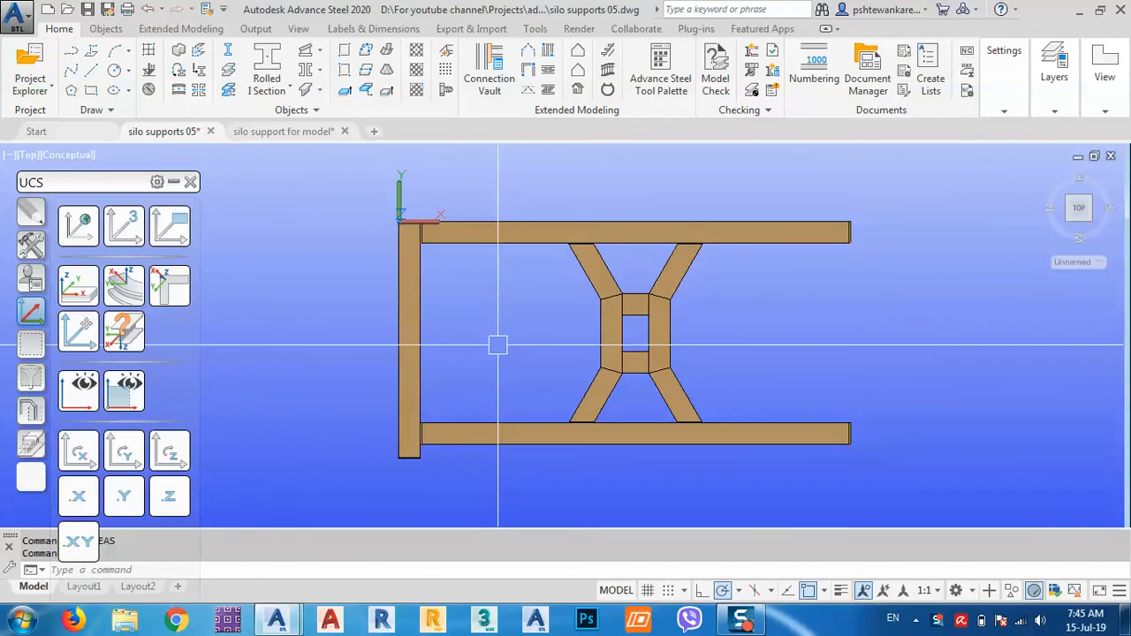
Draw a horizontal construction line from the midpoint of the inner frame's left member to just beyond the left end beam
key("Return")
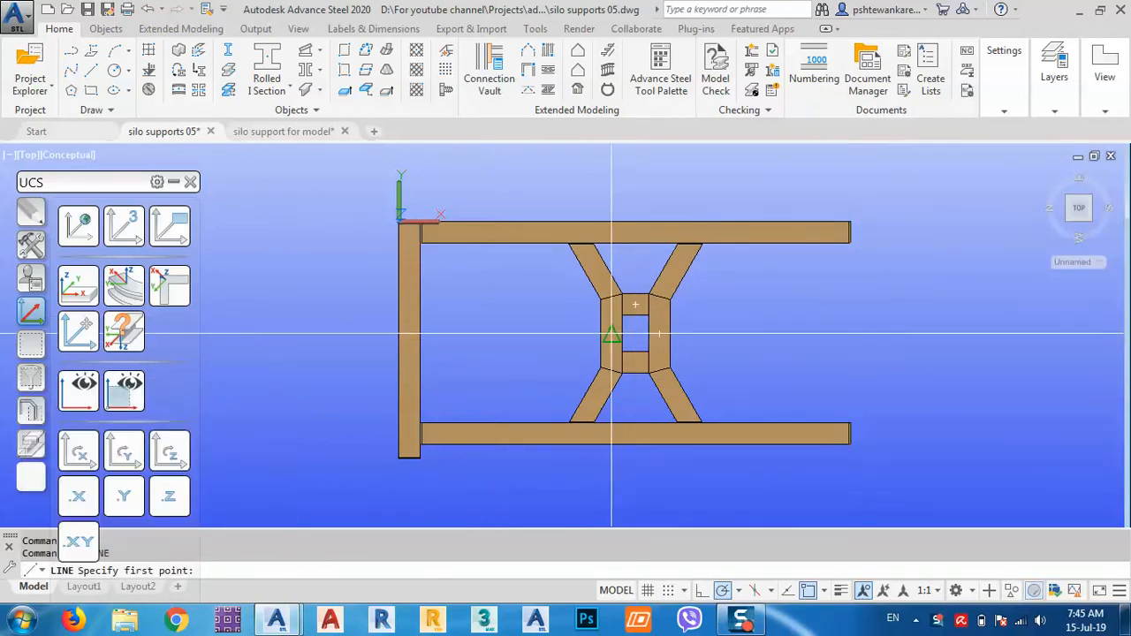
left_click(611, 334)
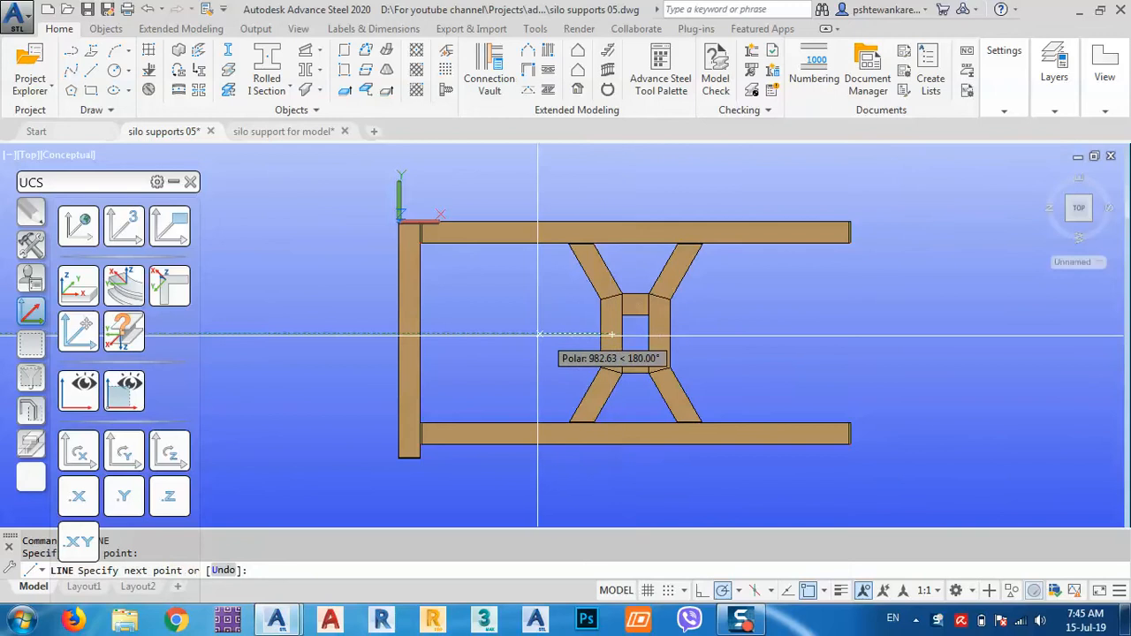
left_click(366, 334)
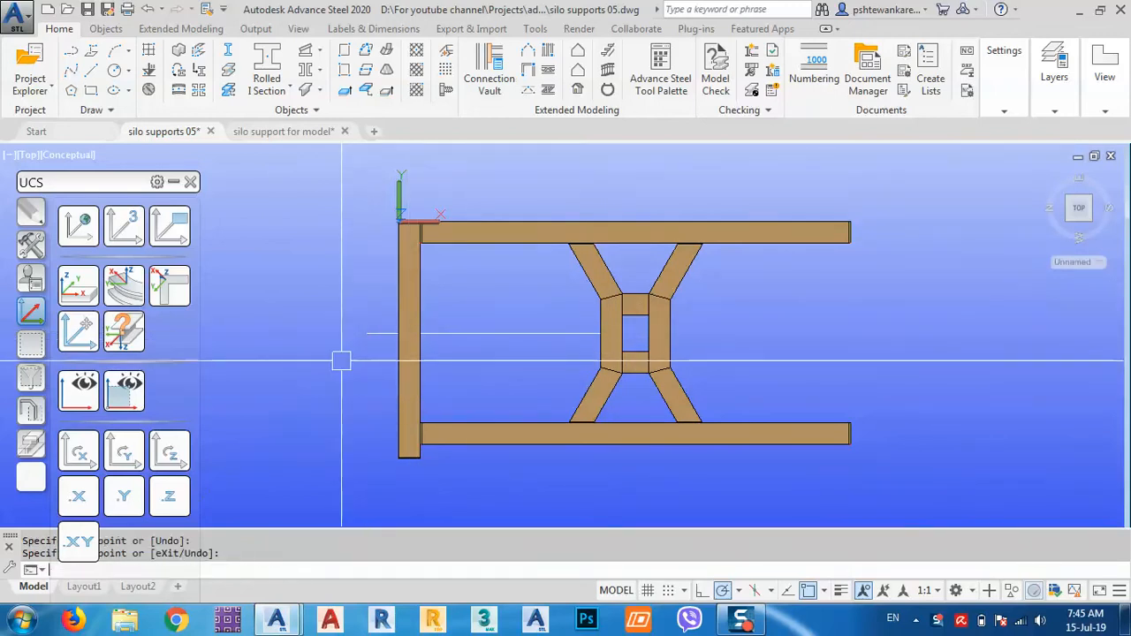
mouse_move(539, 354)
middle_mouse_down()
mouse_move(551, 341)
mouse_move(550, 358)
middle_mouse_up()
left_click(561, 319)
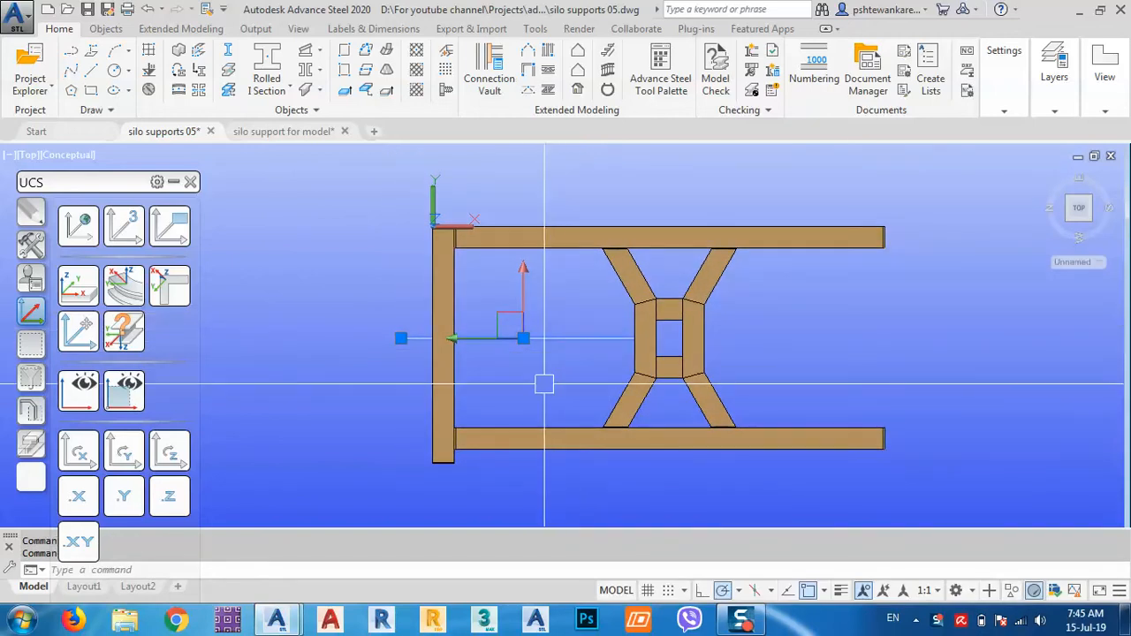
key("Escape")
middle_click_drag(618, 351, 653, 362)
middle_click_drag(517, 360, 609, 389)
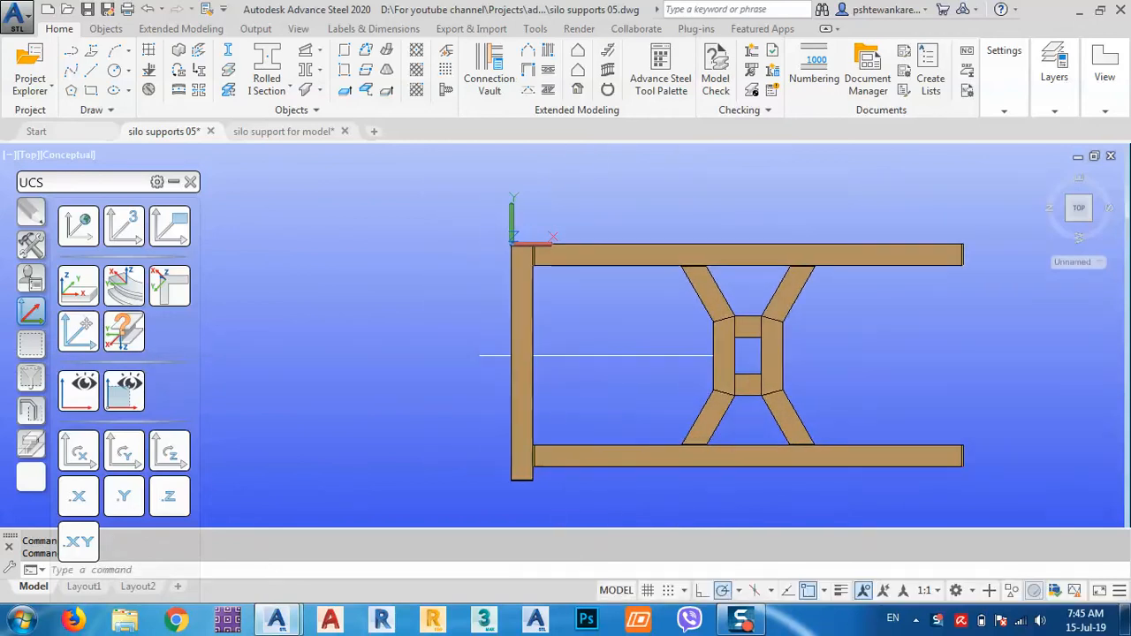
Draw a vertical line about 2575 long downward from midway between the inner frame and the left end beam, past the lower beam
type("L")
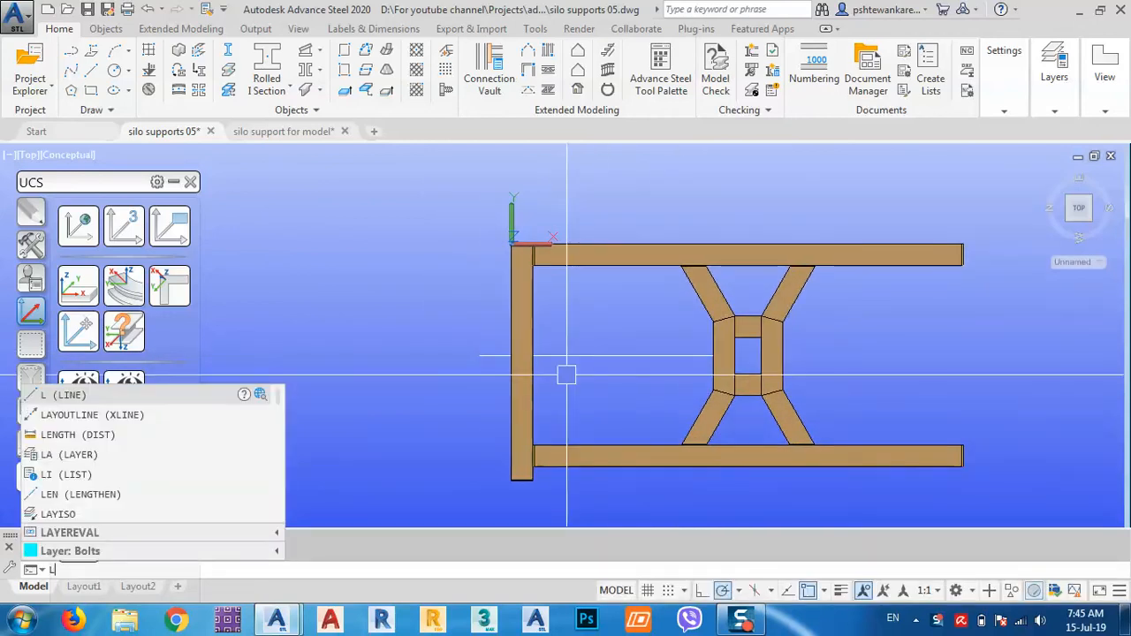
key("Return")
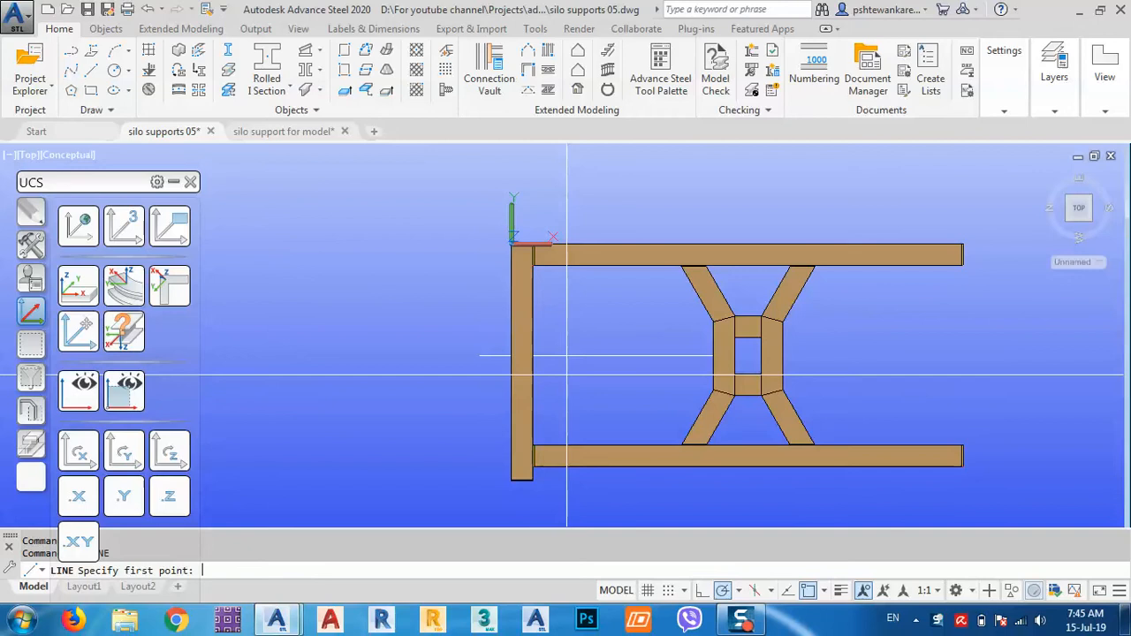
right_click(613, 388, "shift")
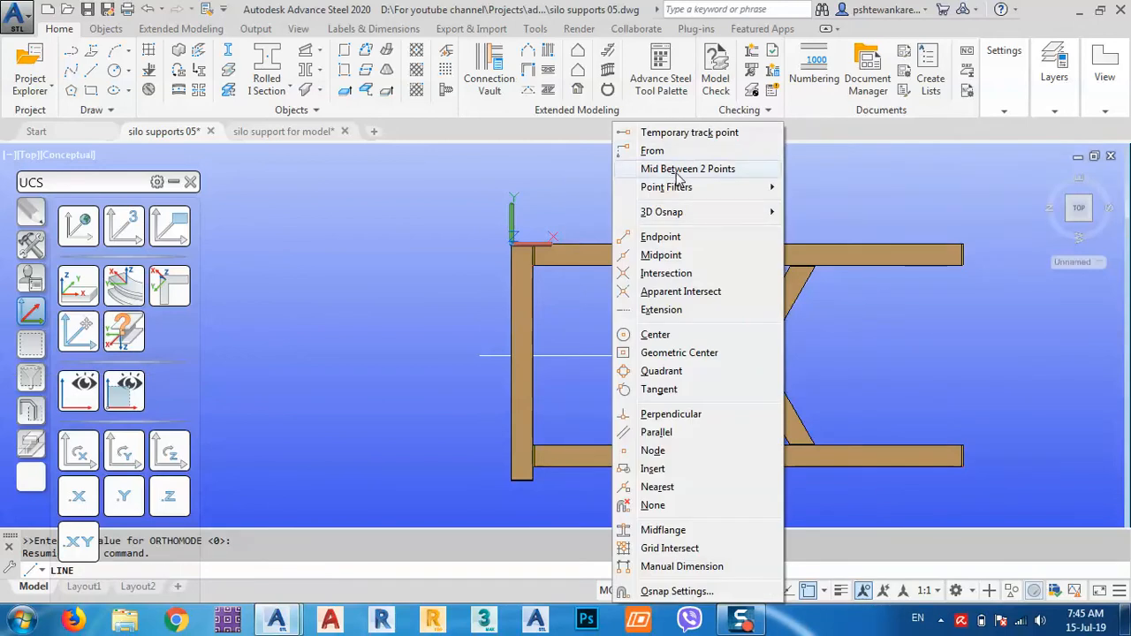
left_click(678, 168)
scroll(728, 355, "up", 5)
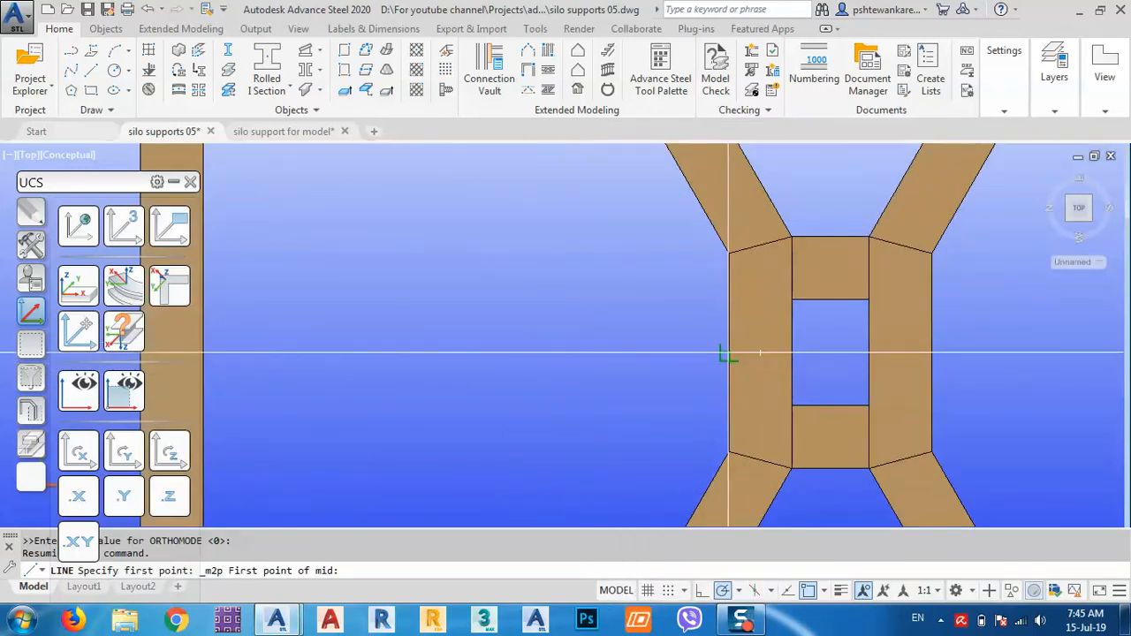
left_click(727, 353)
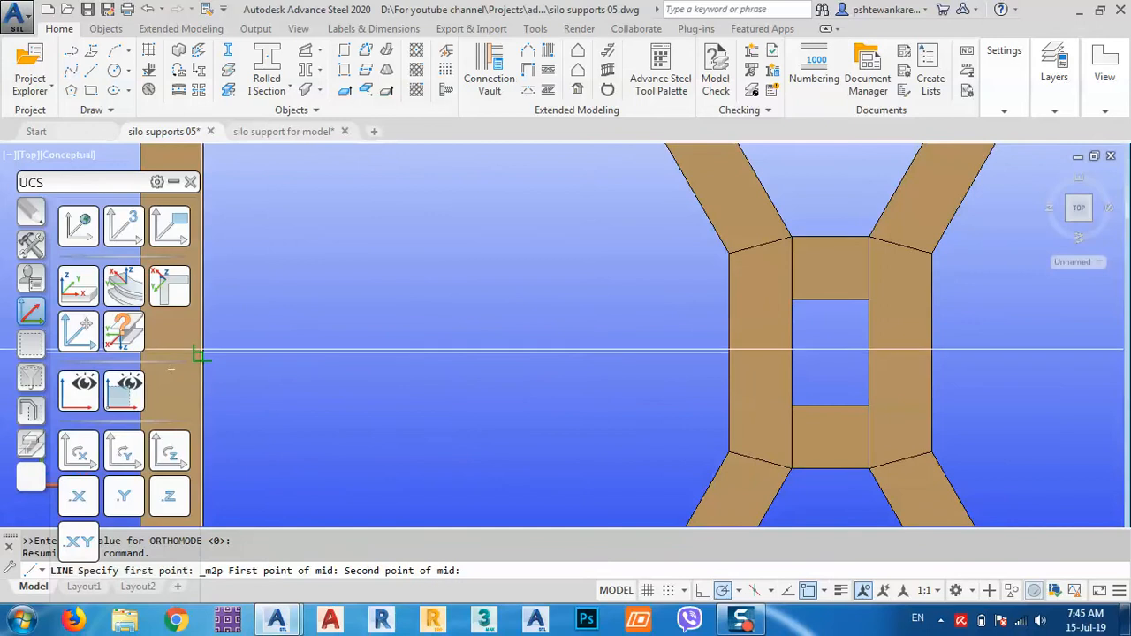
left_click(200, 353)
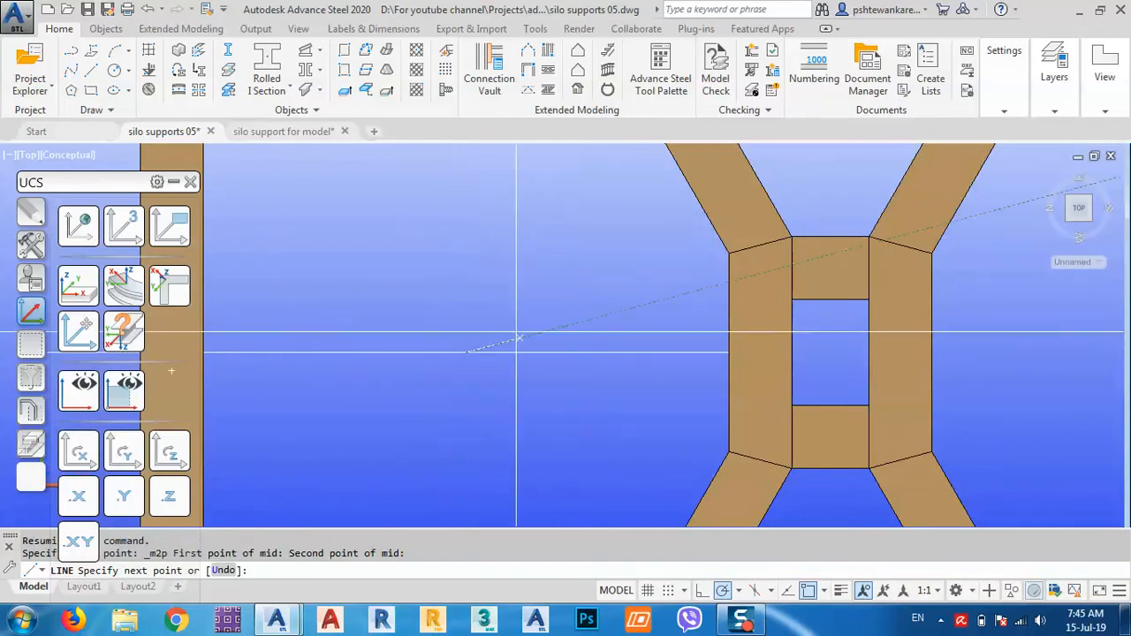
scroll(486, 407, "down", 4)
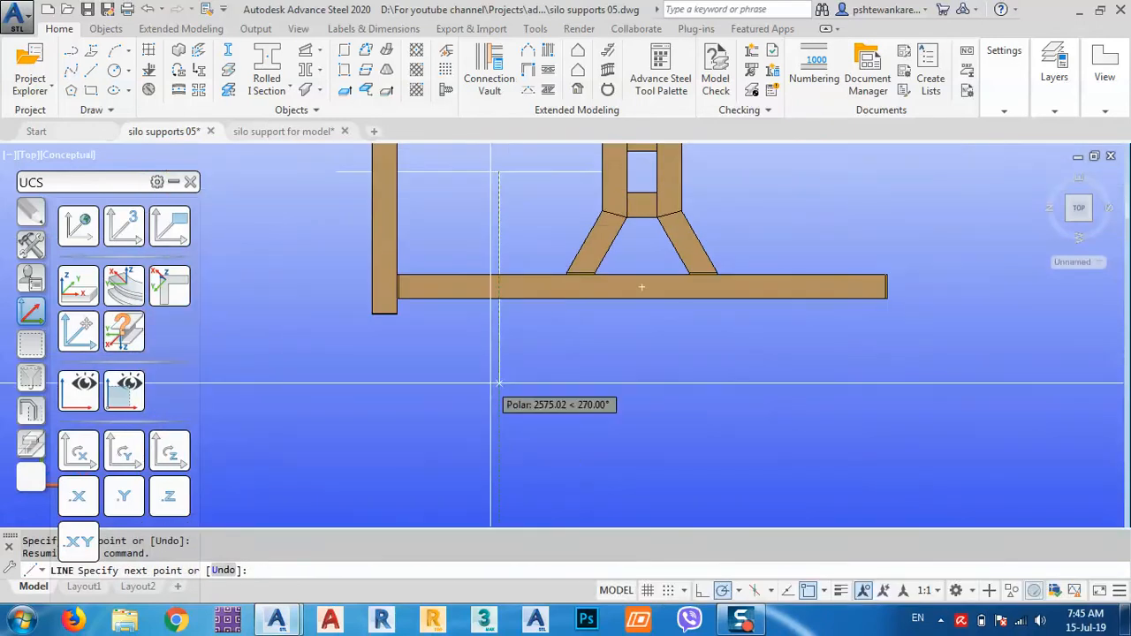
left_click(493, 385)
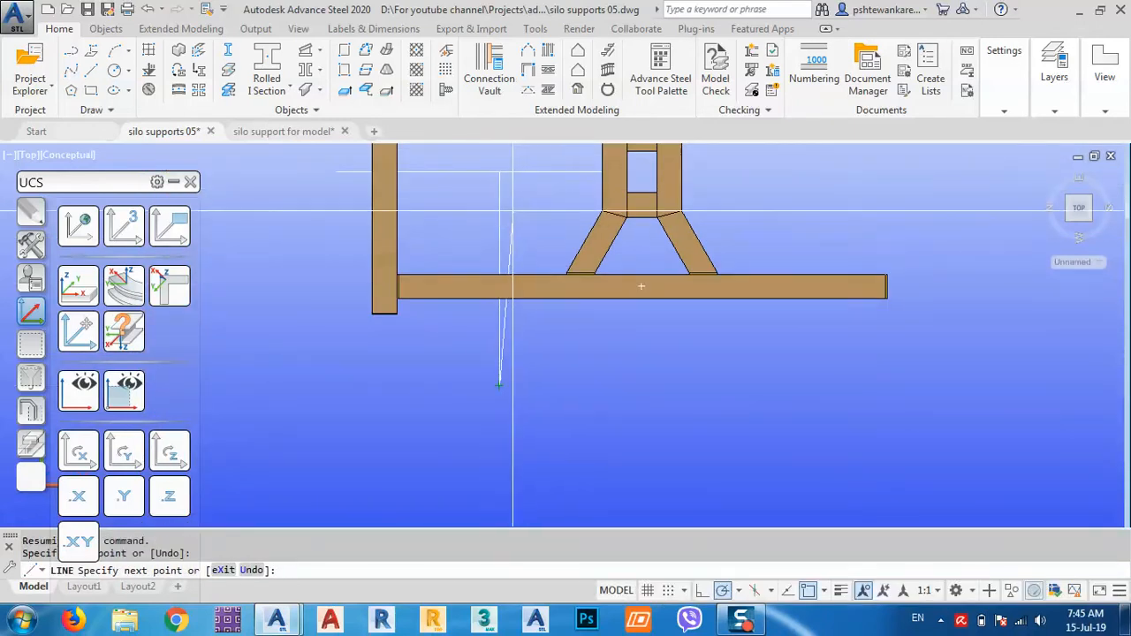
middle_click_drag(506, 211, 528, 362)
key("Escape")
Stretch the vertical construction line's upper end straight up to just beyond the upper long beam
left_click(523, 344)
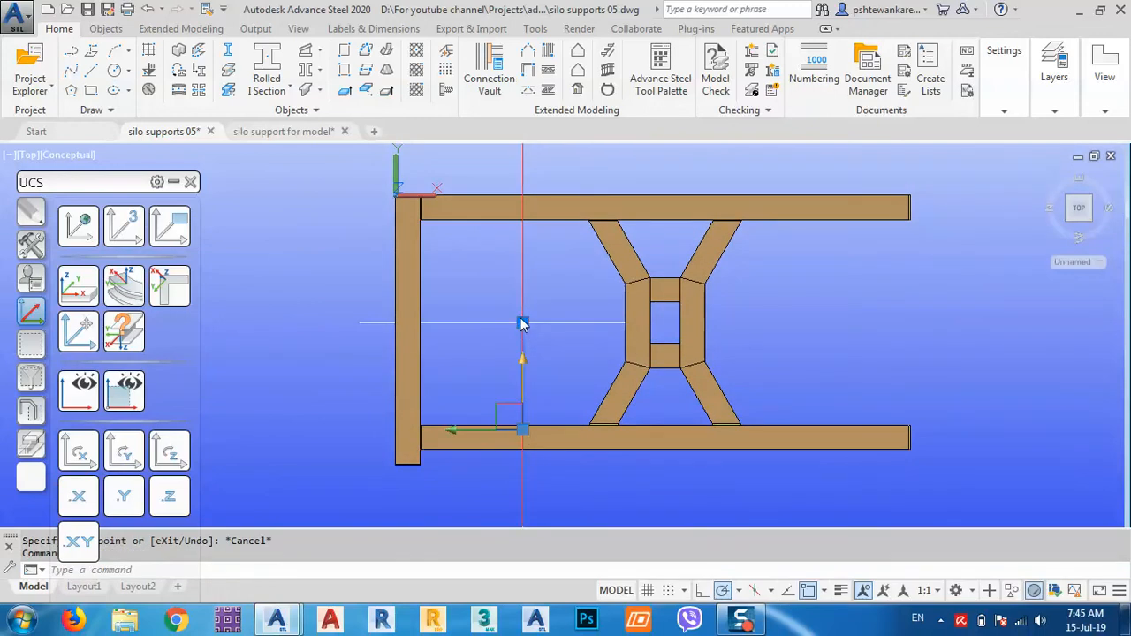
left_click(522, 323)
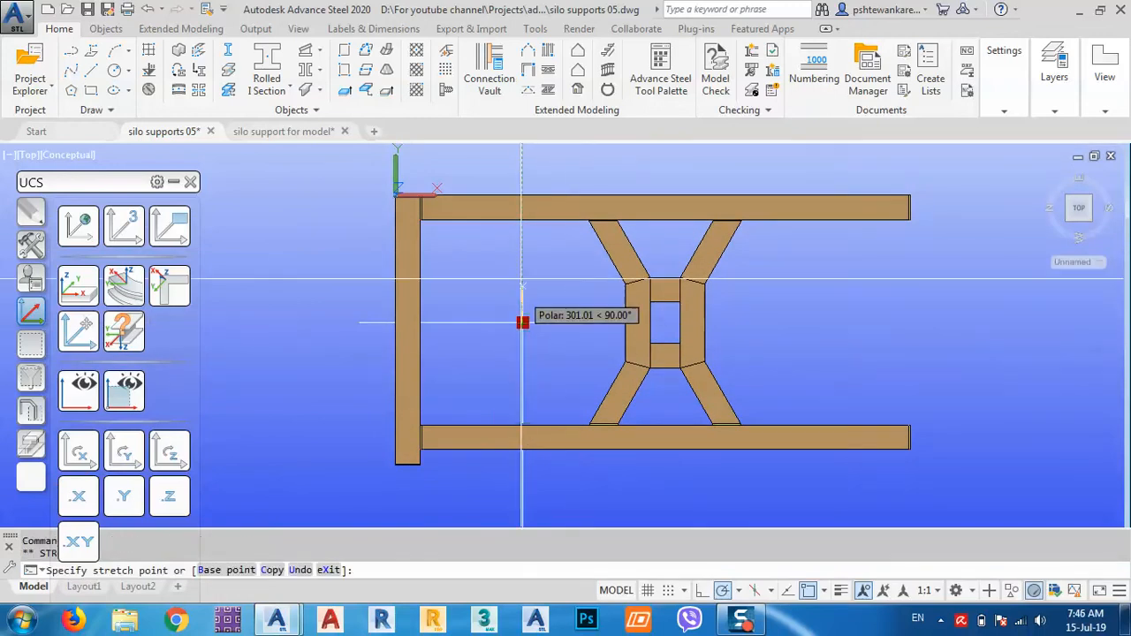
left_click(522, 171)
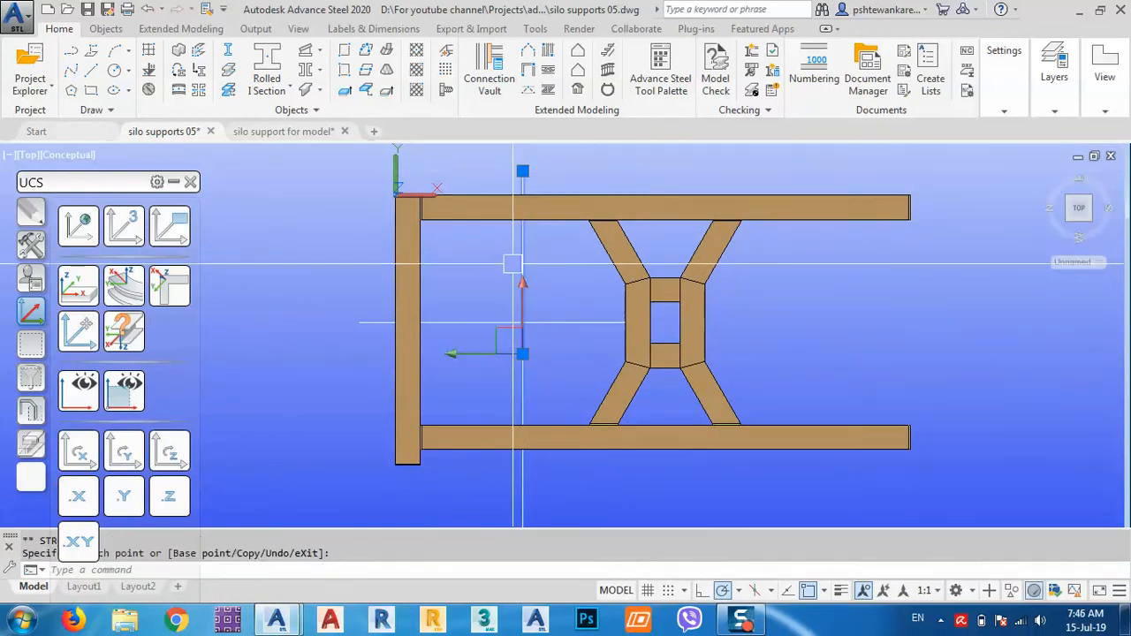
key("Escape")
middle_click_drag(513, 263, 526, 275)
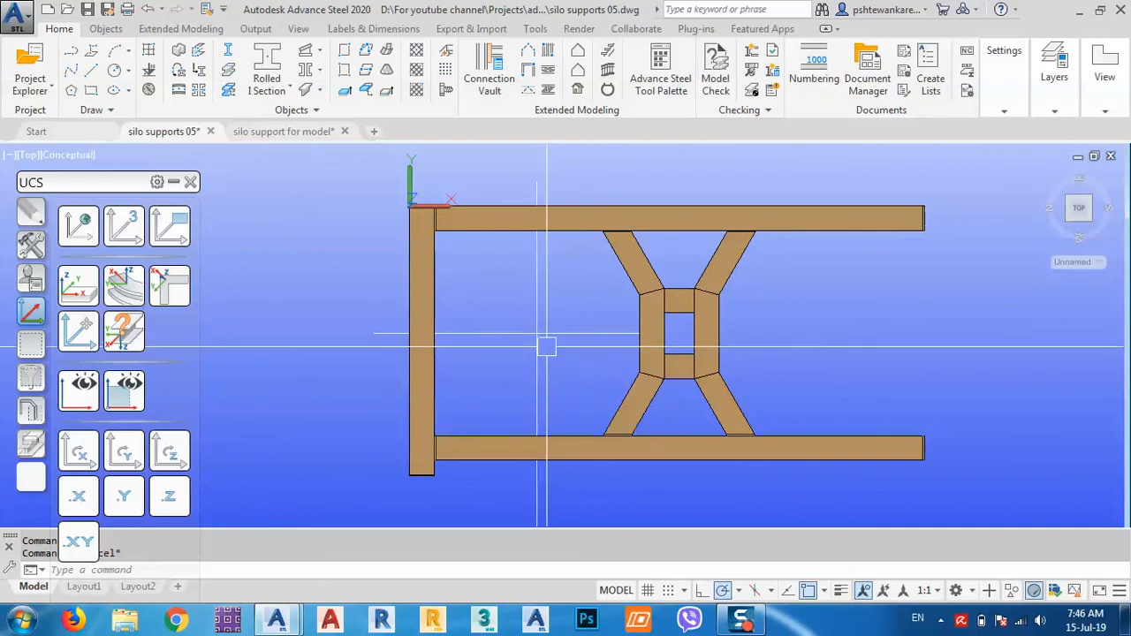
Draw a circle centred on the crossing of the construction lines, with its radius reaching the inner frame's left member
type("c")
key("Return")
scroll(539, 336, "up", 6)
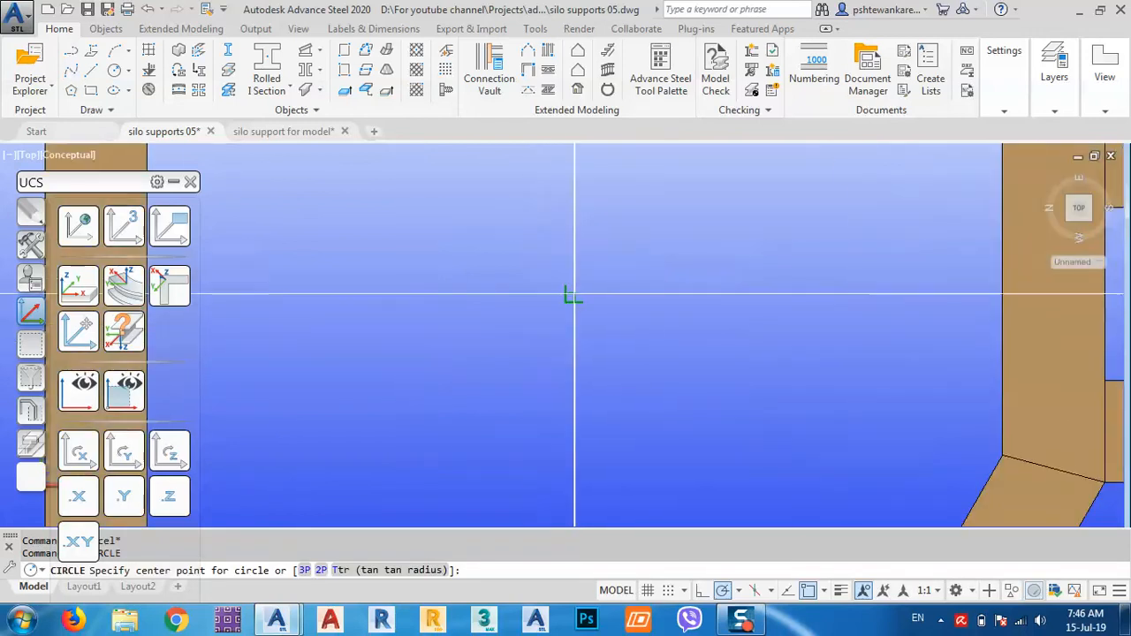
left_click(574, 296)
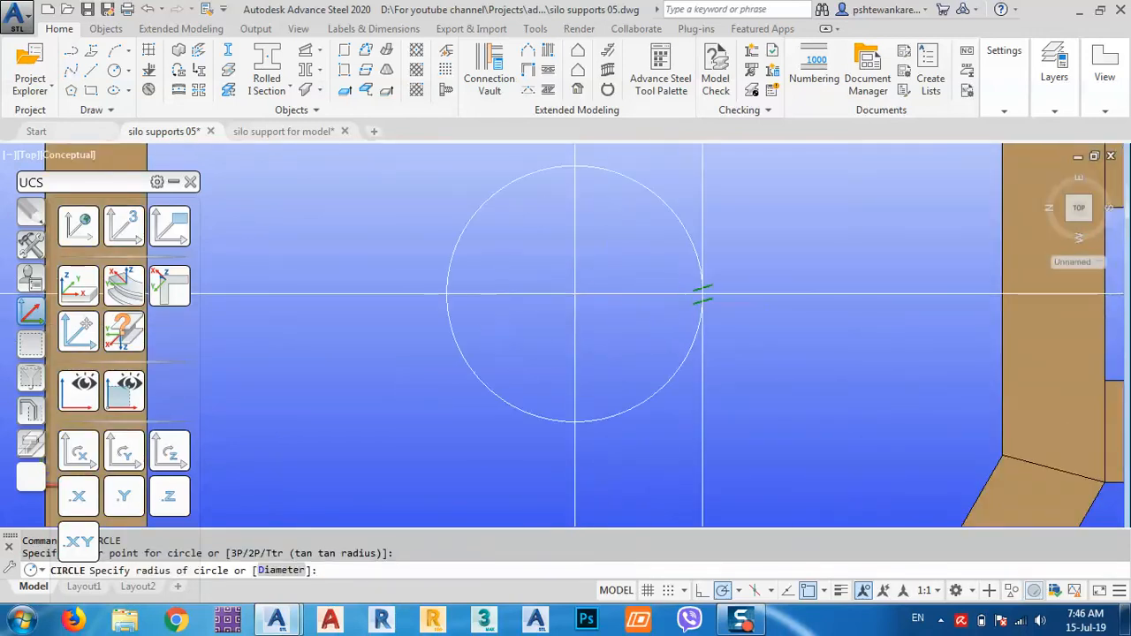
scroll(701, 295, "down", 4)
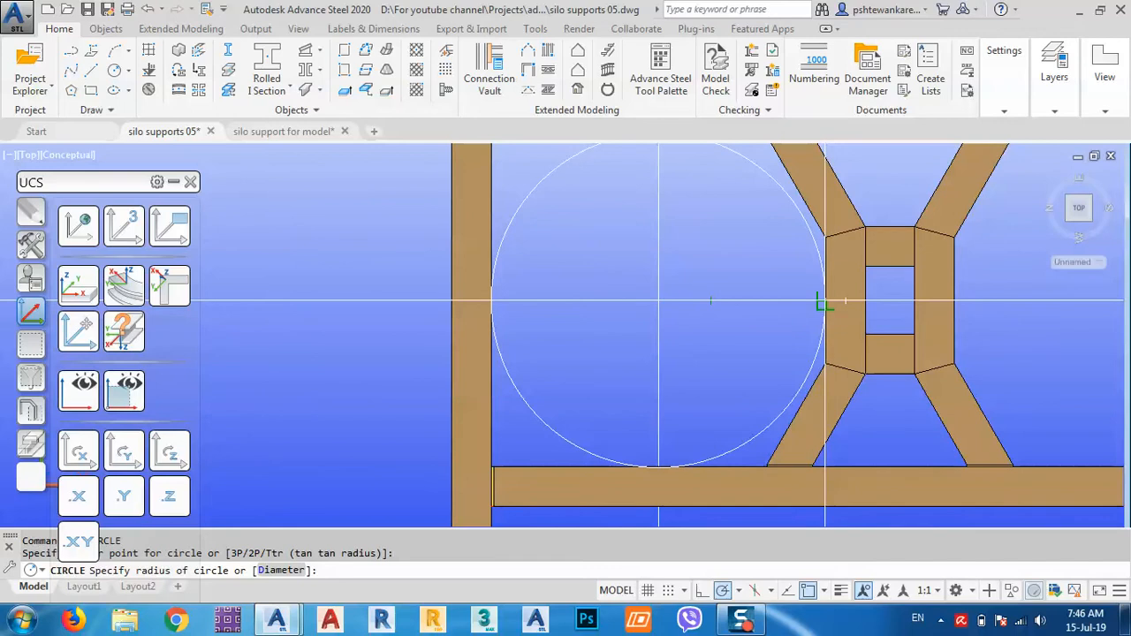
left_click(825, 300)
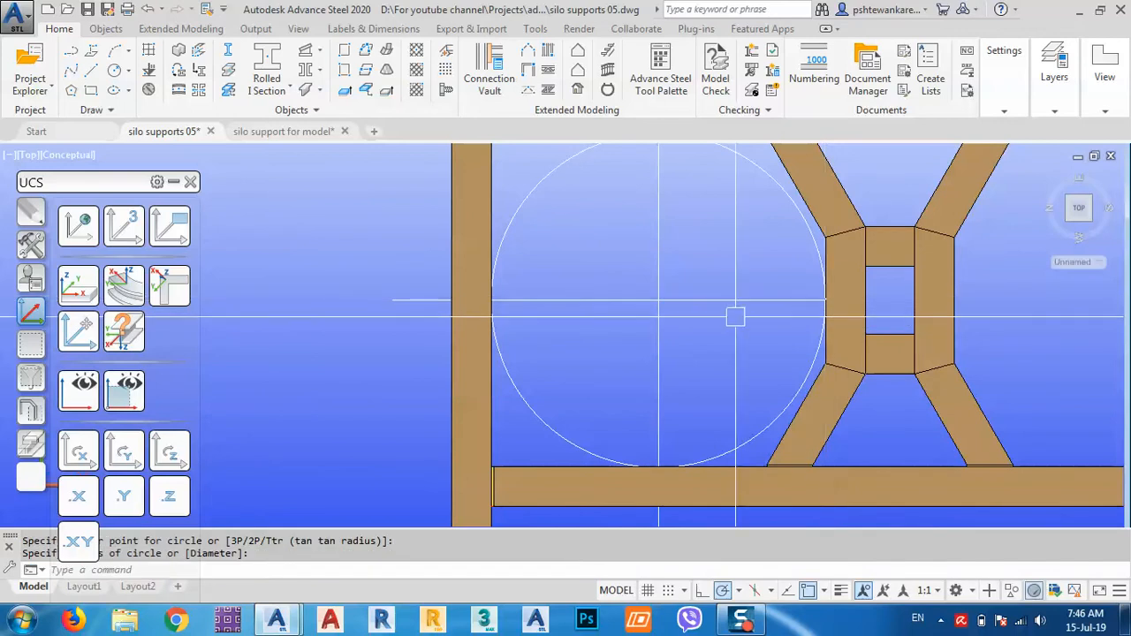
middle_click_drag(726, 300, 727, 428)
scroll(659, 265, "up", 5)
scroll(655, 256, "down", 5)
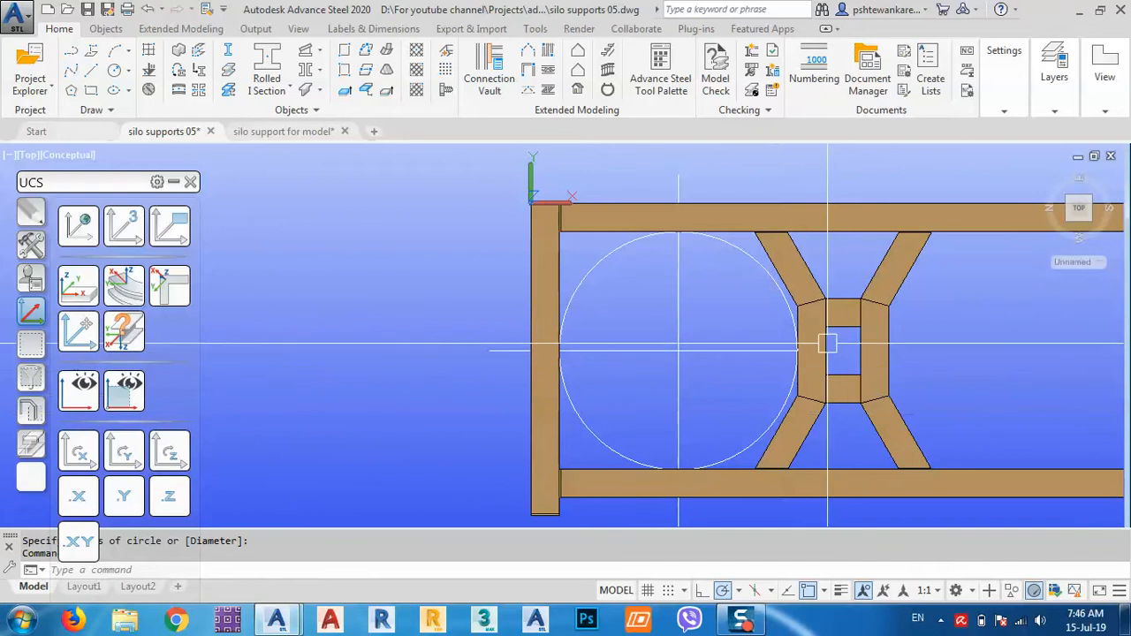
mouse_move(790, 371)
middle_mouse_down()
mouse_move(774, 386)
mouse_move(689, 375)
middle_mouse_up()
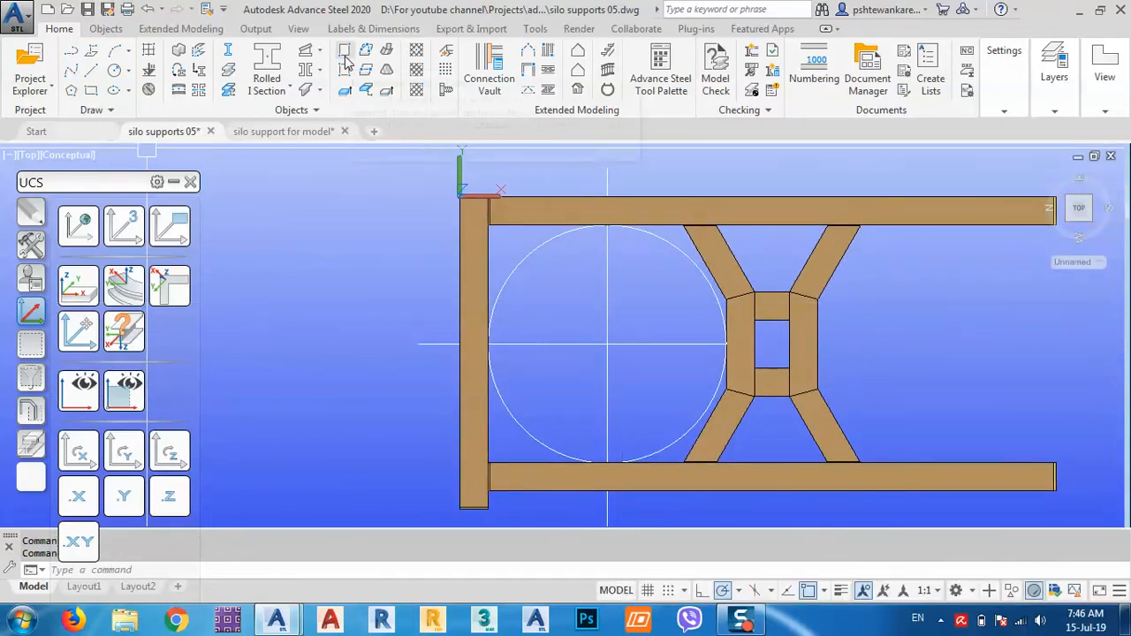
Draw a rectangle 900 long and 400 wide inside the circle, across the vertical construction line
middle_click_drag(545, 263, 523, 311)
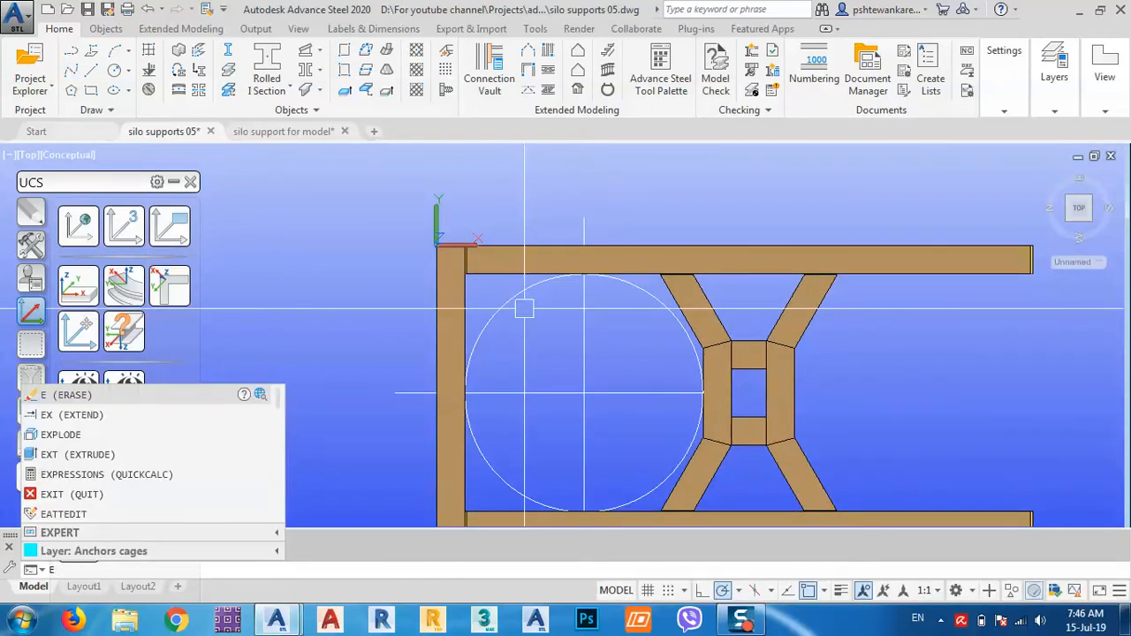
key("Escape")
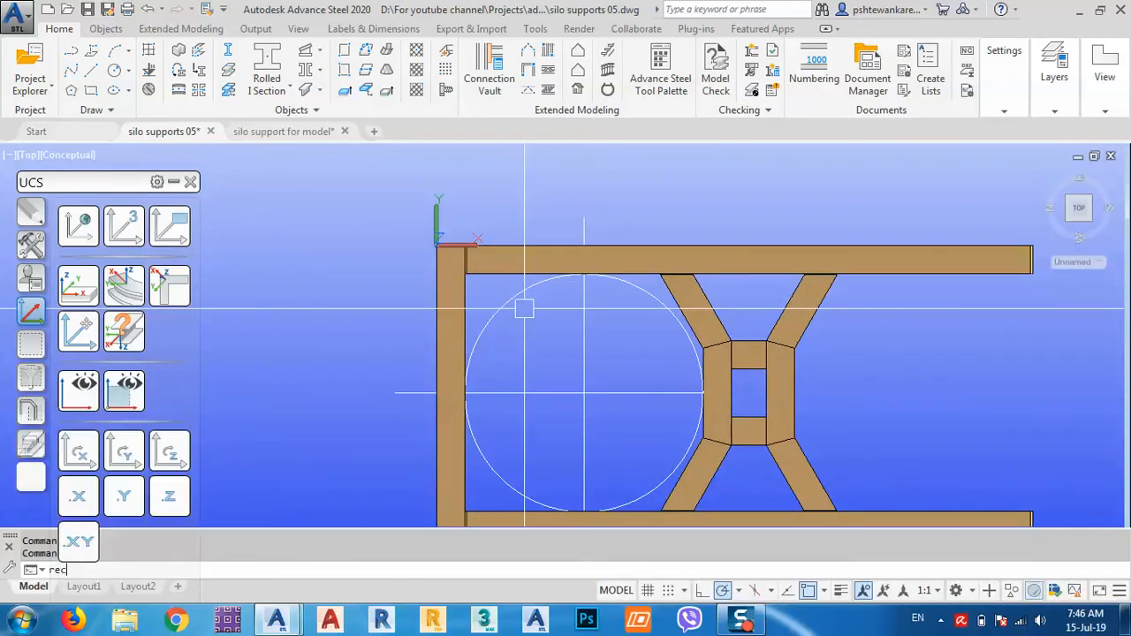
type("rec")
key("Return")
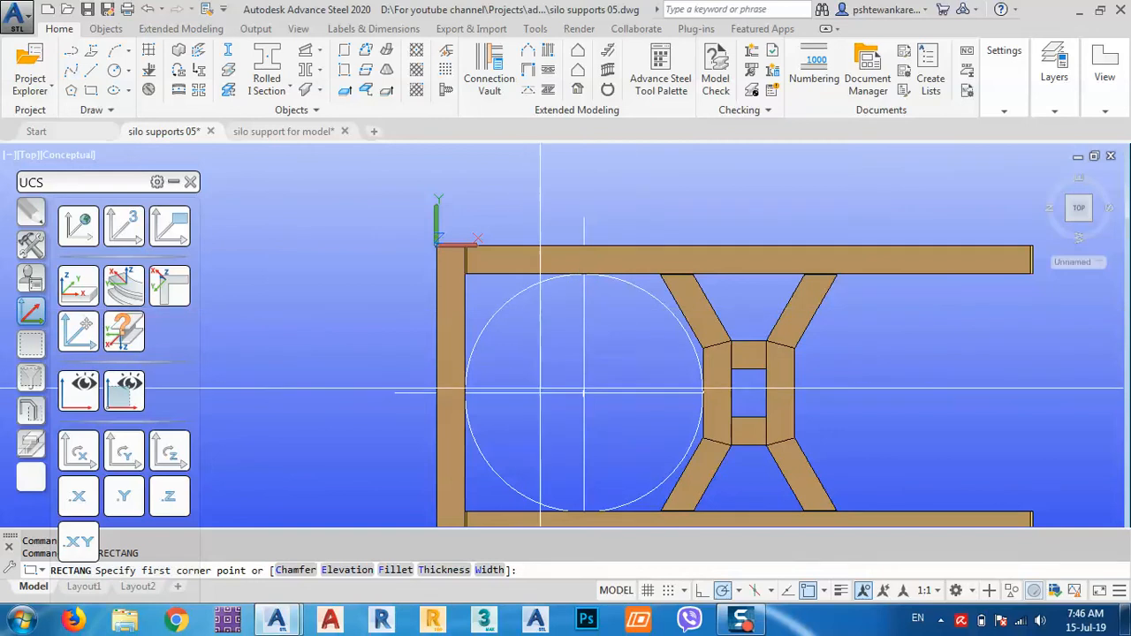
left_click(530, 434)
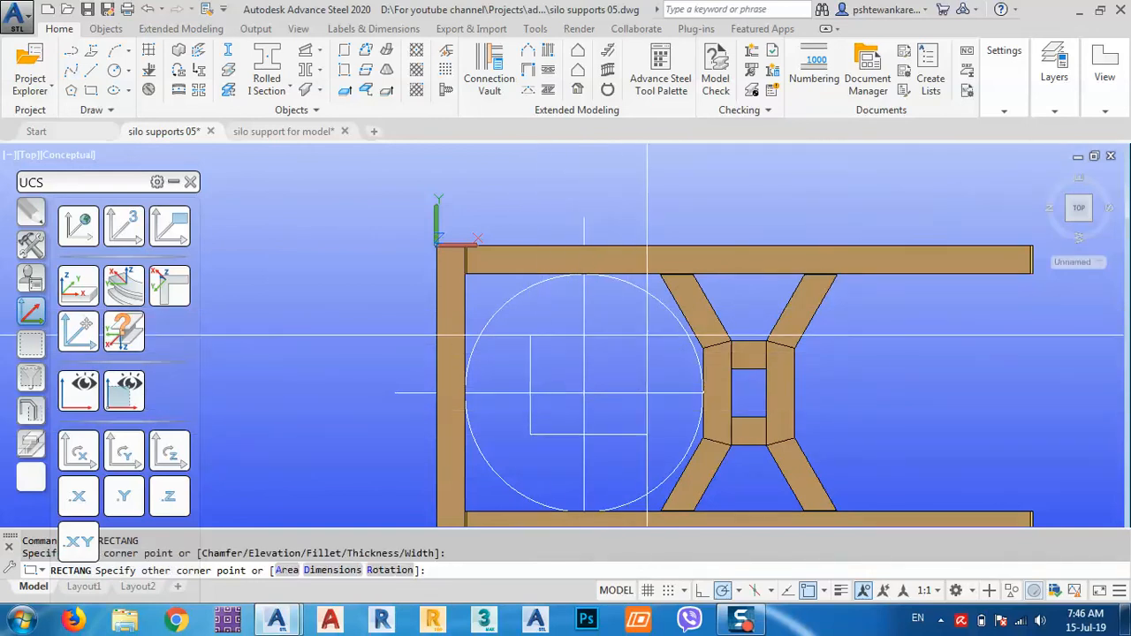
type("d")
key("Return")
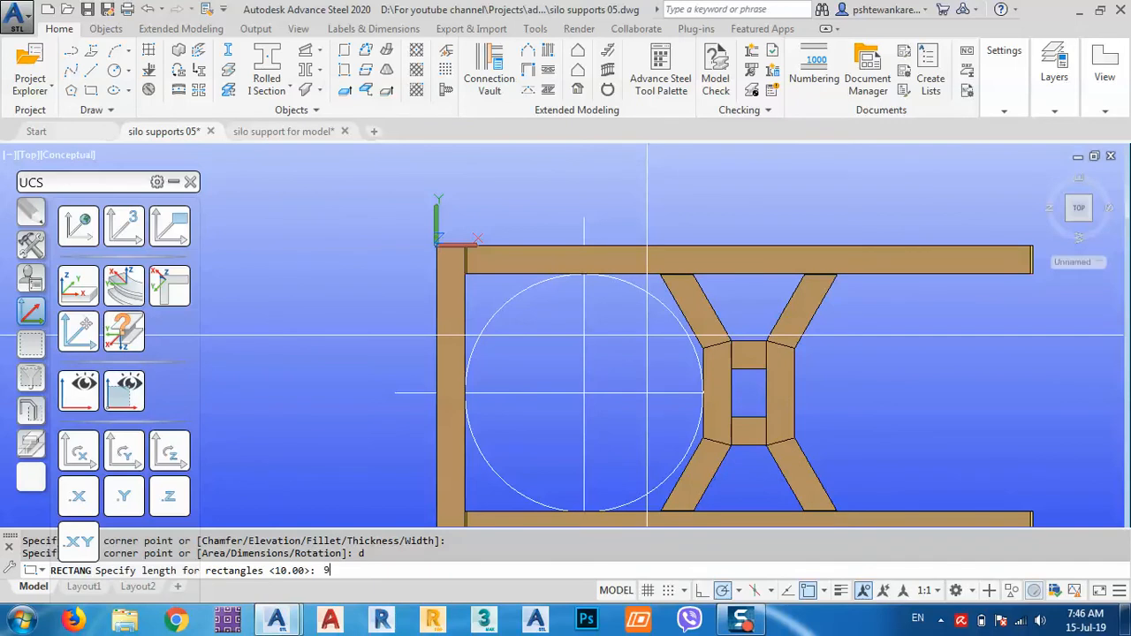
key("Return")
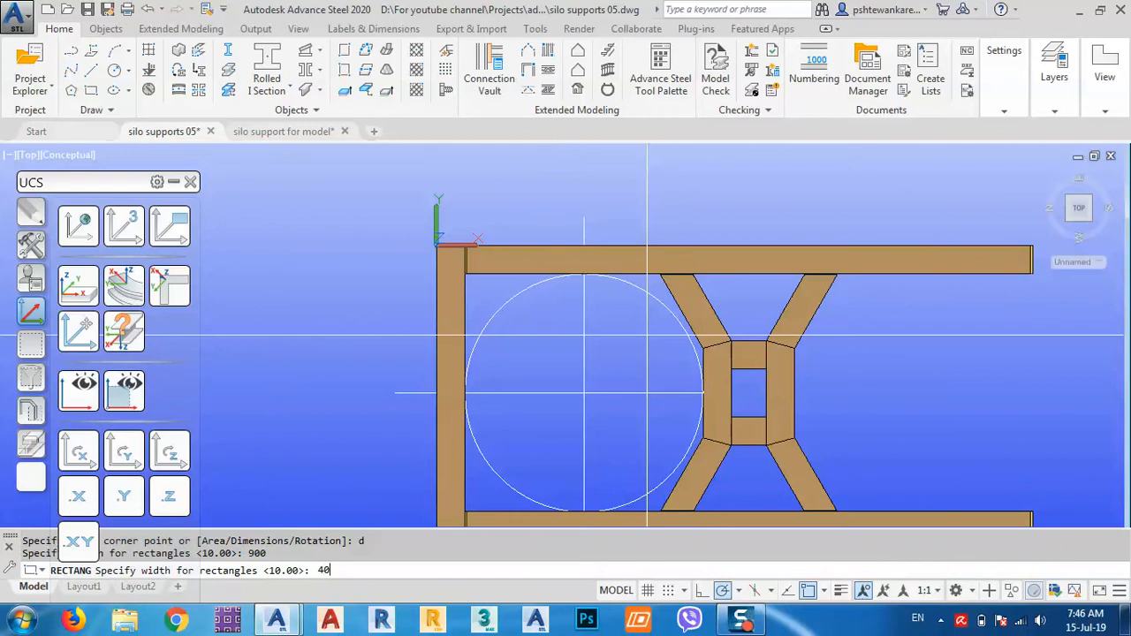
key("Return")
left_click(647, 335)
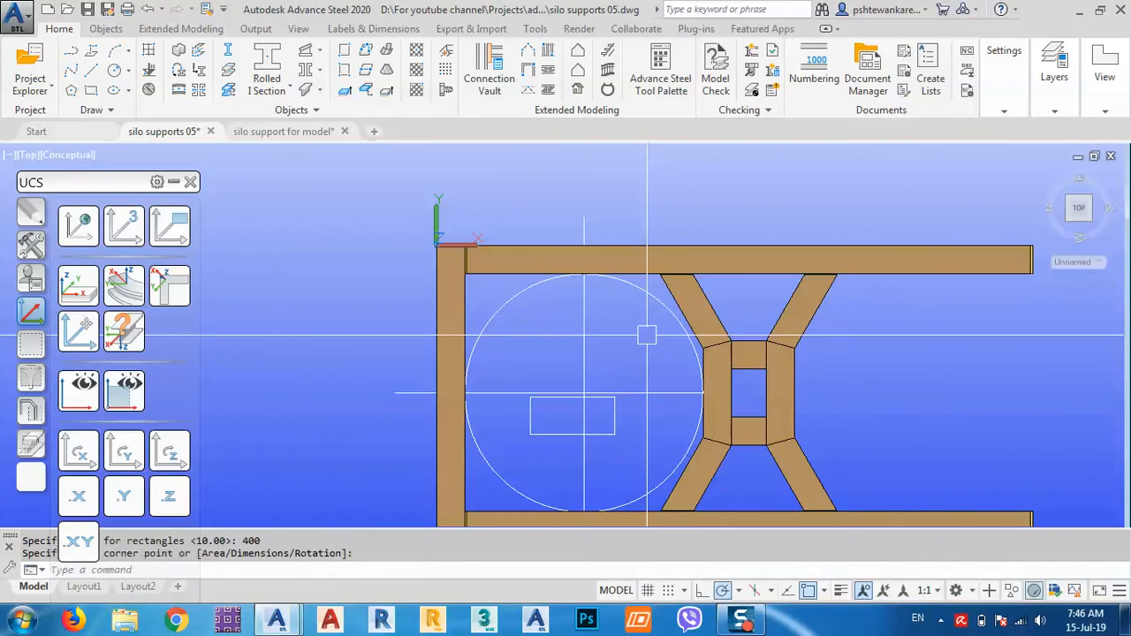
Move the rectangle up into the upper part of the circle, clear of the horizontal construction line
scroll(609, 423, "up", 2)
left_click(618, 423)
middle_click_drag(648, 427, 642, 438)
type("m")
key("Return")
left_click(655, 443)
left_click(630, 346)
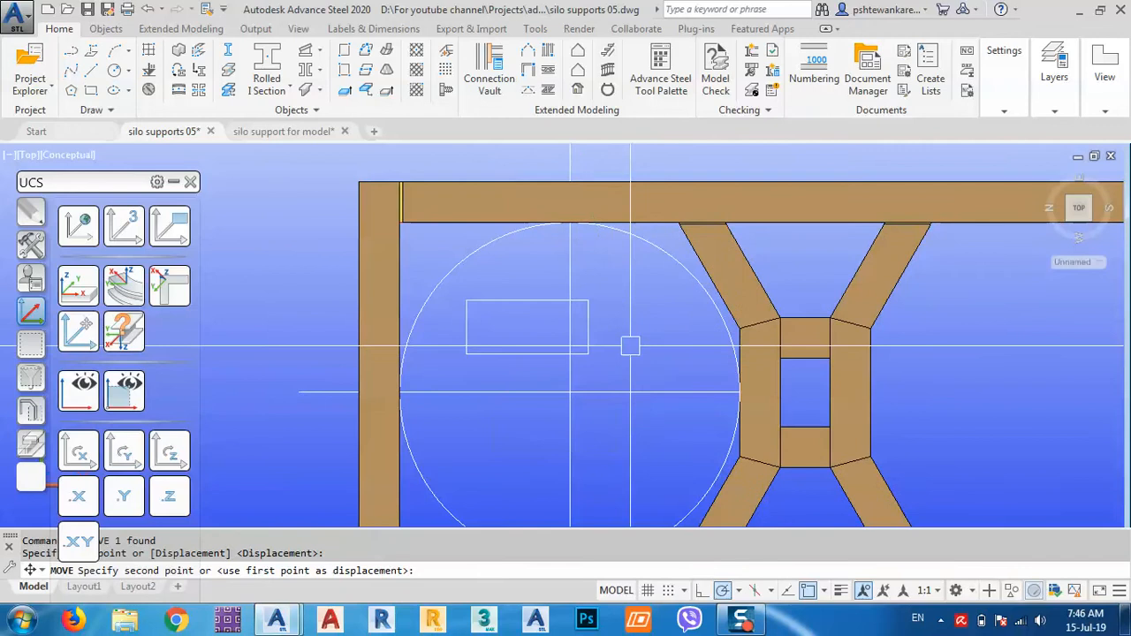
left_click(504, 352)
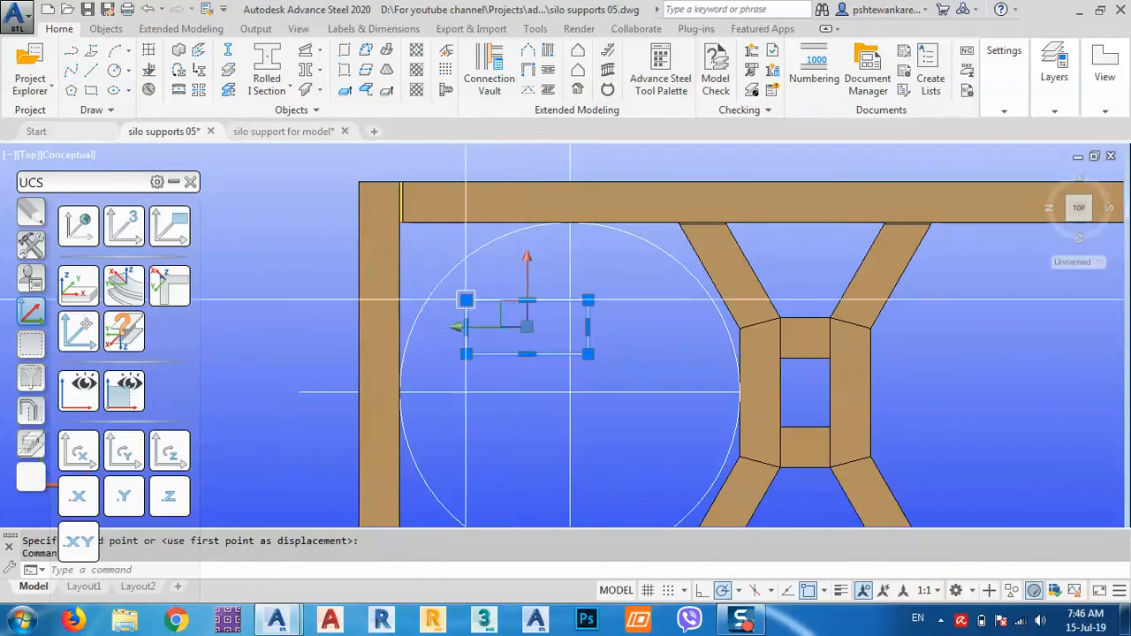
Move the rectangle by the midpoint between its opposite corners onto the apparent intersection of the two construction lines at the circle's centre
middle_click_drag(539, 400, 536, 464)
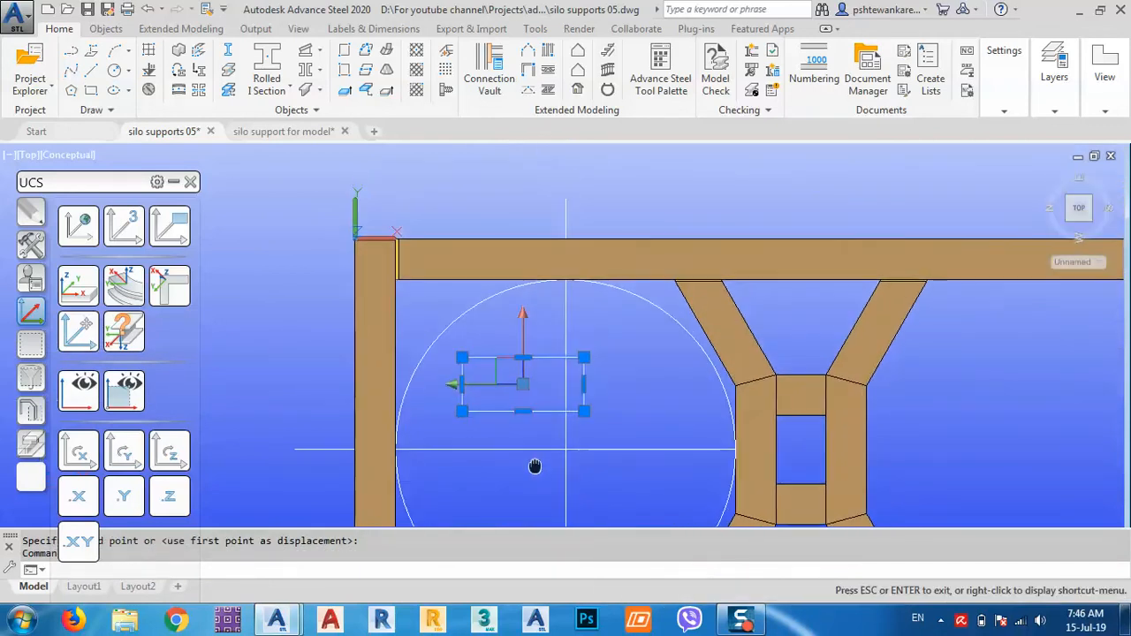
key("Escape")
key("Escape")
type("m")
key("space")
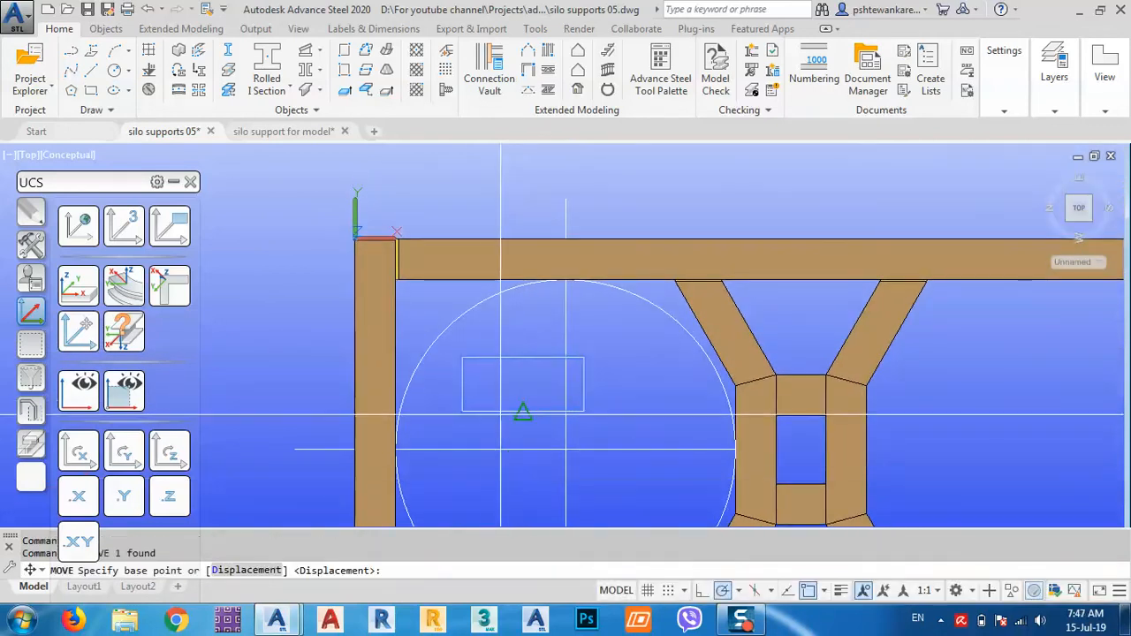
right_click(494, 414, "shift")
left_click(568, 169)
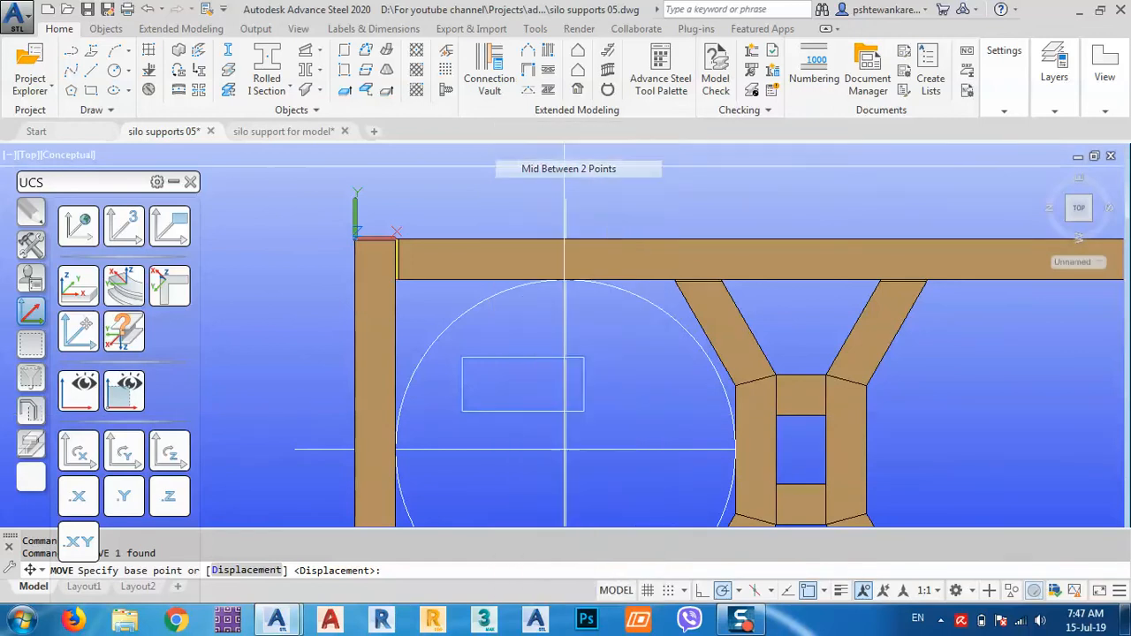
left_click(462, 357)
left_click(583, 411)
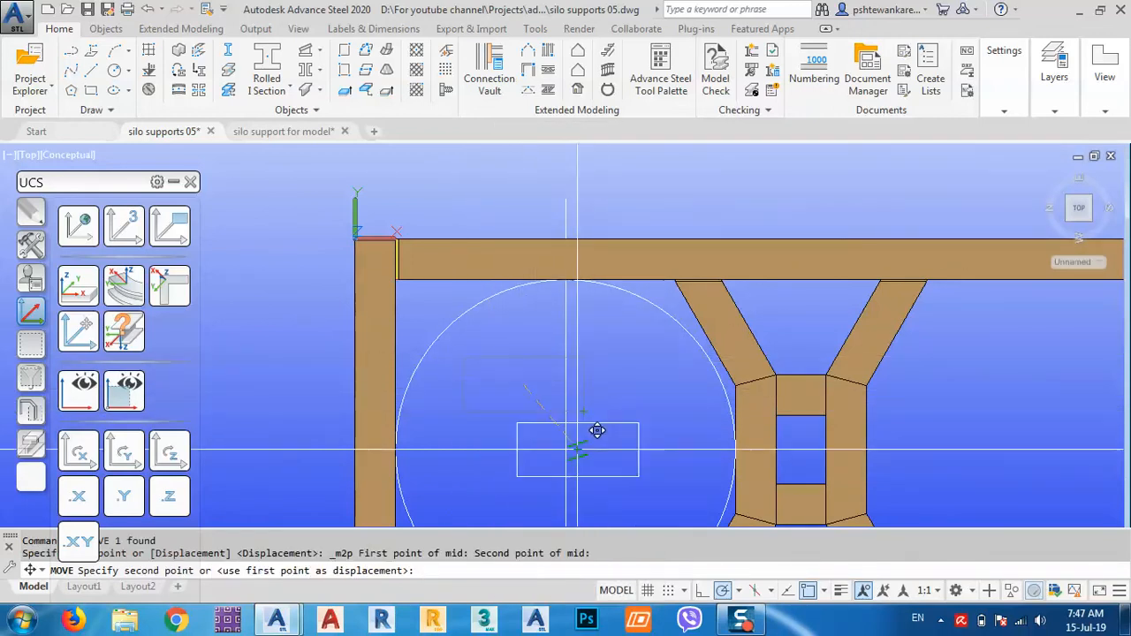
scroll(580, 415, "up", 5)
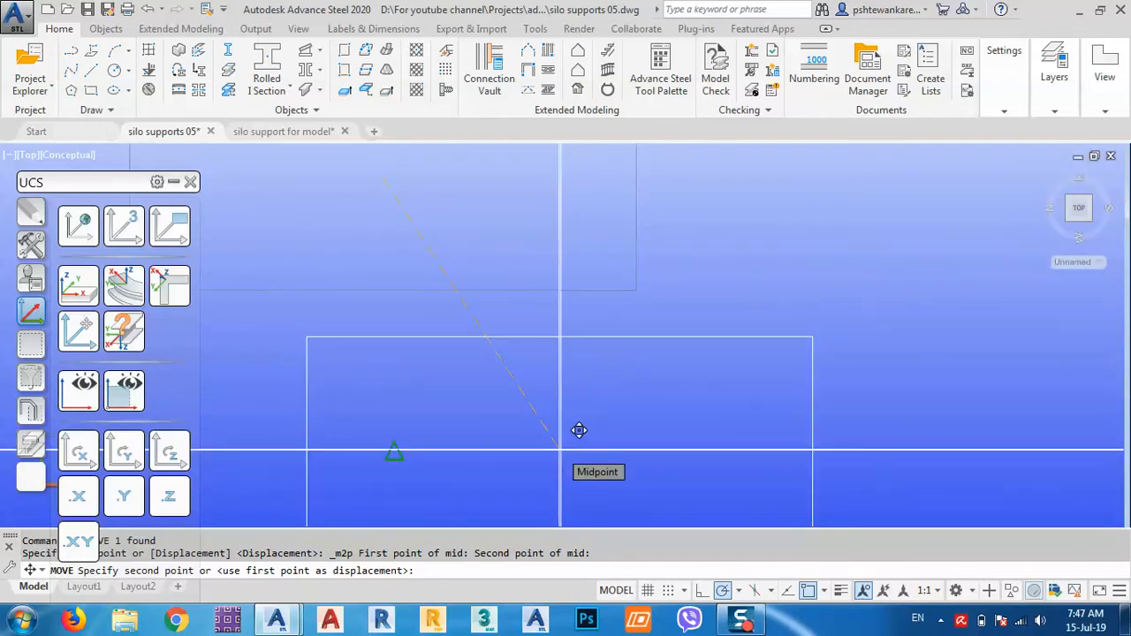
right_click(560, 452, "shift")
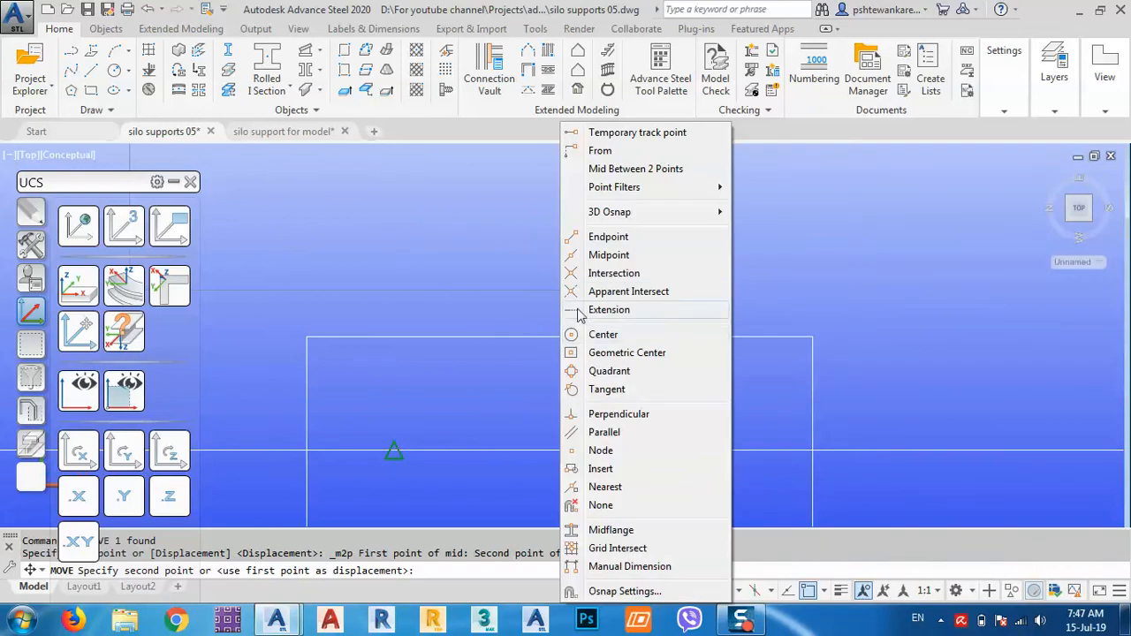
left_click(628, 292)
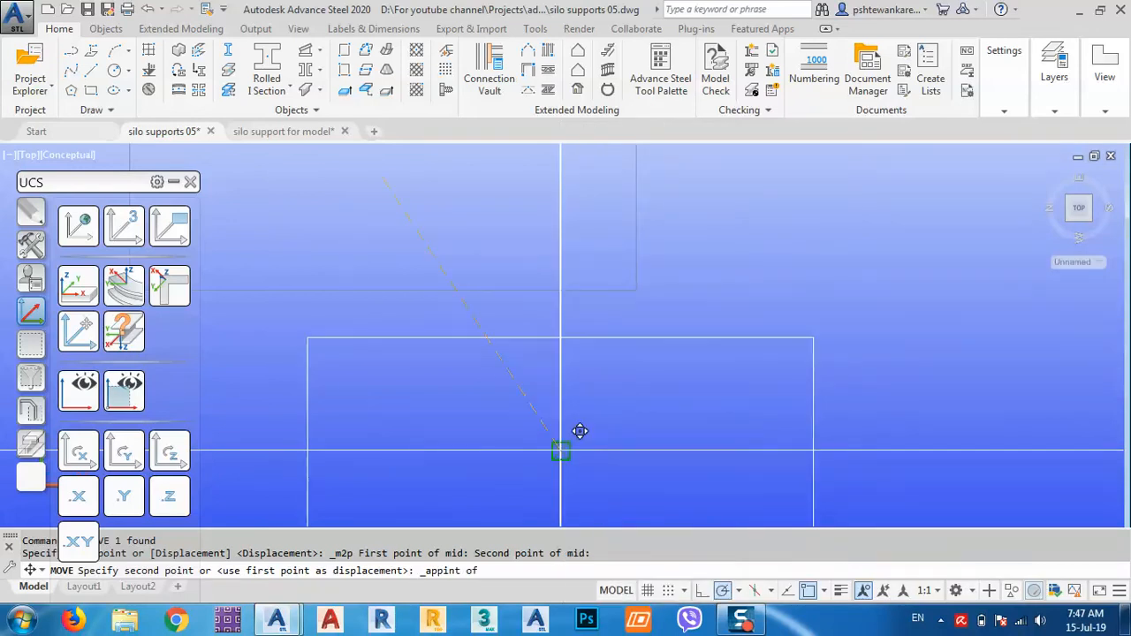
scroll(559, 386, "down", 4)
middle_click_drag(563, 414, 577, 426)
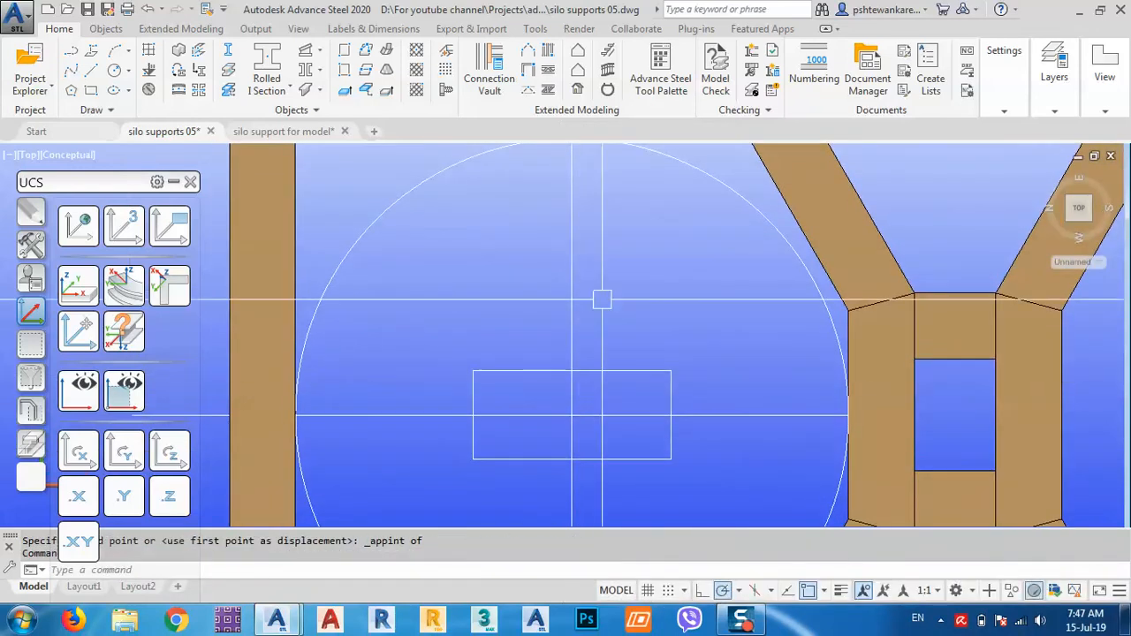
scroll(603, 299, "down", 2)
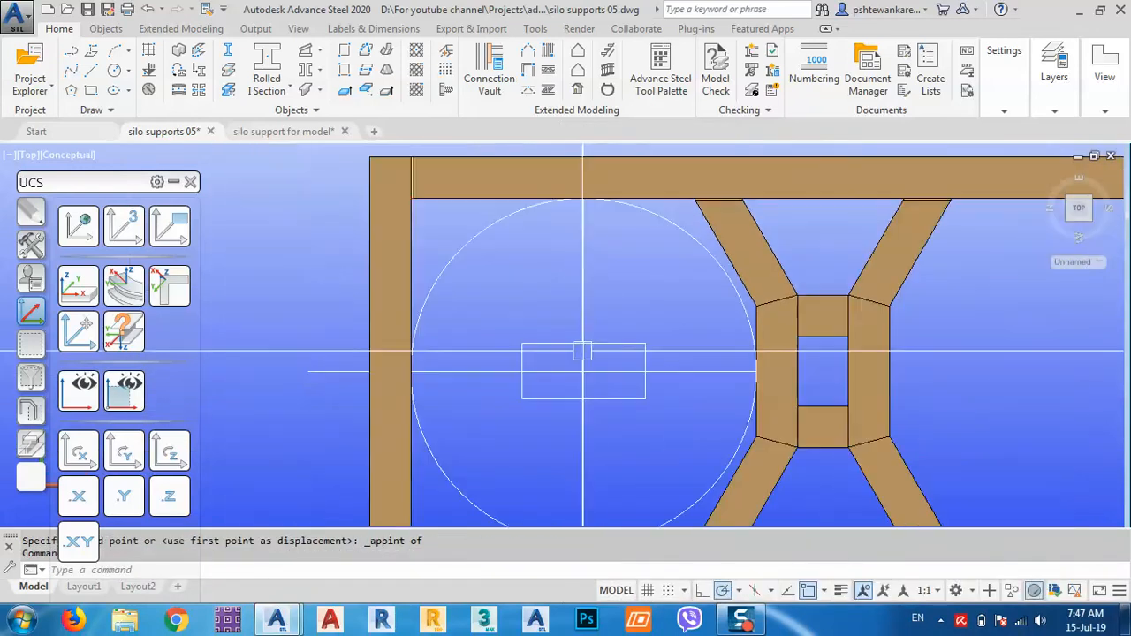
Move the centred rectangle 1500 straight down along Z, below the steel frame
left_click(1071, 228)
scroll(474, 337, "up", 5)
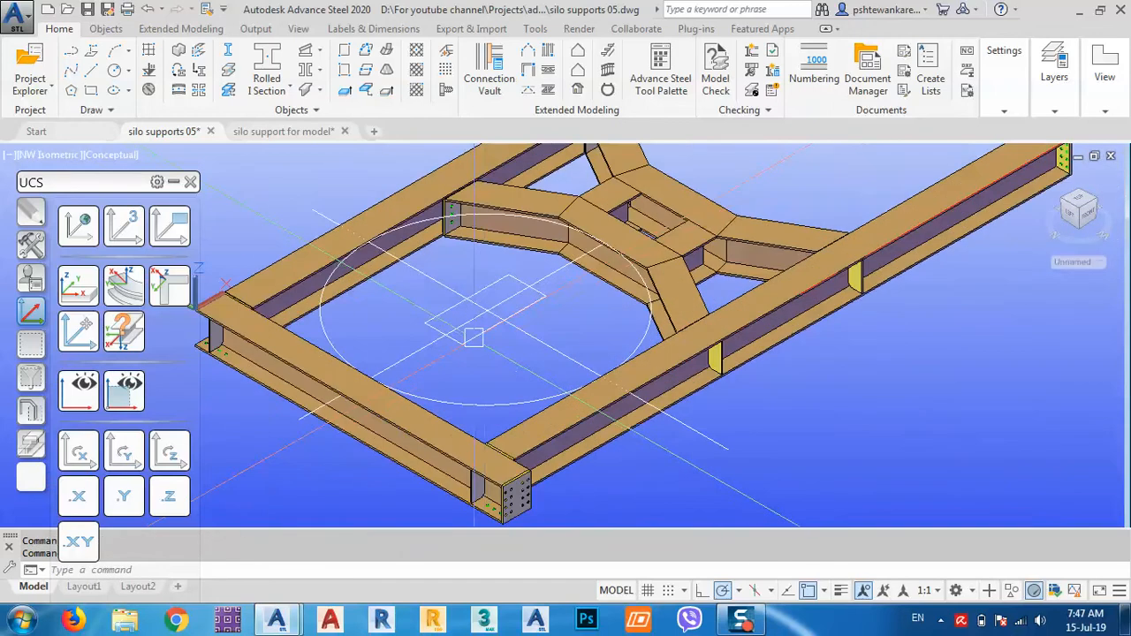
left_click(469, 333)
middle_click_drag(497, 376, 518, 342)
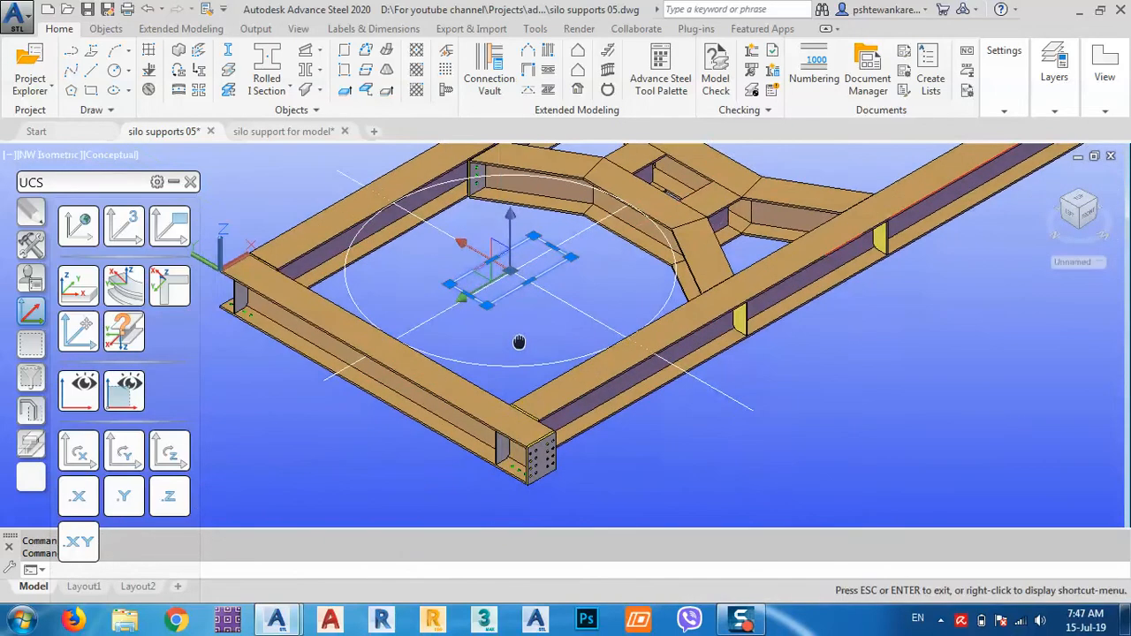
scroll(518, 342, "down", 4)
type("m")
key("Return")
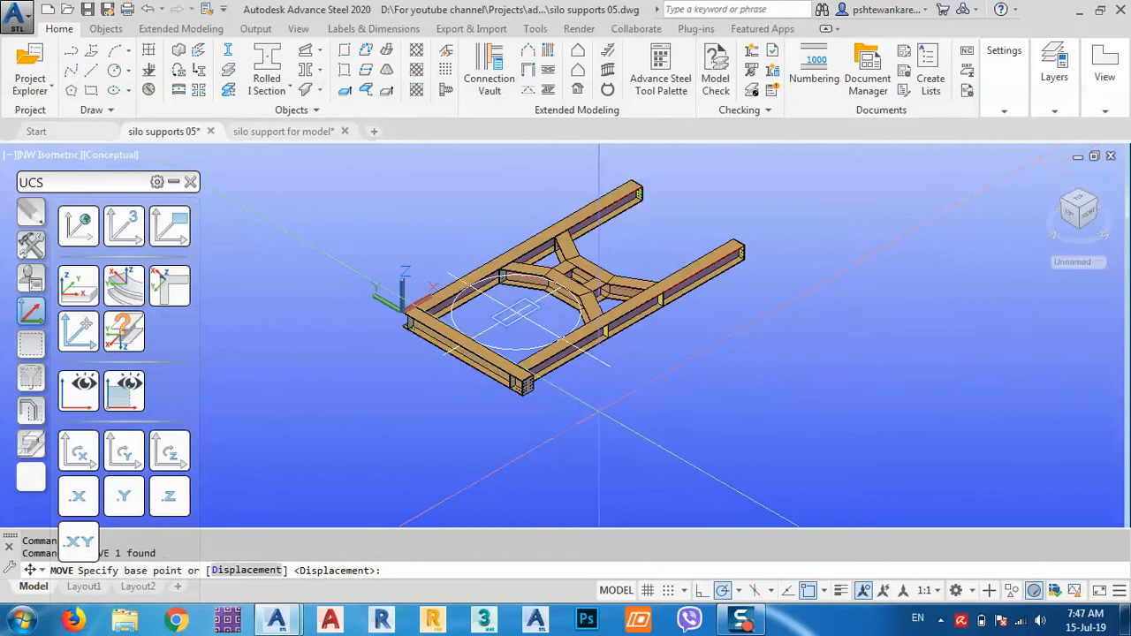
left_click(598, 411)
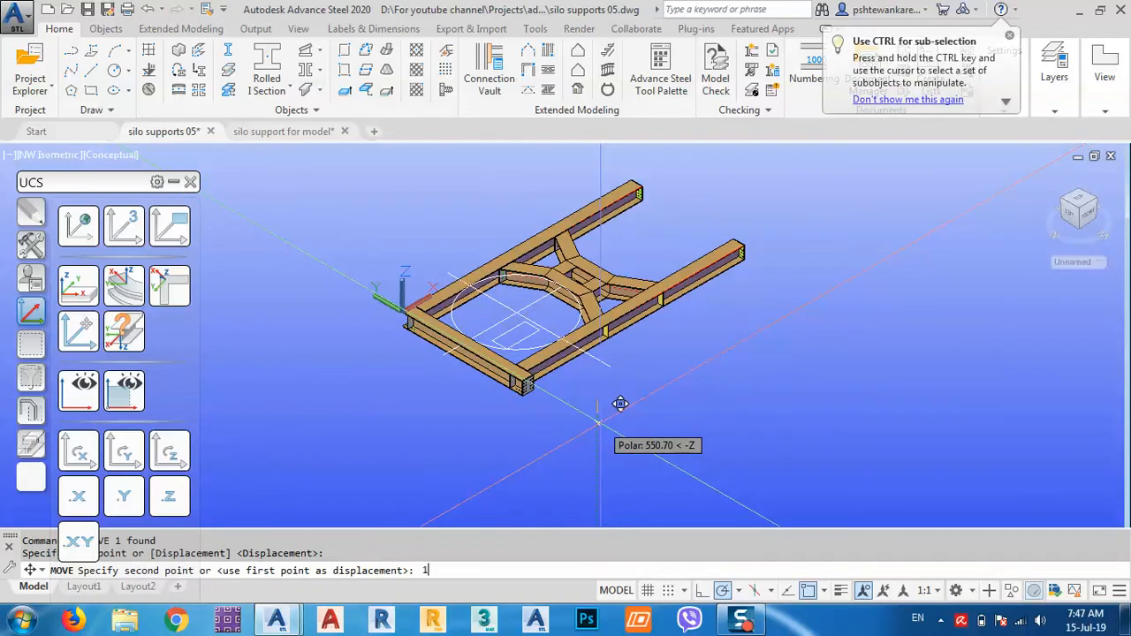
key("Return")
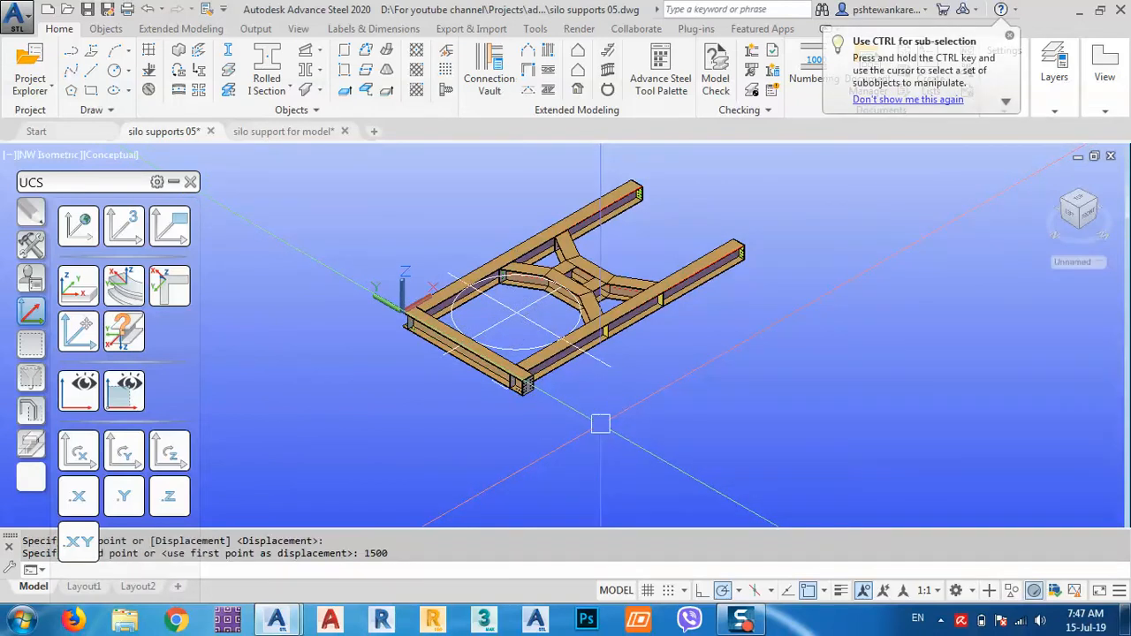
Copy the circle 1000 straight up along Z, above the steel frame
middle_click_drag(600, 422, 616, 393, "shift")
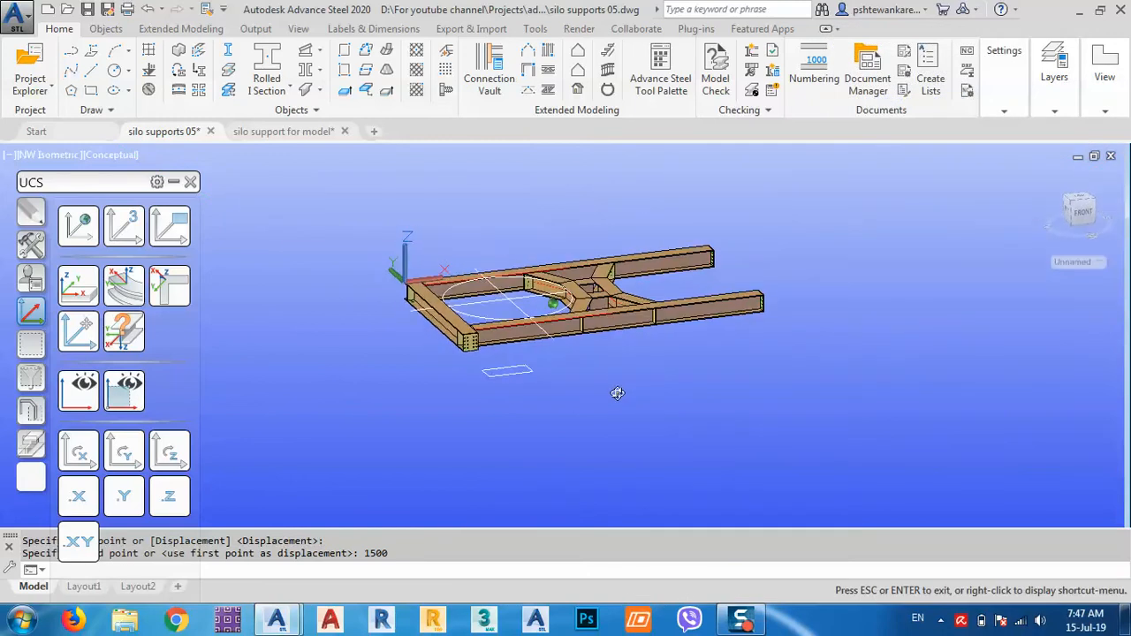
scroll(492, 311, "up", 5)
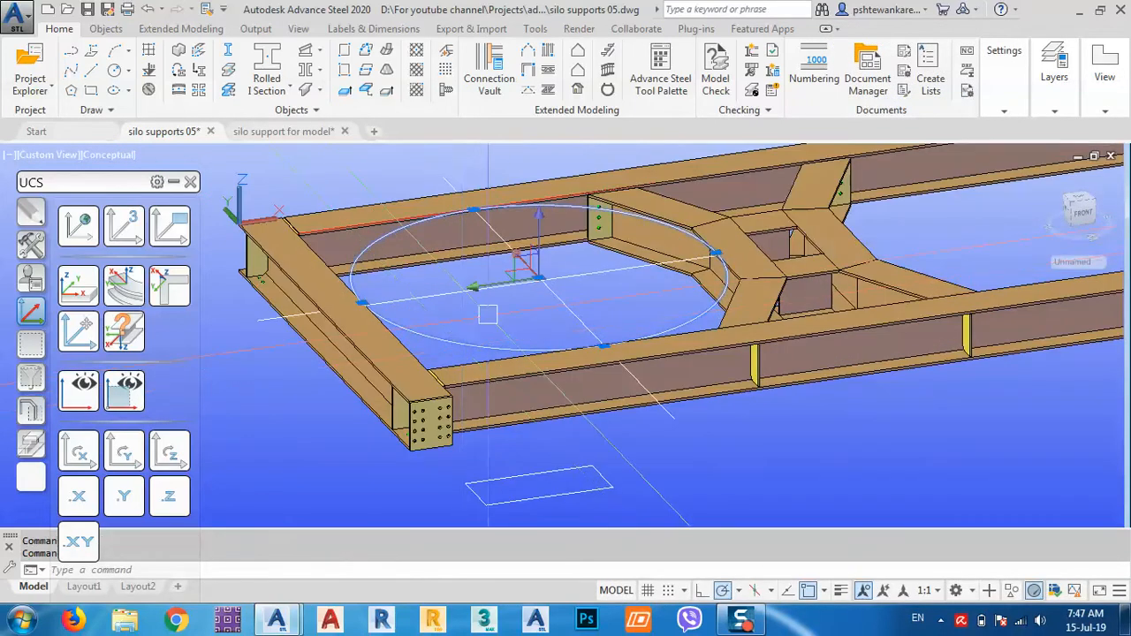
middle_click_drag(488, 314, 472, 379, "shift")
scroll(472, 379, "down", 5)
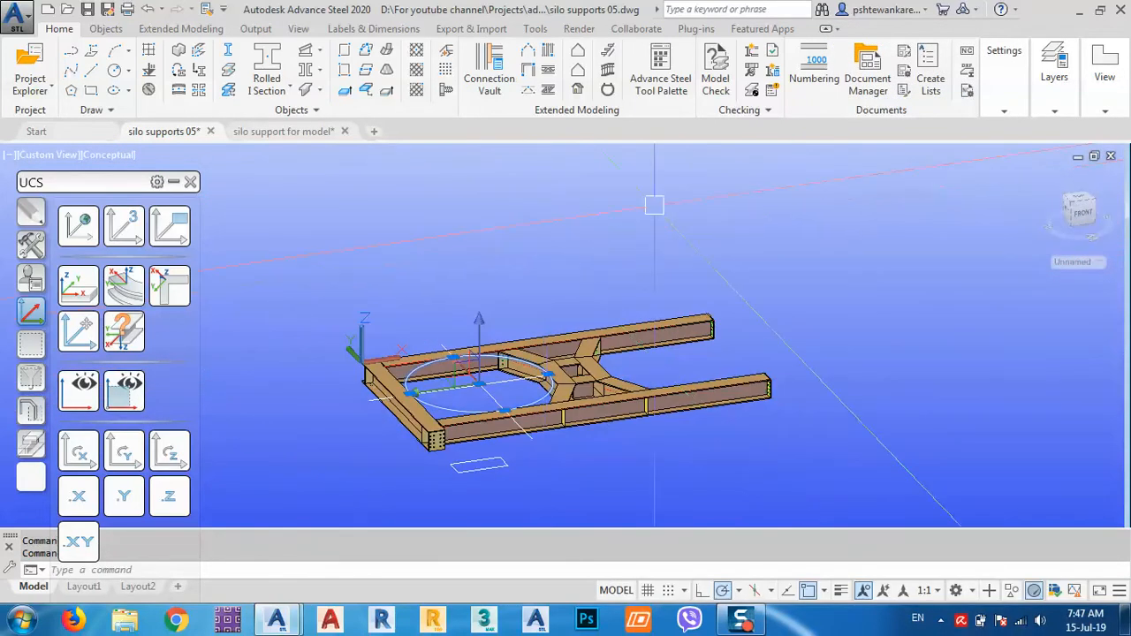
middle_click_drag(654, 205, 650, 242)
type("co")
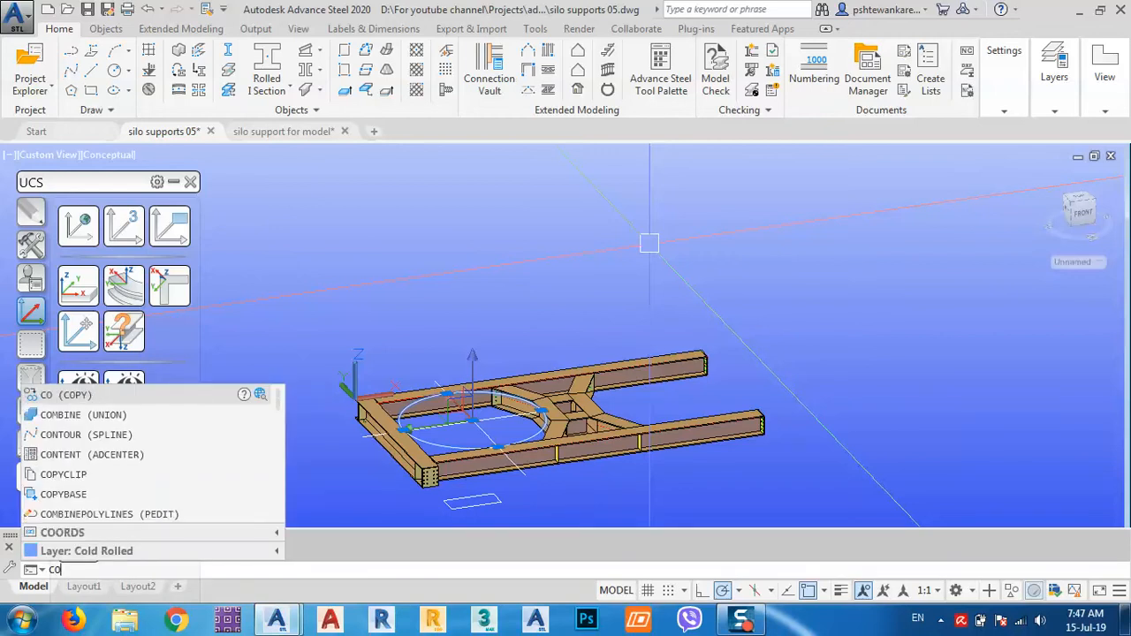
key("Return")
left_click(639, 277)
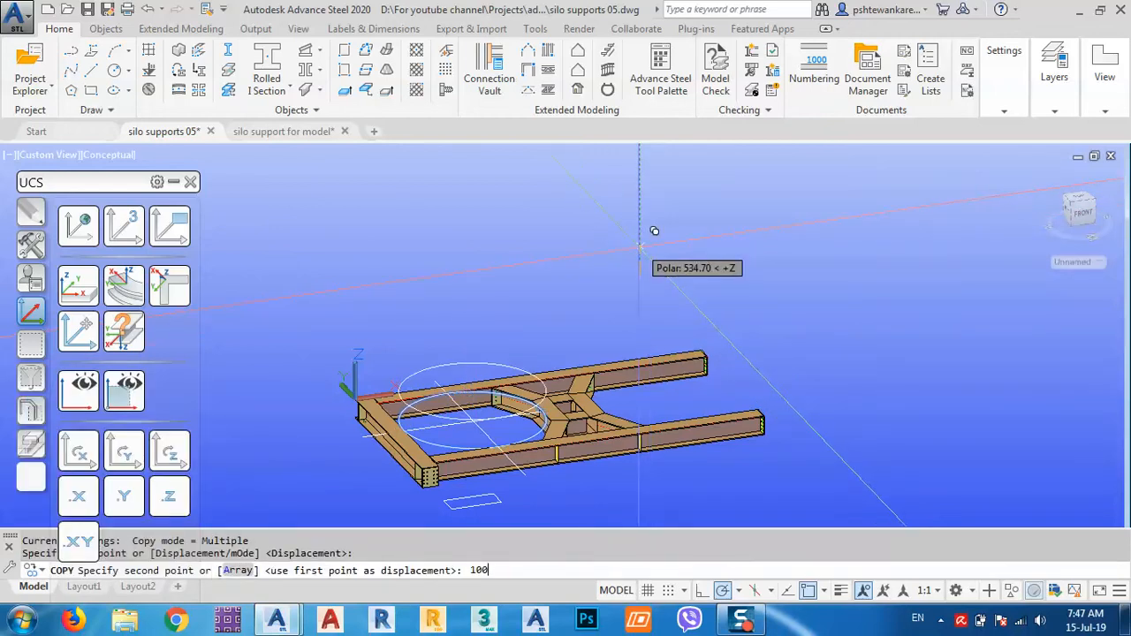
key("Return")
key("Escape")
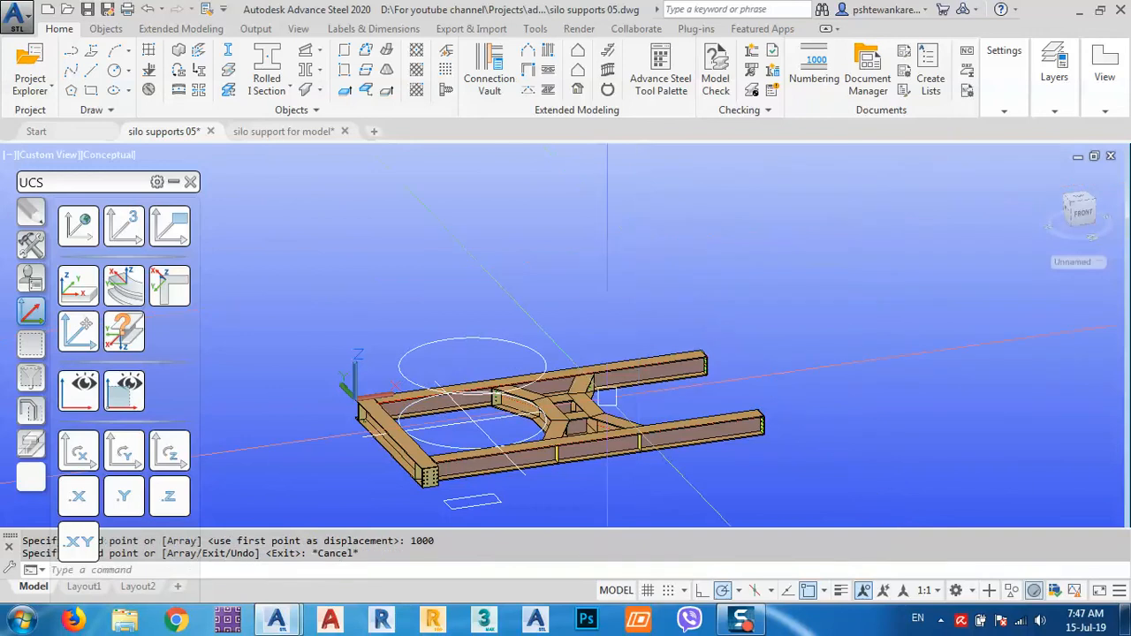
Delete the two crossing construction lines inside the lower circle
middle_click_drag(608, 397, 657, 300)
scroll(529, 315, "up", 3)
scroll(526, 320, "up", 2)
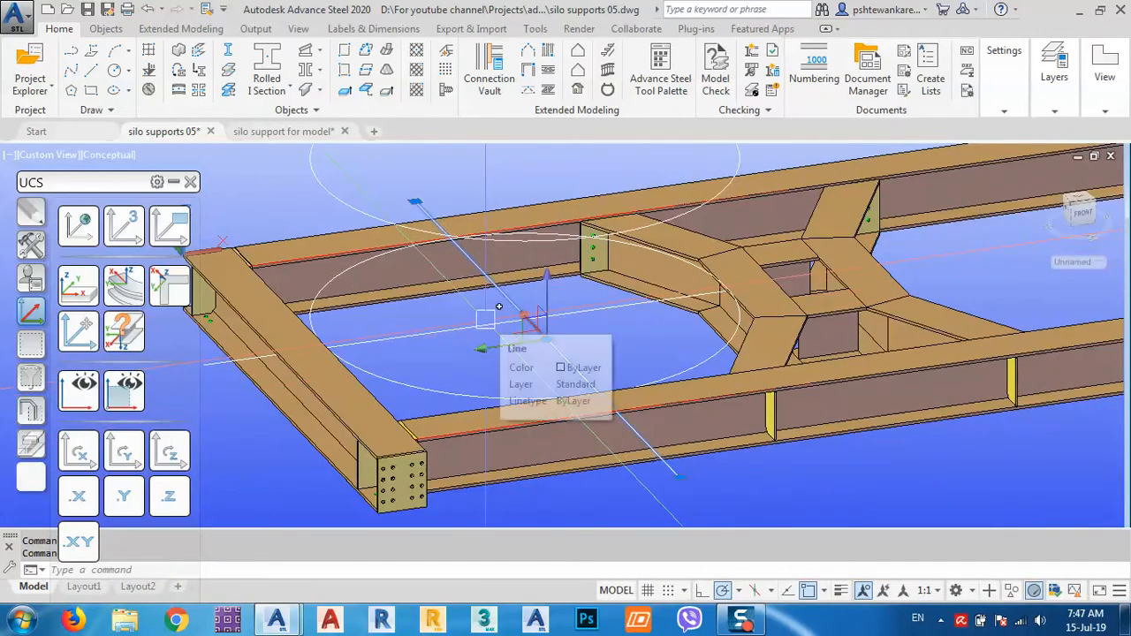
key("Escape")
middle_click_drag(492, 344, 530, 361, "shift")
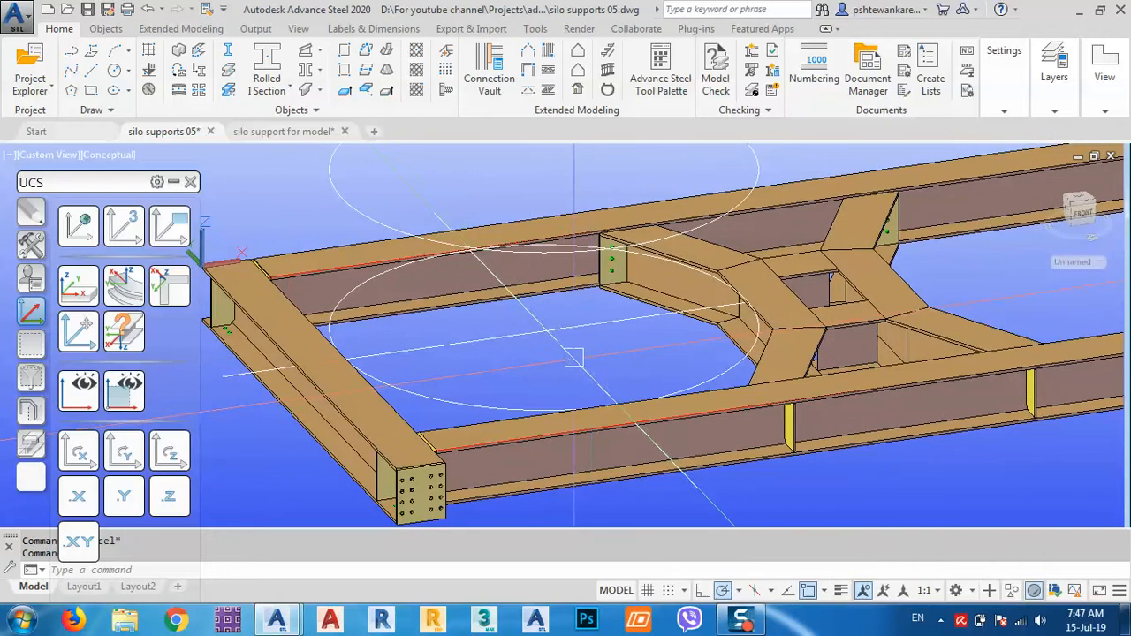
left_click(572, 357)
left_click(502, 336)
key("Delete")
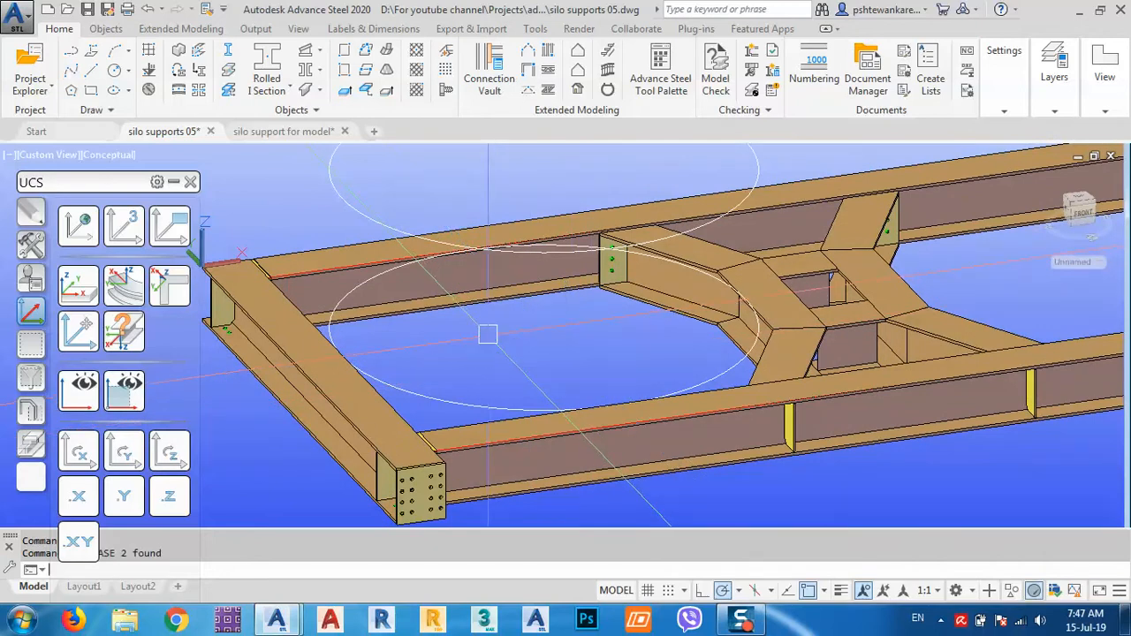
Start a conical folded plate using contours, with the lower circle as start shape and the rectangle below the frame as end shape
middle_click_drag(543, 355, 603, 262)
scroll(530, 273, "down", 2)
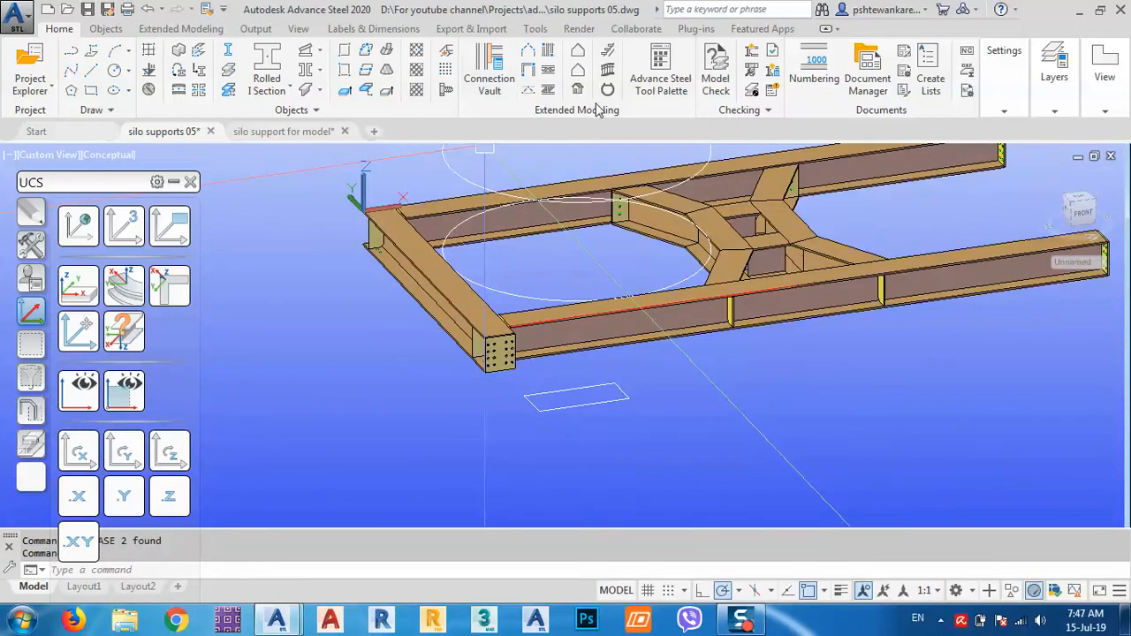
left_click(106, 29)
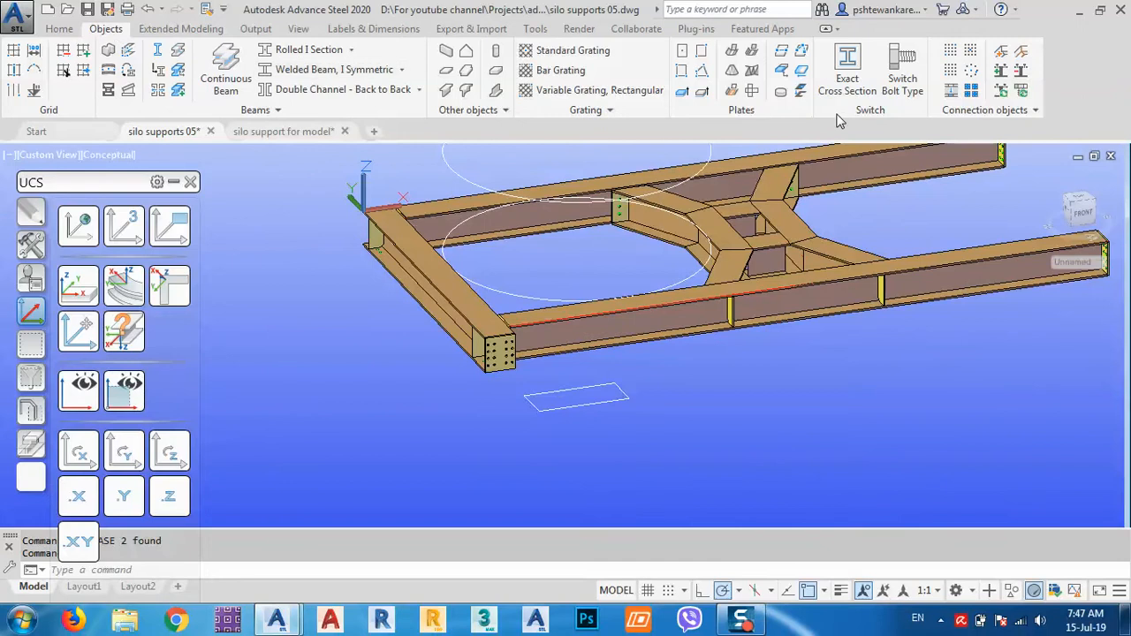
left_click(729, 78)
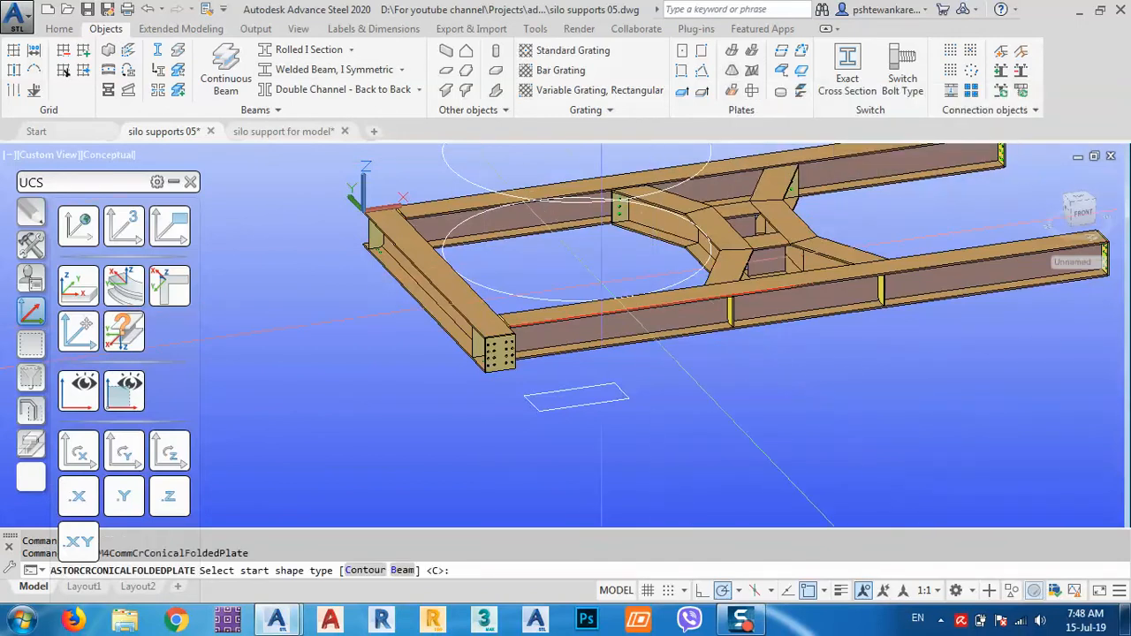
left_click(363, 570)
left_click(496, 286)
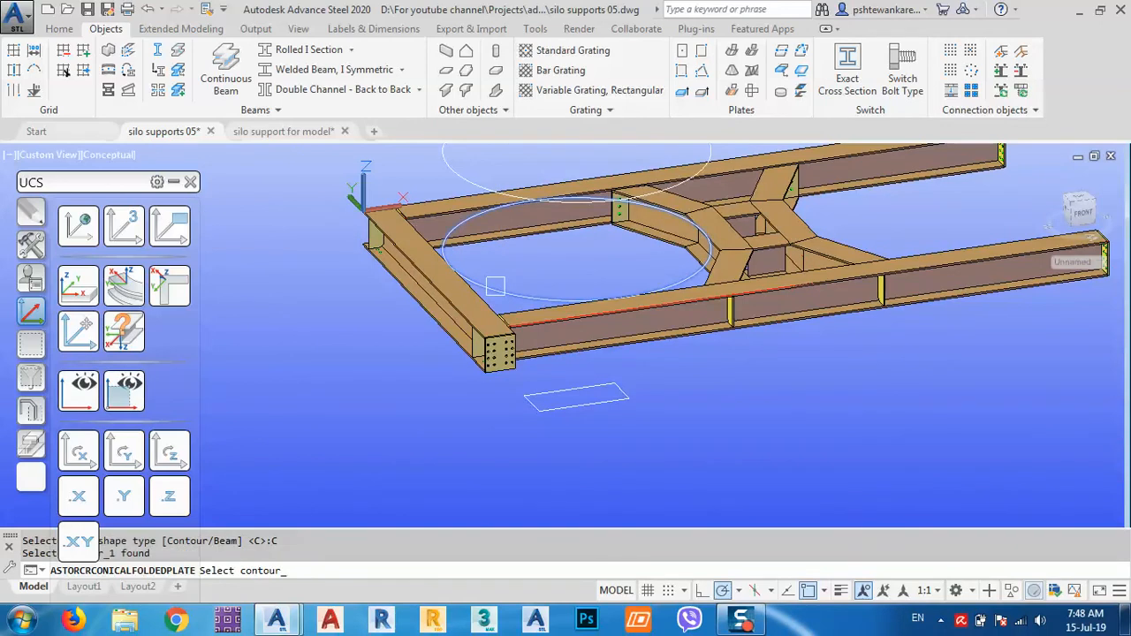
key("Return")
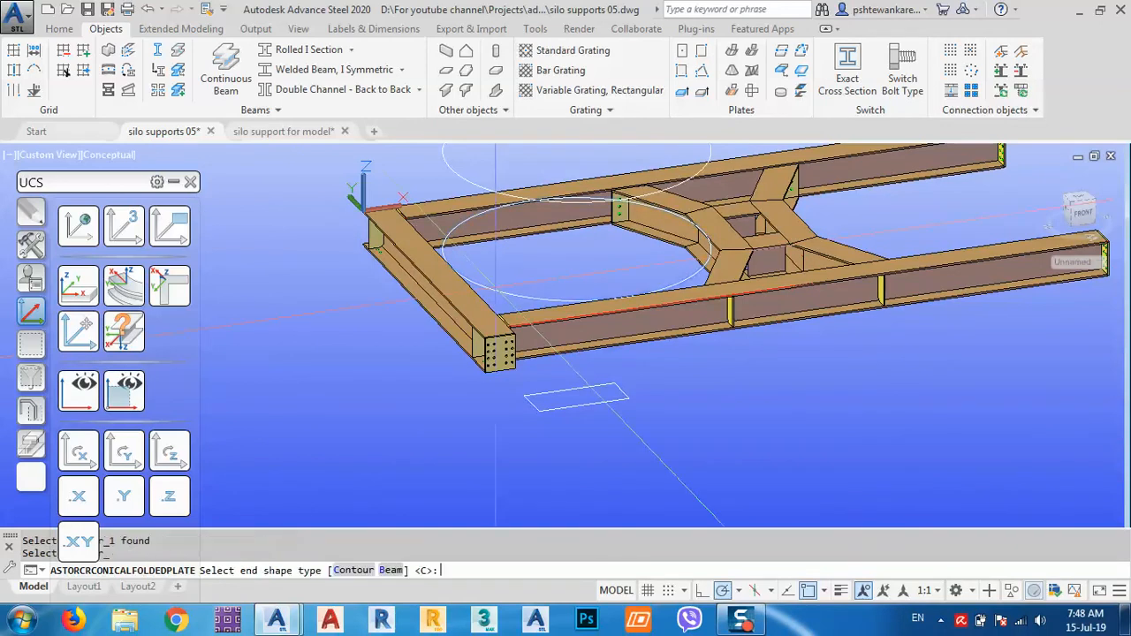
left_click(352, 570)
left_click(580, 404)
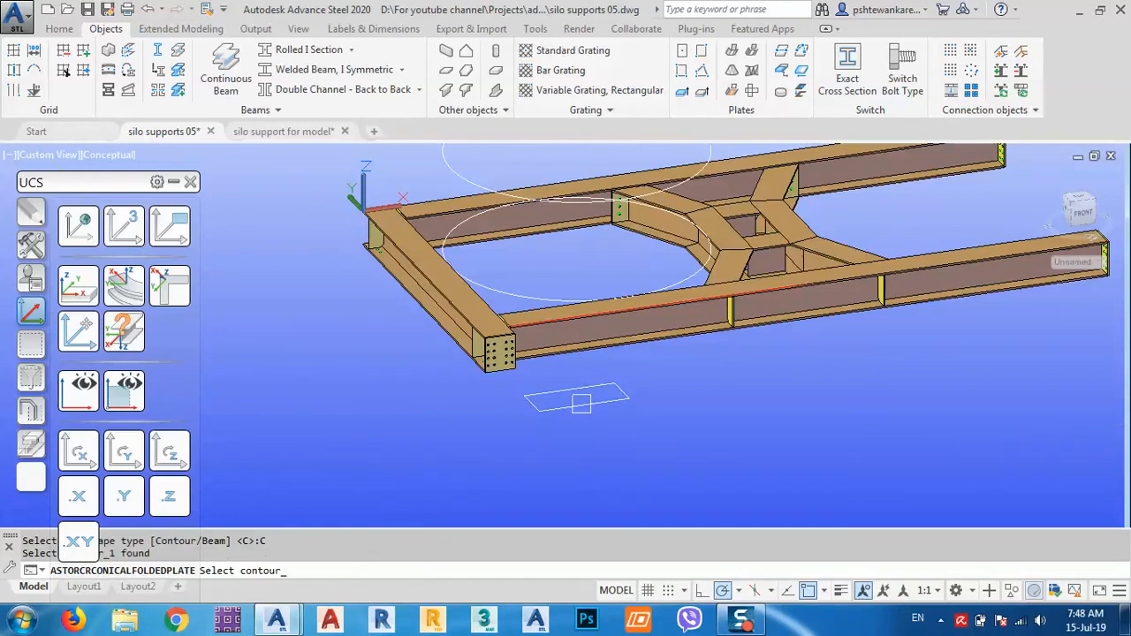
Set the facets per corner/quadrant to 16 and create the conical folded plate between the circle and the rectangle
key("Return")
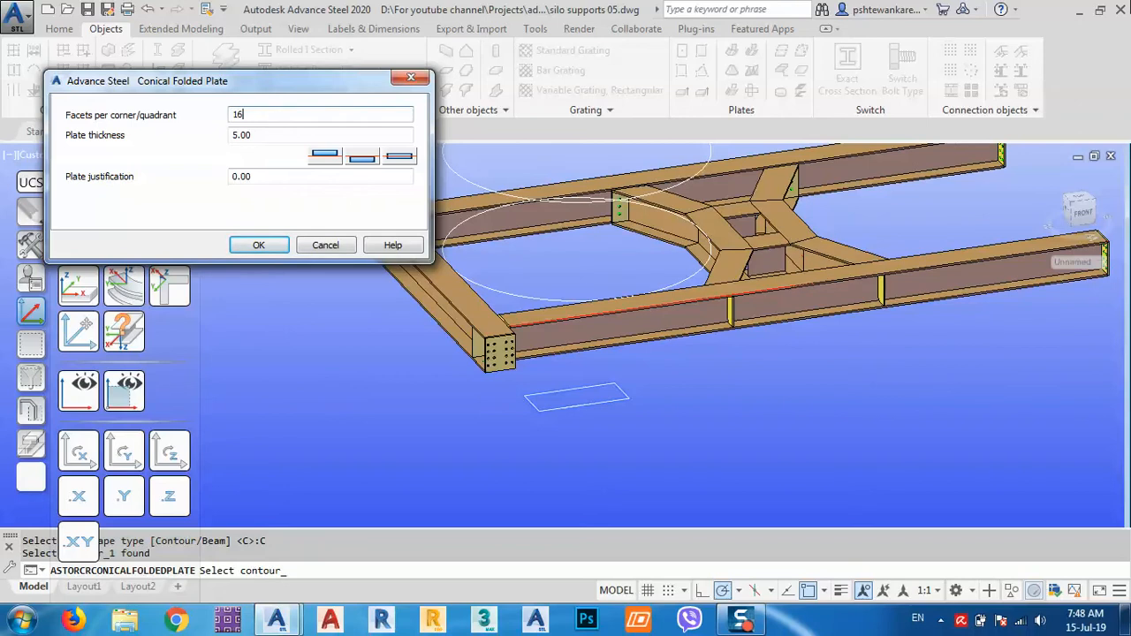
left_click(259, 245)
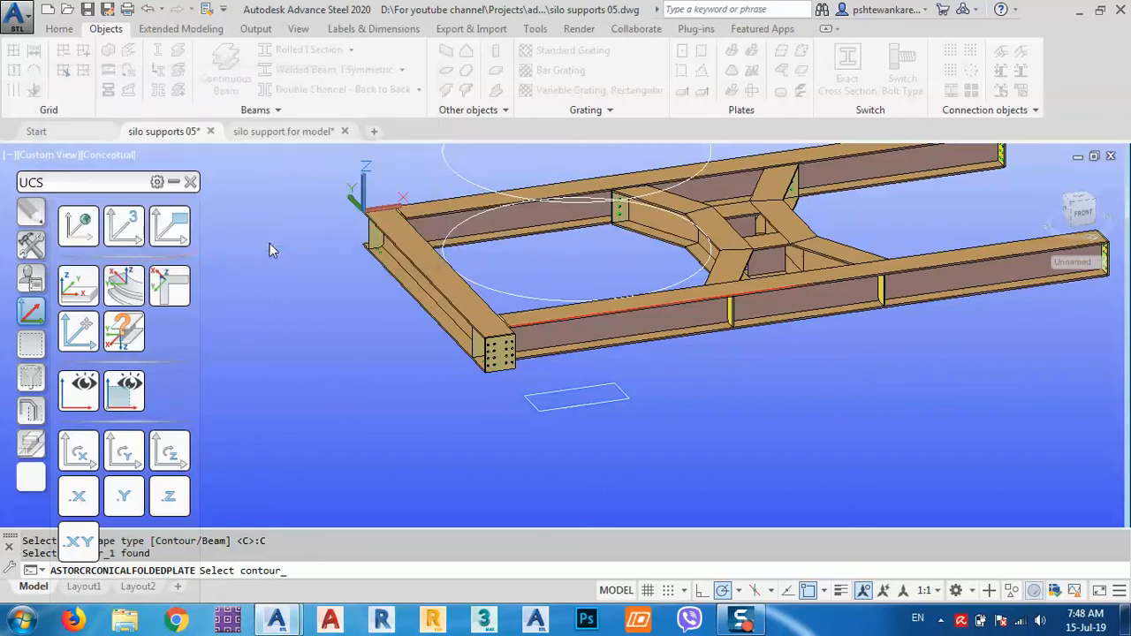
scroll(677, 451, "down", 2)
middle_click_drag(677, 450, 624, 272, "shift")
middle_click_drag(671, 475, 676, 491, "shift")
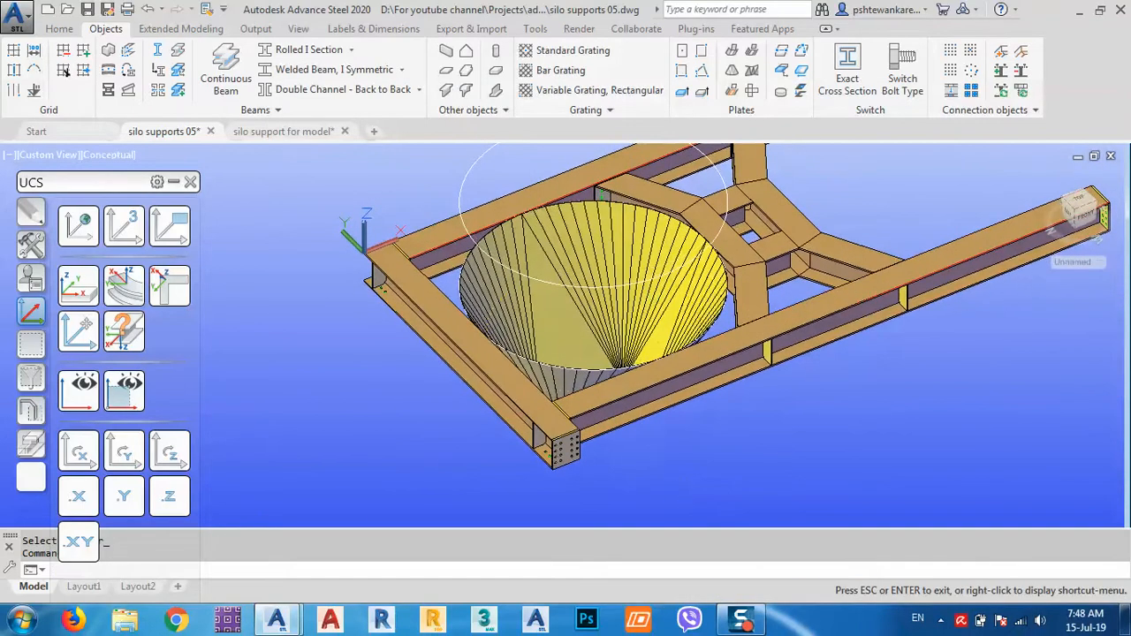
middle_click_drag(616, 357, 641, 428)
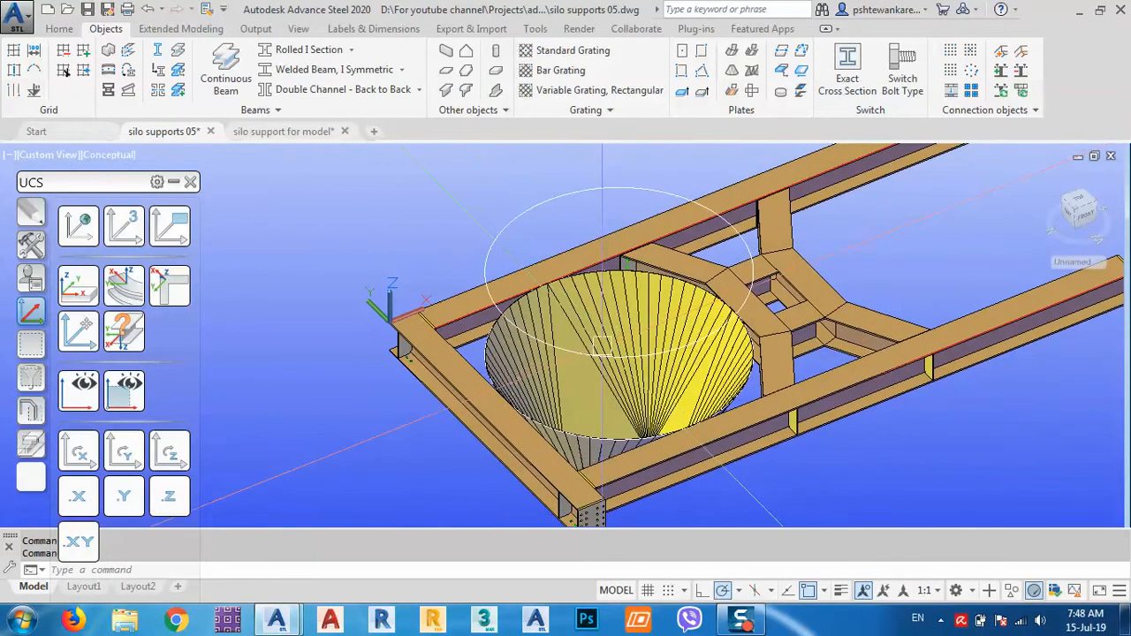
Create a conical folded plate with 10 thickness using contours, from the lower circle to the upper circle above the frame
left_click(730, 71)
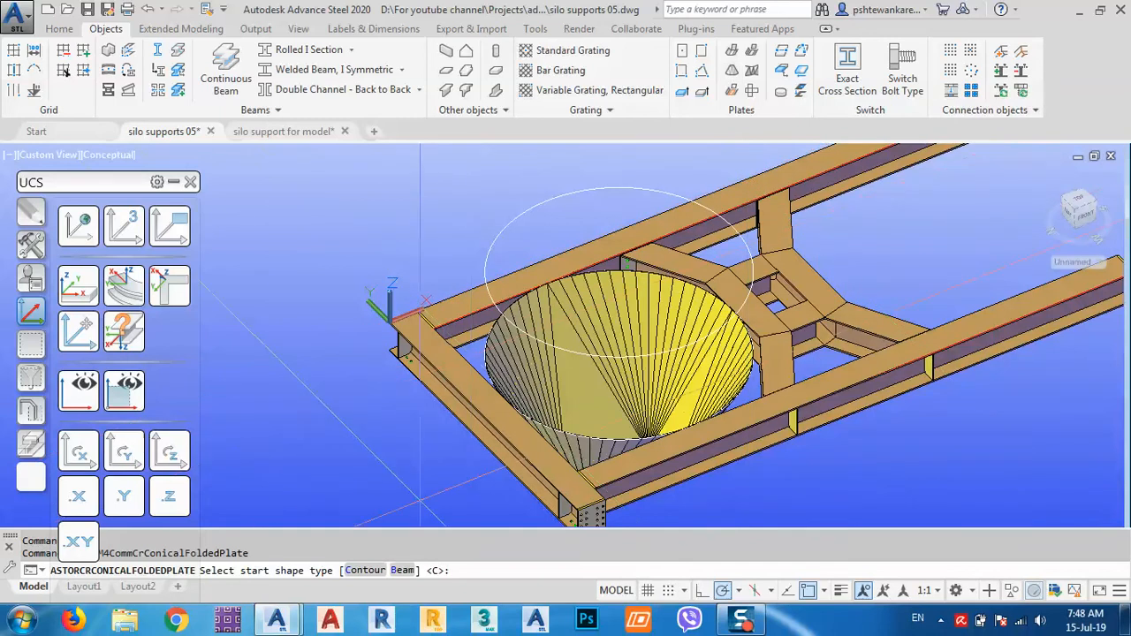
left_click(365, 570)
scroll(474, 365, "up", 5)
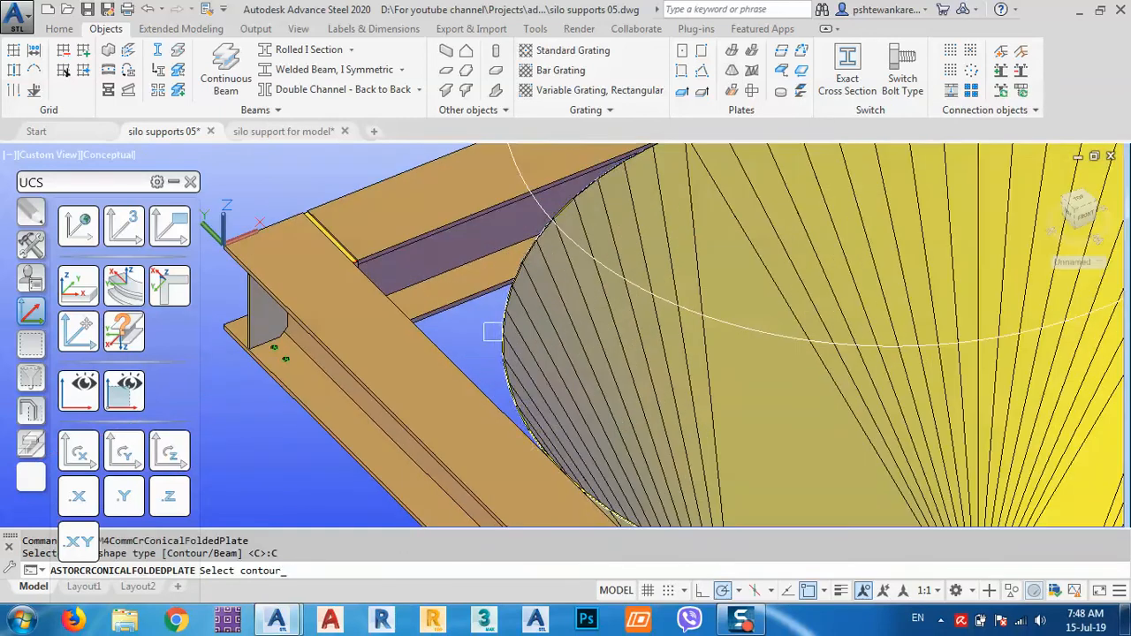
left_click(502, 328)
key("Return")
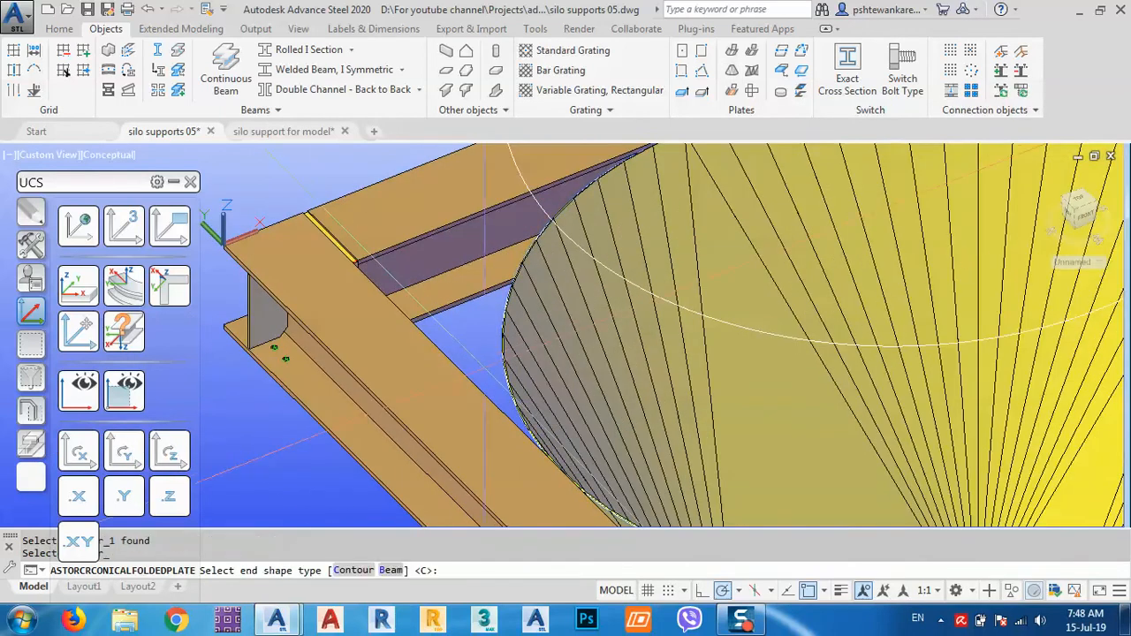
left_click(352, 569)
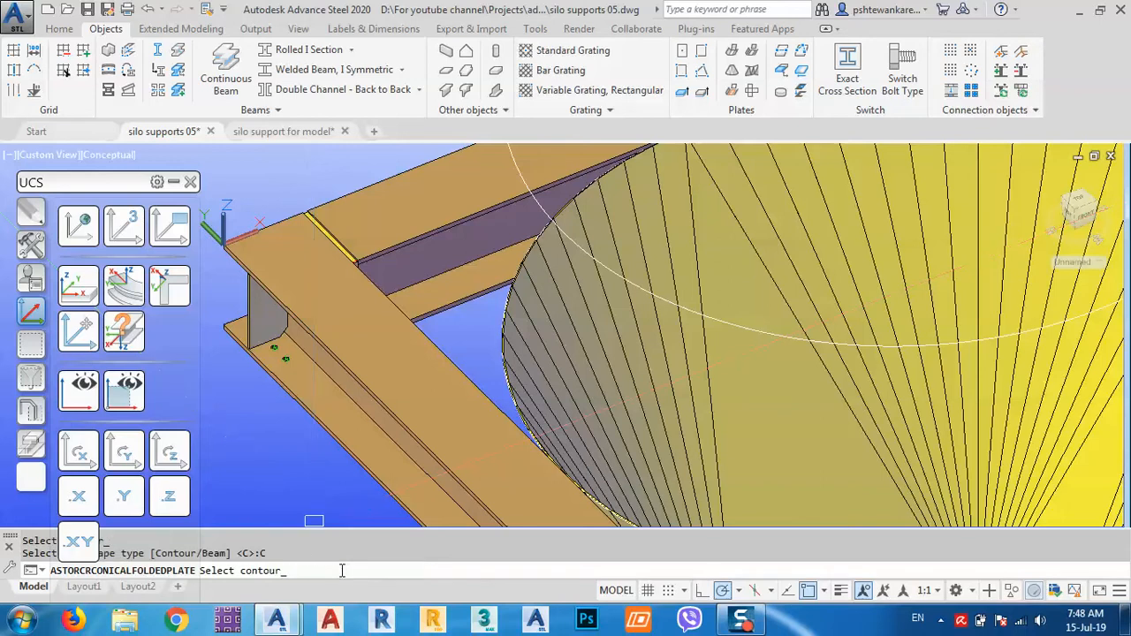
middle_click_drag(434, 304, 449, 538)
left_click(523, 262)
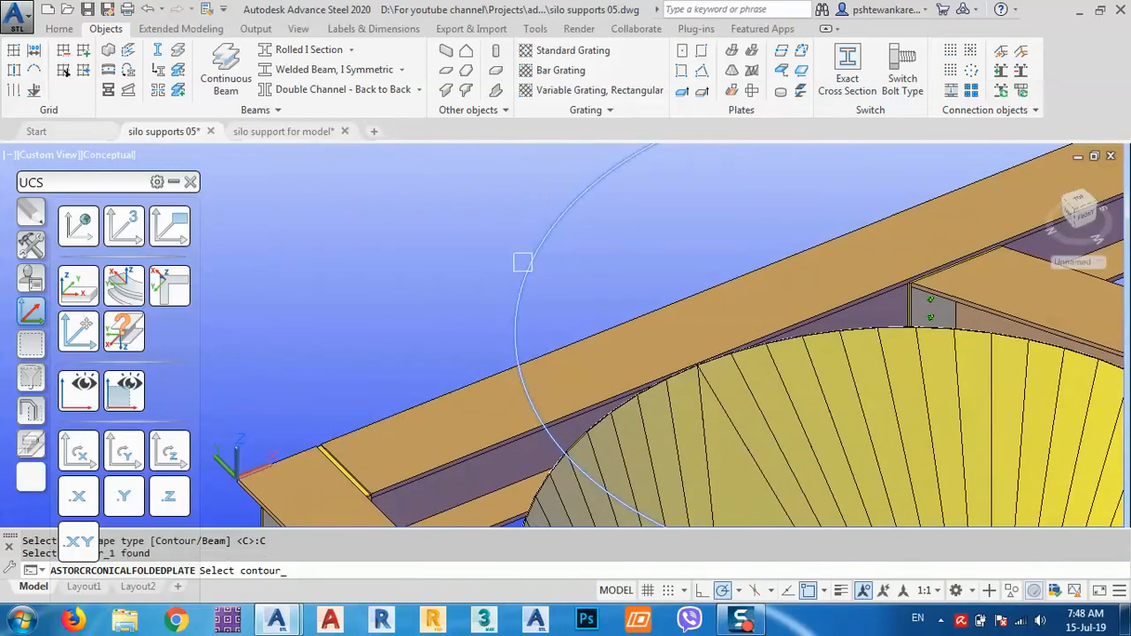
key("Return")
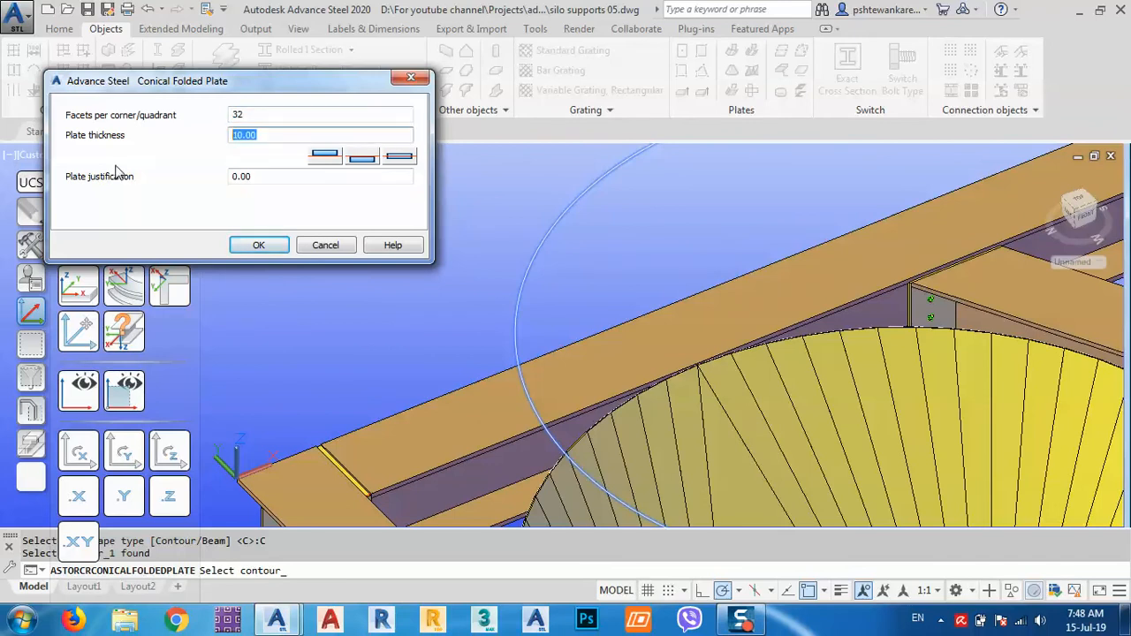
key("Return")
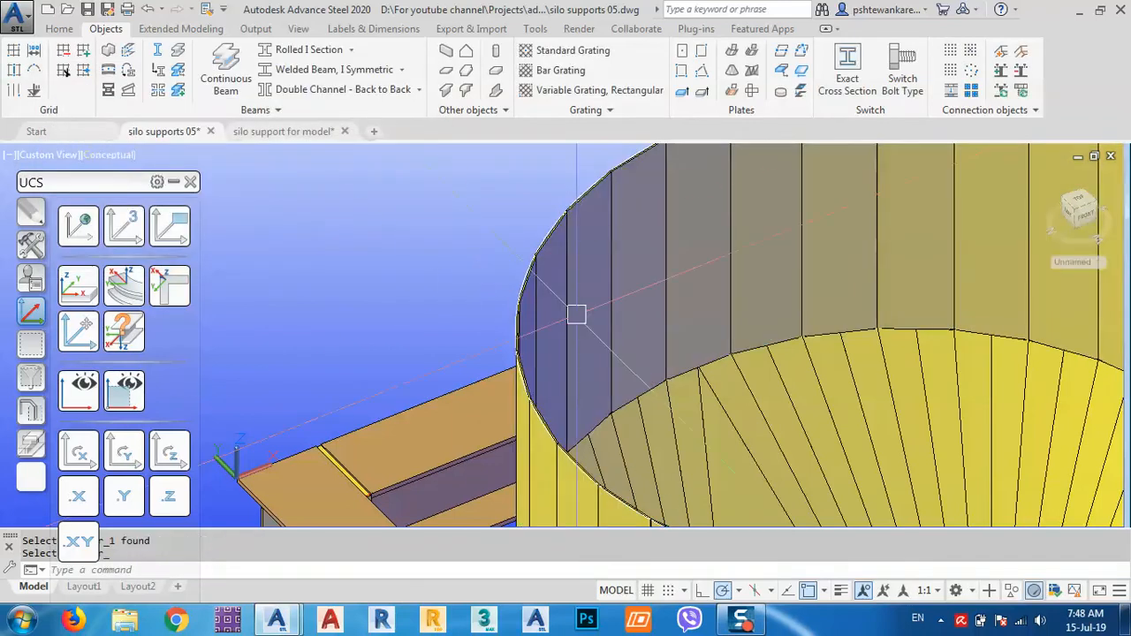
scroll(462, 268, "down", 6)
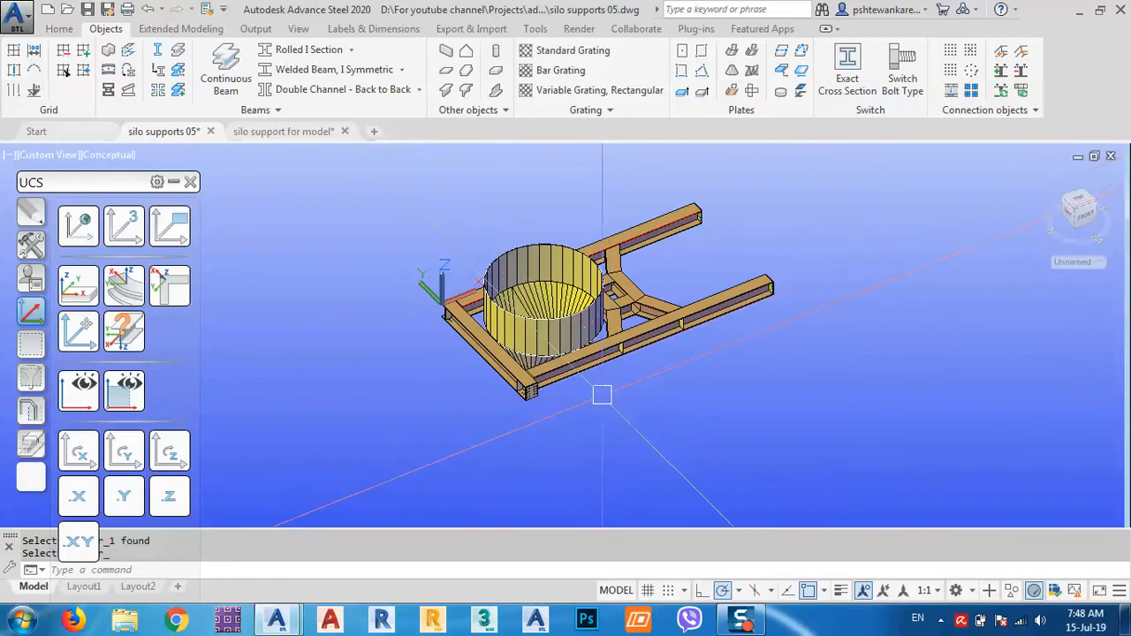
middle_click_drag(602, 394, 592, 356, "shift")
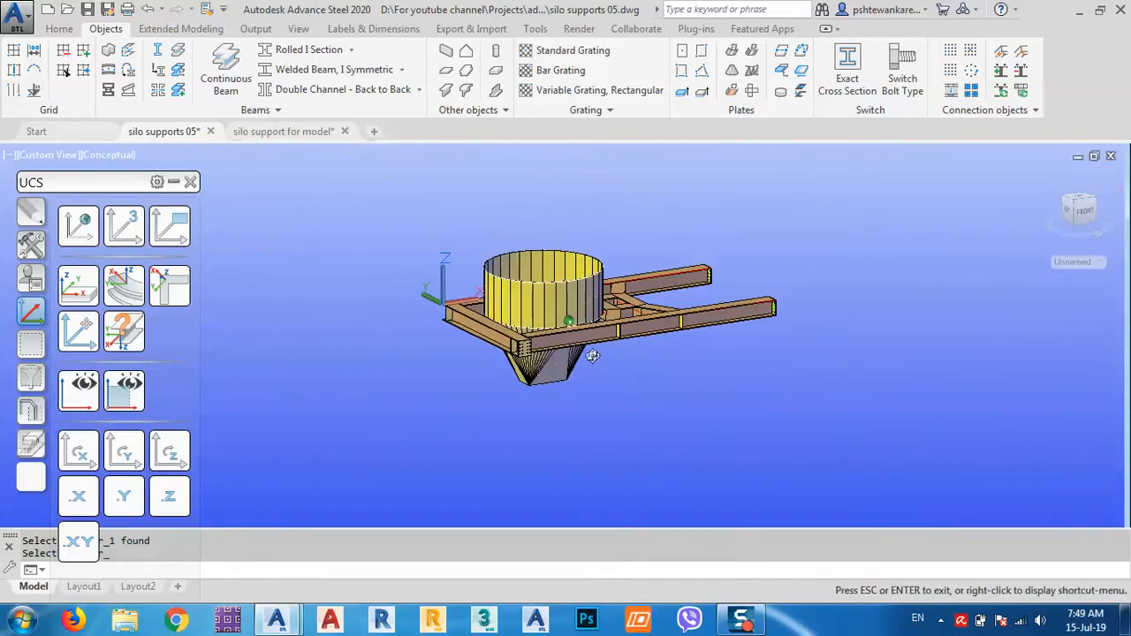
left_click(507, 294)
middle_click_drag(433, 217, 498, 340)
type("co")
key("Return")
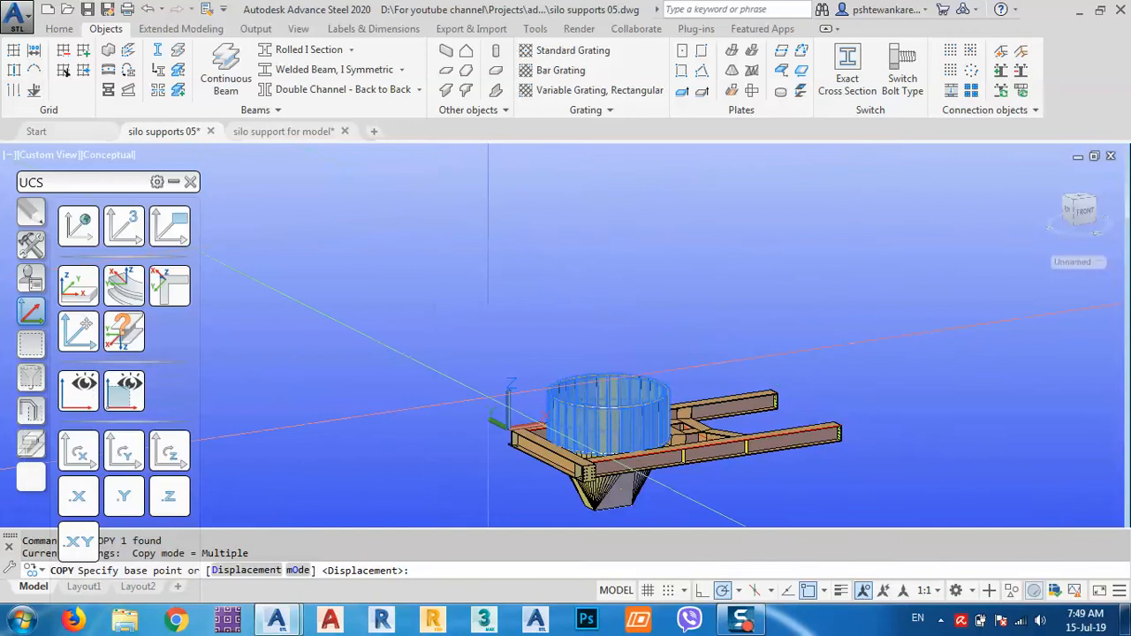
key("Escape")
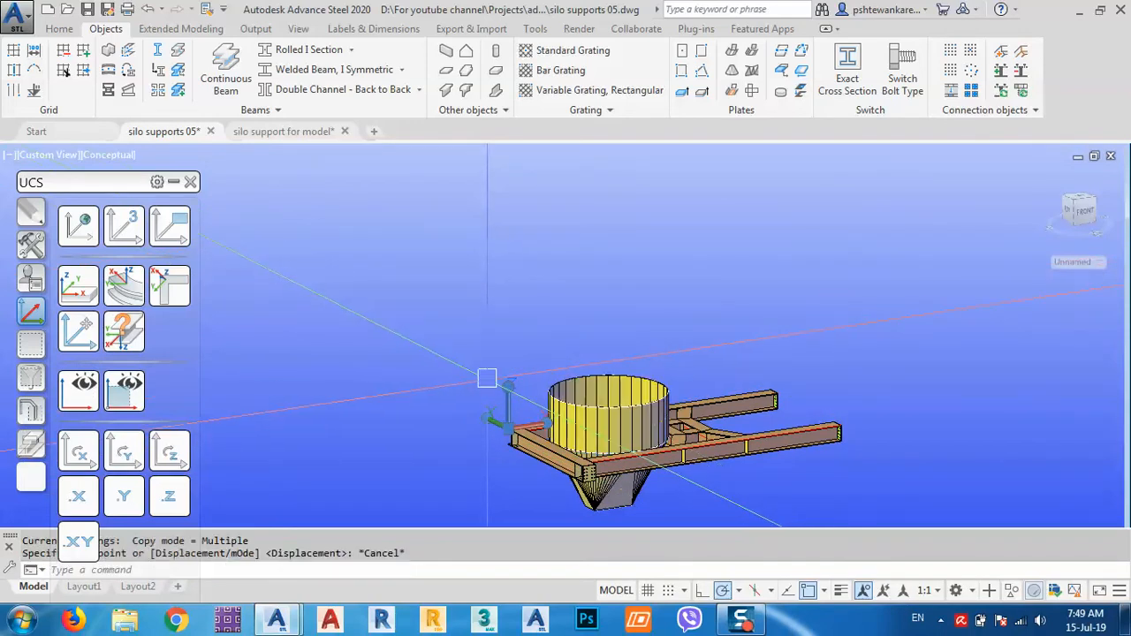
Copy the cylindrical folded plate 1000 straight up along Z
scroll(590, 418, "up", 5)
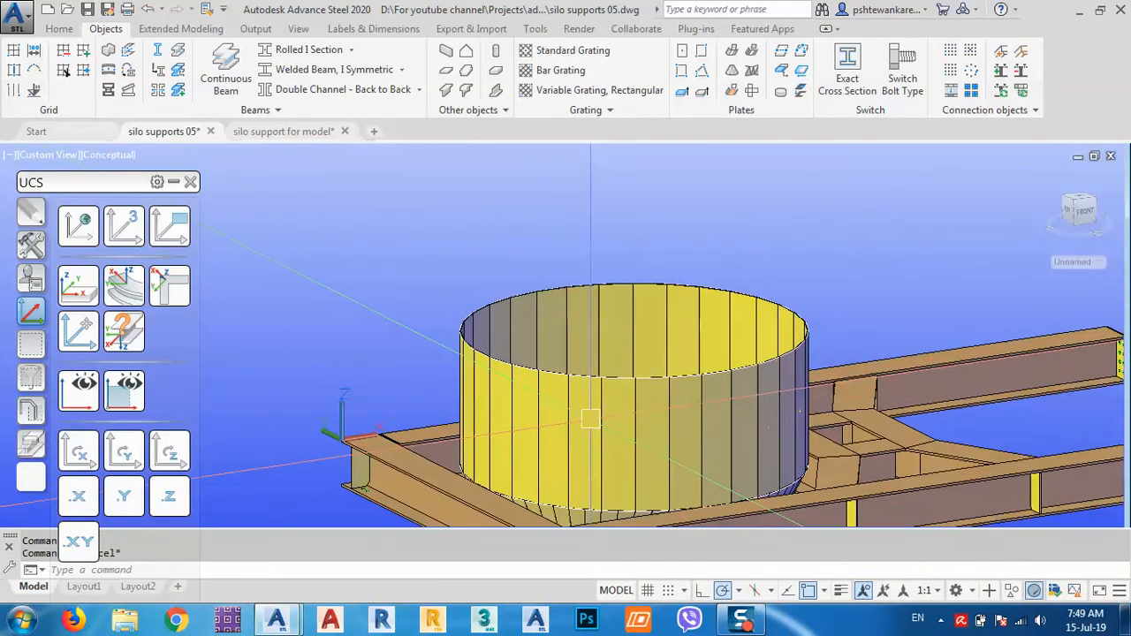
left_click(595, 419)
scroll(598, 419, "down", 10)
middle_click_drag(476, 371, 477, 343, "shift")
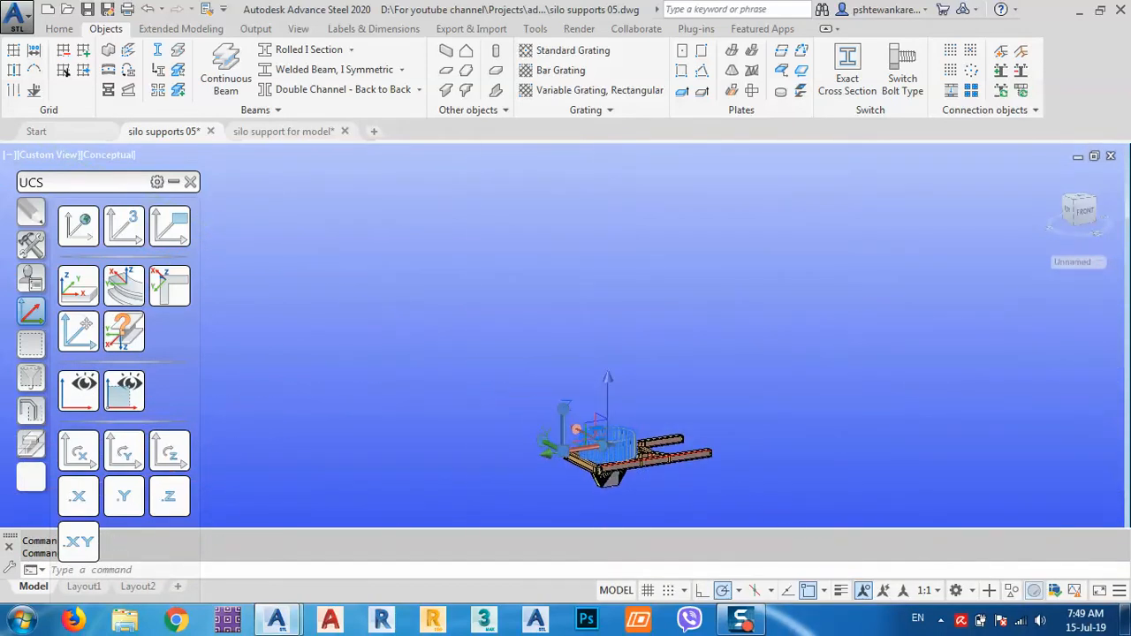
type("co")
key("Return")
left_click(495, 443)
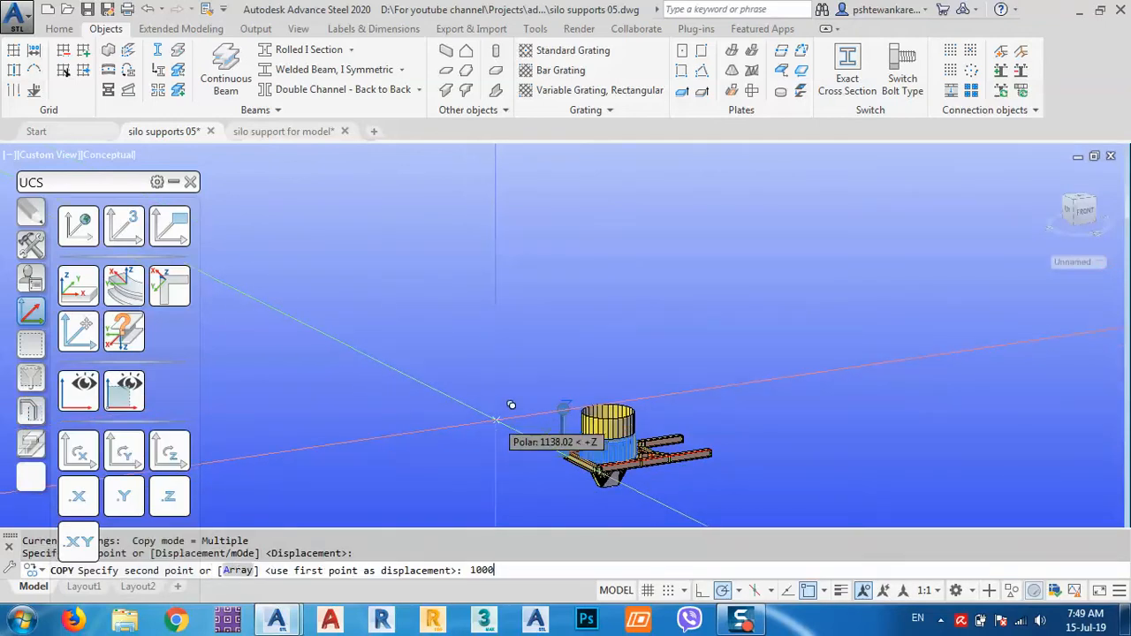
type("1000")
key("Return")
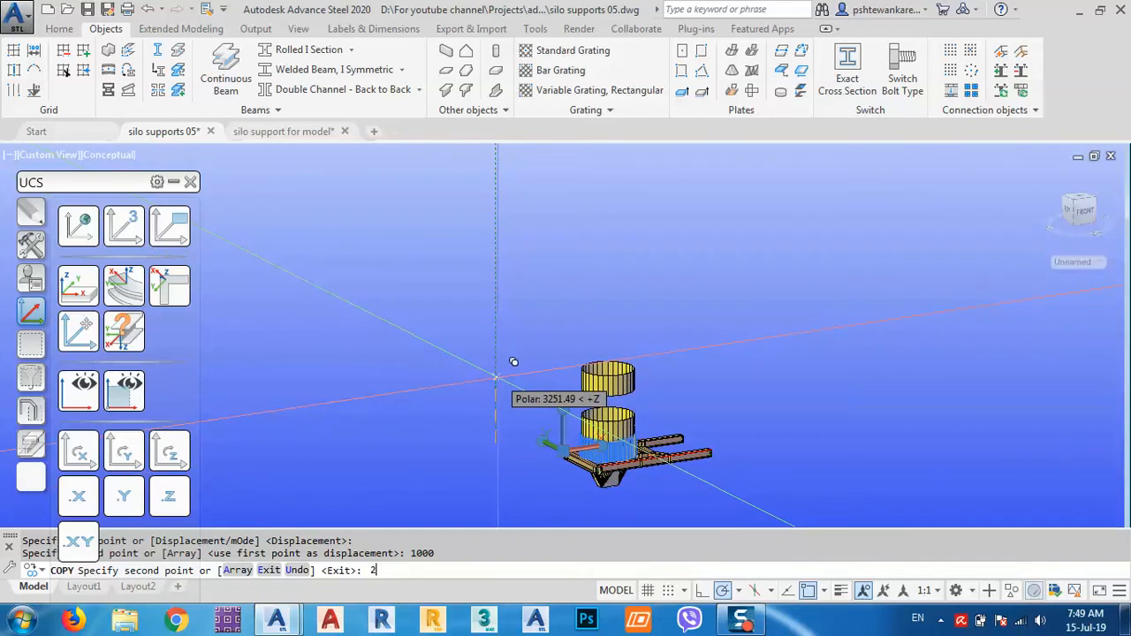
Place further copies of the cylindrical plate 2000, 3000, 4000 and 5000 up along Z, then end the copying
type("2000")
key("Return")
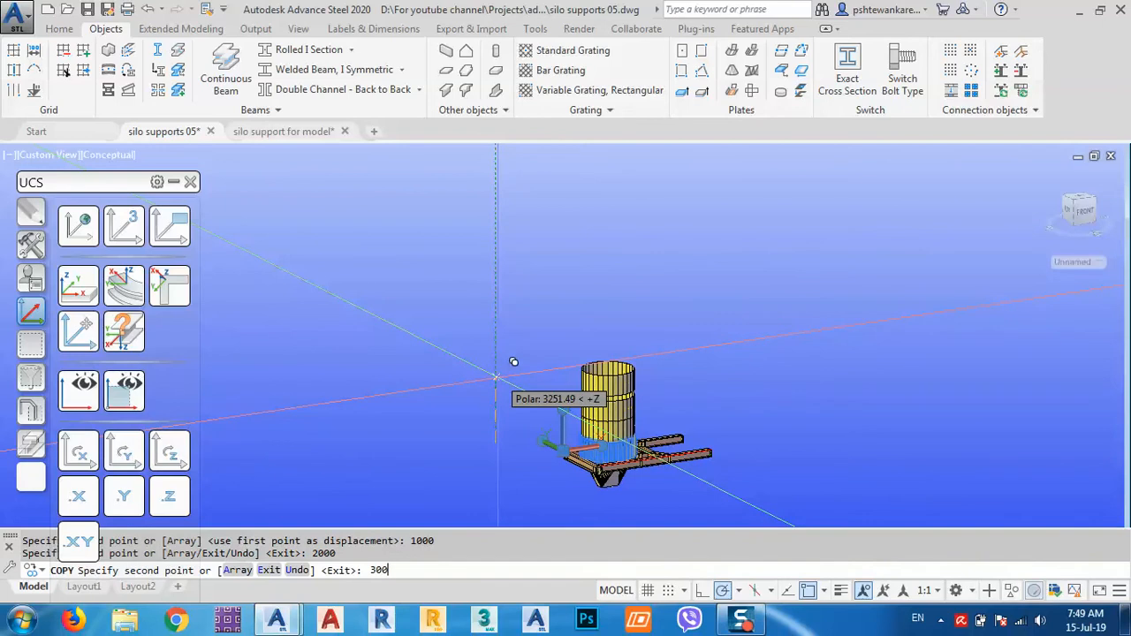
key("Return")
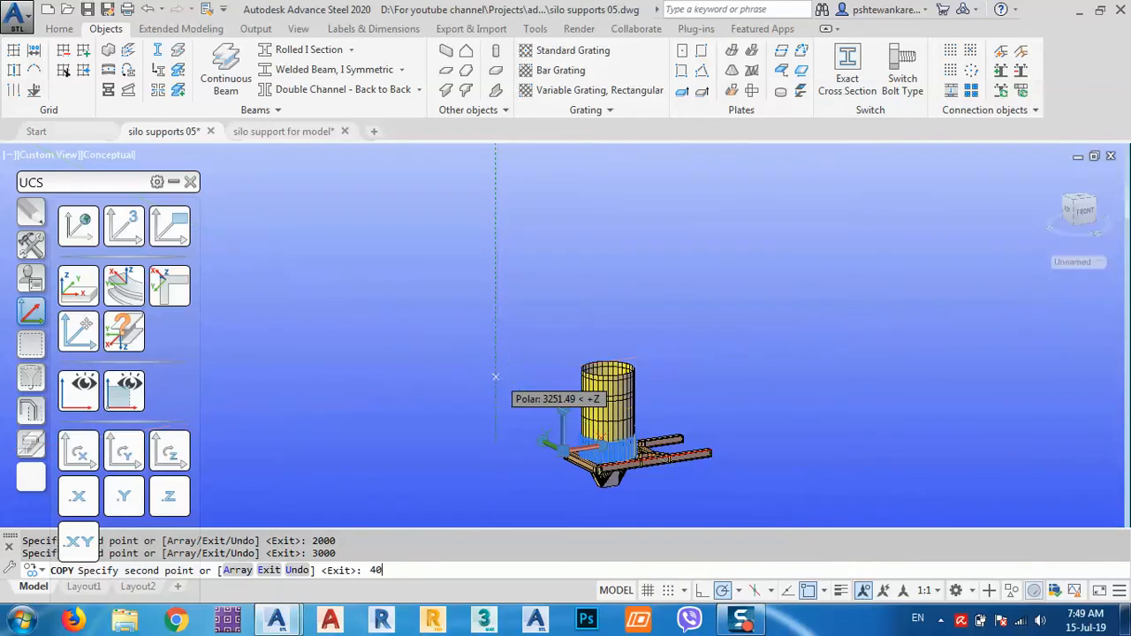
type("4000")
key("Return")
type("5")
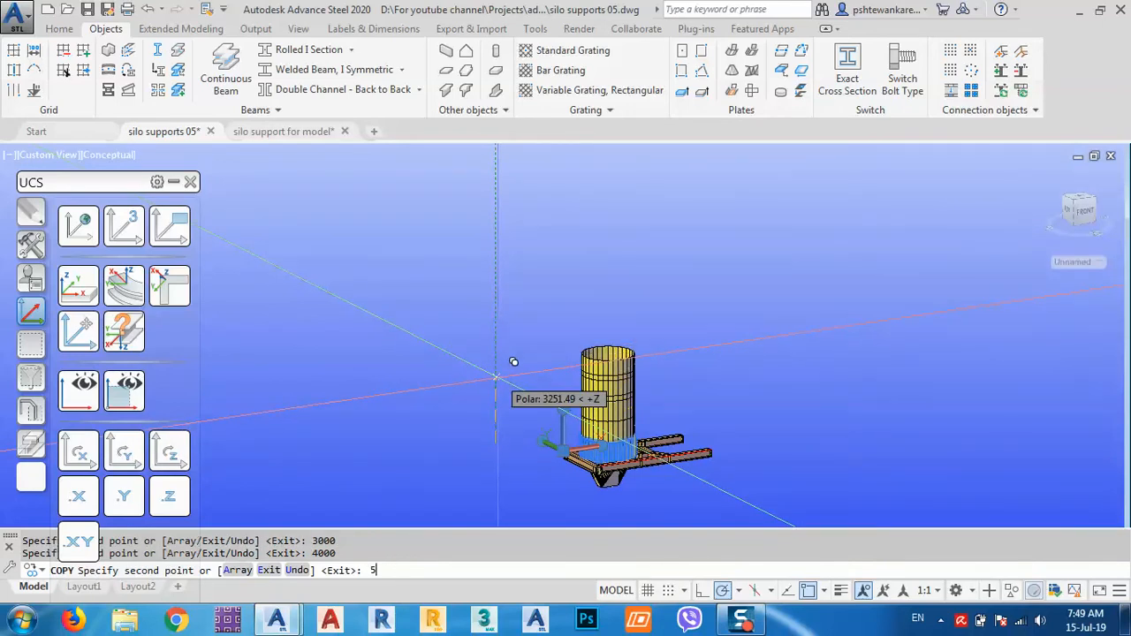
type("000")
key("Return")
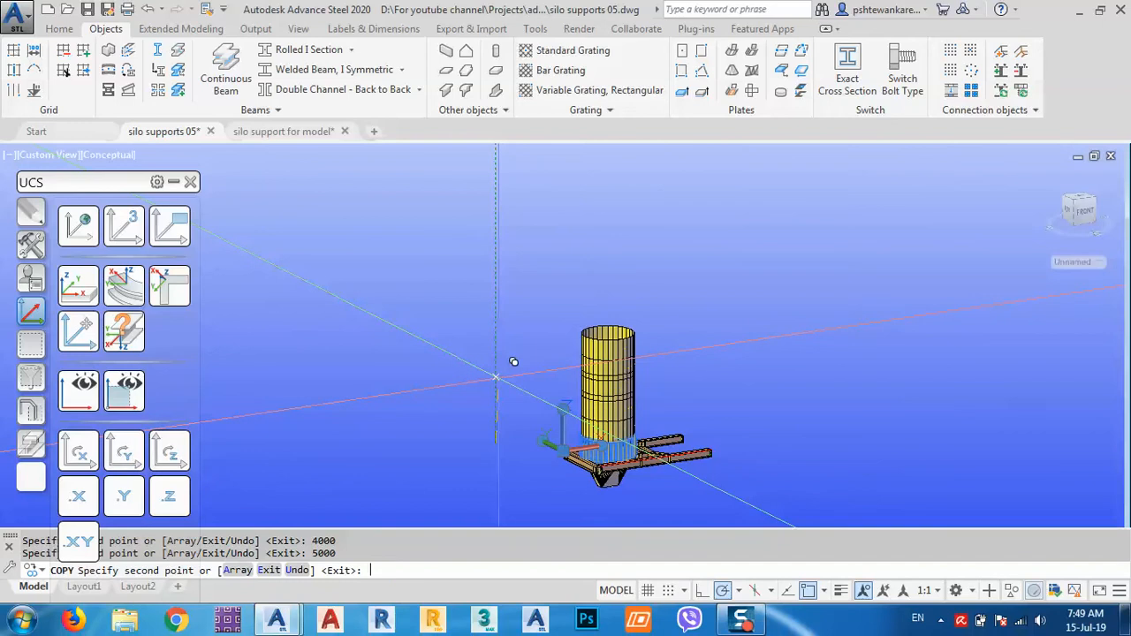
key("Escape")
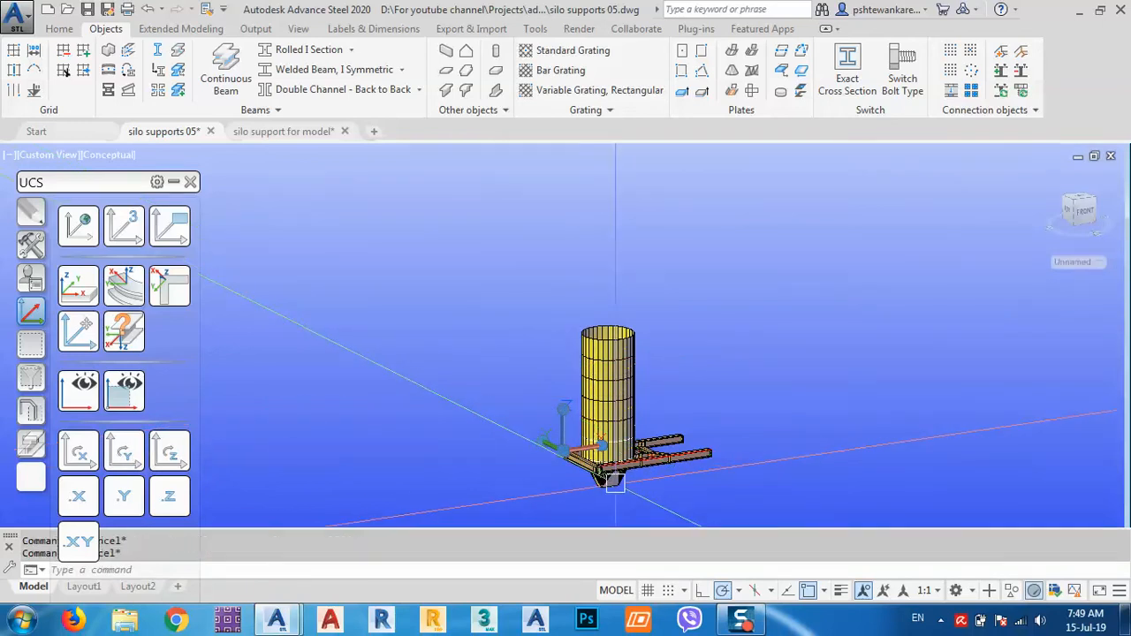
Examine the stacked silo cylinder and its open upper end from the front
scroll(621, 480, "up", 2)
left_click(638, 439)
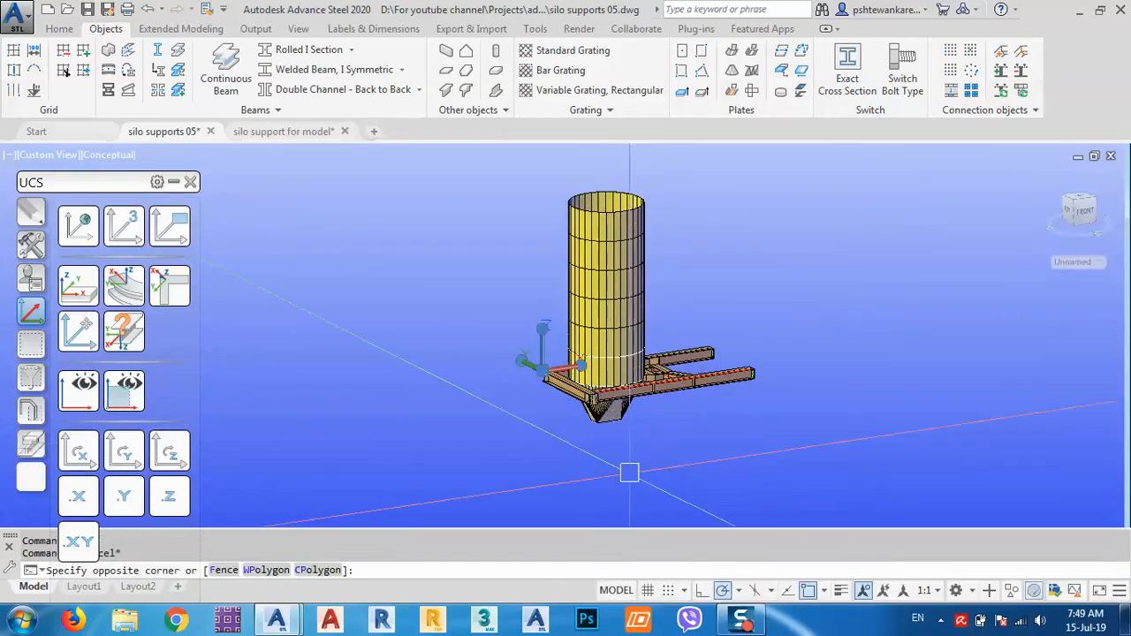
middle_click_drag(689, 462, 604, 465, "shift")
scroll(605, 213, "up", 5)
middle_click_drag(606, 214, 611, 277)
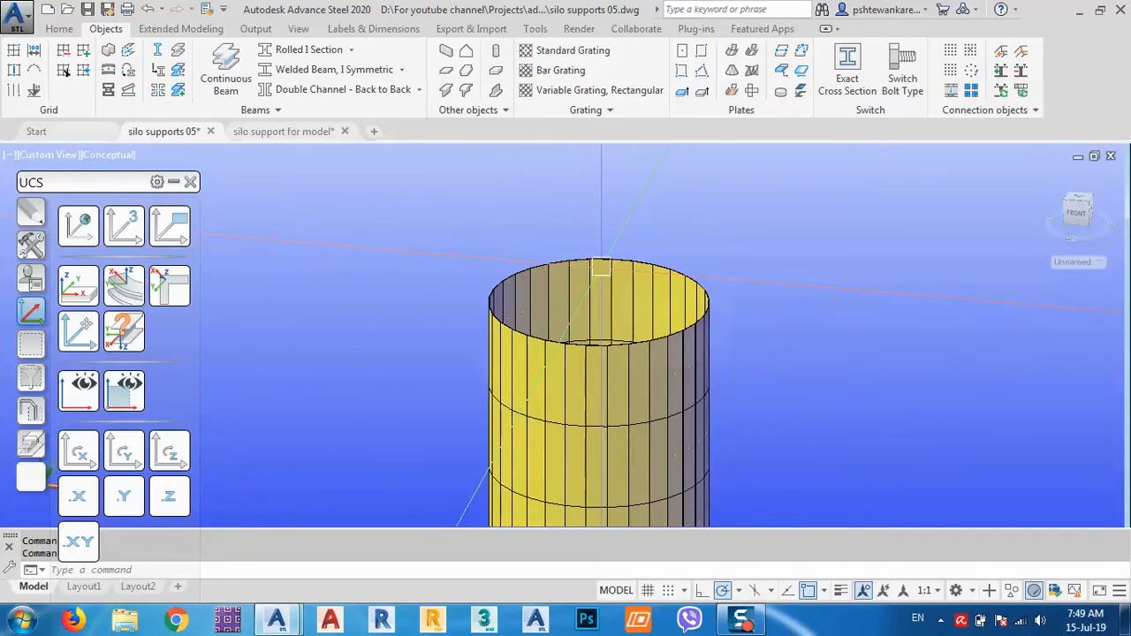
scroll(605, 251, "down", 6)
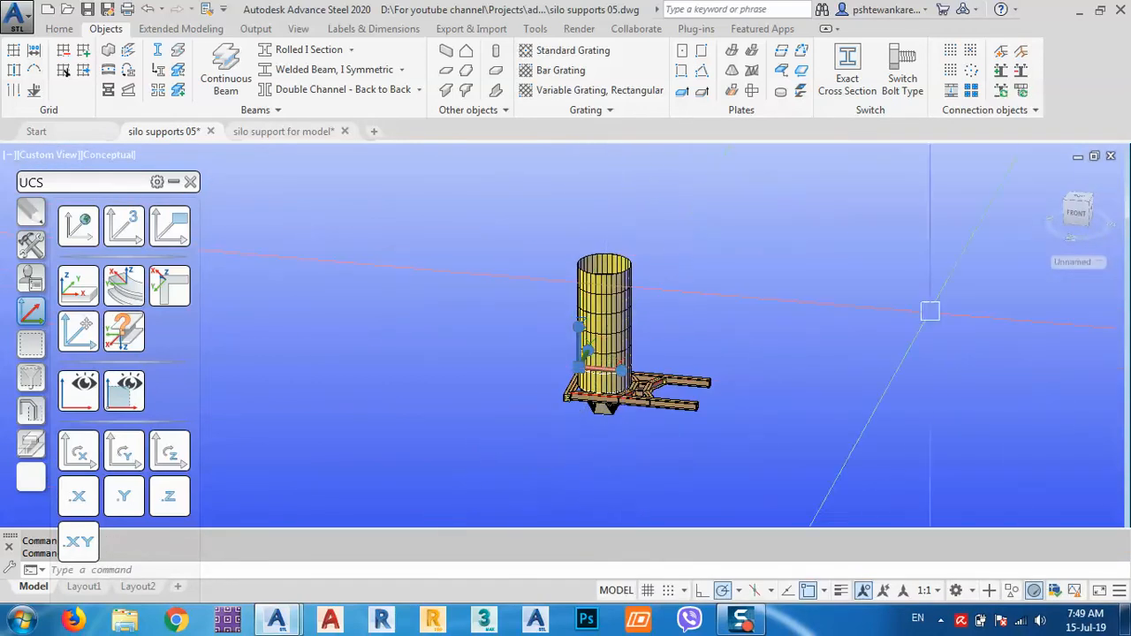
In the top view, create a circular plate with outer diameter 2500, inner diameter 500 and thickness 10 at the UCS origin
left_click(1079, 203)
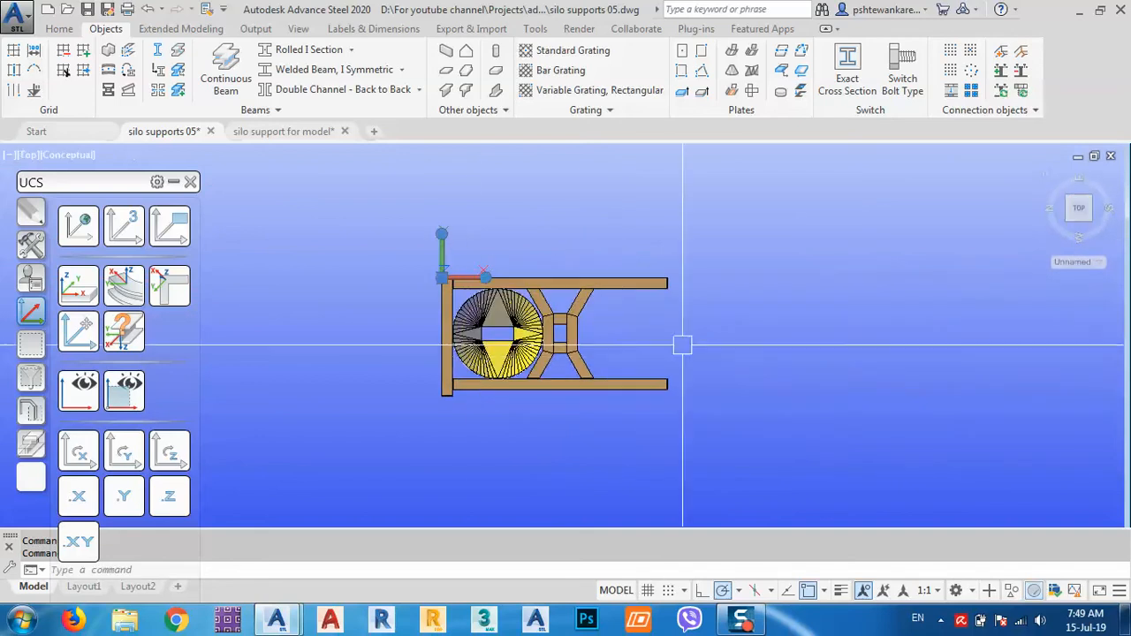
scroll(488, 334, "up", 3)
middle_click_drag(489, 334, 510, 349)
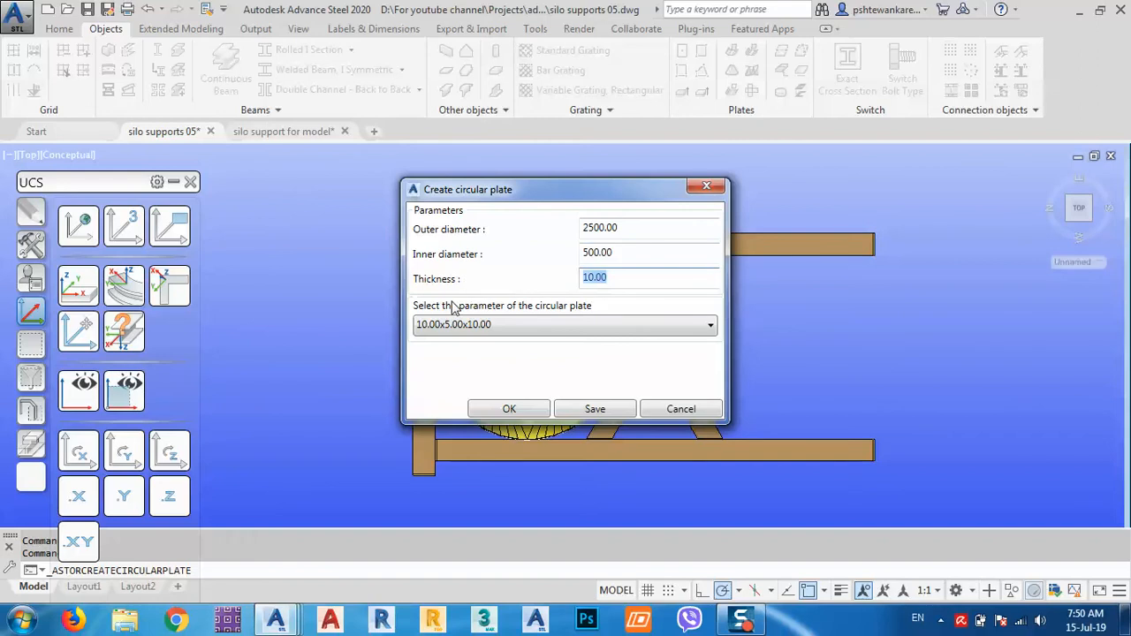
left_click(508, 409)
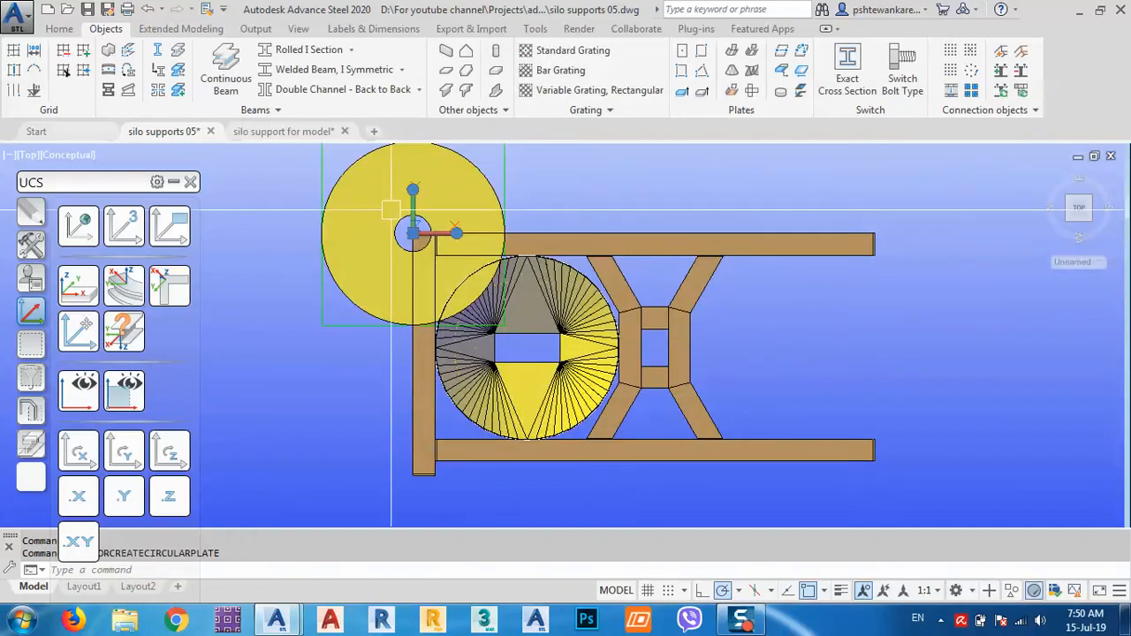
middle_click_drag(380, 250, 410, 314)
type("m")
key("Return")
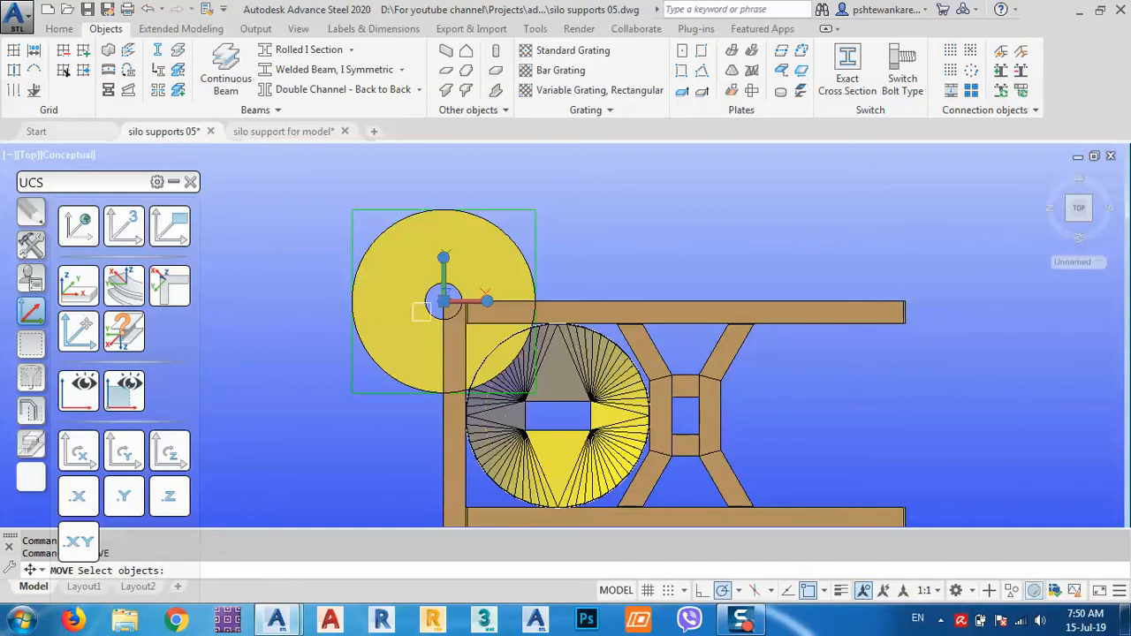
scroll(447, 313, "up", 2)
left_click(387, 321)
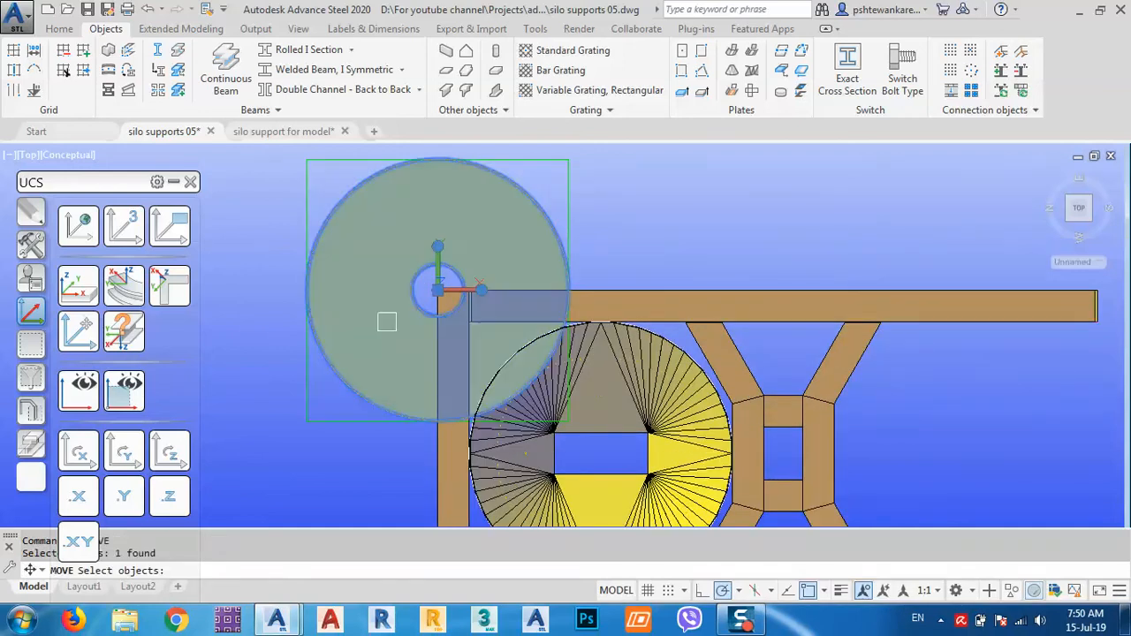
key("Return")
scroll(438, 289, "down", 4)
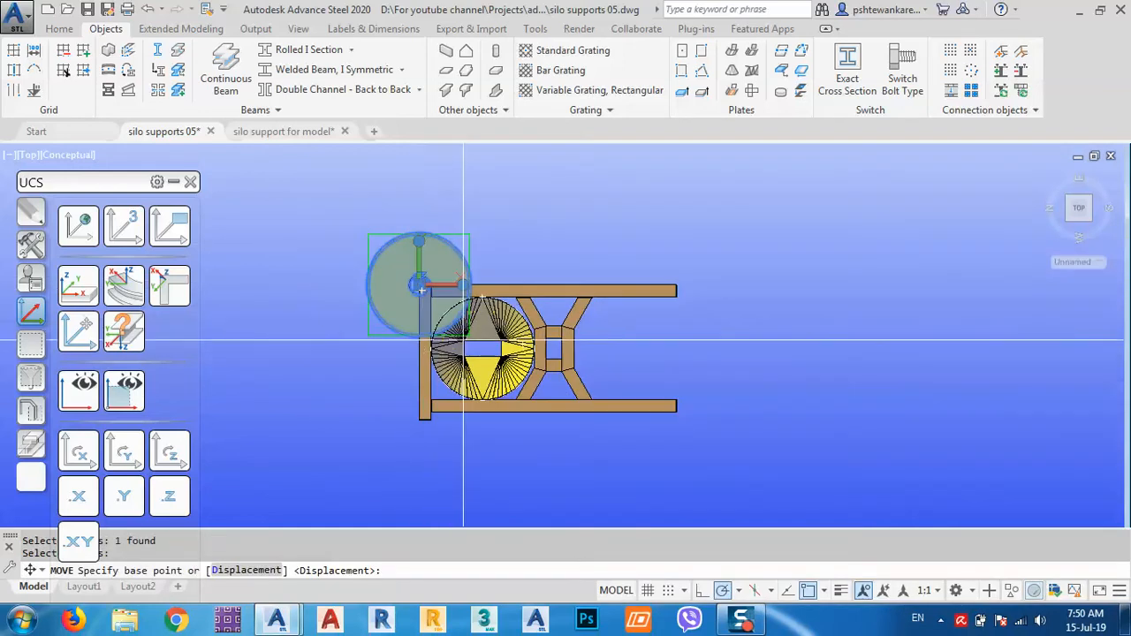
scroll(469, 354, "up", 5)
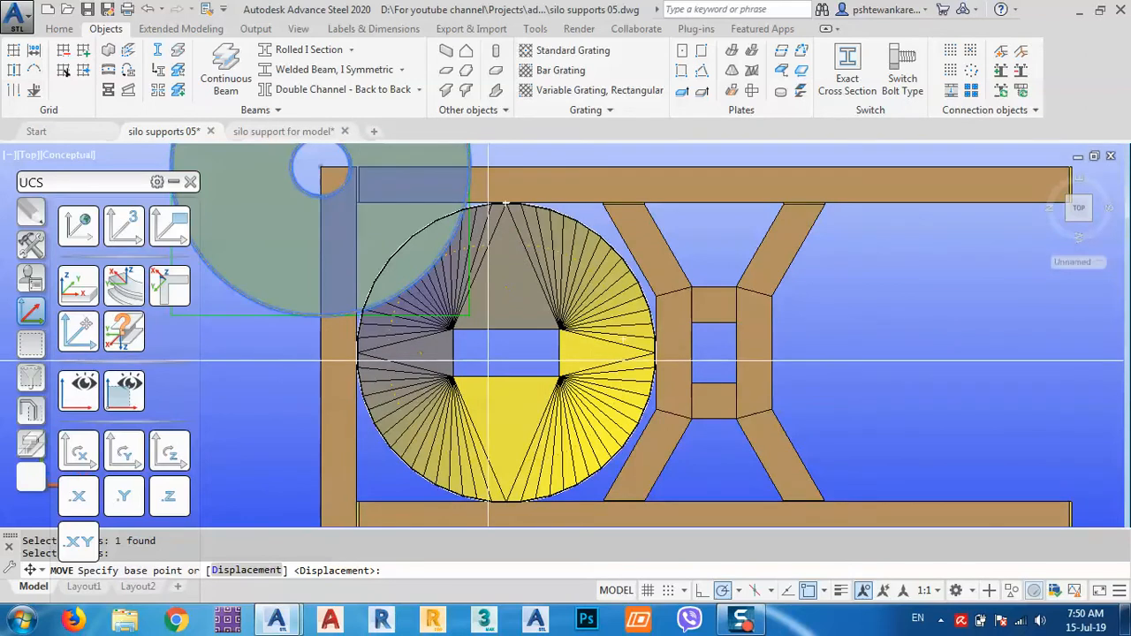
right_click(489, 360, "shift")
left_click(604, 171)
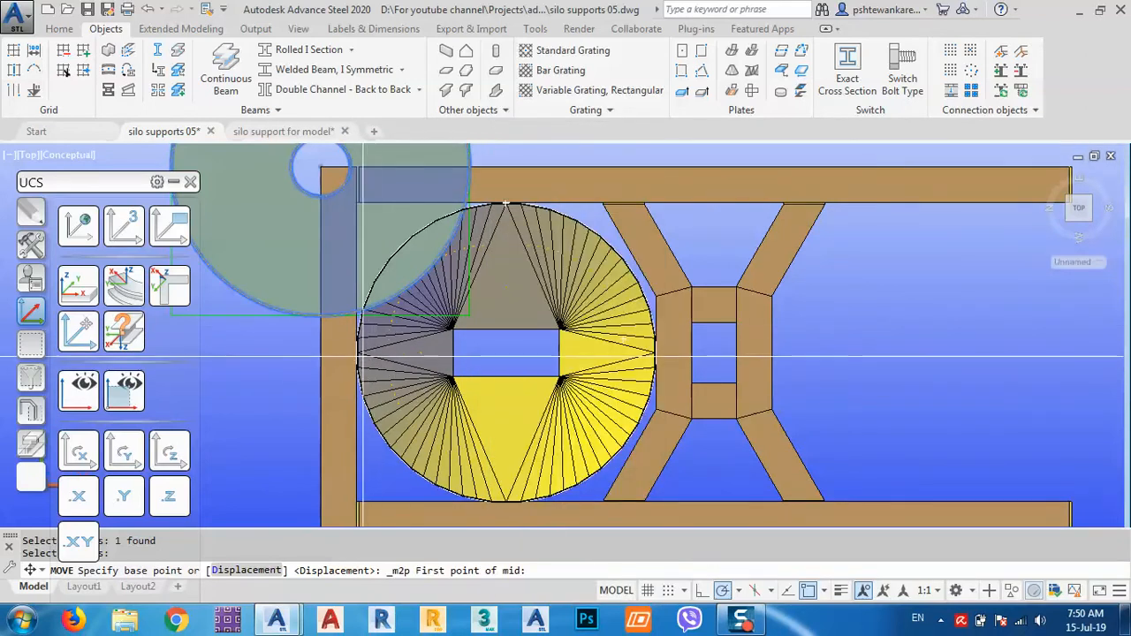
key("Escape")
Move the circular plate diagonally from the UCS origin so it sits over the silo circle in plan
middle_click_drag(475, 357, 714, 400)
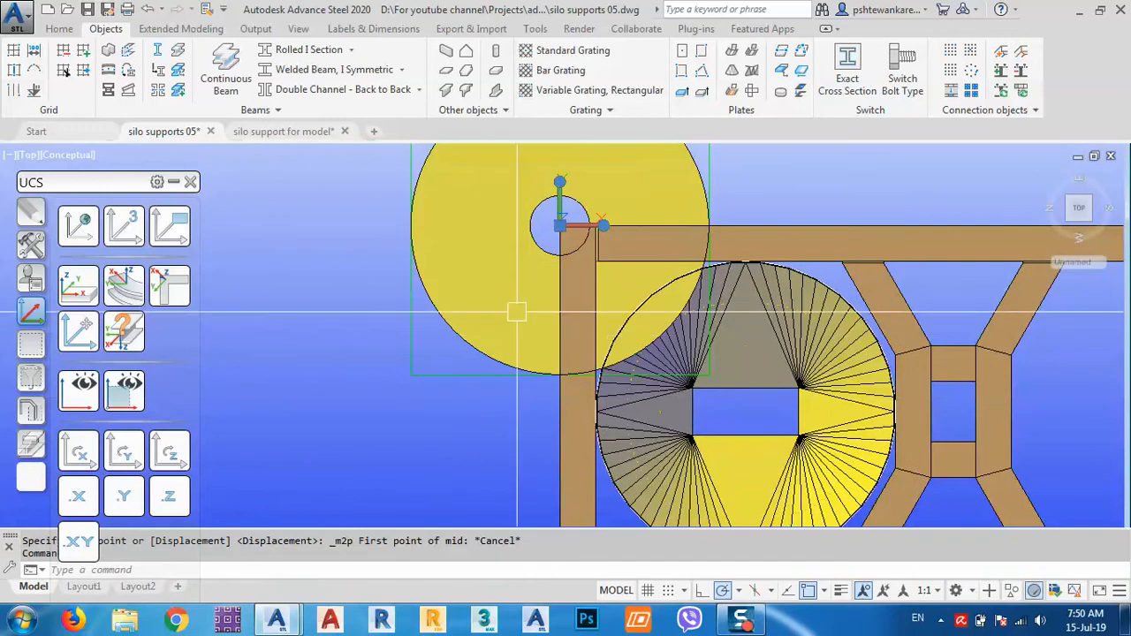
scroll(543, 318, "down", 5)
middle_click_drag(458, 385, 442, 371)
type("m")
key("Return")
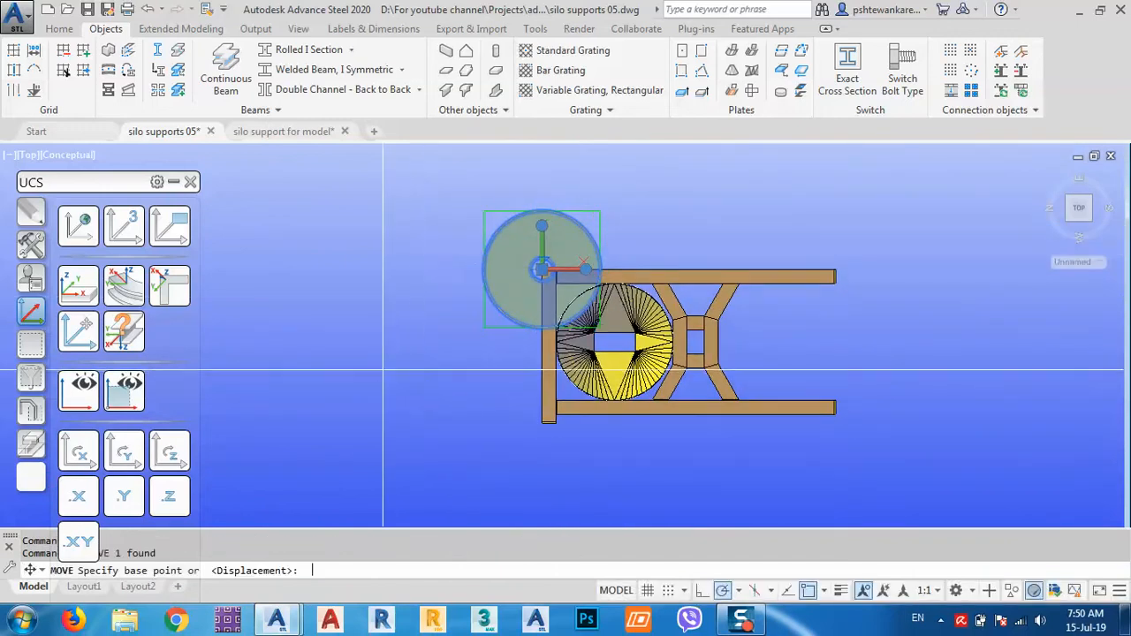
left_click(383, 370)
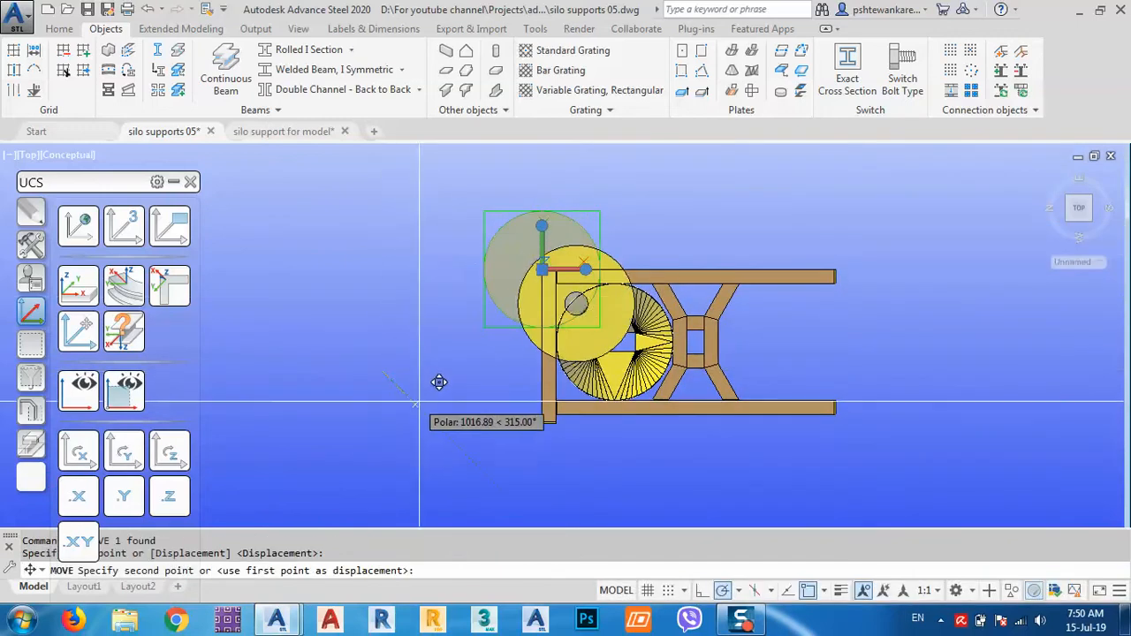
left_click(456, 440)
scroll(603, 329, "up", 5)
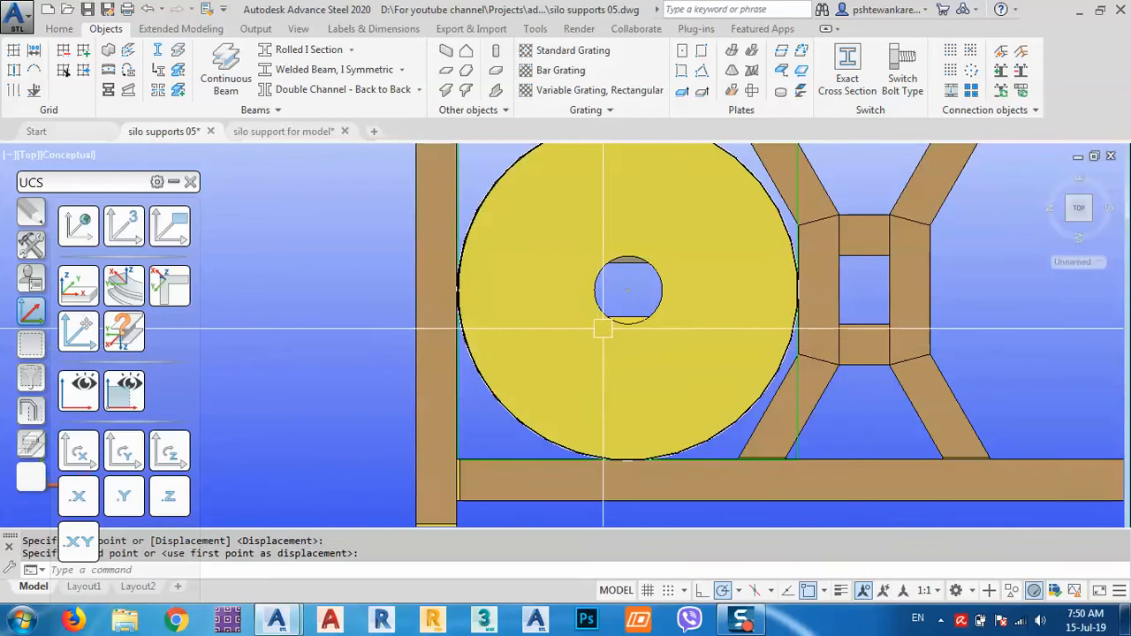
Move the circular plate out of the silo circle to the empty area beside the support frame
scroll(602, 328, "up", 4)
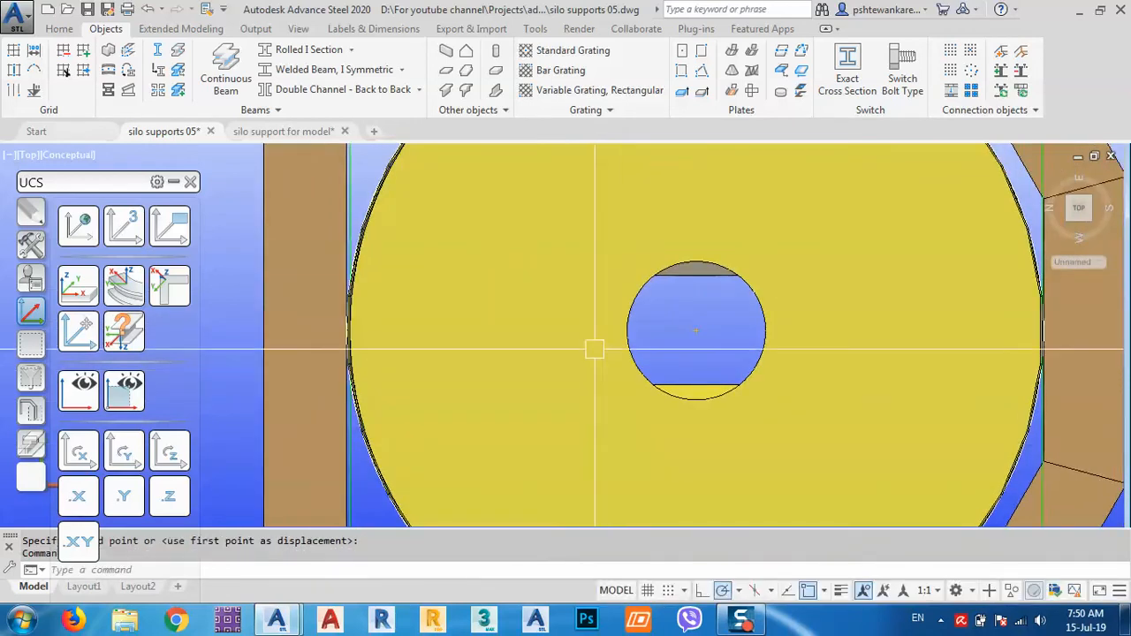
left_click(594, 349)
middle_click_drag(695, 354, 686, 357)
type("m")
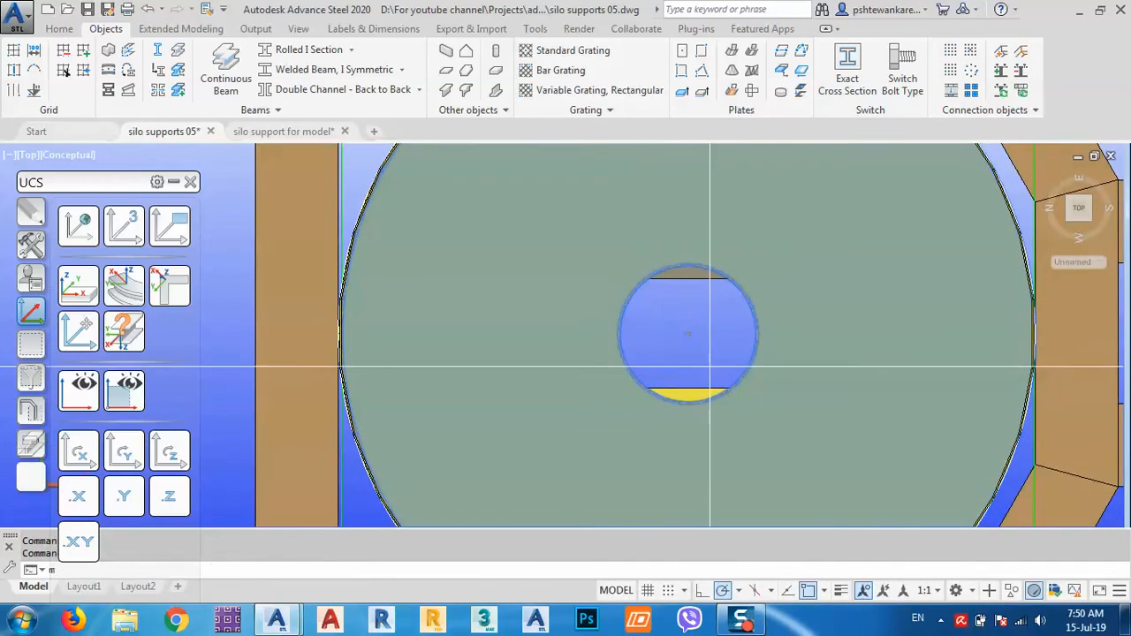
key("space")
left_click(710, 363)
scroll(690, 357, "down", 2)
middle_click_drag(380, 355, 602, 382)
left_click(645, 353)
scroll(492, 360, "down", 2)
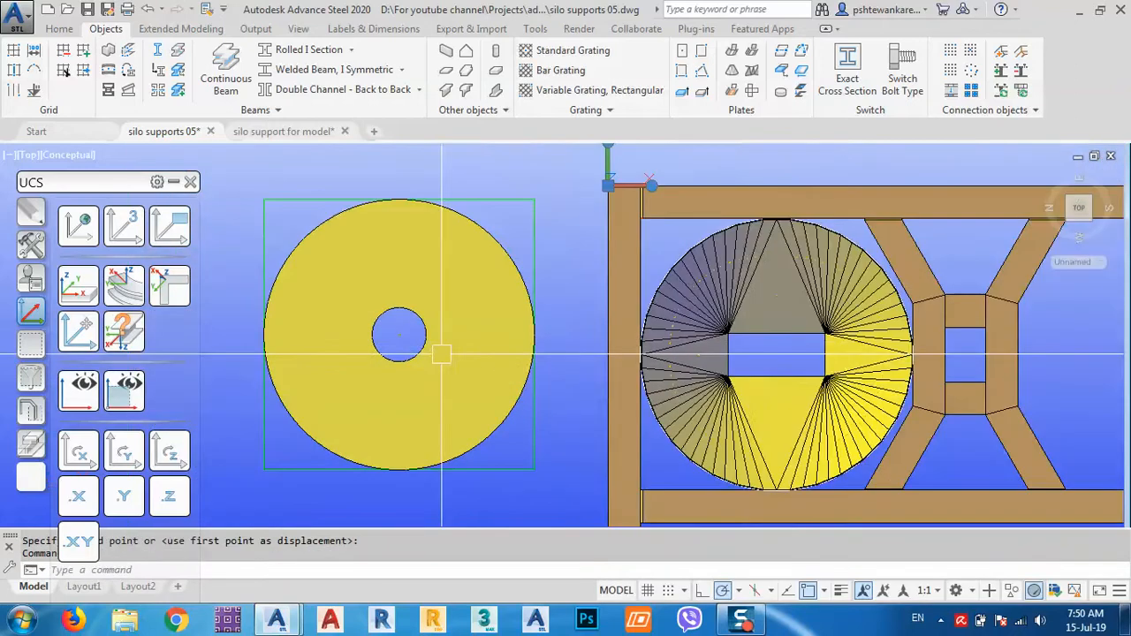
middle_click_drag(793, 352, 732, 342)
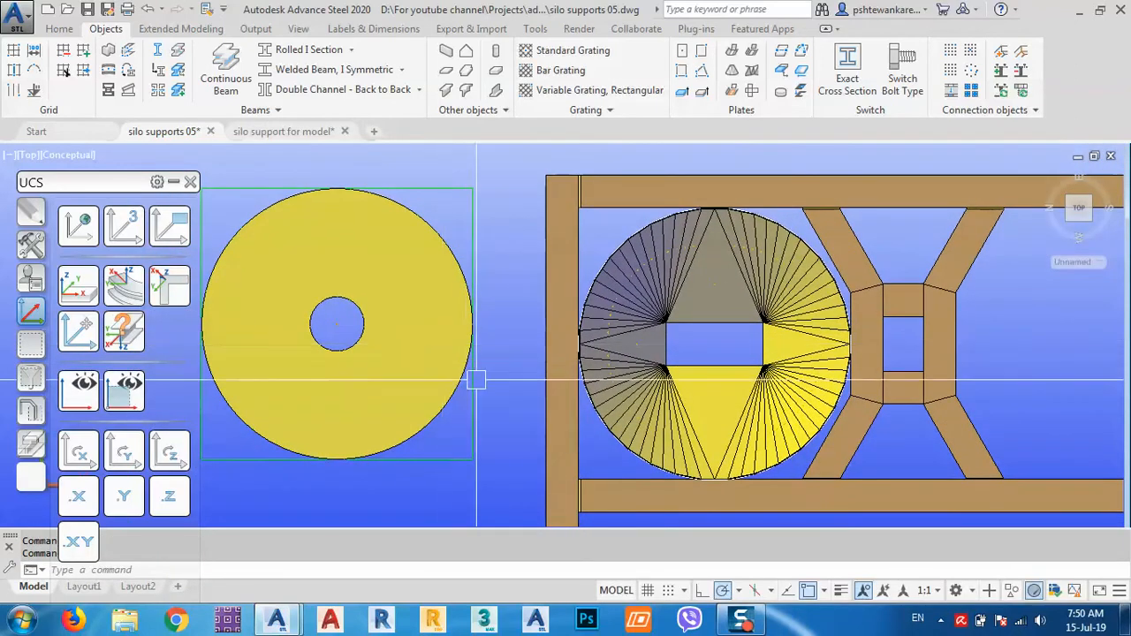
Add a center mark to the construction circle at the base of the silo cylinder
middle_click_drag(474, 379, 632, 373, "shift")
left_click(1076, 212)
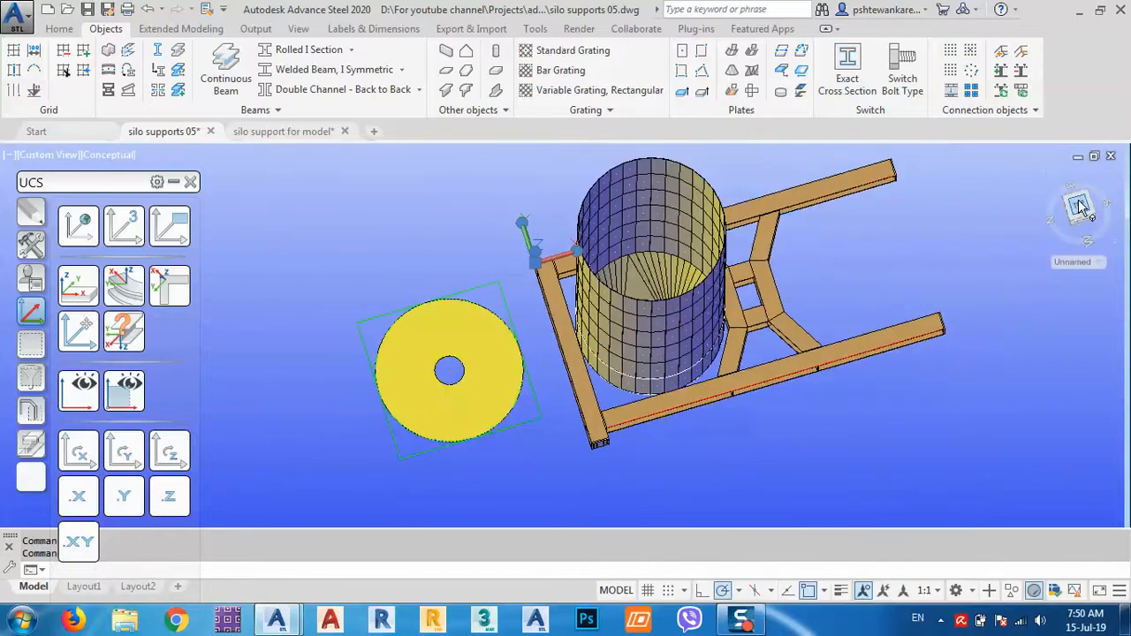
scroll(581, 360, "up", 5)
mouse_move(581, 360)
middle_mouse_down("shift")
mouse_move(606, 379)
mouse_move(598, 331)
mouse_move(606, 361)
mouse_move(593, 366)
middle_mouse_up("shift")
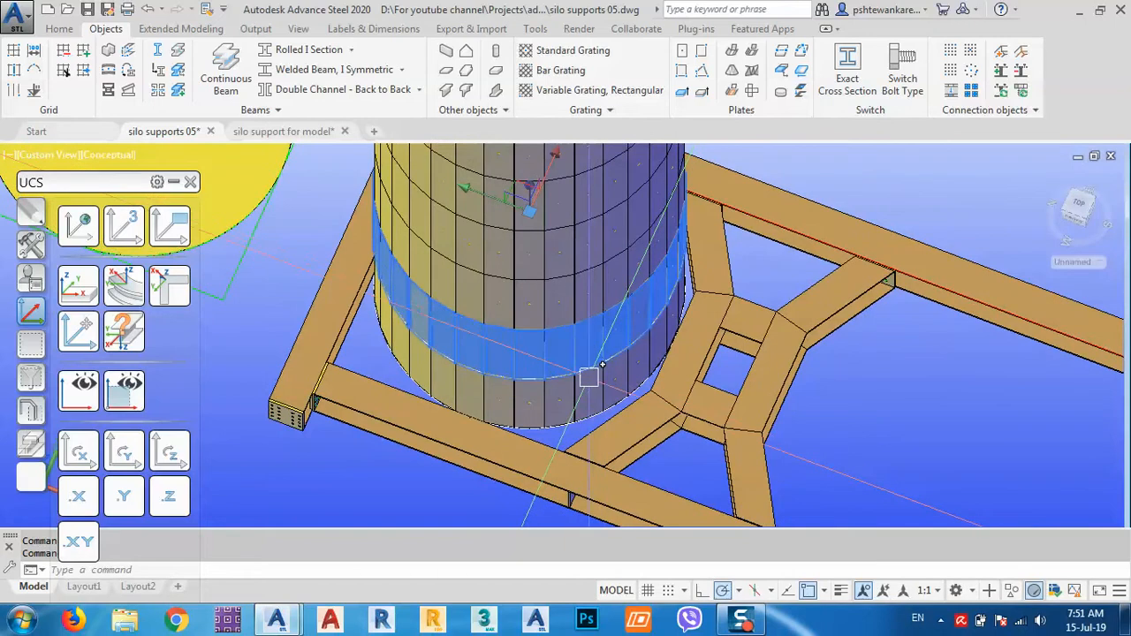
scroll(577, 424, "up", 2)
scroll(577, 425, "up", 2)
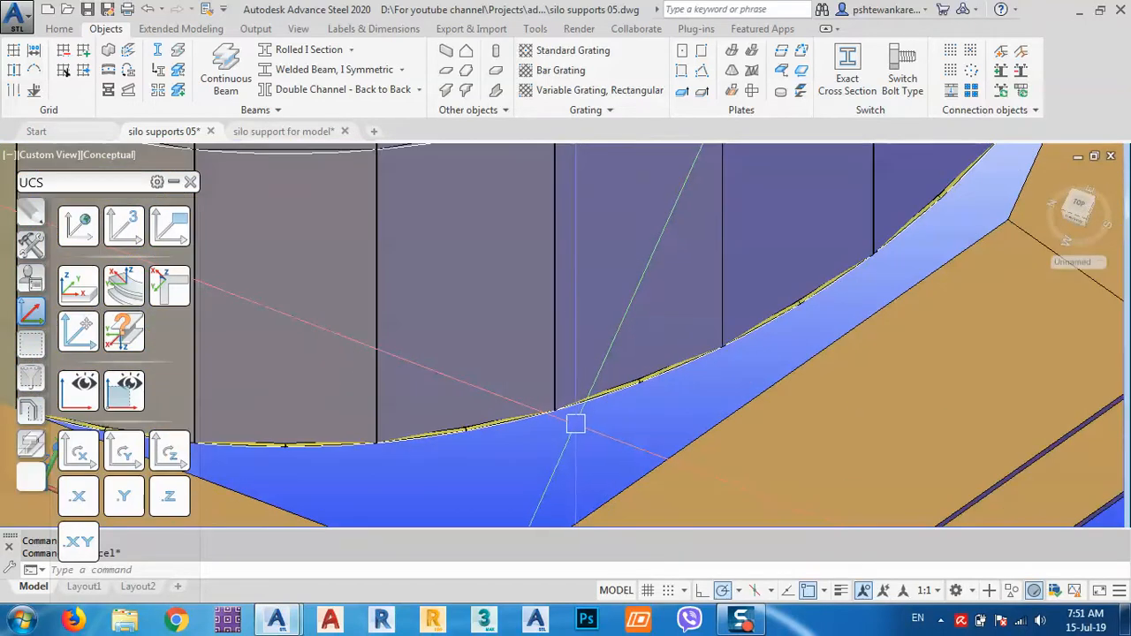
scroll(457, 417, "up", 3)
type("c")
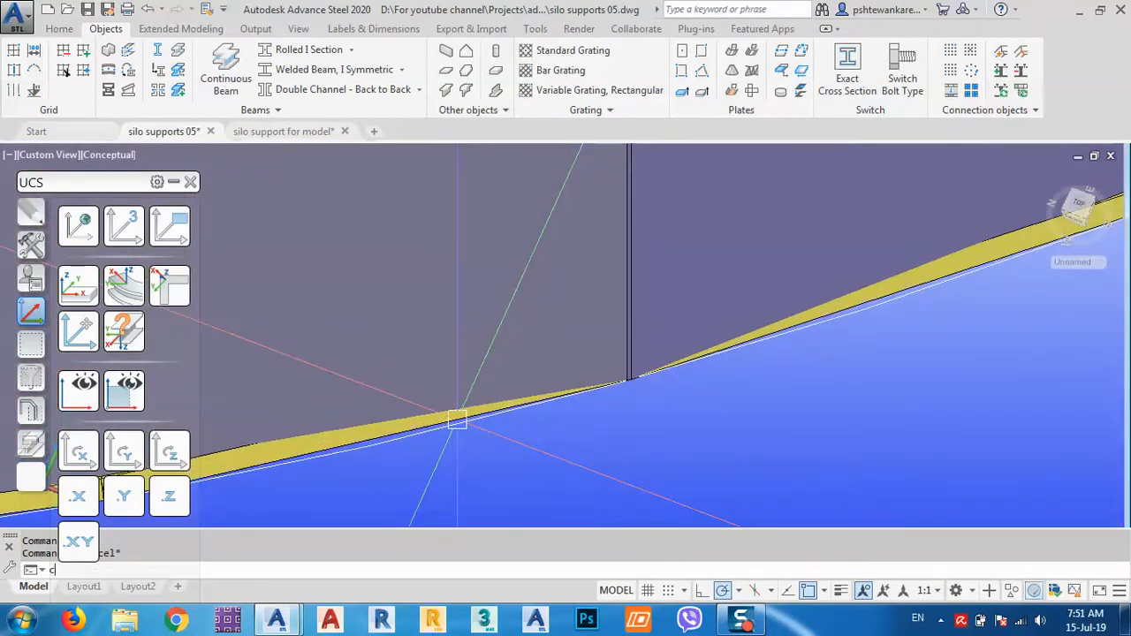
type("ent")
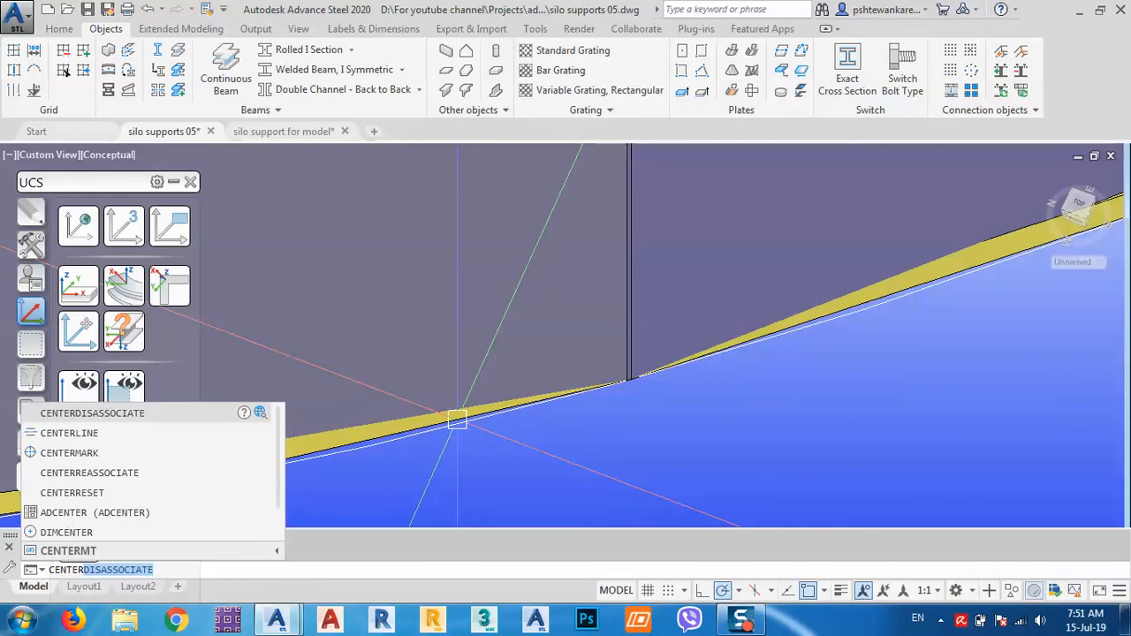
type("er")
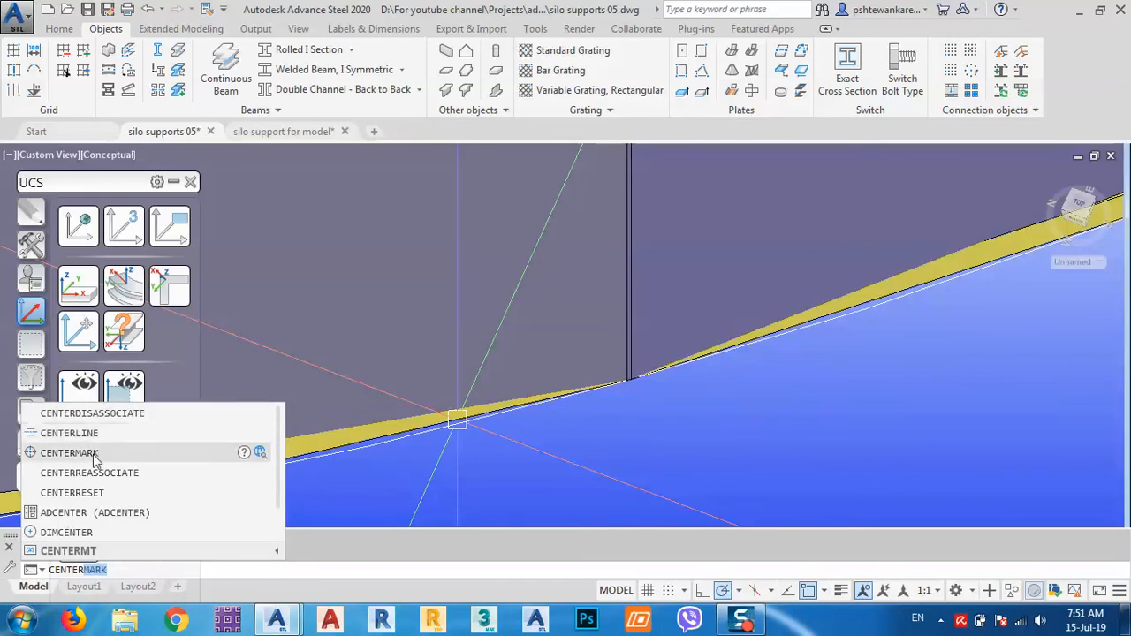
left_click(70, 453)
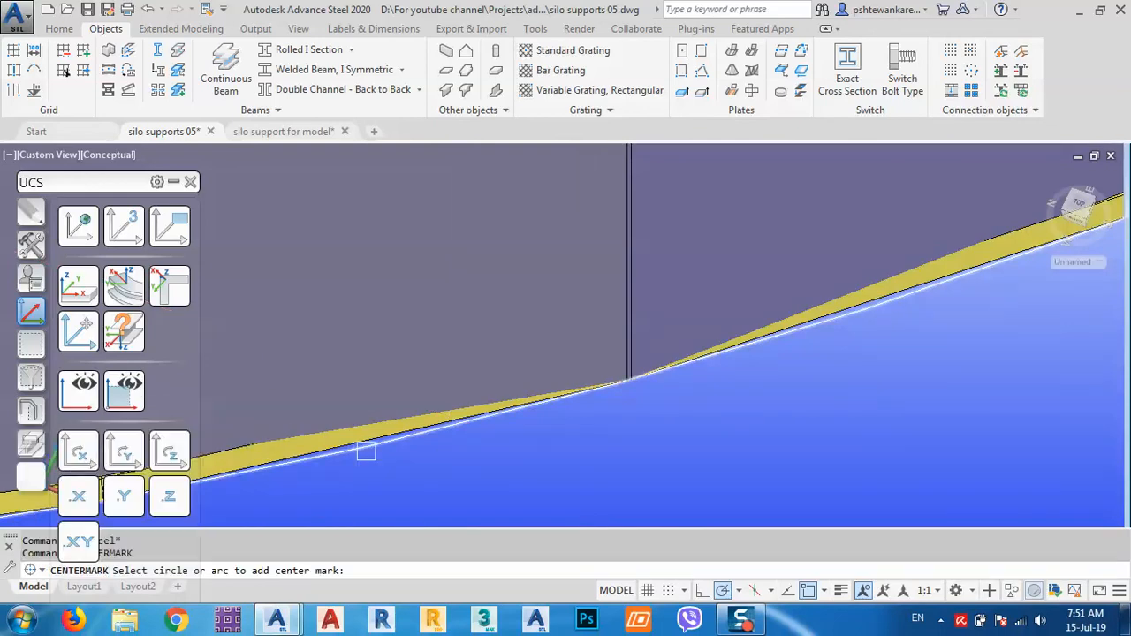
scroll(566, 421, "down", 3)
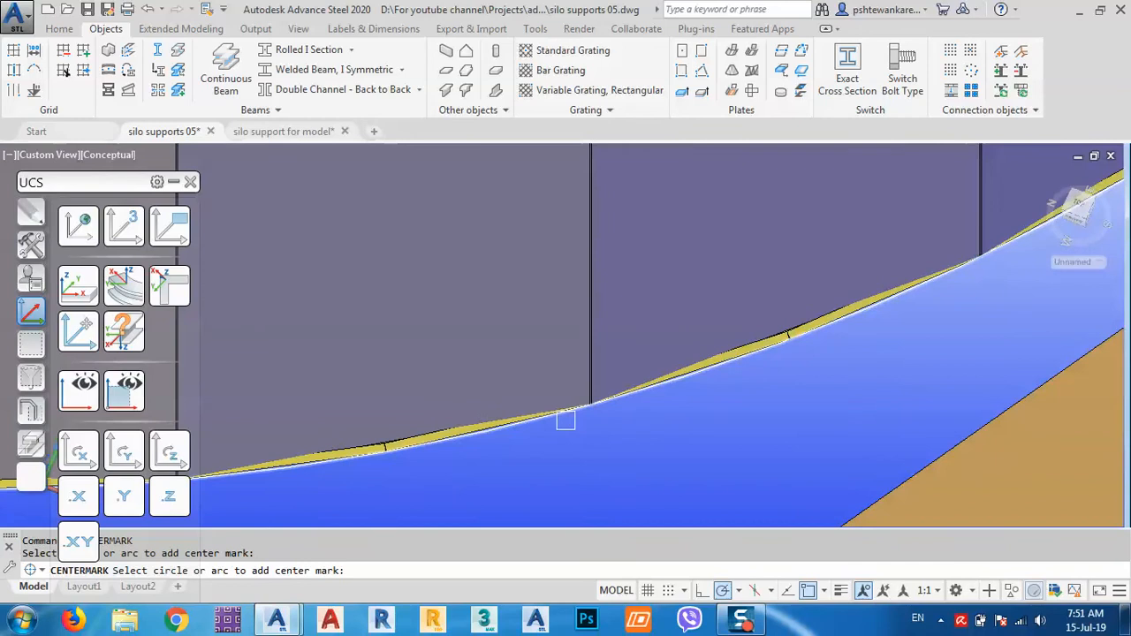
key("Escape")
scroll(569, 425, "down", 4)
scroll(1103, 233, "down", 5)
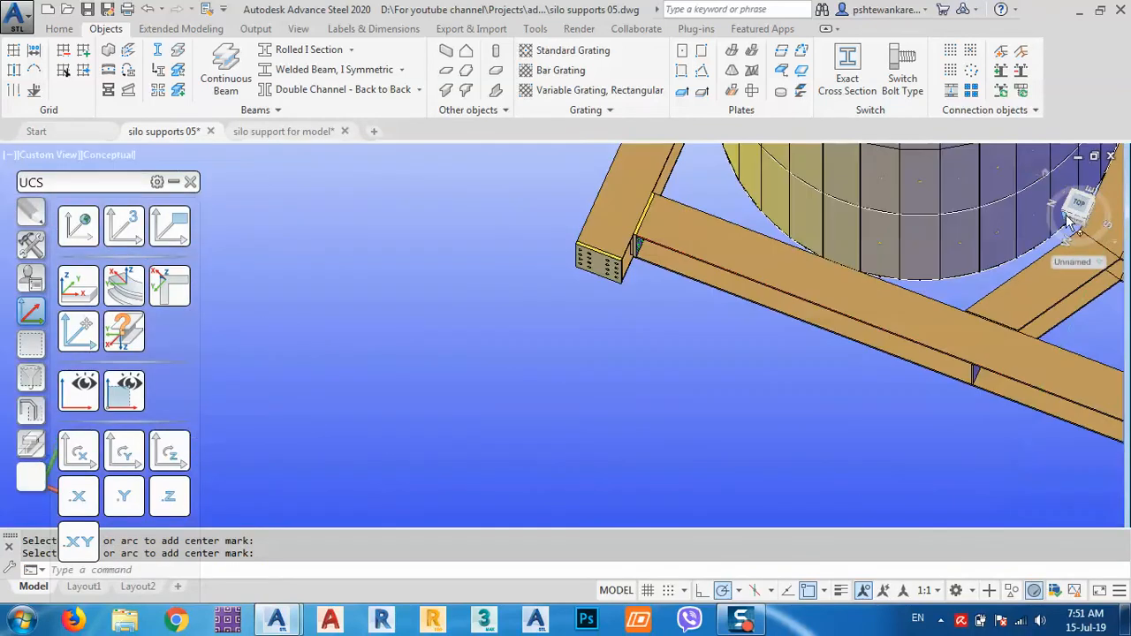
In the top view, move the circular plate from its own center to the silo circle's center mark
left_click(1073, 212)
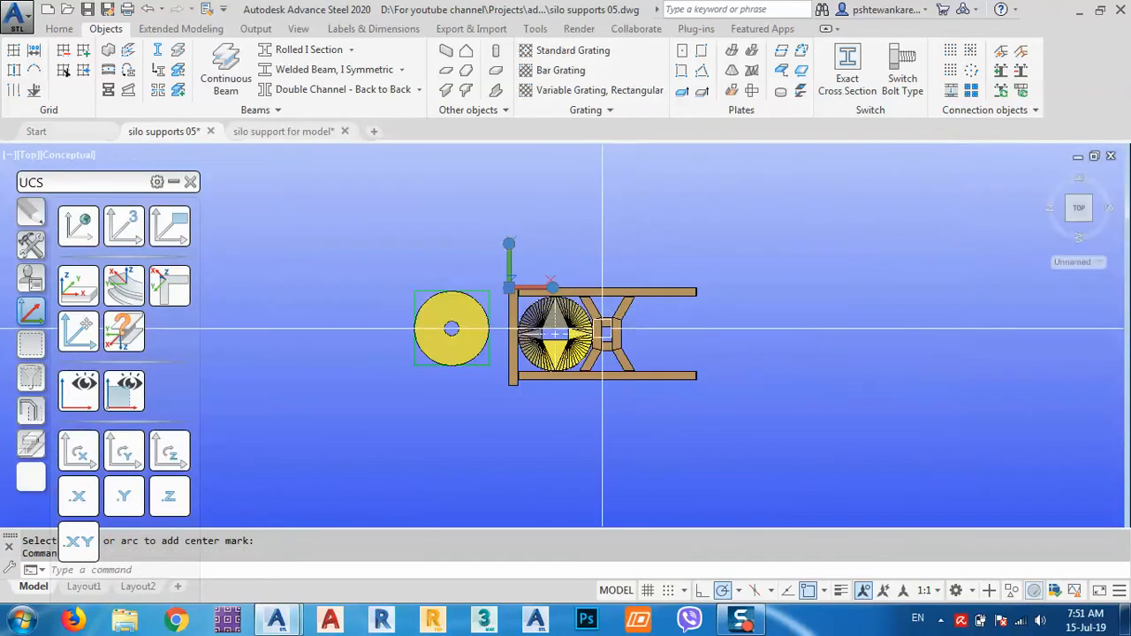
middle_click_drag(543, 339, 606, 343)
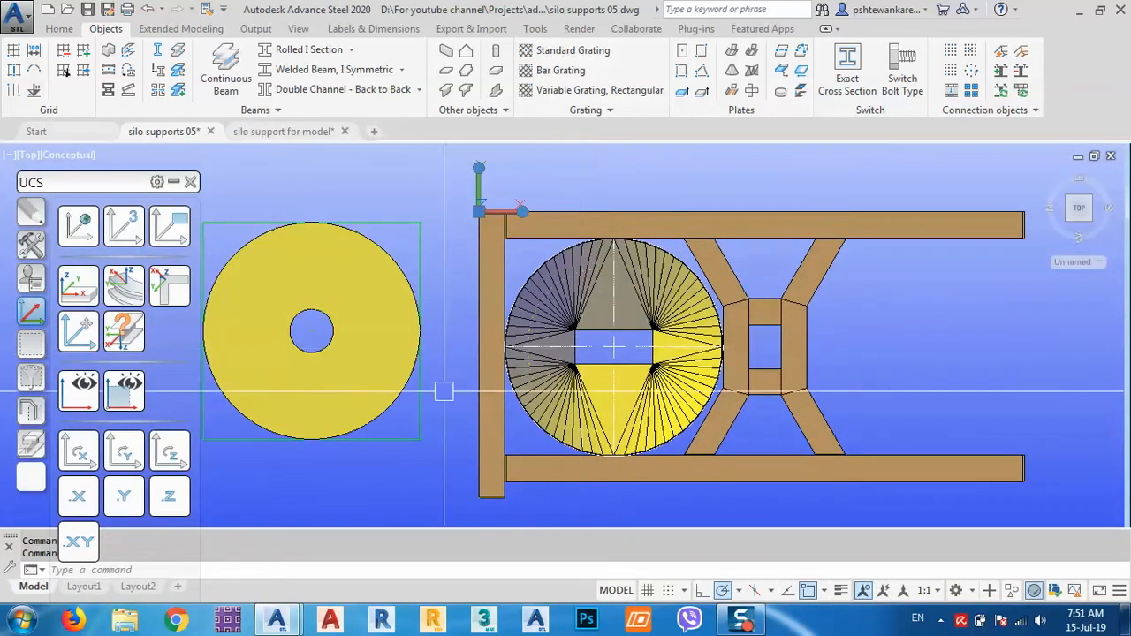
middle_click_drag(409, 398, 524, 402)
left_click(492, 386)
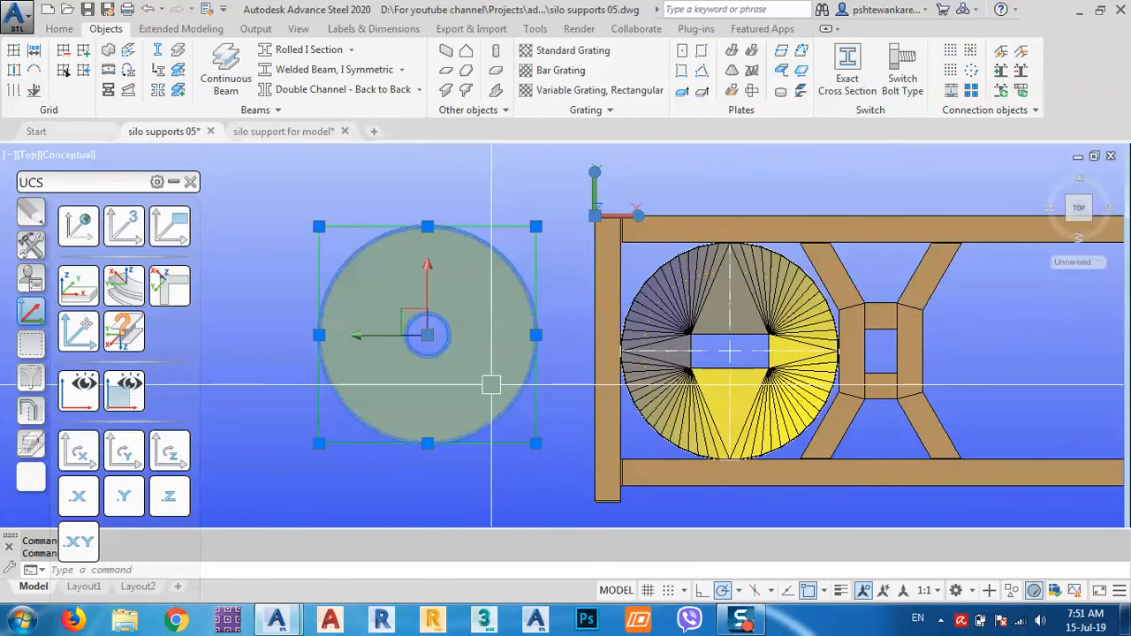
type("m")
key("Return")
left_click(427, 335)
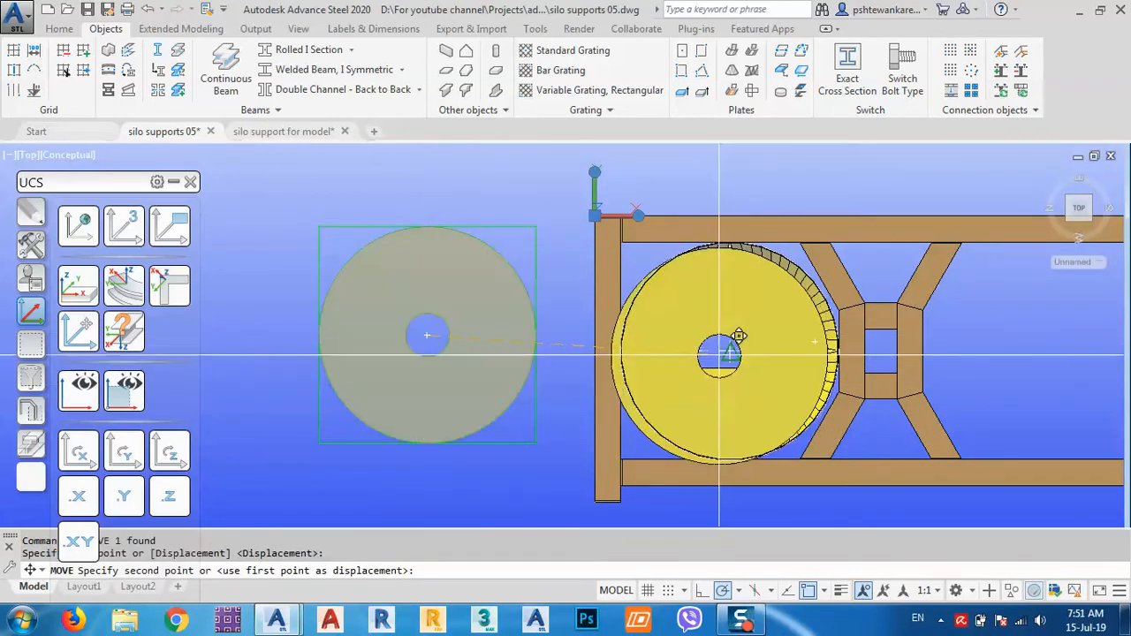
scroll(719, 353, "up", 5)
scroll(750, 330, "down", 6)
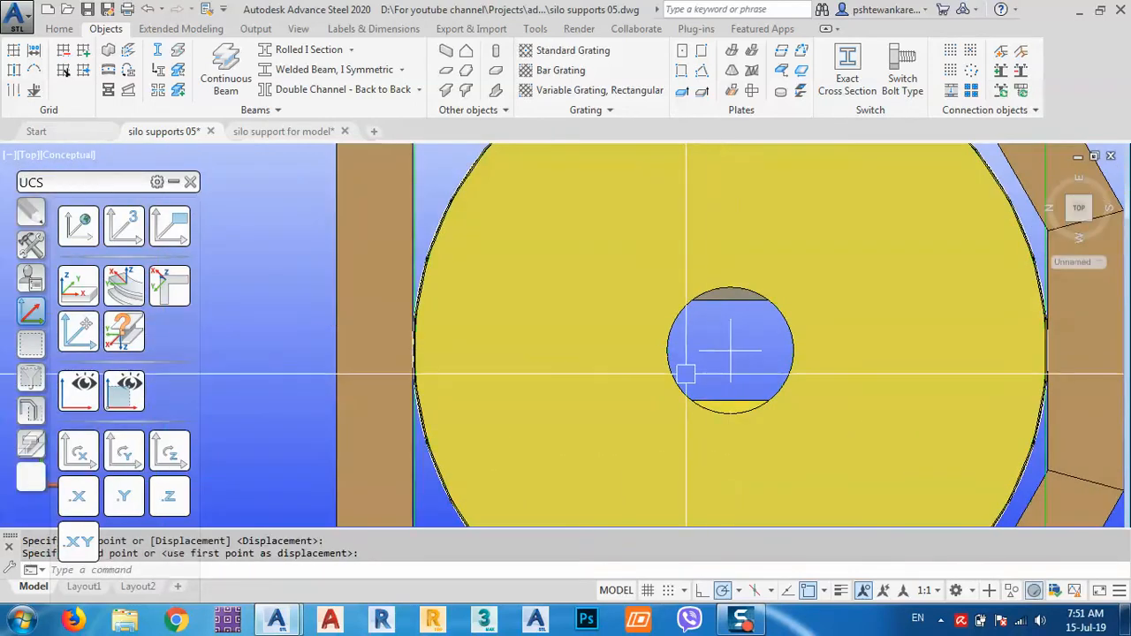
Move the circular plate 5000 up along the Z axis
middle_click_drag(749, 335, 695, 302, "shift")
left_click(694, 302)
left_click(695, 302)
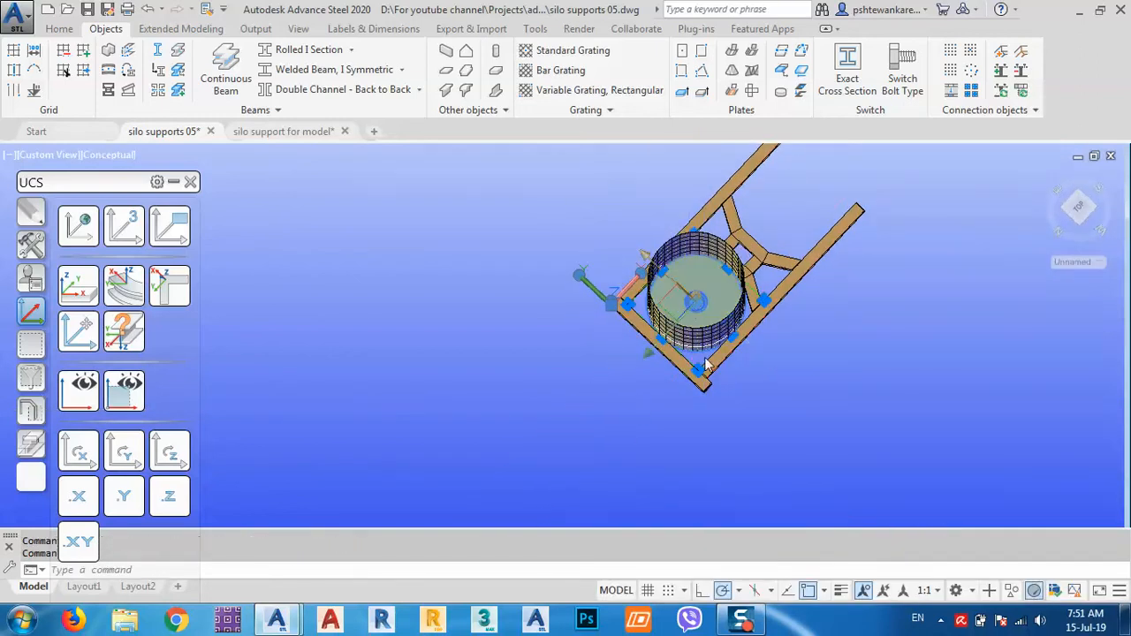
middle_click_drag(771, 440, 713, 455, "shift")
type("m")
key("space")
left_click(719, 467)
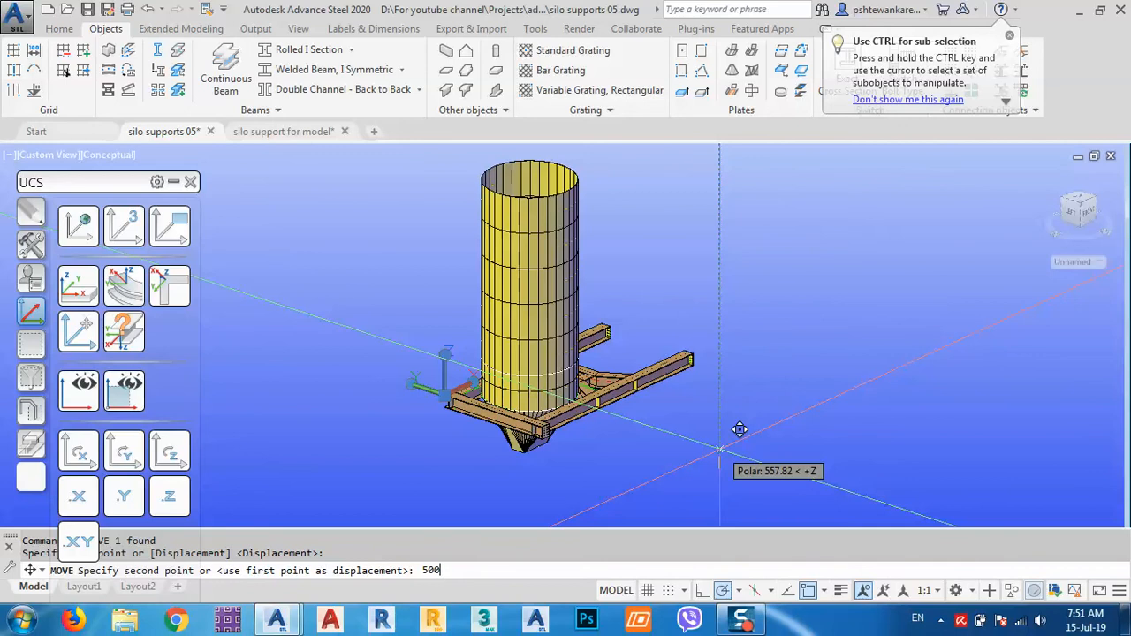
key("Return")
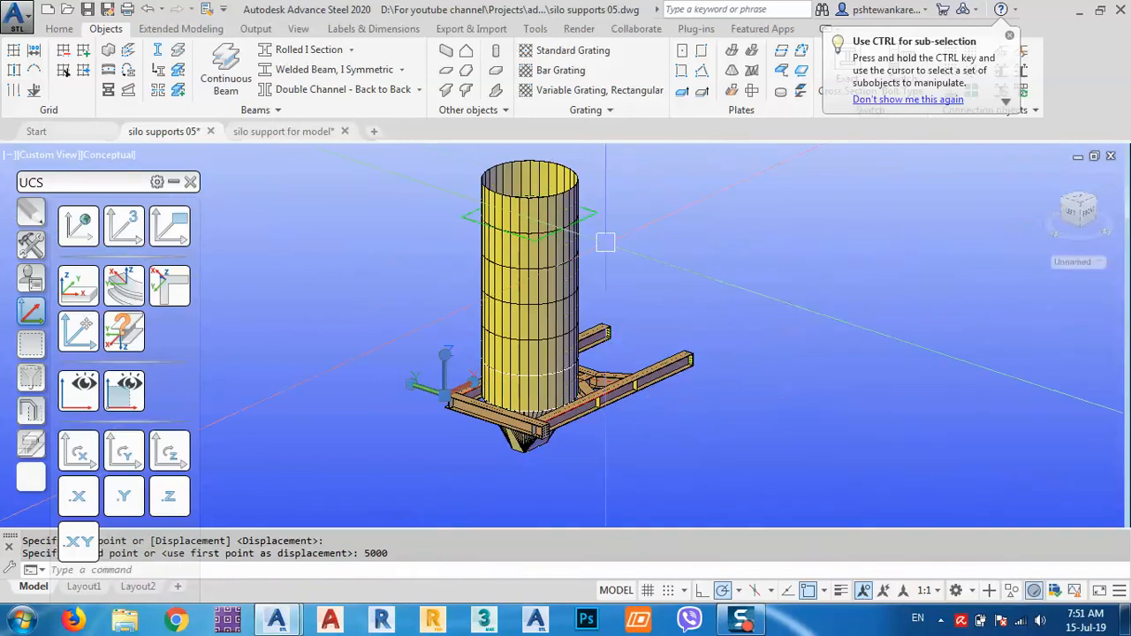
Erase the uppermost cylindrical plate that extends above the circular cover plate
middle_click_drag(558, 262, 530, 256, "shift")
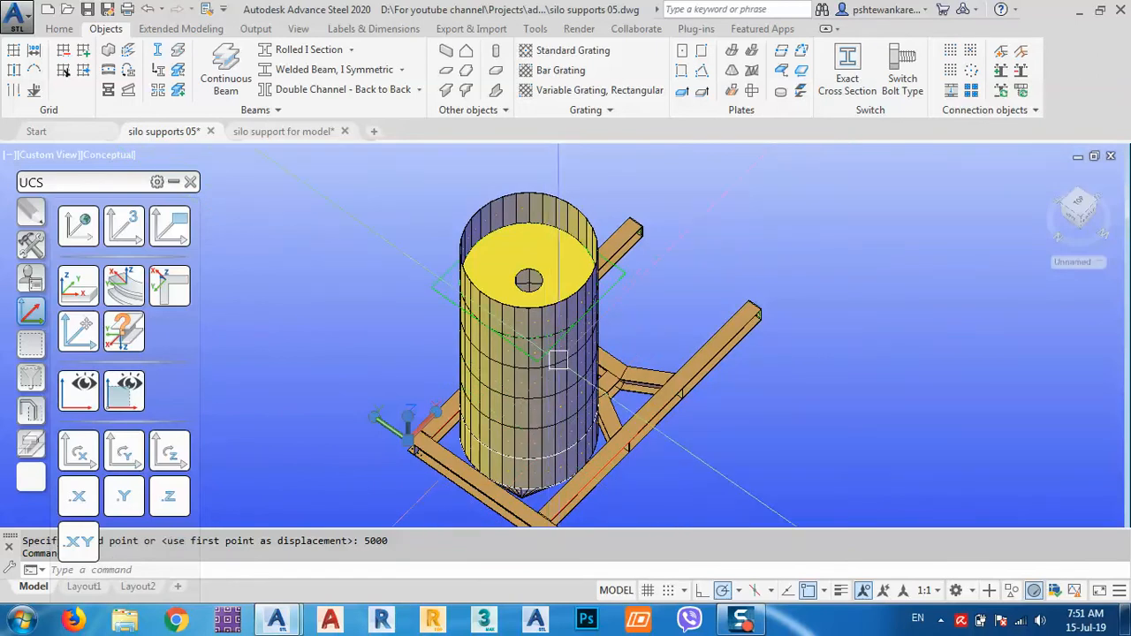
mouse_move(558, 359)
middle_mouse_down("shift")
mouse_move(595, 421)
mouse_move(551, 343)
middle_mouse_up("shift")
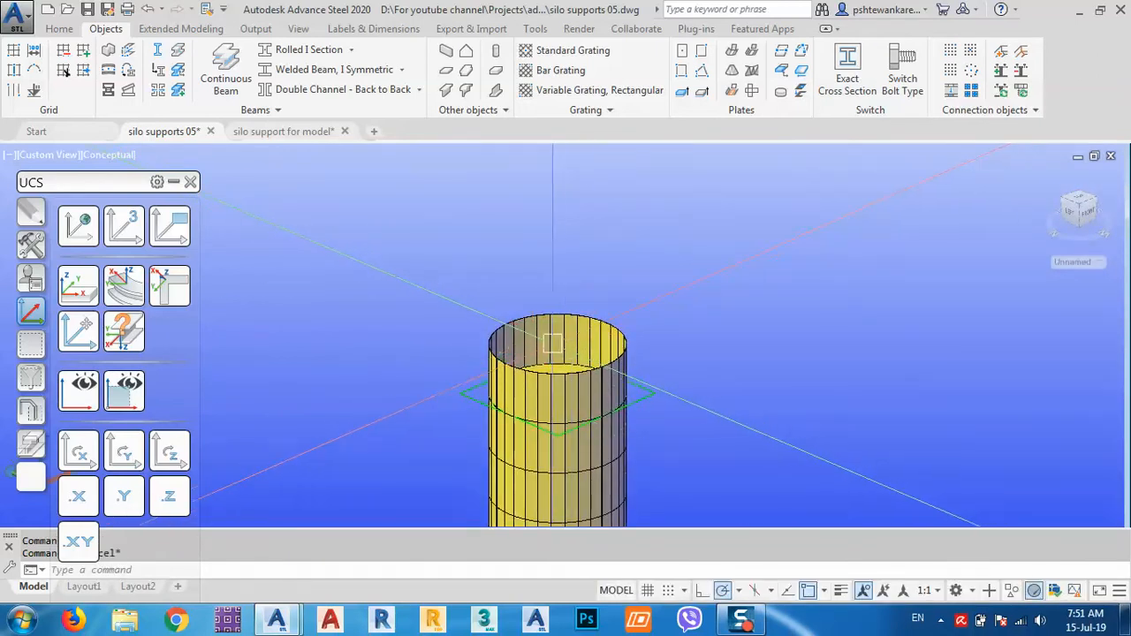
scroll(551, 342, "up", 3)
left_click(564, 306)
scroll(564, 307, "down", 5)
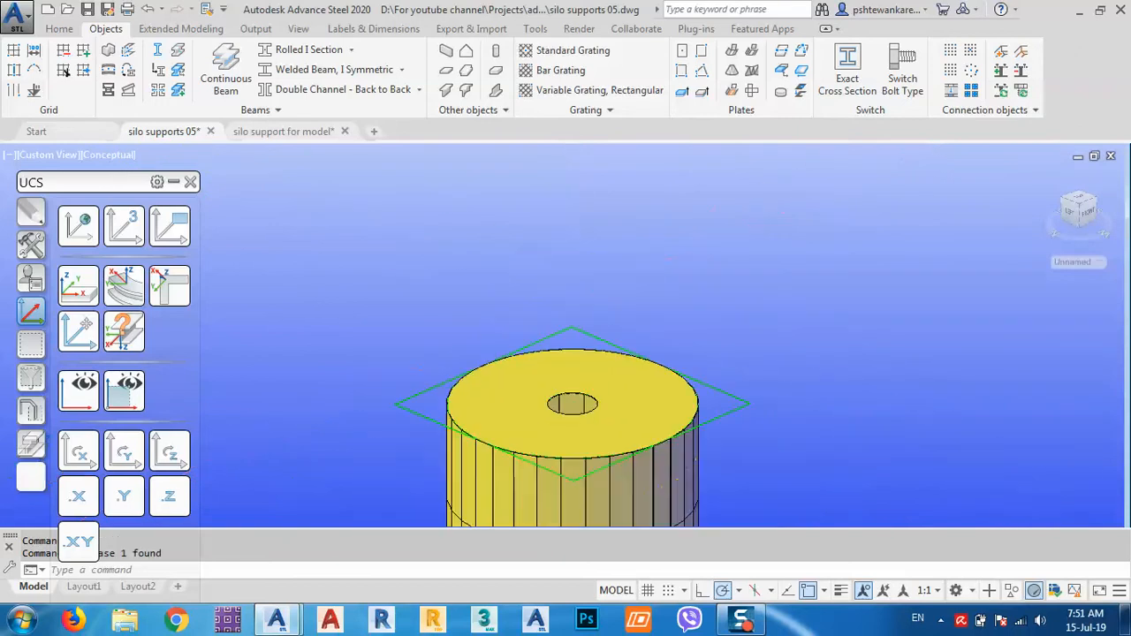
middle_click_drag(601, 339, 613, 419, "shift")
middle_click_drag(613, 465, 600, 352)
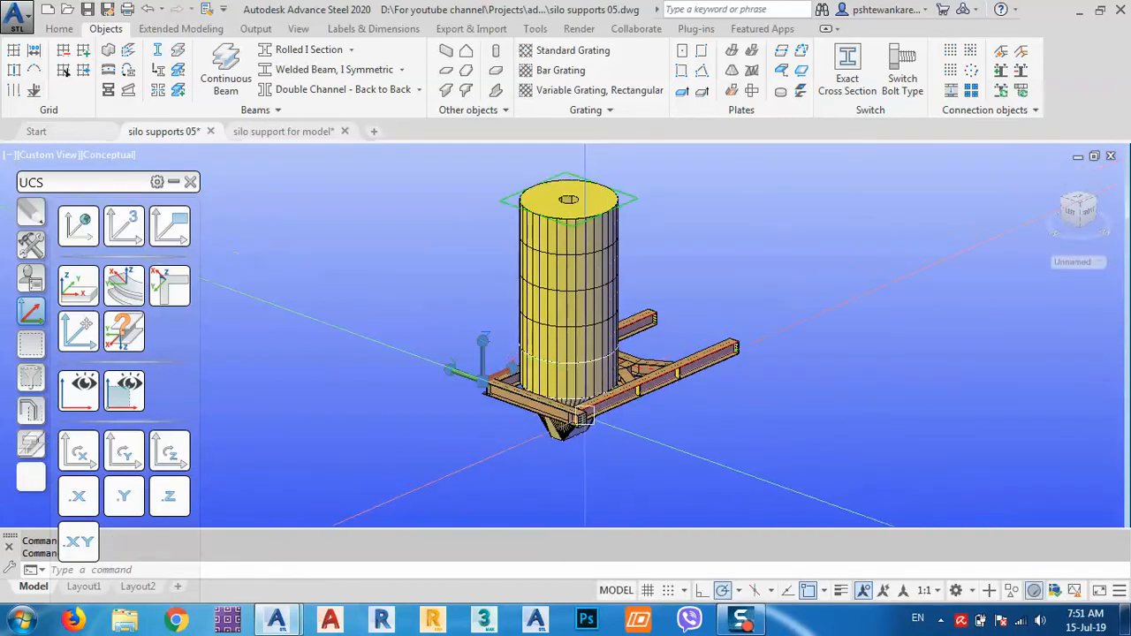
Group the conical hopper, all the stacked cylindrical plates and the circular cover plate as one silo
middle_click_drag(583, 418, 580, 345, "shift")
scroll(570, 427, "up", 3)
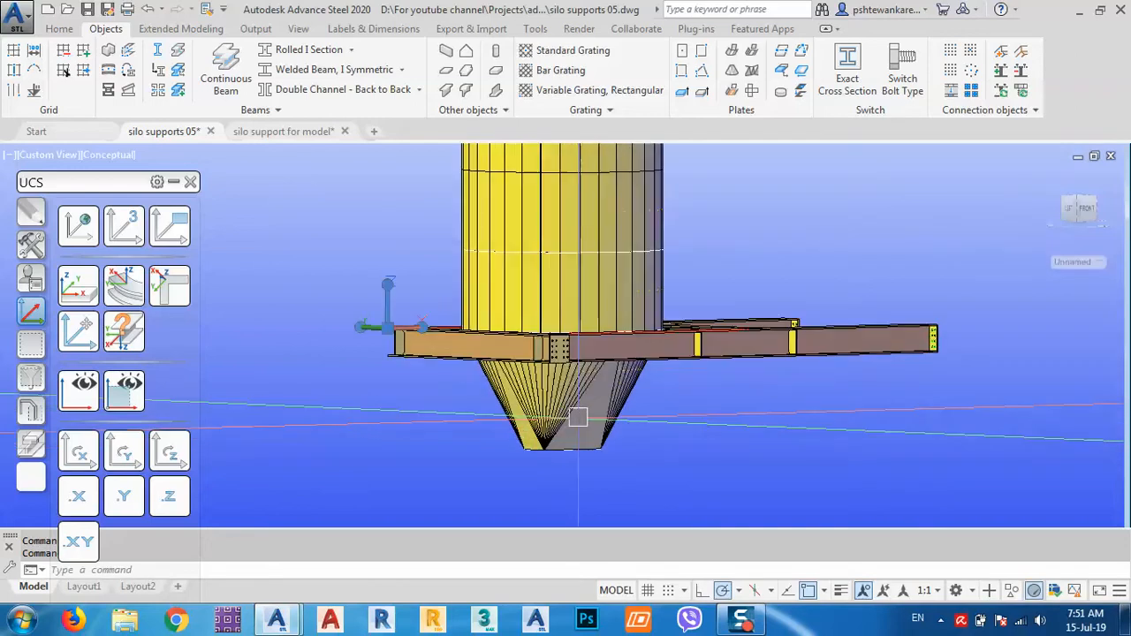
left_click(588, 416)
left_click(585, 287)
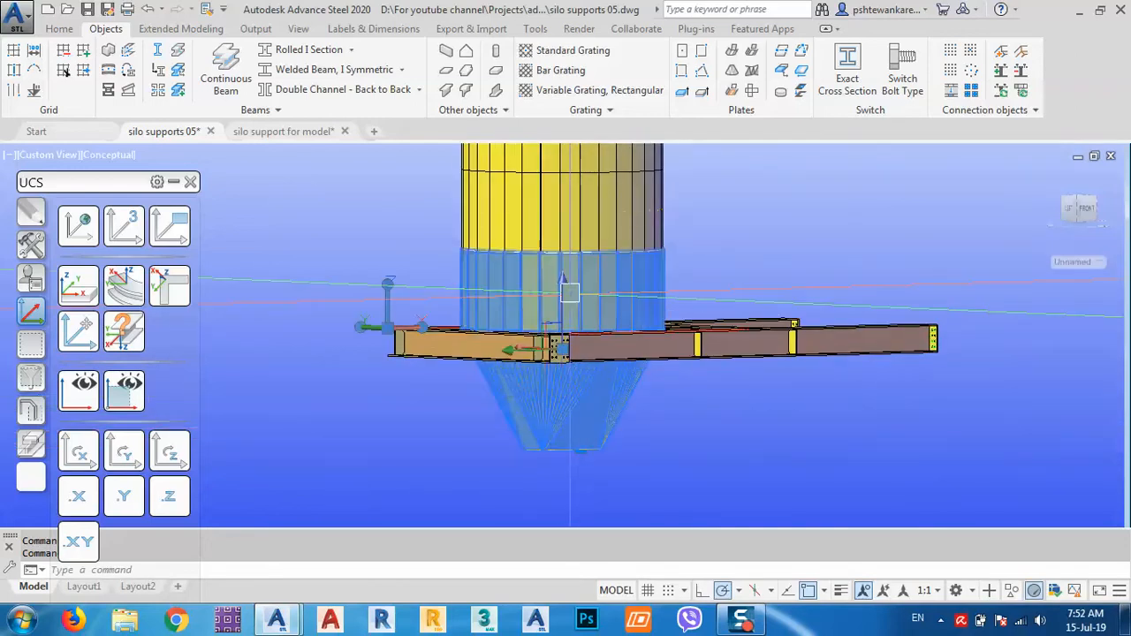
middle_click_drag(570, 195, 578, 305)
scroll(579, 305, "up", 5)
left_click(583, 277)
scroll(586, 446, "down", 5)
scroll(591, 339, "up", 6)
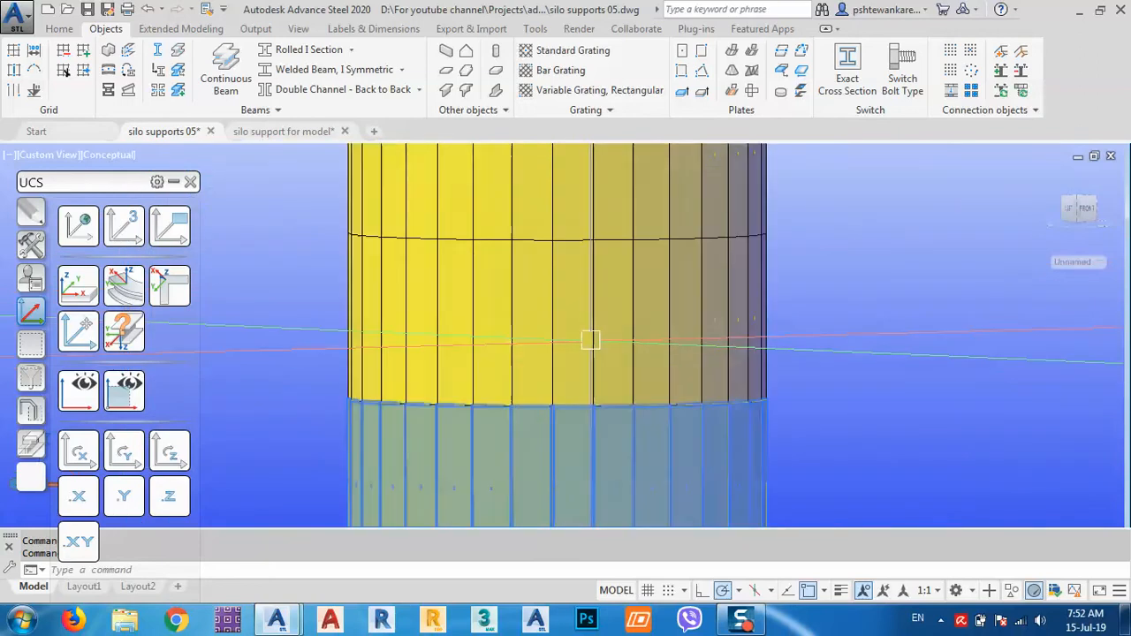
left_click(574, 311)
middle_click_drag(574, 255, 578, 435)
left_click(570, 351)
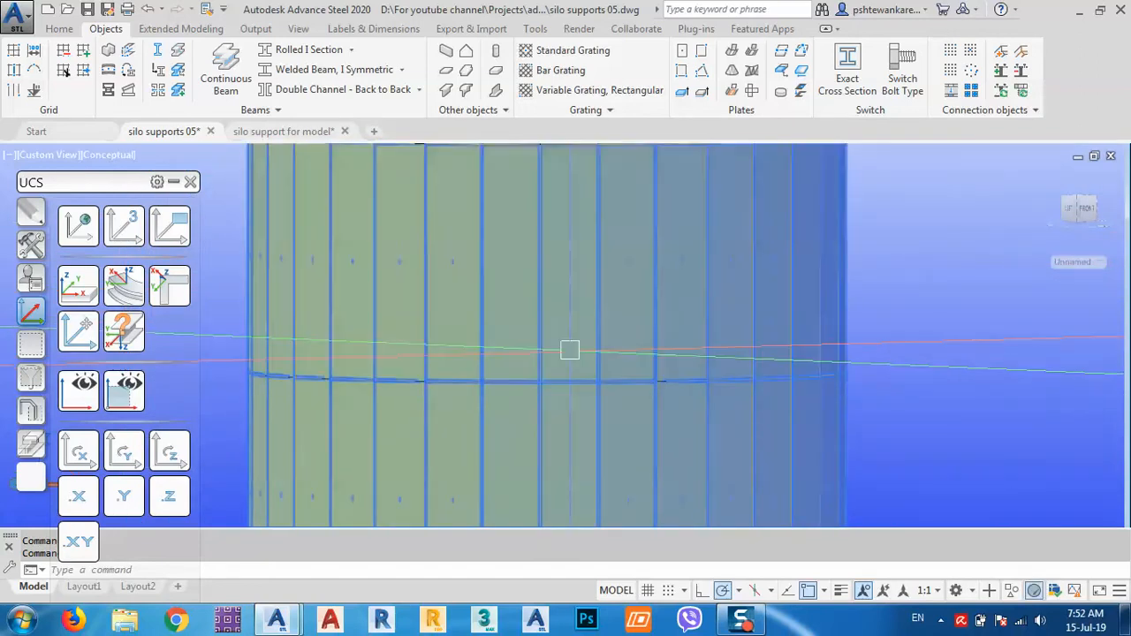
scroll(570, 433, "down", 5)
scroll(598, 241, "up", 5)
left_click(598, 240)
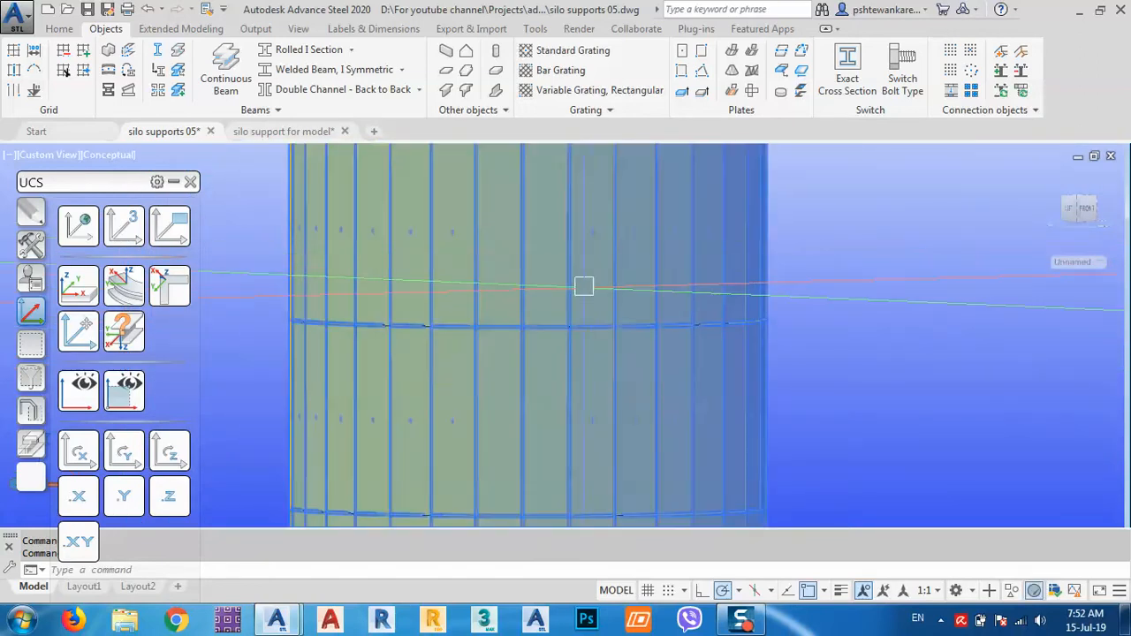
scroll(580, 286, "down", 4)
middle_click_drag(571, 324, 595, 350, "shift")
left_click(603, 328)
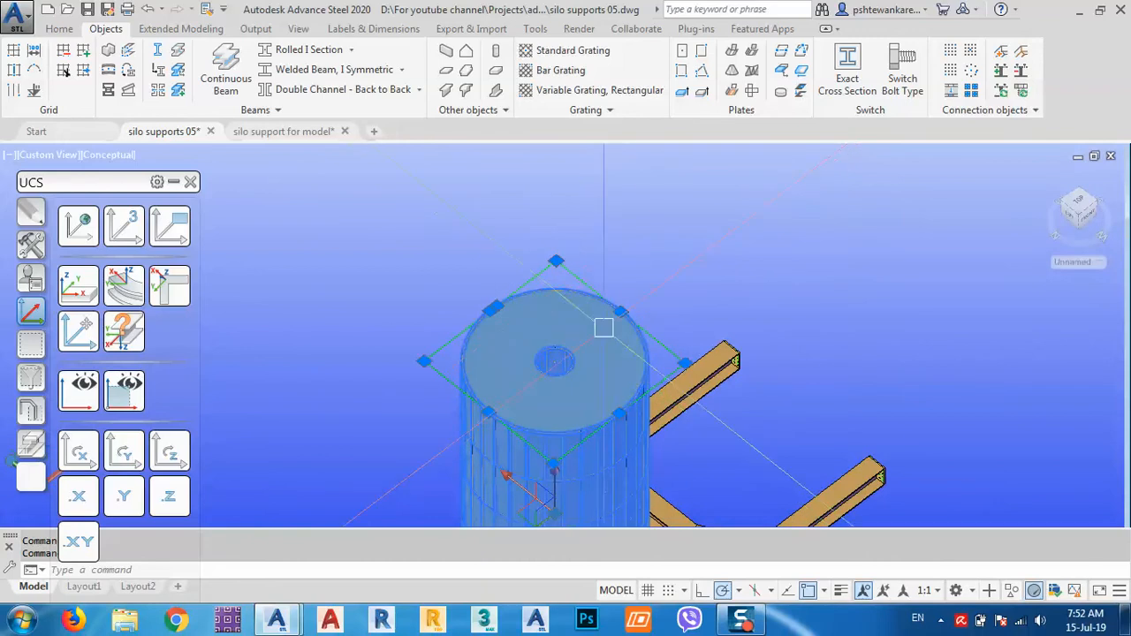
right_click(635, 227)
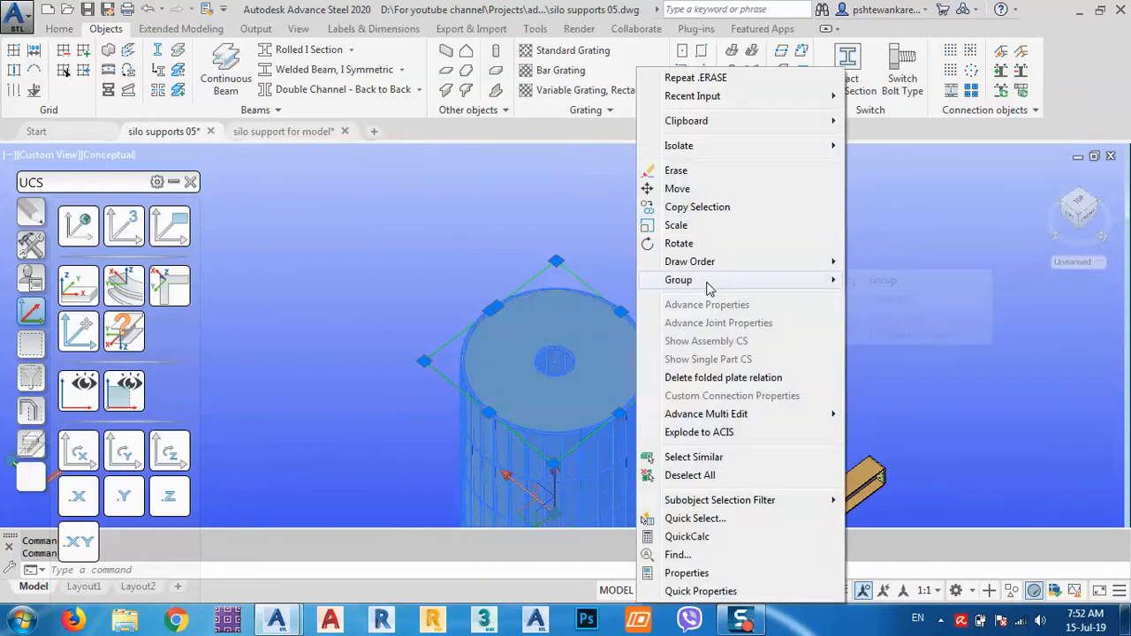
mouse_move(707, 279)
left_click(883, 283)
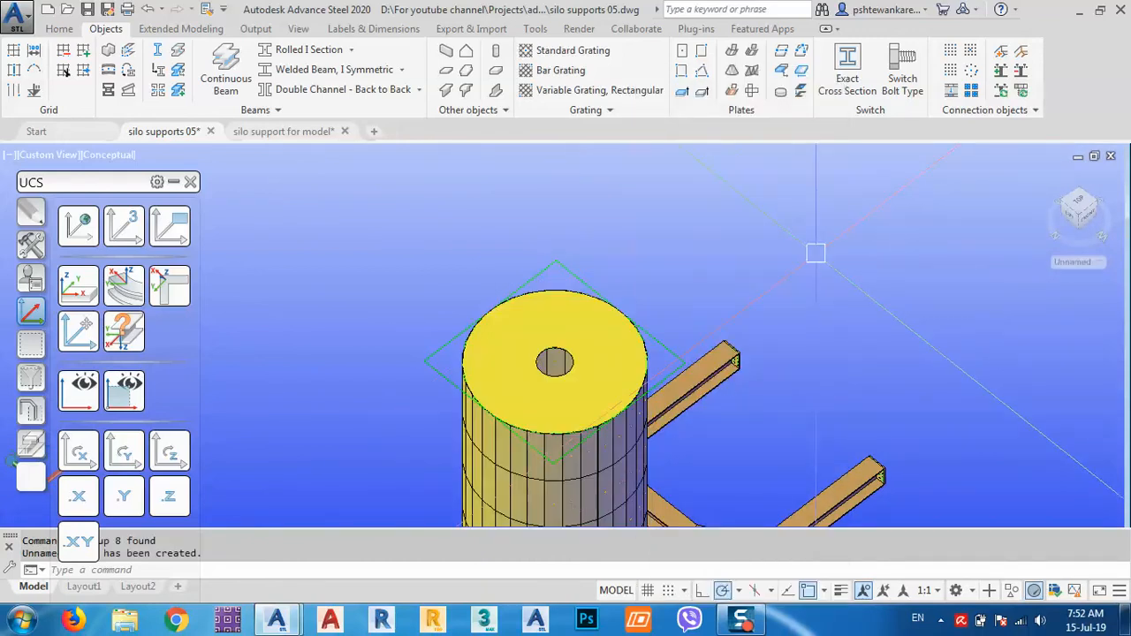
Show all hidden model objects again so the complete support frame surrounds the silo
scroll(733, 218, "down", 3)
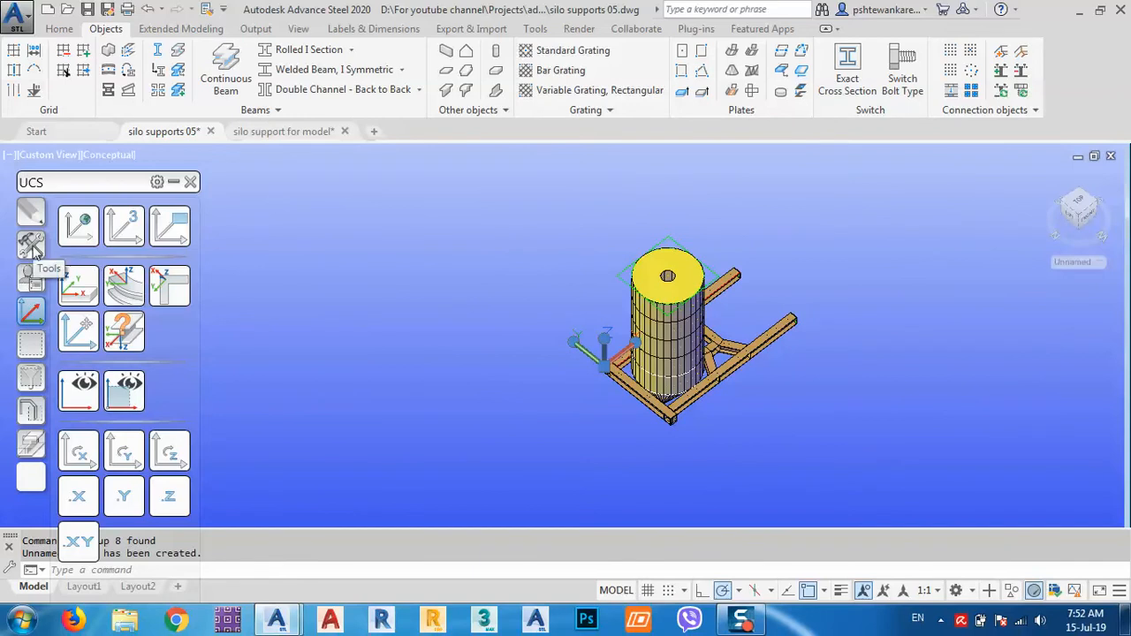
left_click(32, 248)
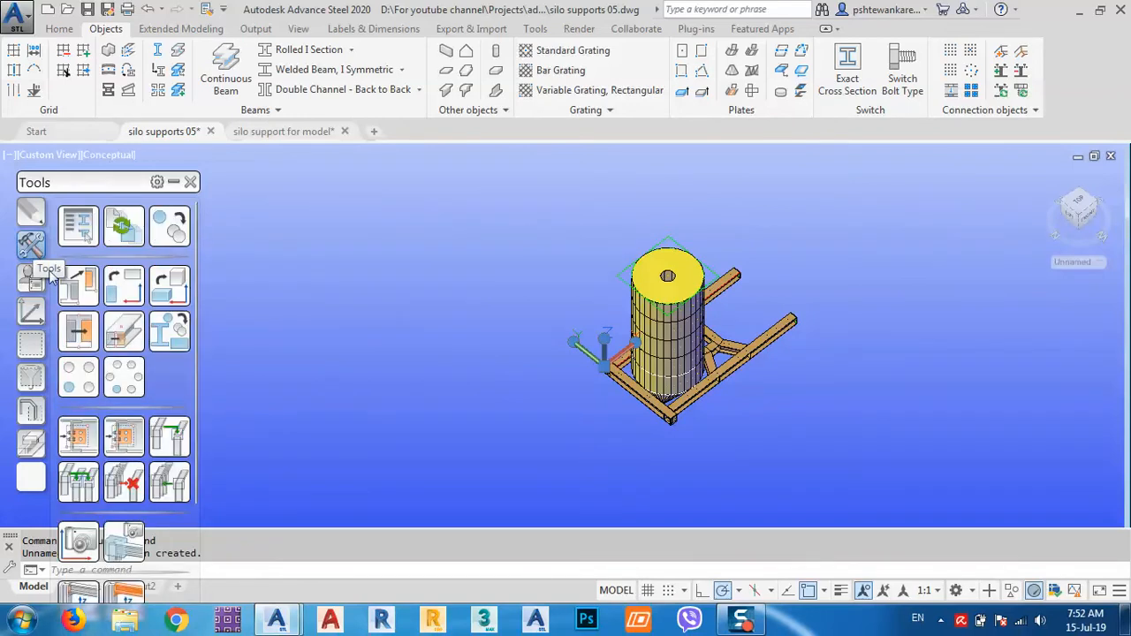
left_click(31, 412)
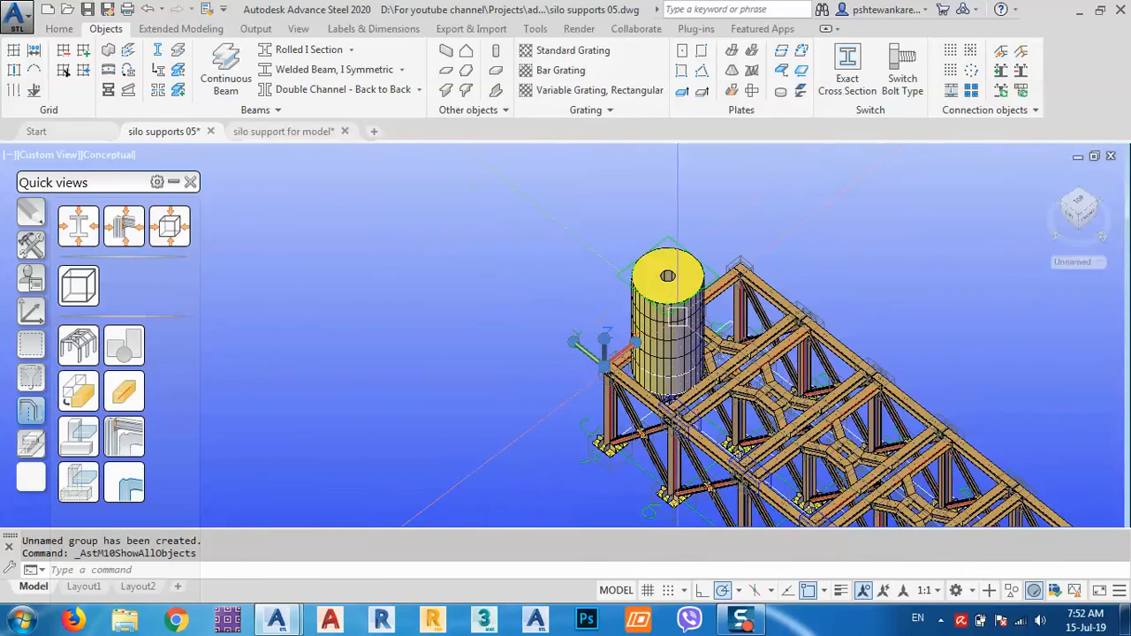
middle_click_drag(646, 431, 741, 346, "shift")
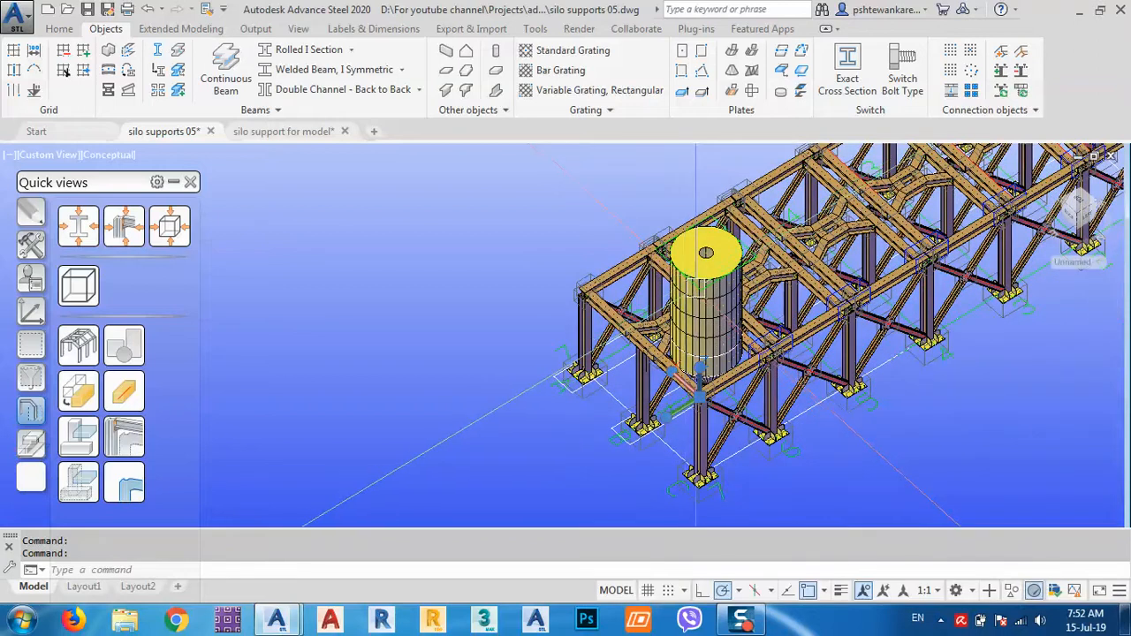
Copy the grouped silo using the grid C line end as base point and the grid B line end as destination
left_click(697, 323)
key("Escape")
scroll(700, 322, "up", 5)
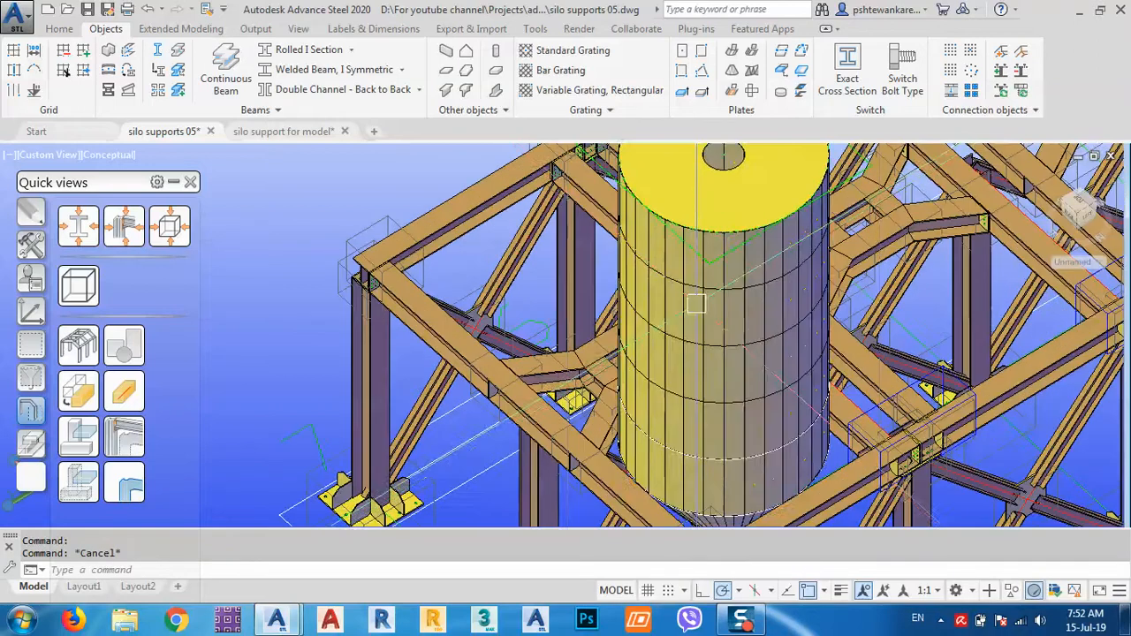
scroll(700, 311, "down", 3)
middle_click_drag(643, 426, 666, 346)
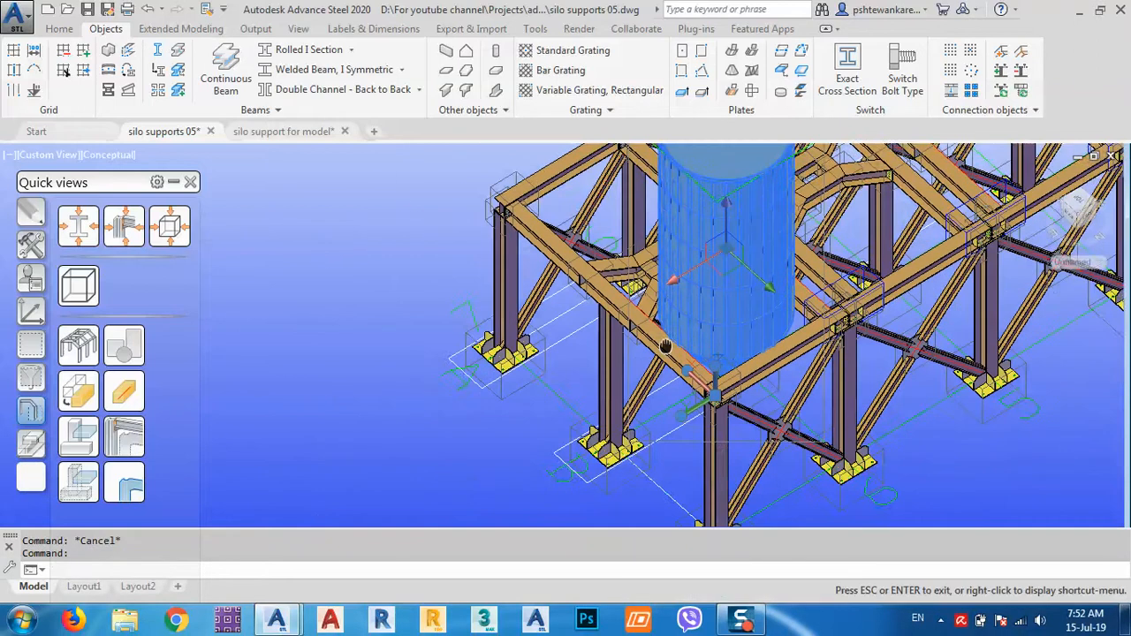
middle_click_drag(593, 430, 616, 363)
type("co")
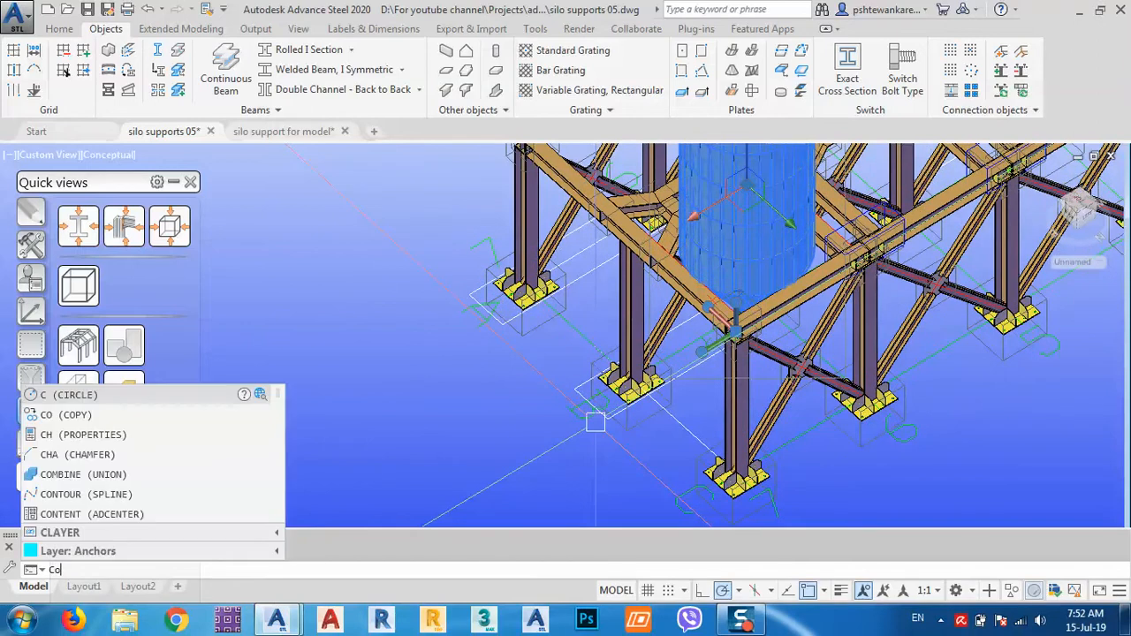
key("Return")
scroll(763, 453, "up", 4)
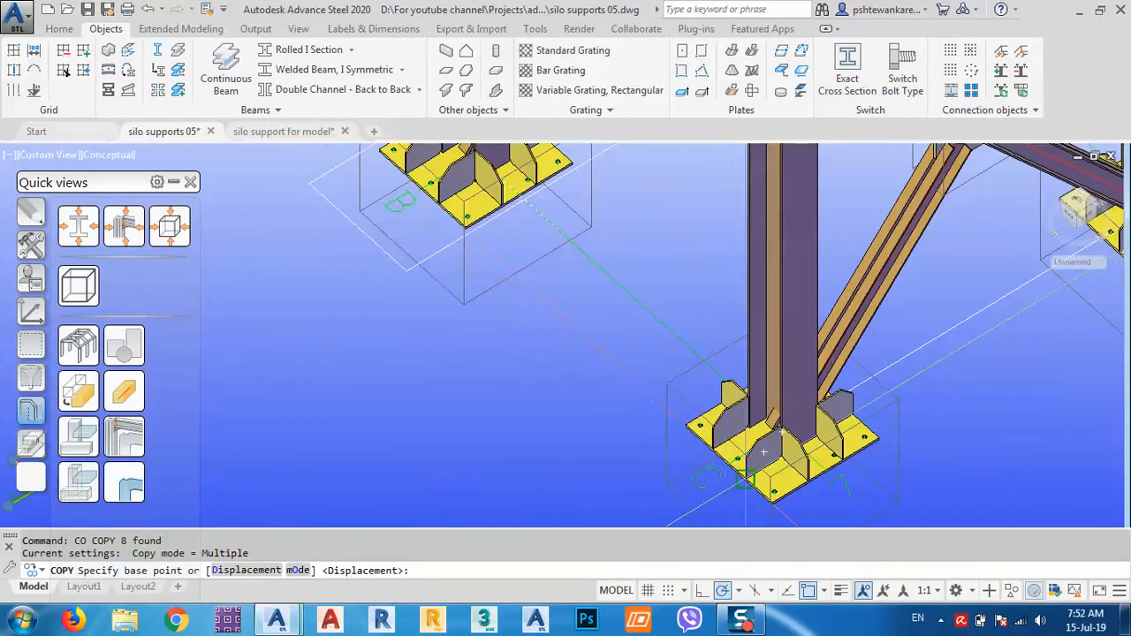
scroll(763, 453, "up", 3)
left_click(761, 455)
scroll(760, 457, "down", 5)
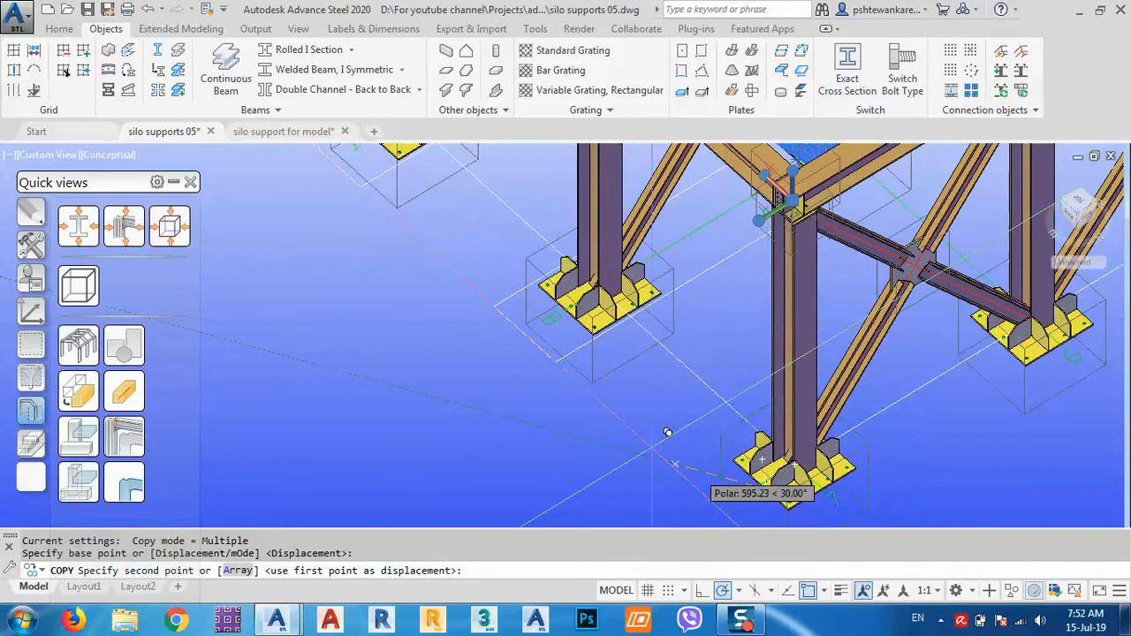
scroll(570, 298, "up", 5)
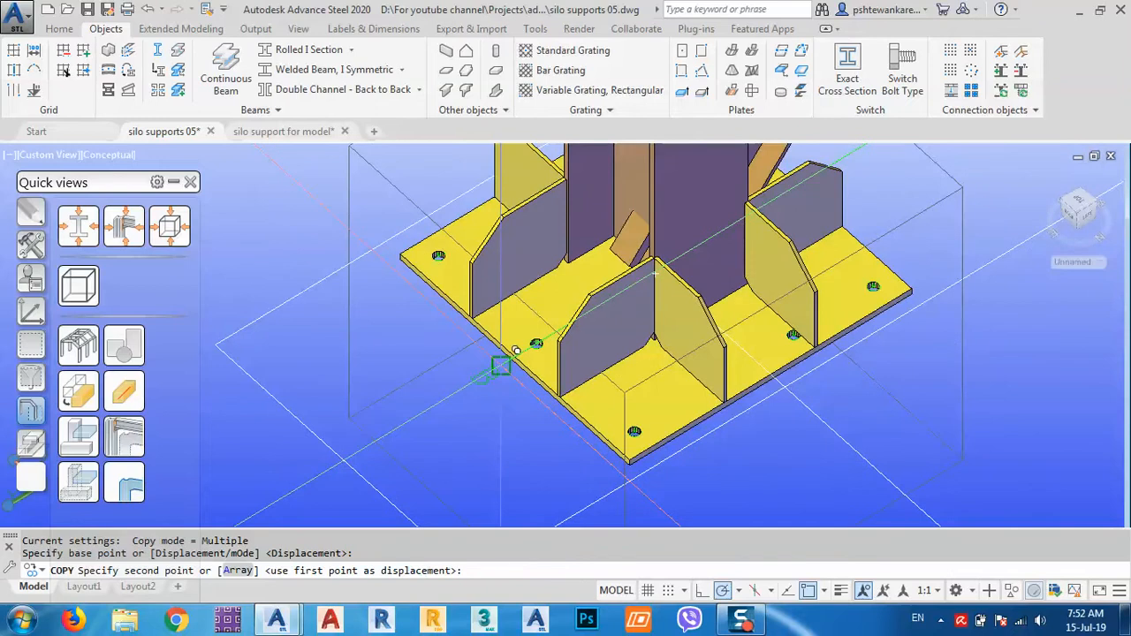
left_click(516, 351)
scroll(516, 351, "down", 6)
key("Escape")
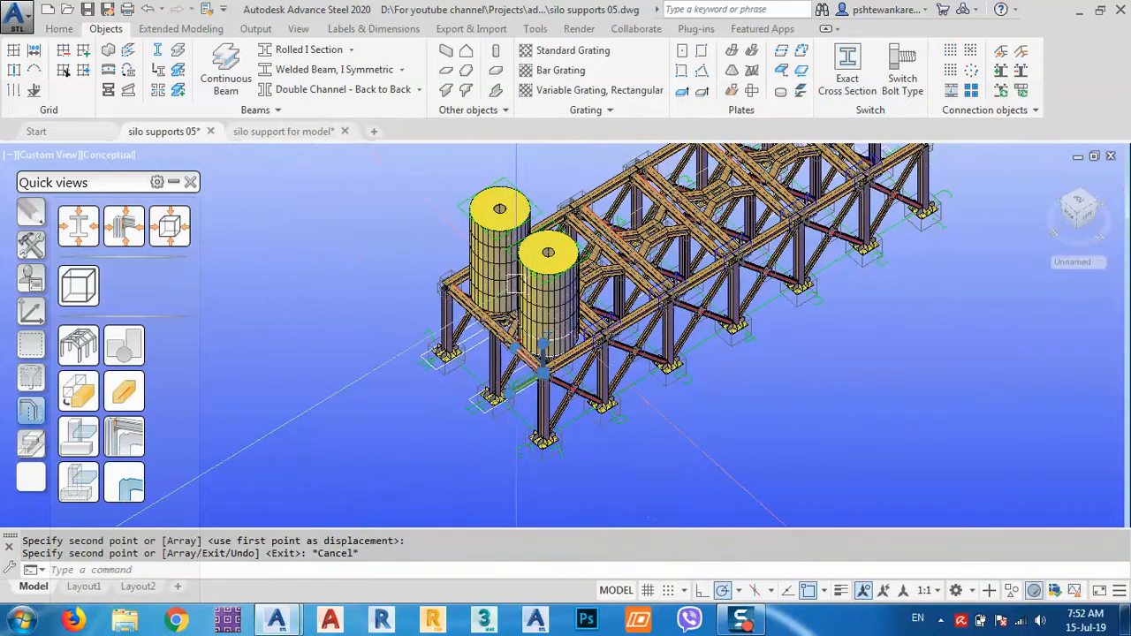
Select both silos to check their groups, then examine how the silo base meets the surrounding beams
scroll(508, 257, "up", 3)
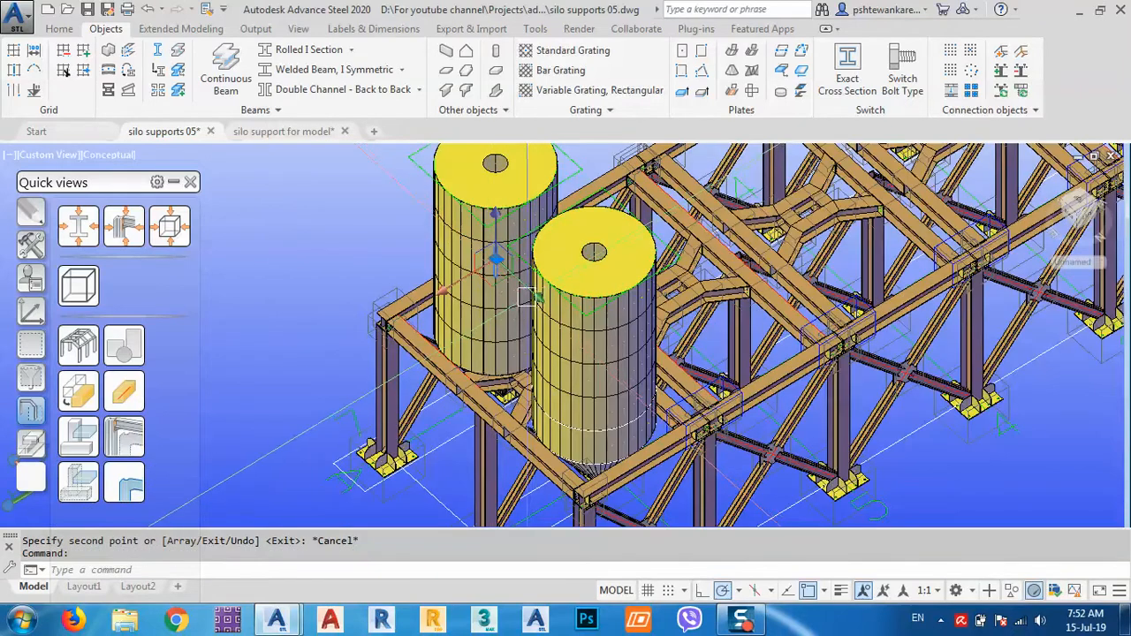
key("Escape")
scroll(516, 256, "up", 4)
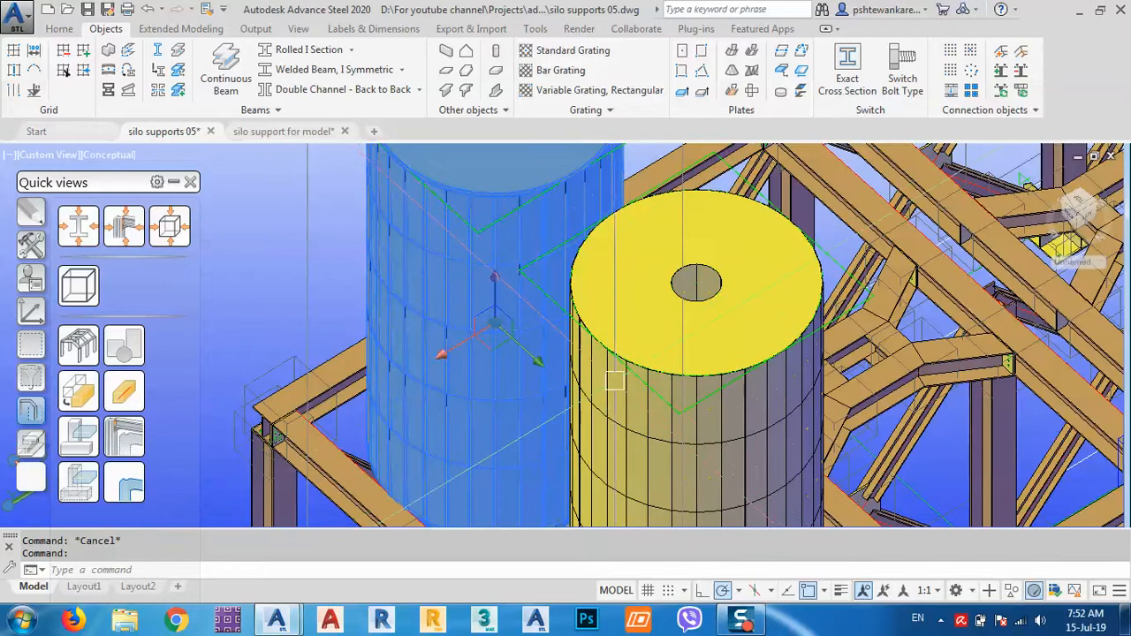
left_click(635, 393)
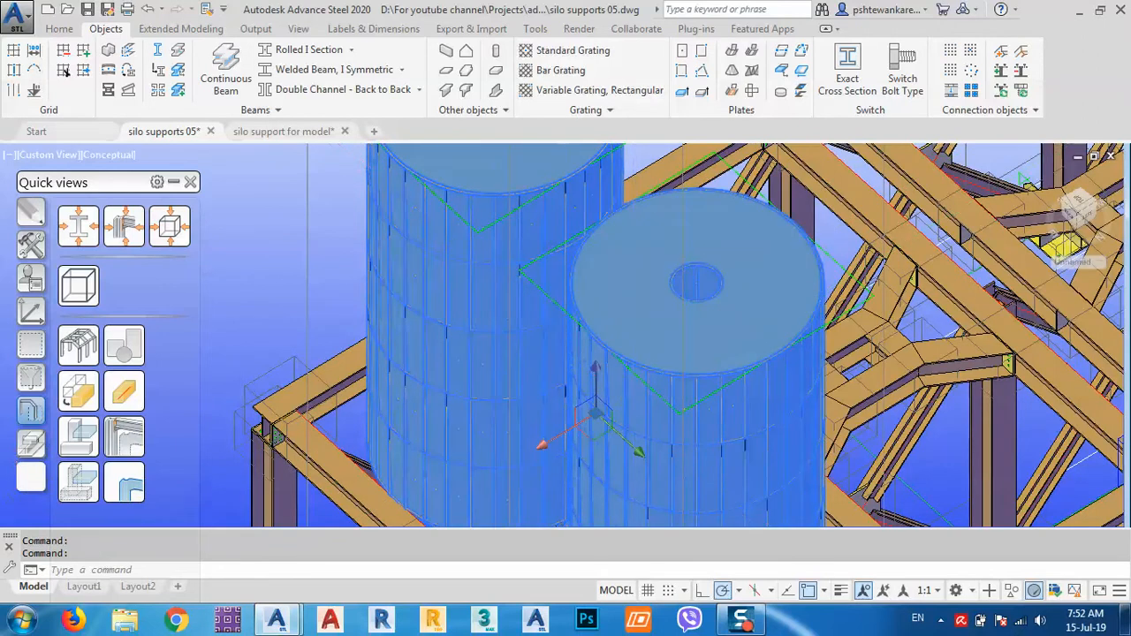
scroll(506, 305, "down", 4)
middle_click_drag(713, 475, 570, 375)
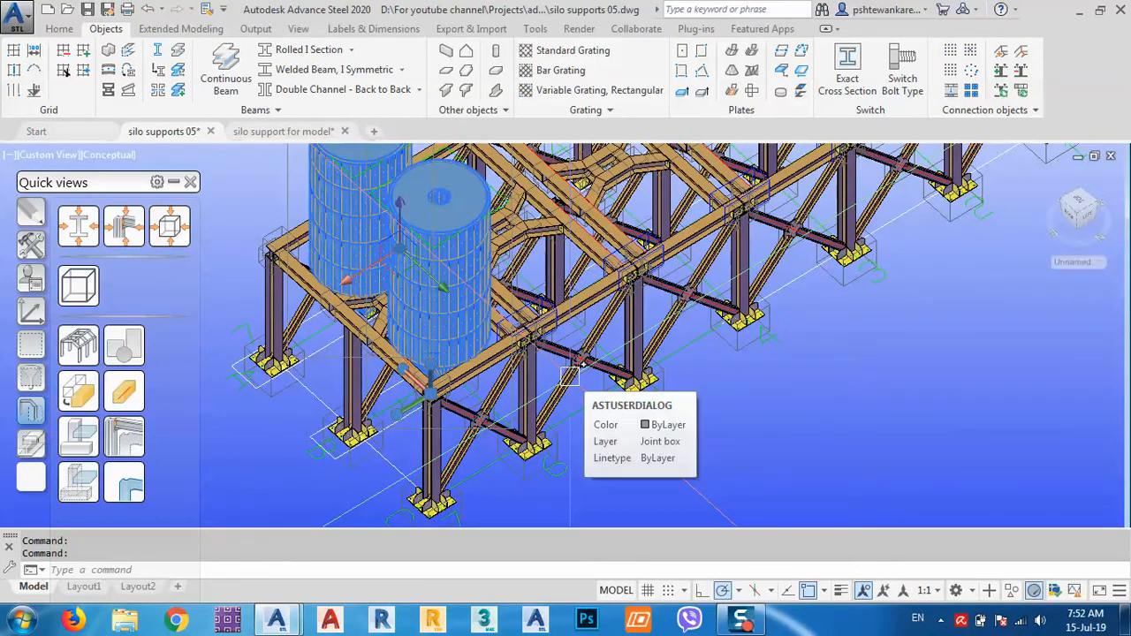
key("Escape")
middle_click_drag(570, 376, 530, 406)
scroll(495, 402, "up", 4)
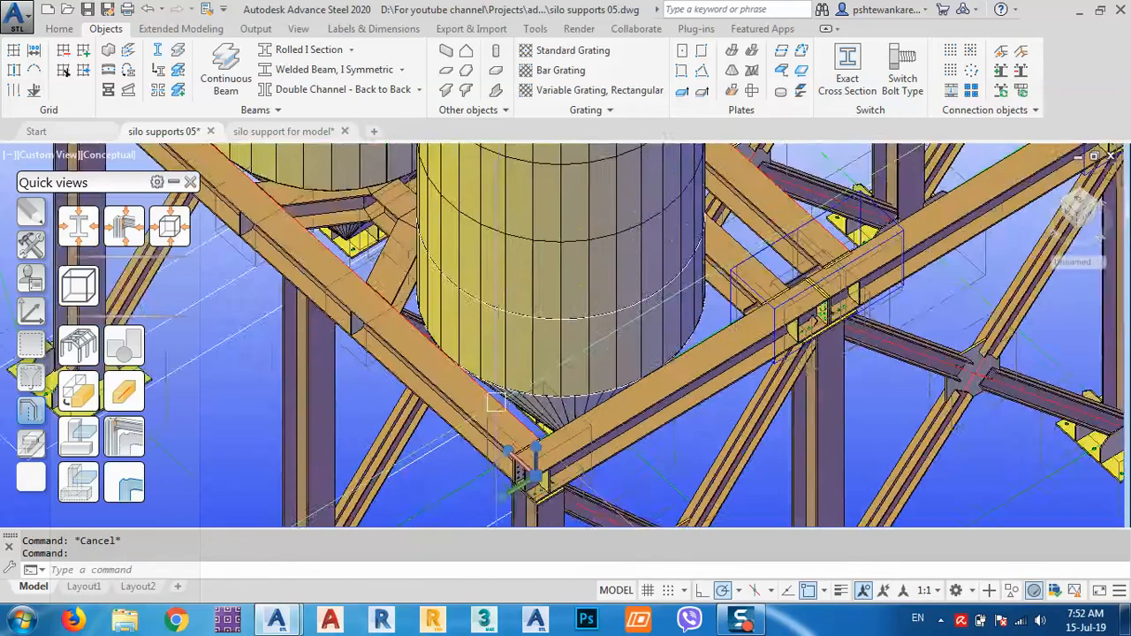
scroll(450, 364, "up", 3)
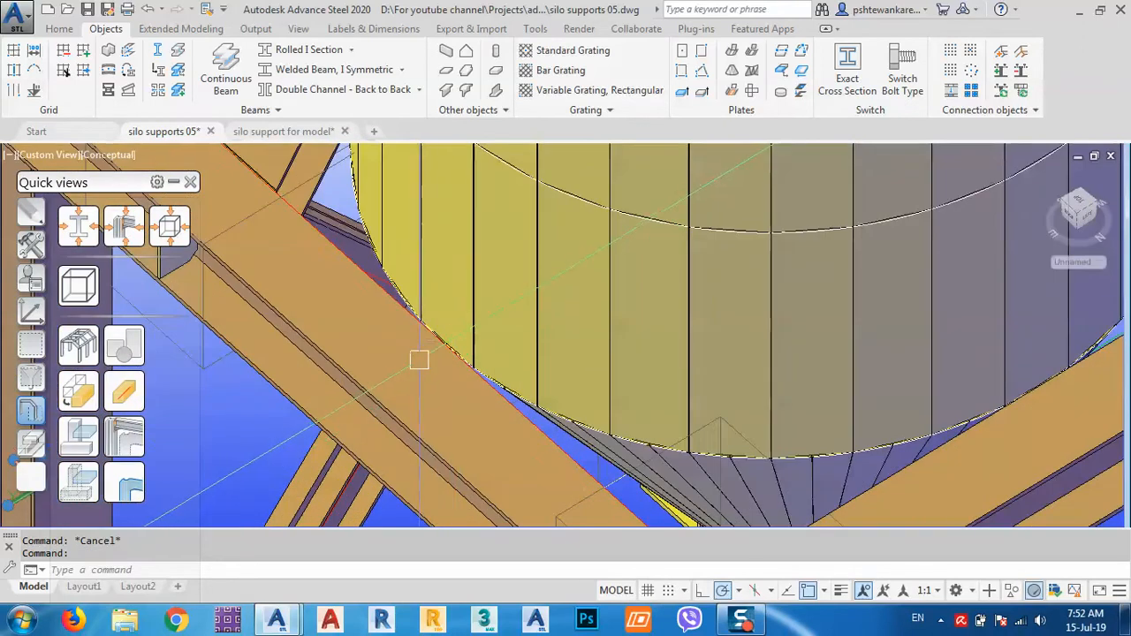
Erase the copied silo group and keep the original in the corner bay
scroll(460, 321, "down", 5)
scroll(536, 306, "up", 2)
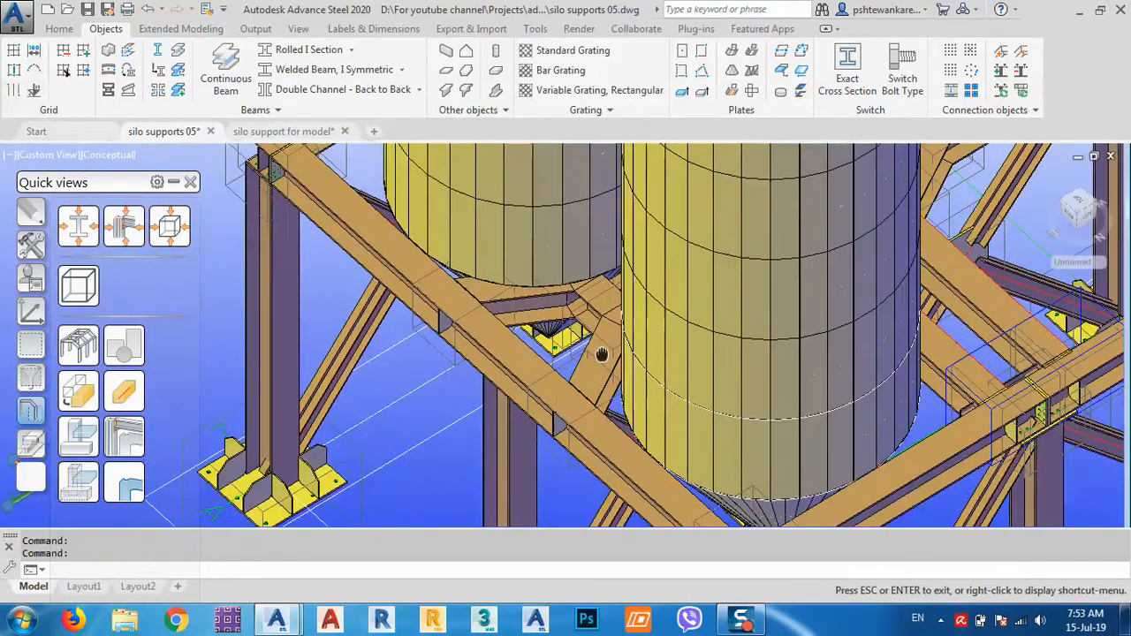
left_click(515, 265)
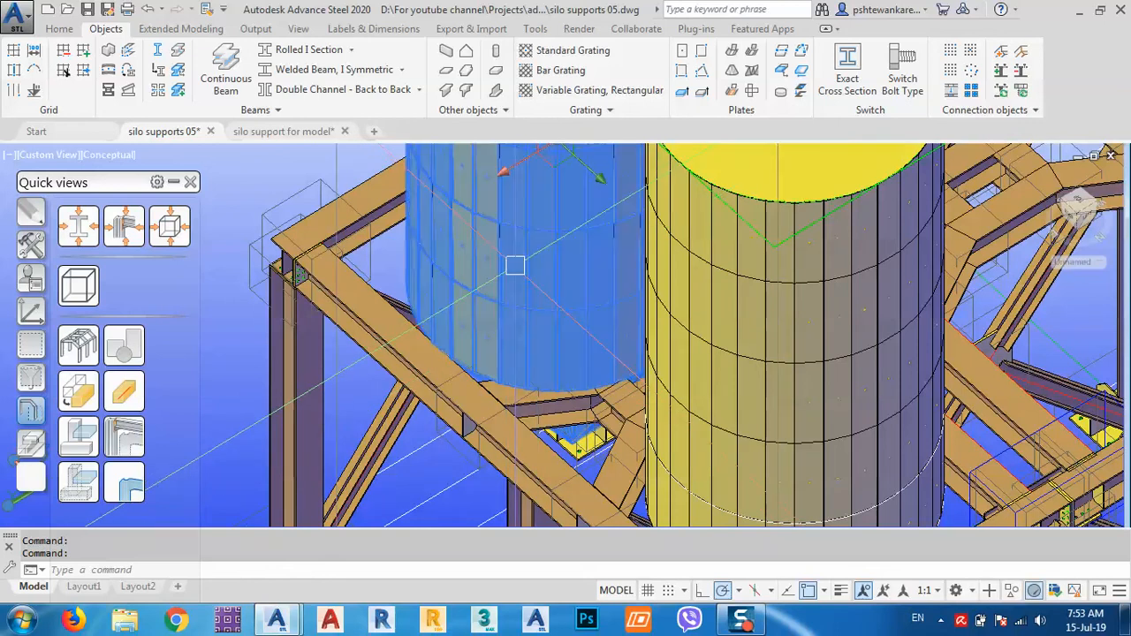
key("Delete")
Examine the clearance between the remaining silo and its supporting beams in isometric and top views
scroll(534, 303, "down", 2)
middle_click_drag(640, 407, 606, 312)
scroll(642, 371, "up", 3)
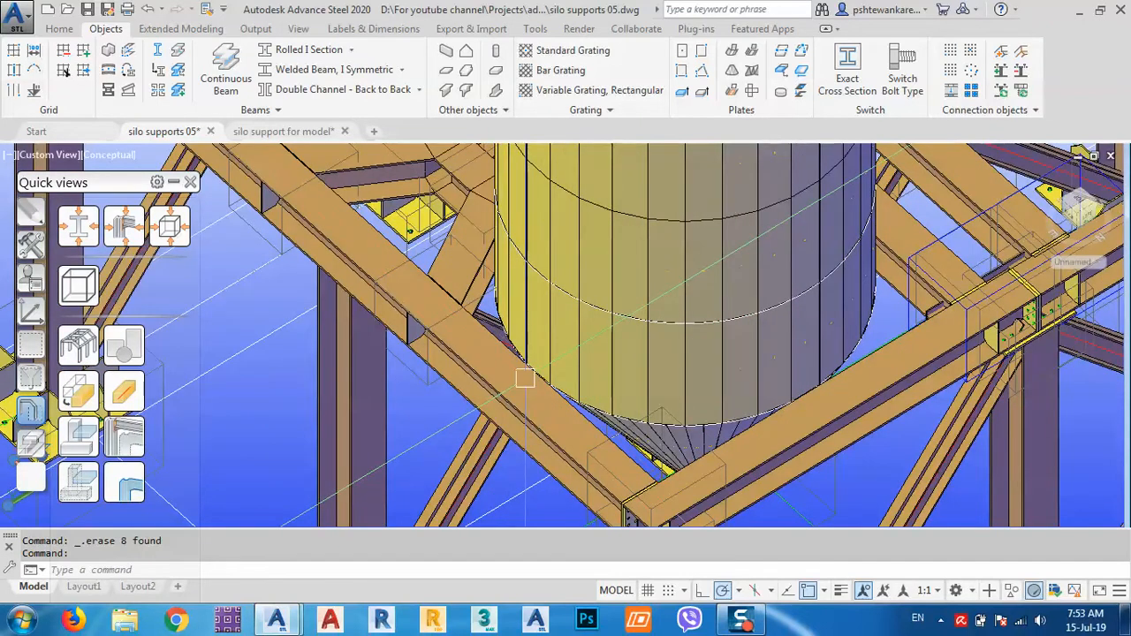
left_click(1074, 205)
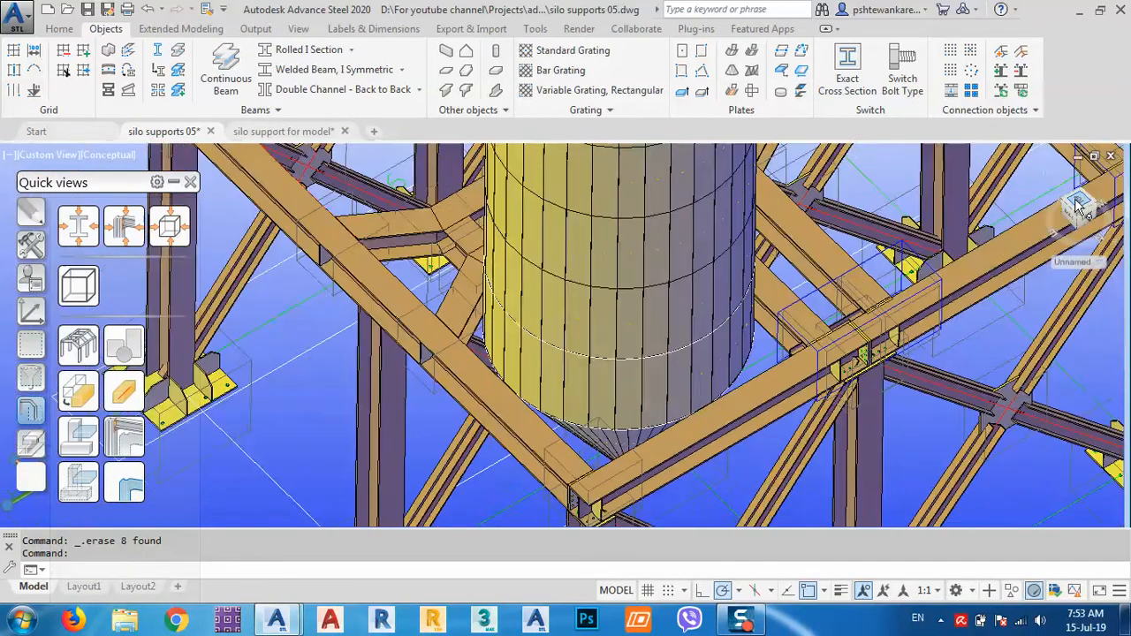
scroll(427, 358, "up", 10)
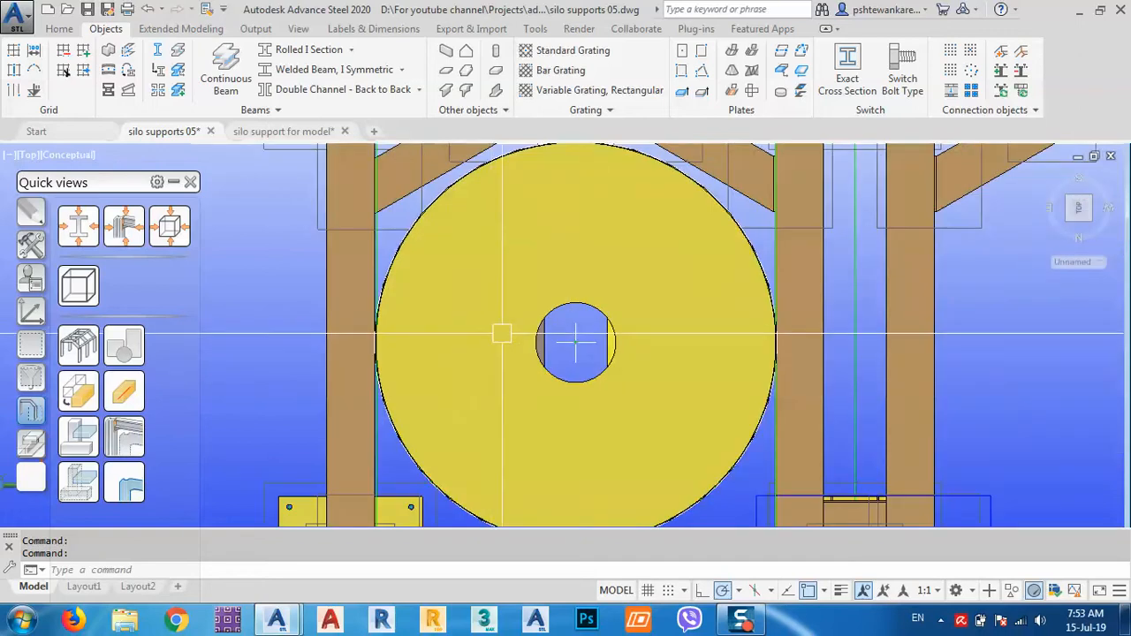
scroll(350, 350, "up", 5)
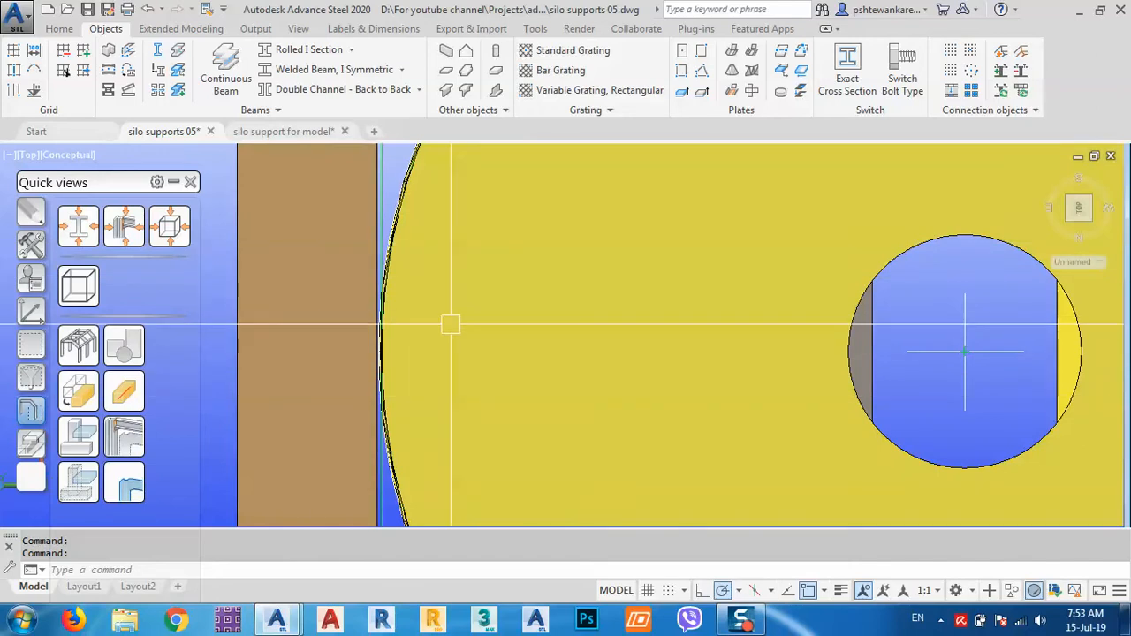
scroll(698, 323, "down", 3)
middle_click_drag(570, 381, 645, 427, "shift")
scroll(614, 324, "down", 4)
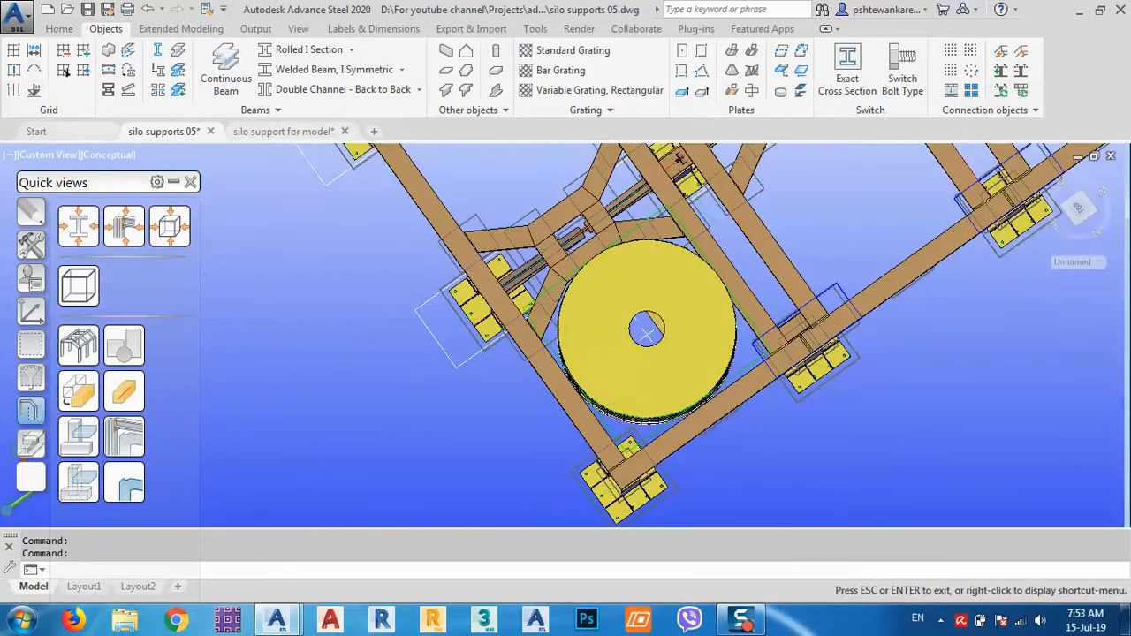
In the top view, draw a straight horizontal line from the silo's center past the outer edge of the end beam
left_click(1078, 210)
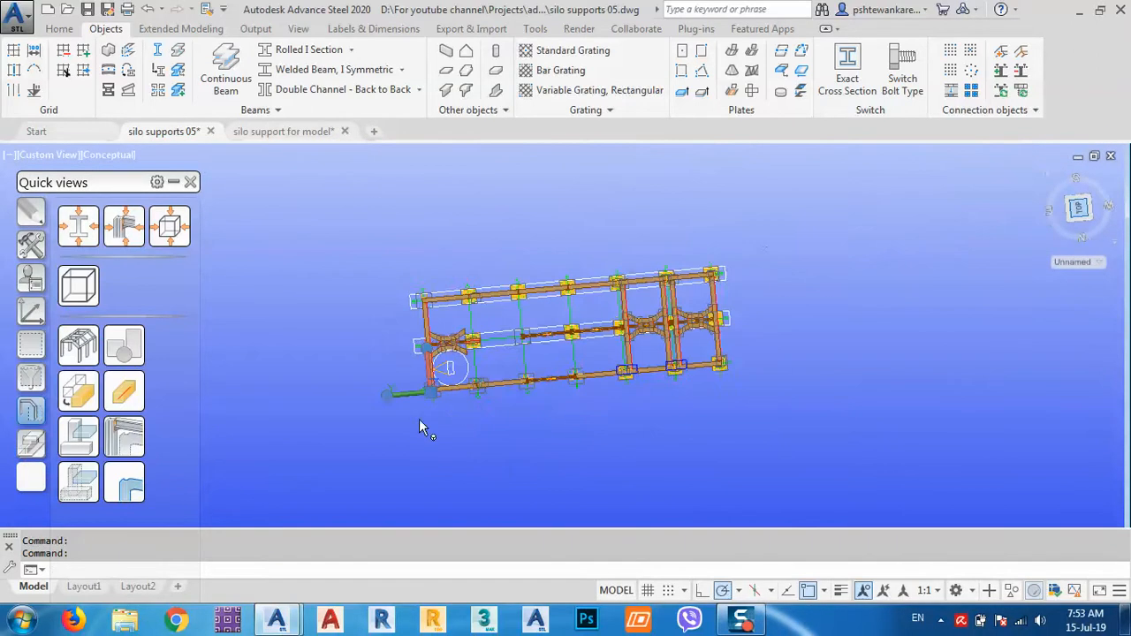
scroll(444, 355, "up", 8)
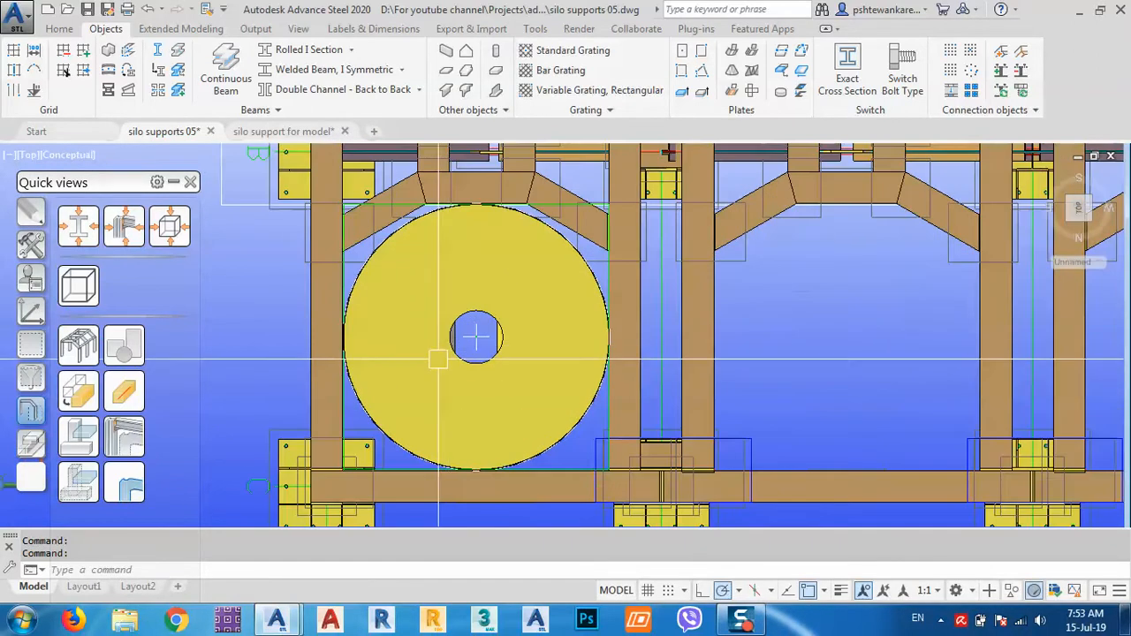
scroll(474, 336, "up", 2)
middle_click_drag(474, 336, 704, 357)
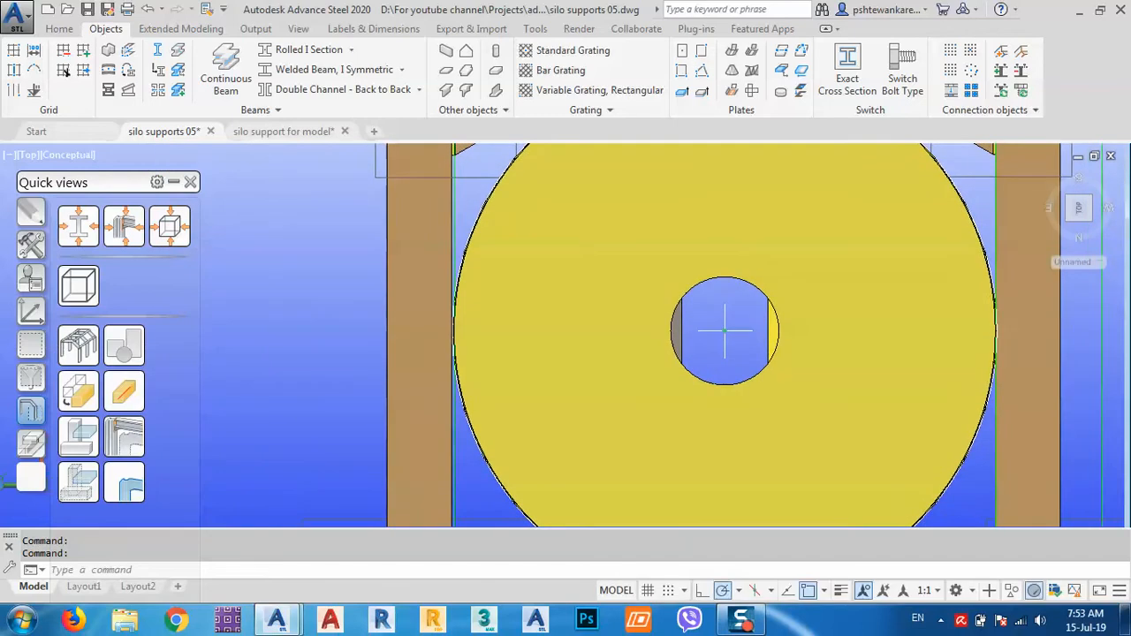
type("l")
key("Return")
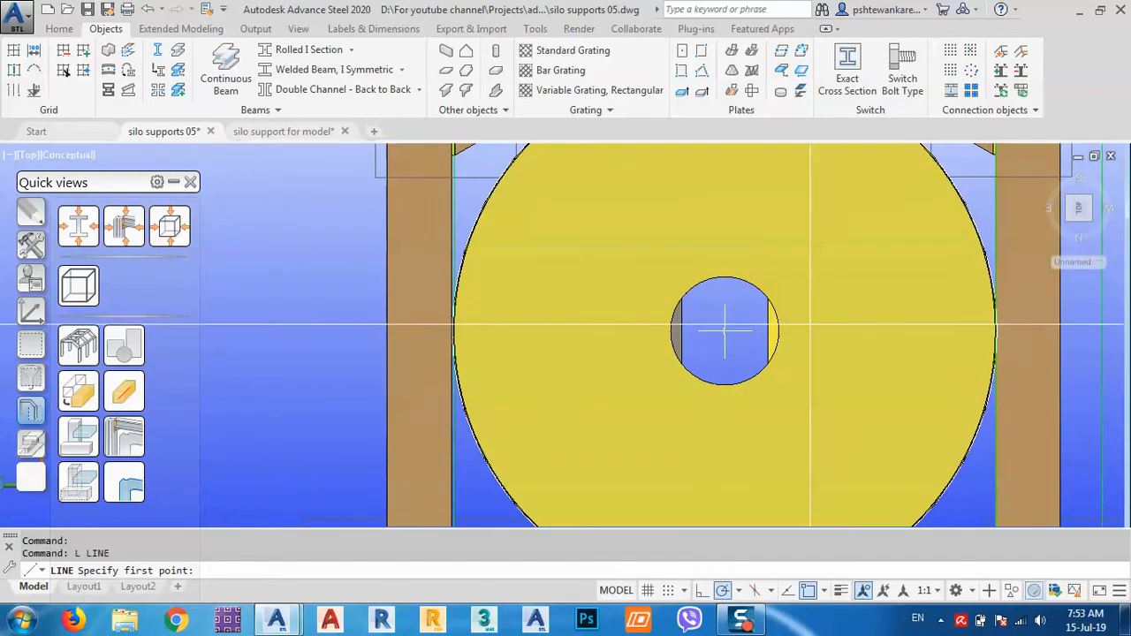
left_click(720, 331)
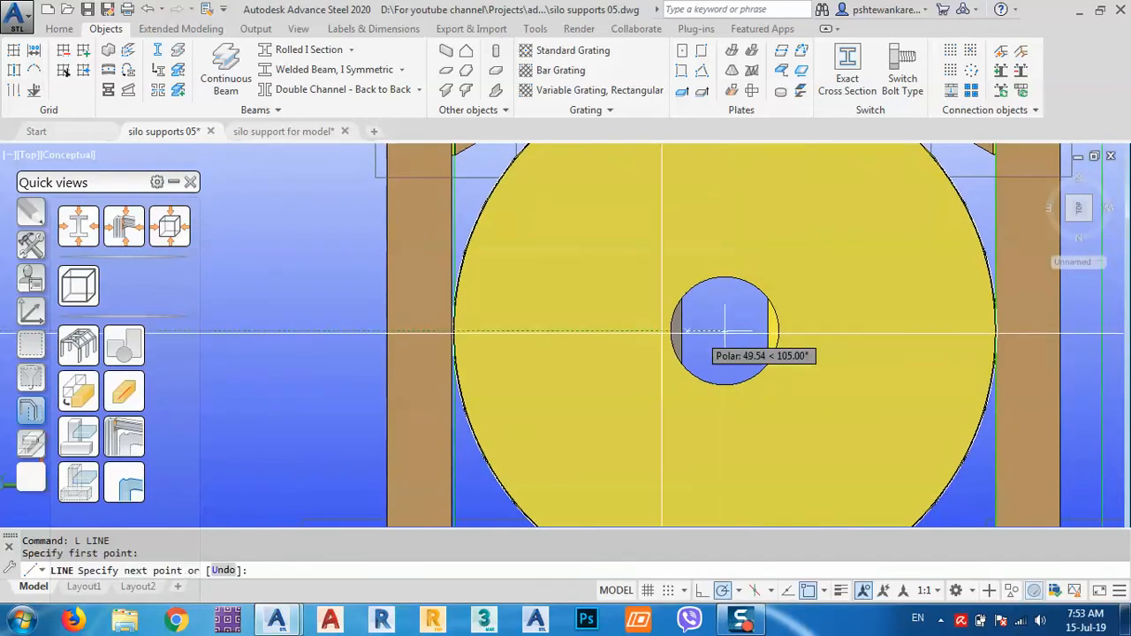
left_click(302, 332)
key("Return")
Stretch both ends of the line to the outer edges of the two beams flanking the silo
left_click(724, 331)
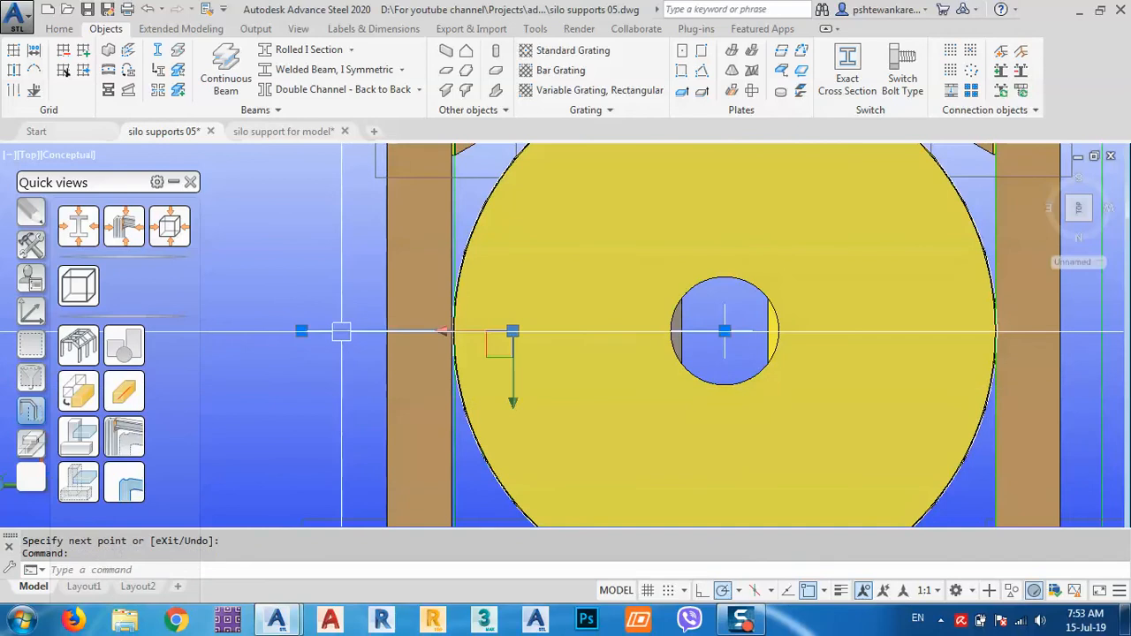
left_click(724, 331)
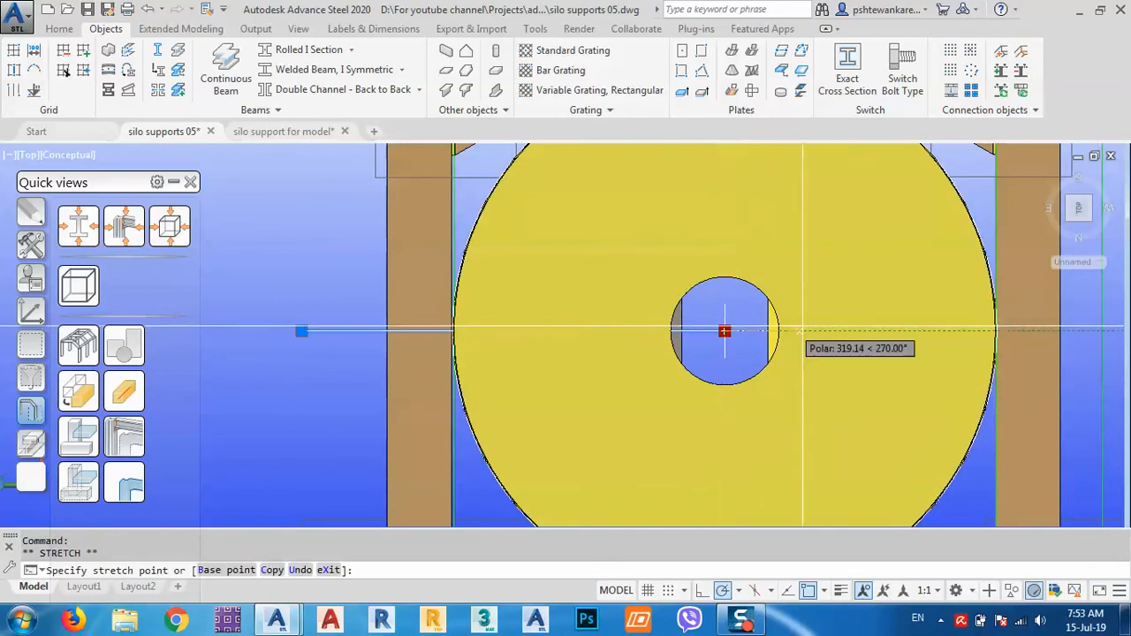
middle_click_drag(863, 338, 652, 337)
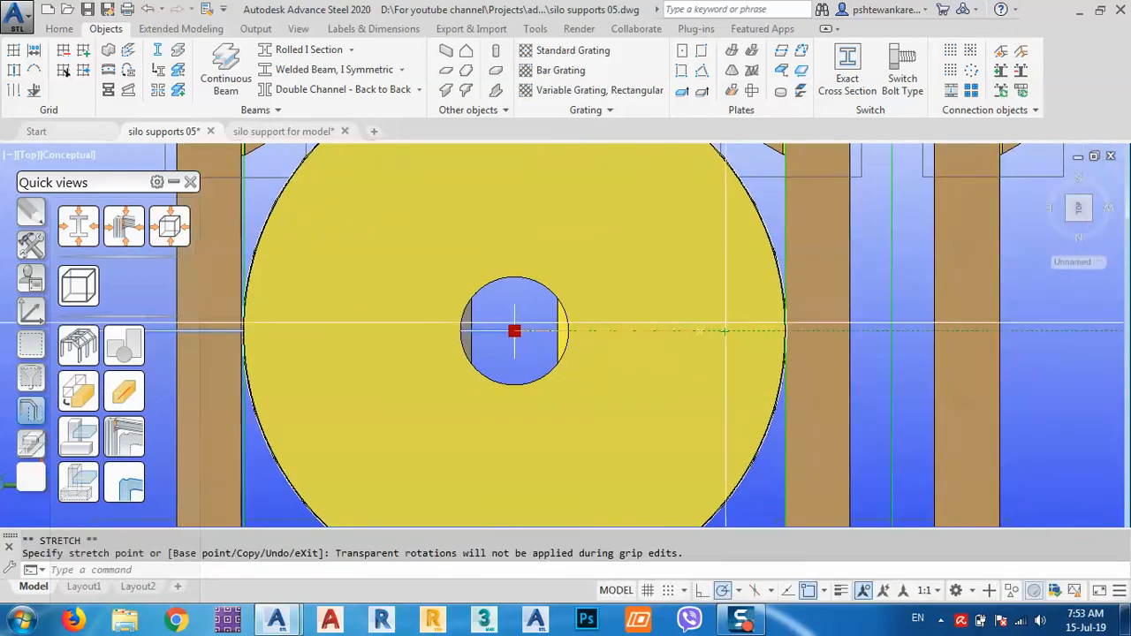
left_click(850, 331)
middle_click_drag(91, 331, 319, 331)
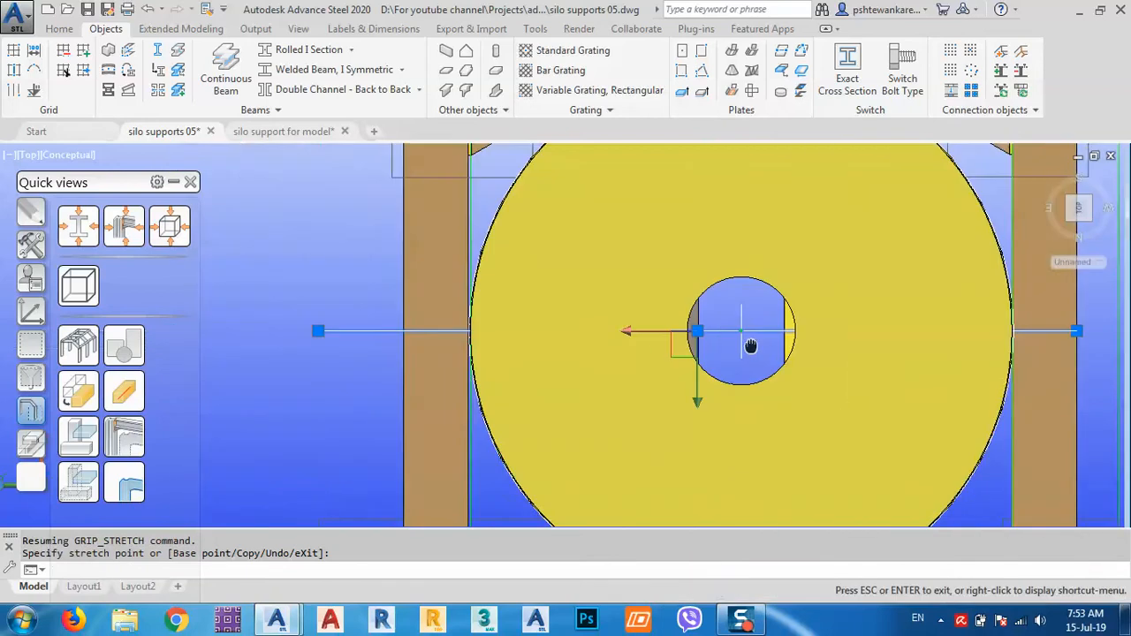
left_click(319, 330)
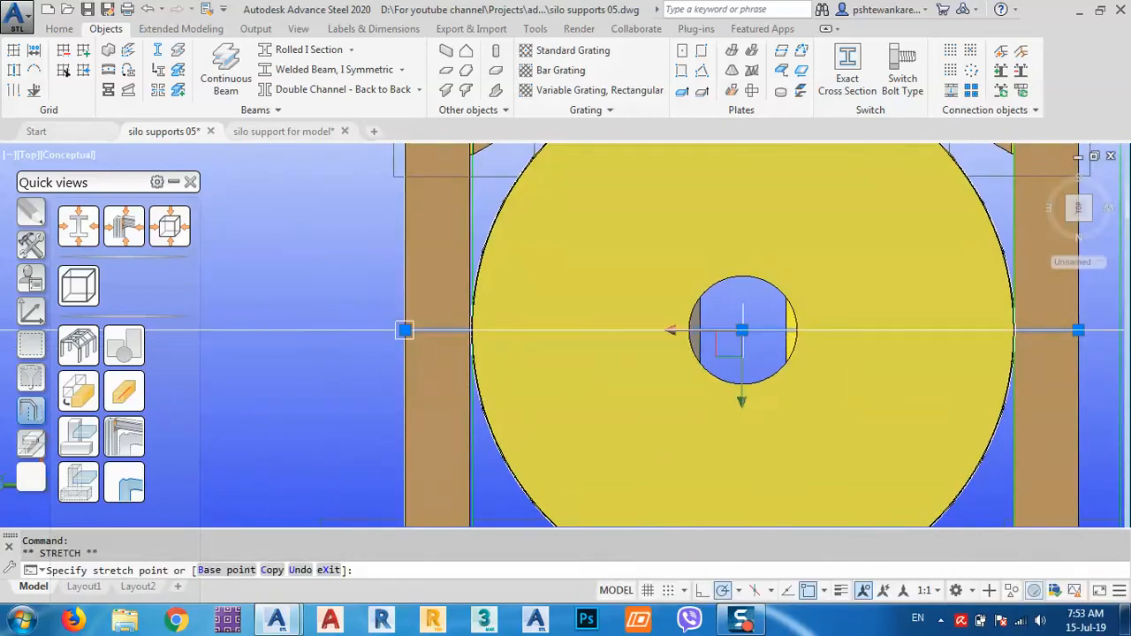
key("Escape")
middle_click_drag(746, 345, 719, 312)
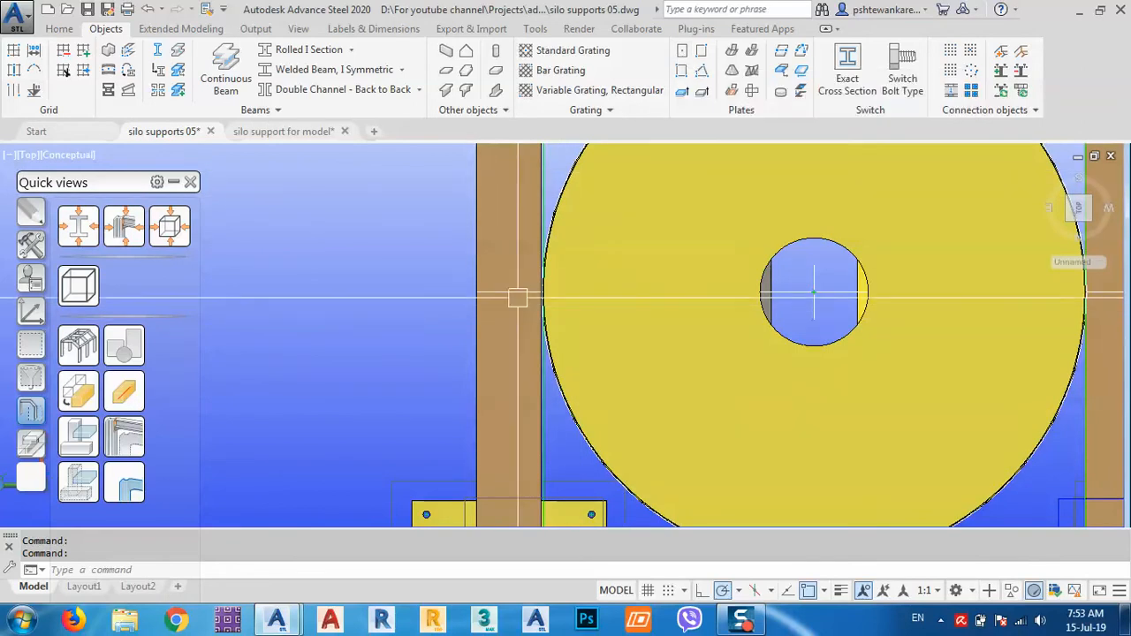
Create a center-based rectangular plate on the end beam, centered midway between the beam's two edges along the silo's center line
left_click(681, 58)
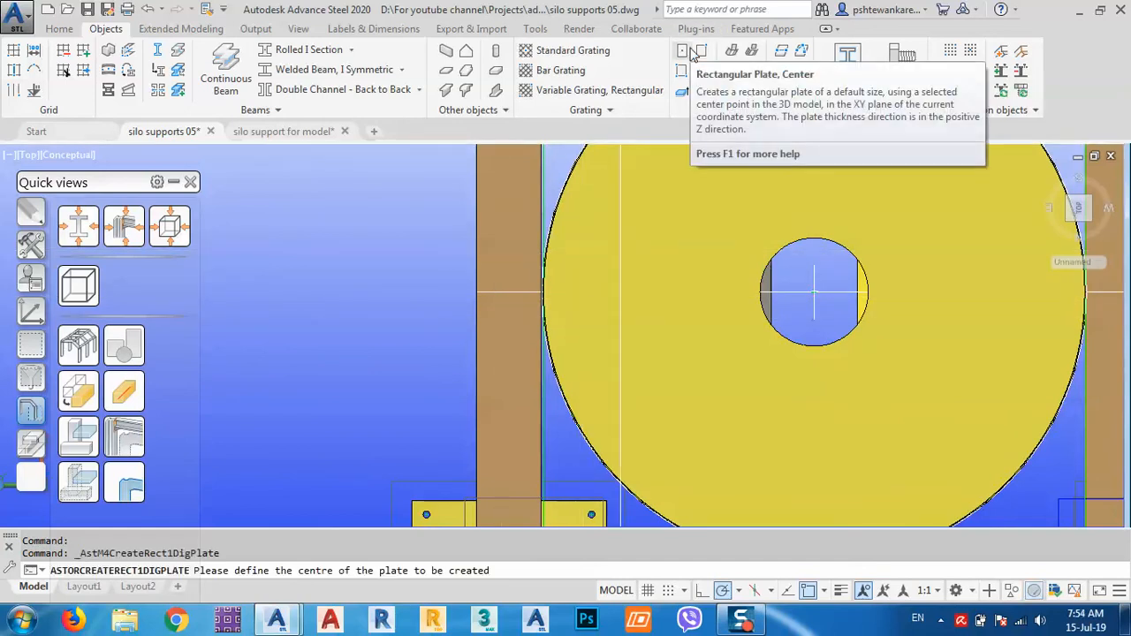
scroll(504, 293, "up", 5)
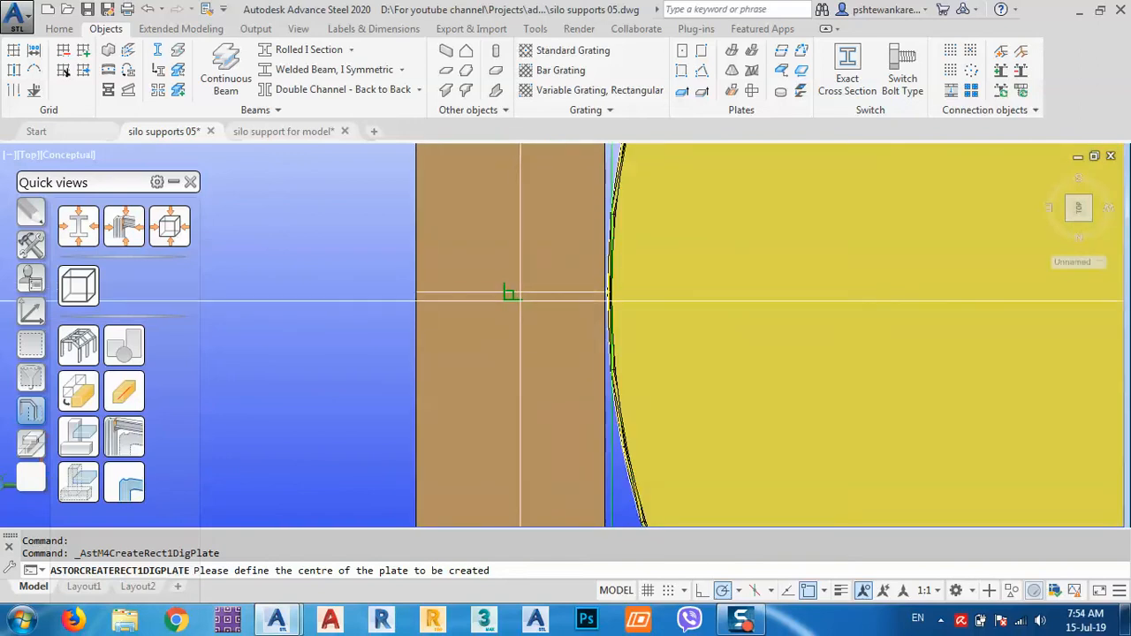
right_click(510, 292, "shift")
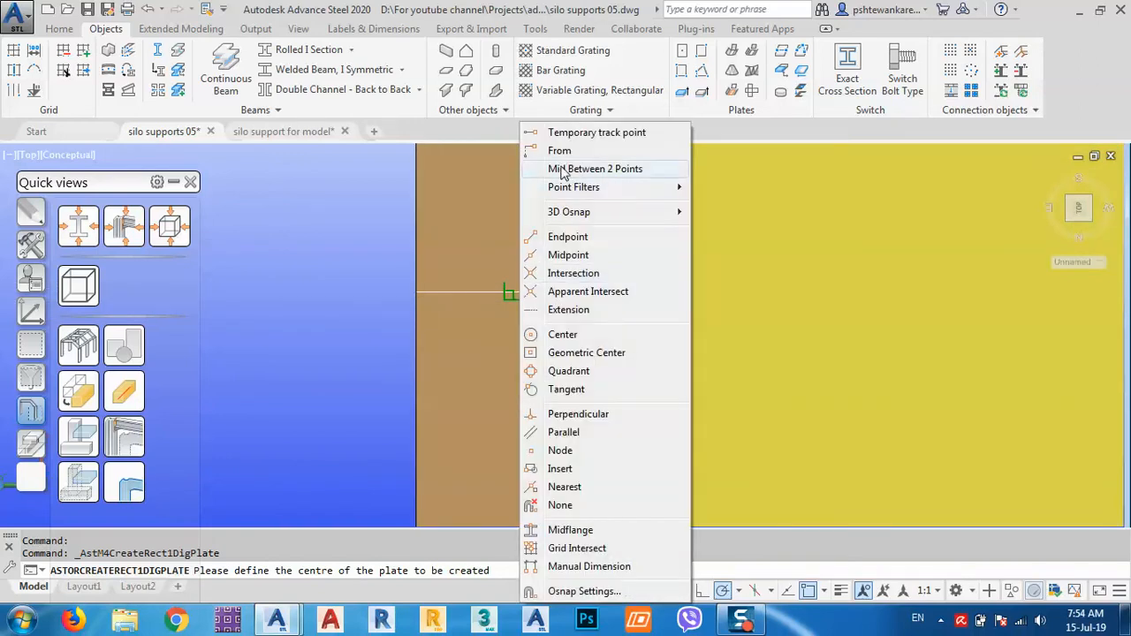
left_click(562, 170)
left_click(416, 291)
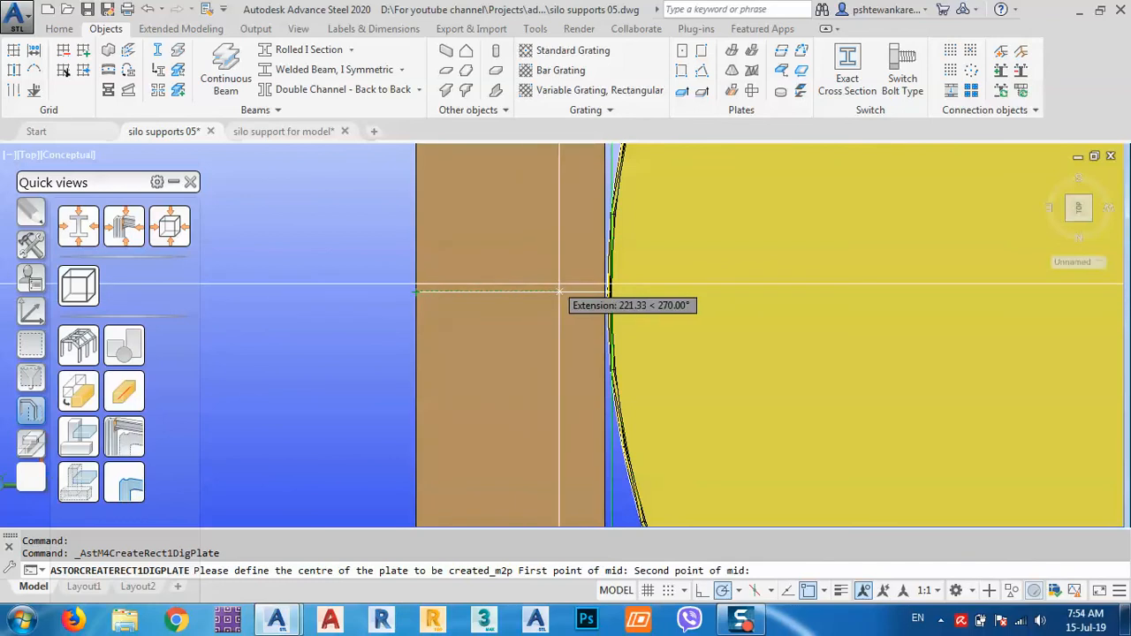
scroll(610, 284, "up", 3)
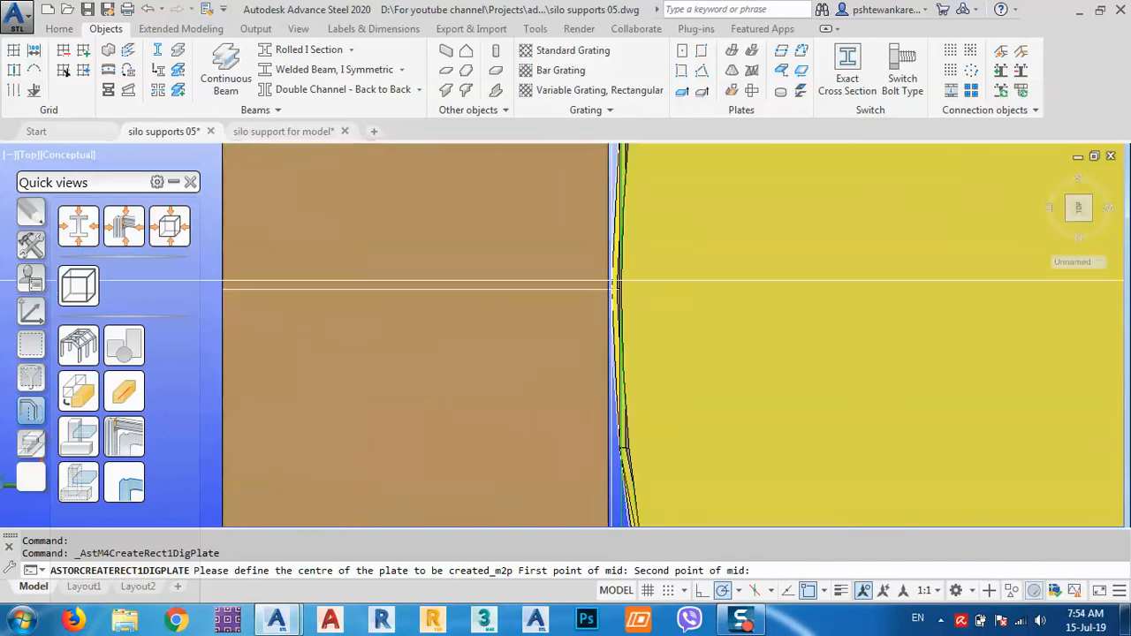
scroll(611, 280, "up", 3)
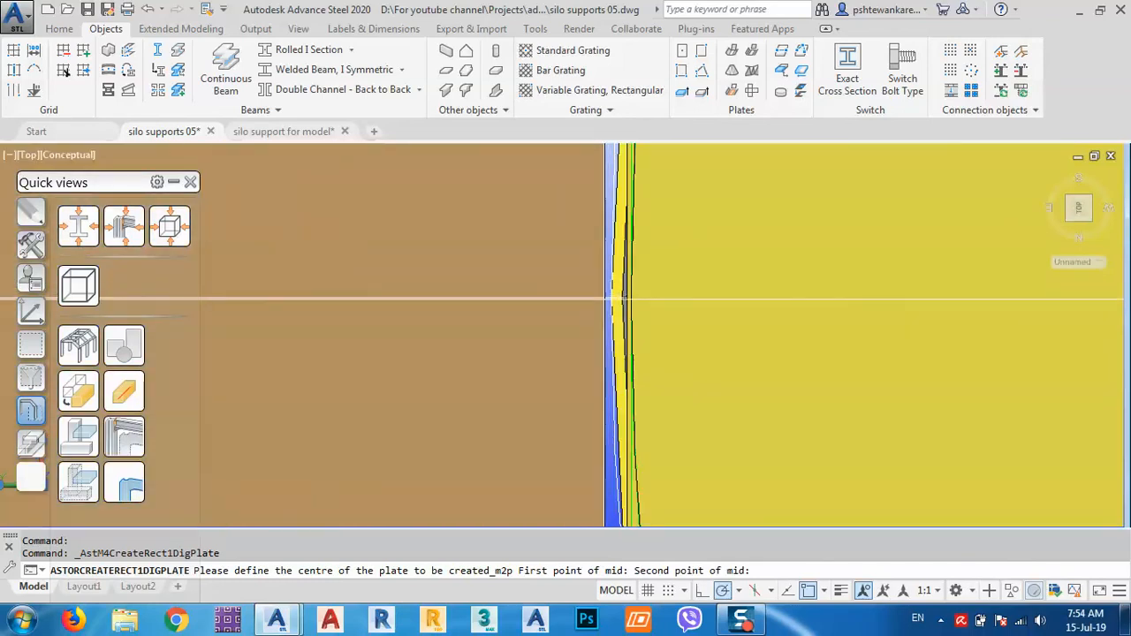
right_click(622, 298, "shift")
left_click(645, 291)
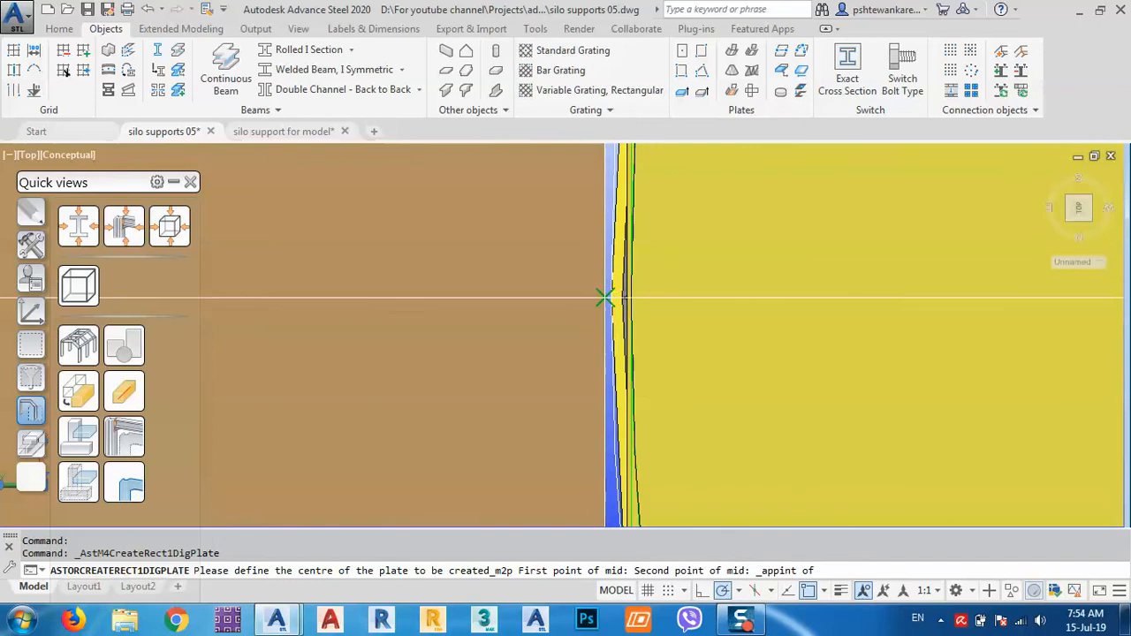
left_click(602, 301)
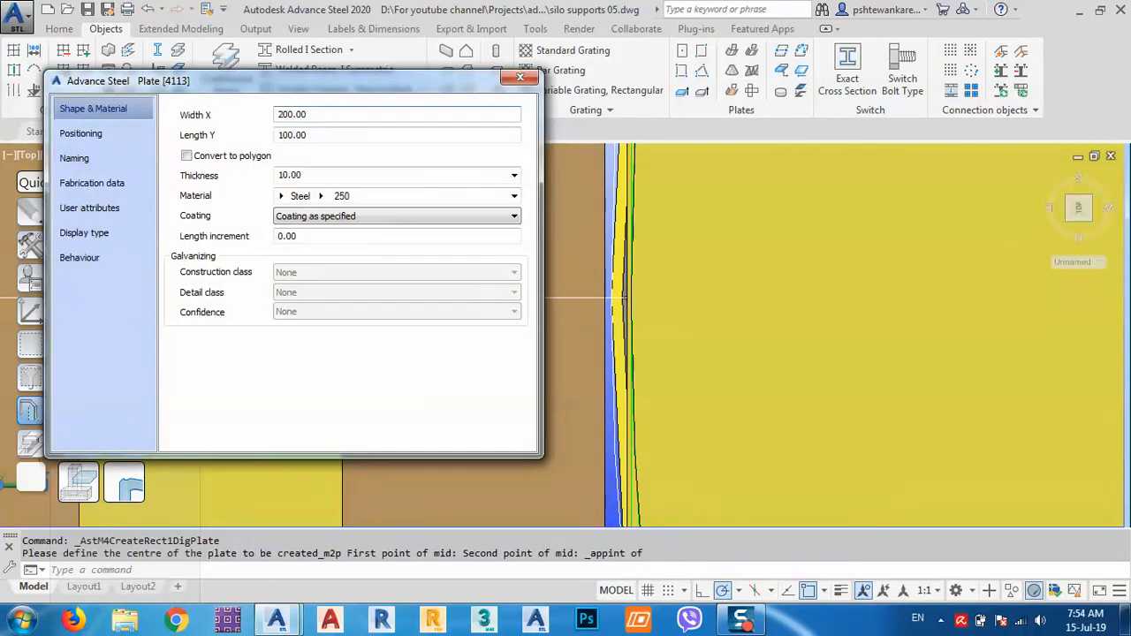
Set the plate's thickness to 20 and both its width and length to 300
middle_click_drag(671, 333, 929, 315)
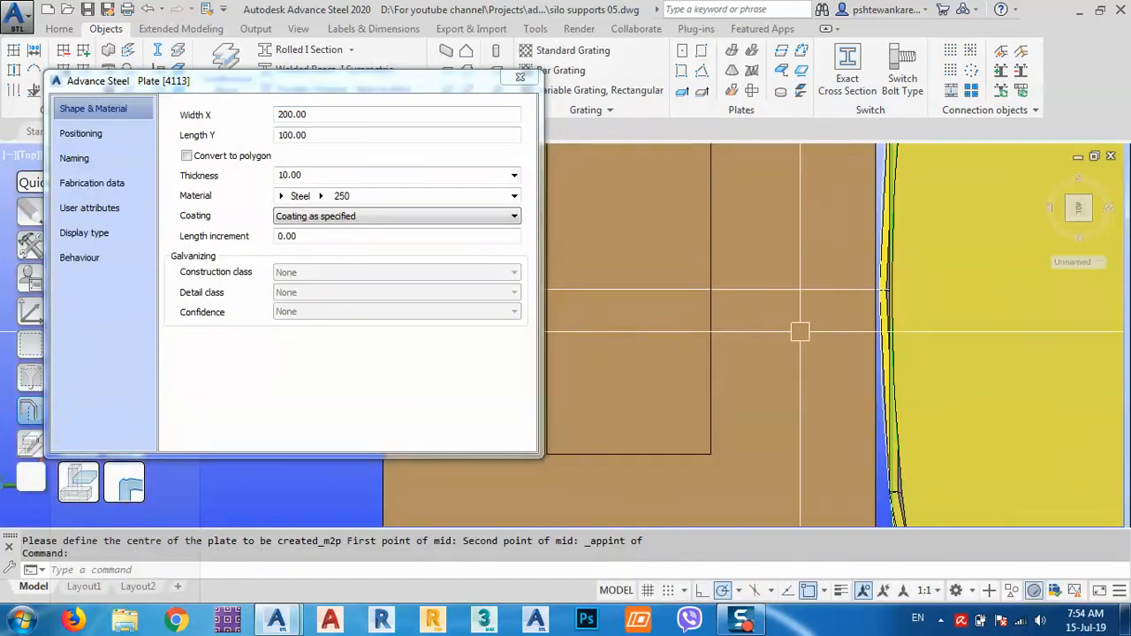
double_click(324, 174)
key("Return")
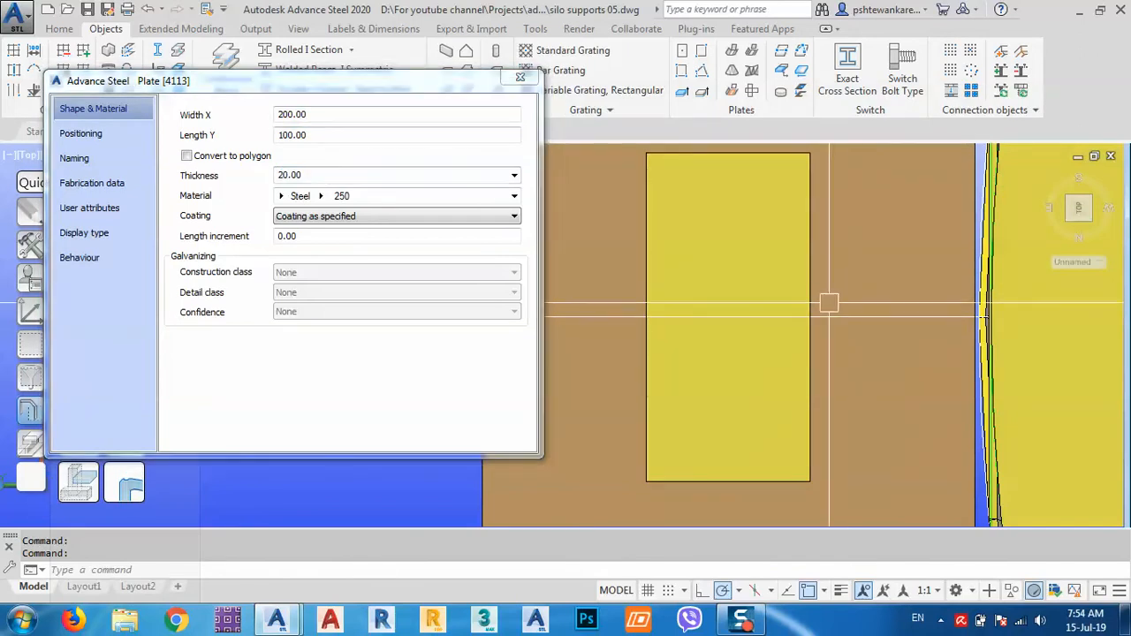
scroll(828, 303, "down", 2)
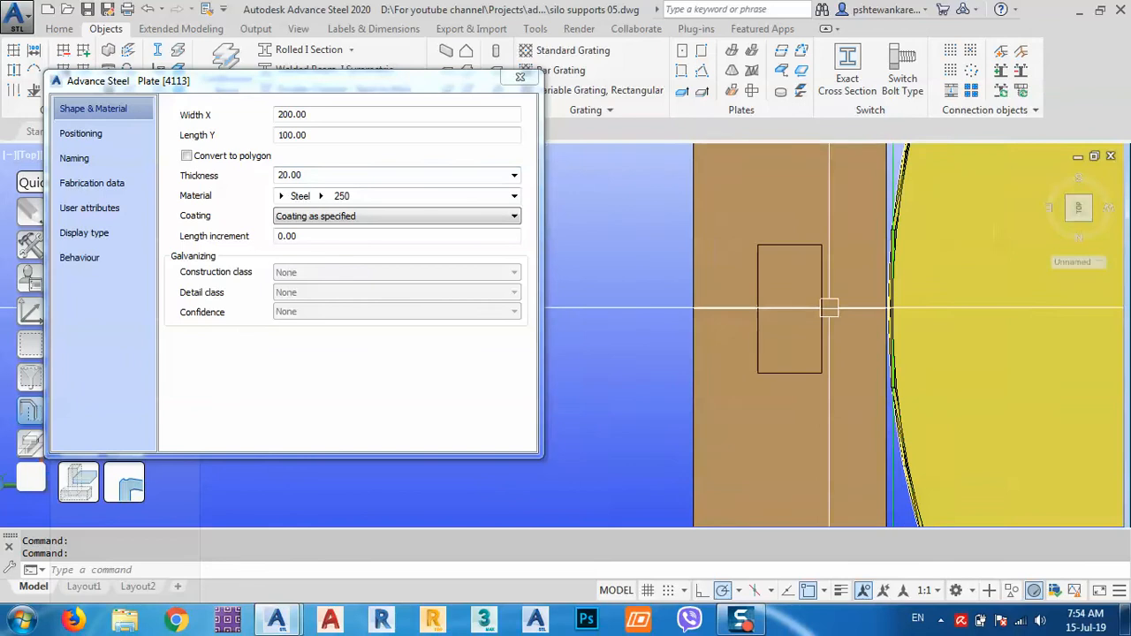
double_click(323, 111)
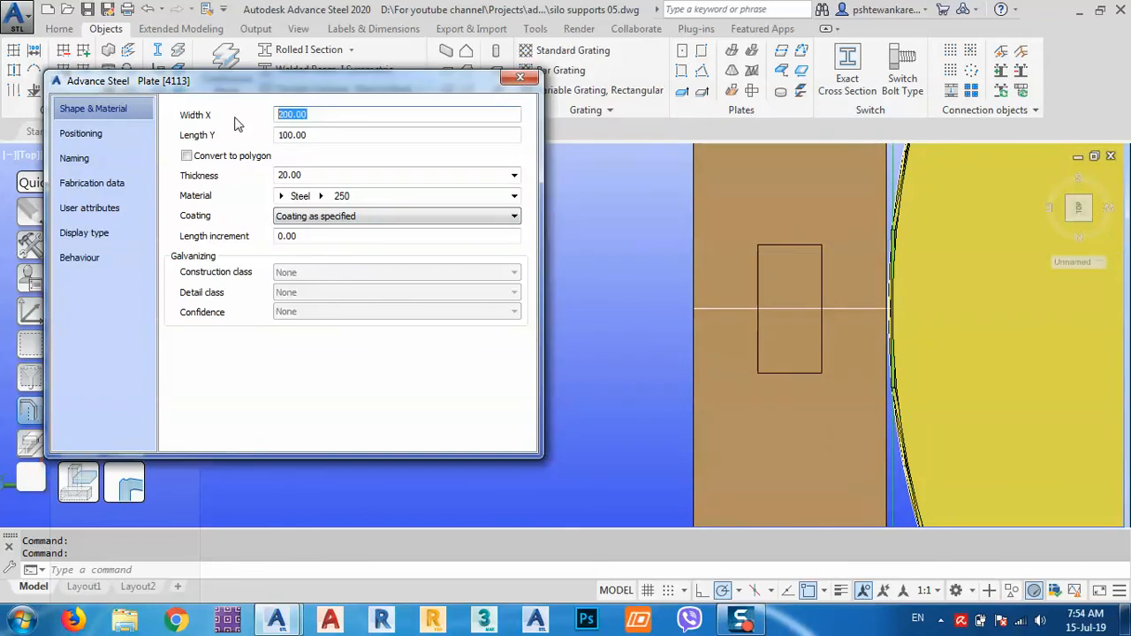
key("Return")
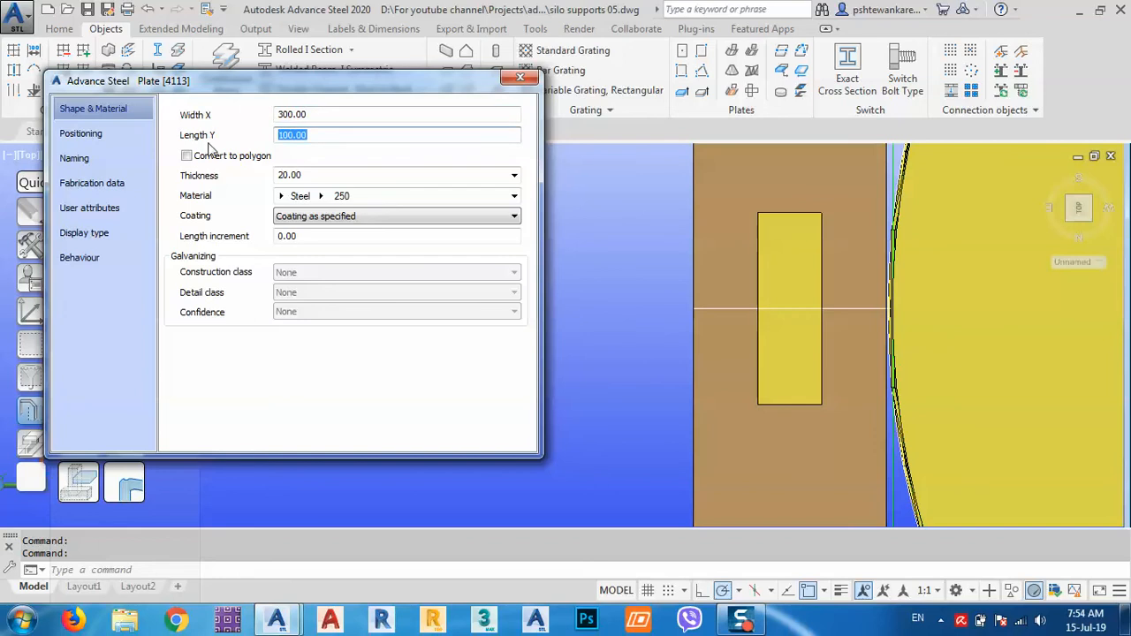
type("200")
key("Return")
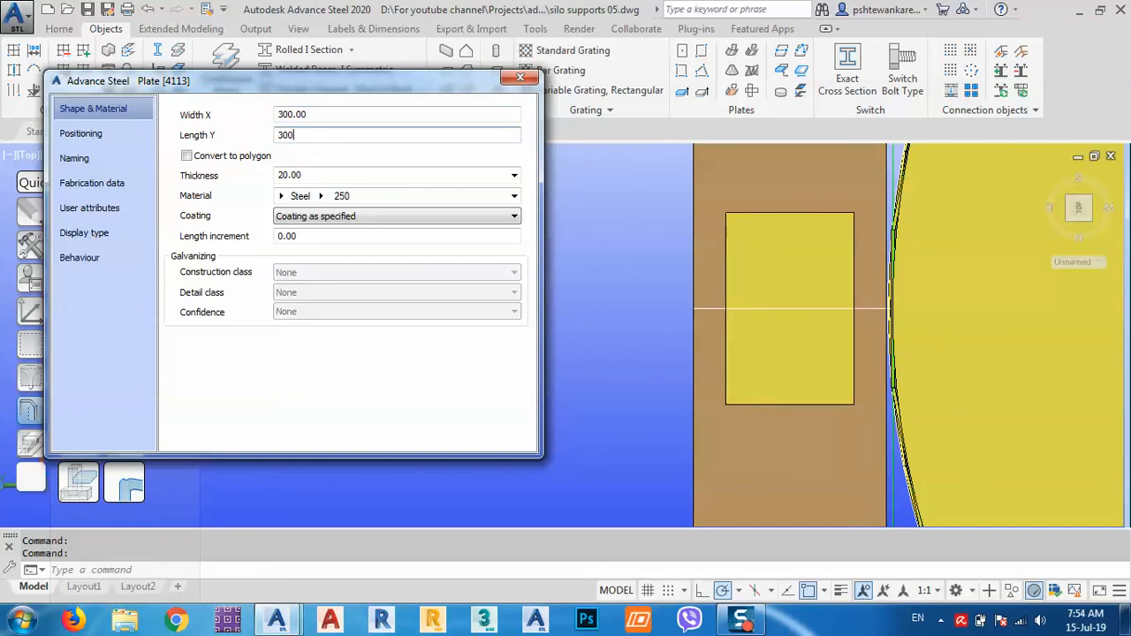
type("300")
key("Return")
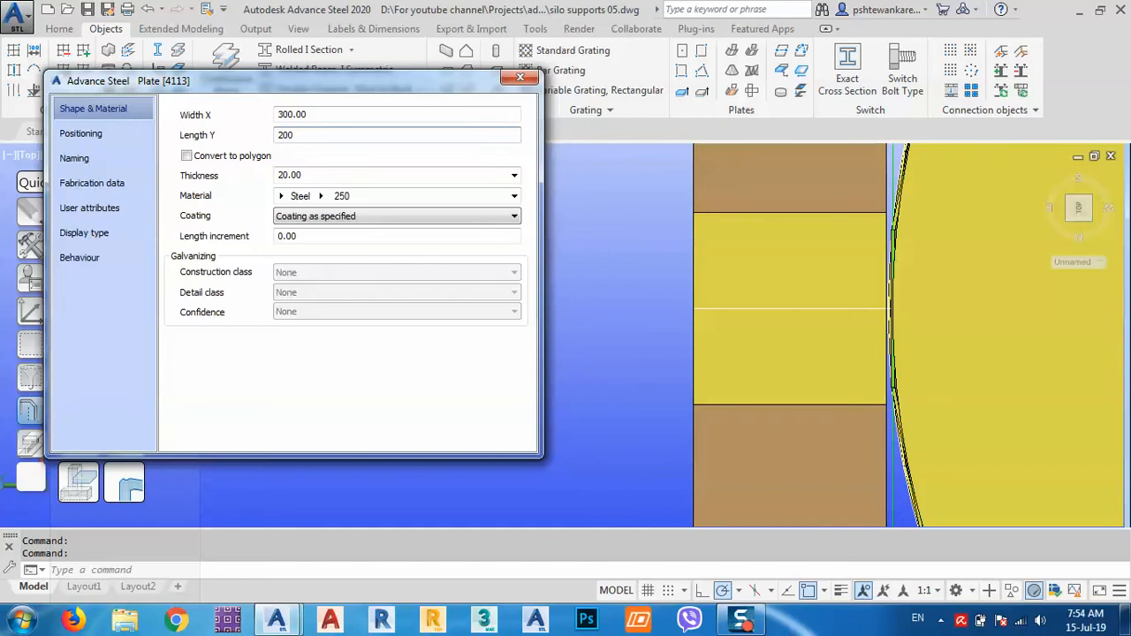
key("Return")
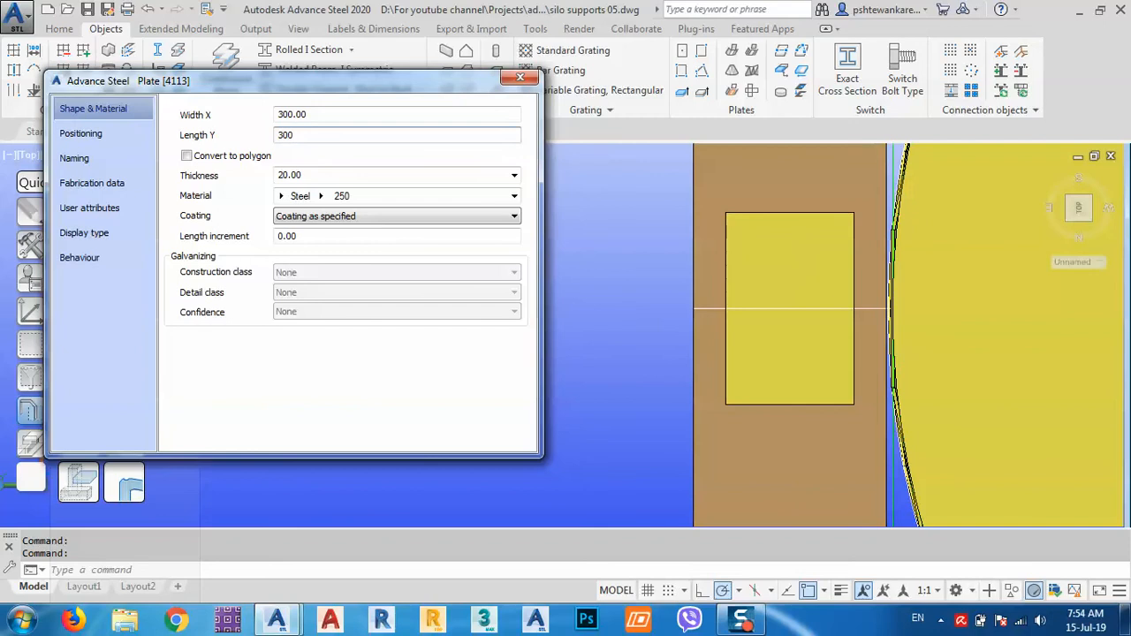
key("Return")
Change the plate's material to steel grade S355JR and close its properties
left_click(320, 196)
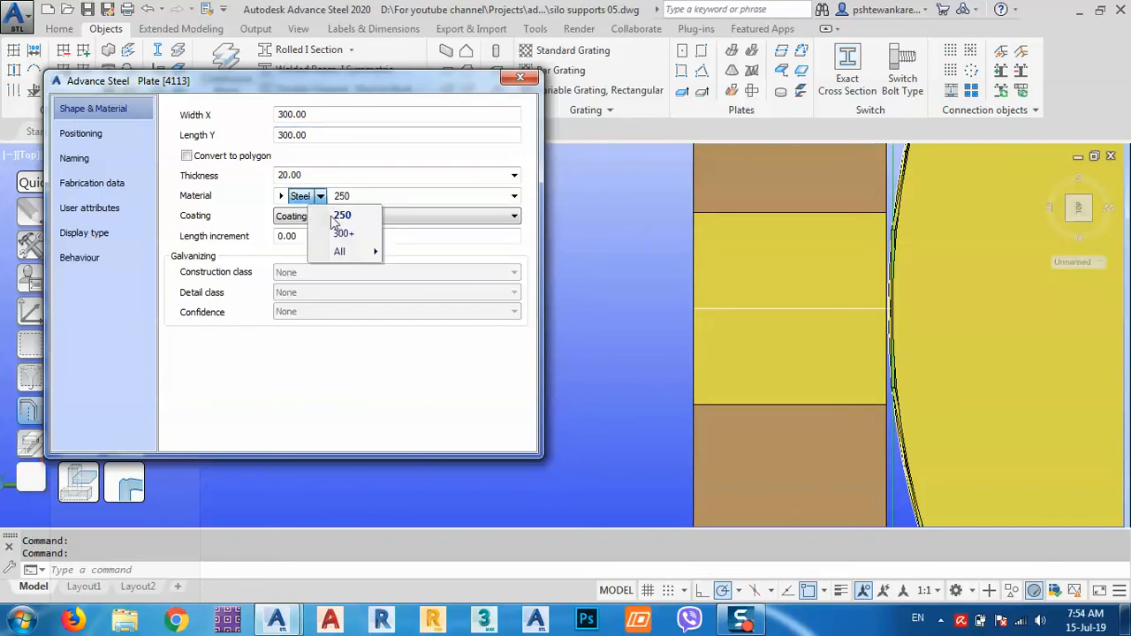
mouse_move(369, 259)
scroll(468, 265, "down", 10)
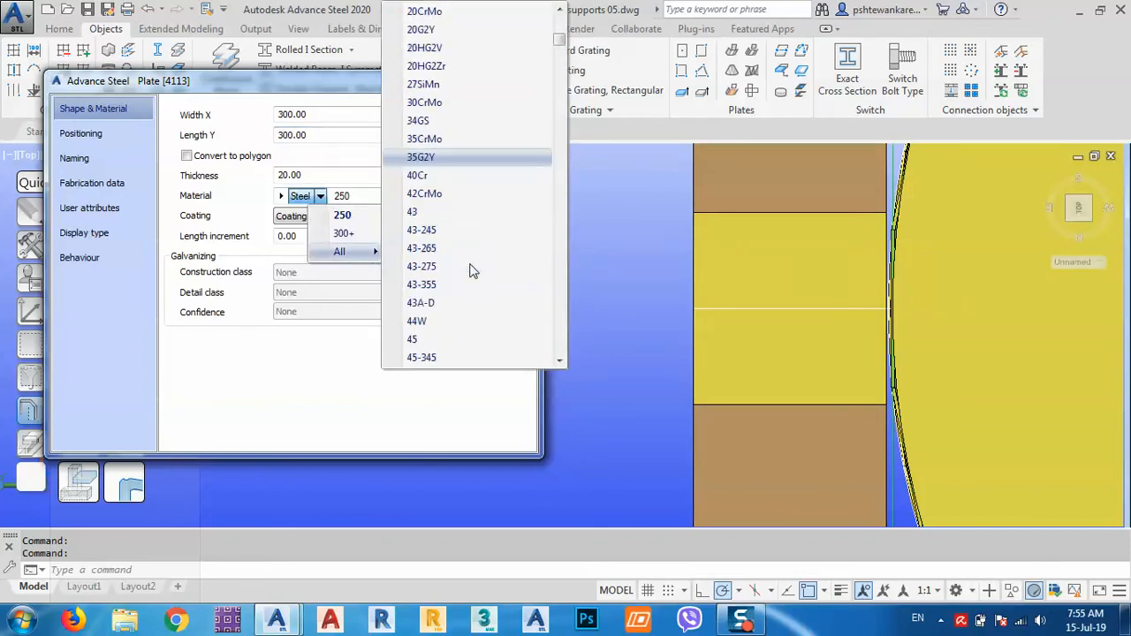
scroll(471, 270, "down", 20)
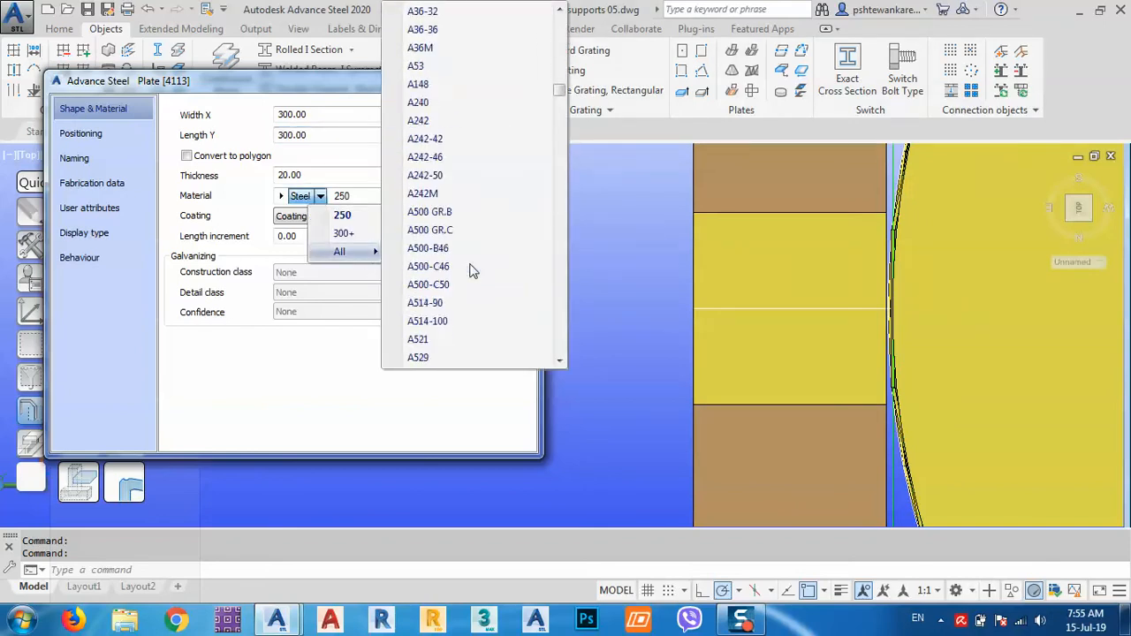
scroll(471, 270, "down", 20)
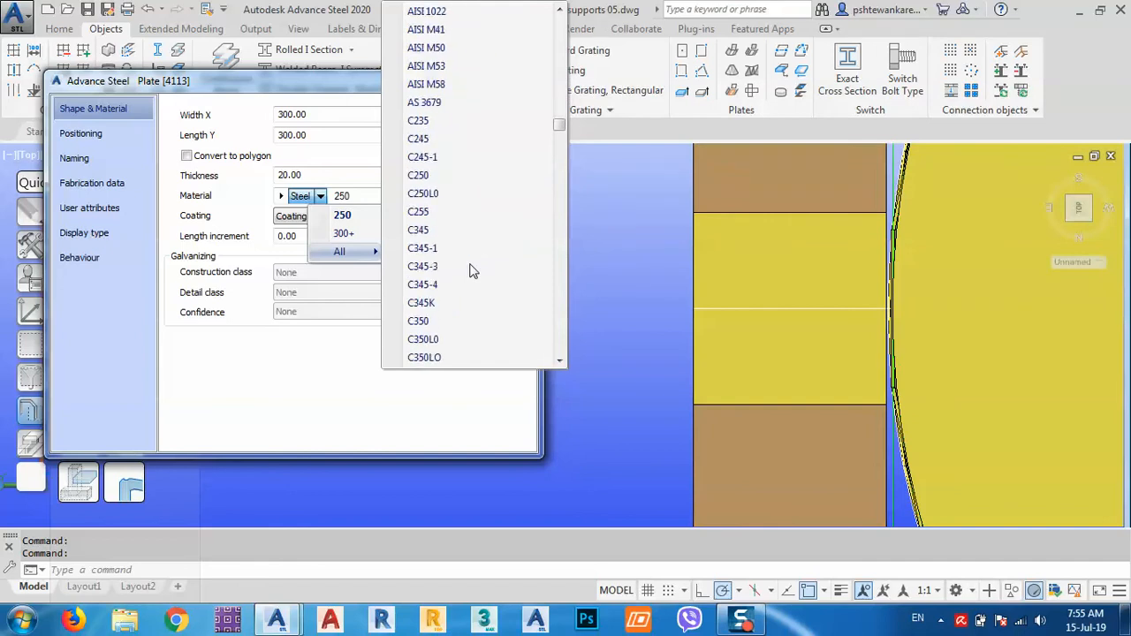
scroll(471, 270, "down", 20)
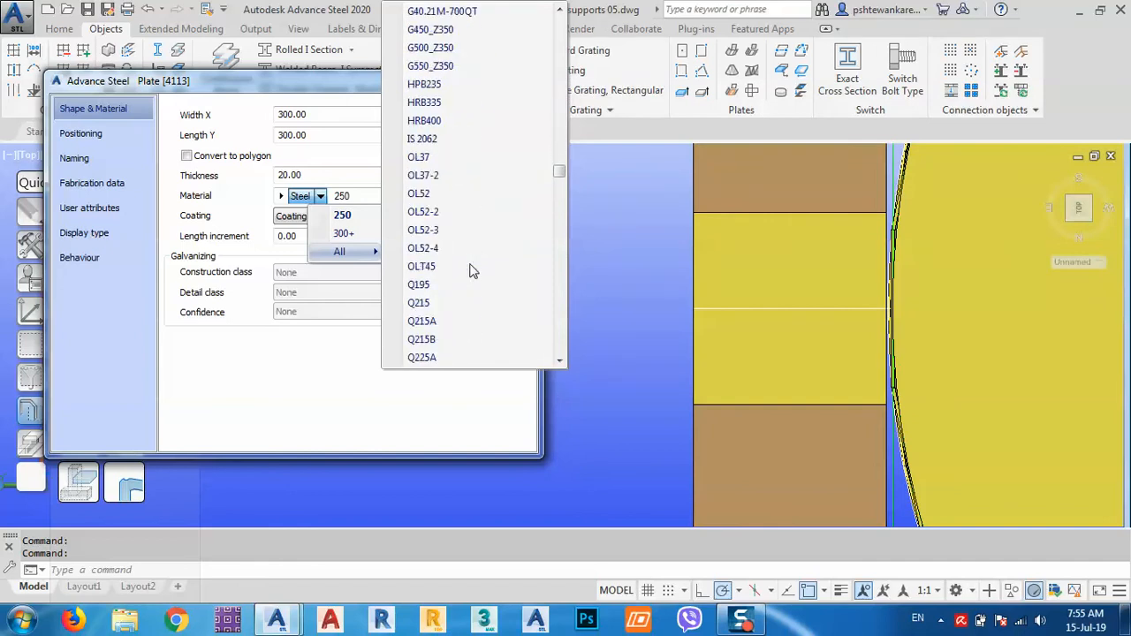
scroll(470, 270, "down", 20)
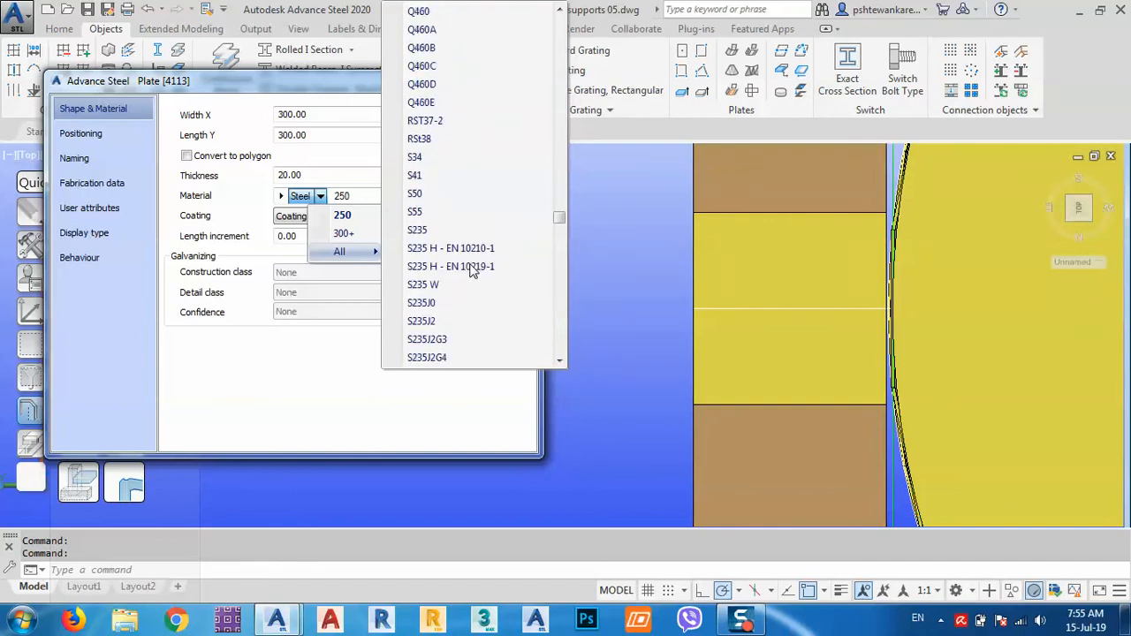
scroll(471, 270, "down", 3)
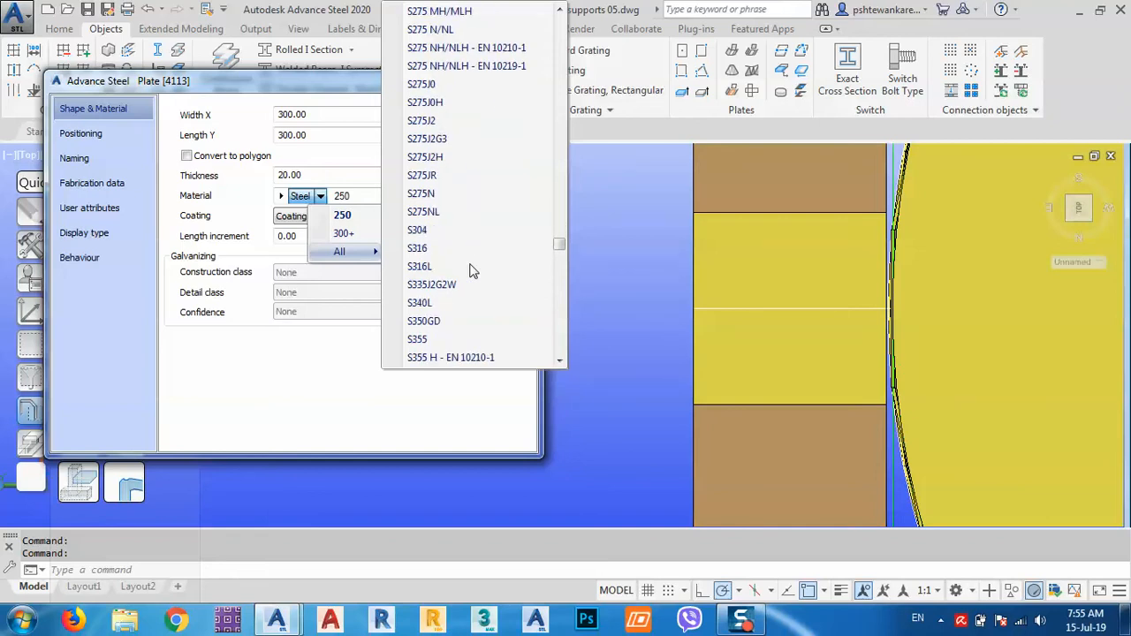
scroll(471, 270, "down", 2)
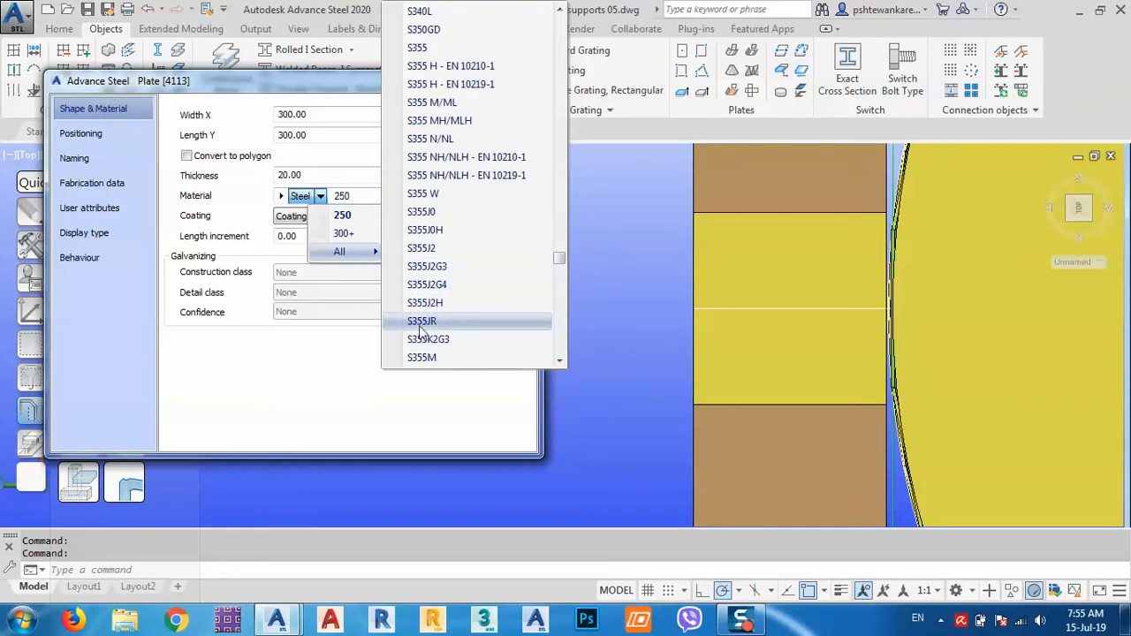
left_click(433, 321)
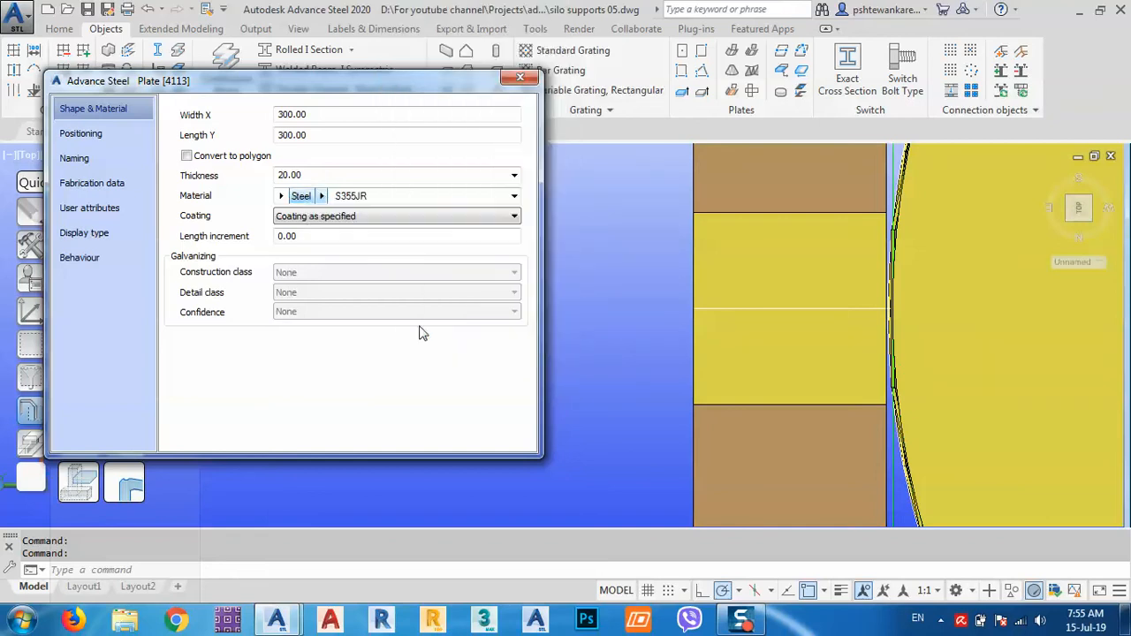
left_click(519, 81)
Examine the plate's vertical position against the beam's top flange from an oblique 3D view
scroll(487, 278, "down", 4)
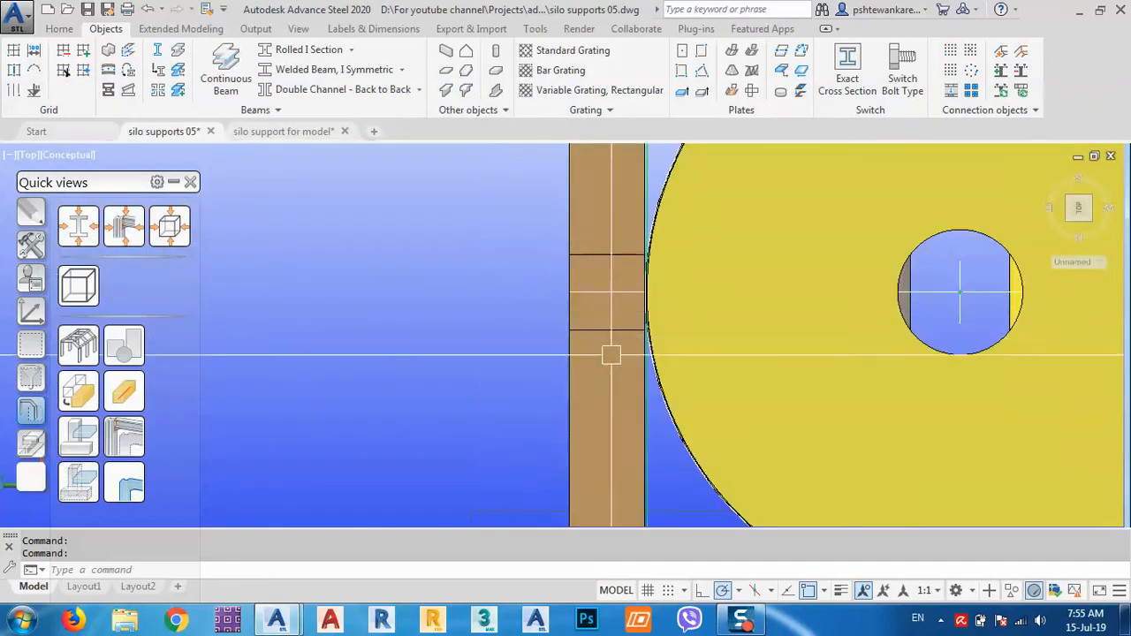
middle_click_drag(612, 355, 652, 321, "shift")
middle_click_drag(610, 411, 640, 291)
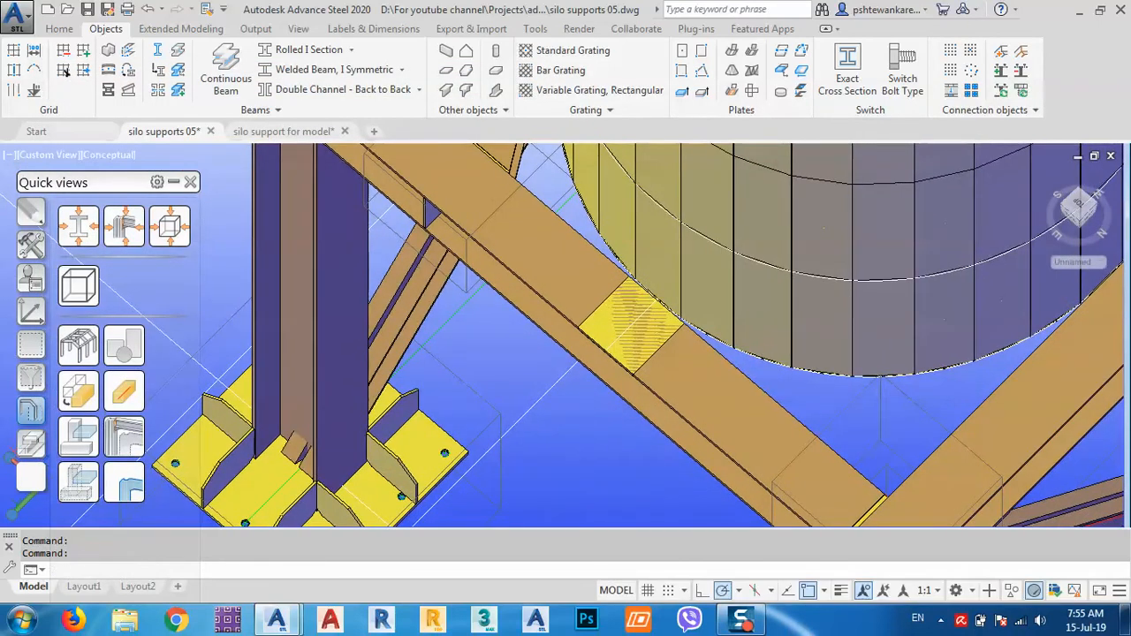
scroll(621, 377, "up", 2)
middle_click_drag(621, 376, 635, 303, "shift")
scroll(612, 383, "down", 5)
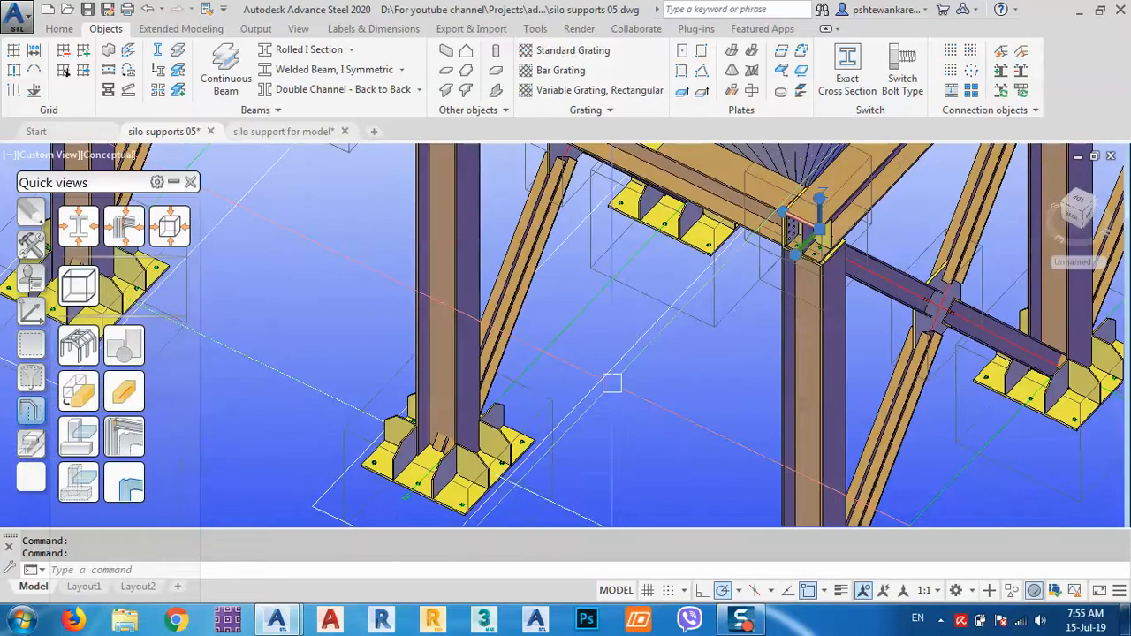
scroll(612, 383, "down", 5)
scroll(616, 372, "up", 10)
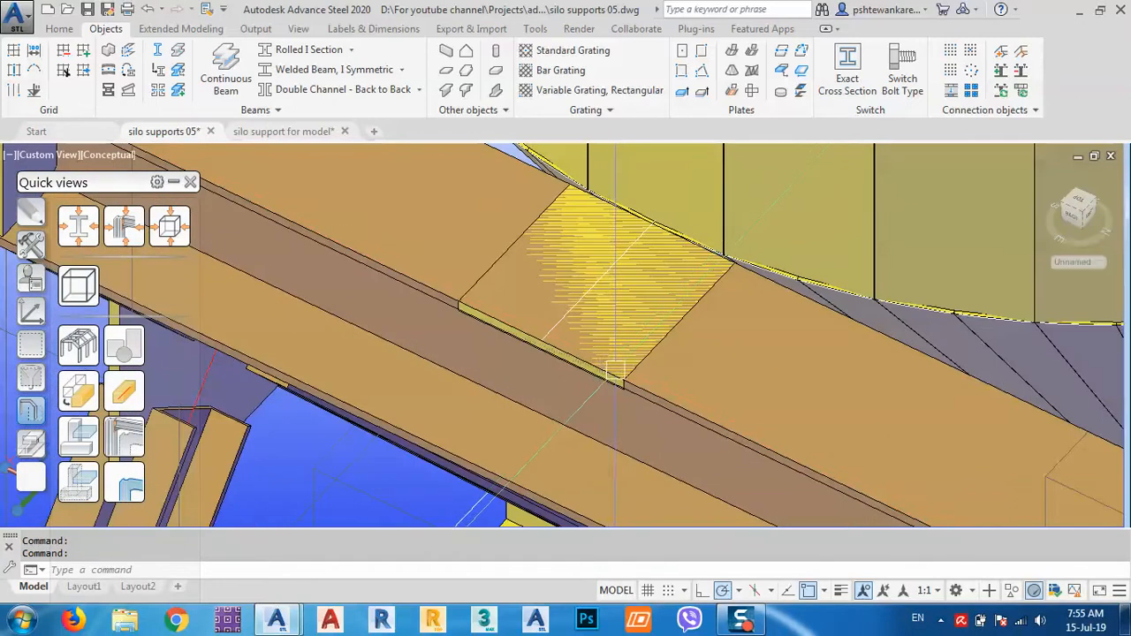
scroll(611, 373, "up", 3)
scroll(622, 419, "up", 5)
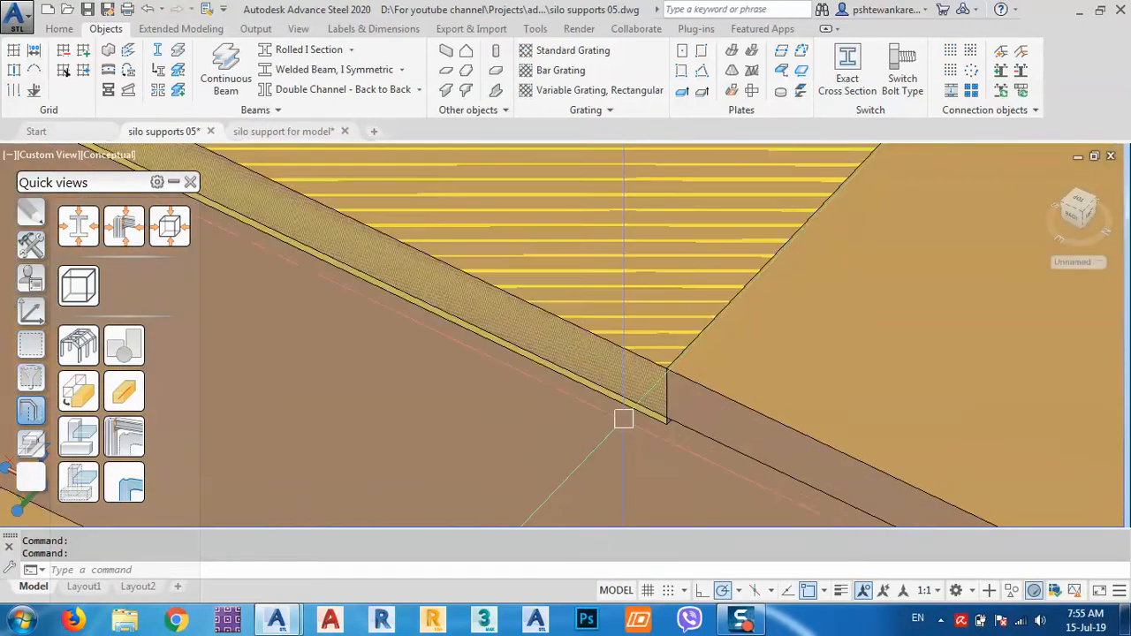
Move the plate up 20 along the Z axis relative to the beam's top flange
left_click(677, 416)
scroll(676, 414, "down", 8)
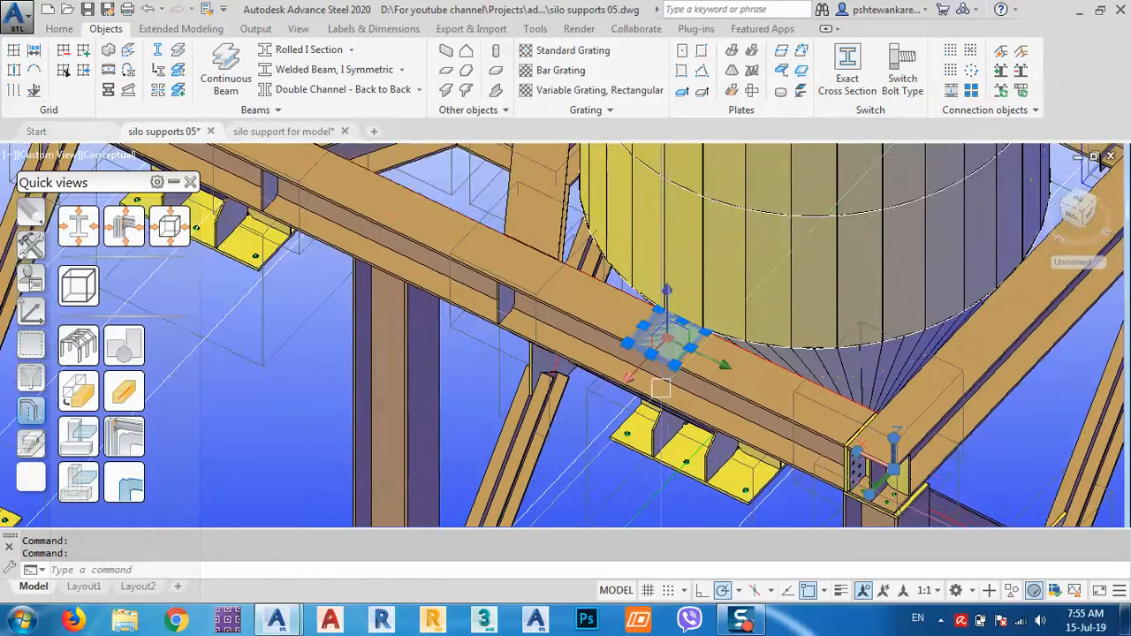
middle_click_drag(649, 420, 571, 332)
middle_click_drag(549, 448, 557, 453)
type("m")
key("Return")
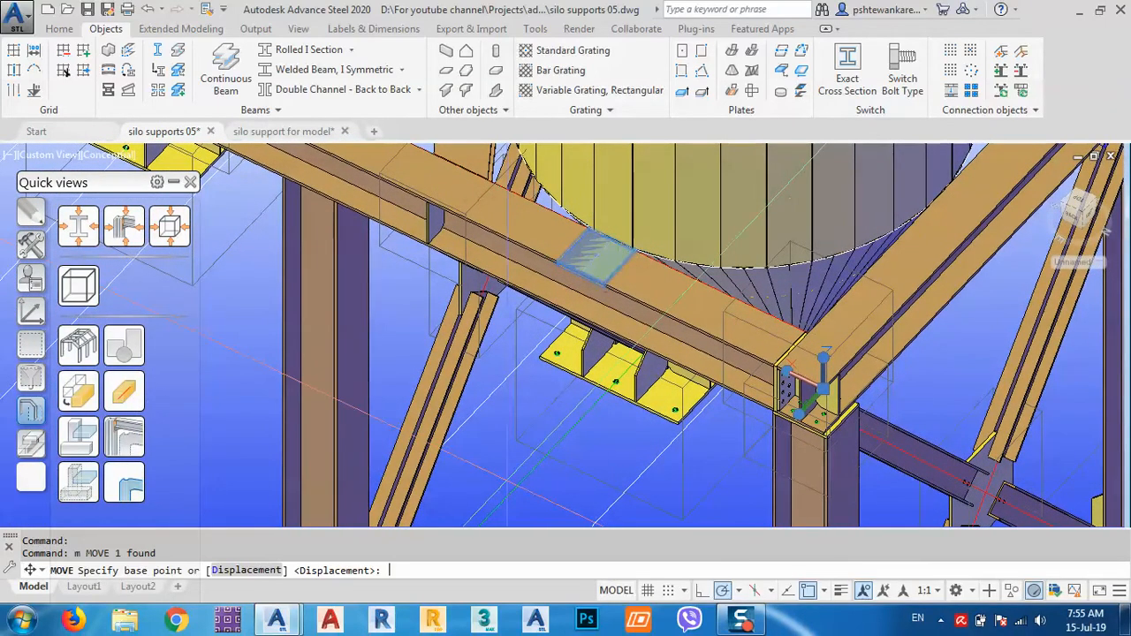
left_click(496, 460)
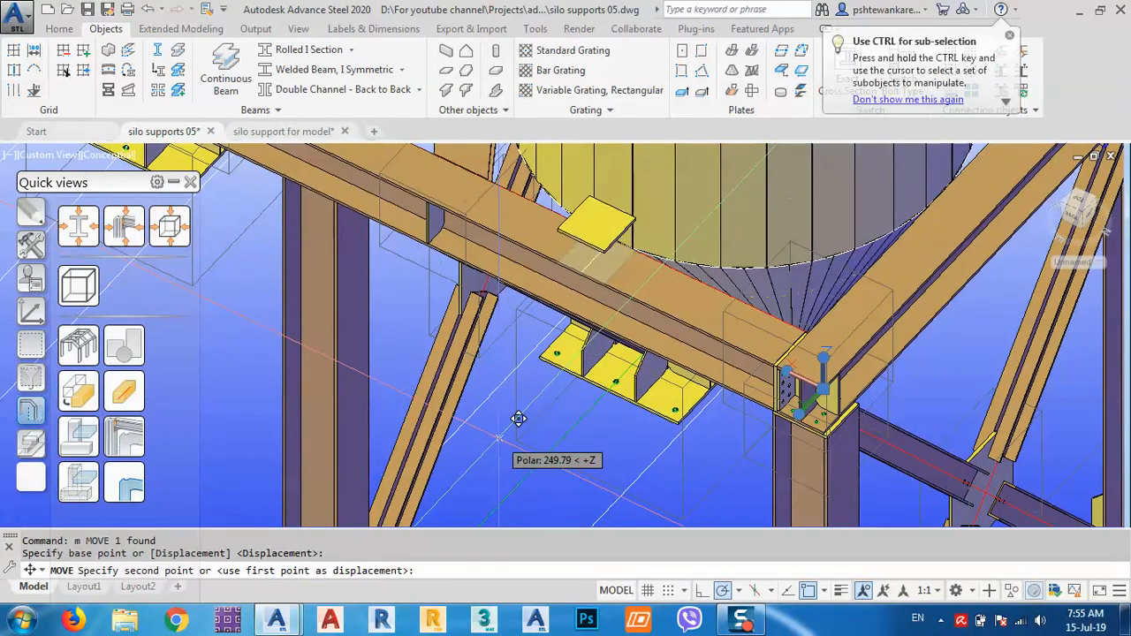
key("Return")
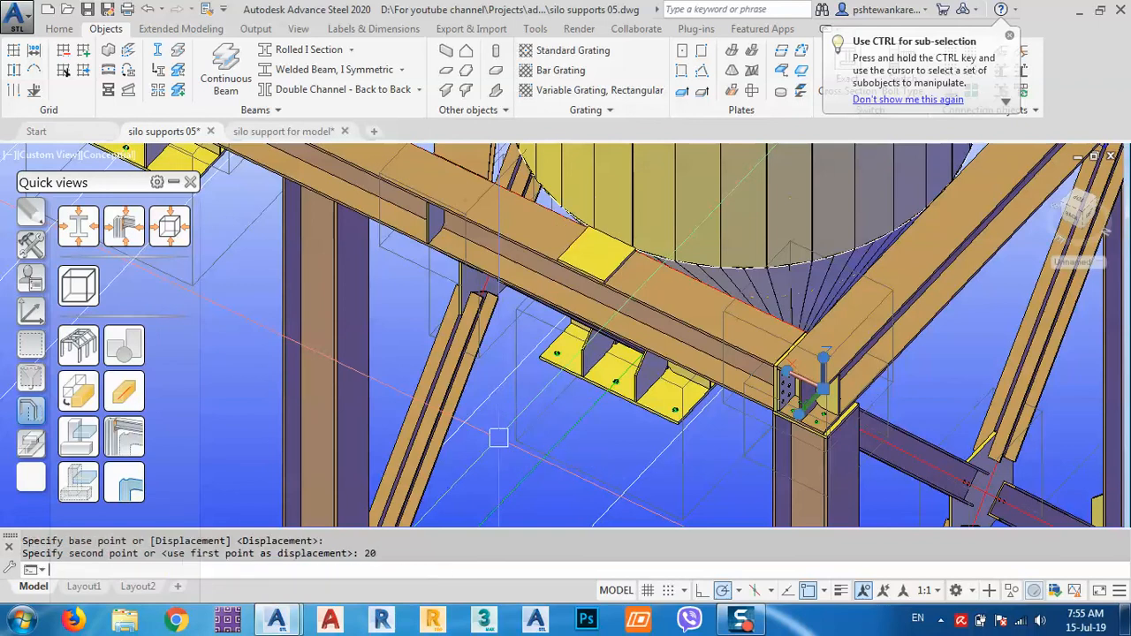
scroll(593, 286, "up", 5)
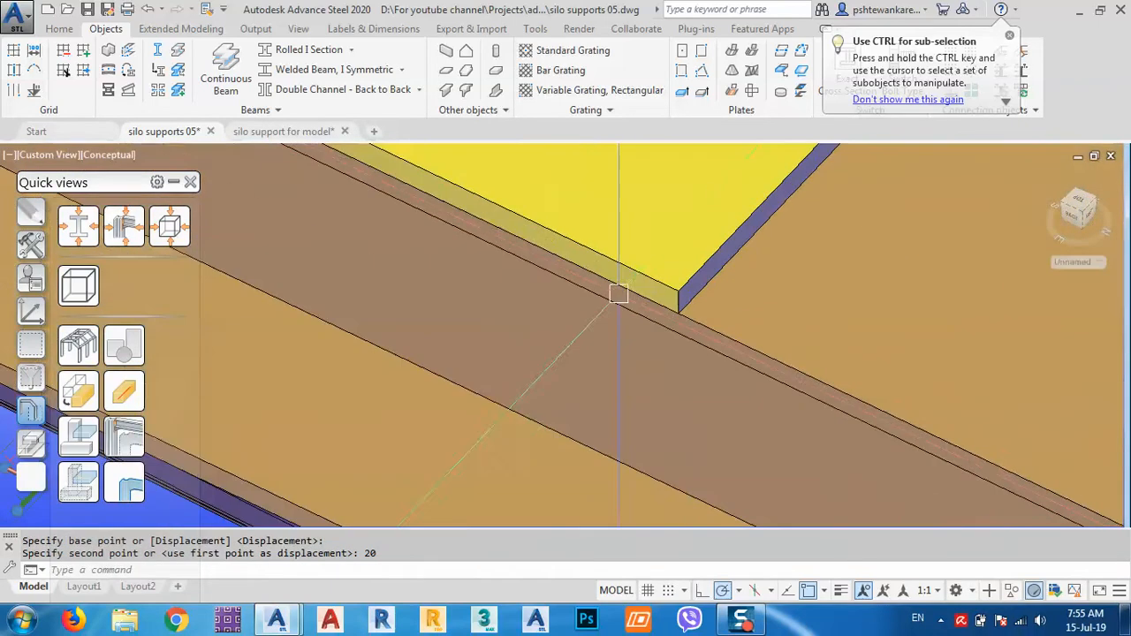
Copy the bearing plate from the beam's top flange to a free spot beside the beam
scroll(672, 349, "down", 5)
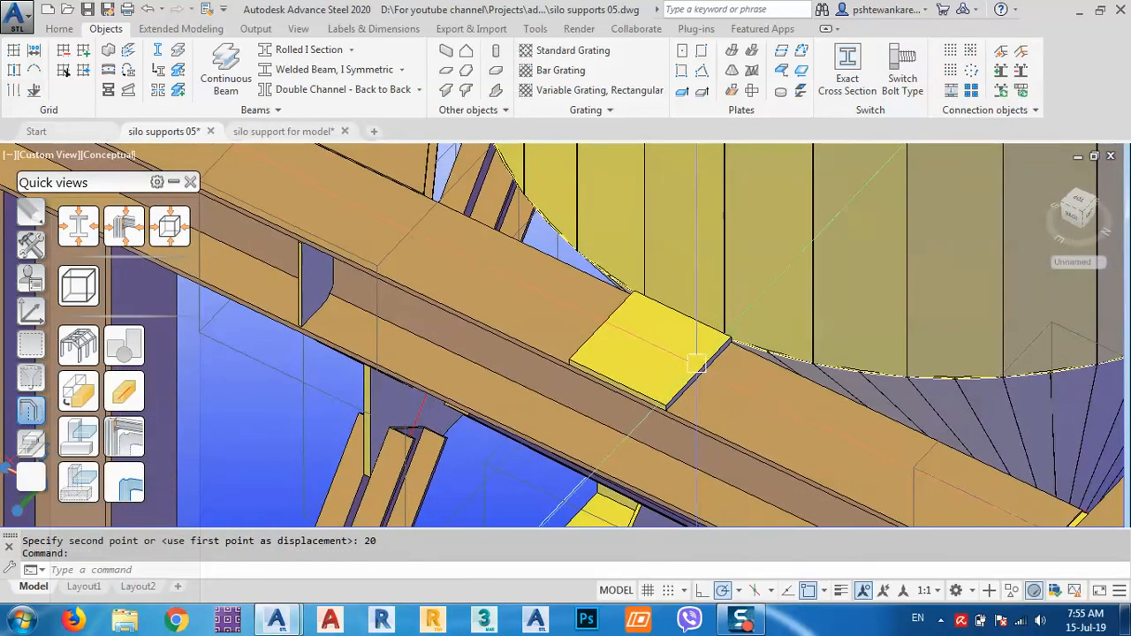
left_click(697, 363)
scroll(722, 318, "down", 4)
middle_click_drag(674, 458, 671, 433)
type("co")
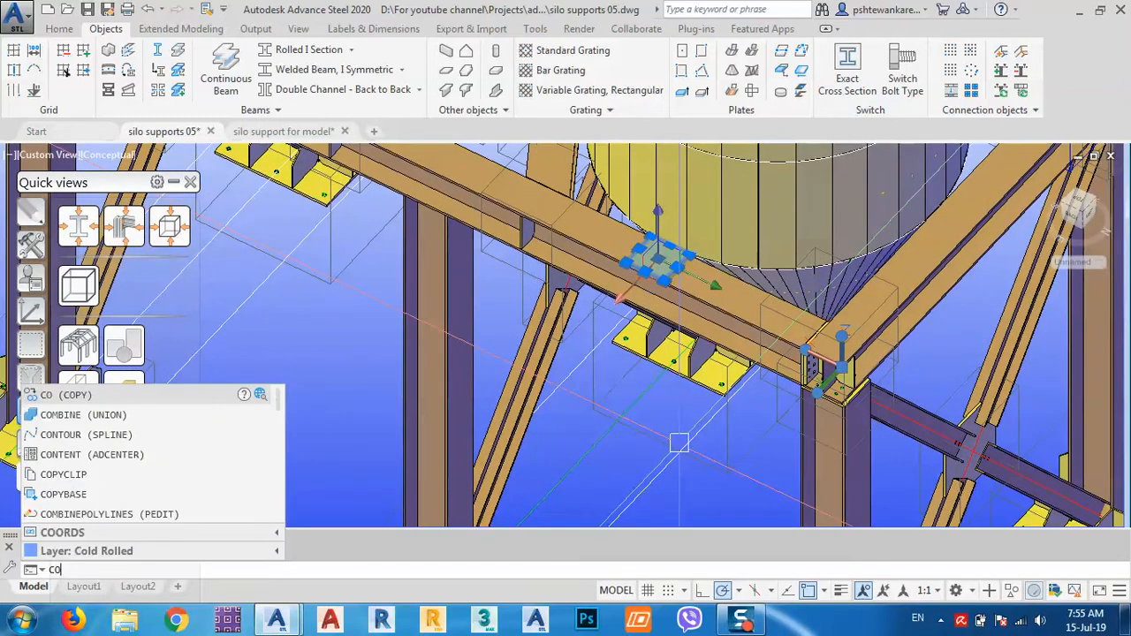
key("Return")
left_click(681, 403)
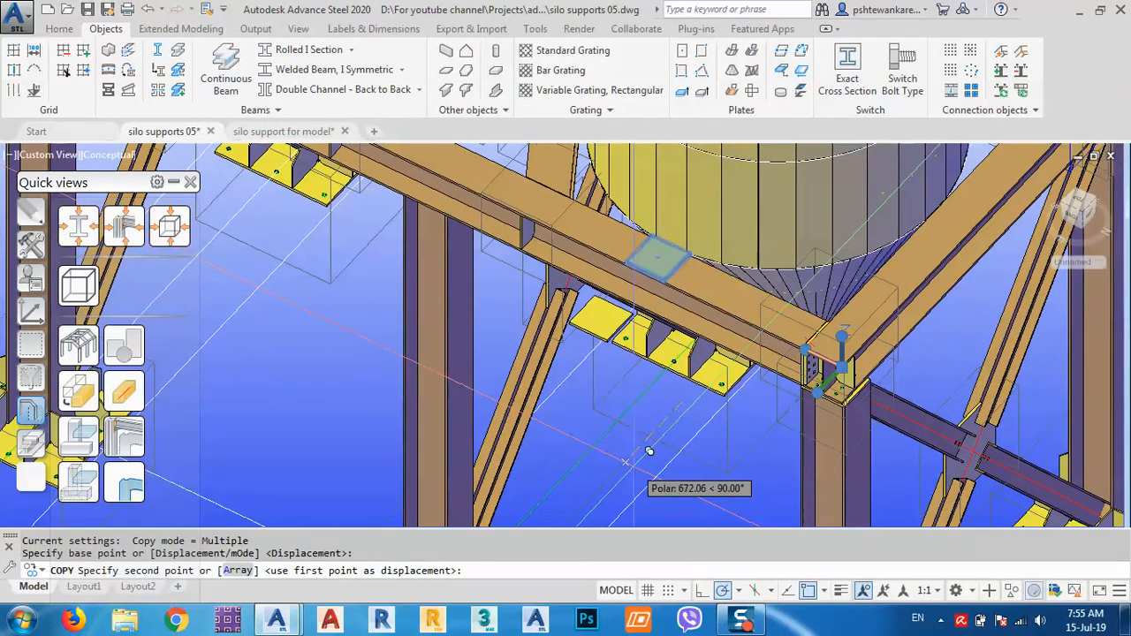
left_click(634, 463)
key("Escape")
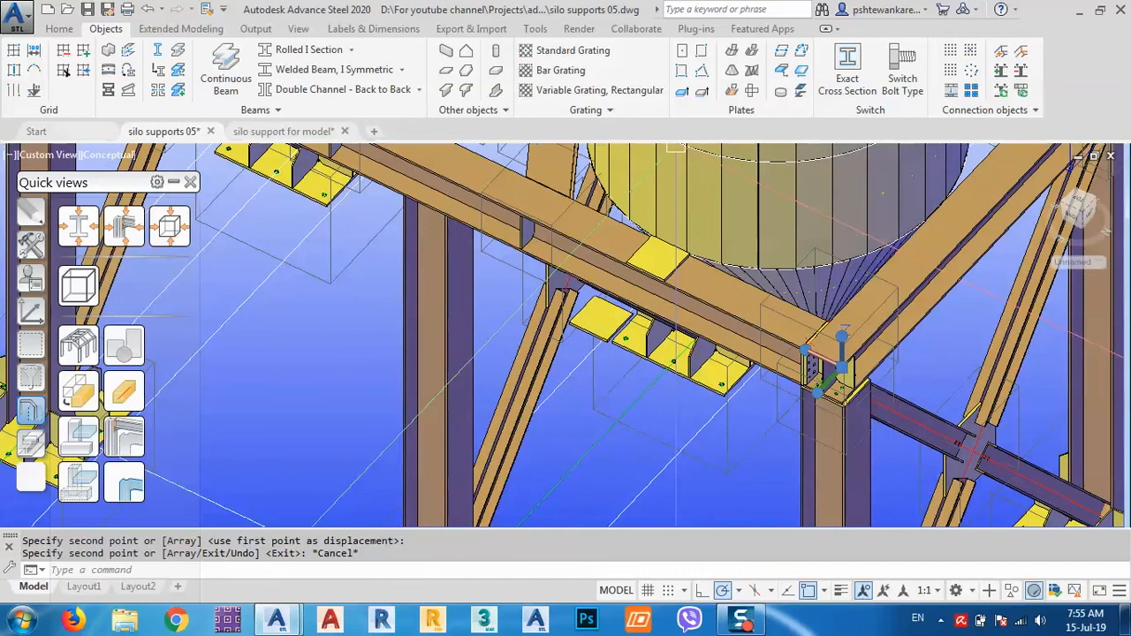
Try to create a folded plate connection starting from the bearing plate's edge in the shaded view
left_click(751, 55)
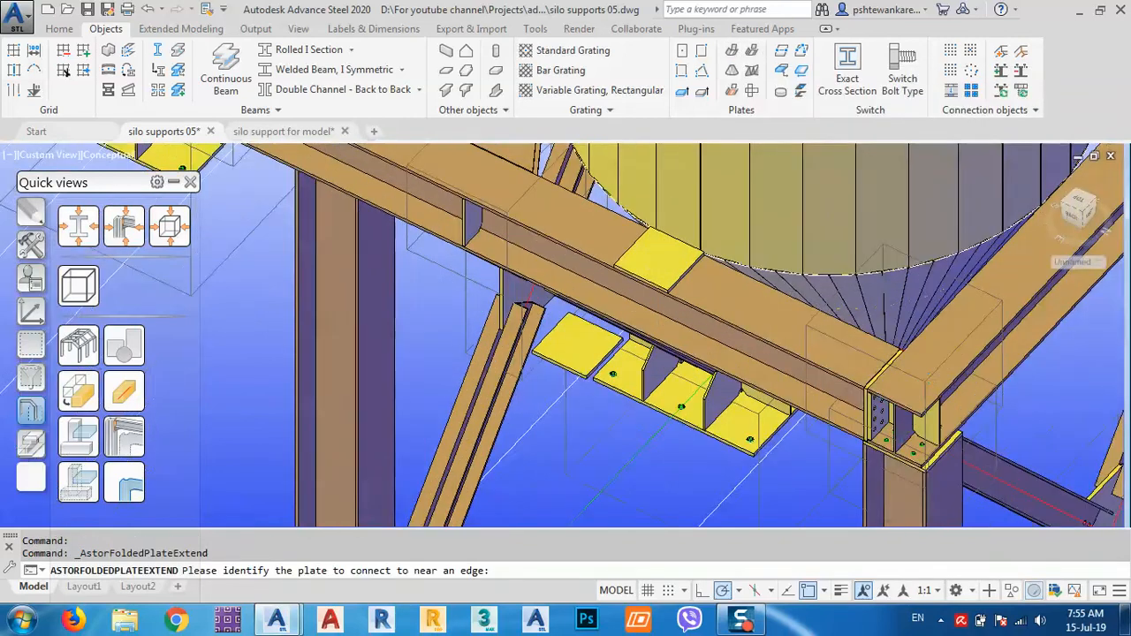
scroll(656, 274, "up", 3)
left_click(655, 274)
left_click(684, 288)
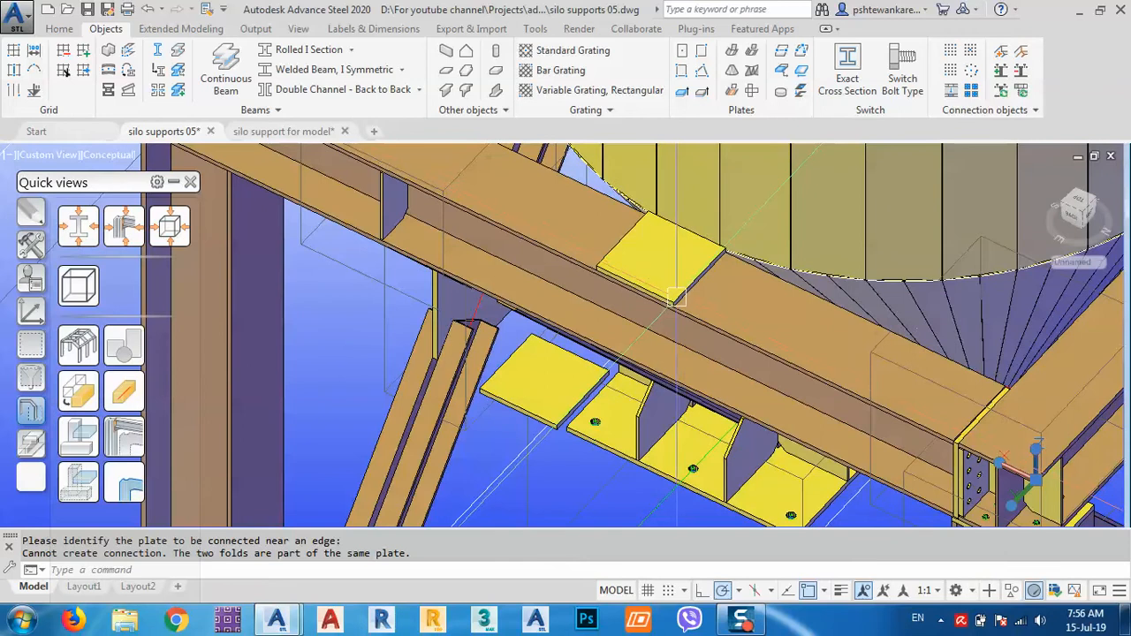
scroll(672, 300, "up", 2)
left_click(749, 55)
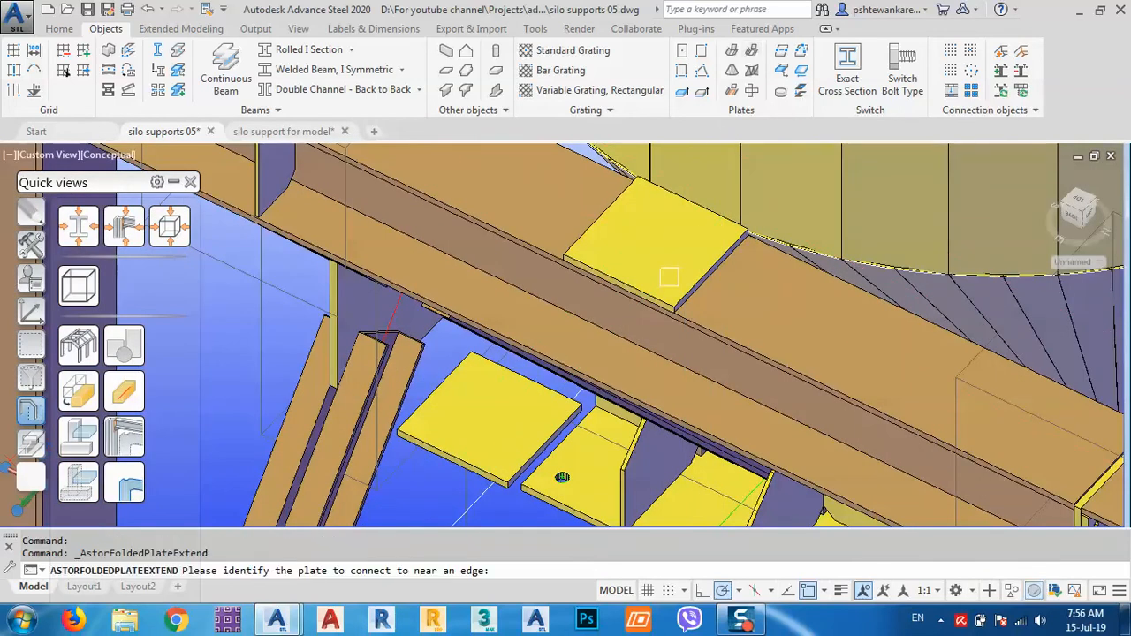
scroll(674, 302, "up", 5)
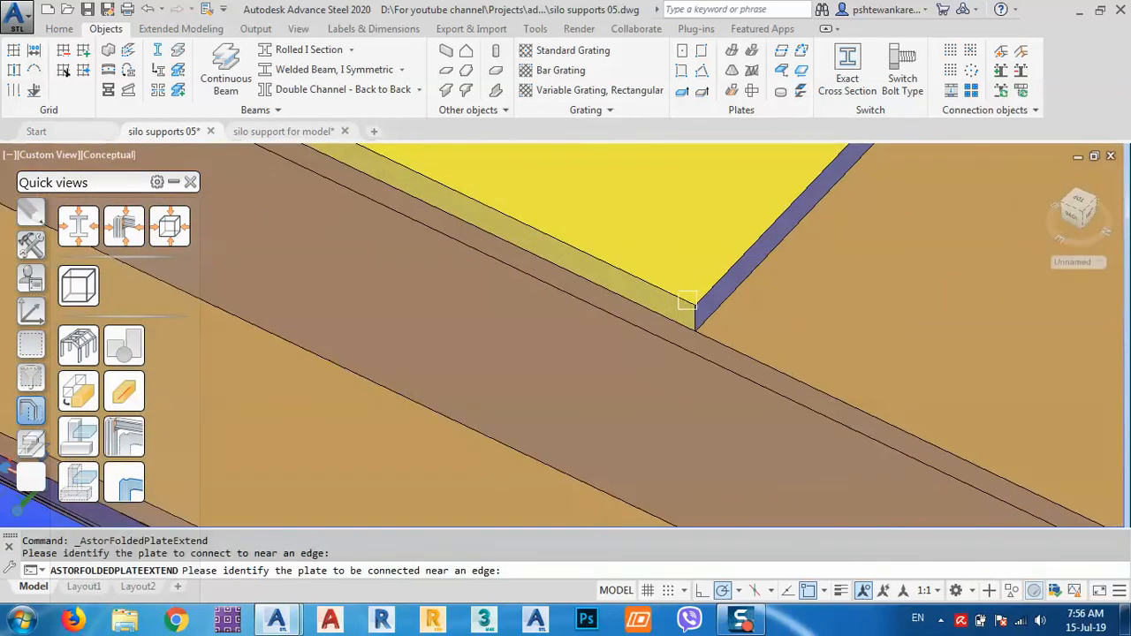
left_click(692, 305)
scroll(692, 305, "down", 3)
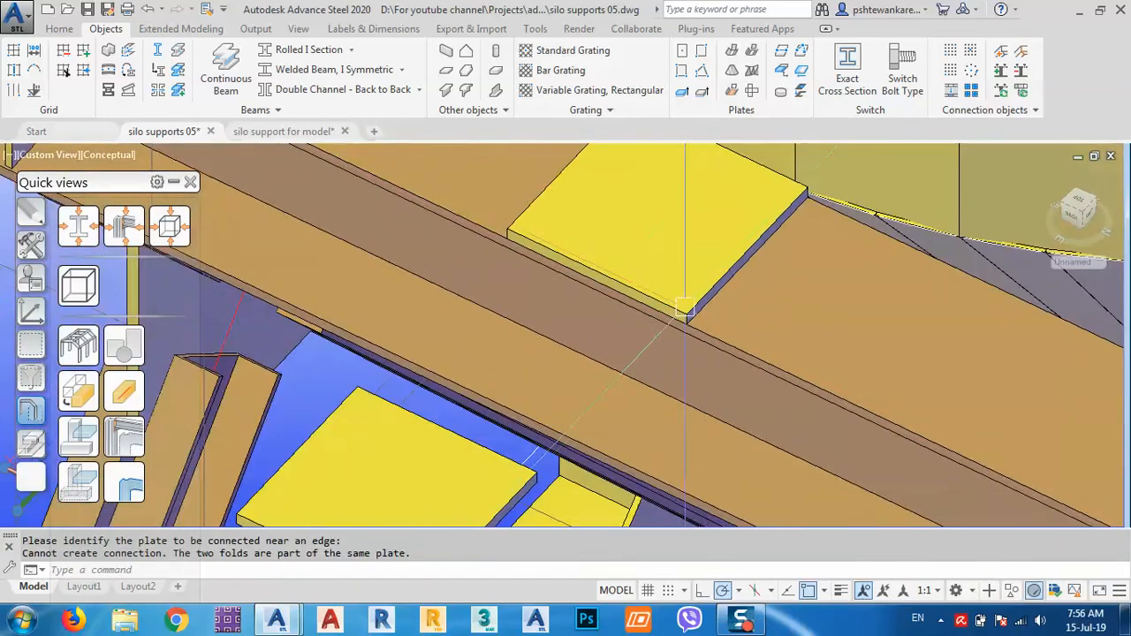
Switch the visual style to 2D Wireframe and locate the bearing plate's silo-side edge
scroll(732, 311, "up", 3)
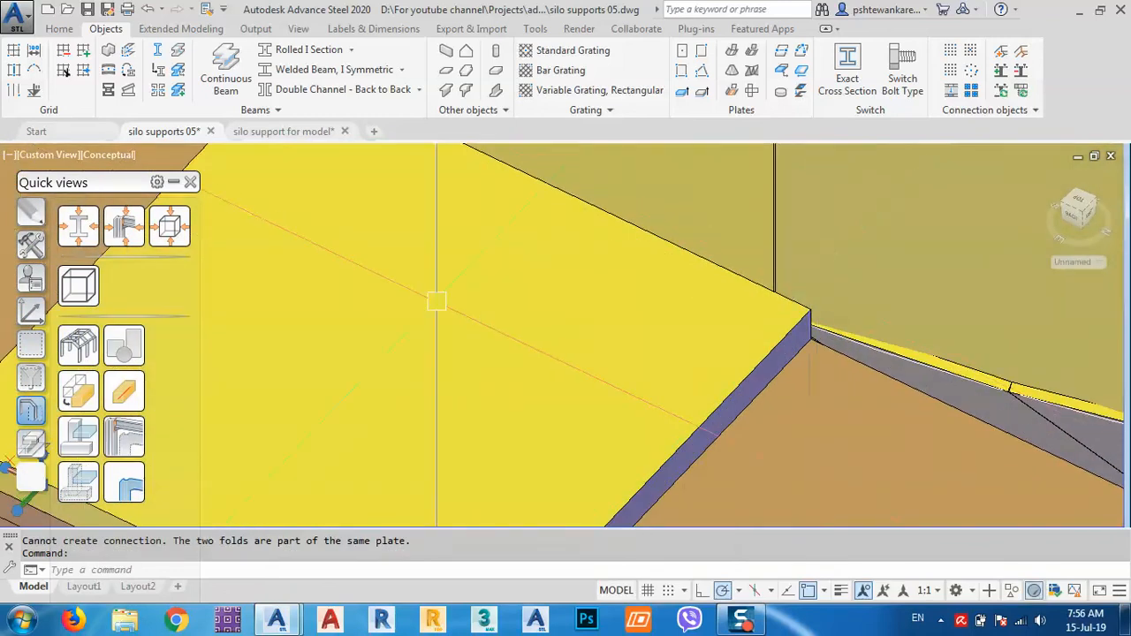
left_click(107, 155)
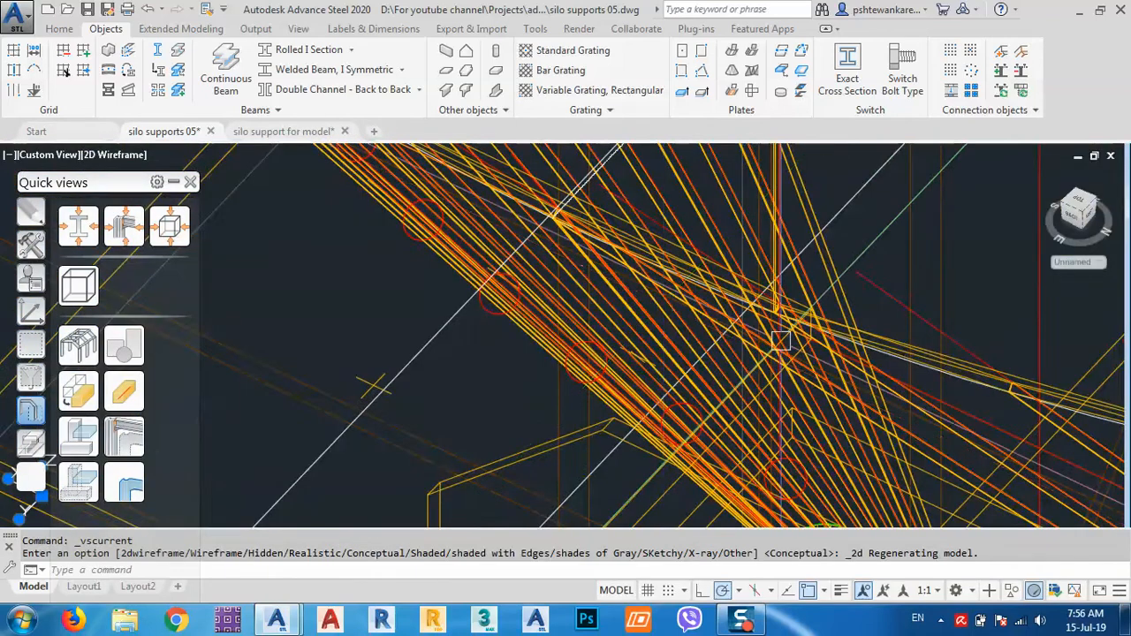
scroll(765, 319, "down", 6)
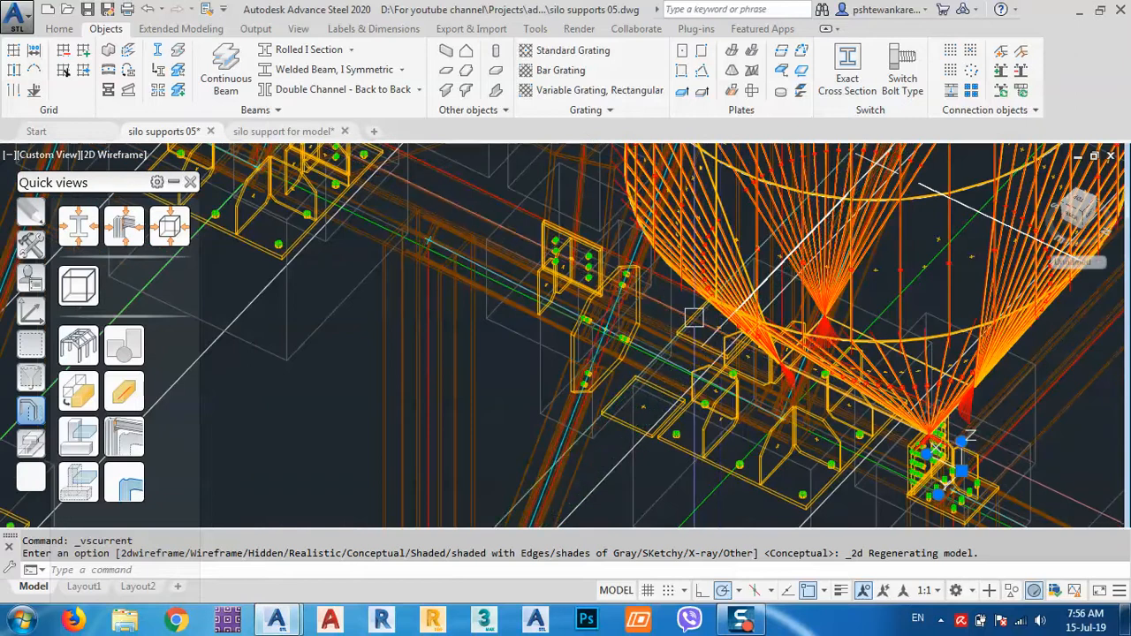
scroll(582, 337, "up", 4)
left_click(601, 303)
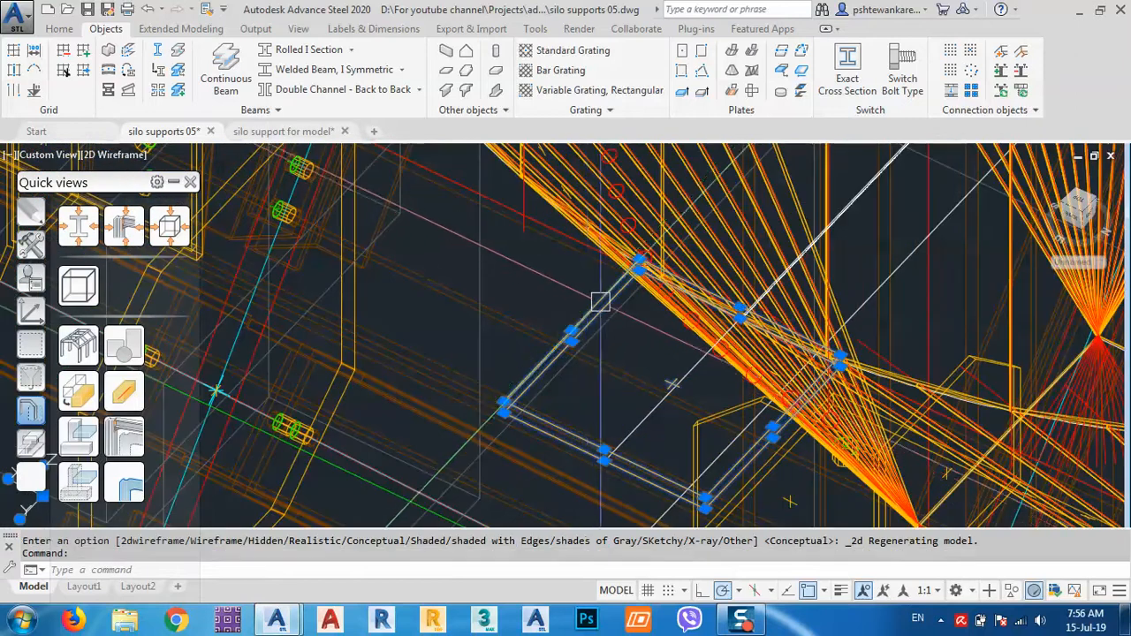
scroll(811, 348, "up", 4)
key("Escape")
scroll(833, 324, "up", 4)
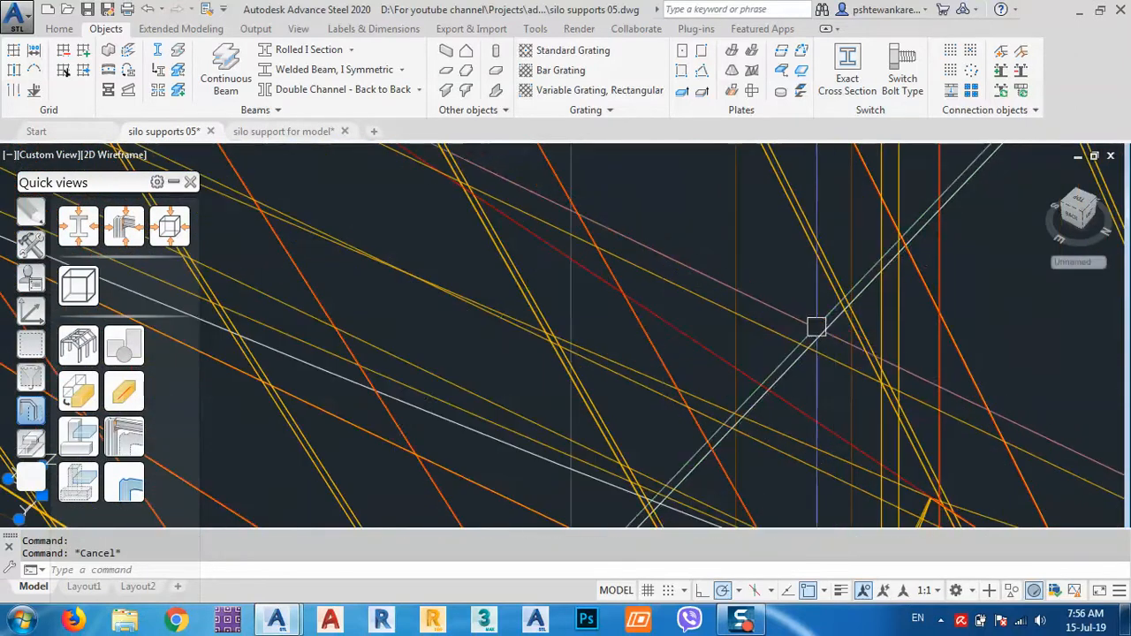
Join the copied plate to the bearing plate's silo-side edge as a folded plate with a 90° angle
left_click(750, 52)
left_click(770, 333)
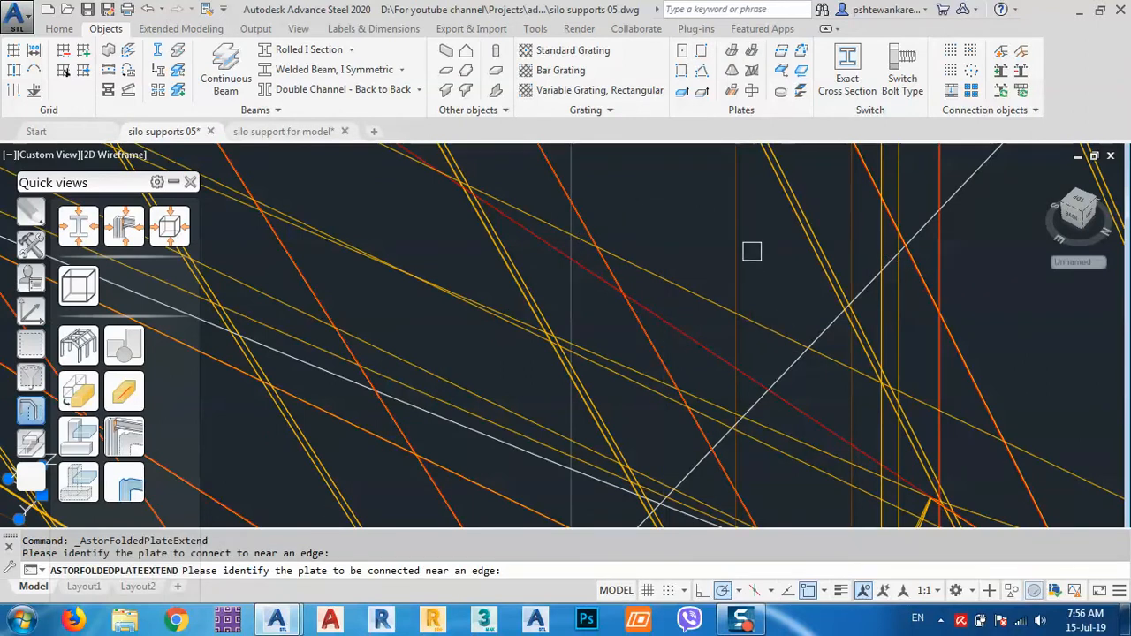
scroll(752, 252, "down", 5)
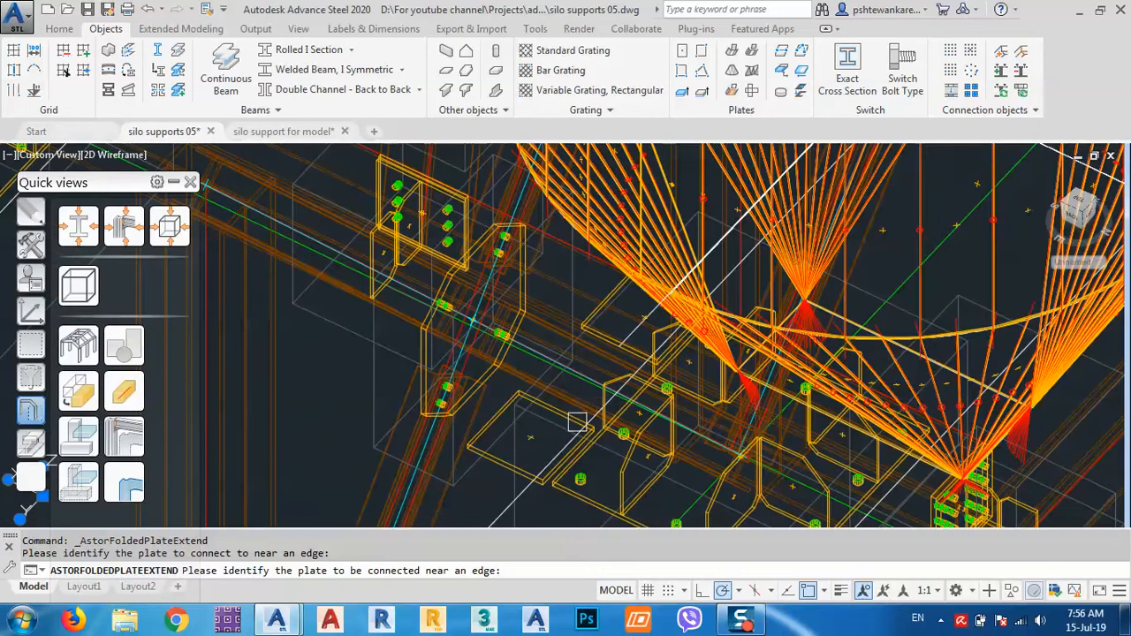
scroll(577, 421, "up", 6)
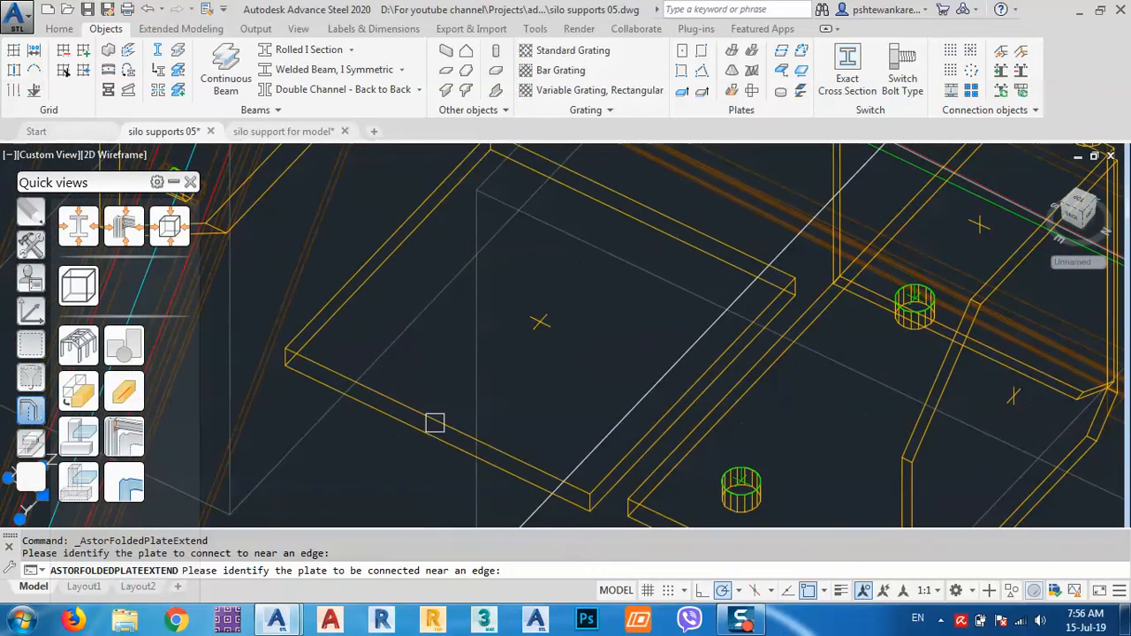
left_click(435, 423)
scroll(434, 423, "down", 5)
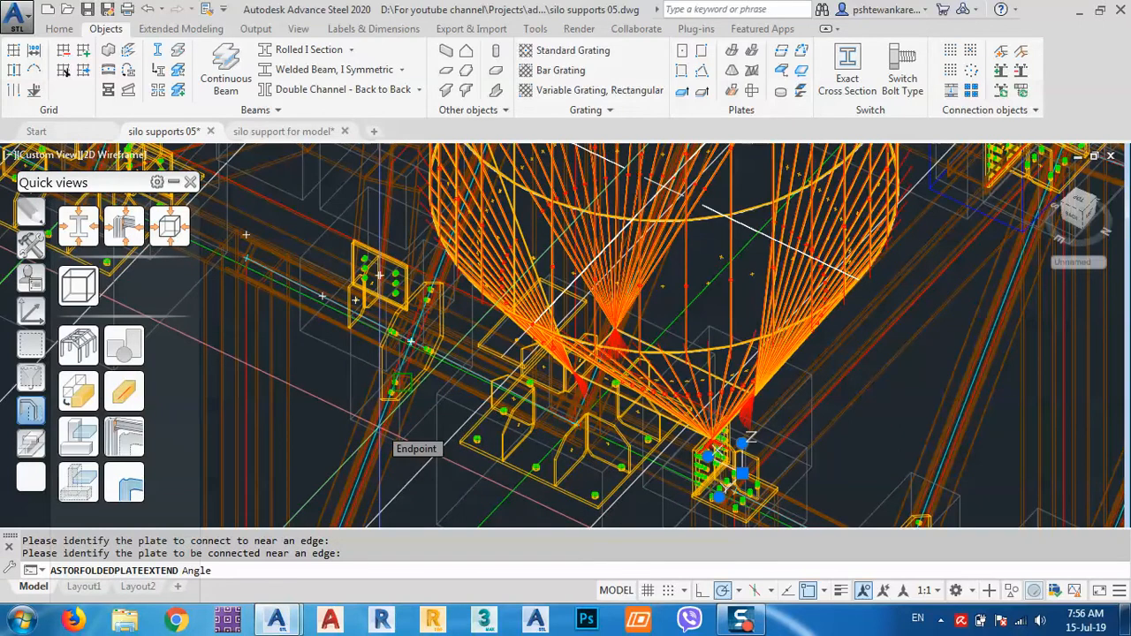
type("90")
key("Return")
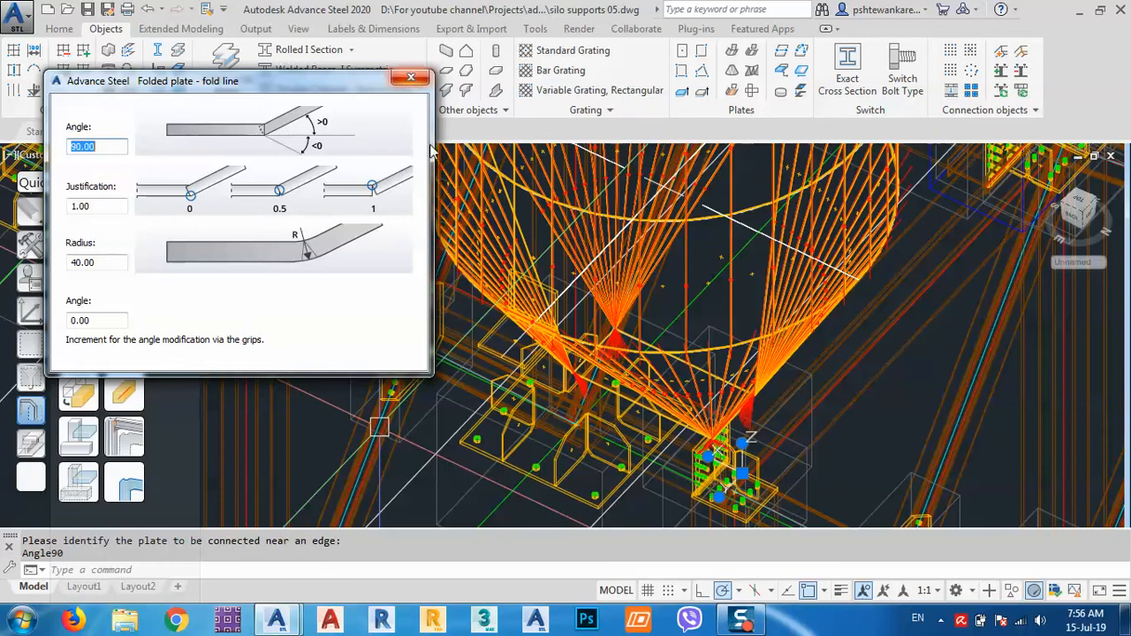
left_click(422, 80)
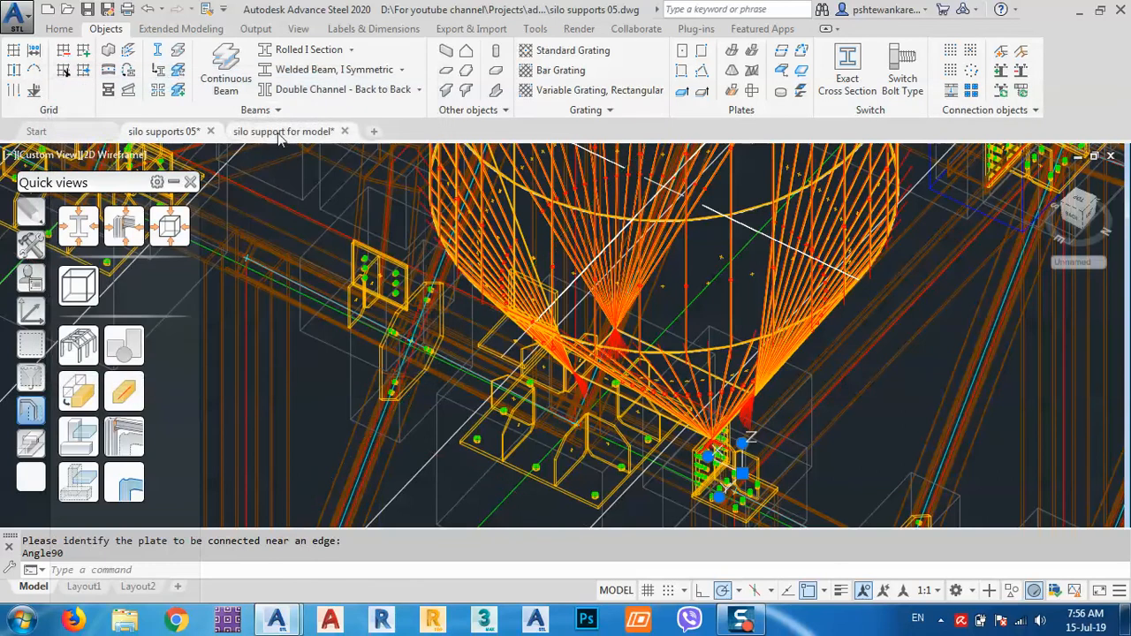
Restore the Conceptual visual style and examine the folded plate against the silo wall
left_click(128, 157)
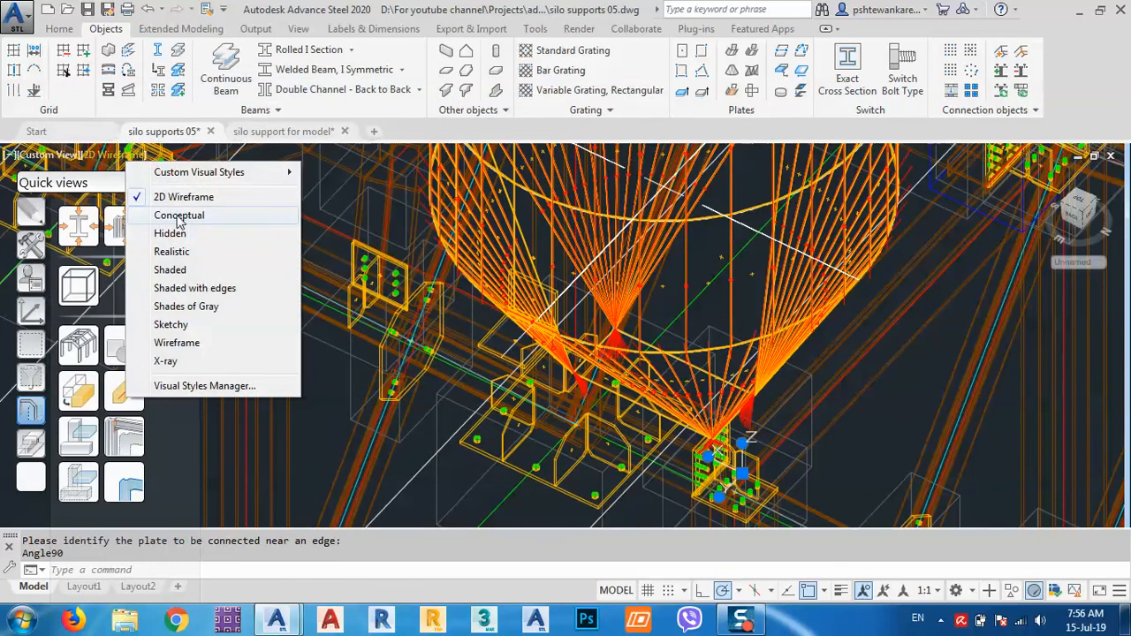
left_click(178, 217)
scroll(565, 361, "up", 5)
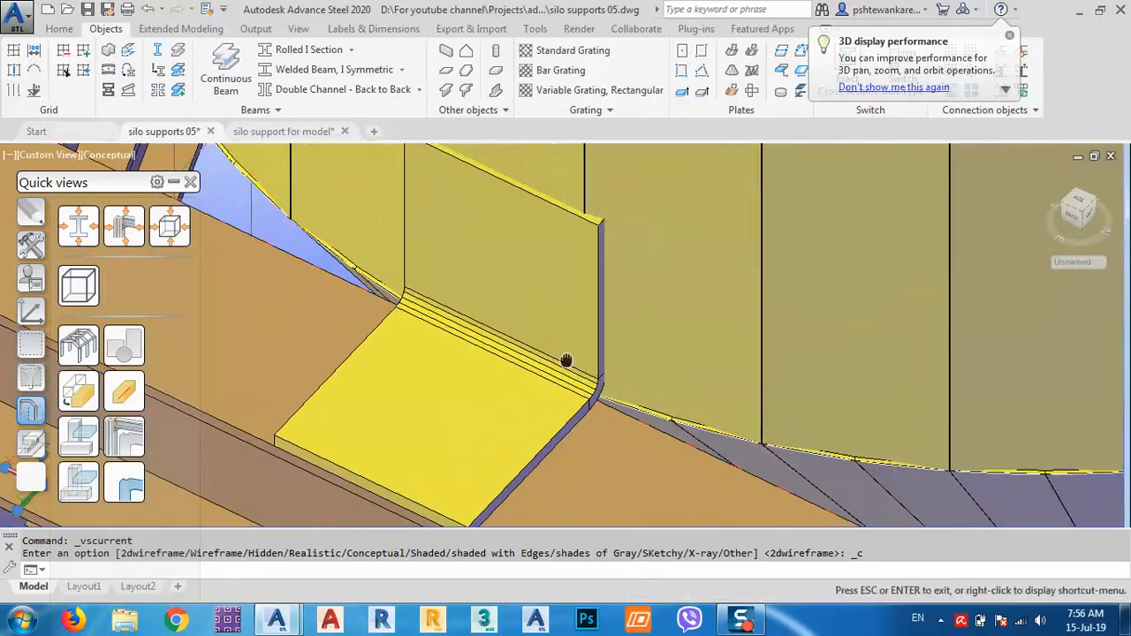
middle_click_drag(567, 360, 638, 388)
scroll(675, 345, "down", 5)
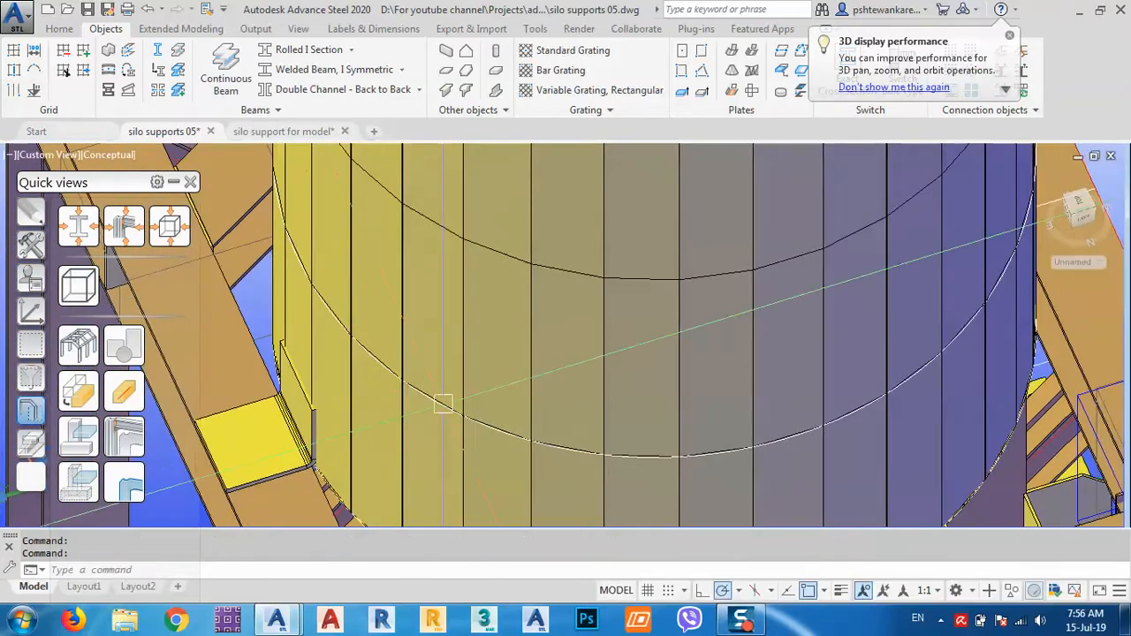
middle_click_drag(406, 423, 643, 335)
scroll(521, 365, "up", 4)
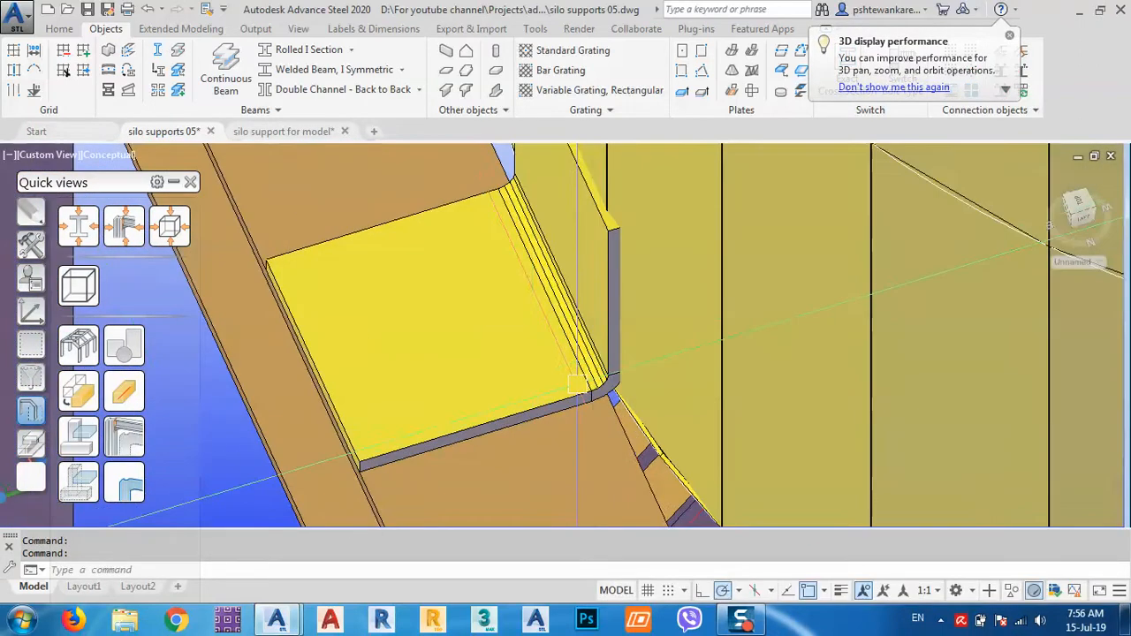
Set the fold line's justification to 0 in its Advance Properties and close them
left_click(607, 346)
key("Escape")
scroll(603, 408, "up", 4)
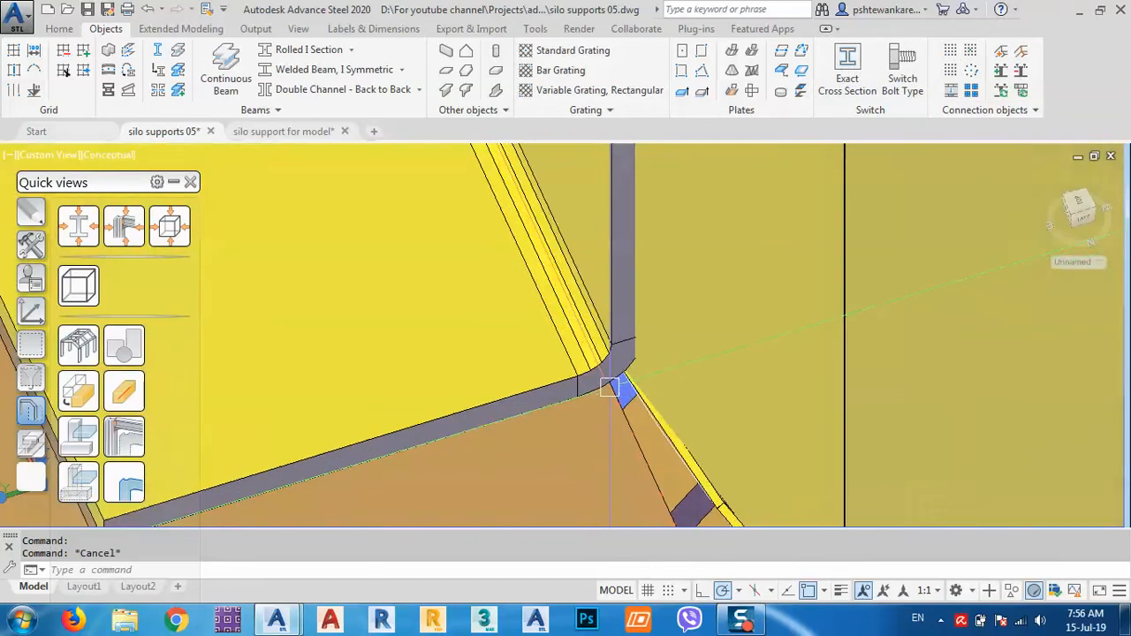
scroll(609, 386, "up", 2)
left_click(598, 345)
scroll(598, 346, "down", 5)
right_click(547, 342)
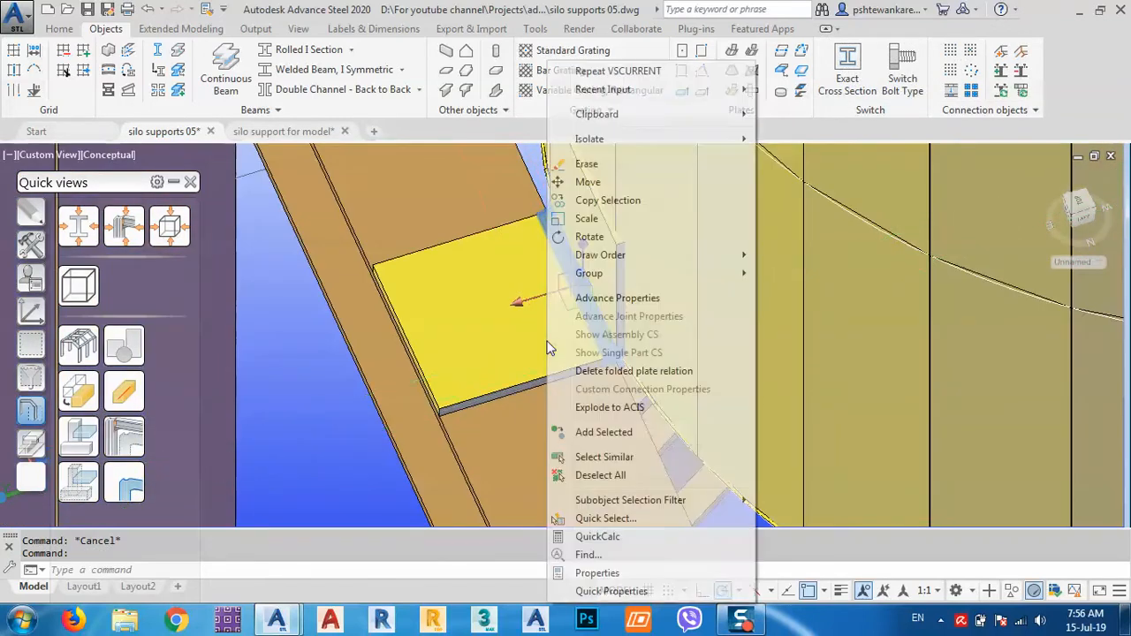
left_click(607, 301)
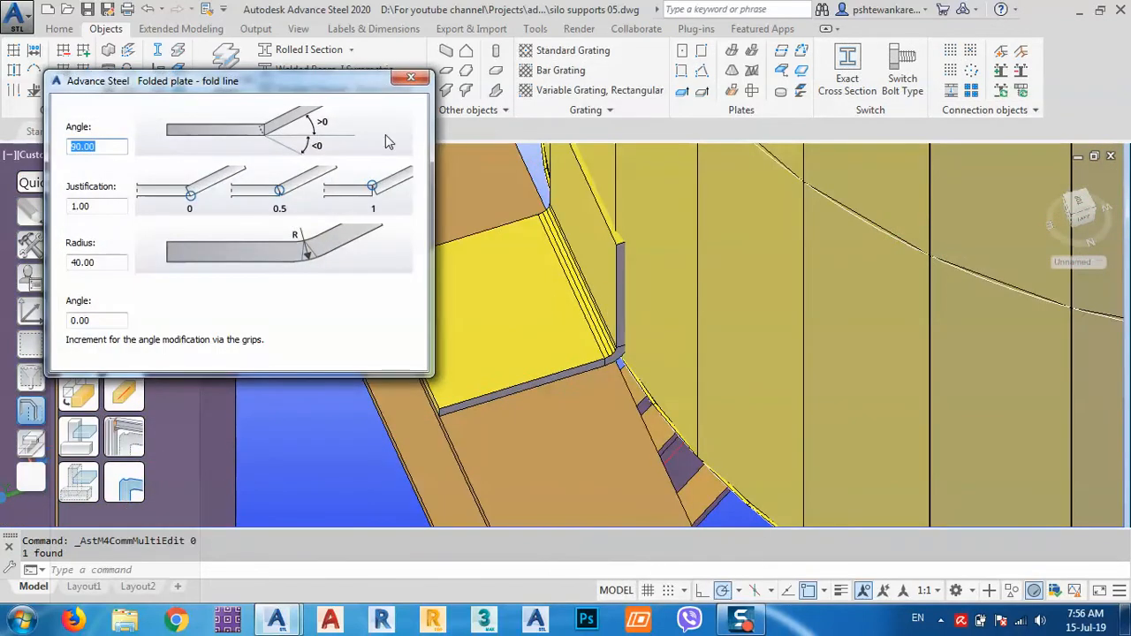
left_click_drag(183, 91, 185, 47)
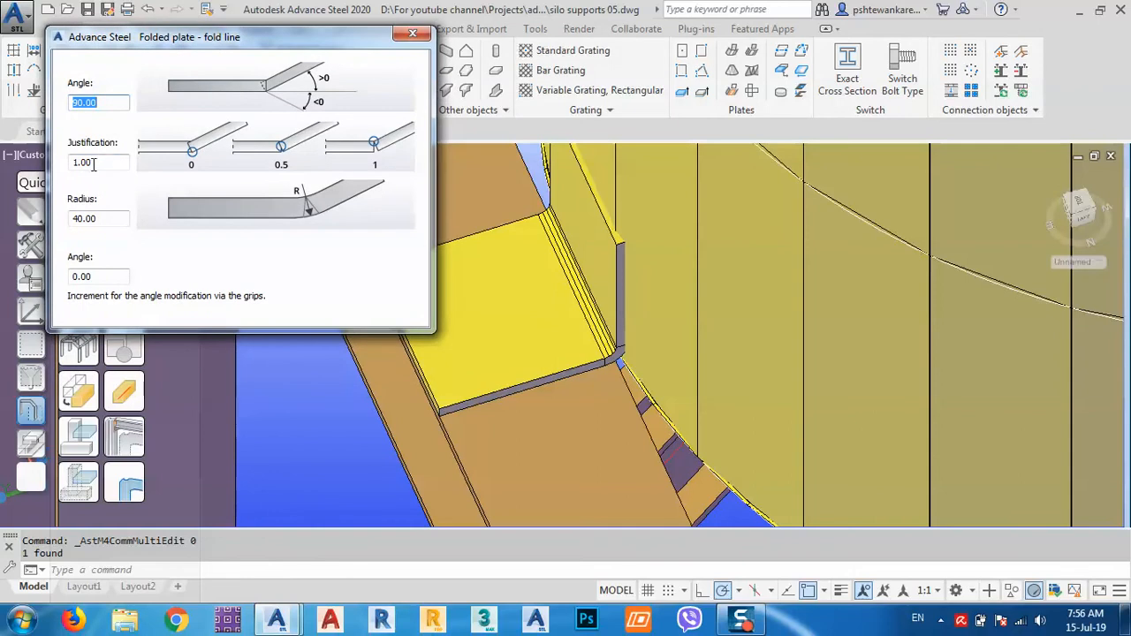
key("Return")
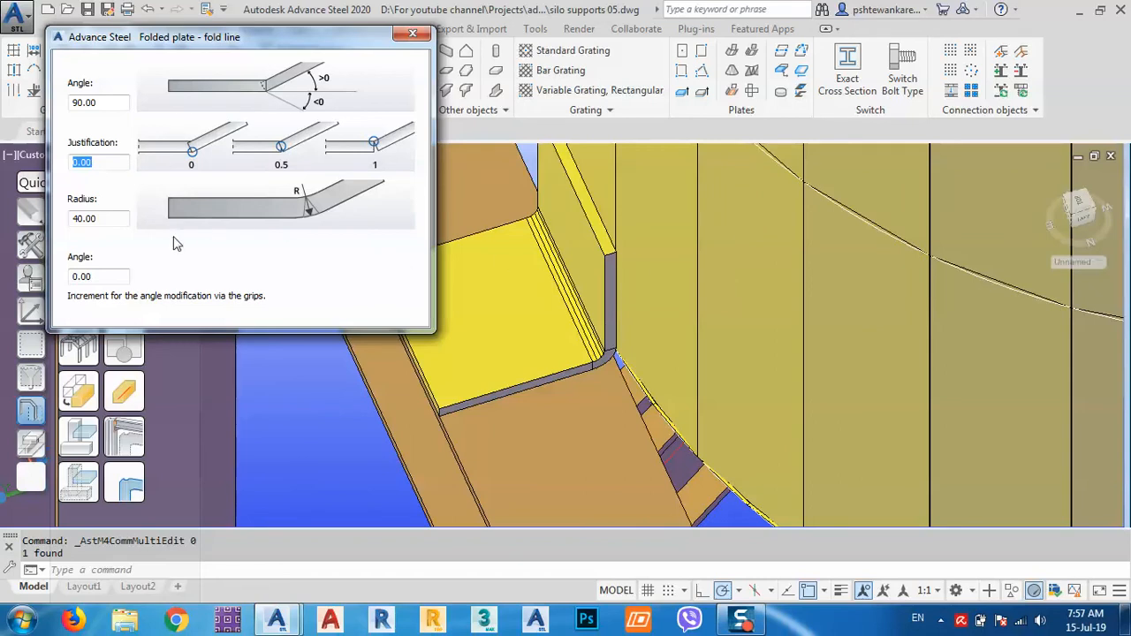
left_click(411, 34)
Move the UCS origin to the midpoint of the bearing plate's outer edge, opposite the fold
scroll(606, 323, "down", 5)
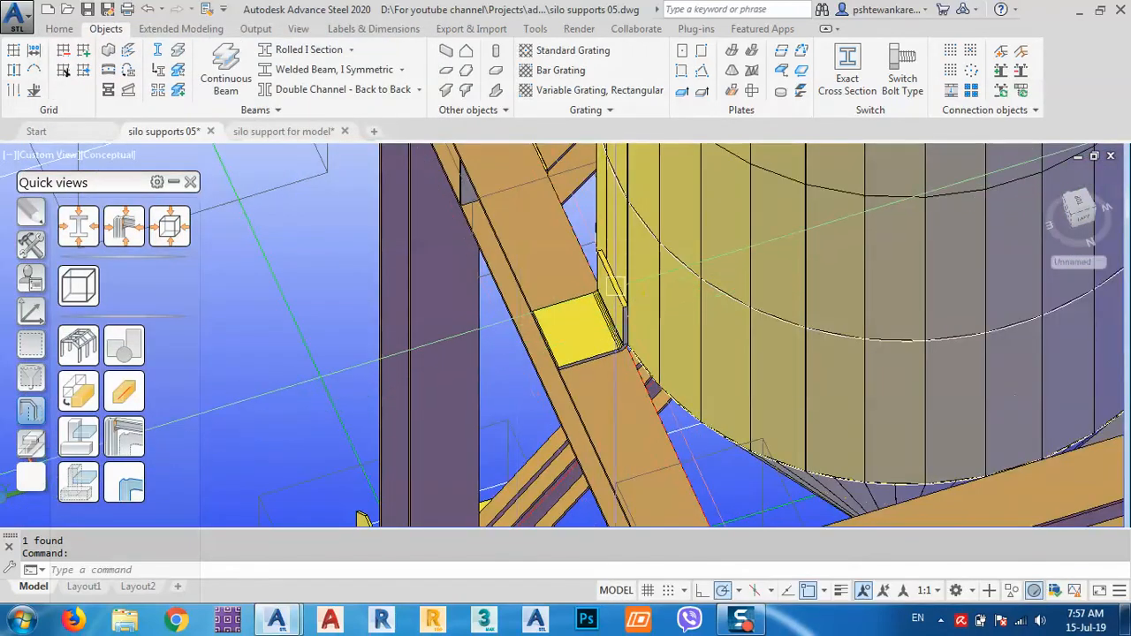
scroll(609, 292, "up", 5)
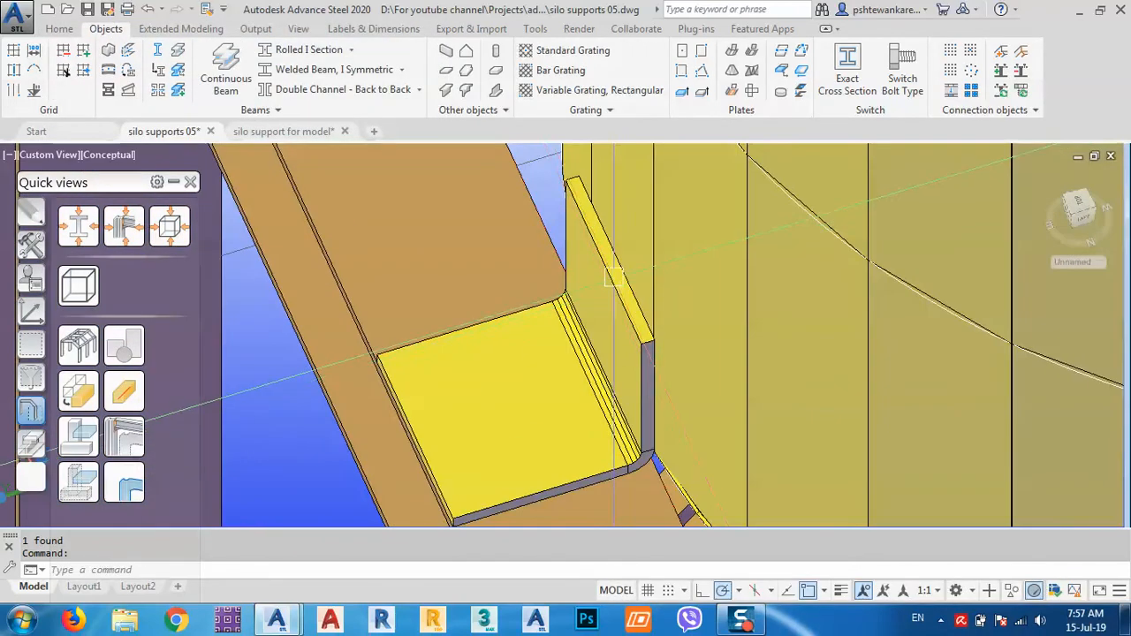
middle_click_drag(444, 426, 578, 326, "shift")
scroll(530, 318, "down", 5)
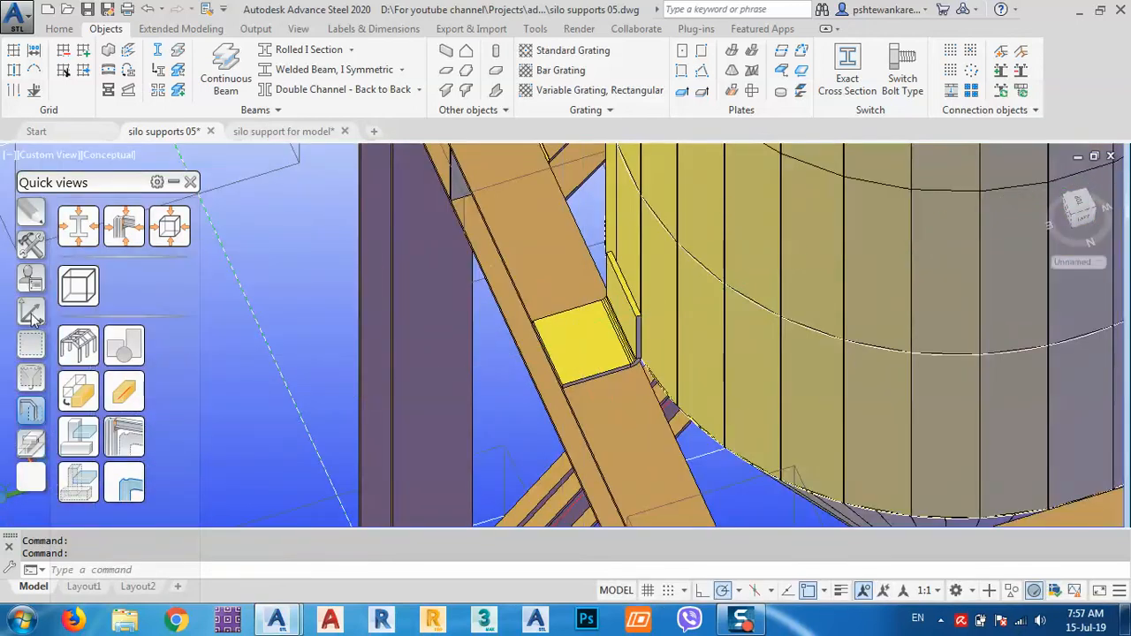
left_click(31, 314)
left_click(78, 332)
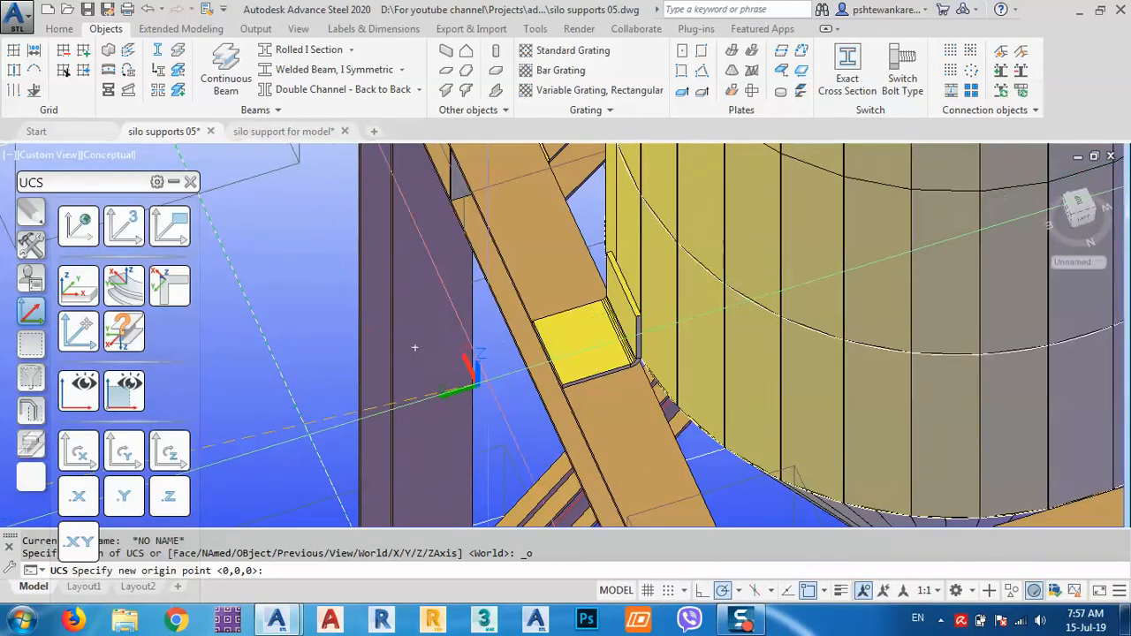
scroll(563, 384, "up", 4)
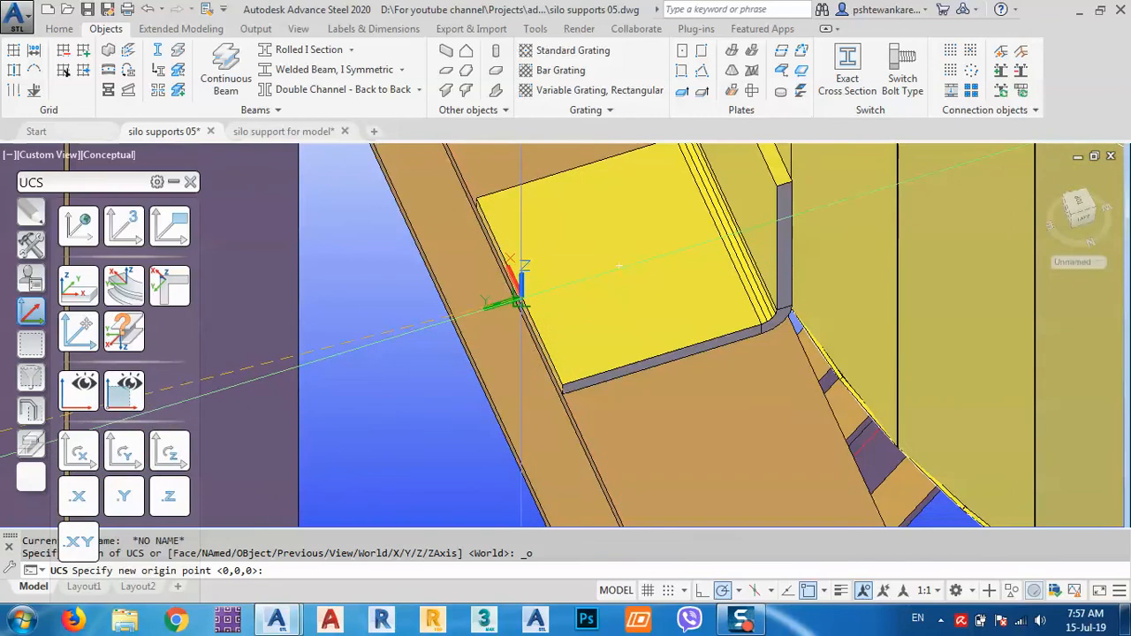
left_click(522, 304)
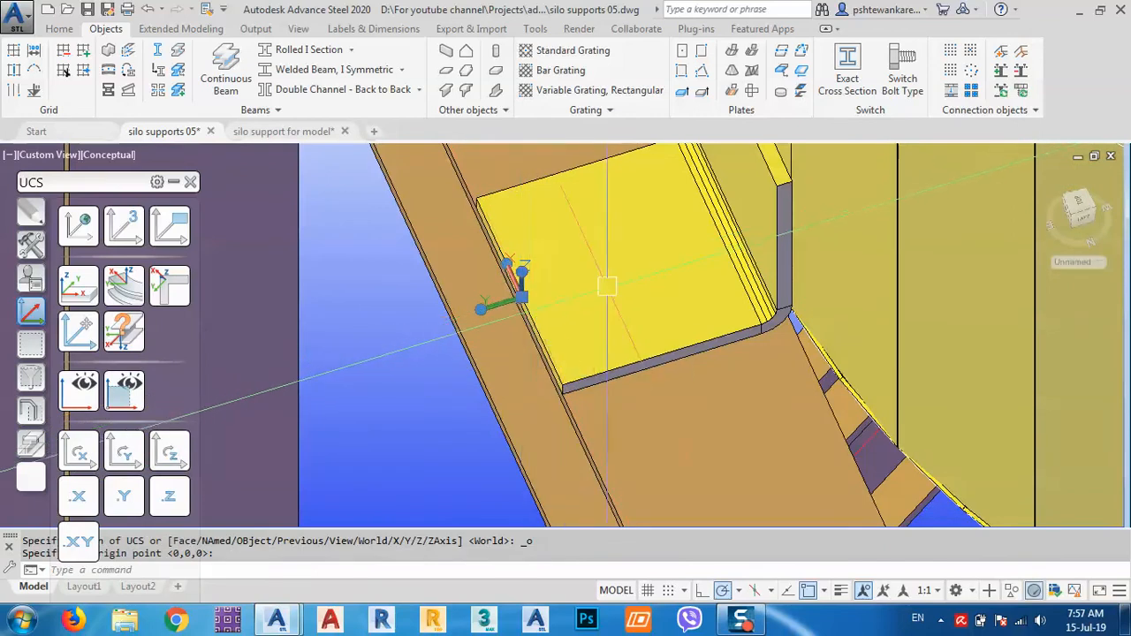
Show the frame in side elevation with the silo upright and align the UCS to that view
left_click(1081, 219)
left_click(1083, 220)
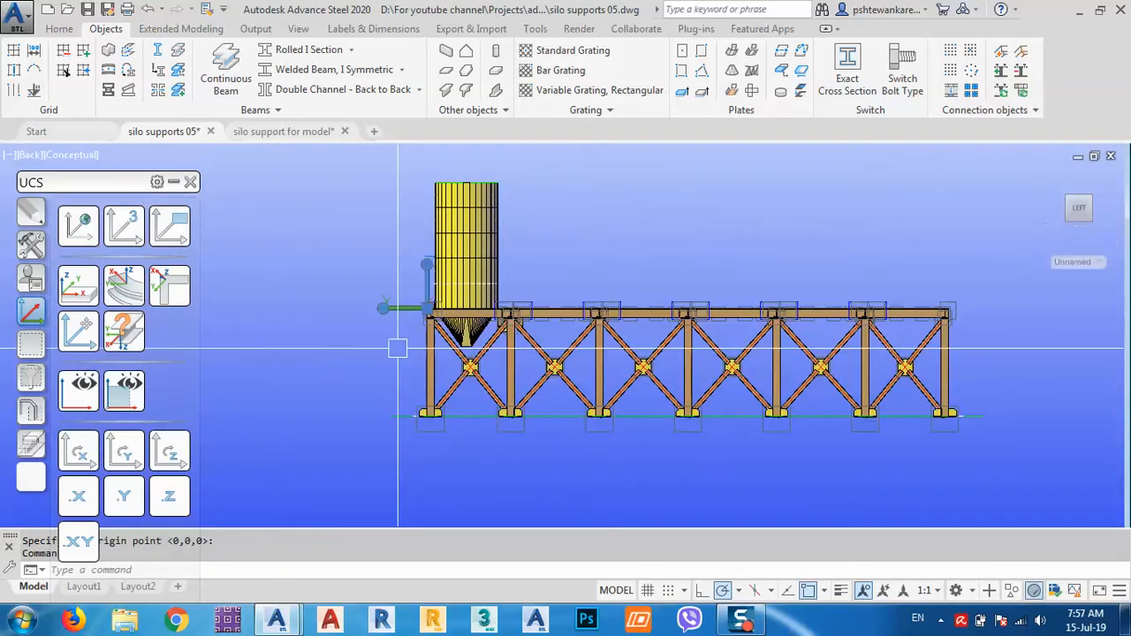
type("cs")
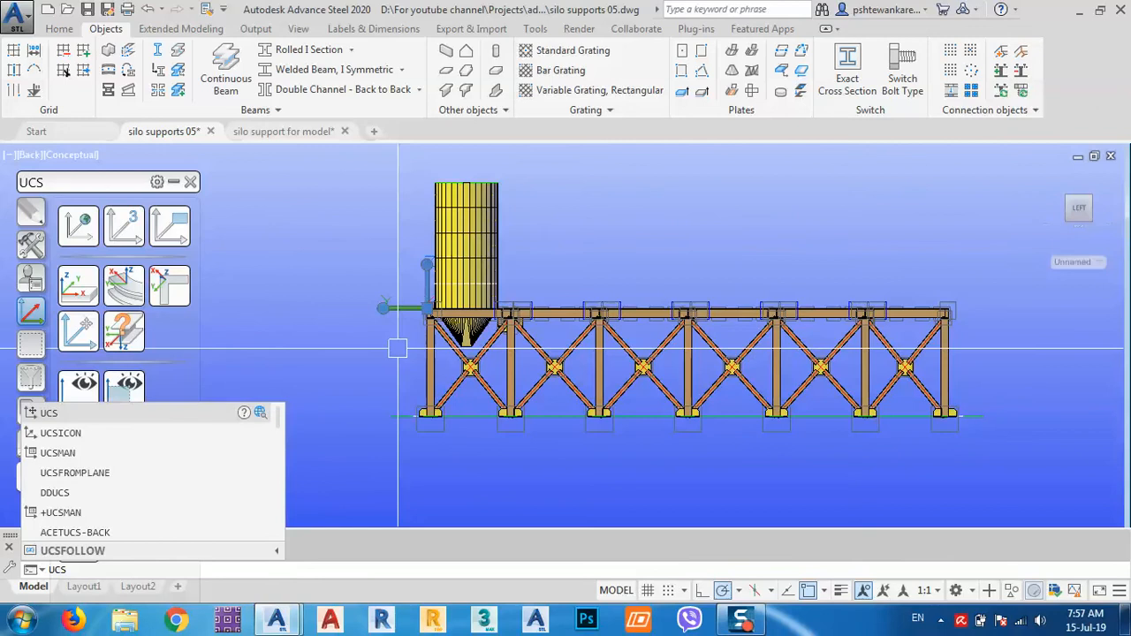
key("Return")
type("v")
key("Return")
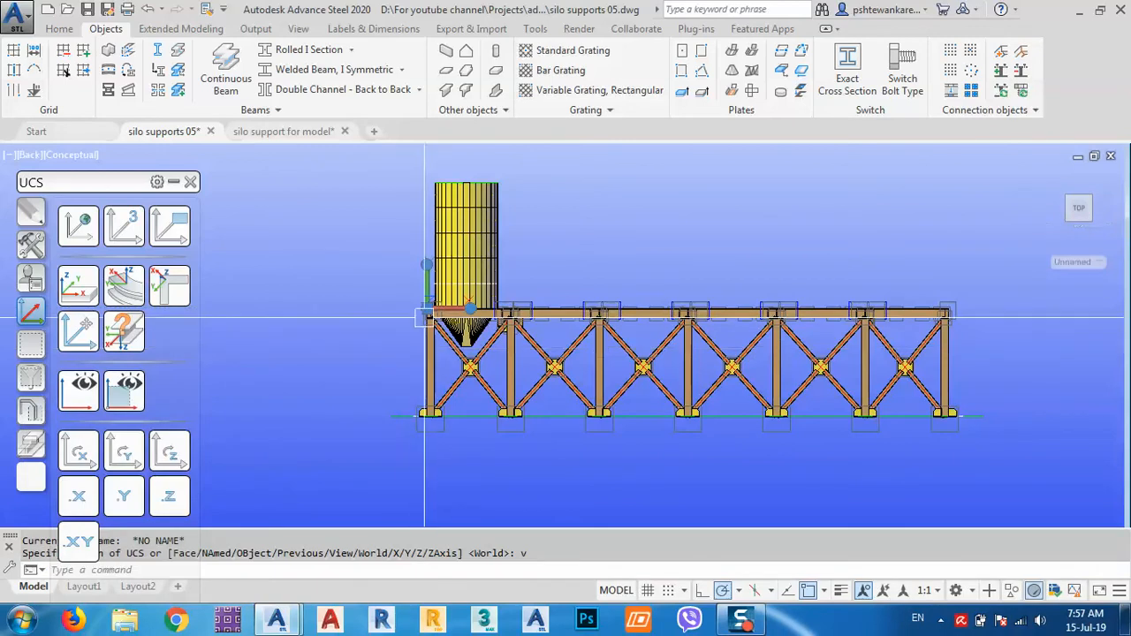
Draw a 280 × 280 mm rectangular gusset plate diagonally from the folded plate's upper inner corner to the bearing plate's outer upper corner
scroll(428, 309, "up", 5)
scroll(437, 269, "up", 4)
scroll(424, 297, "up", 6)
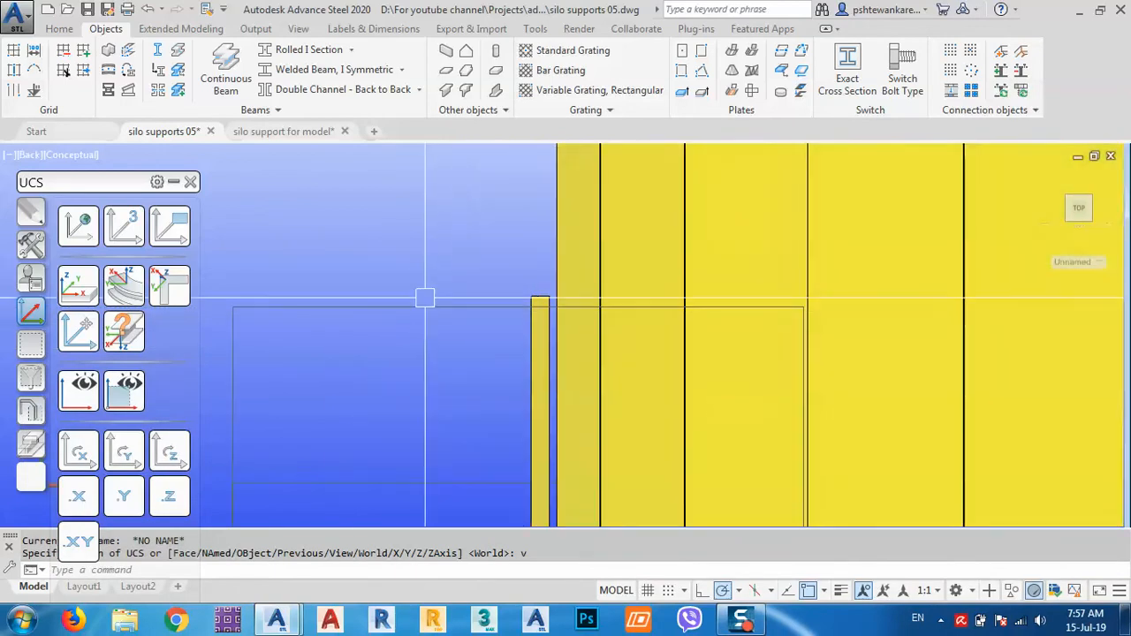
middle_click_drag(430, 331, 581, 250)
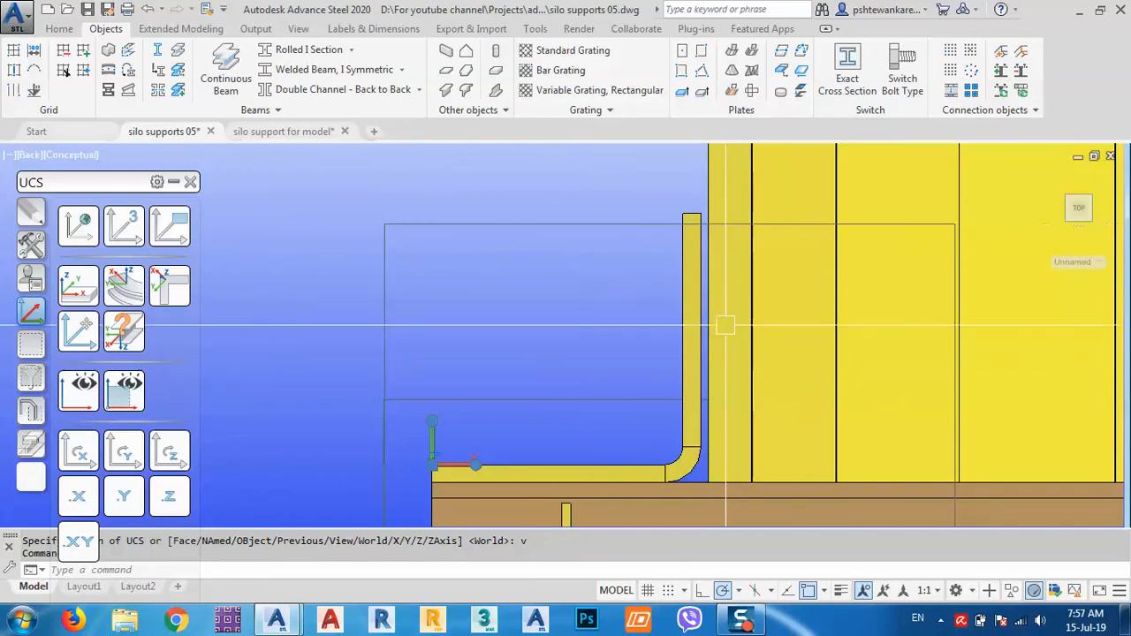
middle_click_drag(628, 330, 622, 313)
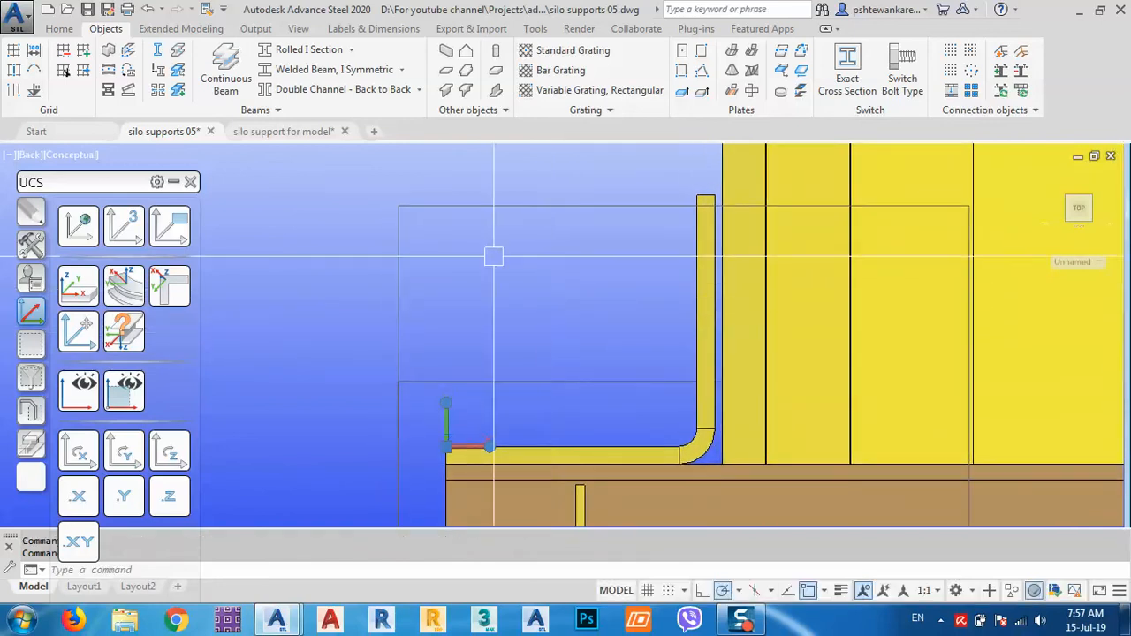
left_click(702, 53)
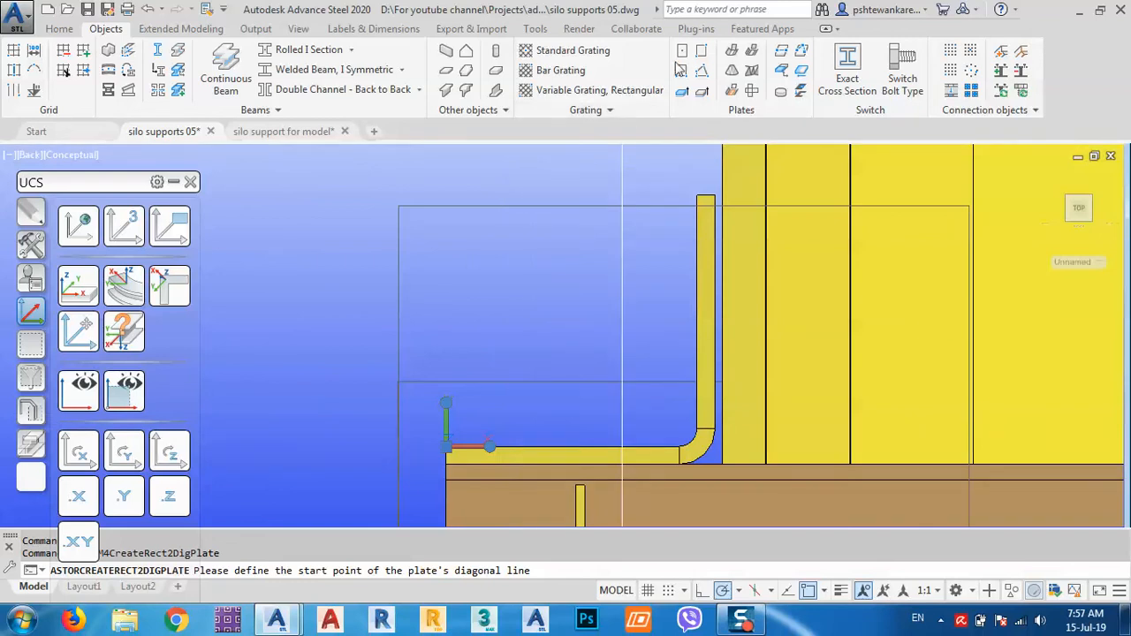
left_click(446, 447)
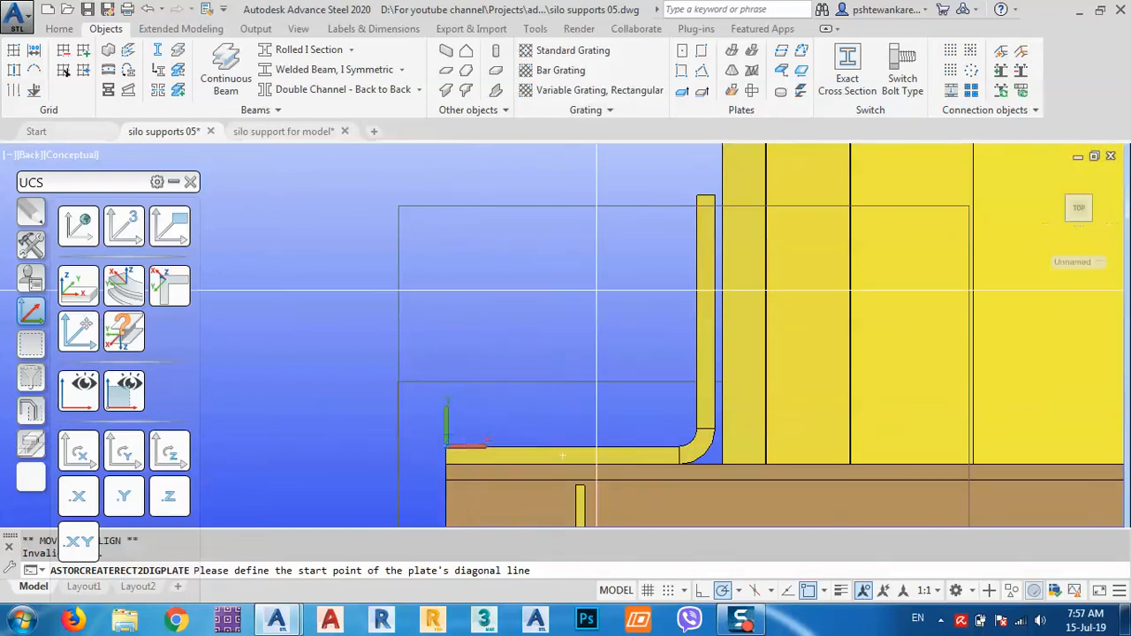
left_click(697, 195)
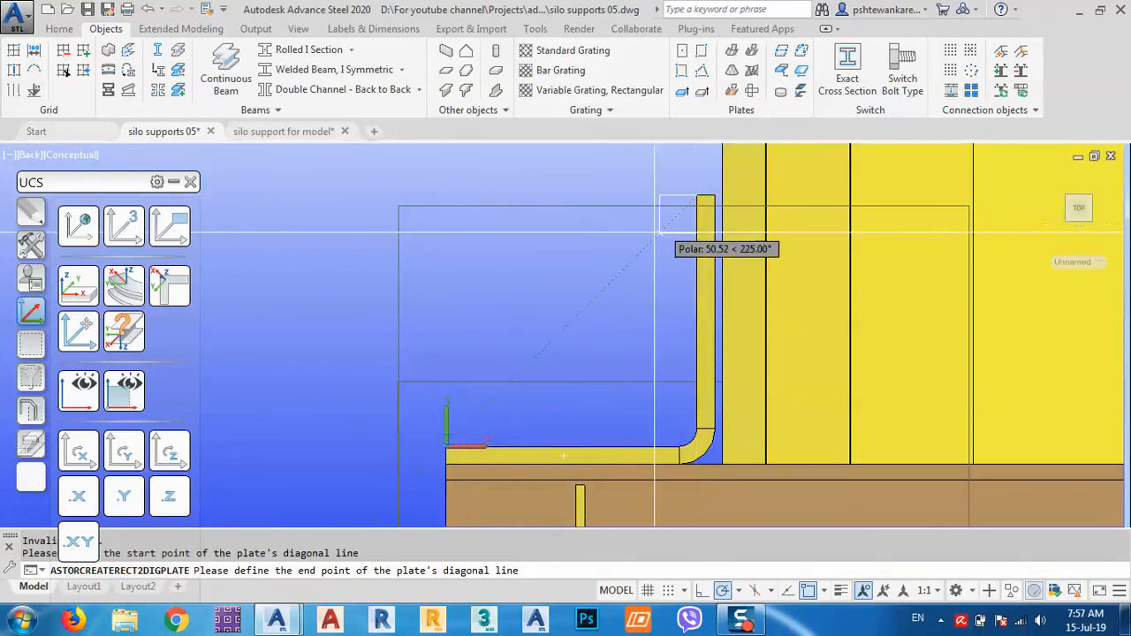
left_click(446, 446)
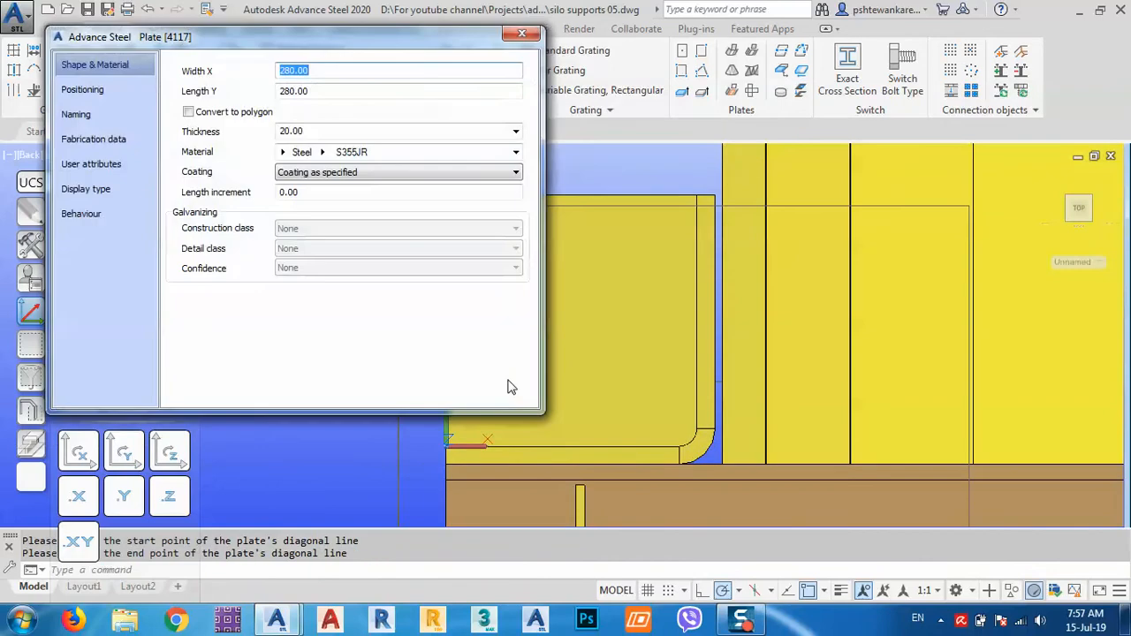
left_click(522, 36)
Examine the new gusset plate on the folded bearing plate in a close 3D view
middle_click_drag(607, 463, 565, 318)
scroll(583, 327, "down", 5)
middle_click_drag(407, 168, 621, 323)
scroll(621, 323, "down", 5)
middle_click_drag(709, 383, 654, 315, "shift")
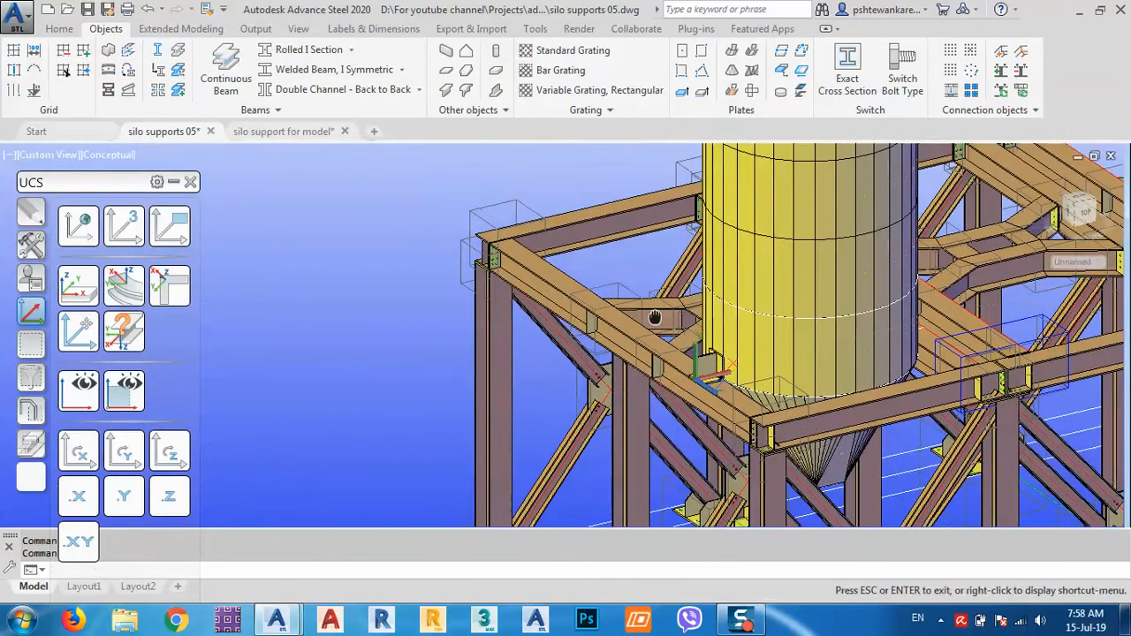
scroll(751, 331, "up", 4)
scroll(708, 358, "up", 5)
middle_click_drag(641, 398, 724, 408, "shift")
middle_click_drag(725, 408, 670, 368)
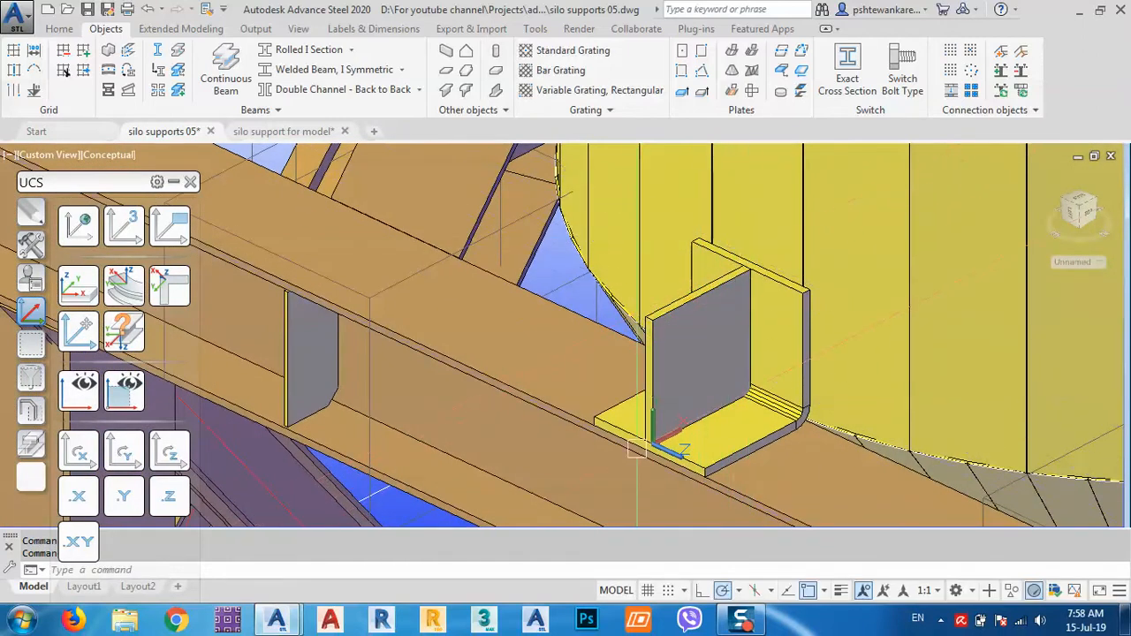
Cut the gusset's upper outer corner with a straight chamfer, X 200 and Y 200
left_click(31, 442)
left_click(169, 226)
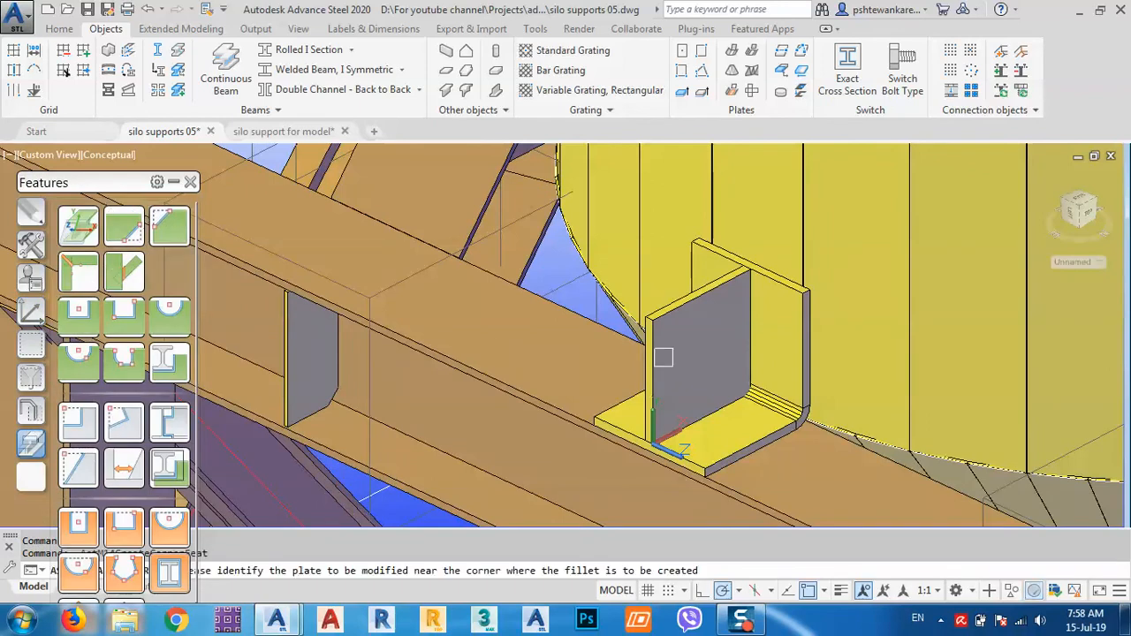
scroll(662, 357, "up", 4)
left_click(667, 301)
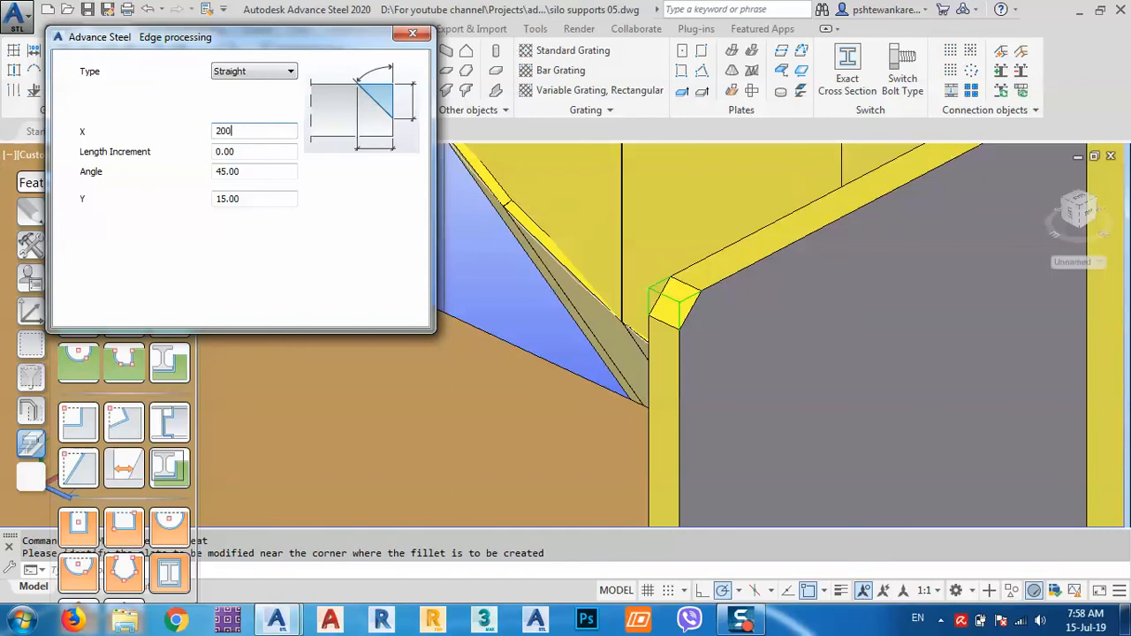
key("Return")
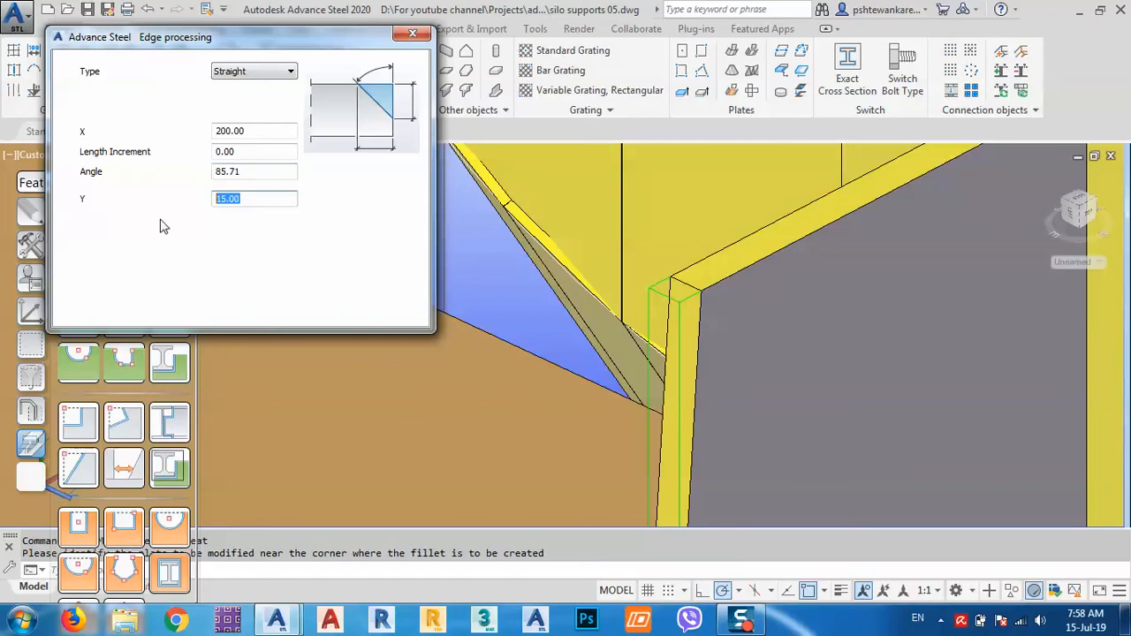
key("Return")
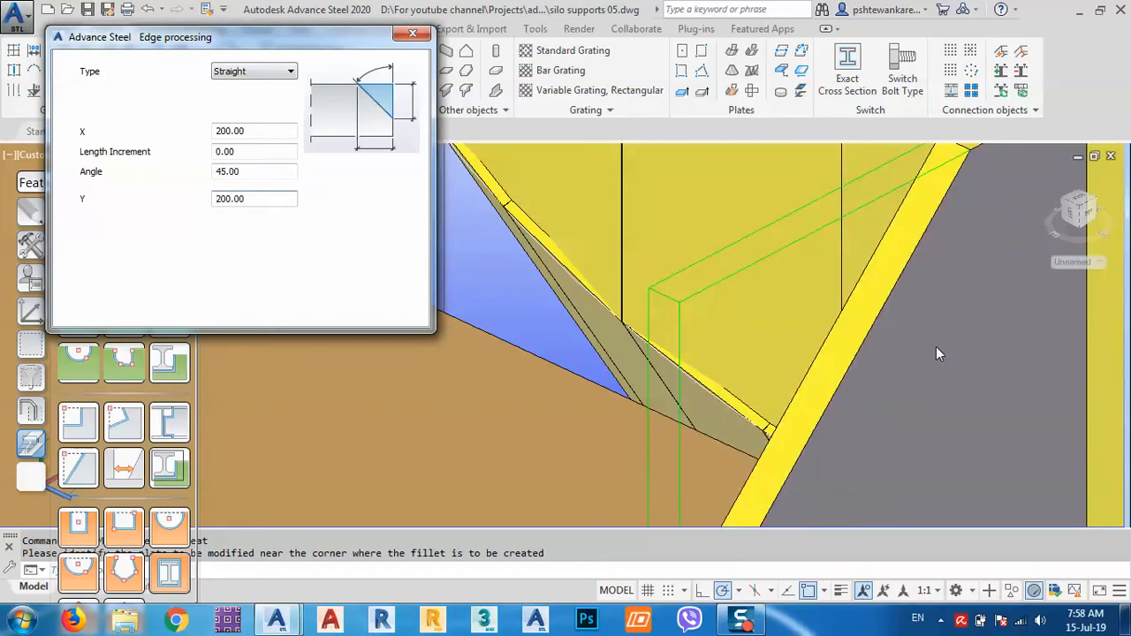
scroll(938, 354, "down", 5)
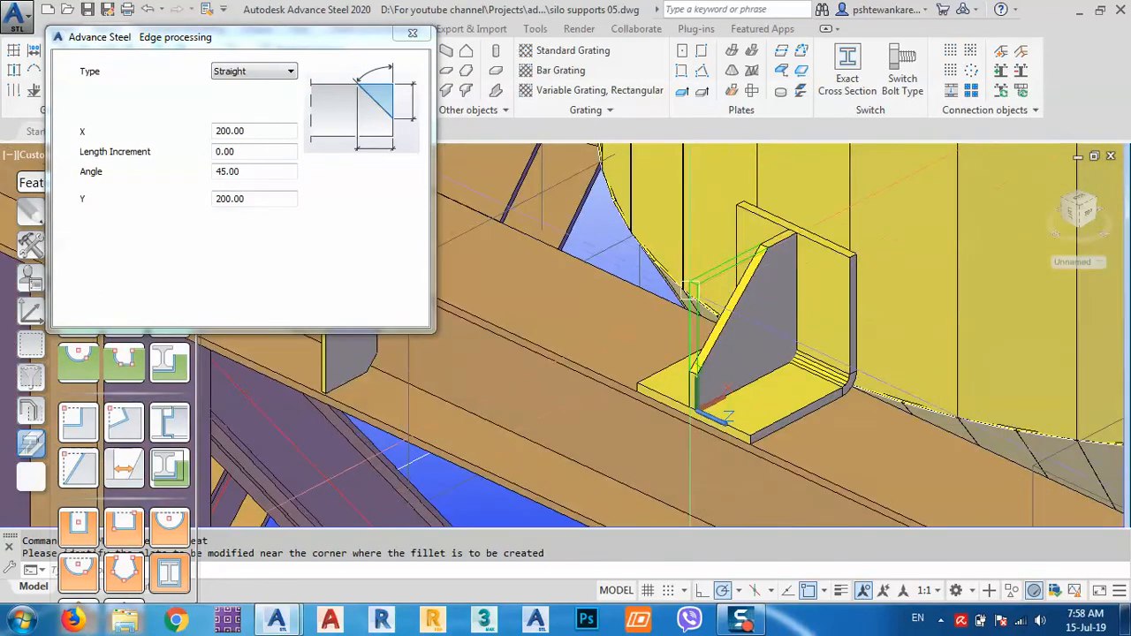
left_click(412, 35)
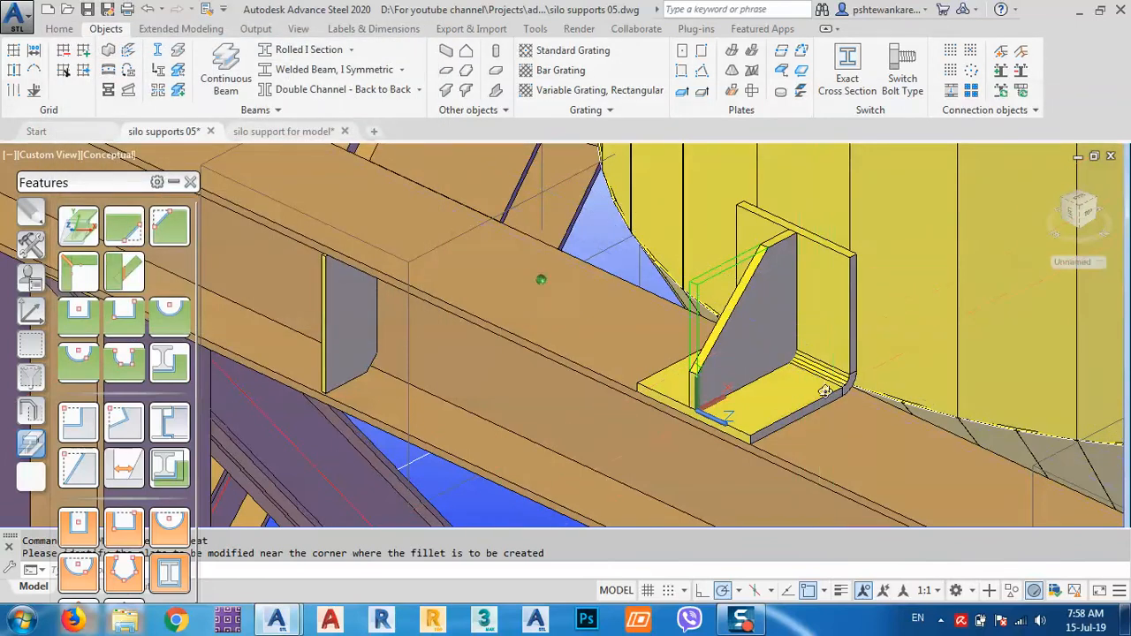
In side elevation, move the folded plate and gusset together from the upright's upper outer corner to the silo wall
middle_click_drag(824, 392, 591, 391)
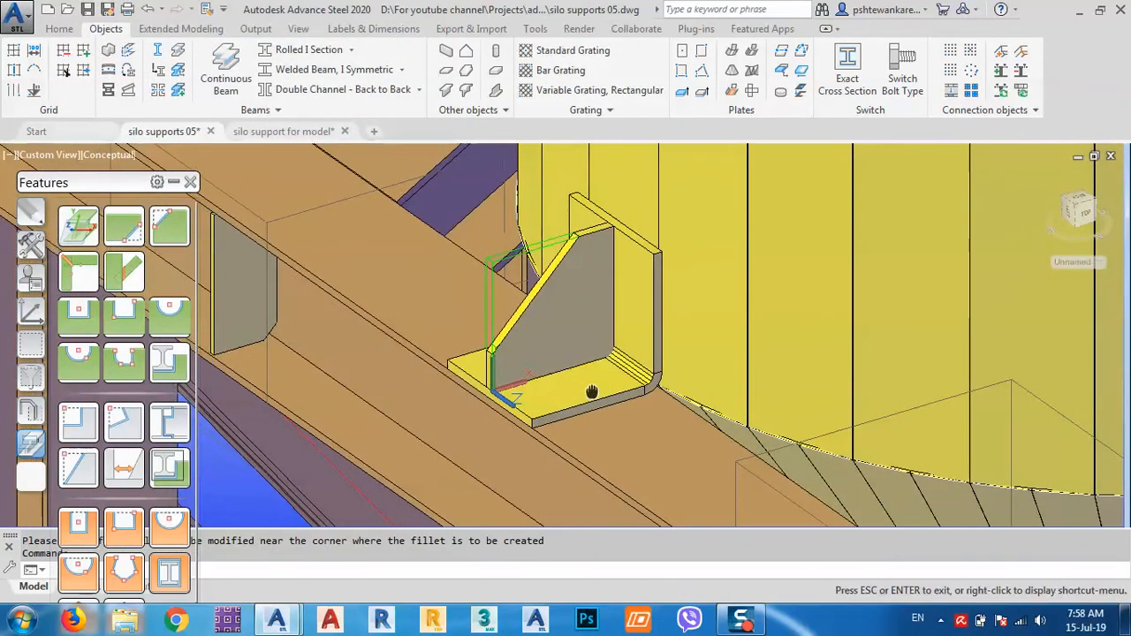
left_click(1092, 219)
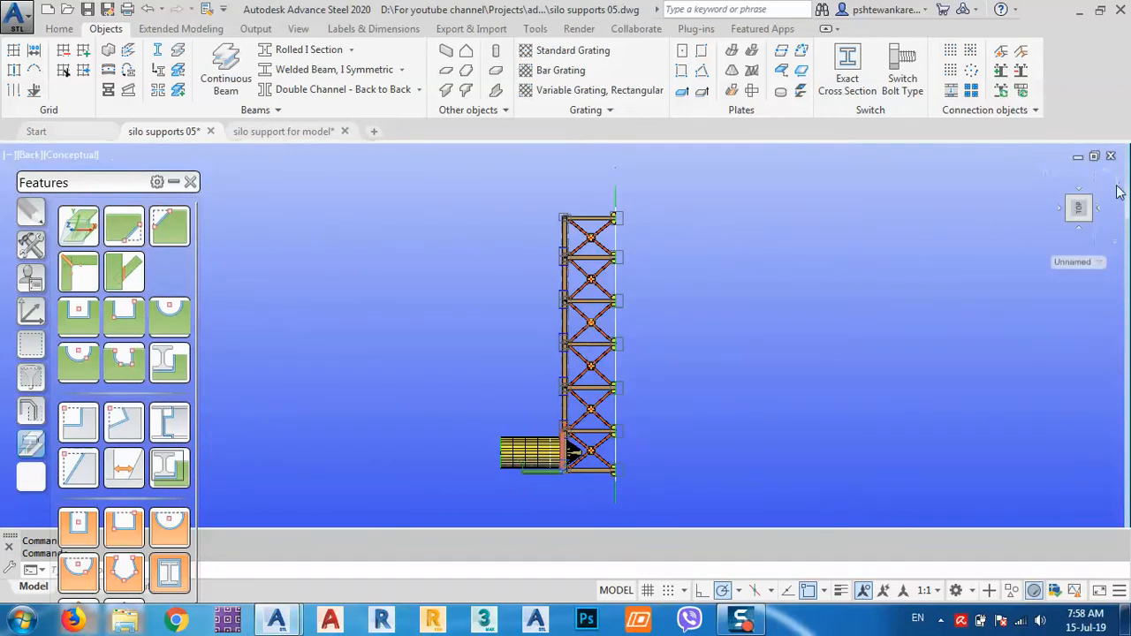
left_click(1120, 192)
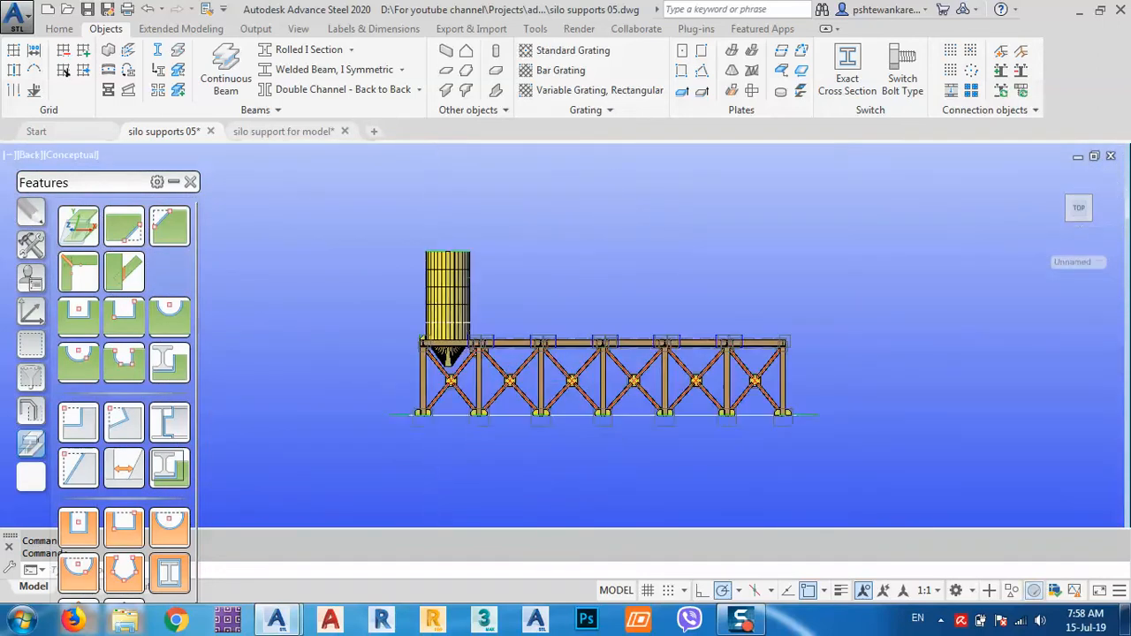
scroll(420, 345, "up", 14)
middle_click_drag(458, 279, 604, 404)
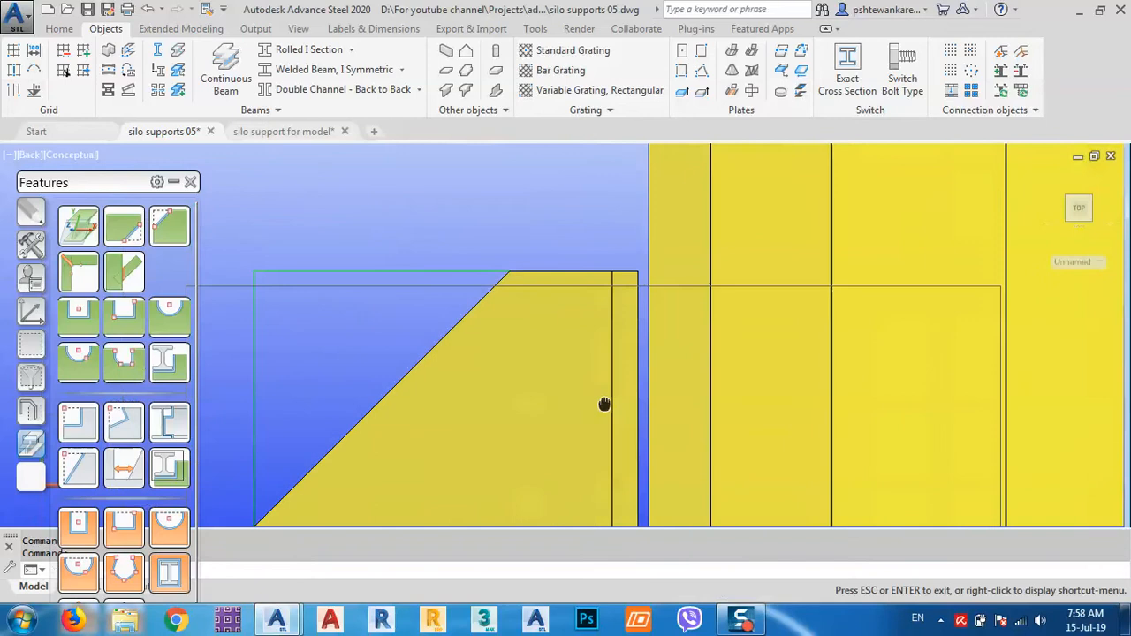
scroll(629, 266, "up", 3)
left_click(634, 248)
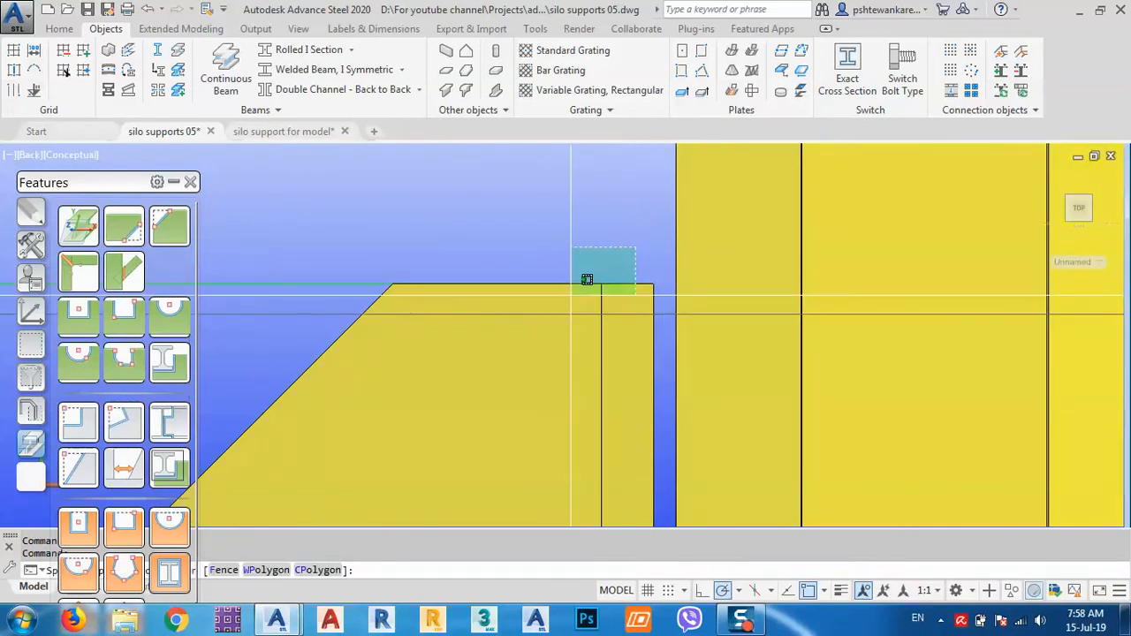
left_click(570, 295)
key("m")
key("Return")
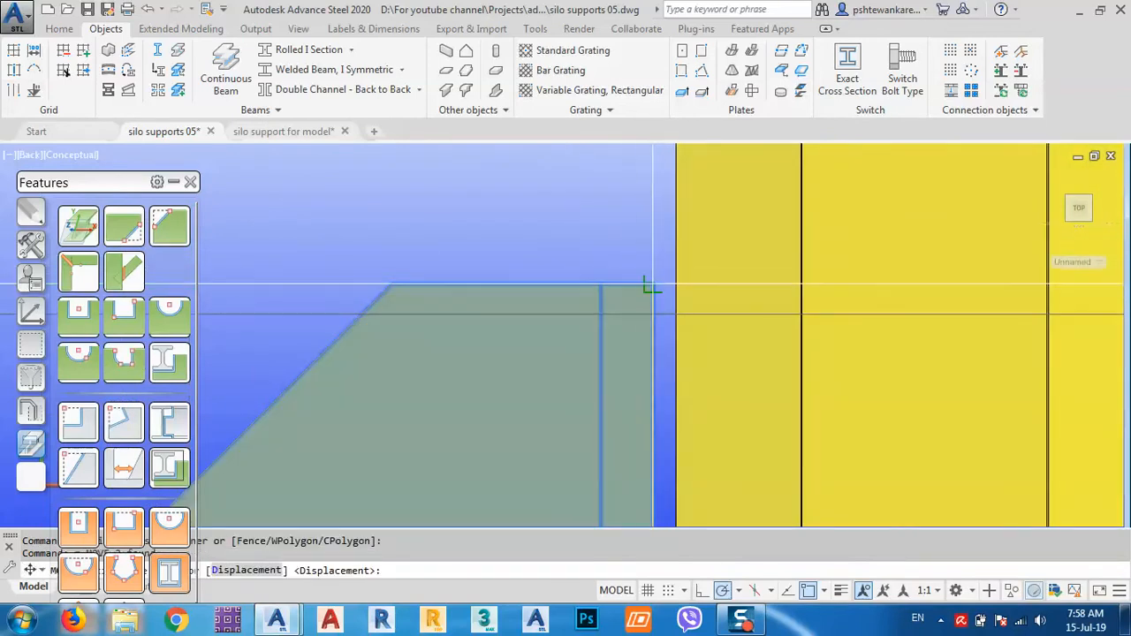
left_click(673, 263)
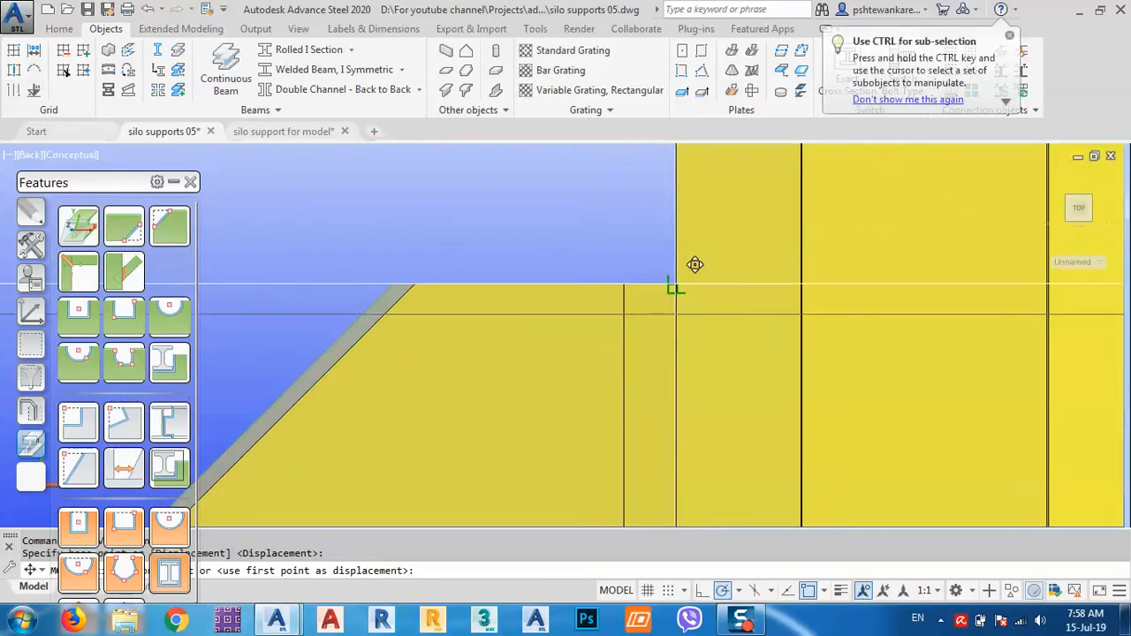
Set the gusset plate's display type to Standard and close its properties
scroll(669, 285, "down", 3)
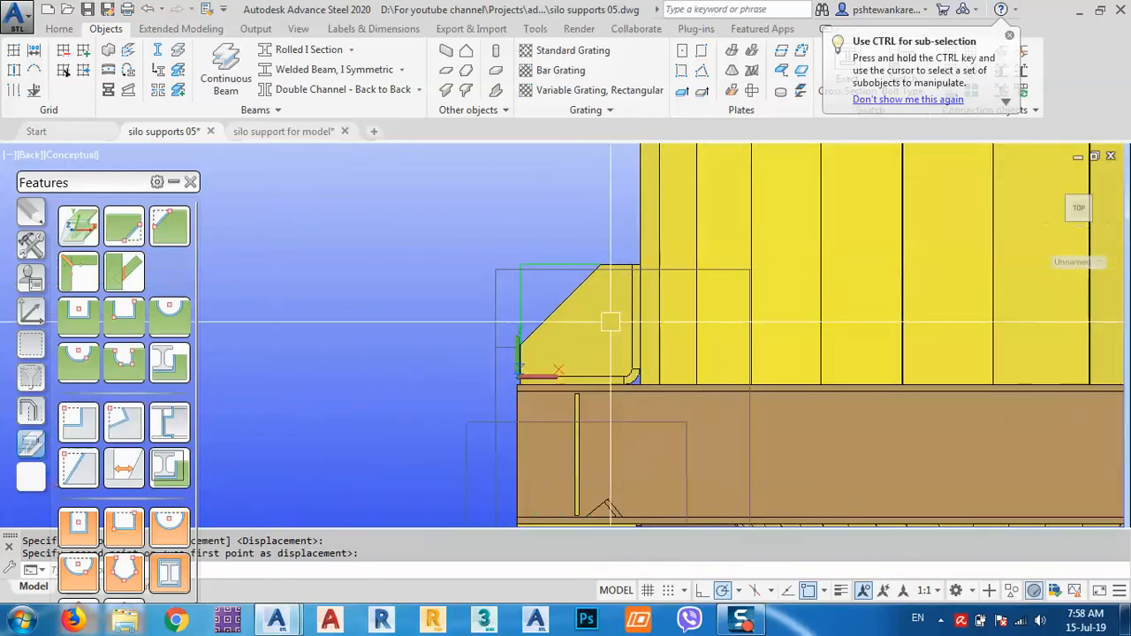
middle_click_drag(610, 321, 714, 430, "shift")
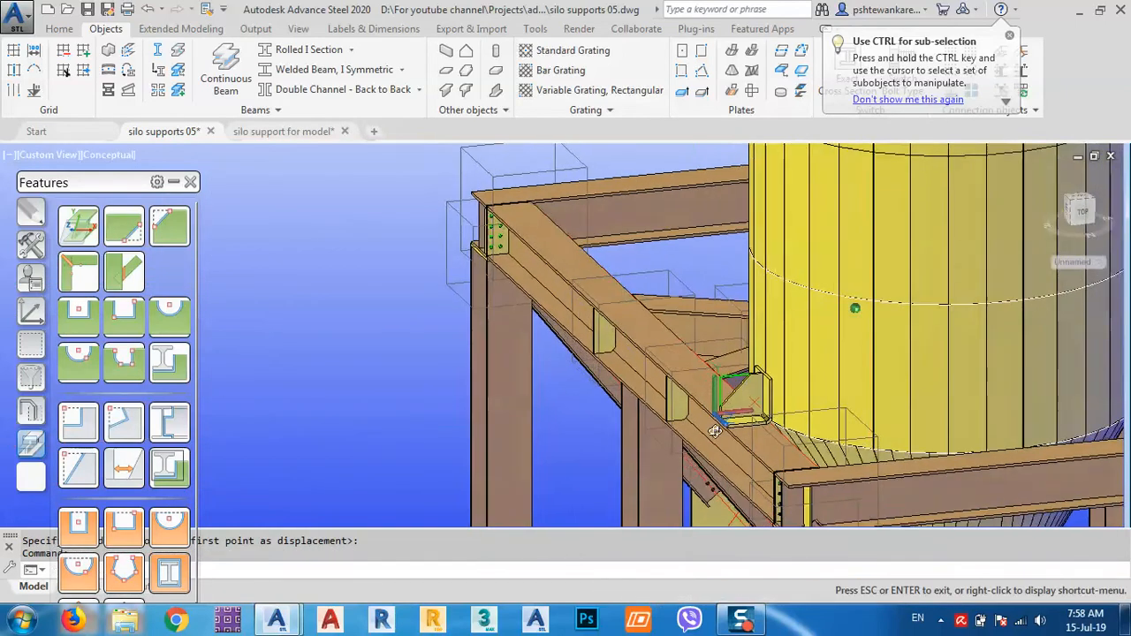
scroll(714, 430, "up", 8)
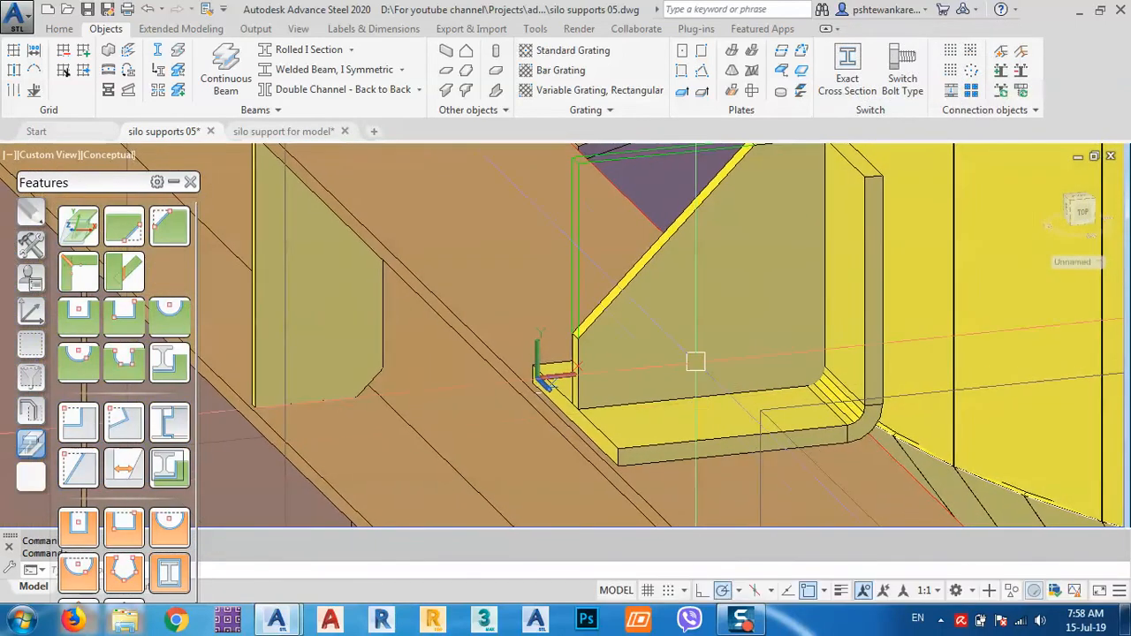
double_click(692, 308)
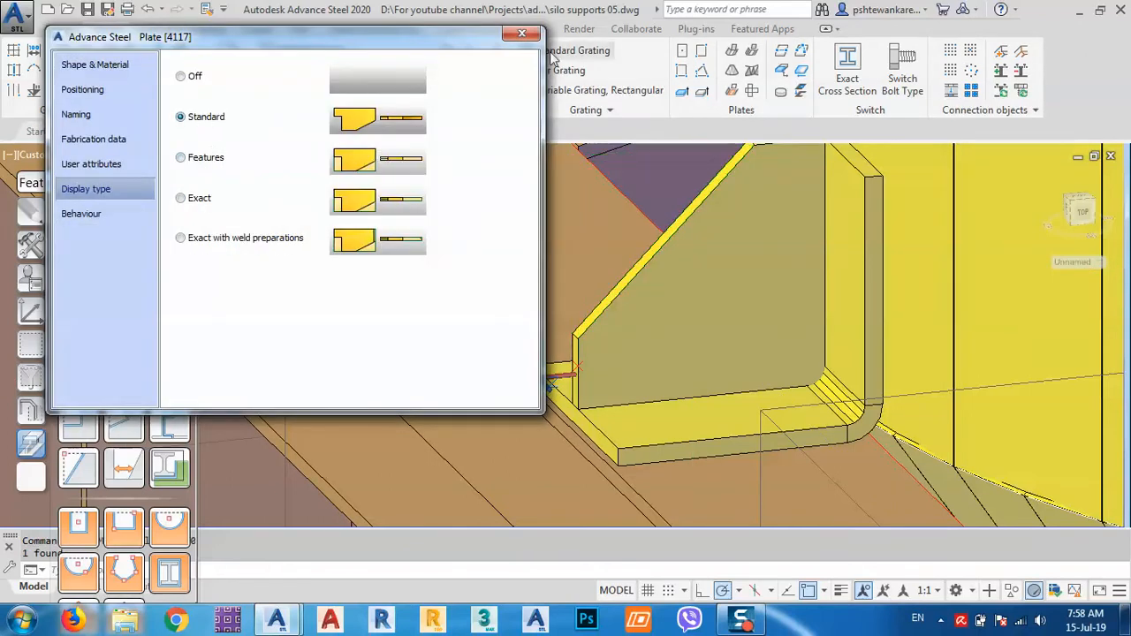
left_click(528, 34)
Add a flange saw cut of the gusset against the bearing plate, with weld creation enabled and a weld thickness of 4
middle_click_drag(760, 274, 737, 327)
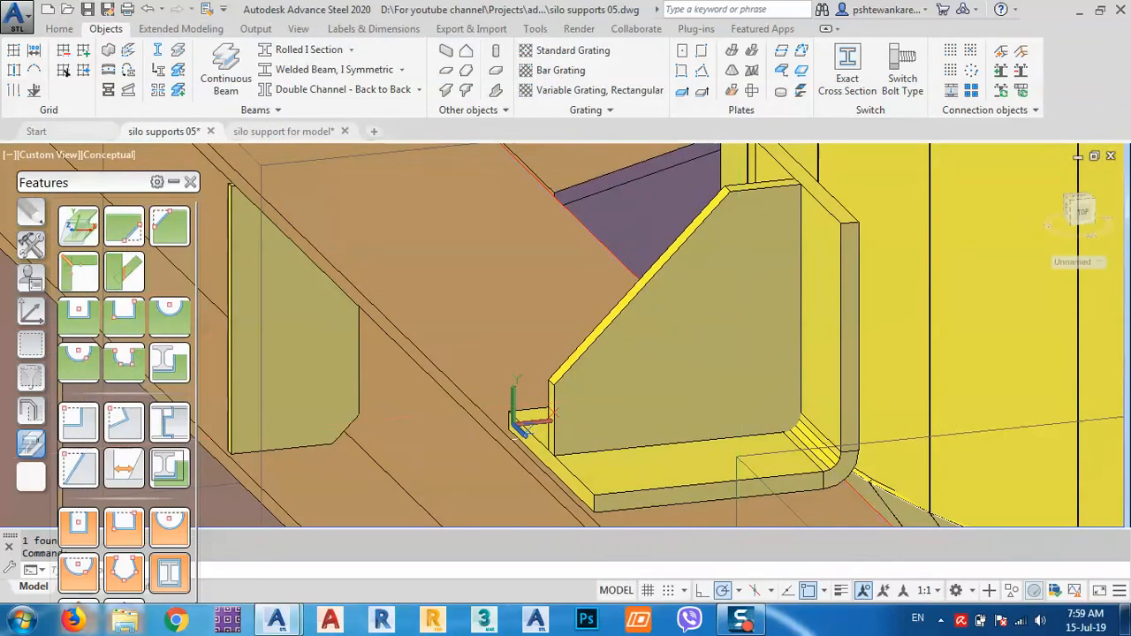
middle_click_drag(795, 440, 781, 378)
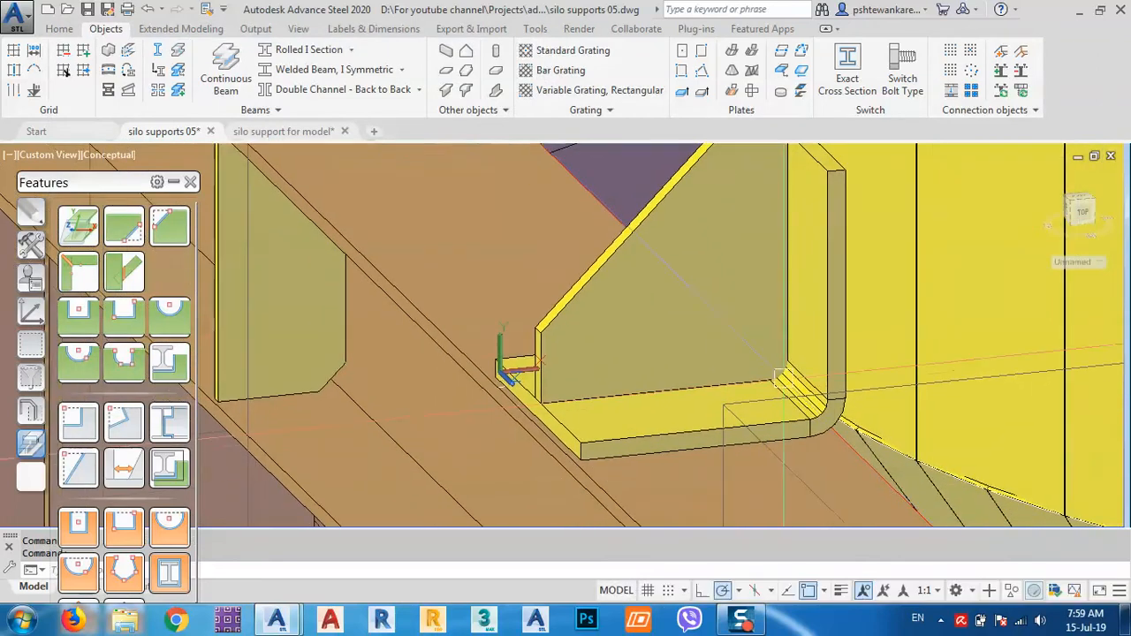
left_click(121, 279)
left_click(636, 427)
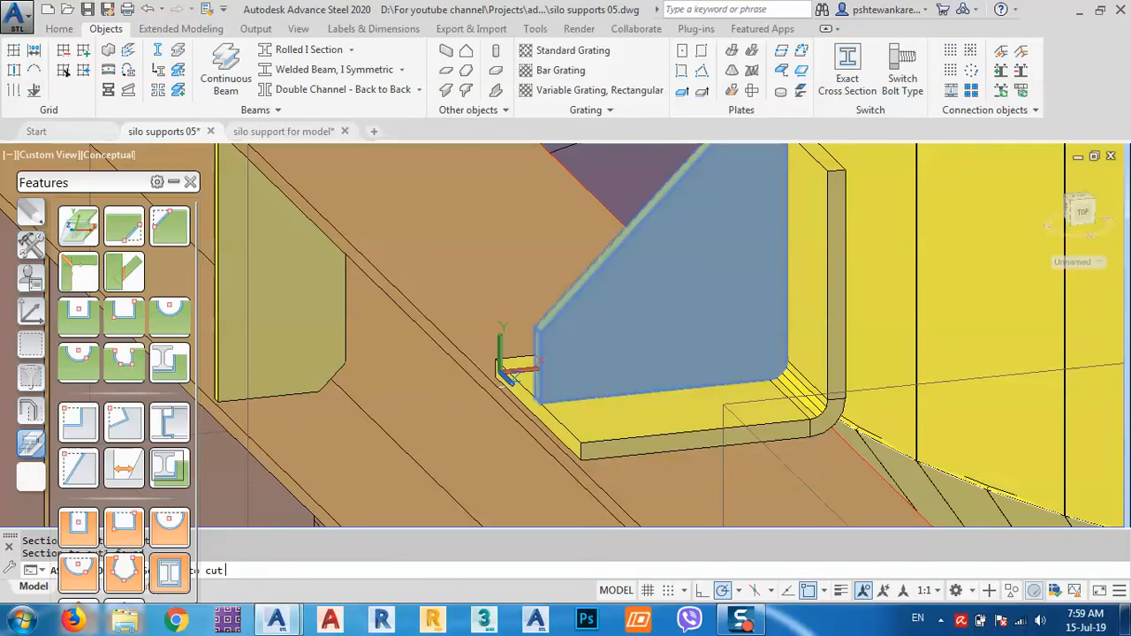
left_click(632, 371)
left_click(99, 92)
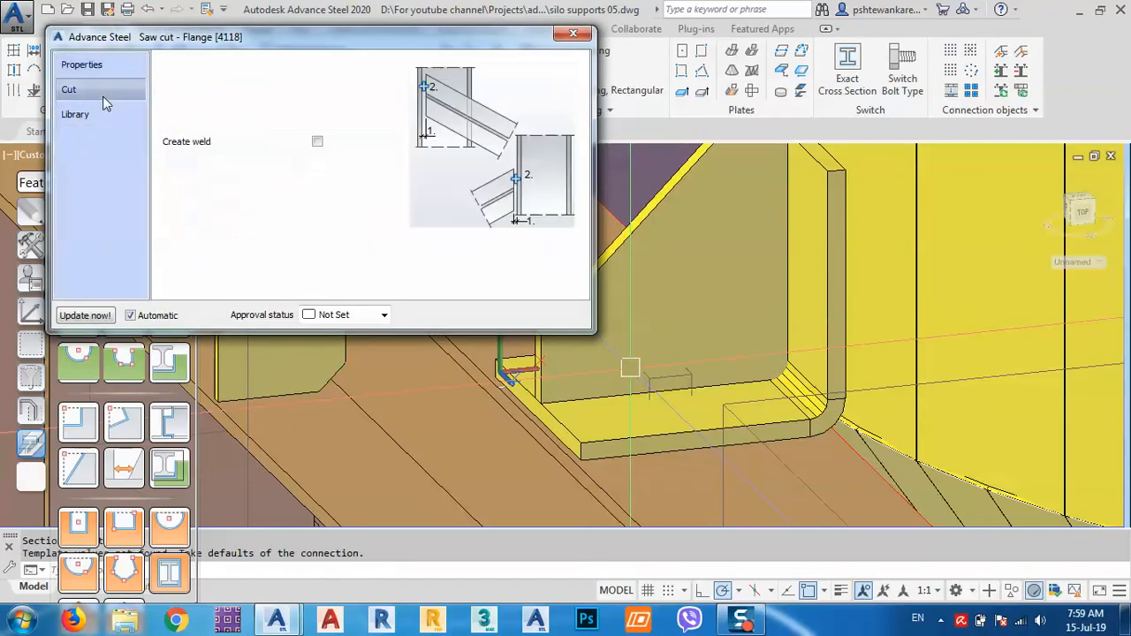
left_click(317, 142)
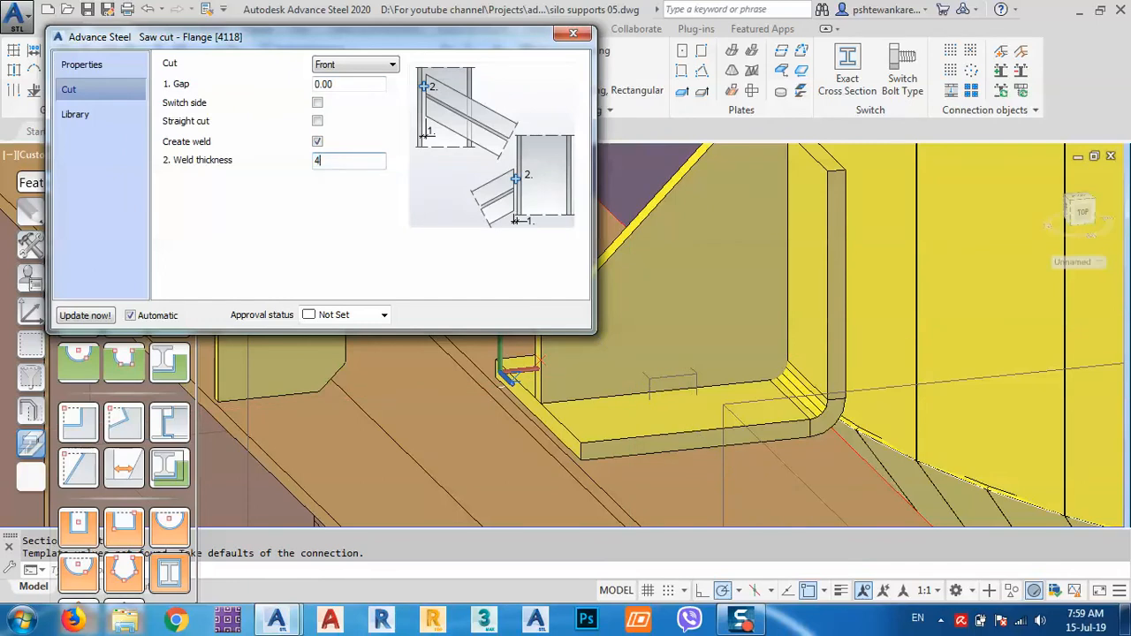
Apply the weld thickness of 4 to the flange saw cut and close its settings
left_click(766, 384)
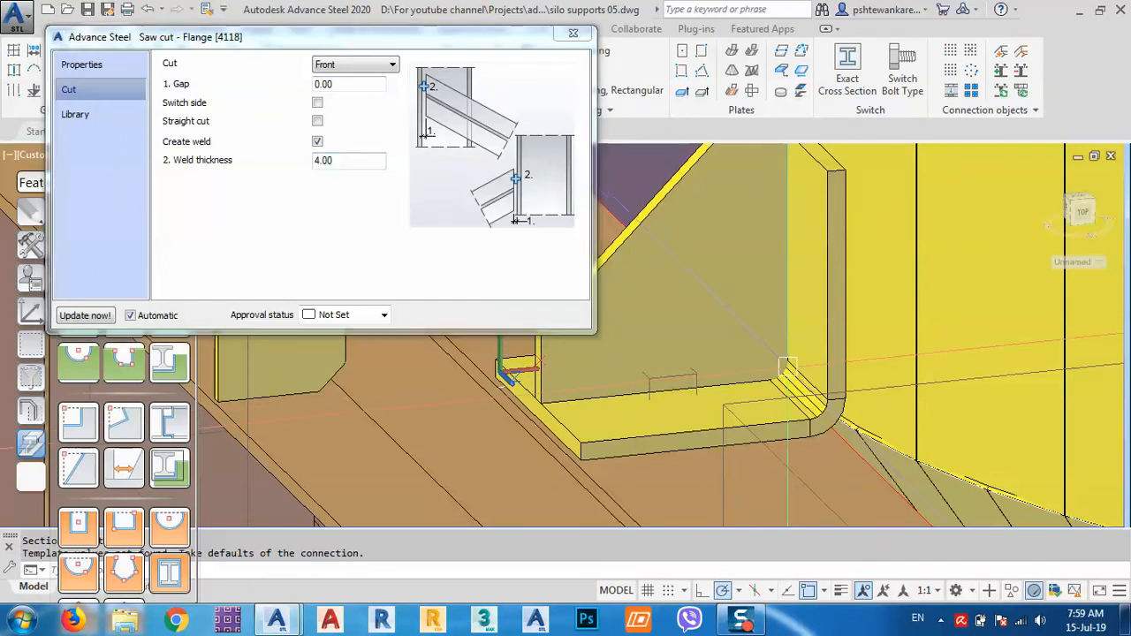
scroll(779, 377, "up", 8)
middle_click_drag(763, 389, 865, 440)
scroll(865, 439, "down", 6)
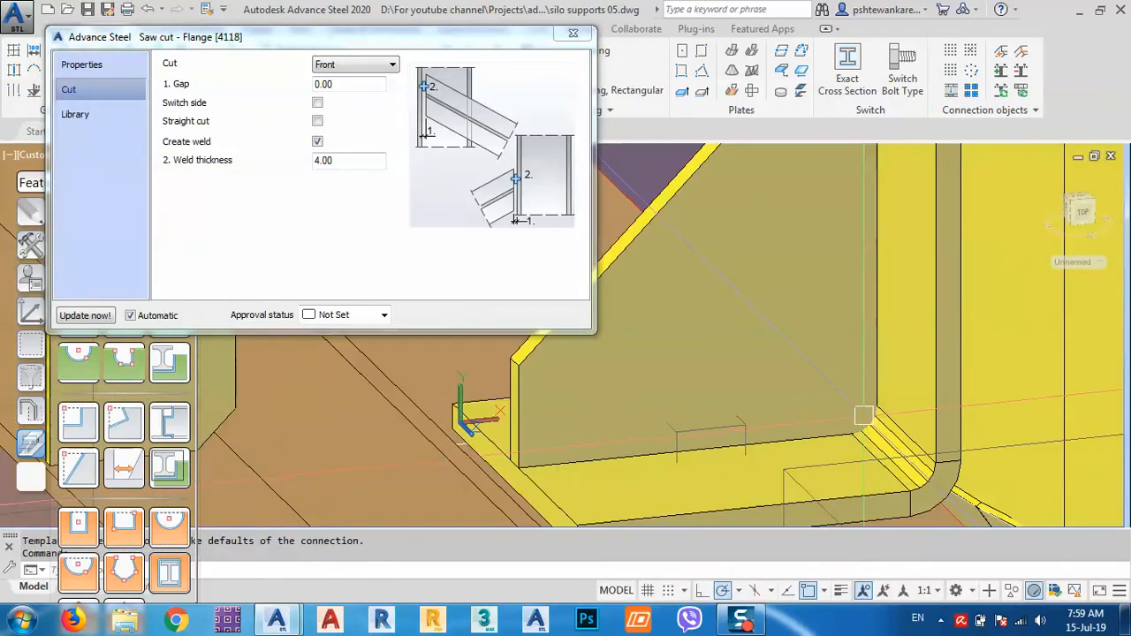
left_click(580, 38)
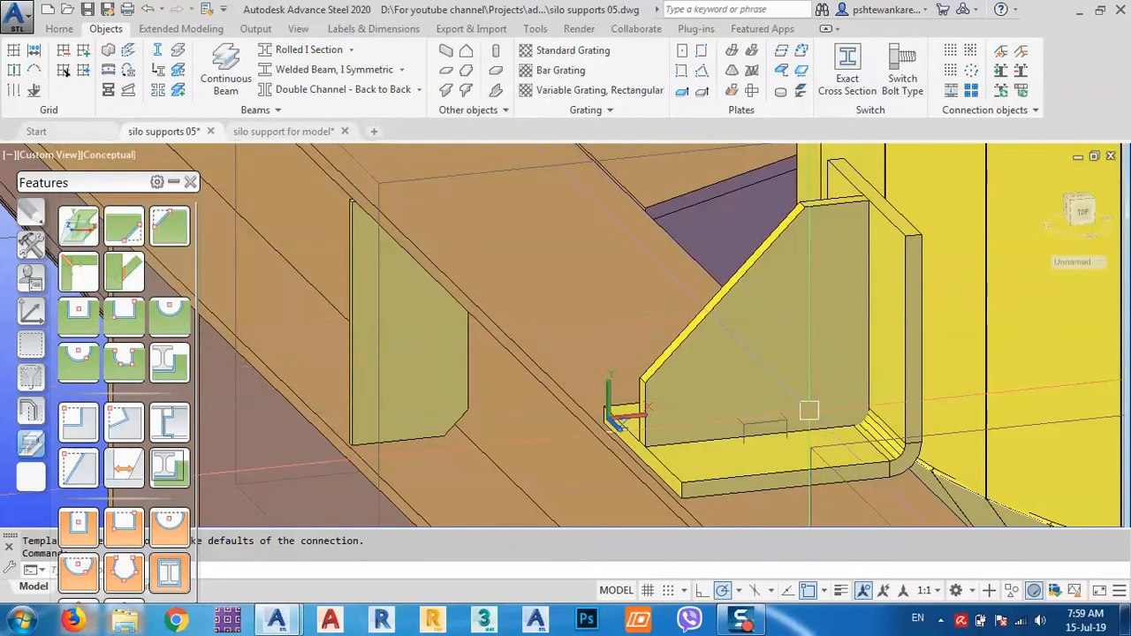
Isolate the gusset plate and the folded plate bracket beside the silo so only they are displayed
scroll(790, 404, "up", 5)
scroll(811, 381, "up", 6)
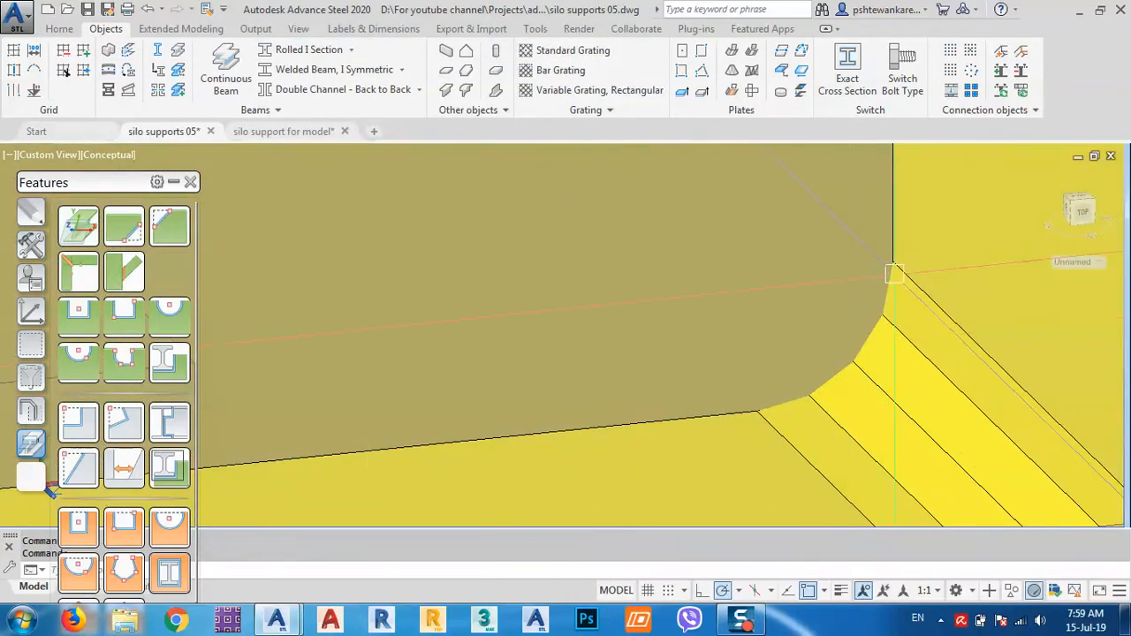
scroll(856, 351, "down", 6)
scroll(650, 369, "down", 5)
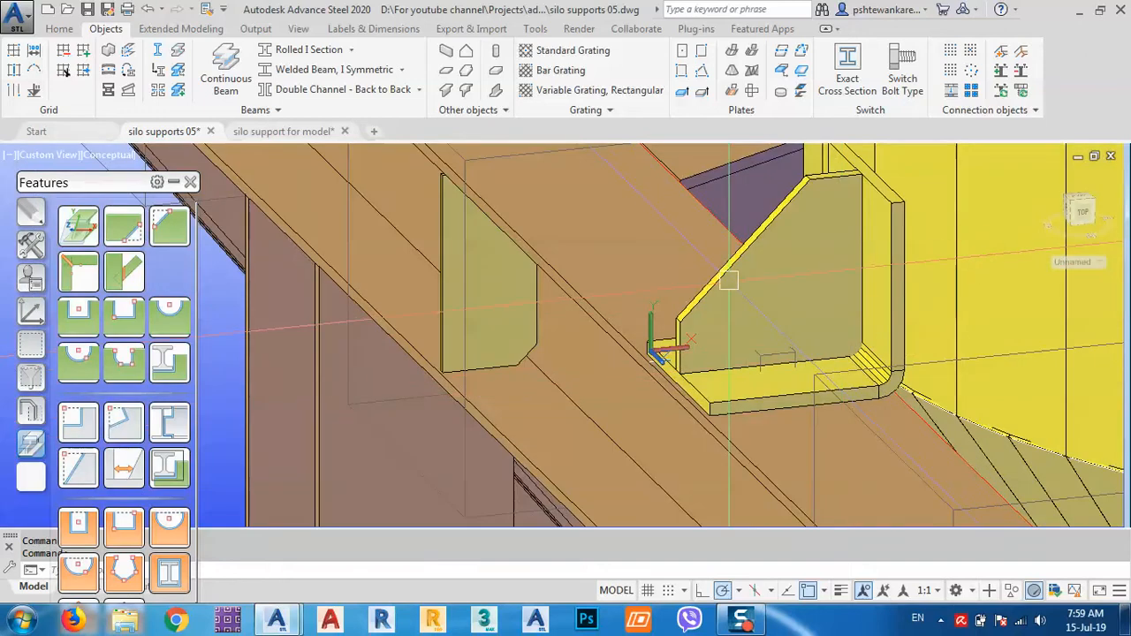
left_click(813, 336)
scroll(444, 367, "up", 5)
scroll(784, 337, "down", 9)
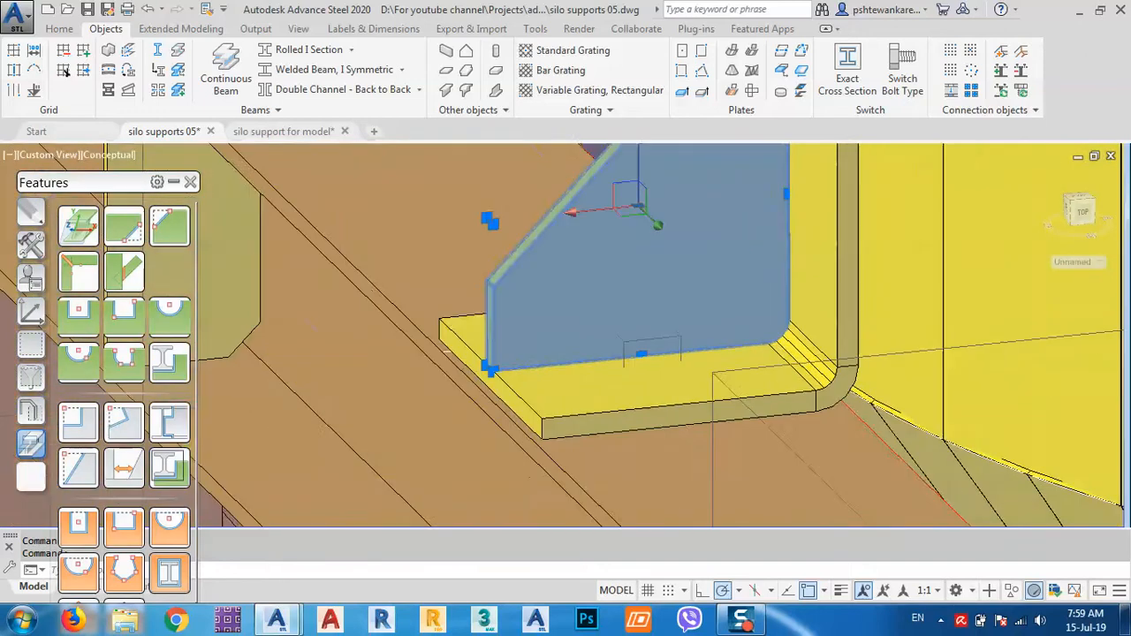
scroll(748, 369, "up", 4)
left_click(716, 371)
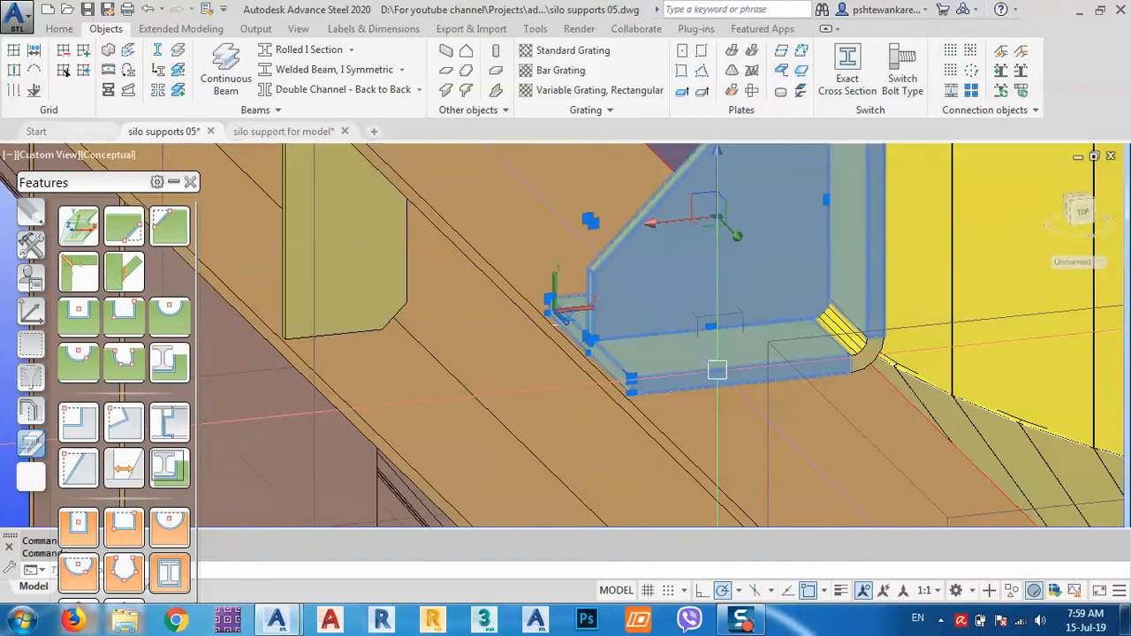
scroll(862, 349, "up", 5)
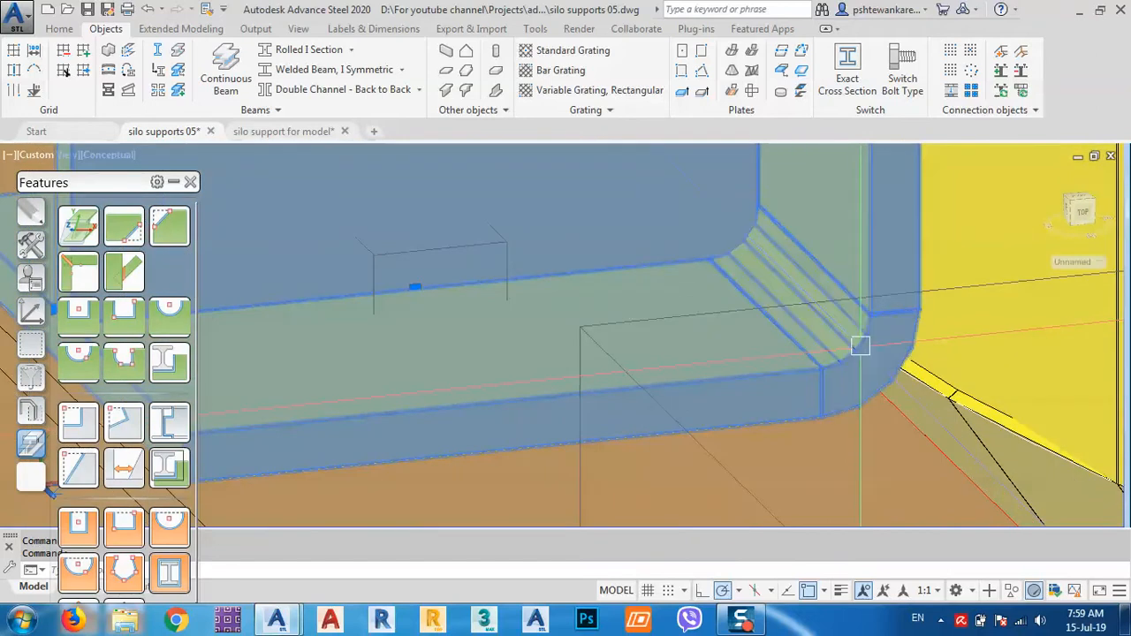
scroll(862, 348, "down", 10)
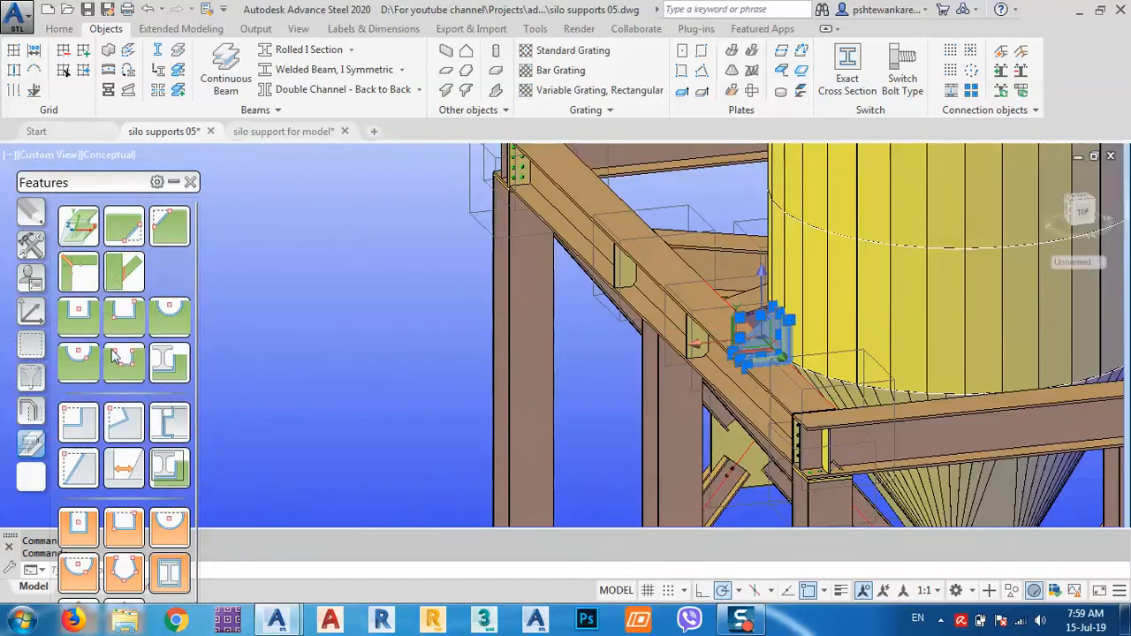
left_click(31, 248)
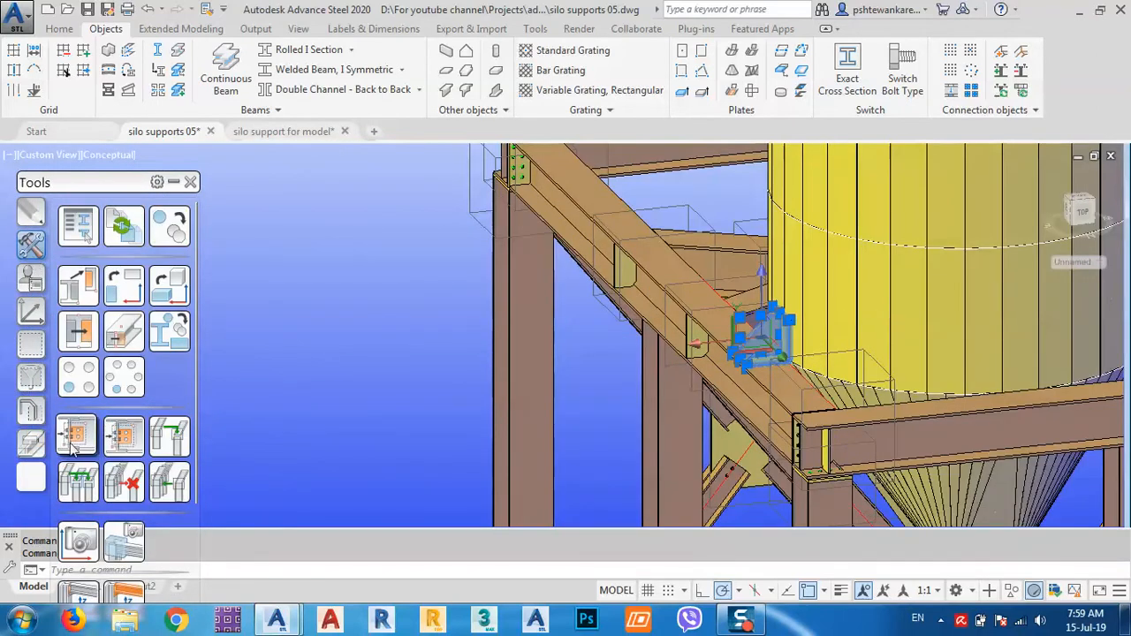
left_click(32, 411)
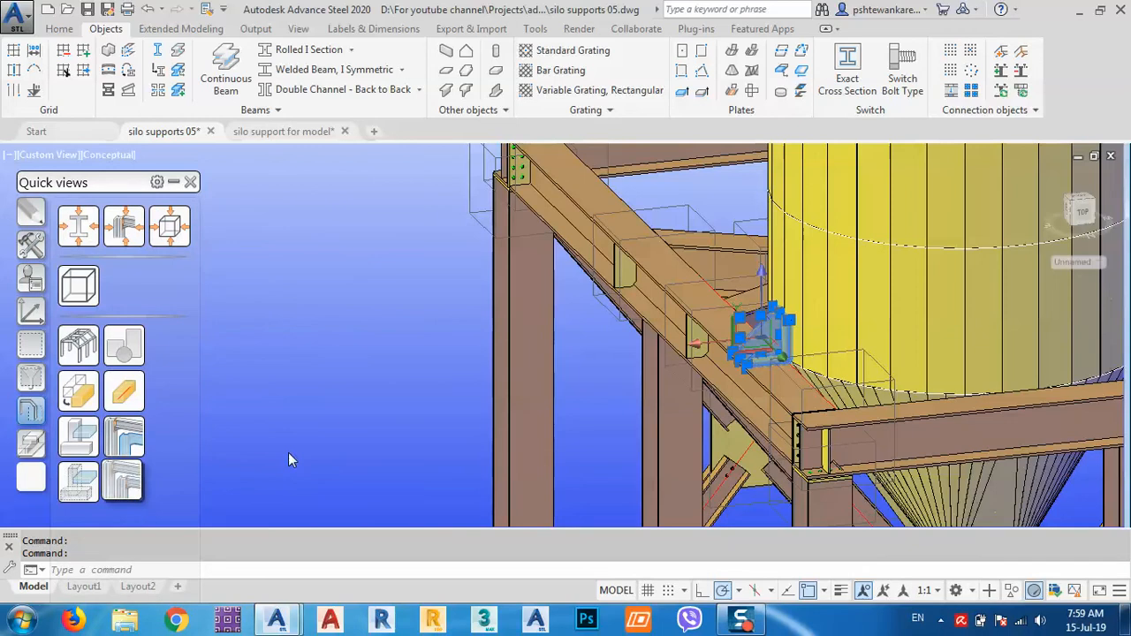
key("Escape")
Show the isolated bracket in the Back view with the 2D Wireframe visual style
scroll(780, 358, "up", 5)
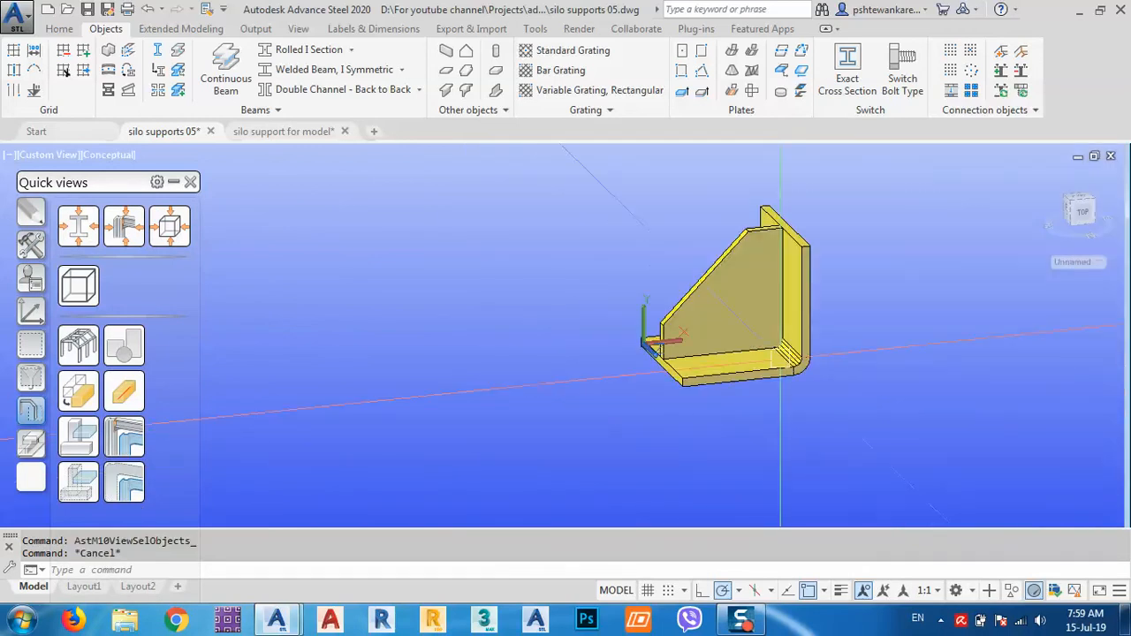
scroll(780, 358, "up", 3)
left_click(1083, 219)
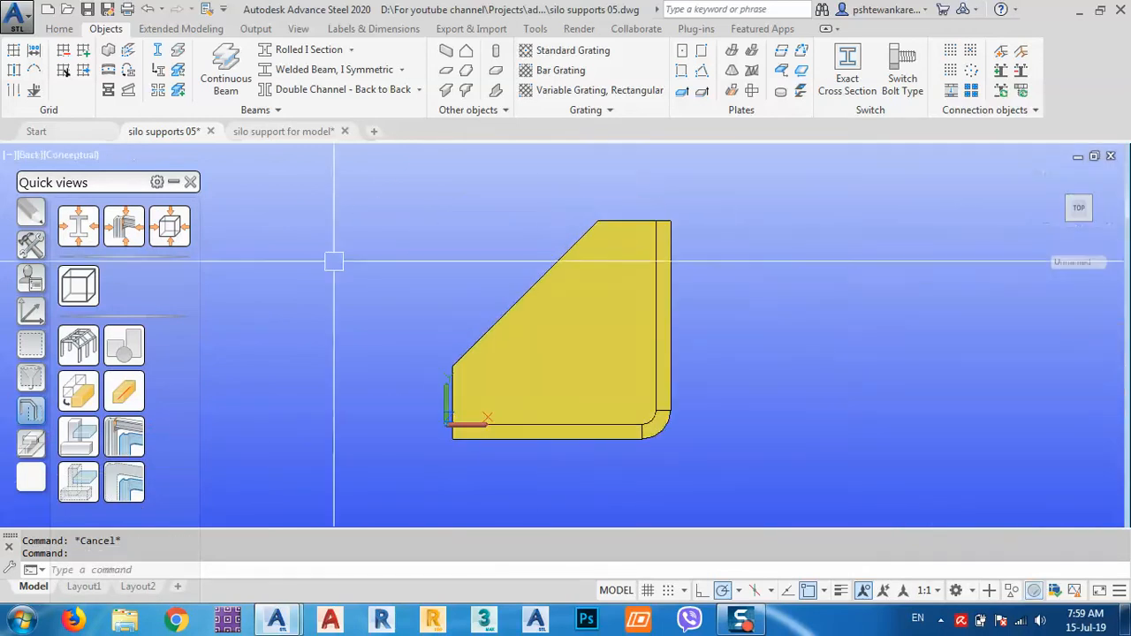
left_click(79, 156)
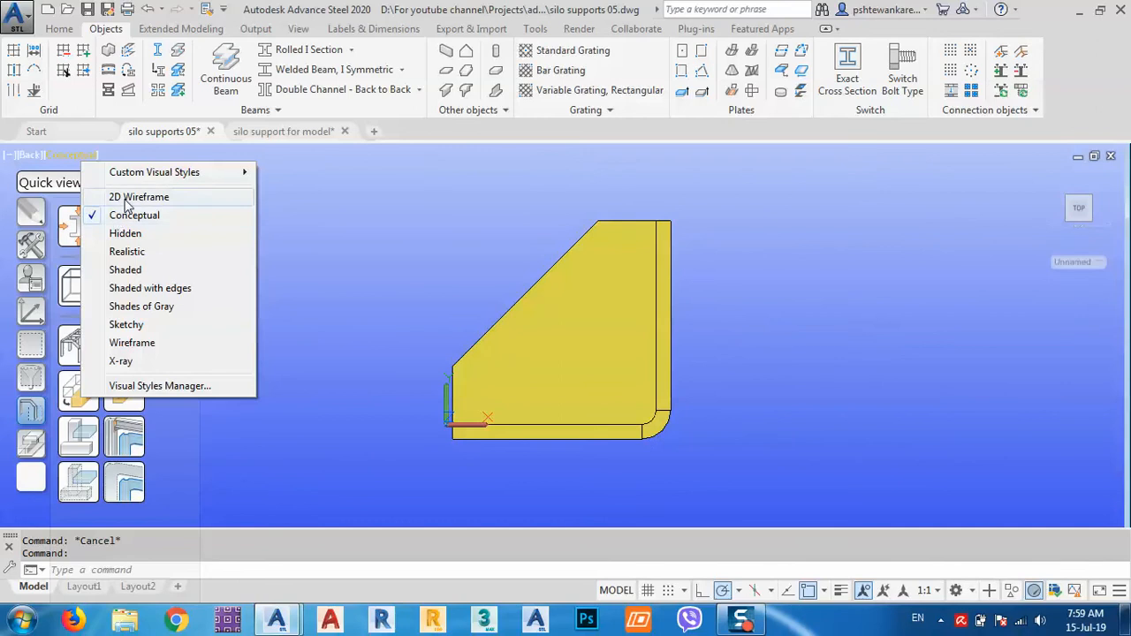
left_click(128, 198)
scroll(727, 411, "up", 5)
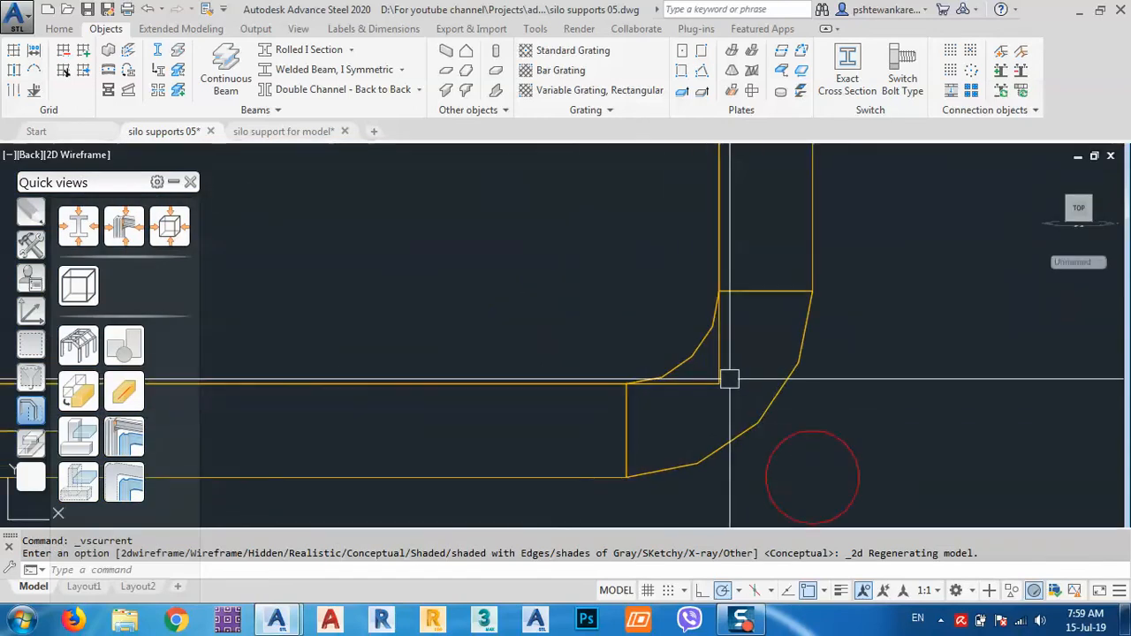
Create a corner cut on the gusset plate at its inner corner beside the bracket's bend
left_click(729, 380)
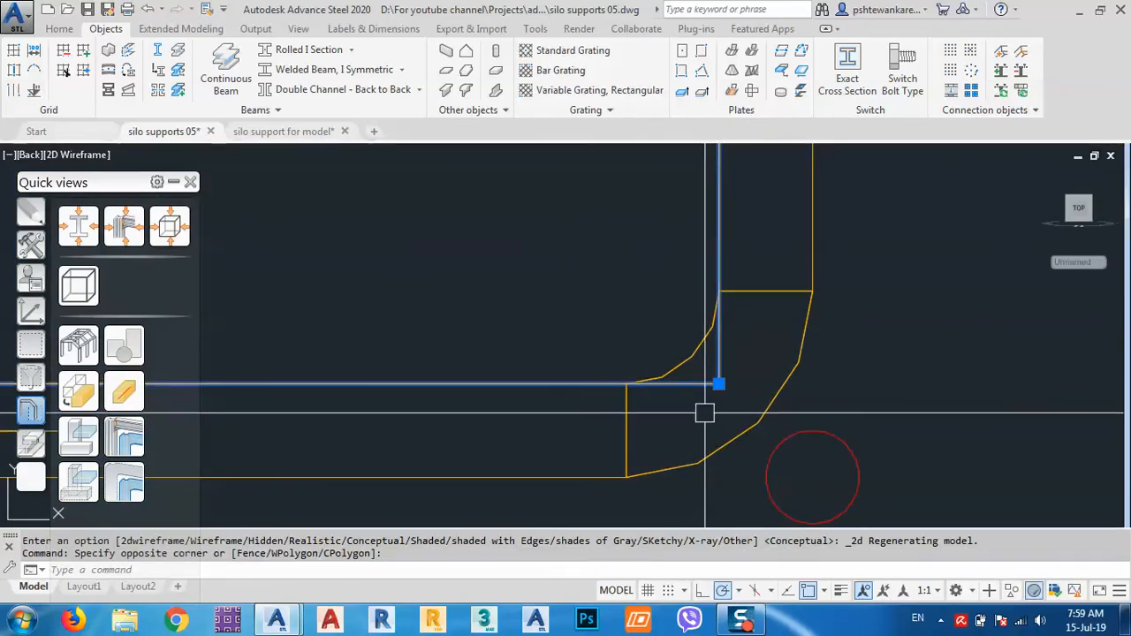
key("Escape")
left_click(29, 280)
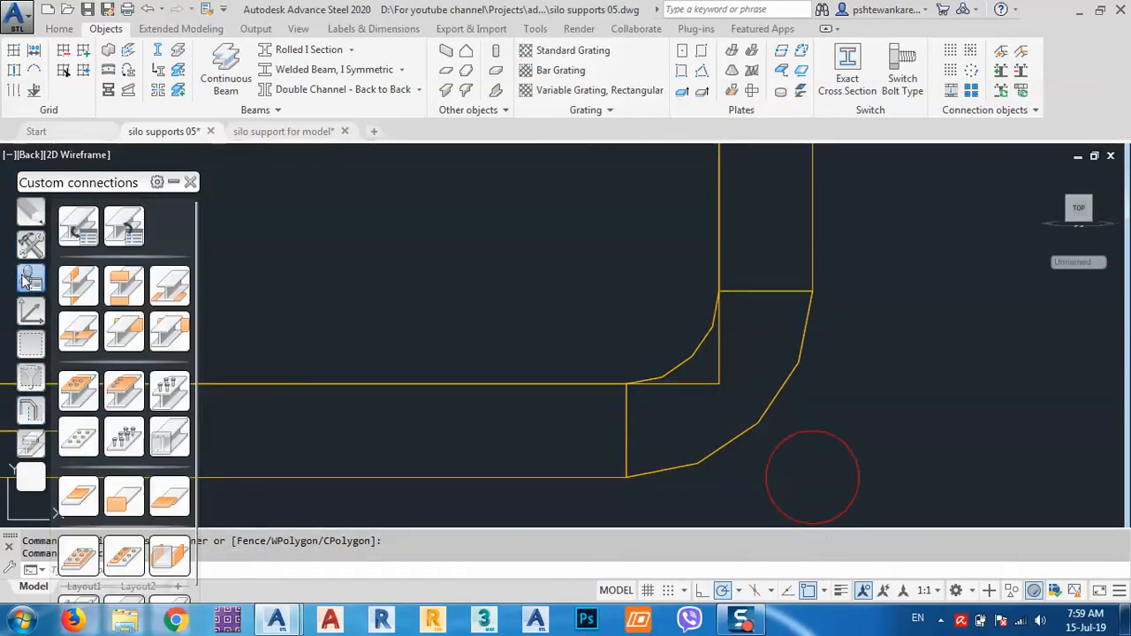
left_click(33, 246)
left_click(29, 416)
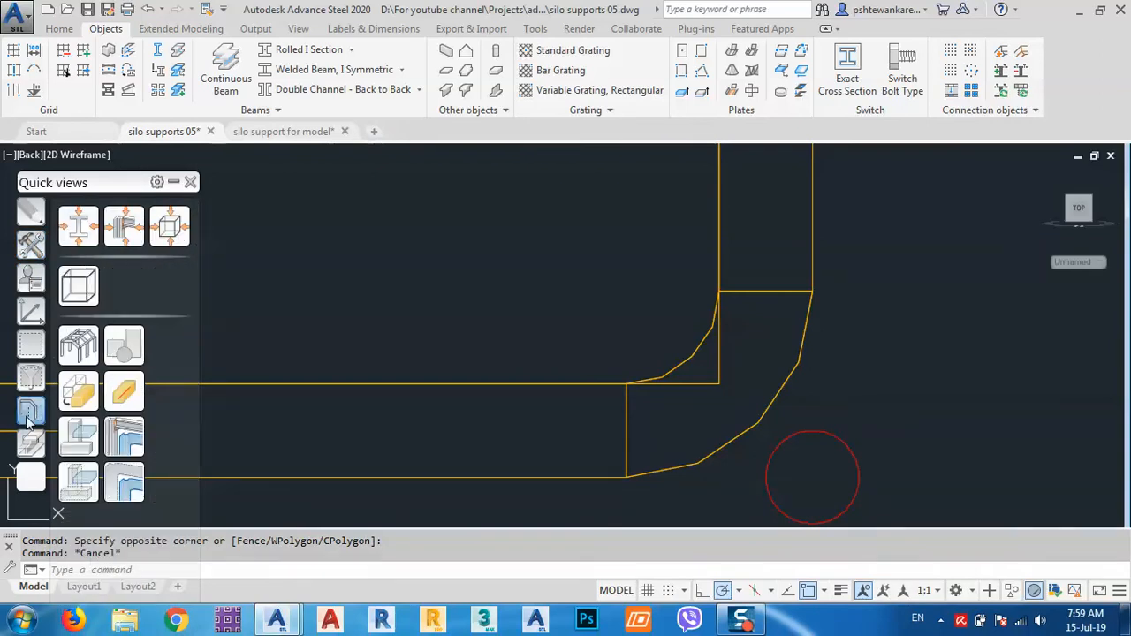
left_click(33, 442)
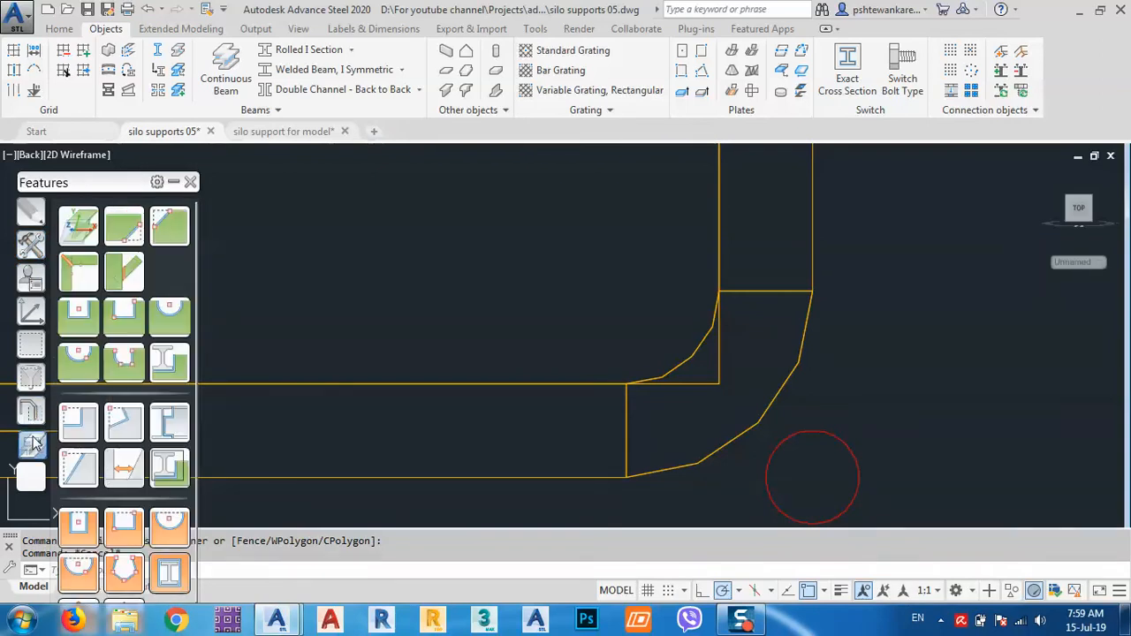
left_click(157, 232)
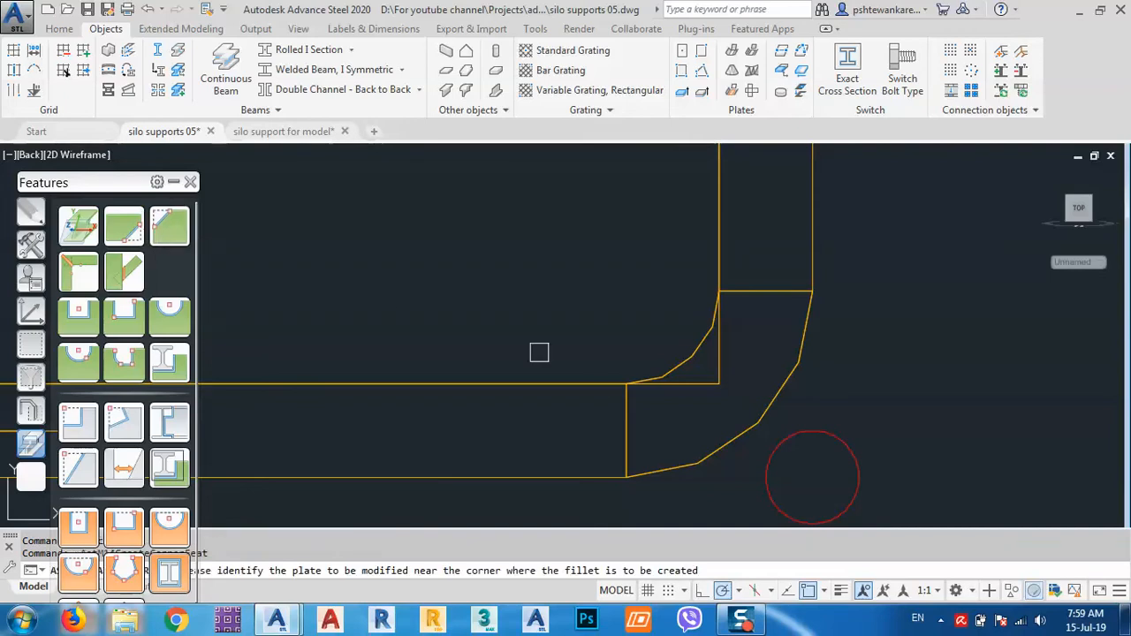
middle_click_drag(688, 390, 737, 363)
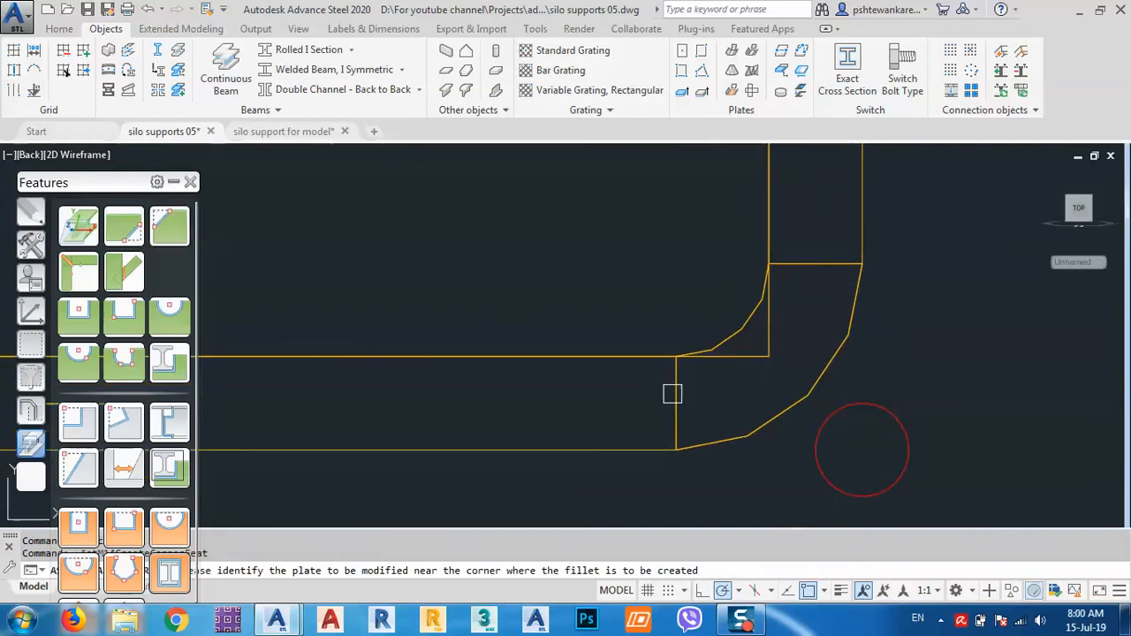
mouse_move(671, 394)
middle_mouse_down("shift")
mouse_move(654, 397)
mouse_move(679, 426)
middle_mouse_up("shift")
scroll(678, 426, "down", 4)
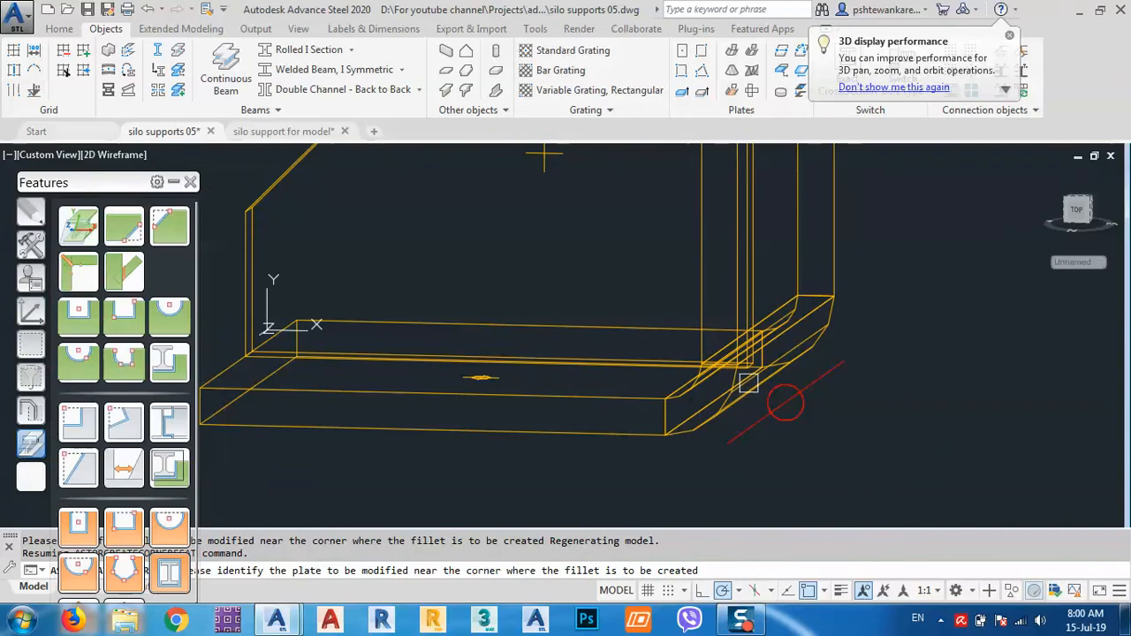
scroll(749, 383, "up", 5)
left_click(725, 353)
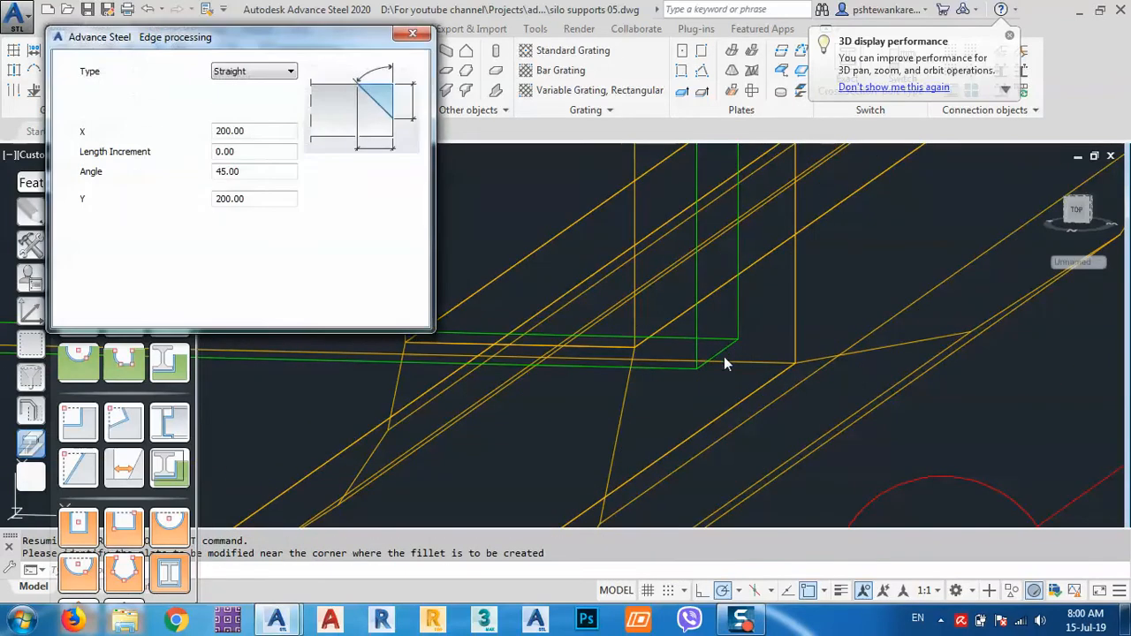
Set the gusset corner cut's edge processing type to Convex
left_click(253, 71)
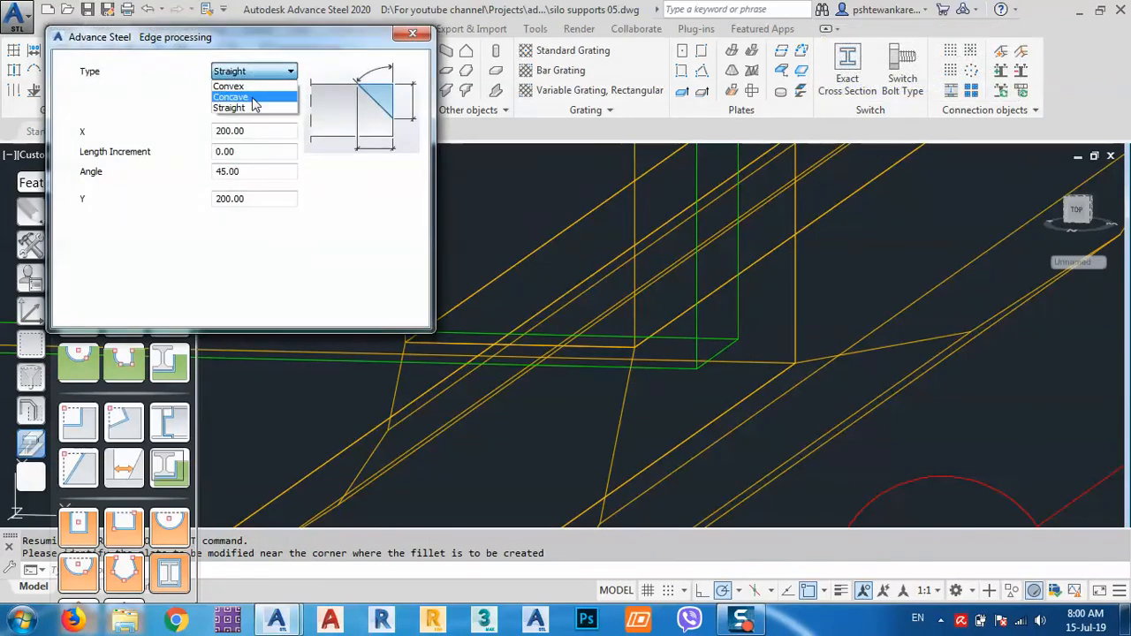
left_click(252, 97)
left_click(238, 72)
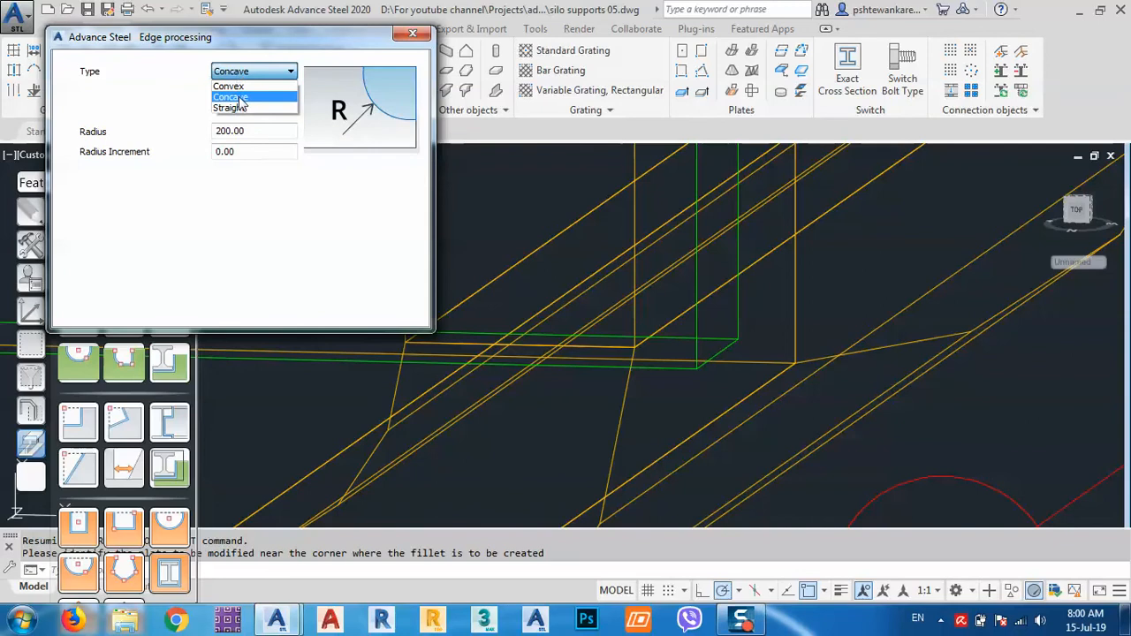
left_click(231, 86)
scroll(752, 378, "down", 5)
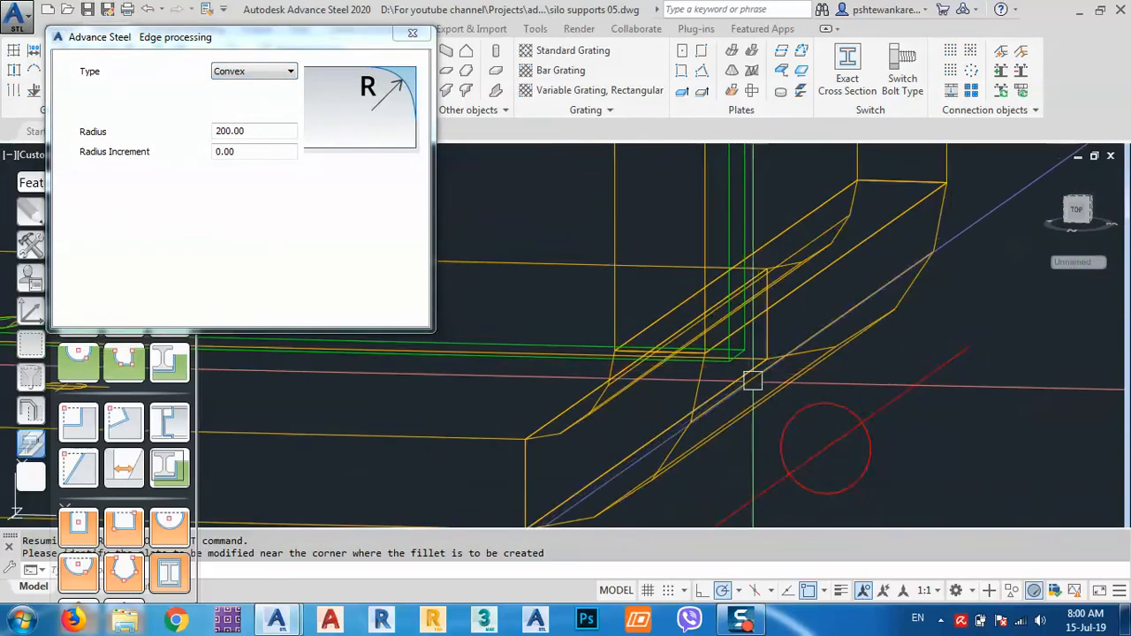
middle_click_drag(749, 388, 807, 380, "shift")
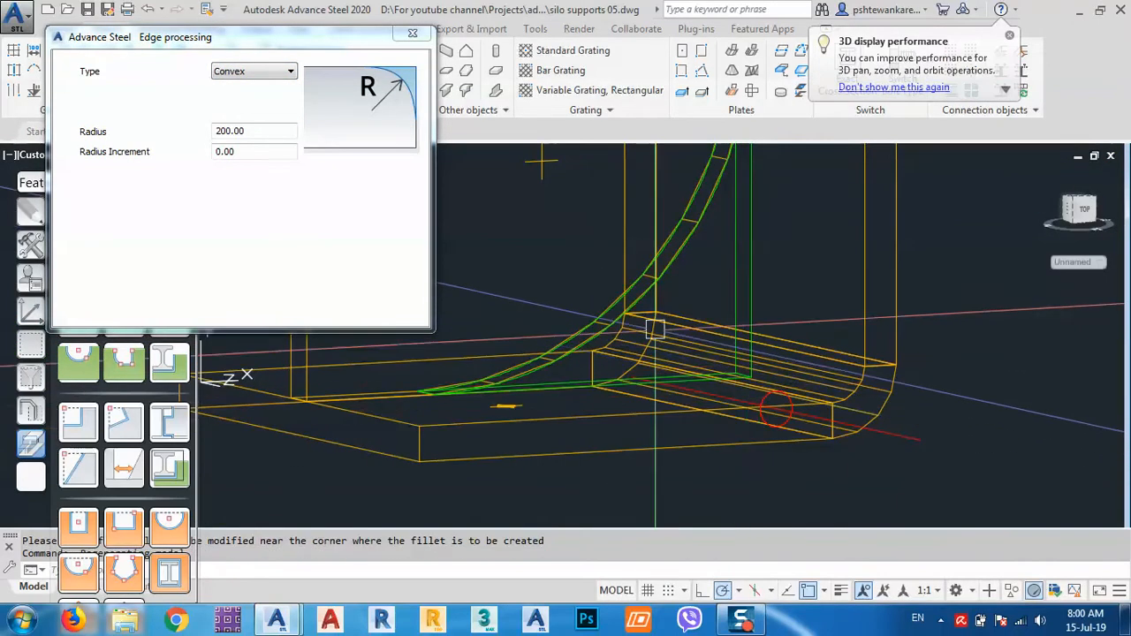
Set the convex corner radius to 50 and check it against the bracket's bend
double_click(261, 130)
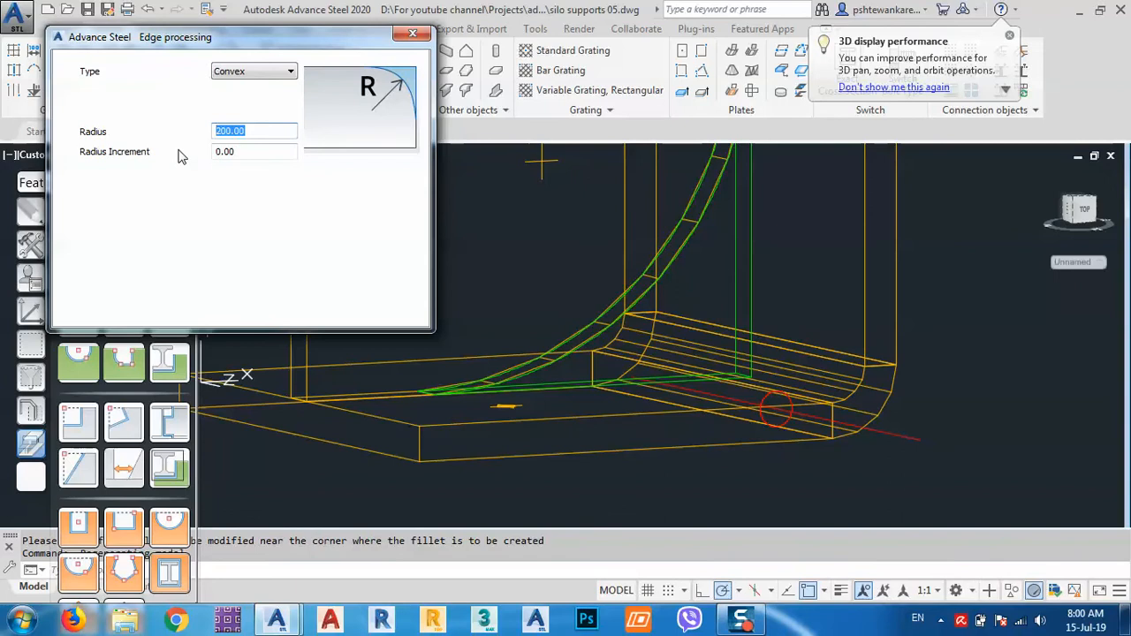
type("50")
key("Return")
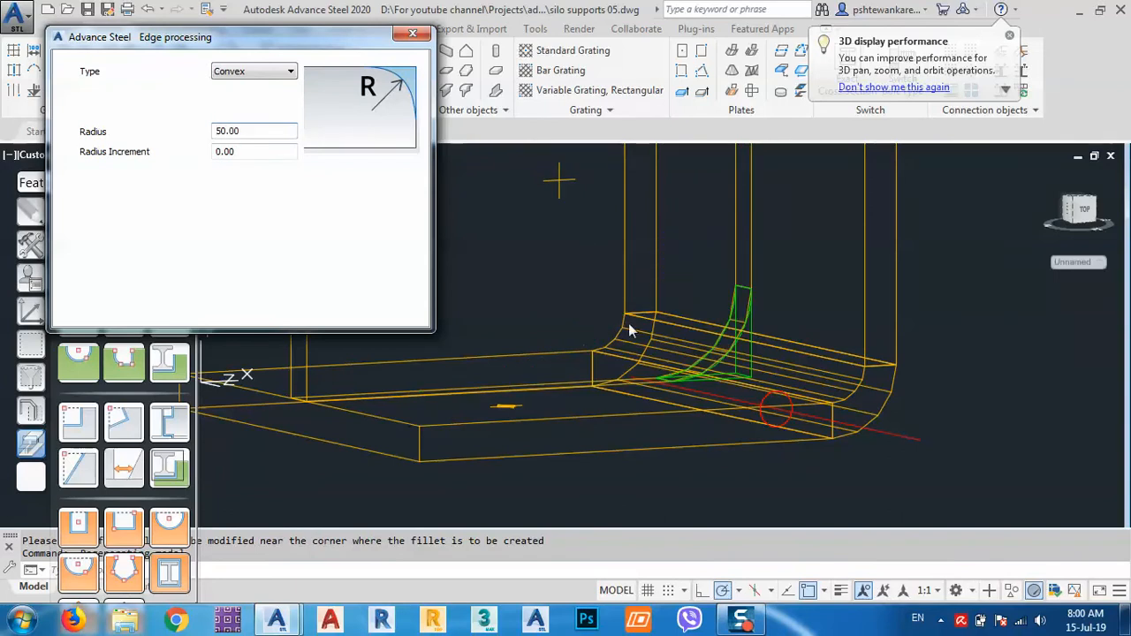
middle_click_drag(629, 330, 837, 389, "shift")
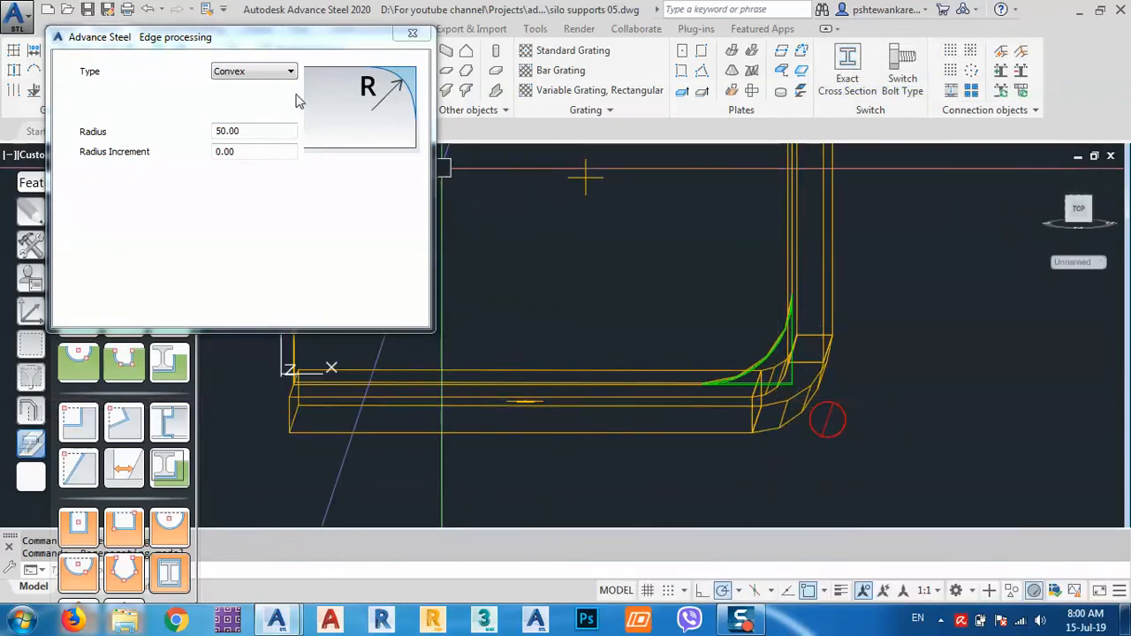
Set the gusset's convex corner radius to 40 and close the edge processing settings
left_click(278, 132)
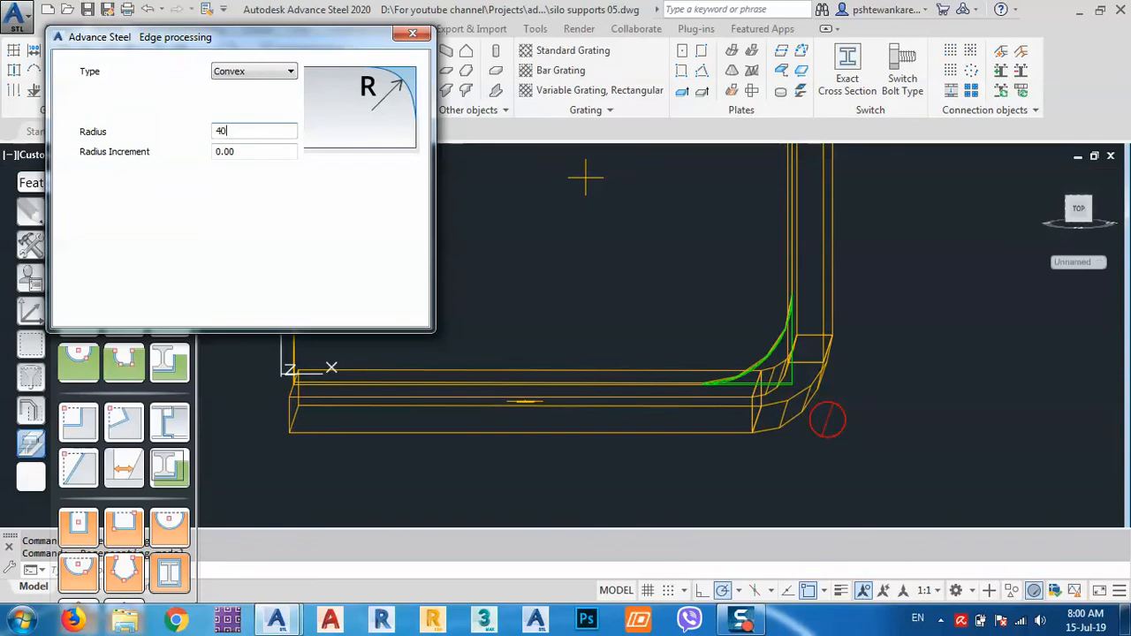
scroll(782, 367, "up", 6)
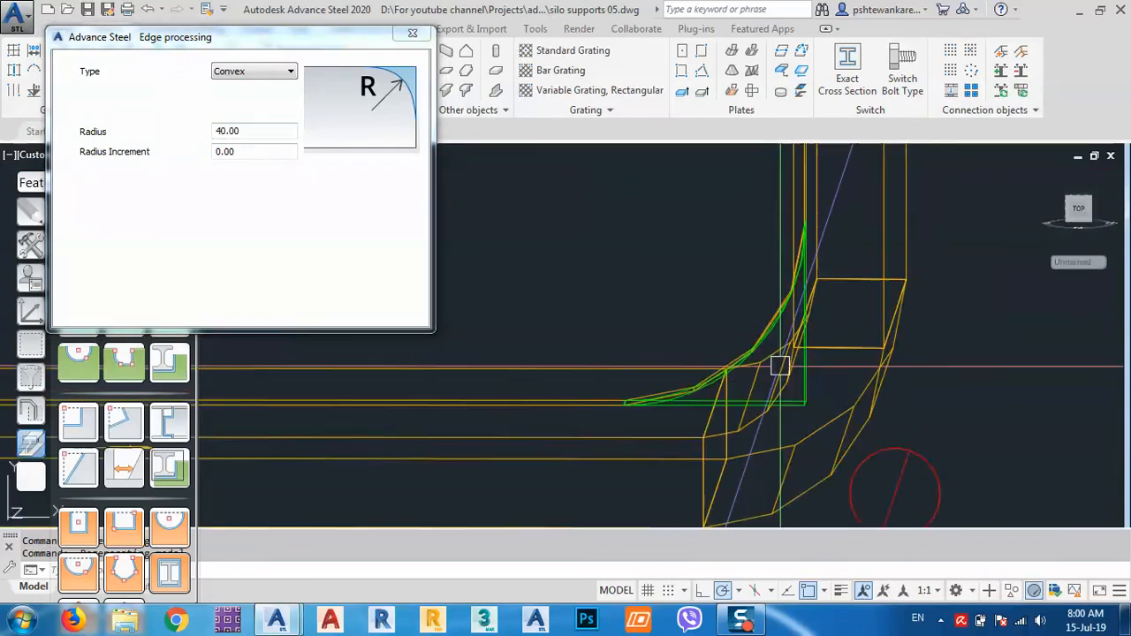
mouse_move(785, 376)
middle_mouse_down("shift")
mouse_move(797, 357)
mouse_move(790, 369)
mouse_move(733, 371)
middle_mouse_up("shift")
left_click(406, 37)
scroll(726, 354, "down", 8)
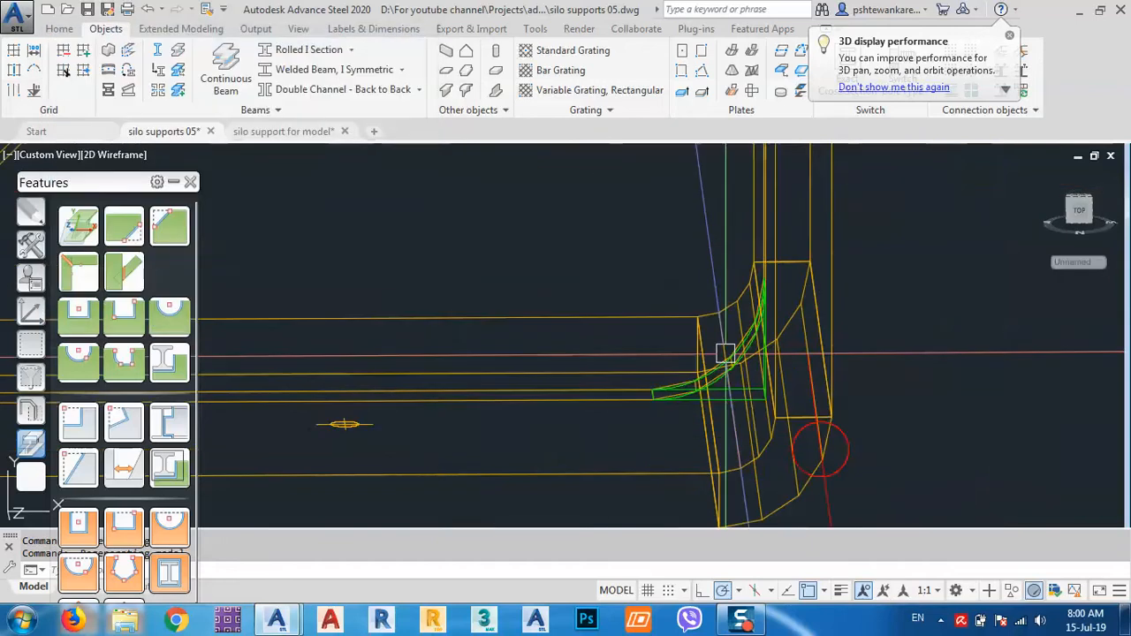
Set the gusset plate's display type to Standard and close its properties
double_click(616, 252)
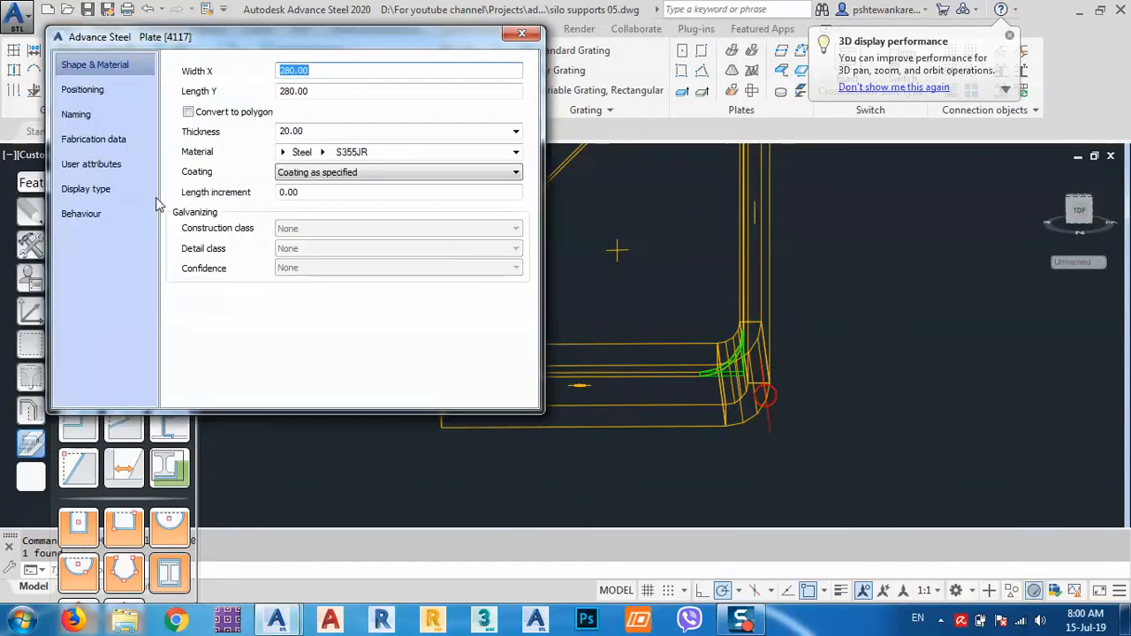
left_click(88, 189)
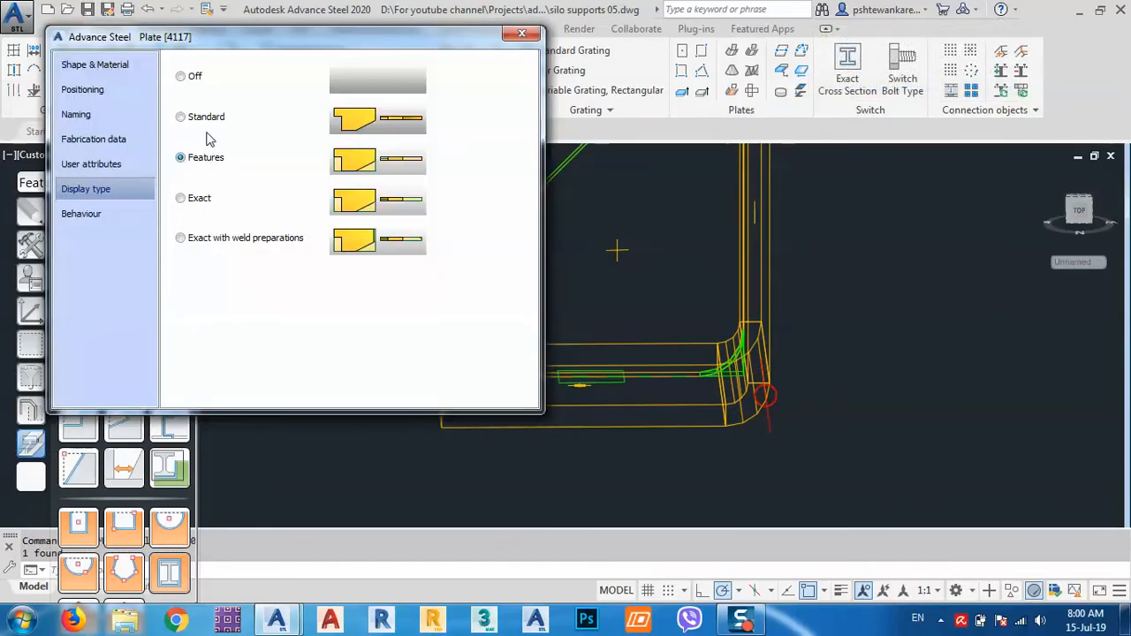
left_click(521, 33)
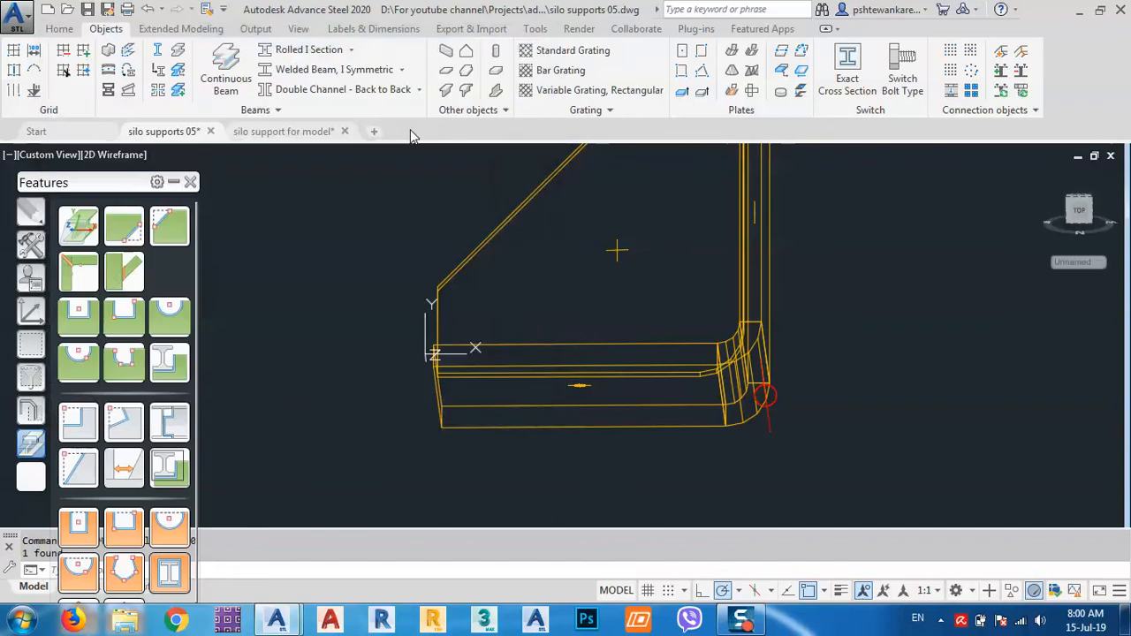
Switch the visual style to Conceptual and inspect the rounded gusset corner against the folded plate's bend
left_click(114, 155)
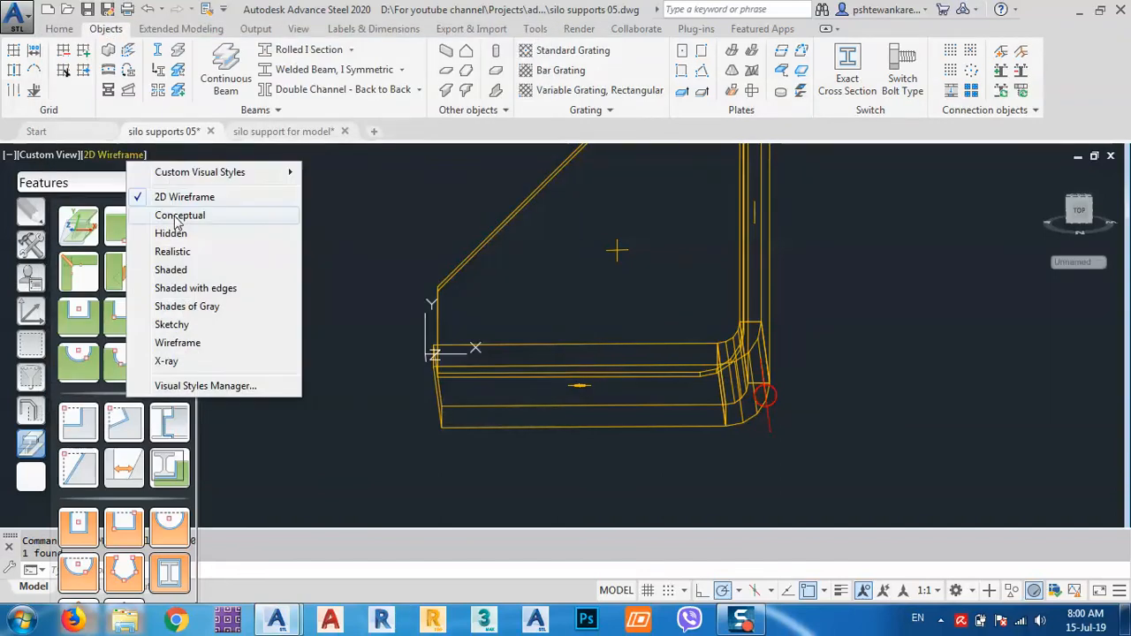
left_click(180, 215)
middle_click_drag(601, 341, 680, 402, "shift")
scroll(722, 358, "up", 5)
scroll(674, 411, "down", 8)
scroll(684, 403, "up", 7)
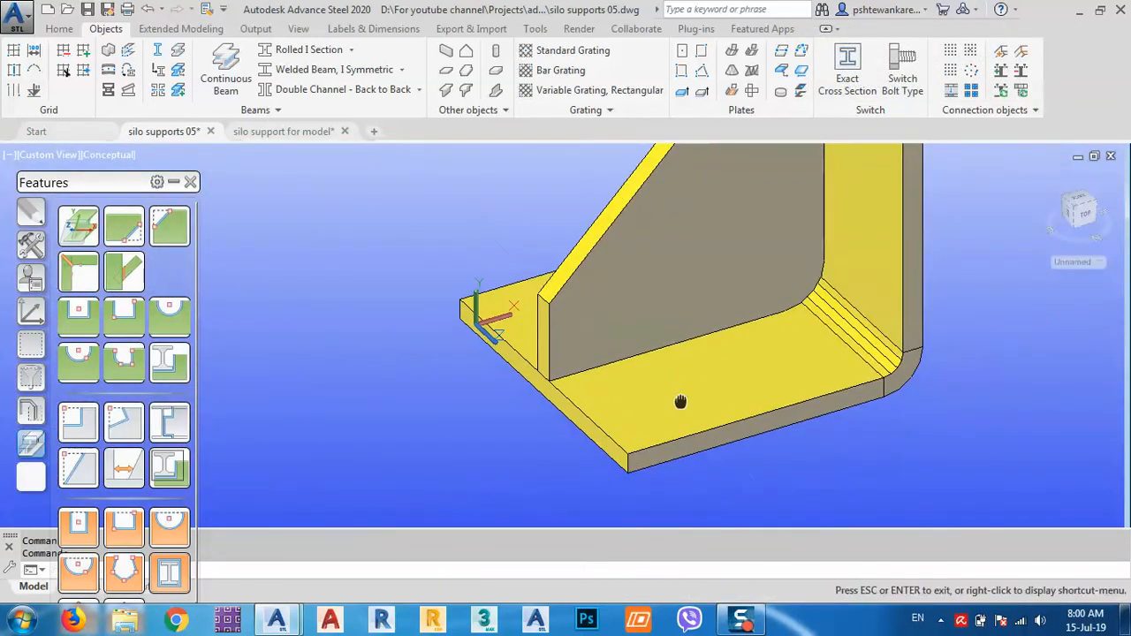
Add a weld point between the gusset plate and the folded plate along the gusset's bottom edge, with main weld type None
left_click(712, 520)
left_click(589, 306)
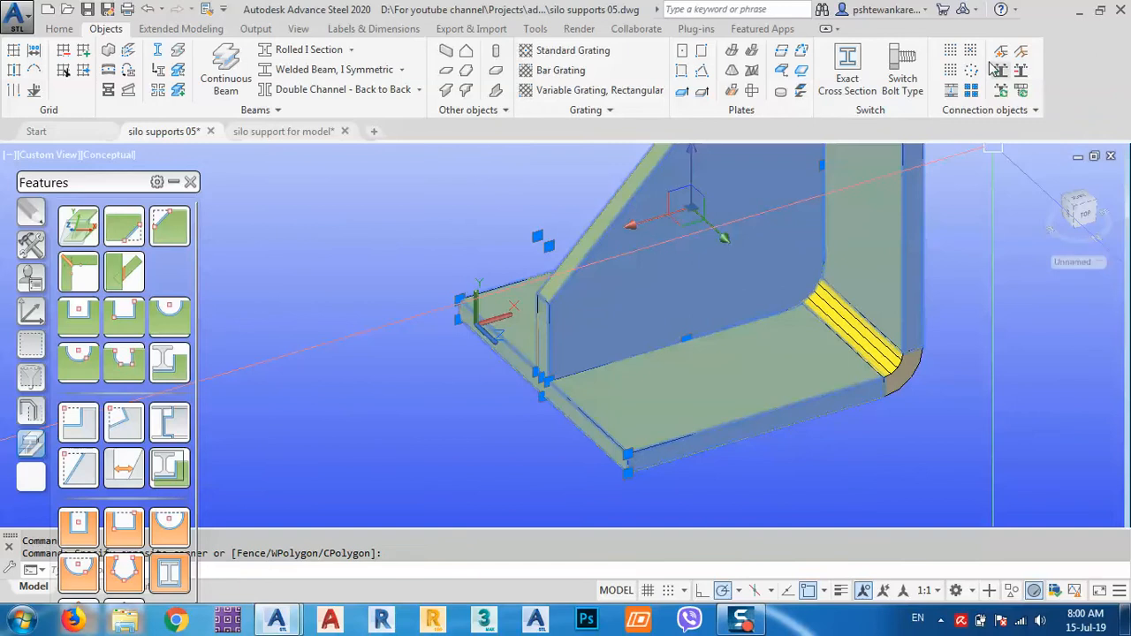
left_click(1001, 55)
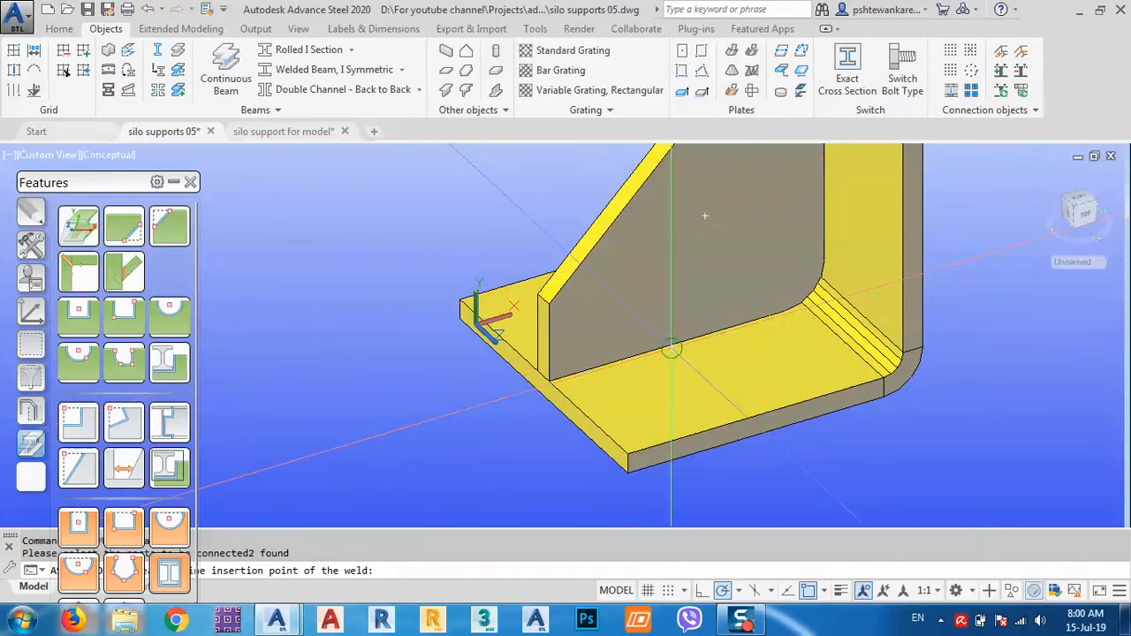
left_click(672, 349)
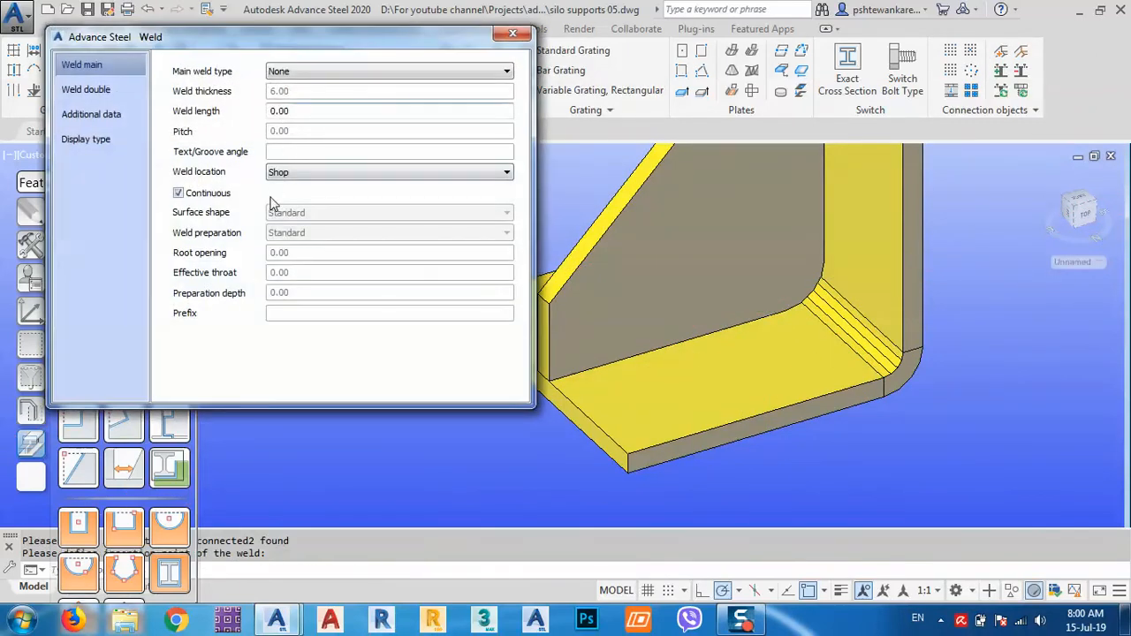
left_click(279, 73)
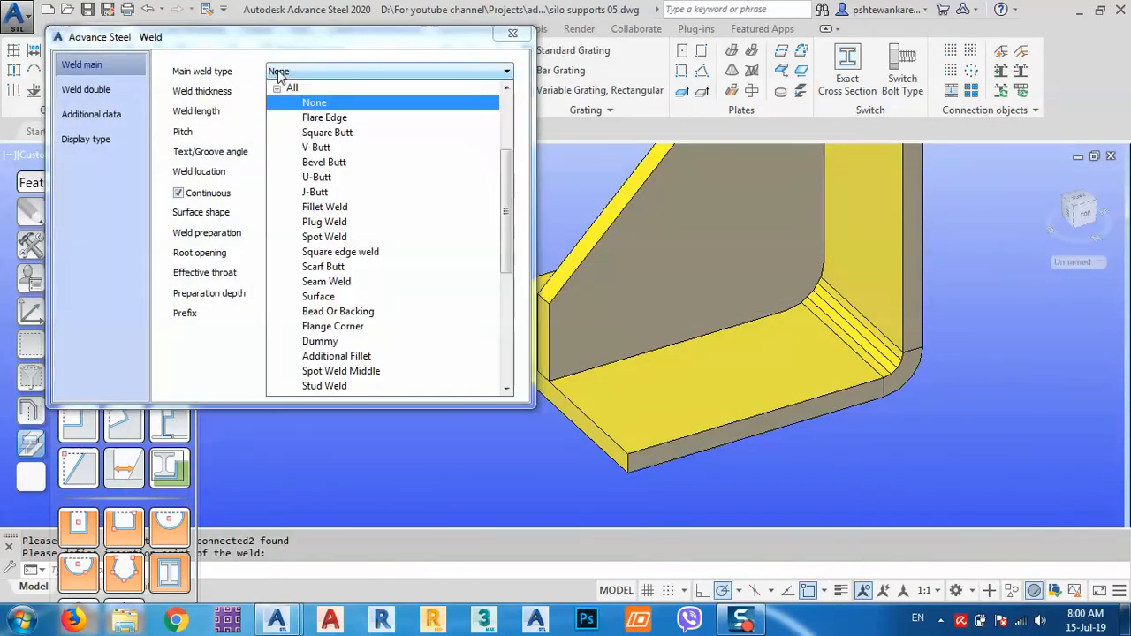
left_click(358, 64)
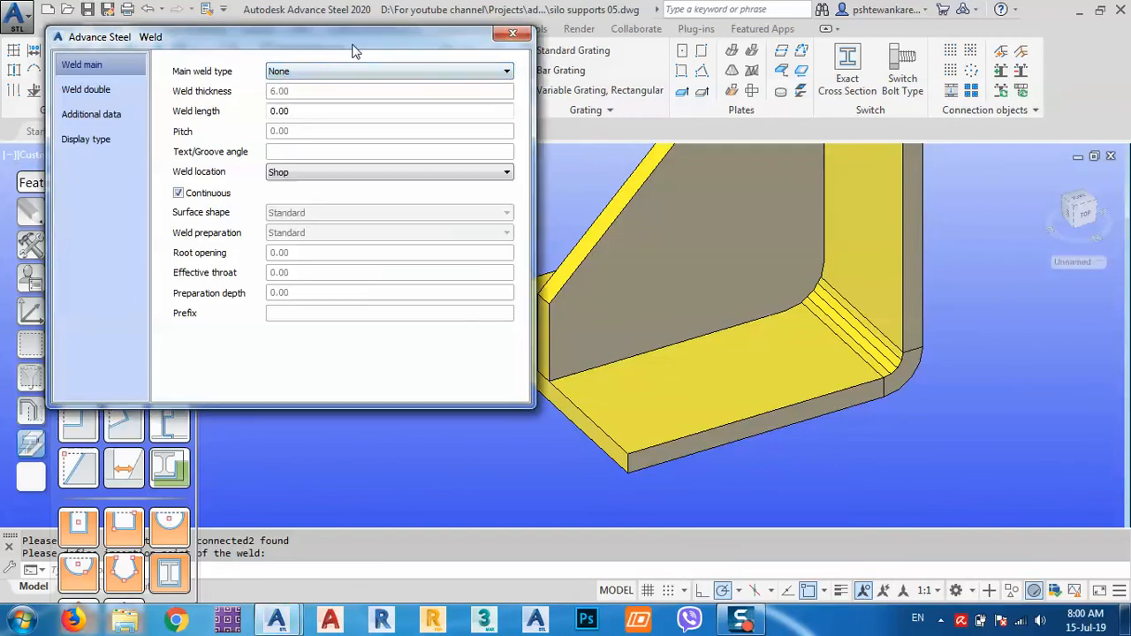
left_click(513, 36)
Show all hidden objects of the model again around the bracket
scroll(479, 328, "down", 5)
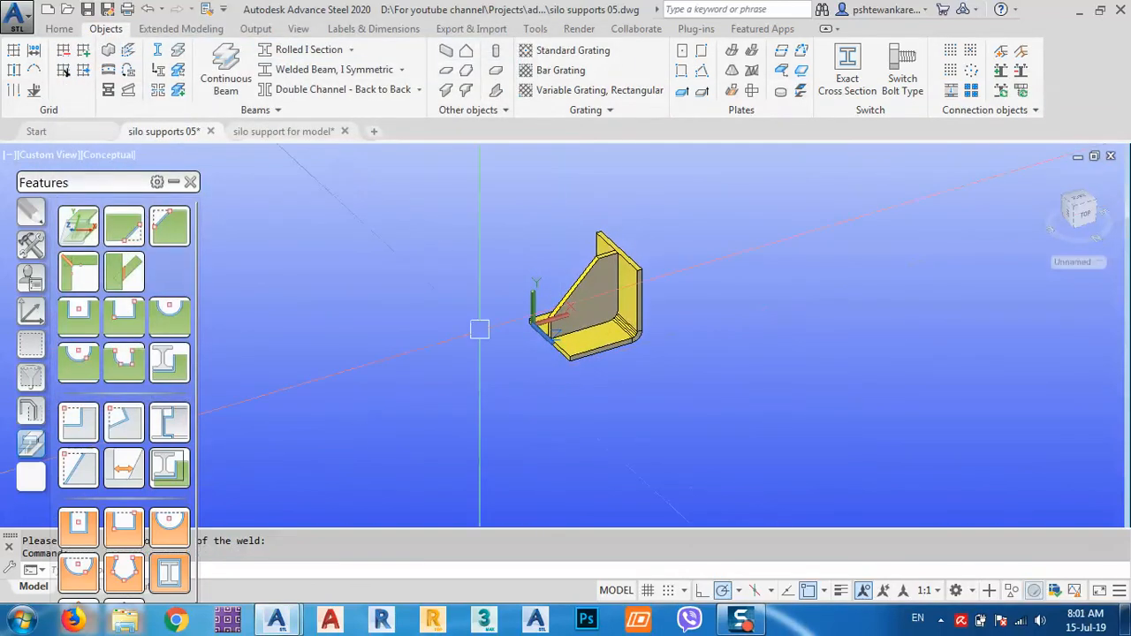
left_click(32, 251)
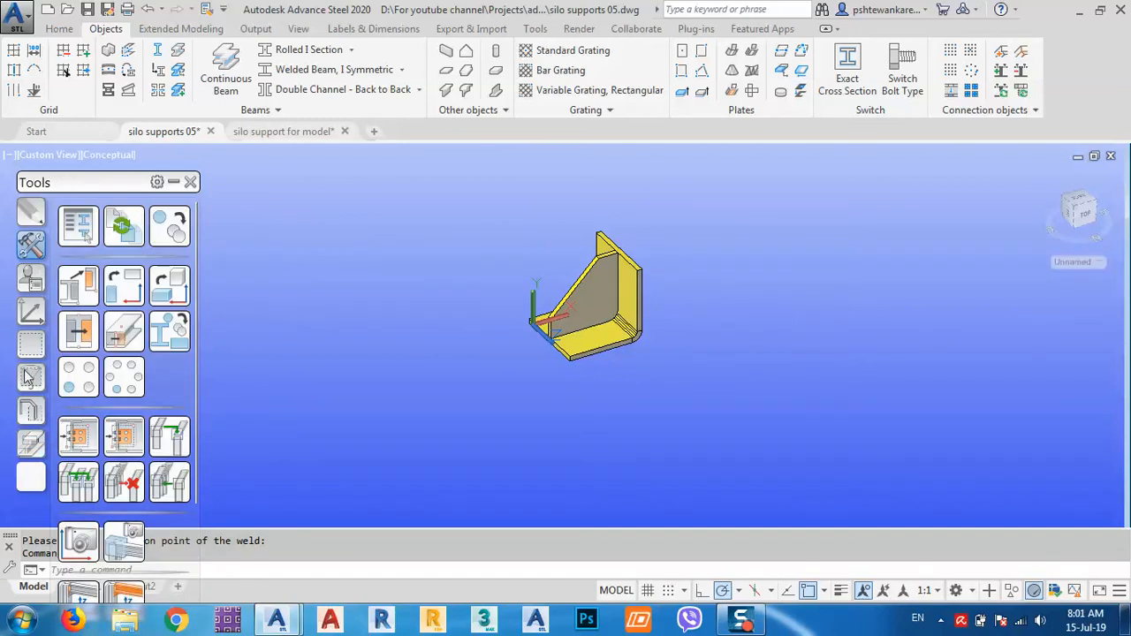
left_click(31, 416)
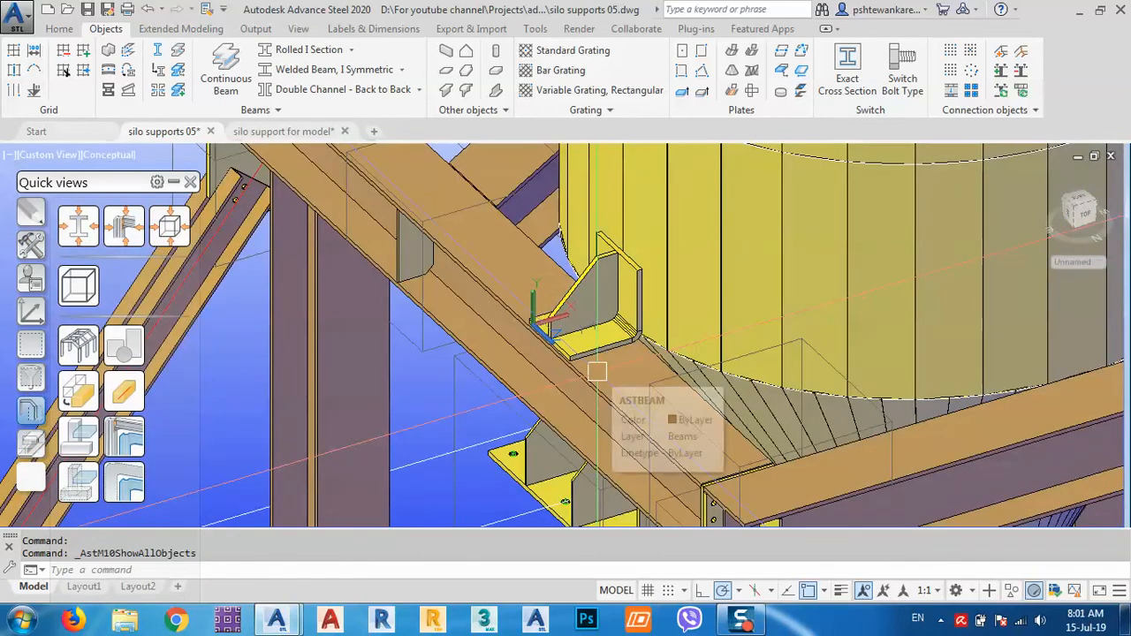
Try to group the folded plate's parts with the gusset plate
scroll(588, 337, "up", 2)
scroll(589, 338, "up", 3)
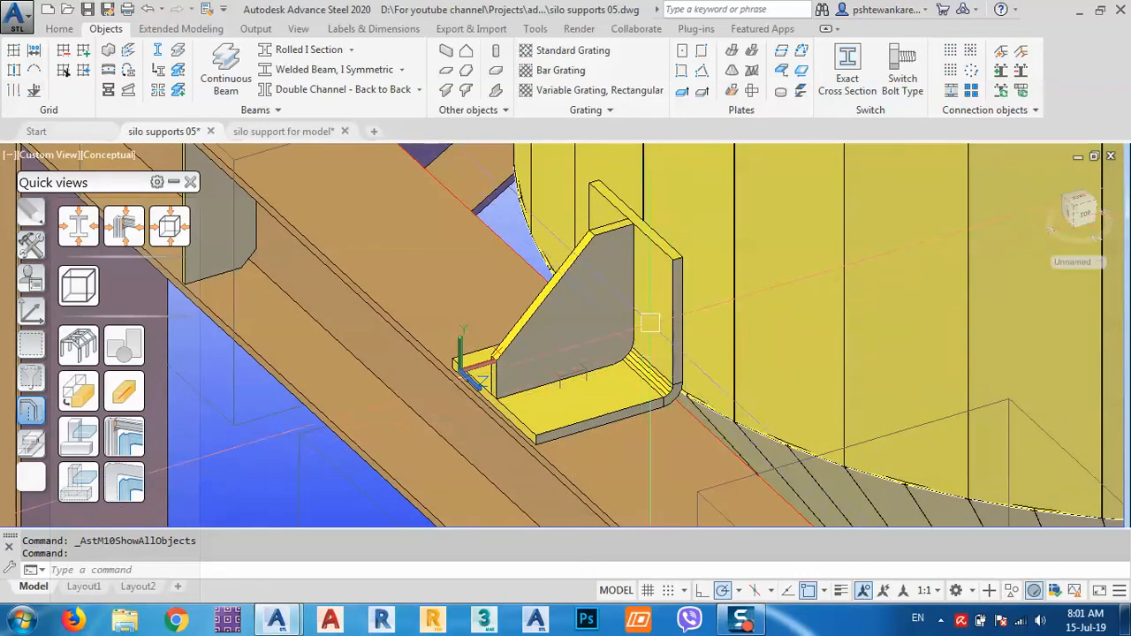
scroll(655, 296, "up", 1)
left_click(667, 285)
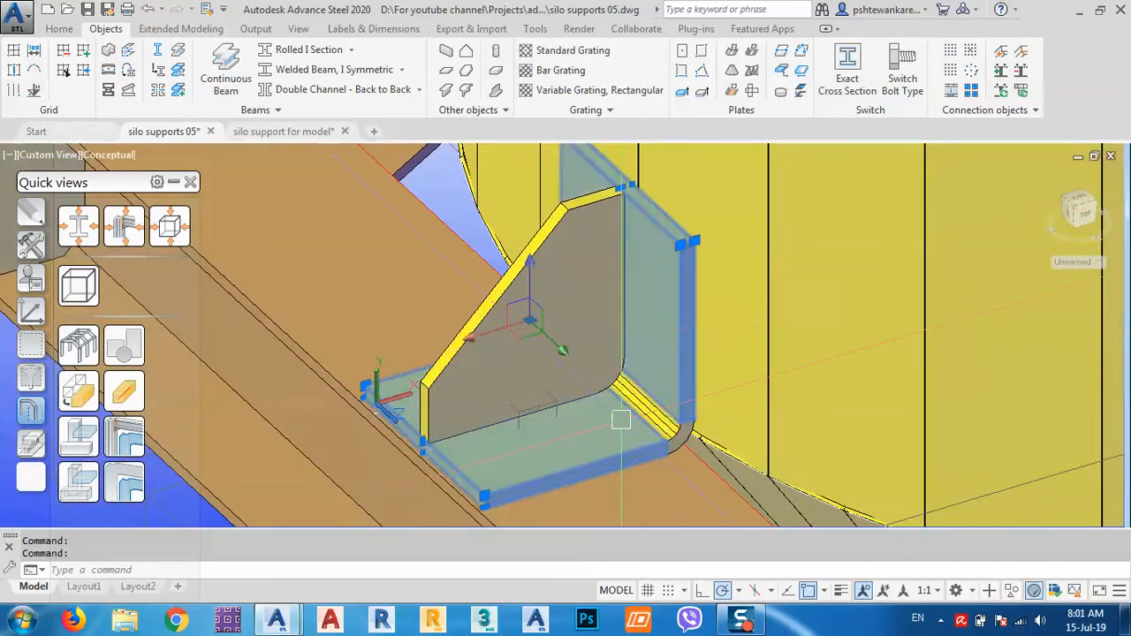
scroll(672, 402, "up", 2)
left_click(642, 405)
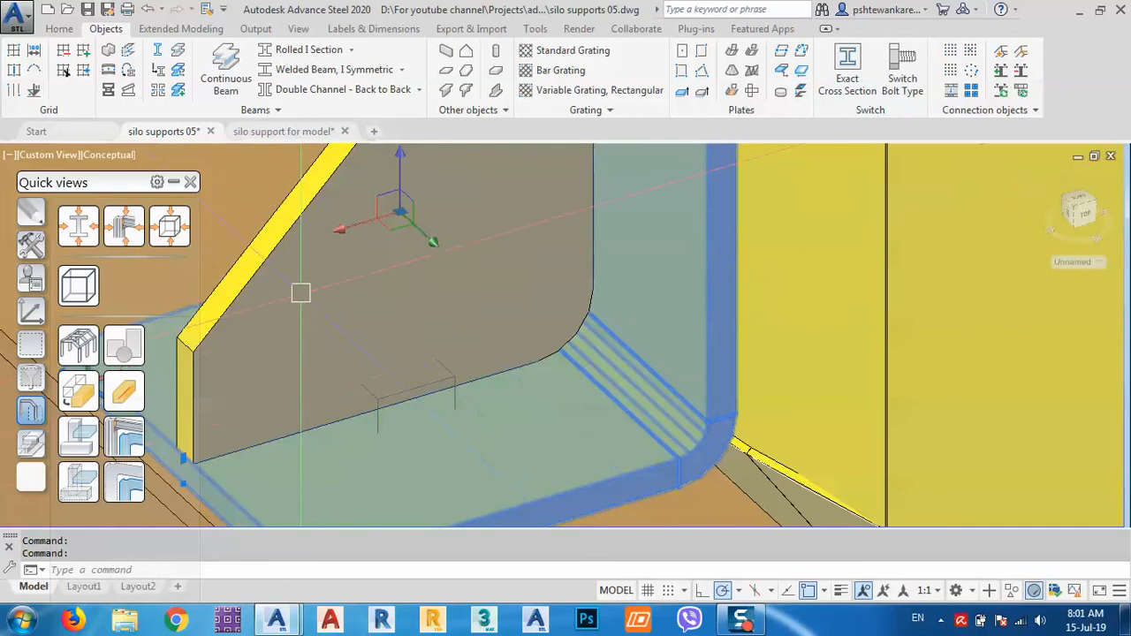
scroll(347, 296, "down", 4)
scroll(350, 265, "up", 3)
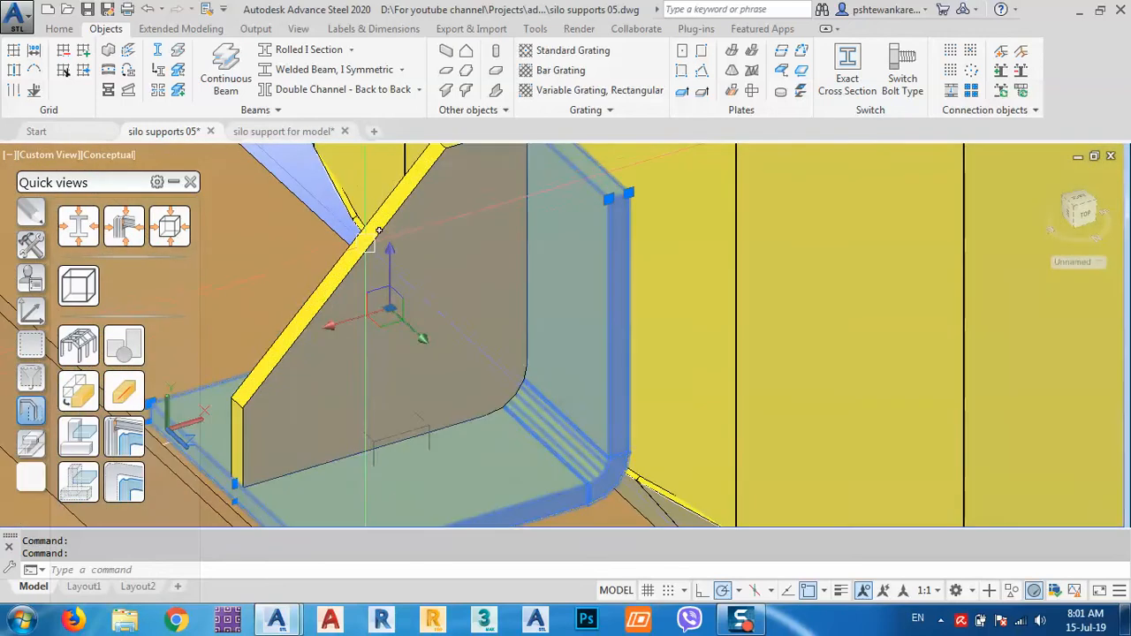
left_click(369, 243)
scroll(508, 247, "down", 2)
middle_click_drag(547, 293, 733, 322)
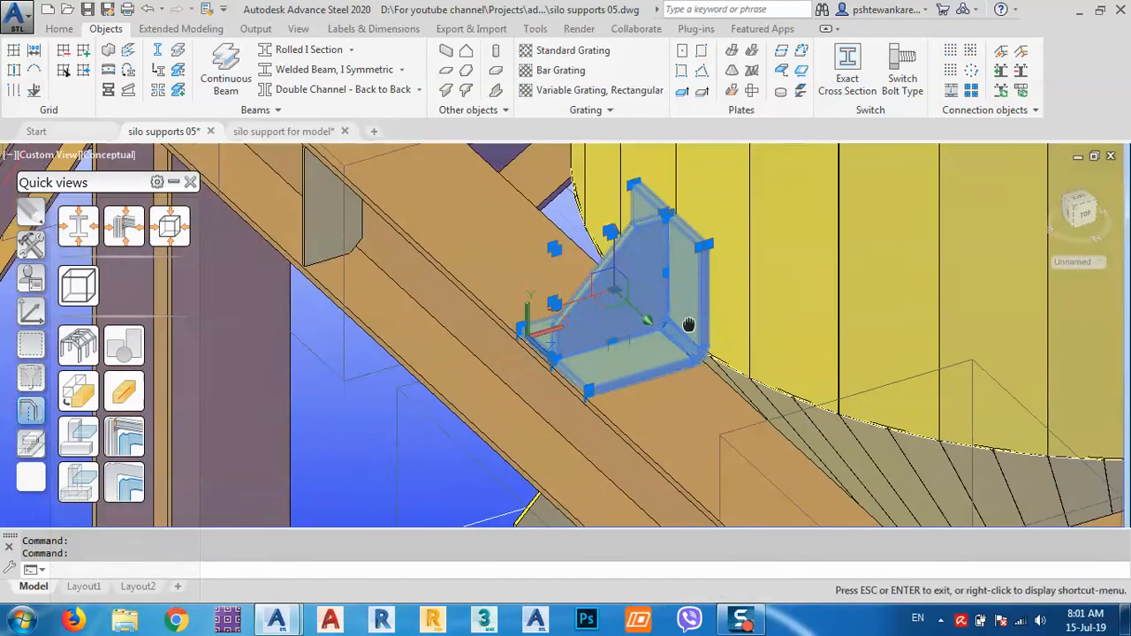
right_click(392, 419)
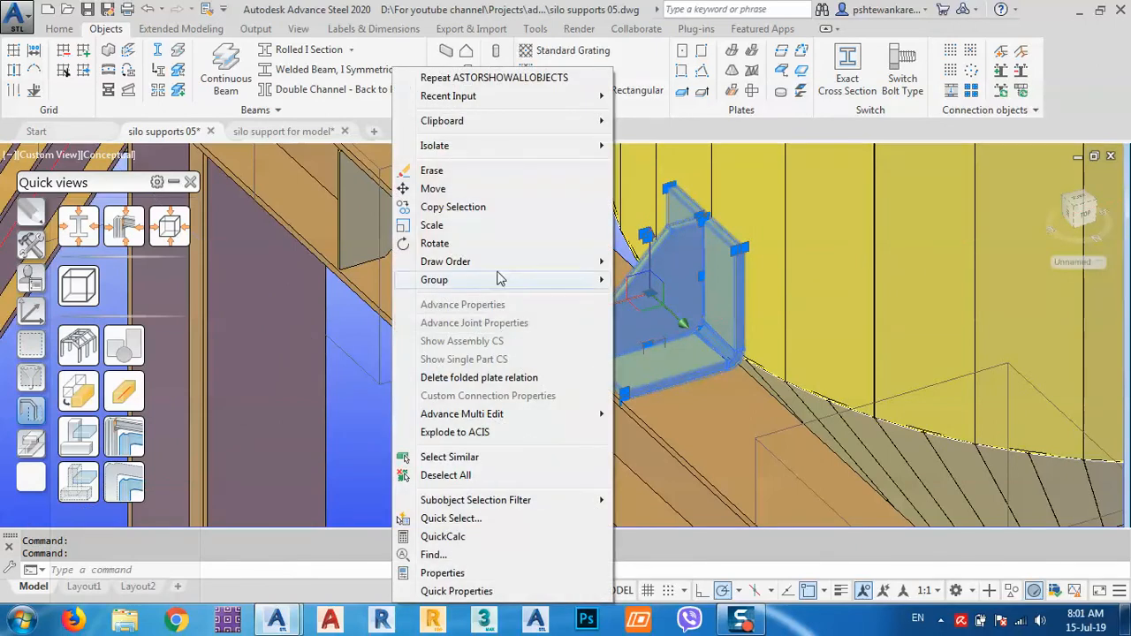
left_click(658, 279)
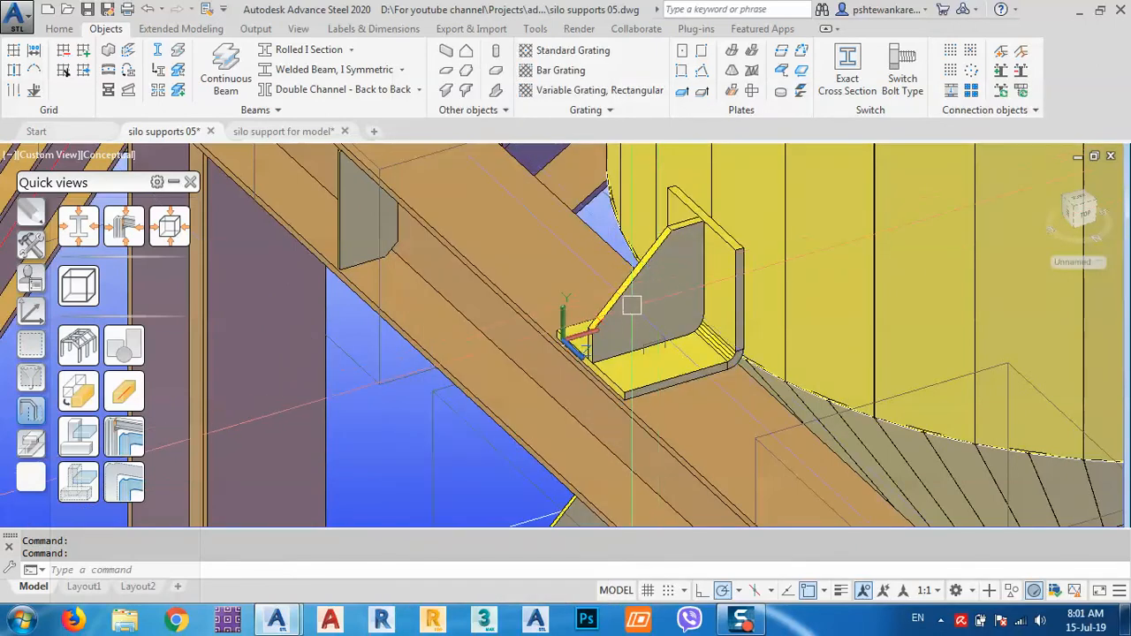
Group the folded plate's parts and the gusset plate, and check that the bracket selects as one object
left_click(638, 283)
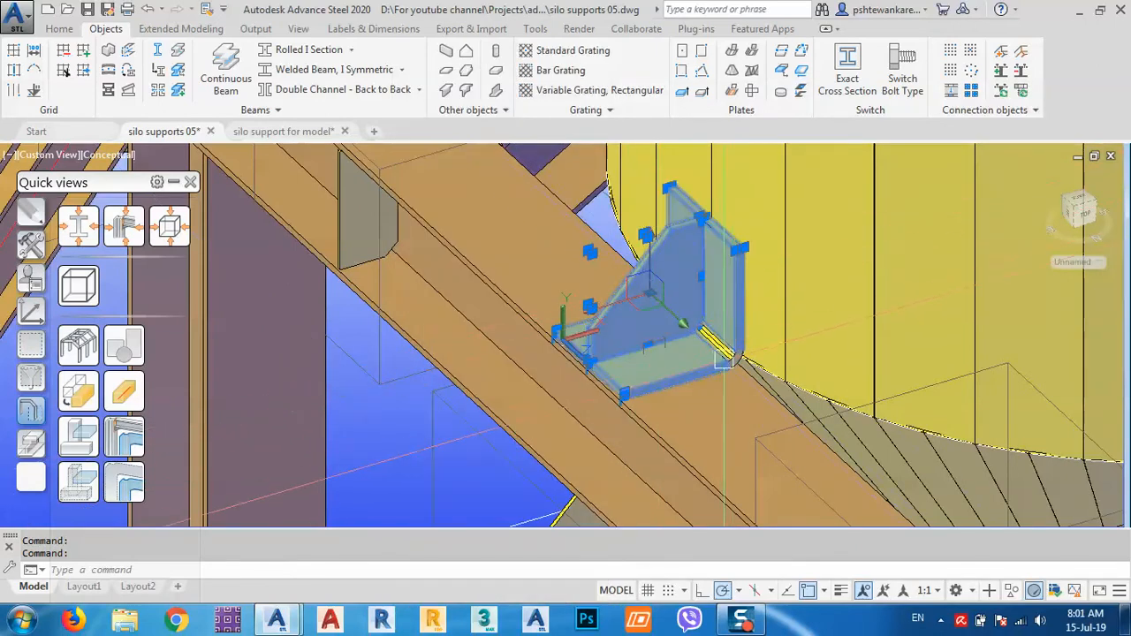
scroll(740, 354, "up", 5)
scroll(742, 352, "down", 5)
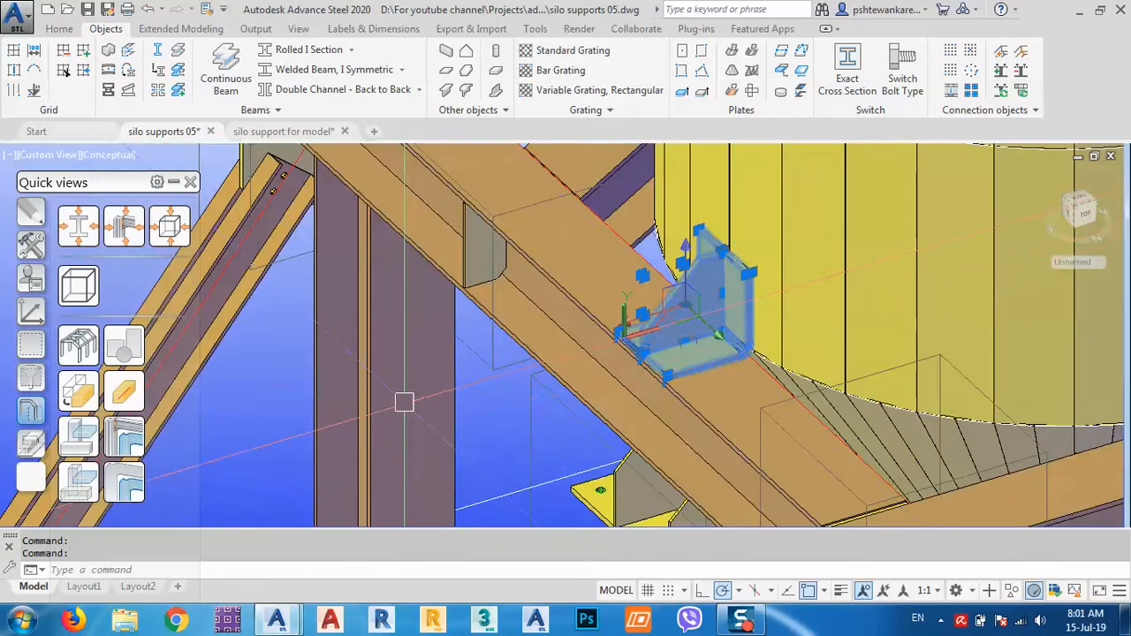
right_click(502, 379)
mouse_move(601, 281)
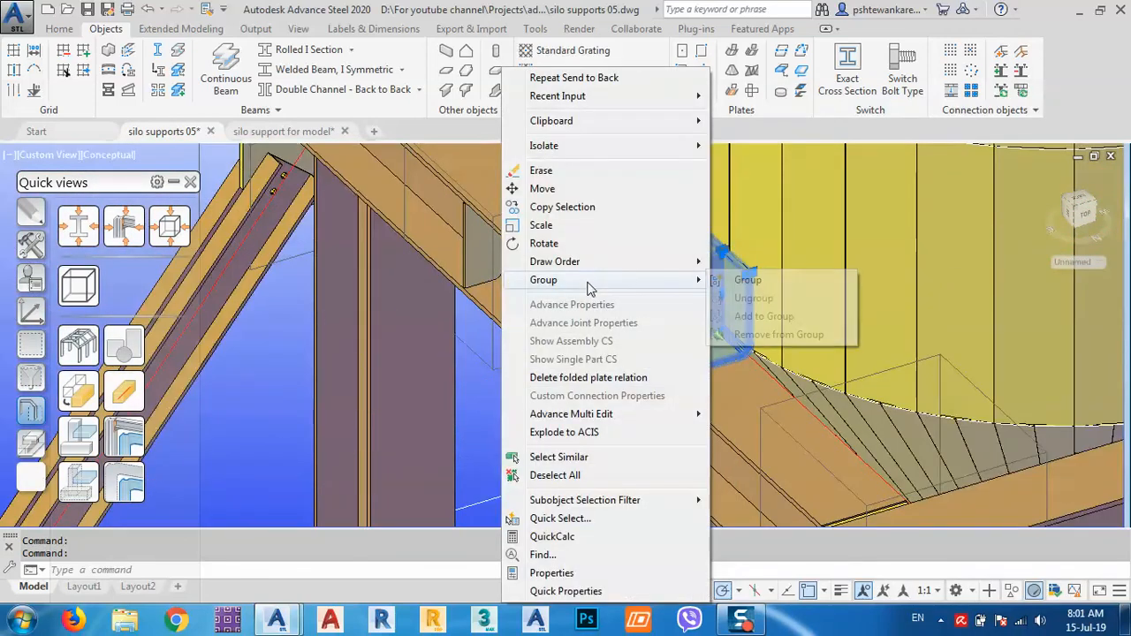
left_click(748, 281)
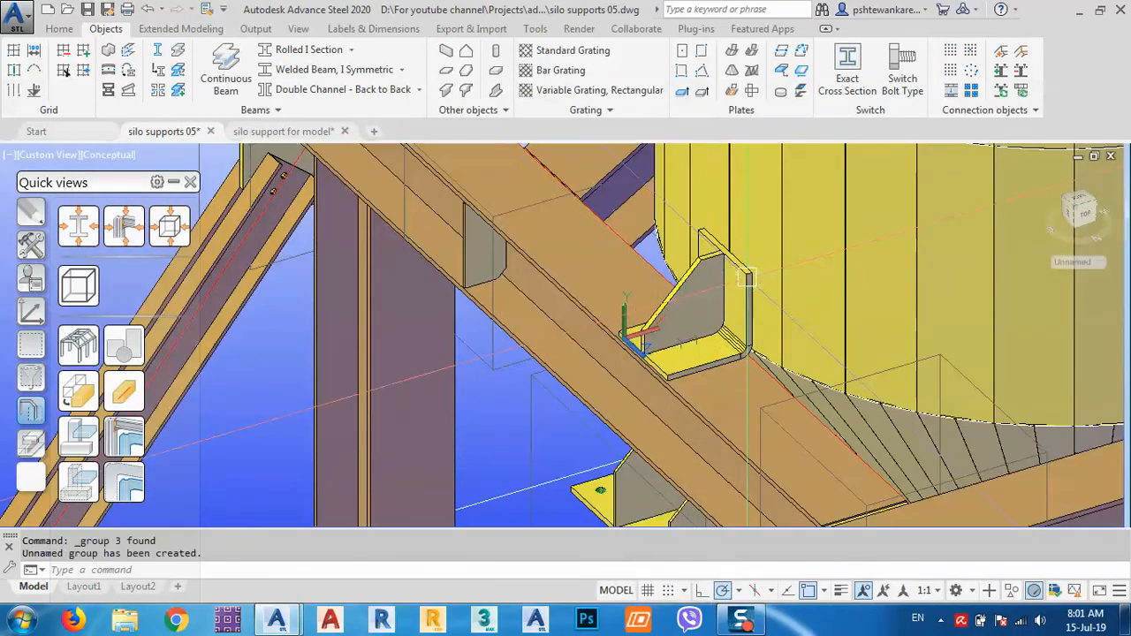
key("Escape")
left_click(689, 303)
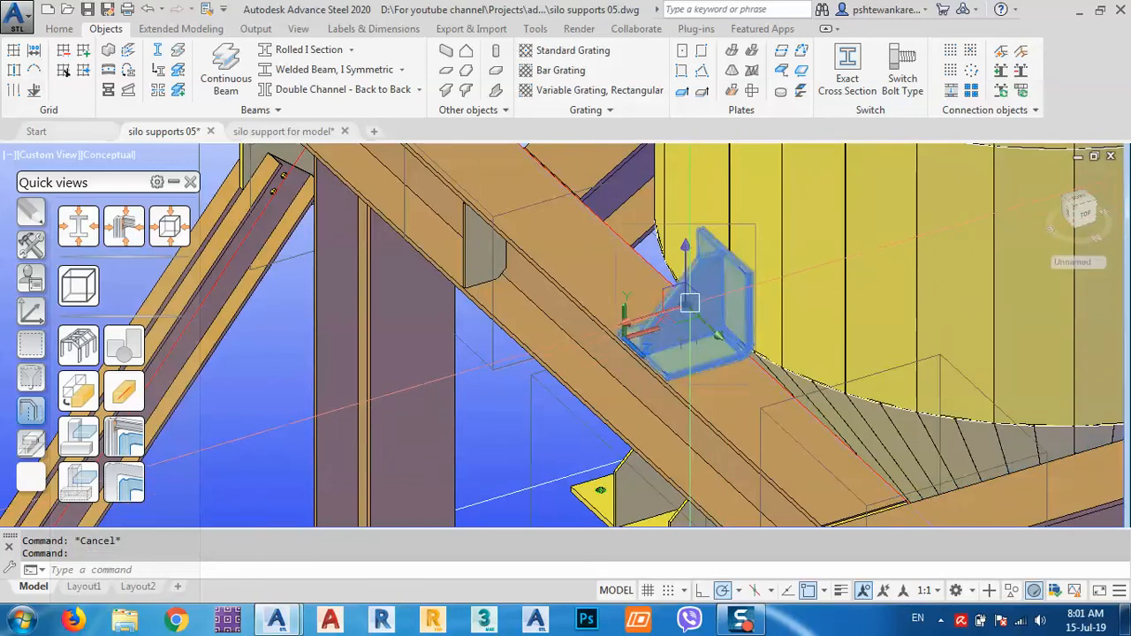
key("Escape")
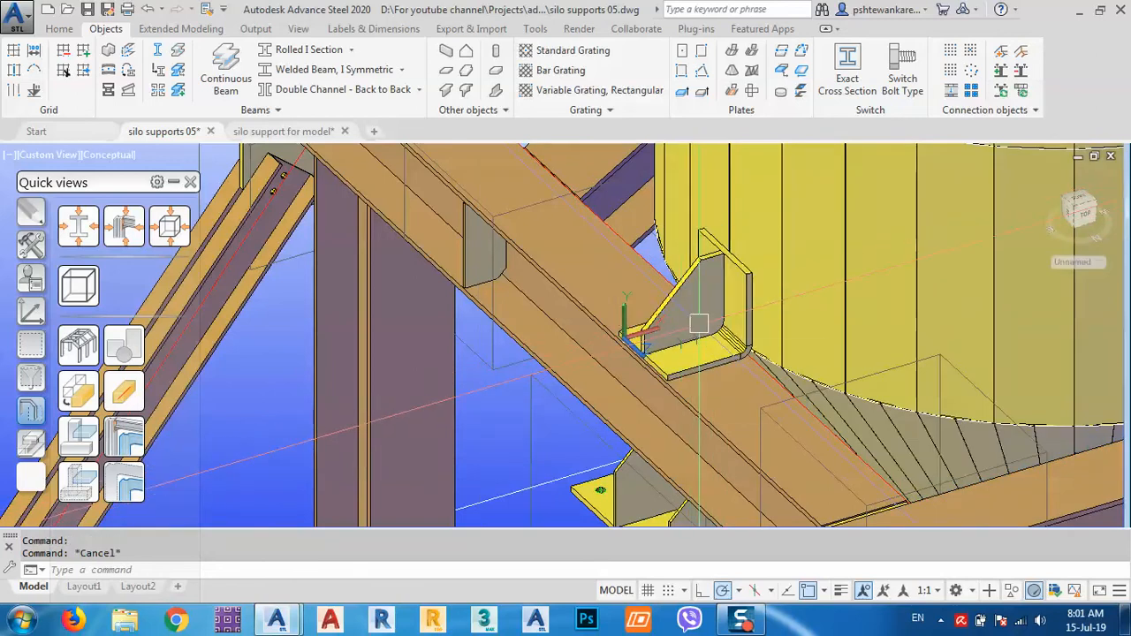
Reset the UCS to World and show the silo and its bracket in the Top view
scroll(698, 323, "down", 5)
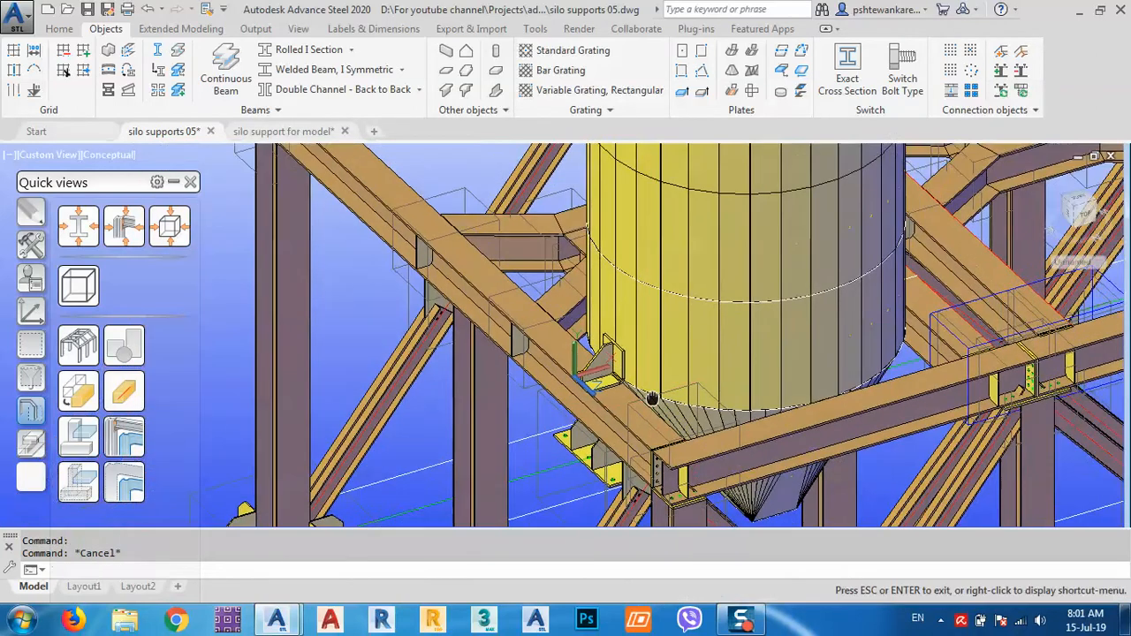
middle_click_drag(644, 397, 611, 413)
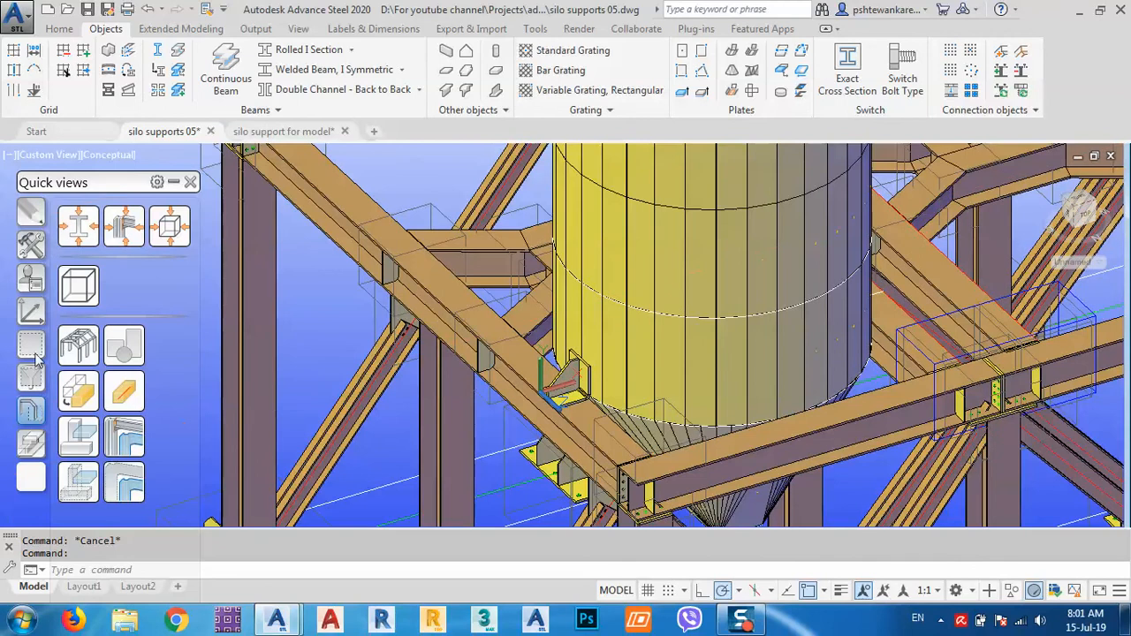
left_click(31, 311)
left_click(77, 225)
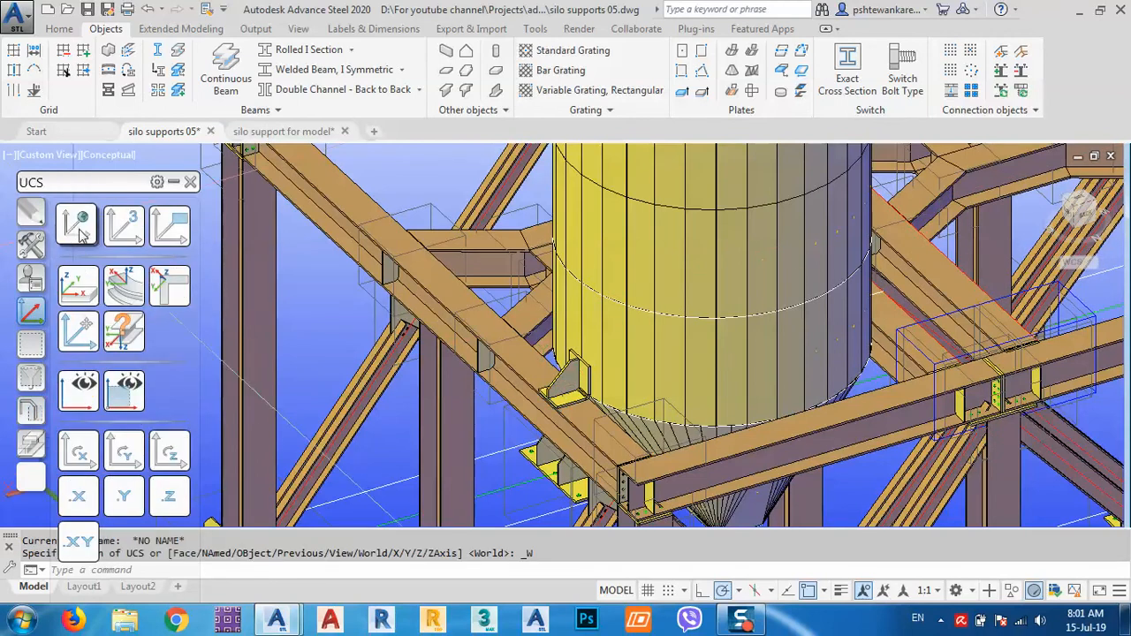
left_click(1092, 200)
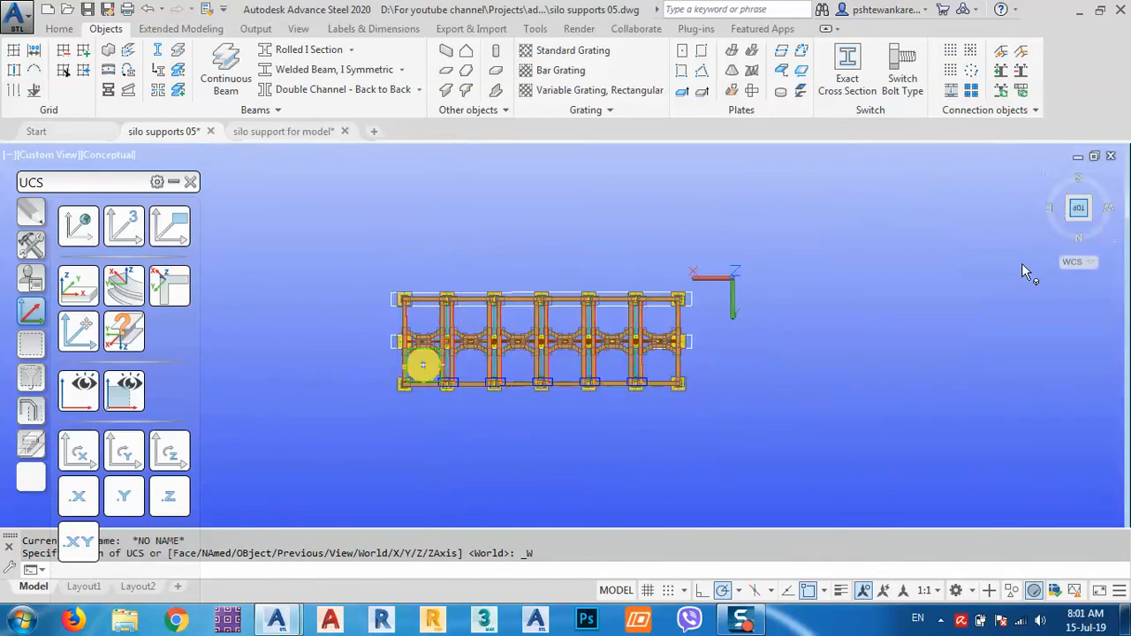
scroll(429, 386, "up", 10)
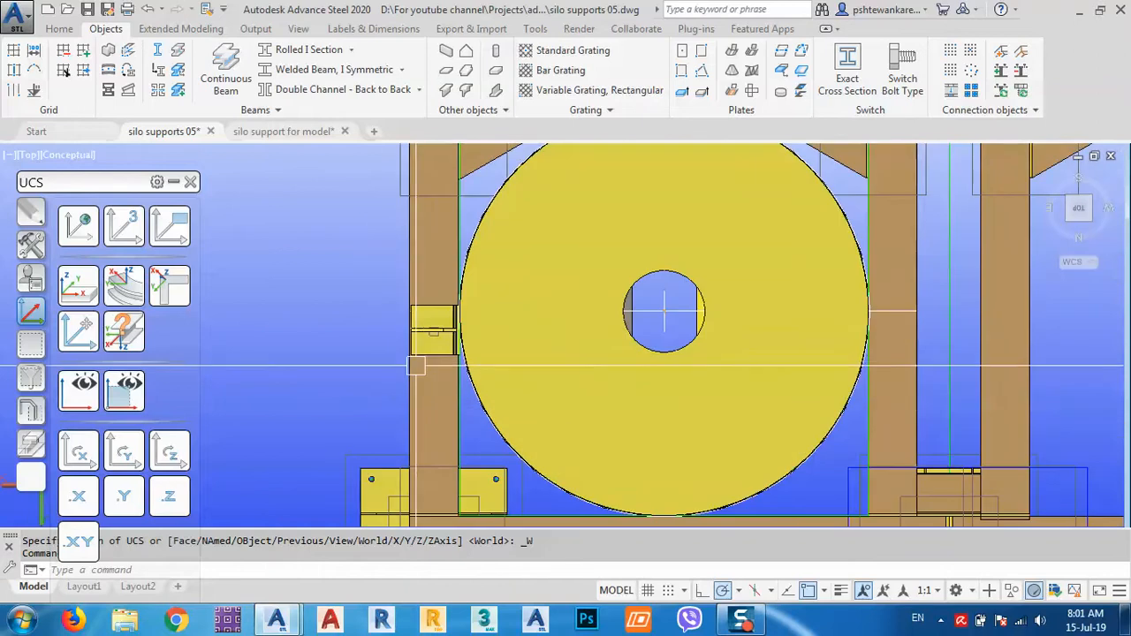
Draw a horizontal reference line from the silo's centre outward across the beam that carries the bracket
left_click(433, 323)
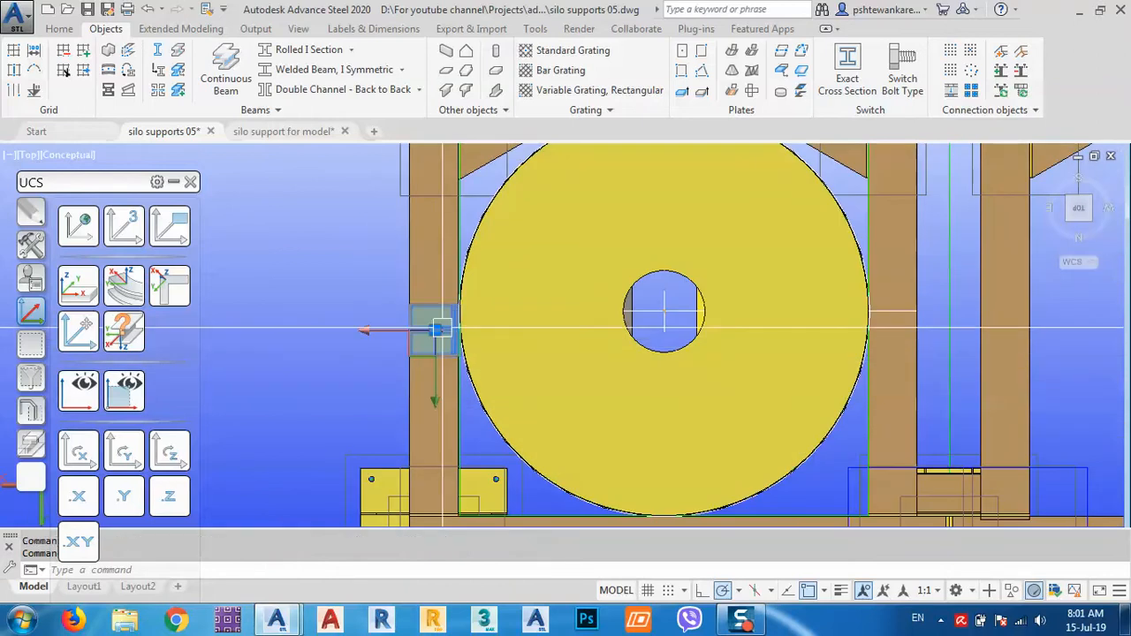
middle_click_drag(639, 305, 722, 339)
type("l")
key("Return")
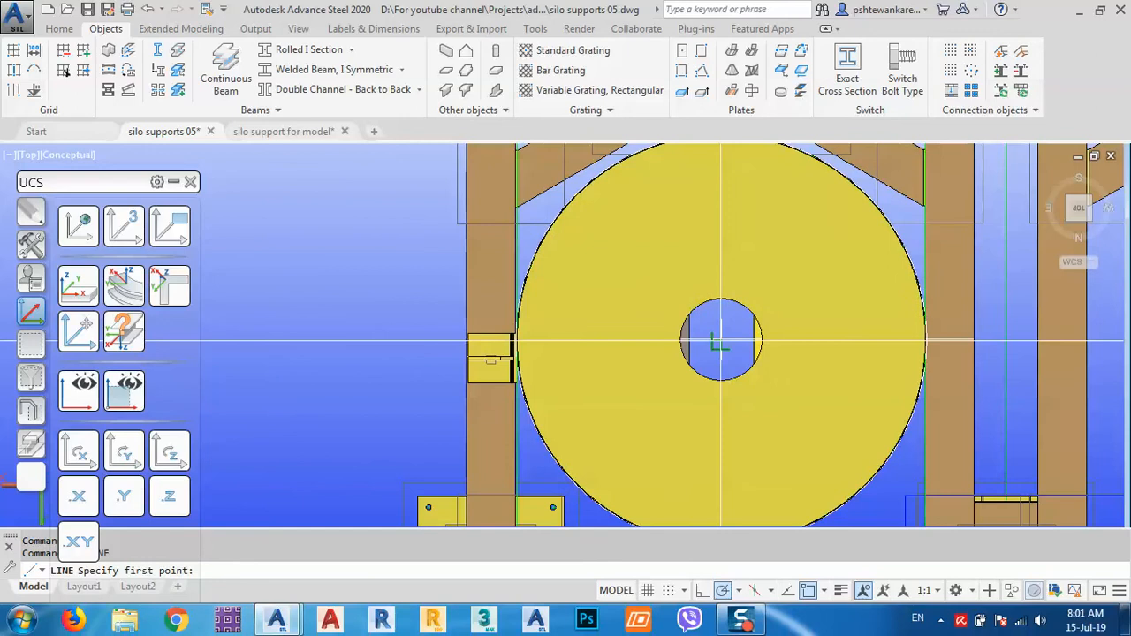
scroll(722, 338, "up", 5)
scroll(720, 339, "down", 5)
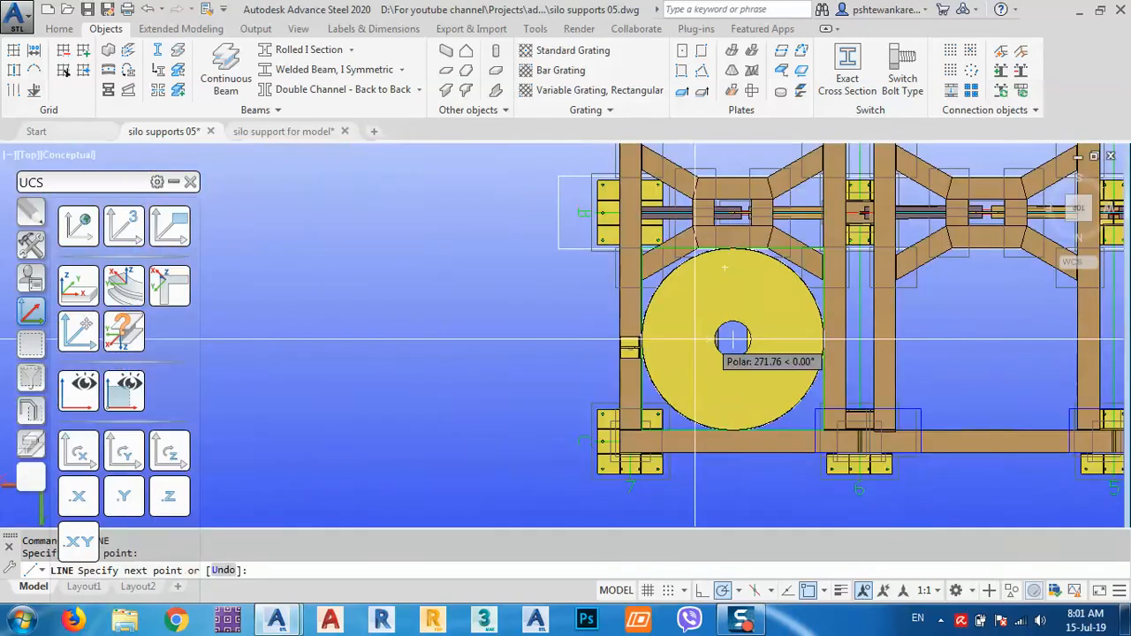
key("Escape")
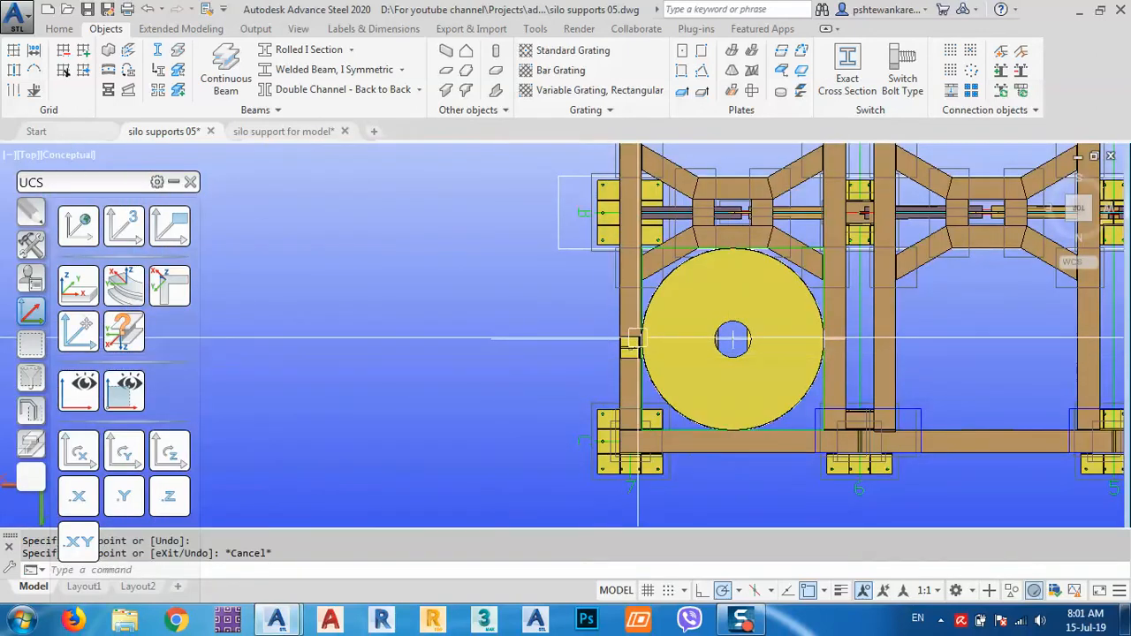
scroll(610, 353, "up", 8)
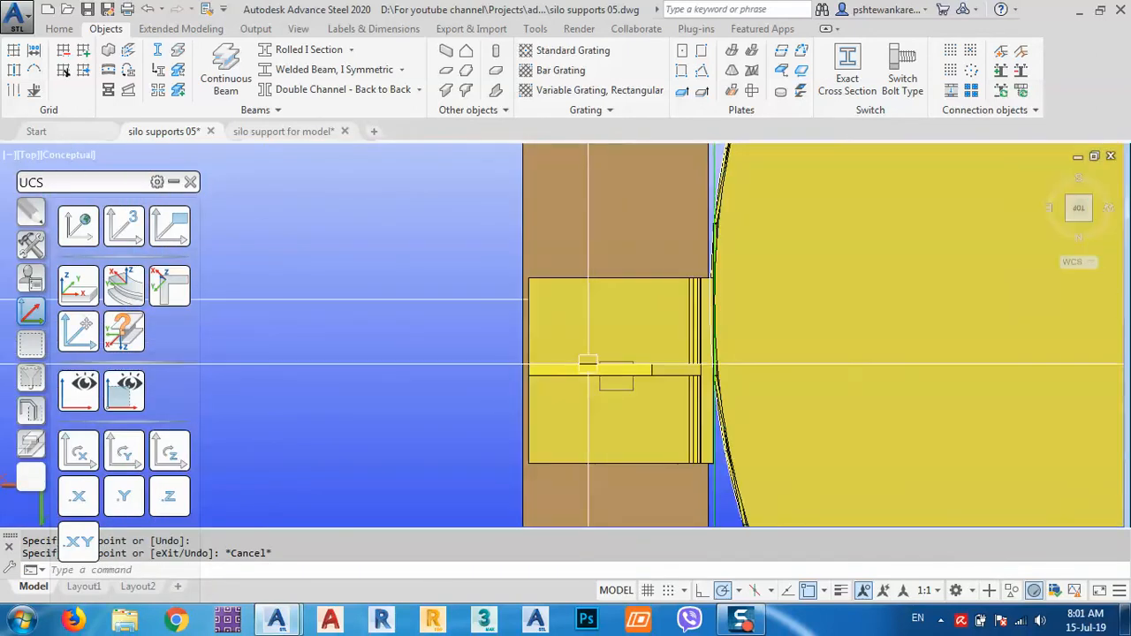
left_click(592, 366)
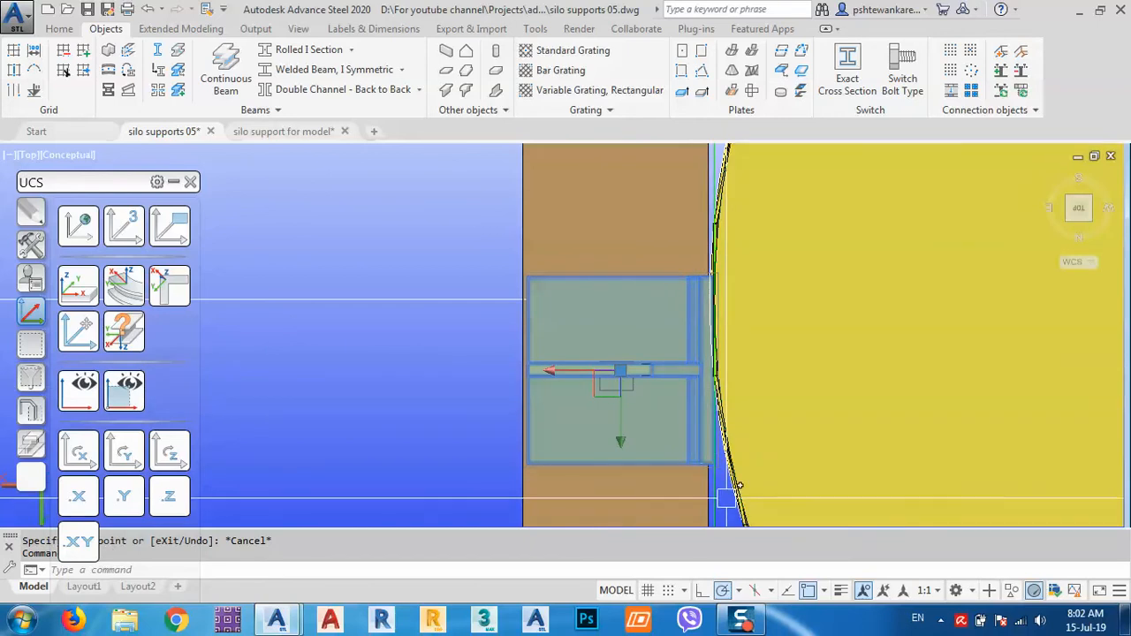
type("m")
key("Return")
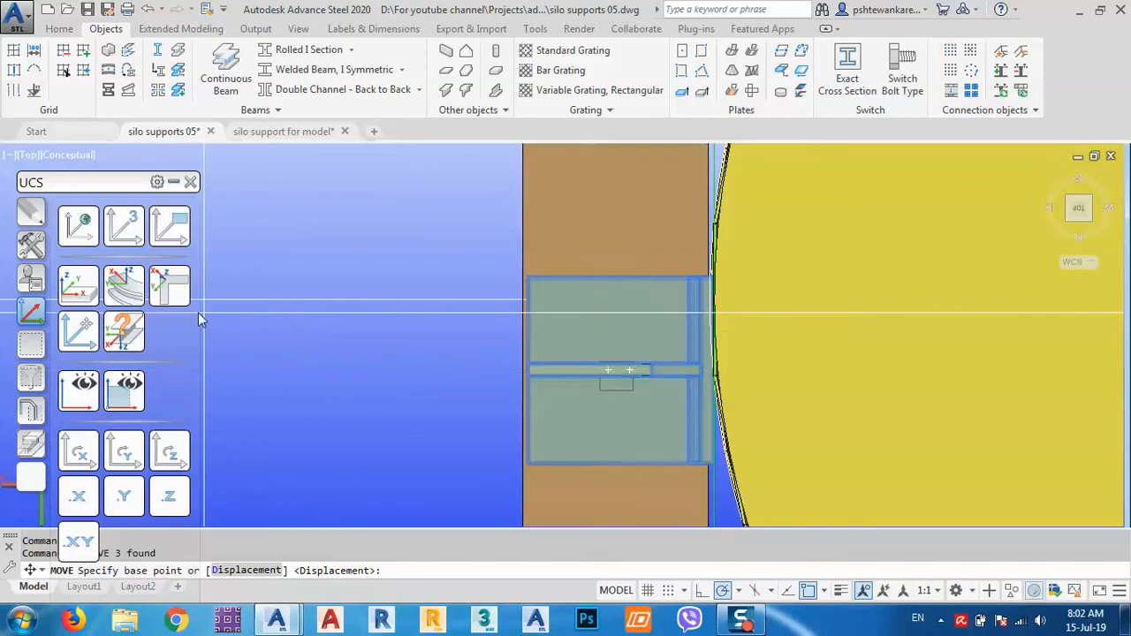
key("Escape")
Set Transform Elements to Move and pick the distance from the gusset plate's centreline to the horizontal reference line
left_click(35, 242)
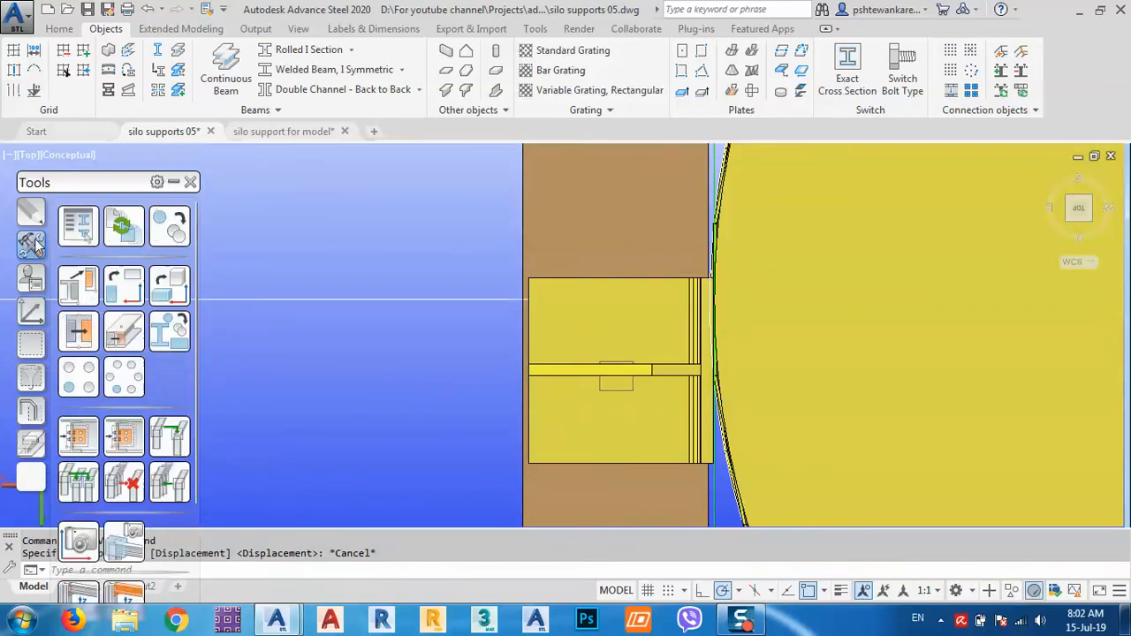
left_click(167, 226)
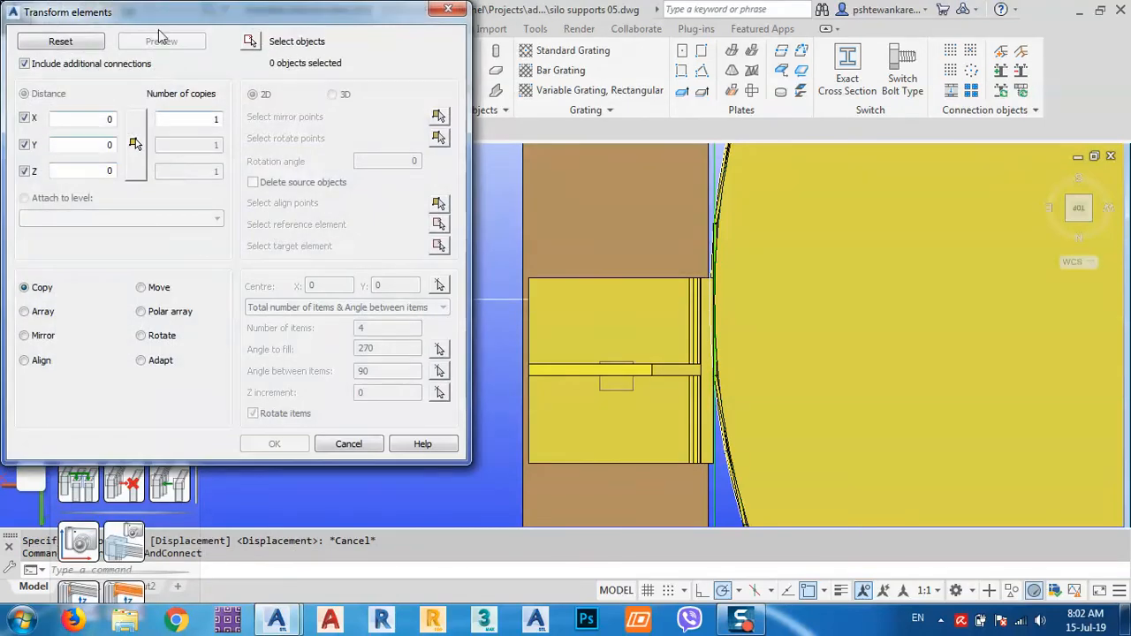
left_click_drag(160, 29, 119, 121)
left_click(111, 379)
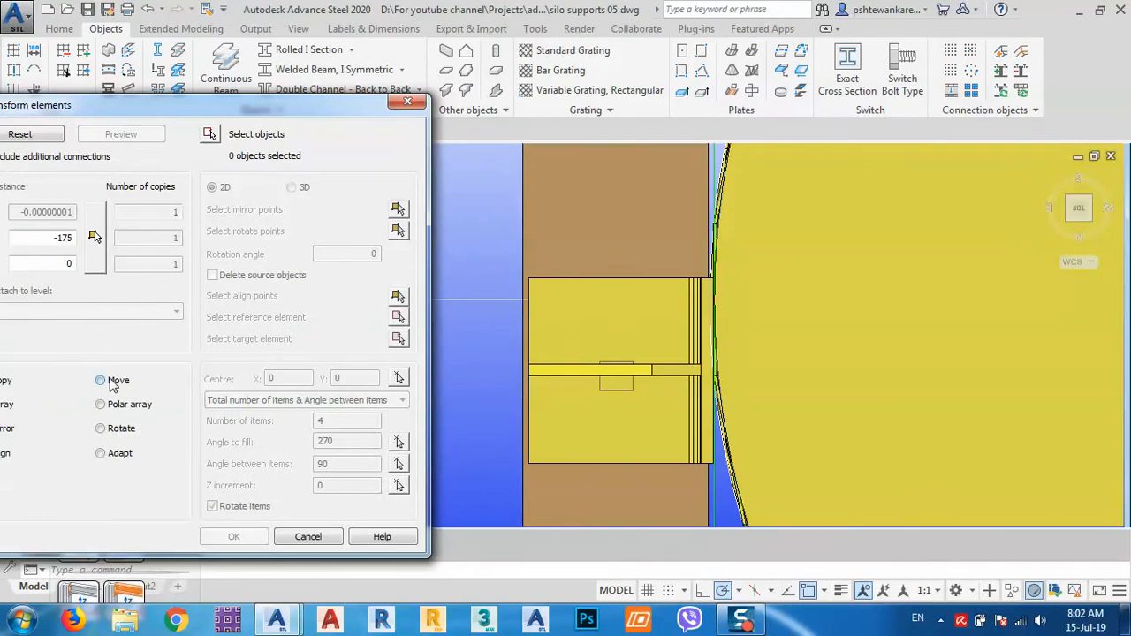
left_click_drag(96, 104, 224, 88)
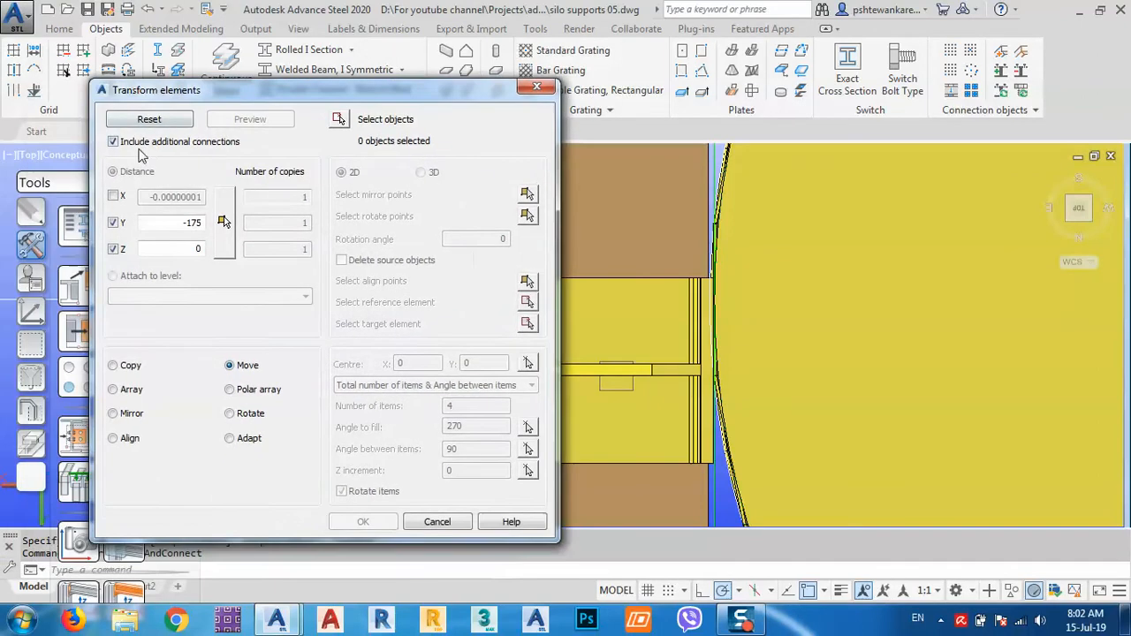
left_click(222, 223)
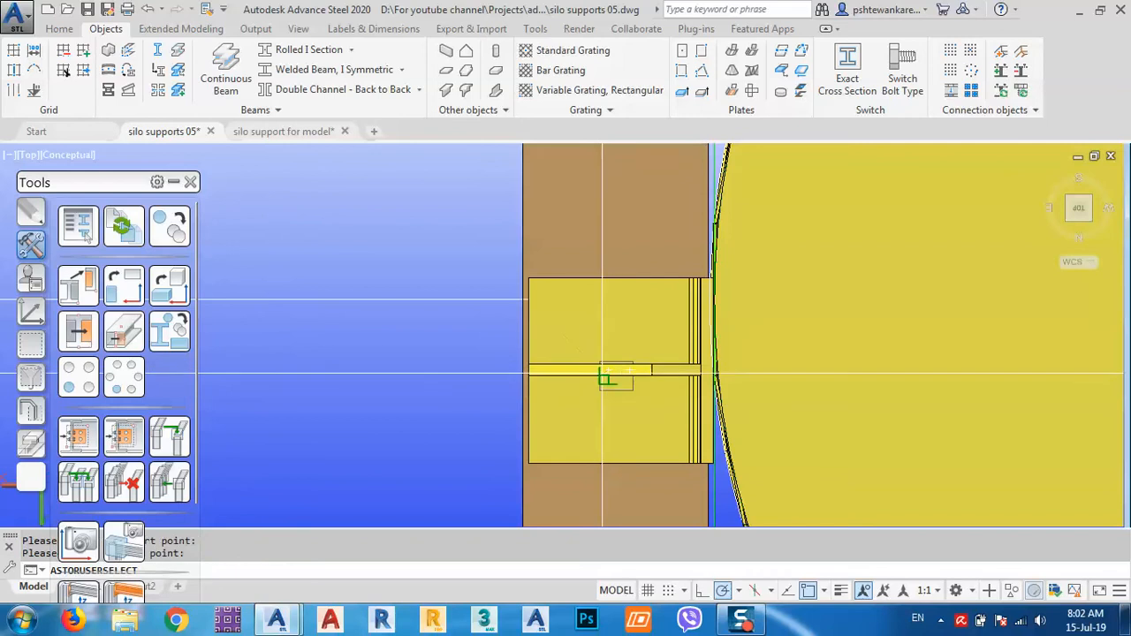
left_click(522, 300)
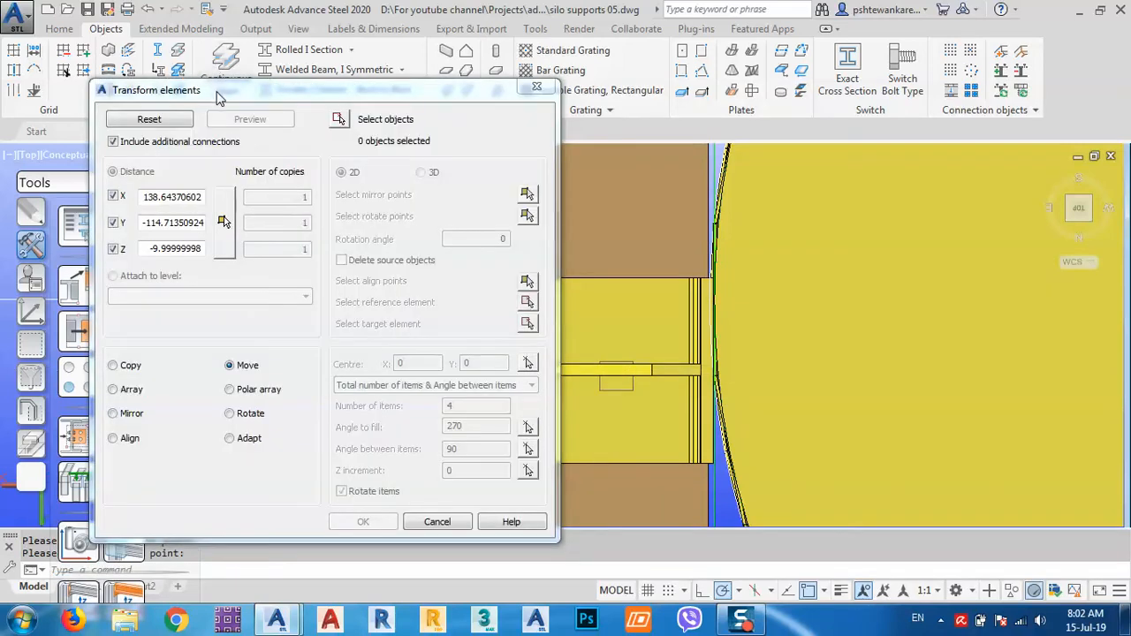
Restrict the move to the Y distance by excluding the X and Z distances
left_click_drag(216, 92, 496, 77)
left_click_drag(122, 181, 177, 56)
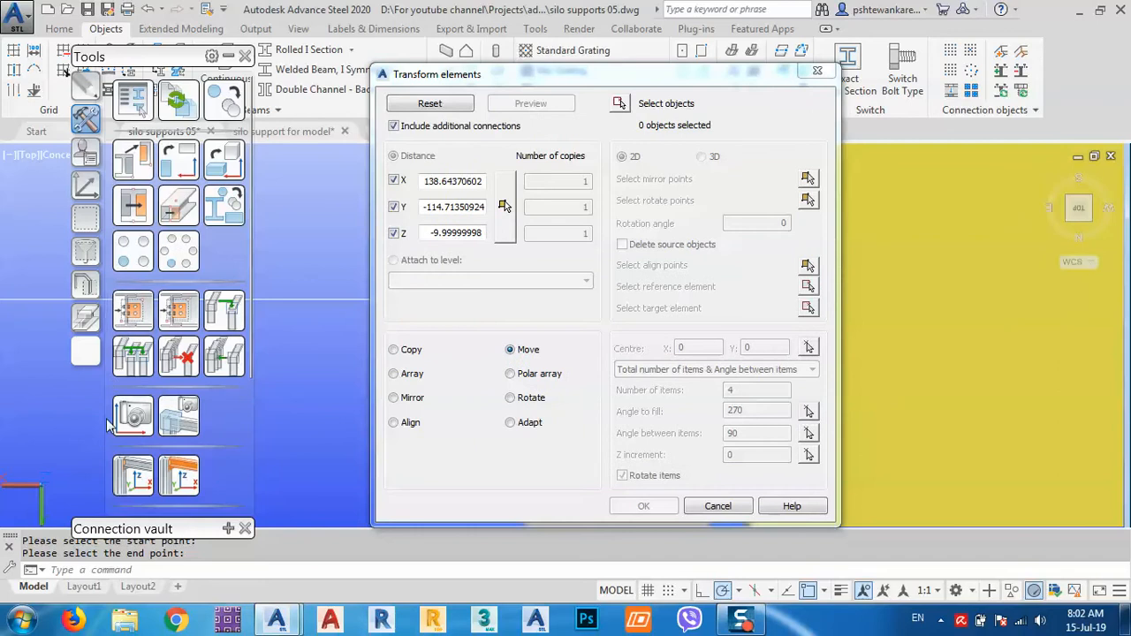
left_click_drag(506, 78, 186, 67)
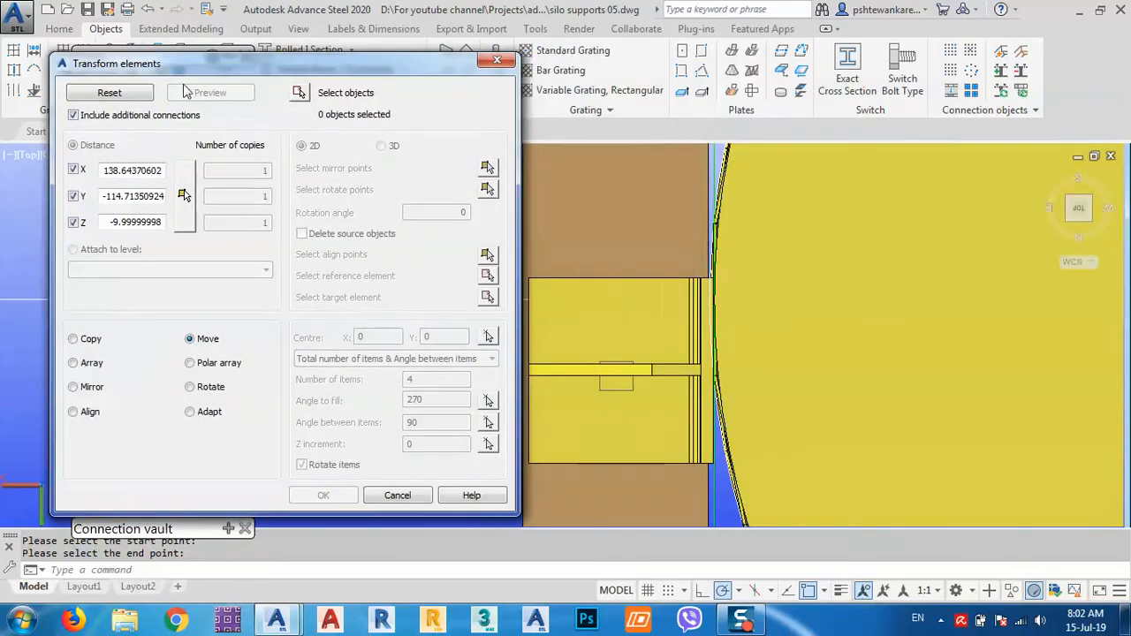
left_click(73, 170)
left_click(74, 223)
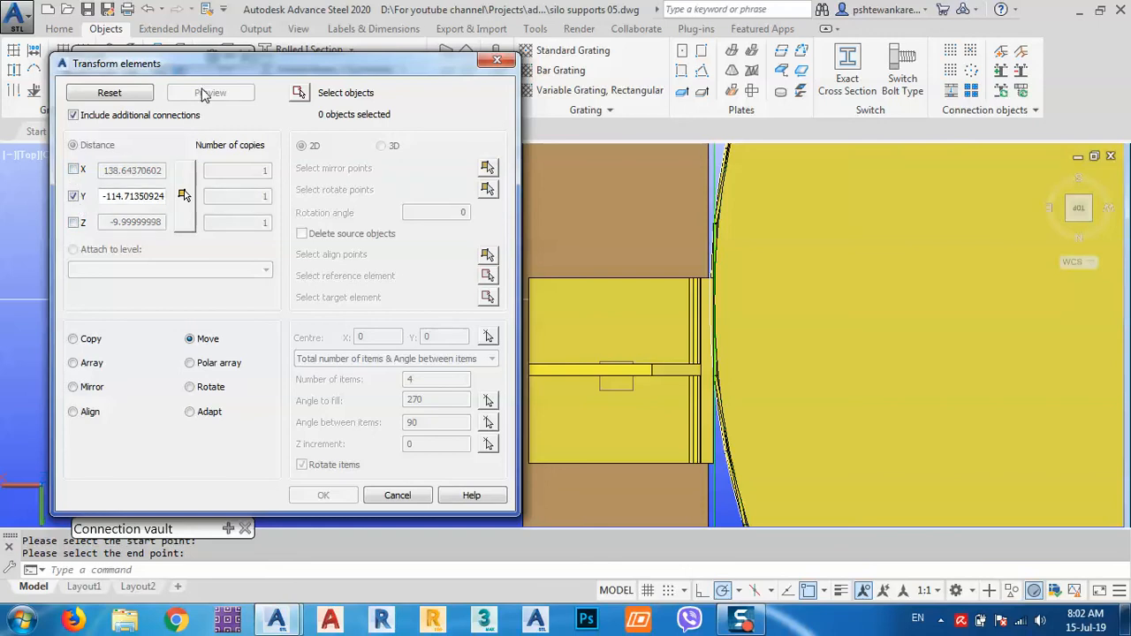
Choose the grouped bracket as the object to move, preview the transform and apply it
left_click(300, 92)
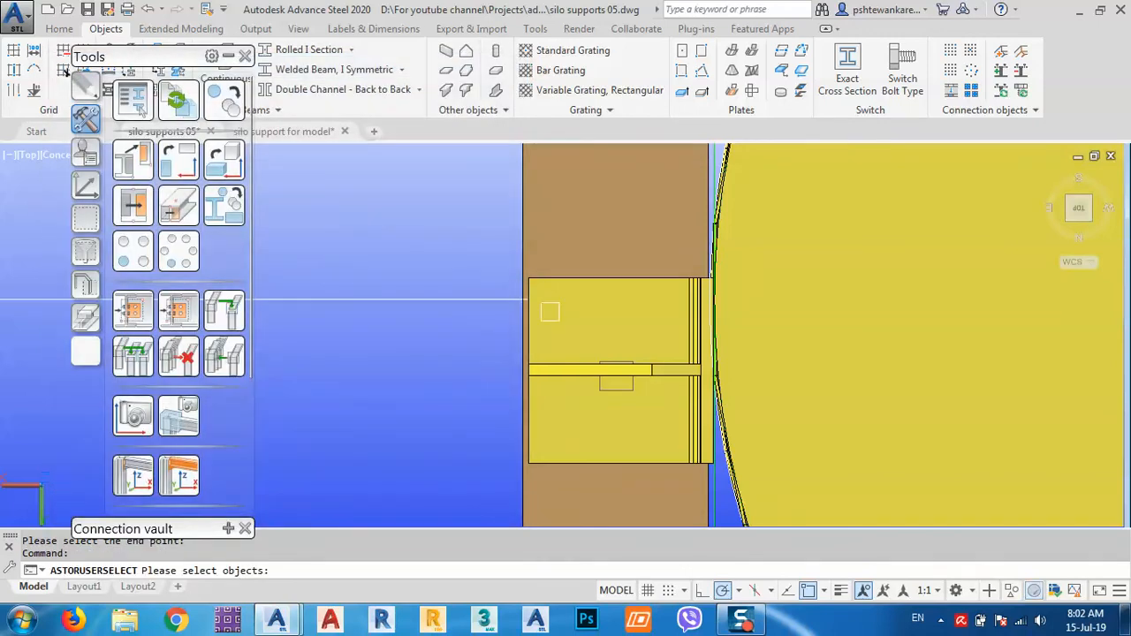
left_click(550, 311)
key("Return")
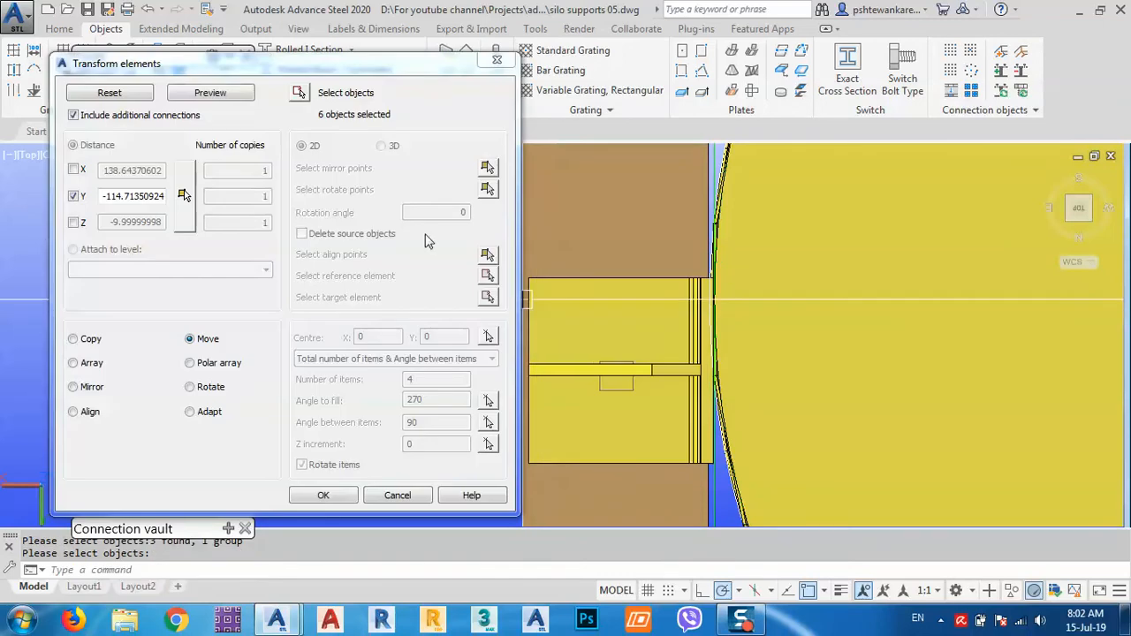
left_click(217, 96)
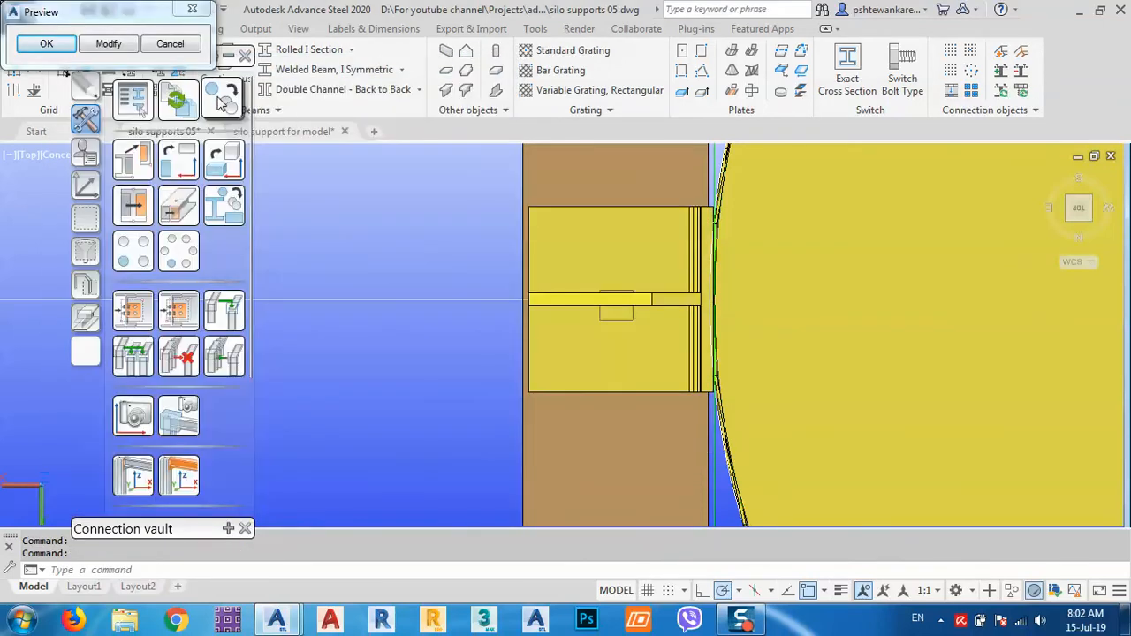
left_click(46, 44)
scroll(720, 281, "up", 5)
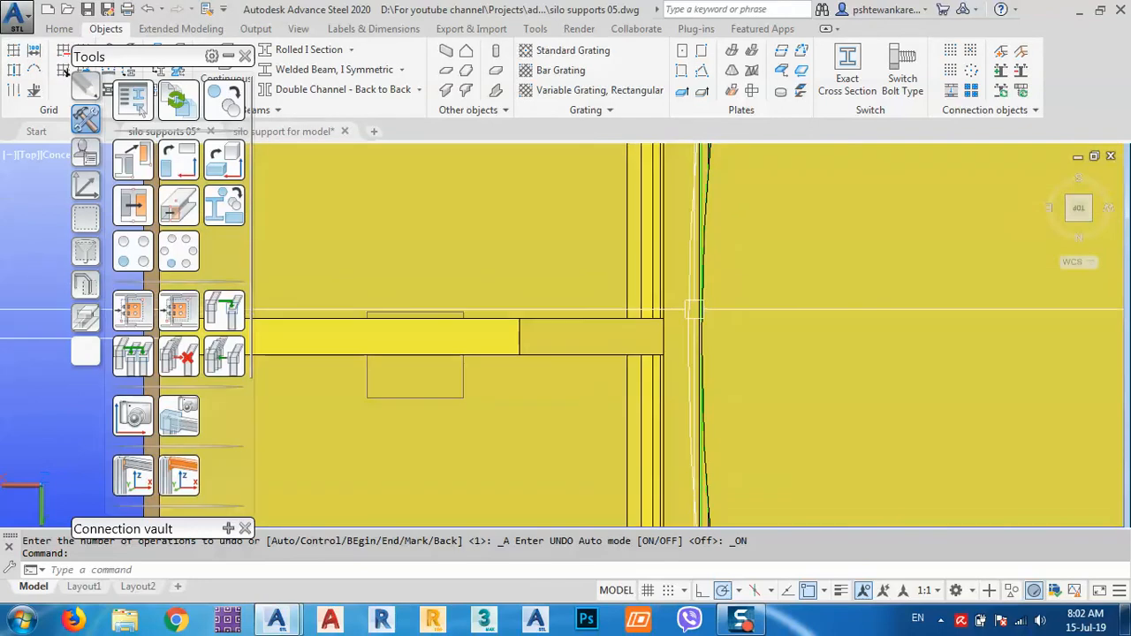
left_click(749, 313)
scroll(749, 315, "down", 5)
key("Escape")
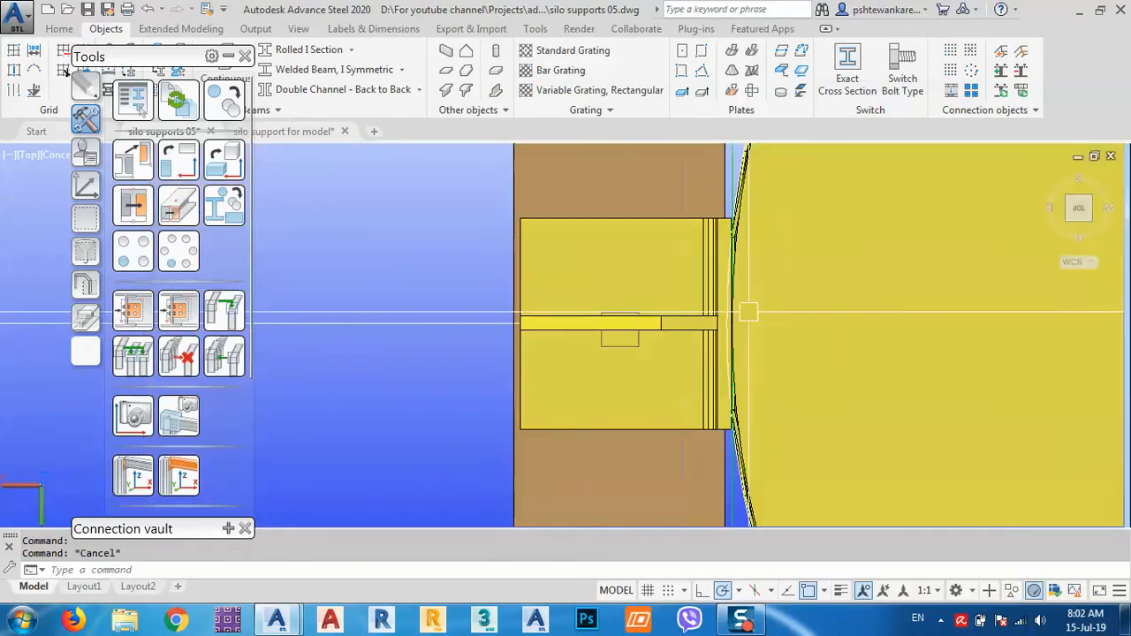
Erase the horizontal reference line beside the beam that carries the bracket
scroll(749, 316, "down", 5)
middle_click_drag(893, 260, 693, 303)
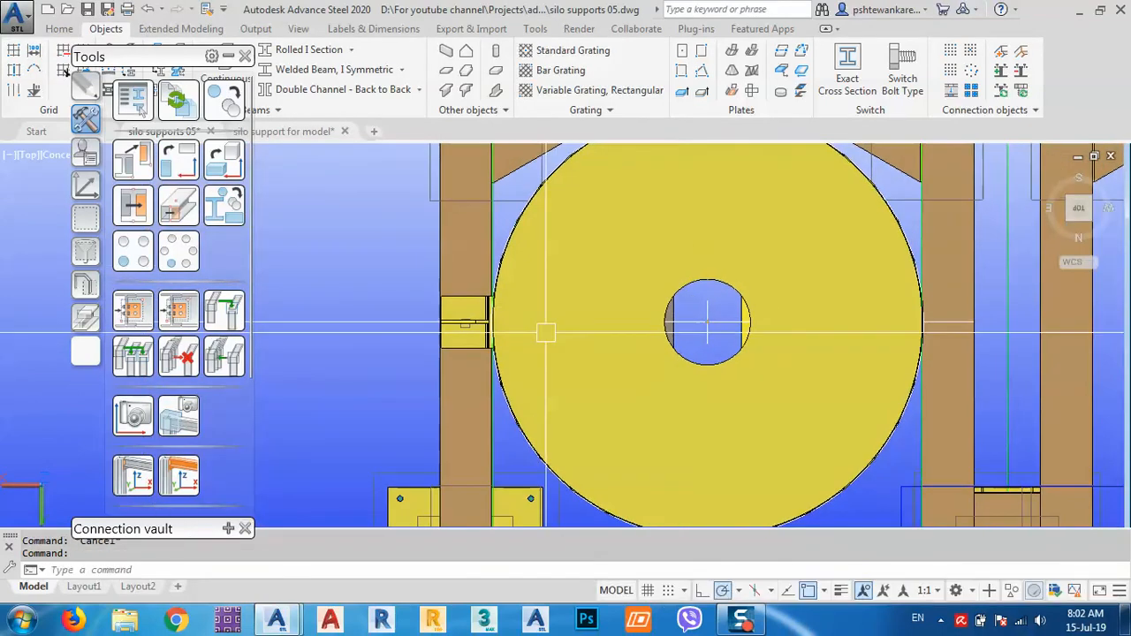
middle_click_drag(384, 348, 585, 350)
left_click(568, 354)
left_click(527, 265)
type("e")
key("Return")
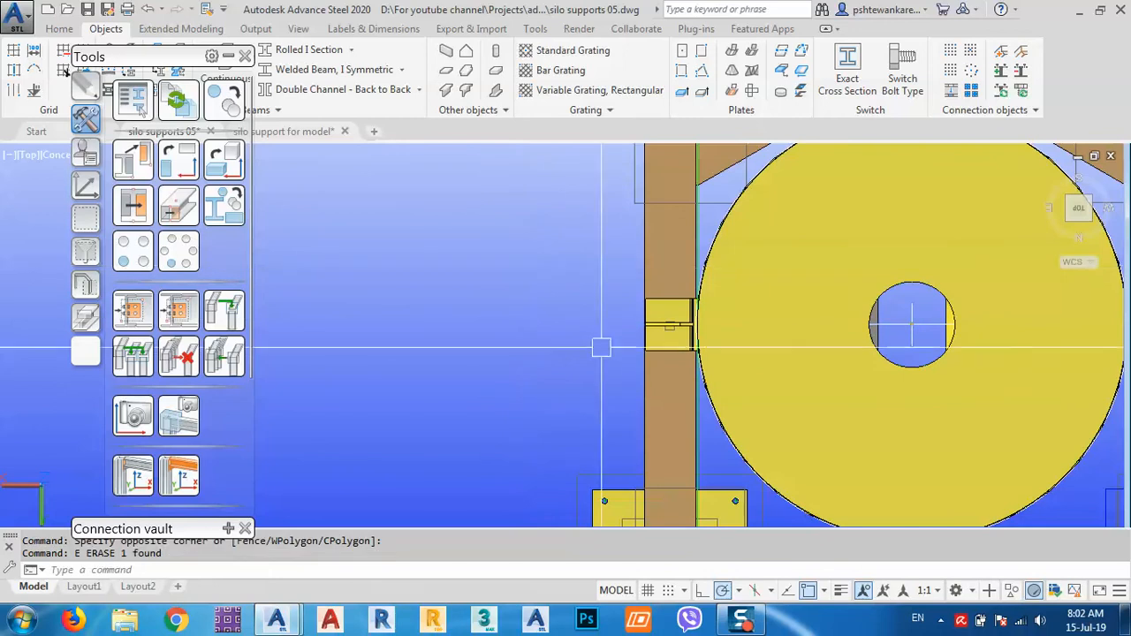
Polar-array the bracket around the silo's centre with 4 rotated items at 90 degrees between items
middle_click_drag(699, 331, 550, 322)
scroll(543, 320, "up", 4)
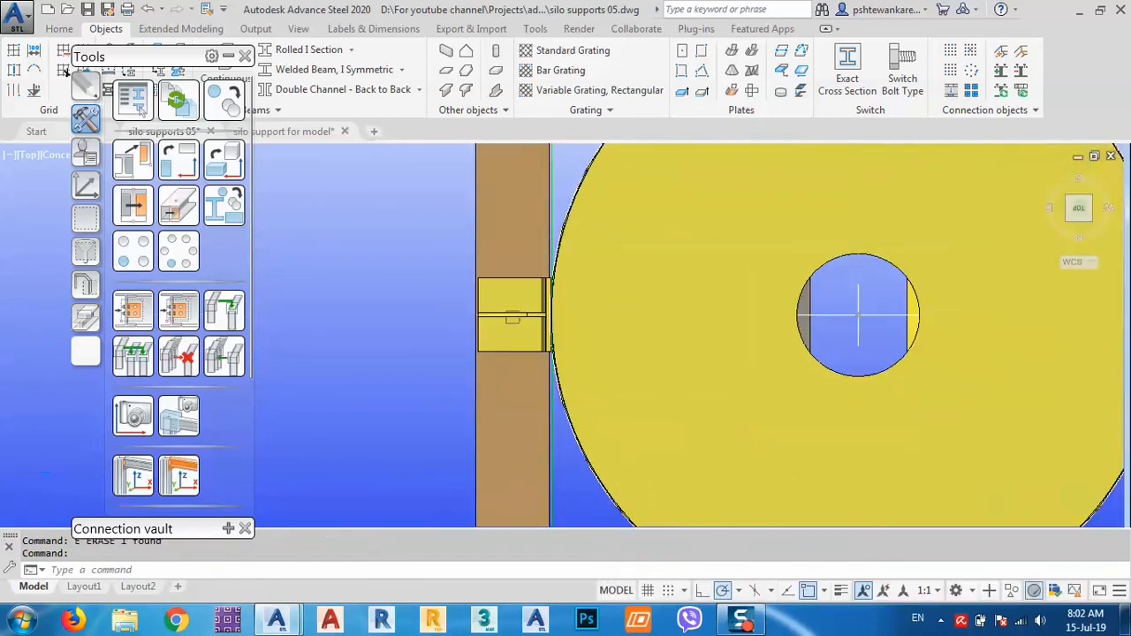
left_click(532, 314)
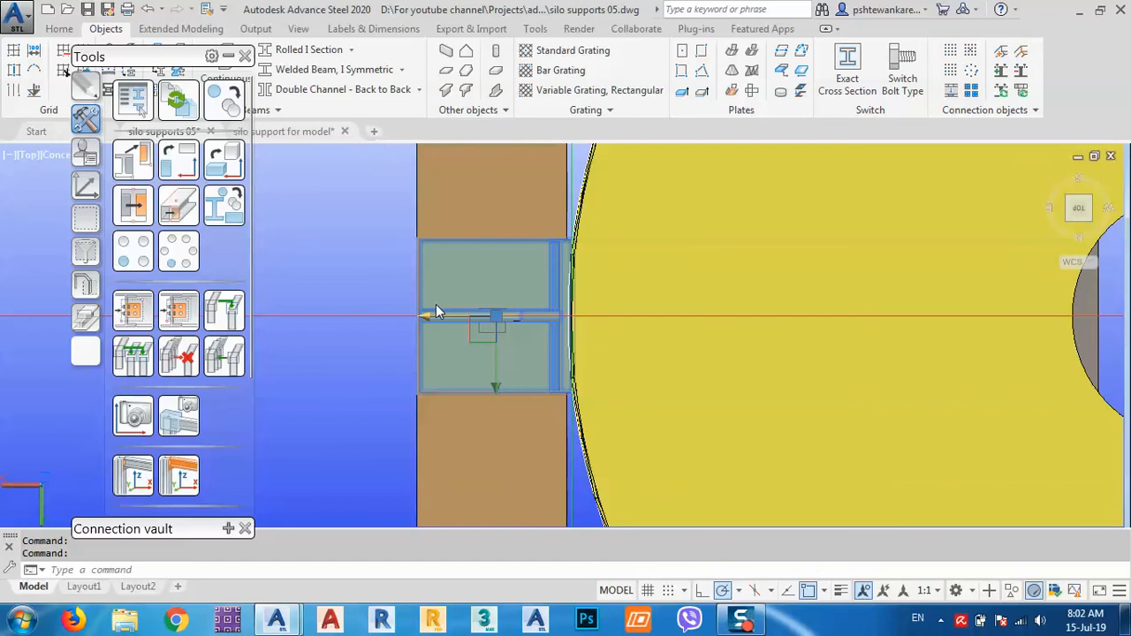
scroll(421, 240, "down", 4)
middle_click_drag(360, 301, 348, 419)
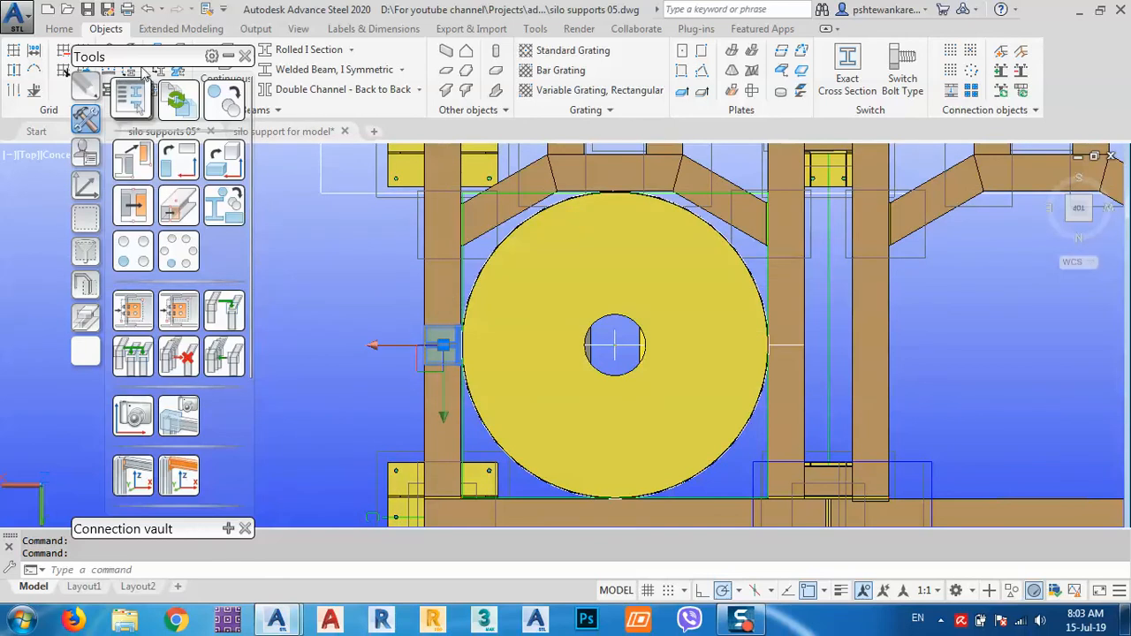
left_click(228, 101)
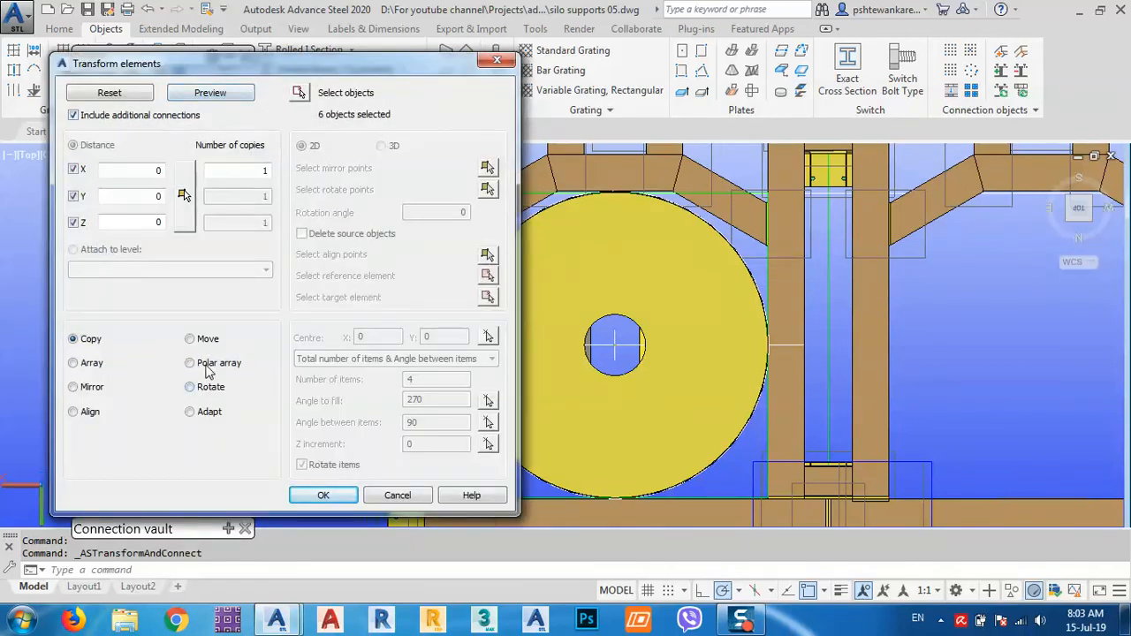
left_click(205, 366)
left_click(487, 338)
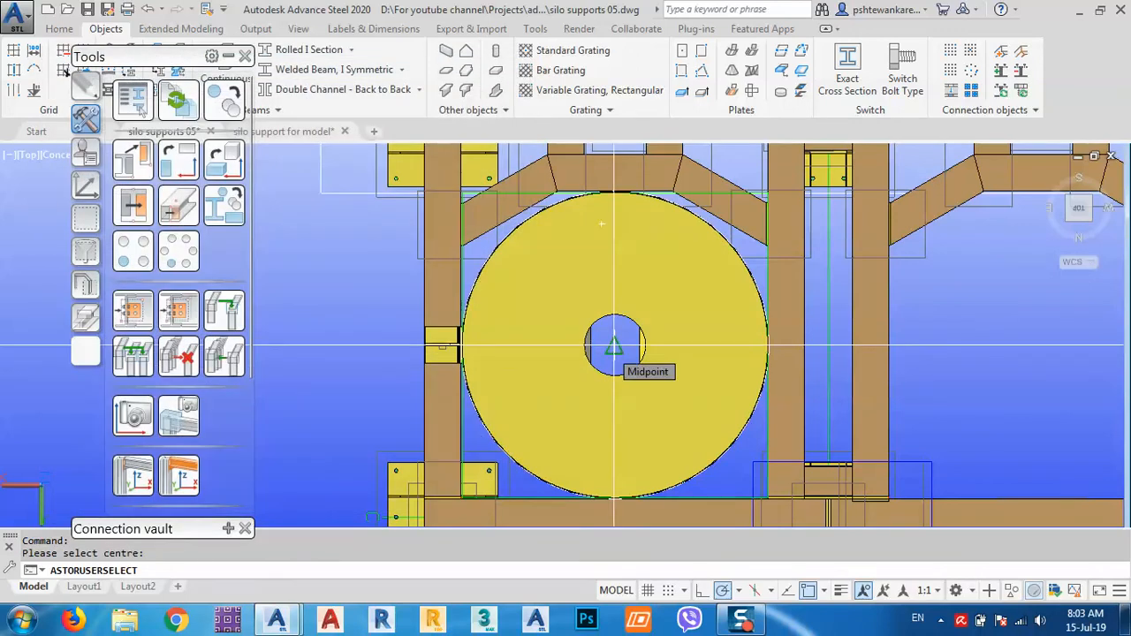
scroll(614, 345, "up", 6)
left_click(616, 346)
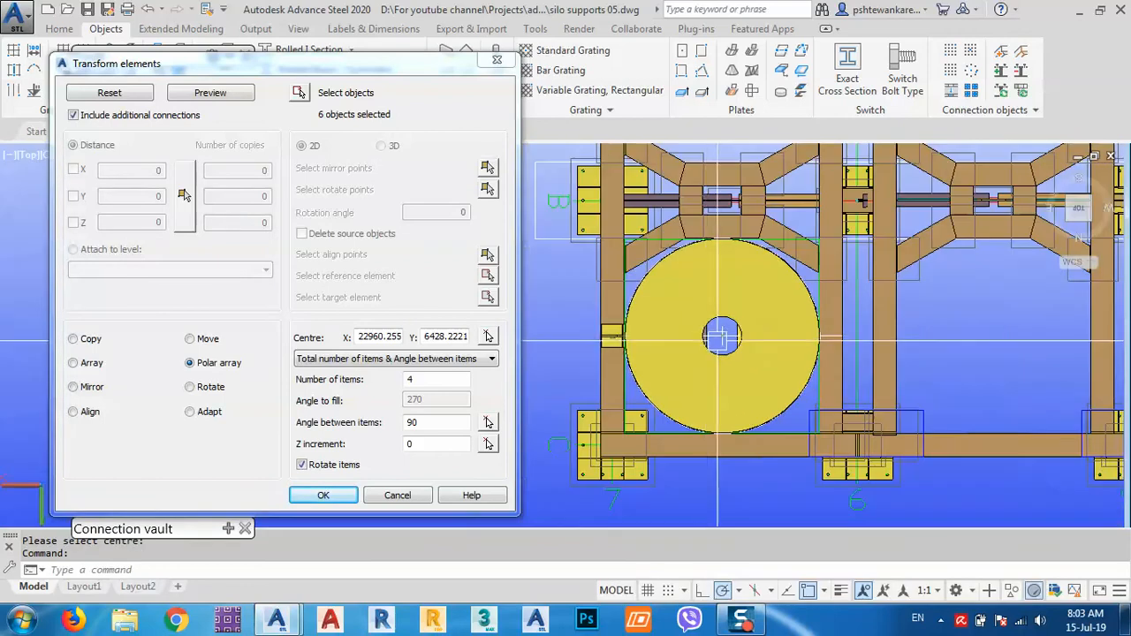
left_click(210, 93)
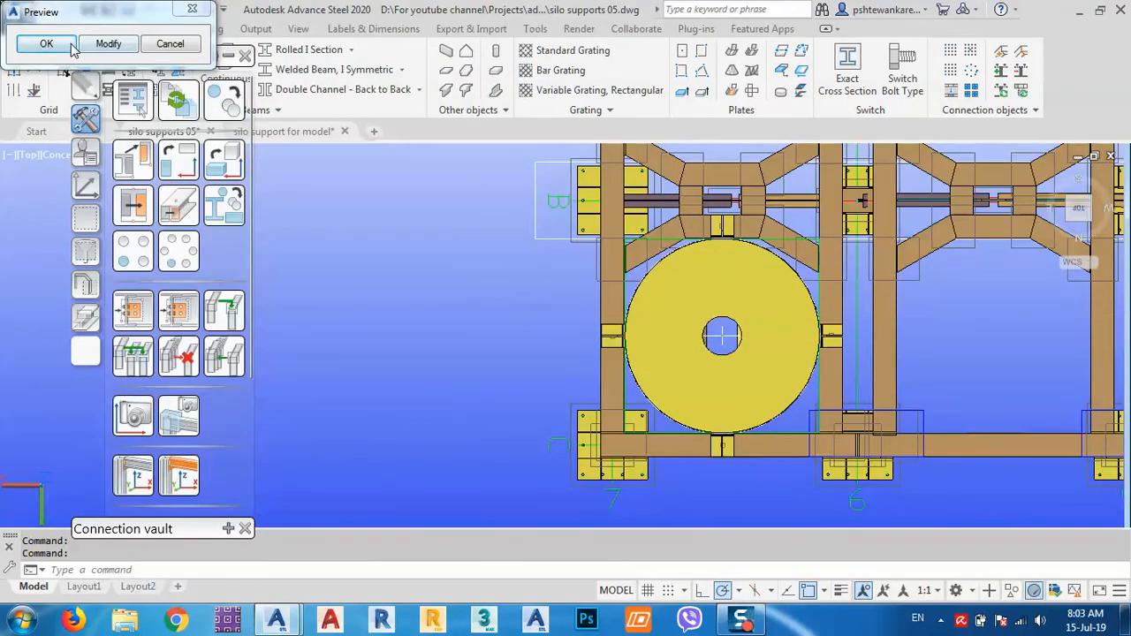
left_click(46, 45)
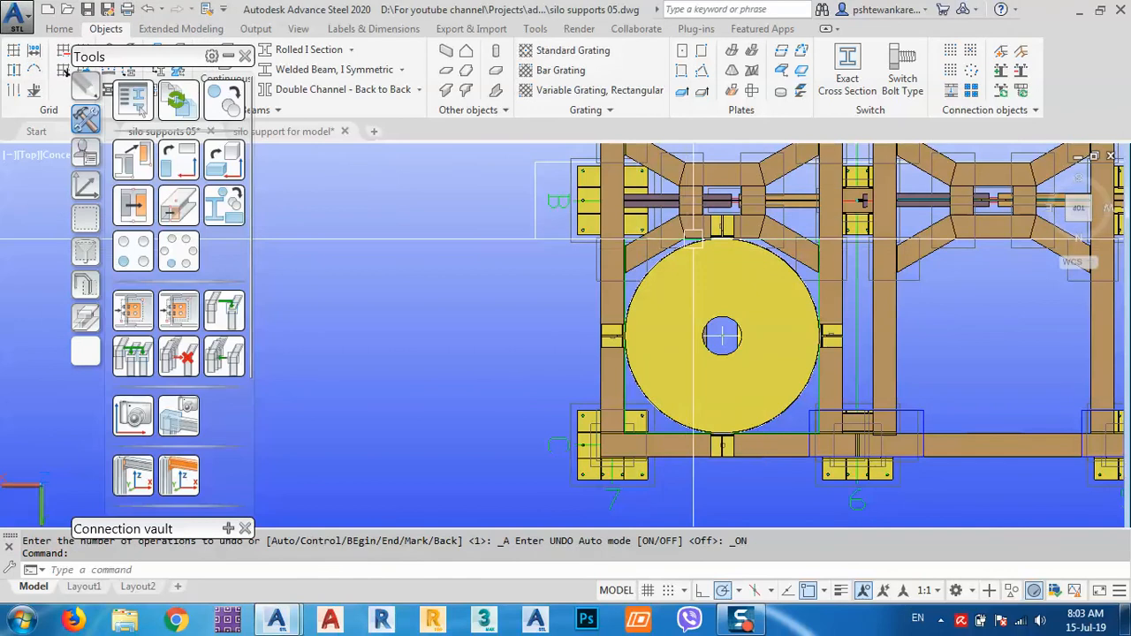
Undo the polar array of the bracket around the silo
scroll(755, 225, "up", 5)
scroll(755, 225, "up", 2)
scroll(738, 220, "down", 5)
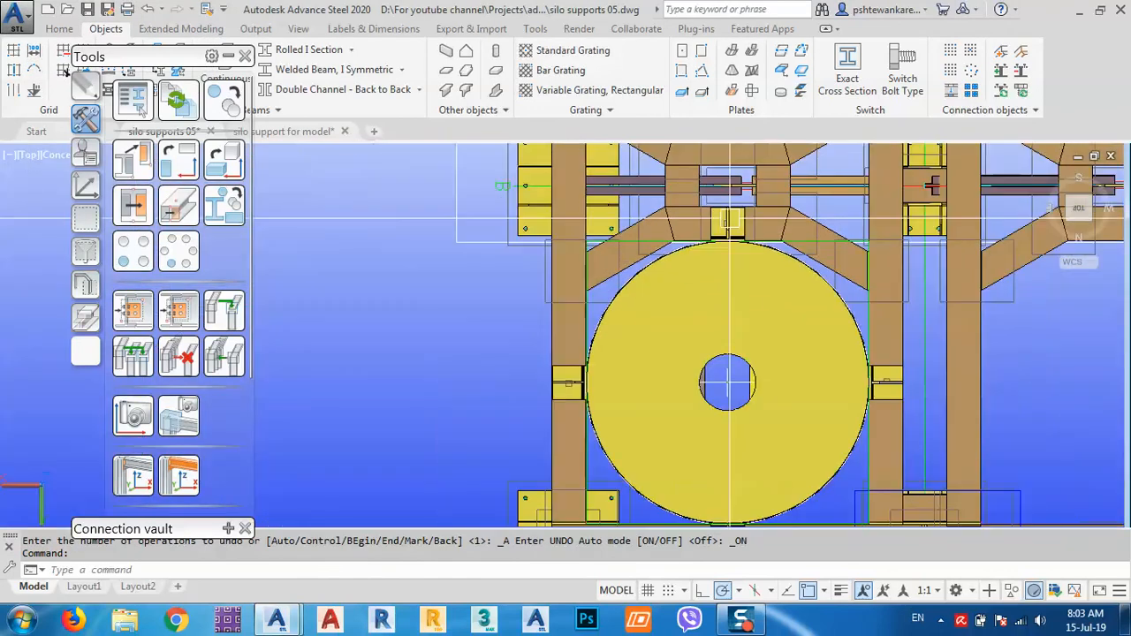
key("ctrl+z")
key("ctrl+z")
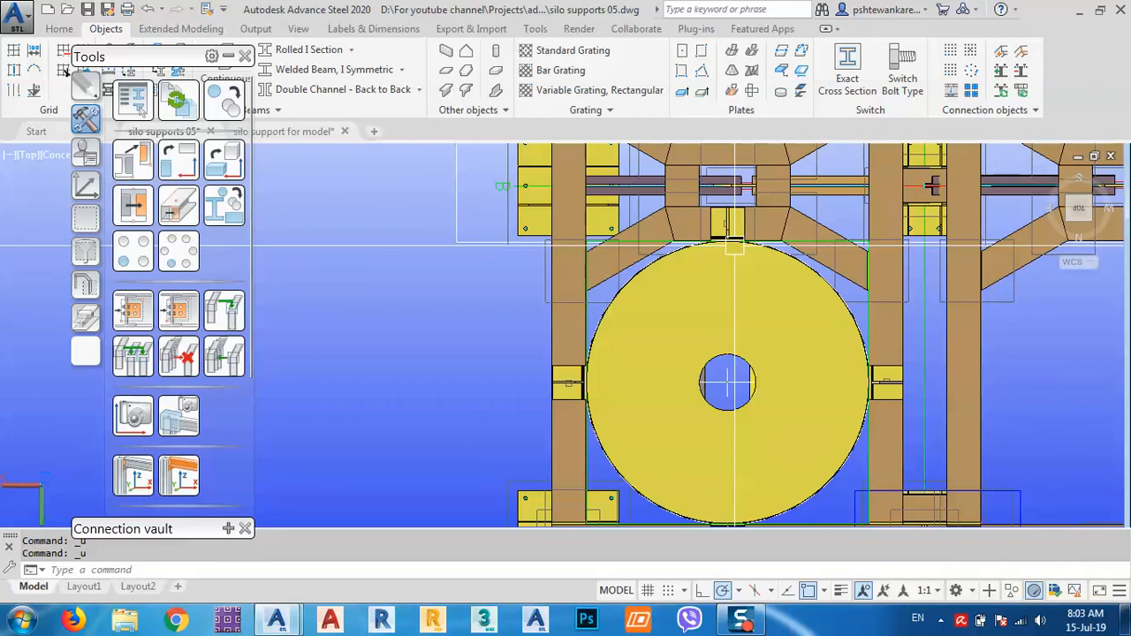
key("ctrl+z")
key("ctrl+z")
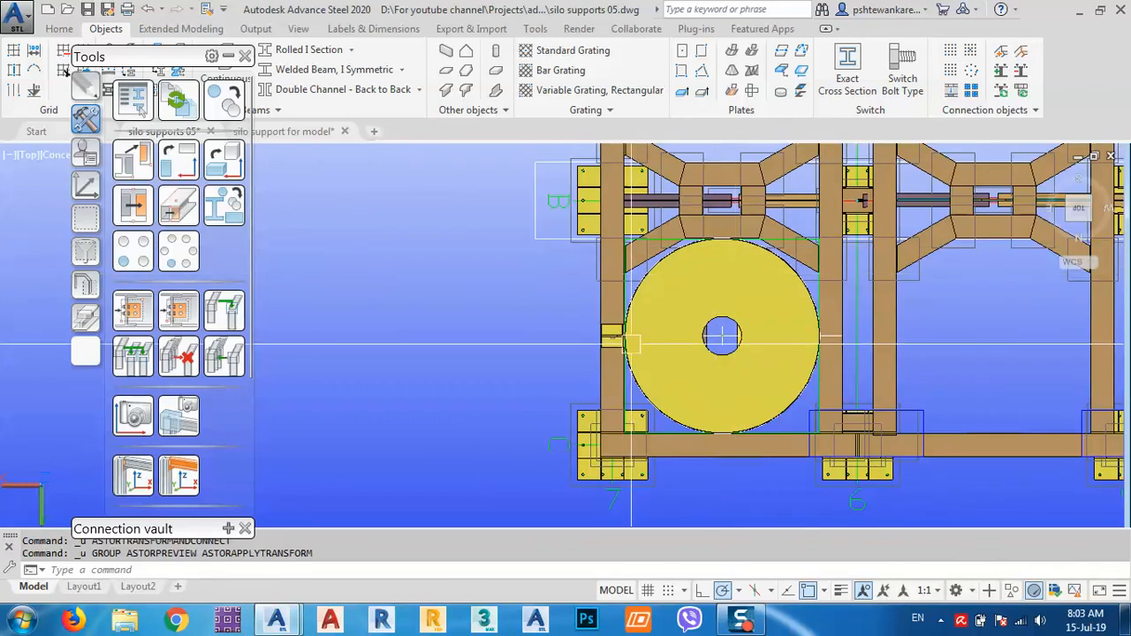
Place a rectangular bolt pattern through the bracket's base plate and the supporting beam, spanning the plate's opposite corners
scroll(631, 344, "up", 6)
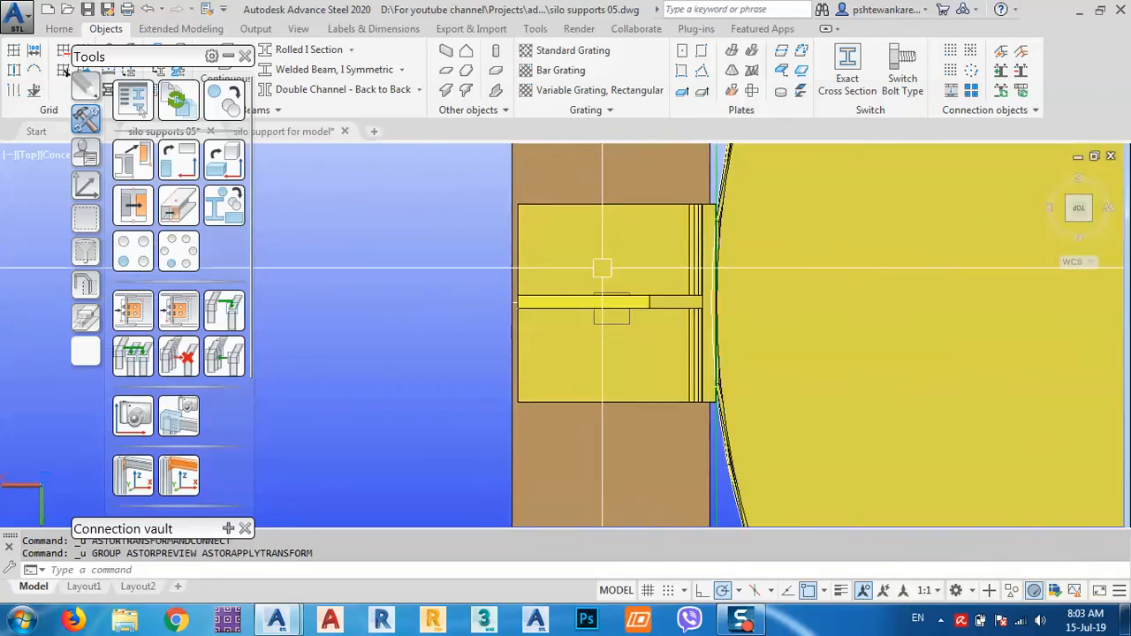
middle_click_drag(601, 267, 631, 305, "shift")
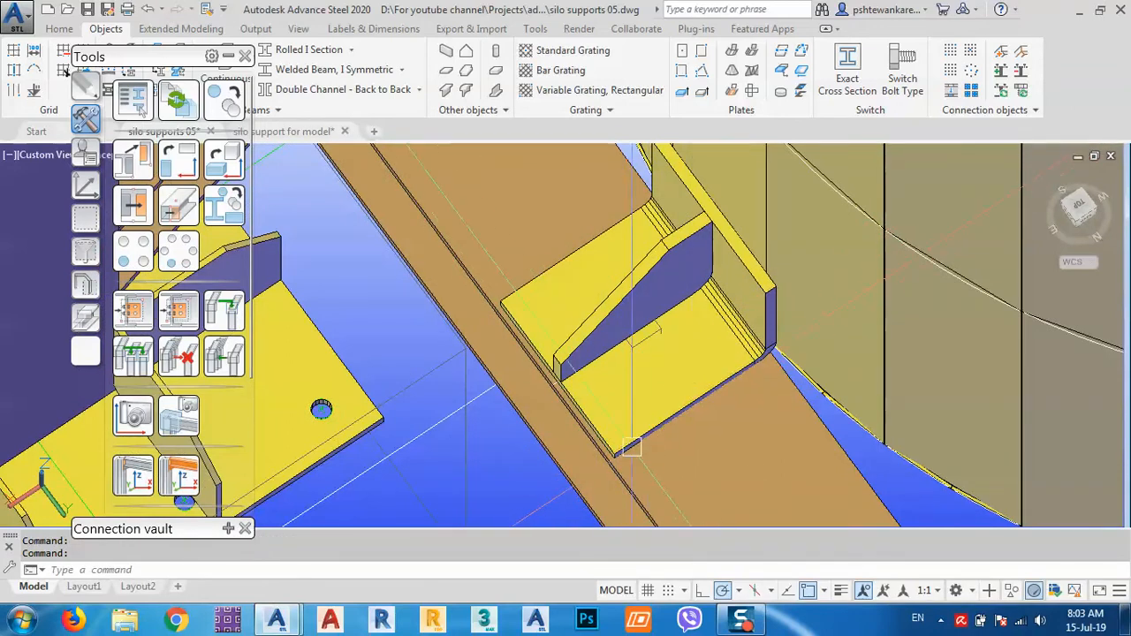
middle_click_drag(631, 446, 648, 397, "shift")
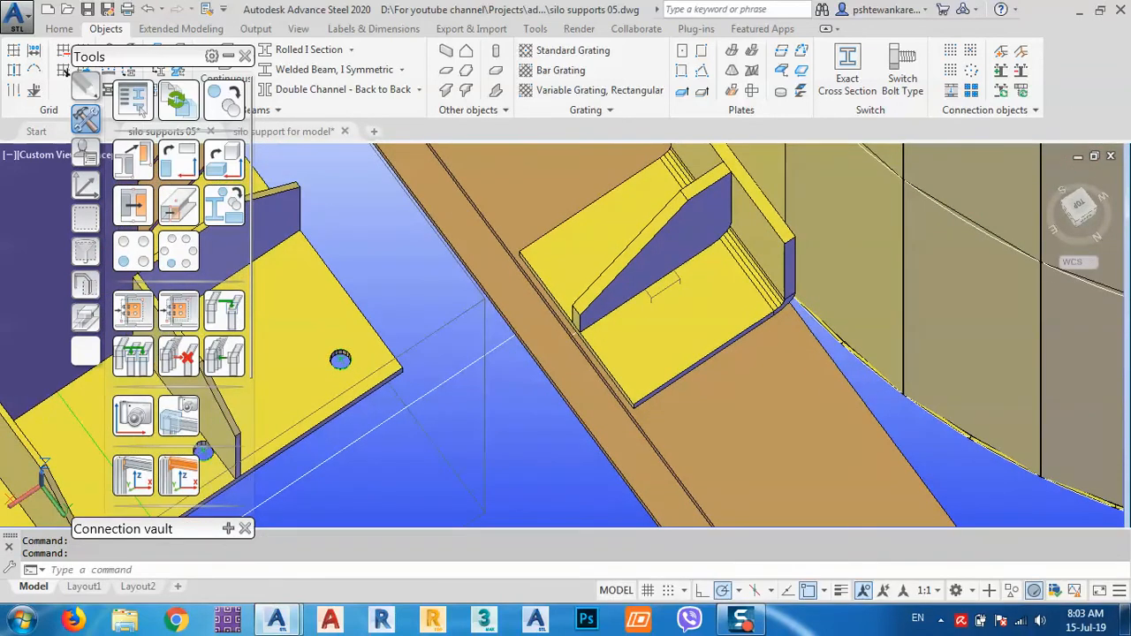
left_click(950, 51)
left_click(686, 349)
left_click(668, 449)
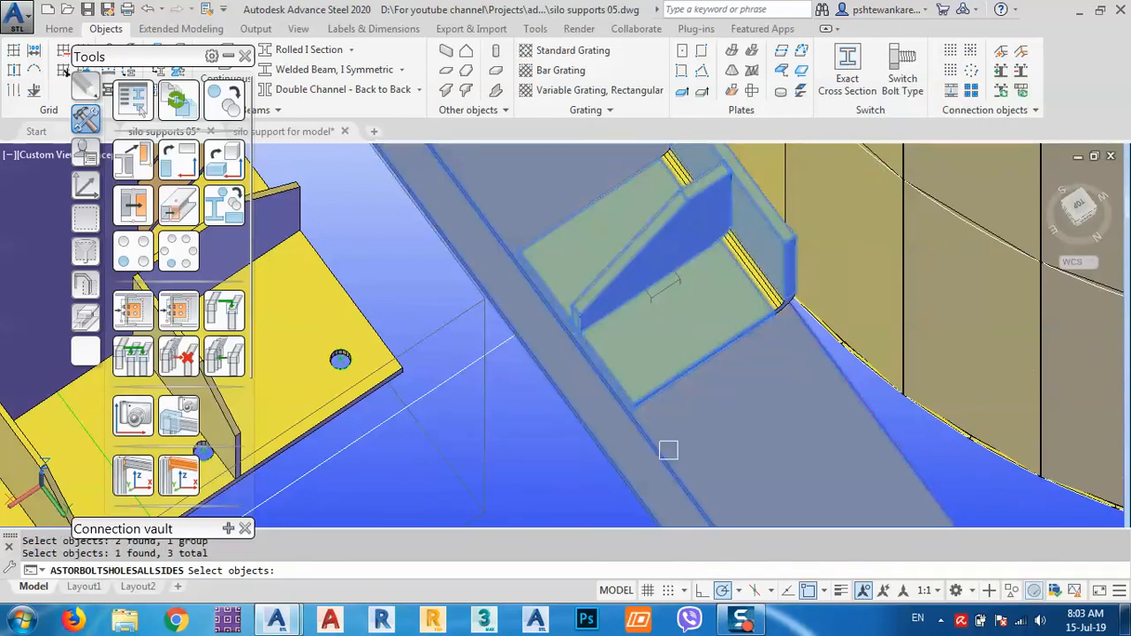
key("Return")
scroll(636, 392, "up", 6)
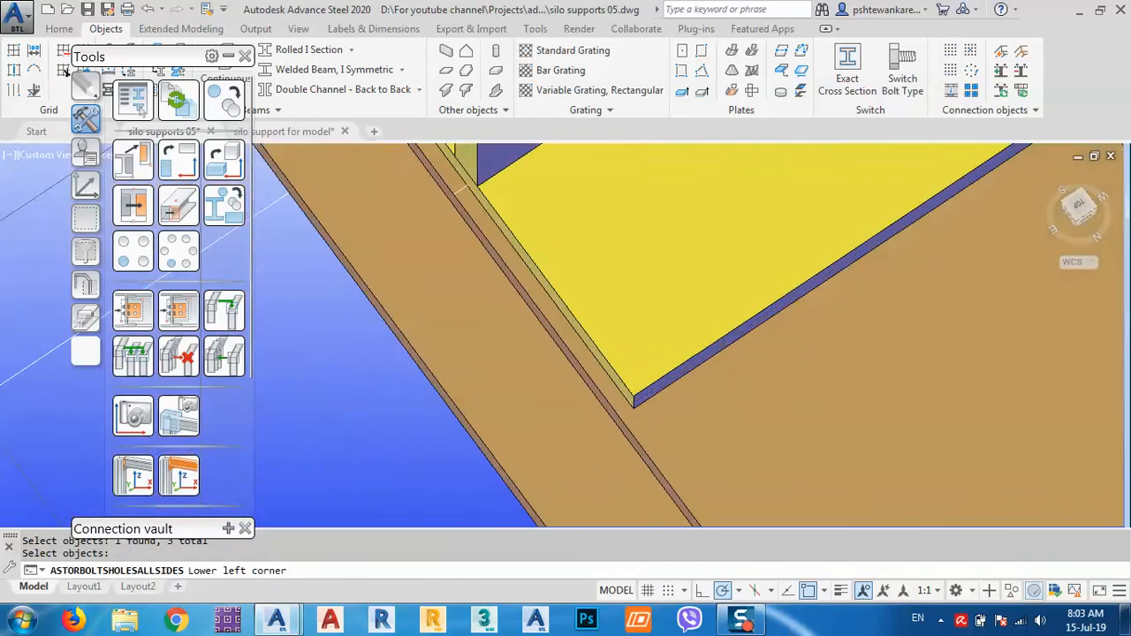
left_click(633, 391)
scroll(630, 391, "down", 4)
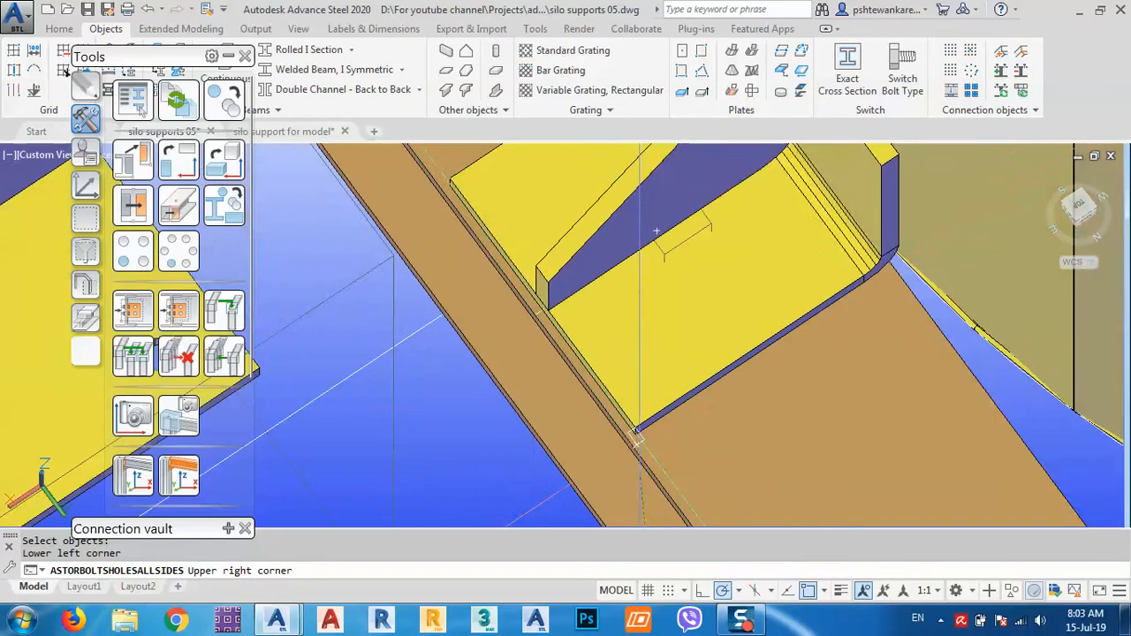
scroll(666, 295, "up", 4)
scroll(698, 216, "up", 4)
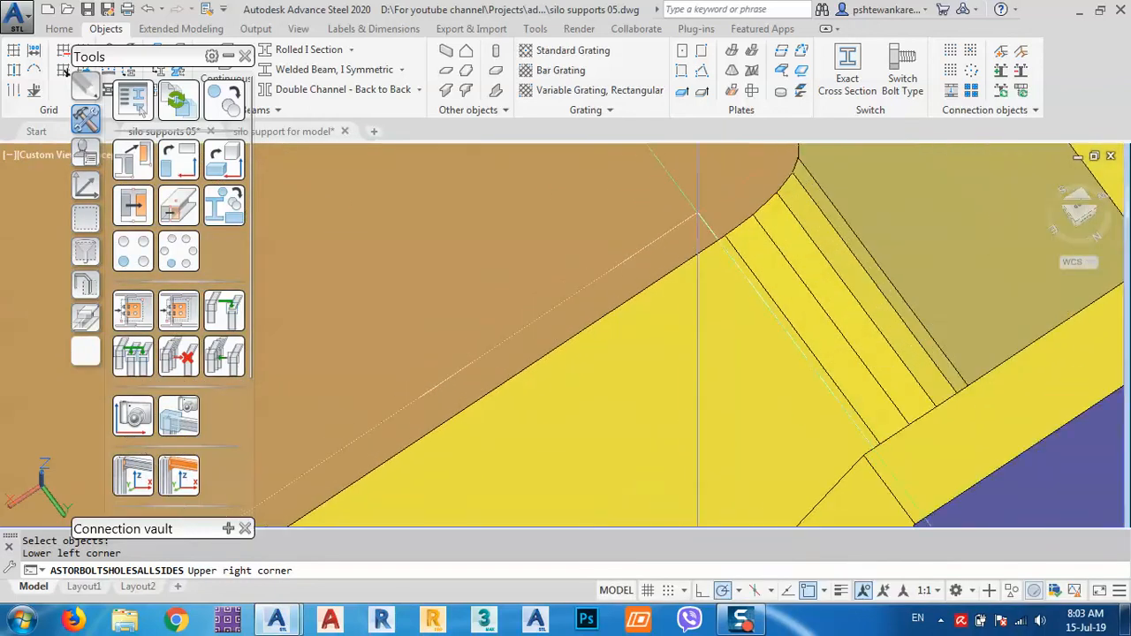
left_click(725, 234)
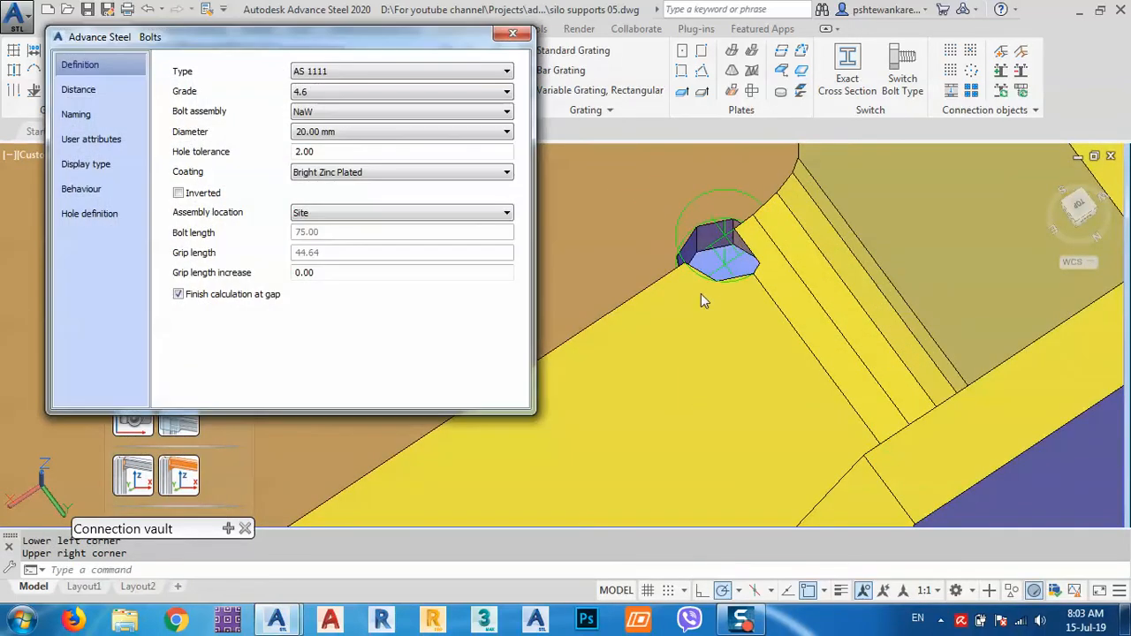
Set the bolt type of the bracket's bolt pattern to UNI 5739
scroll(701, 294, "down", 3)
scroll(700, 294, "down", 3)
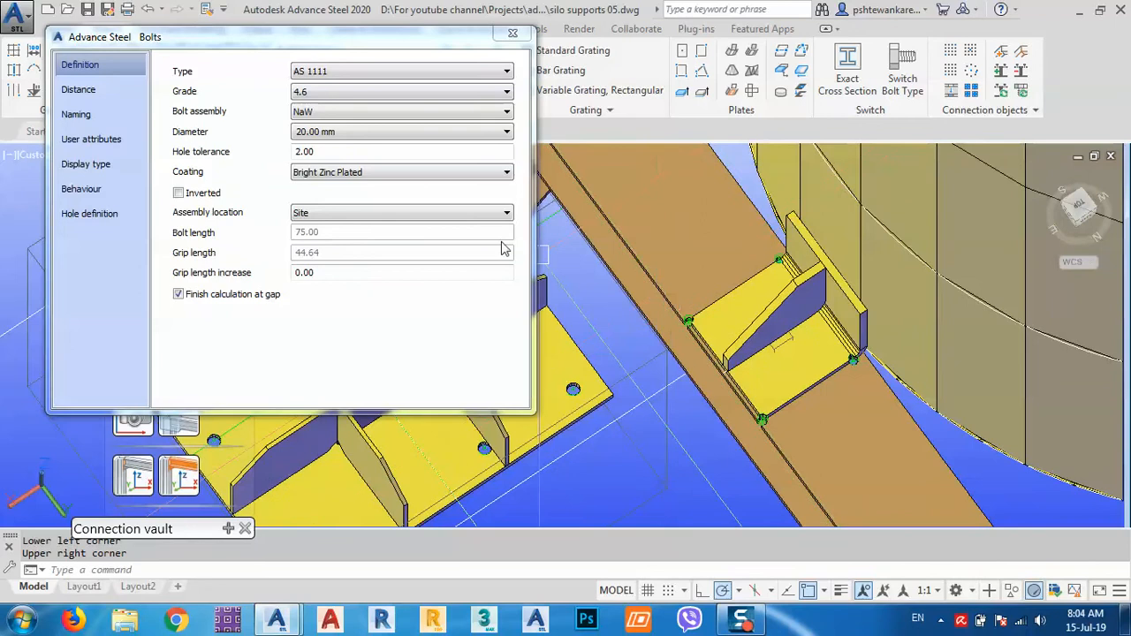
left_click(315, 73)
scroll(353, 221, "down", 15)
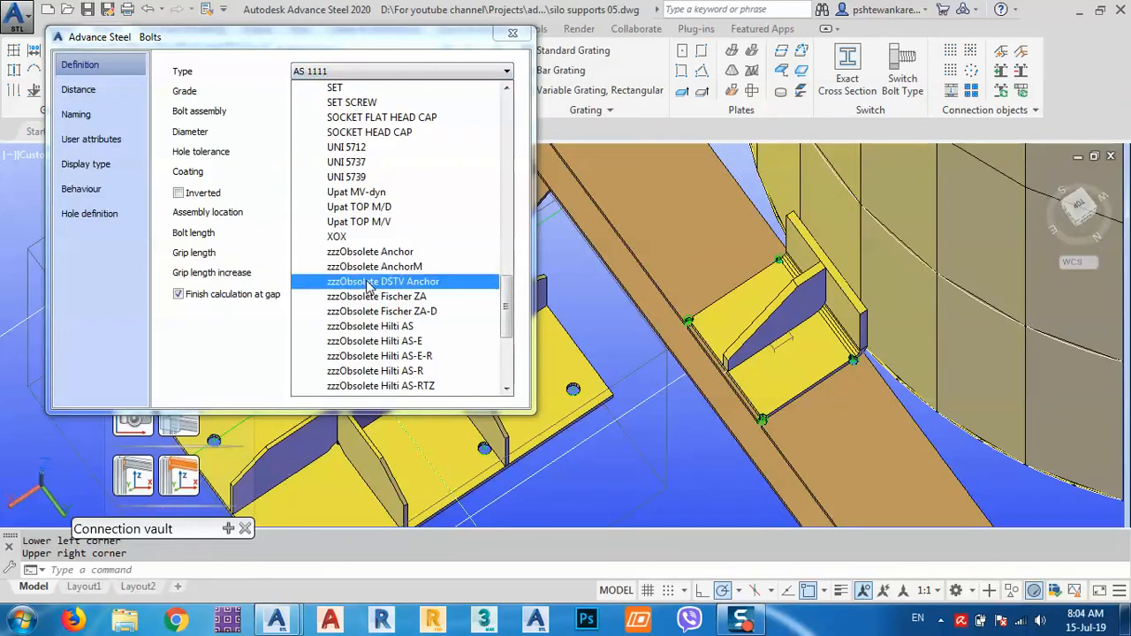
left_click(347, 179)
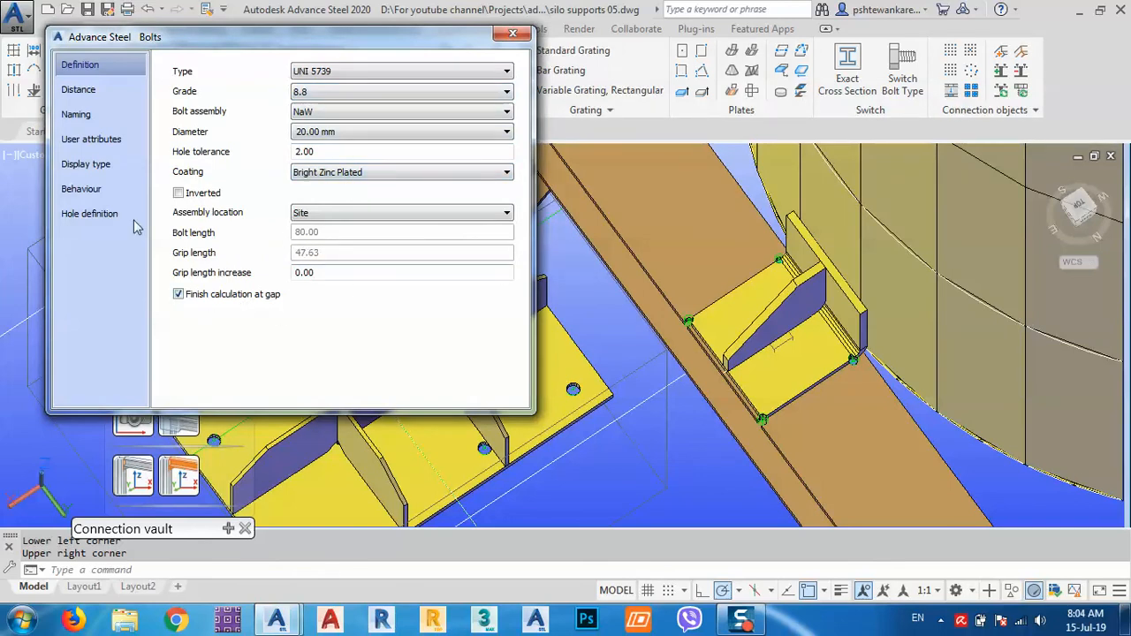
Set the bolt pattern's intermediate distances to 200 mm in X and 240 mm in Y
left_click(78, 90)
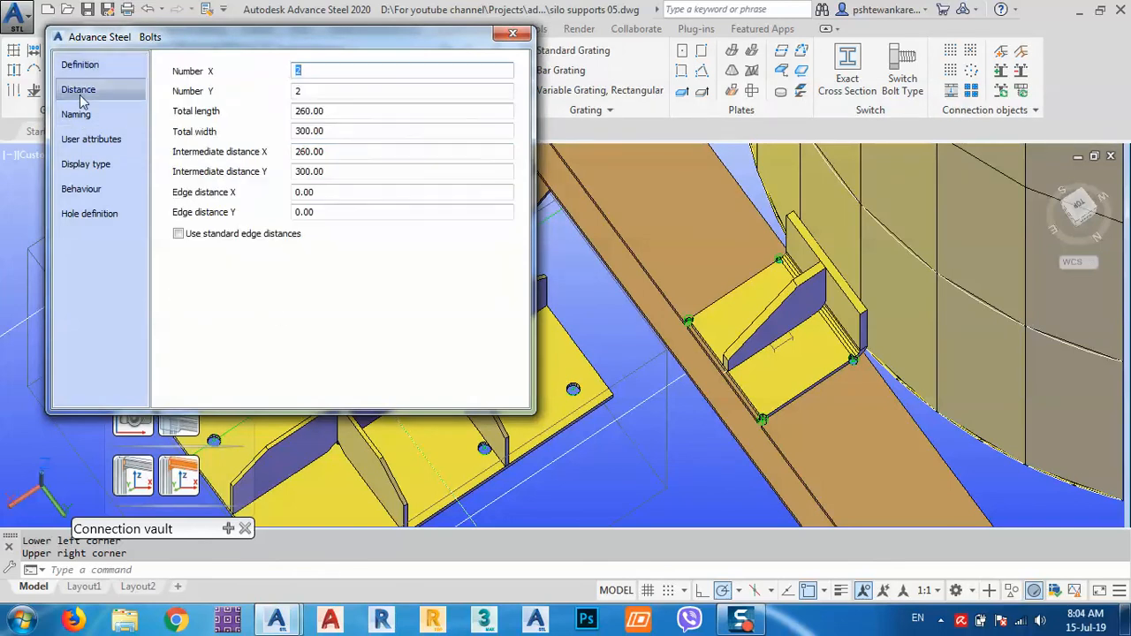
left_click(338, 151)
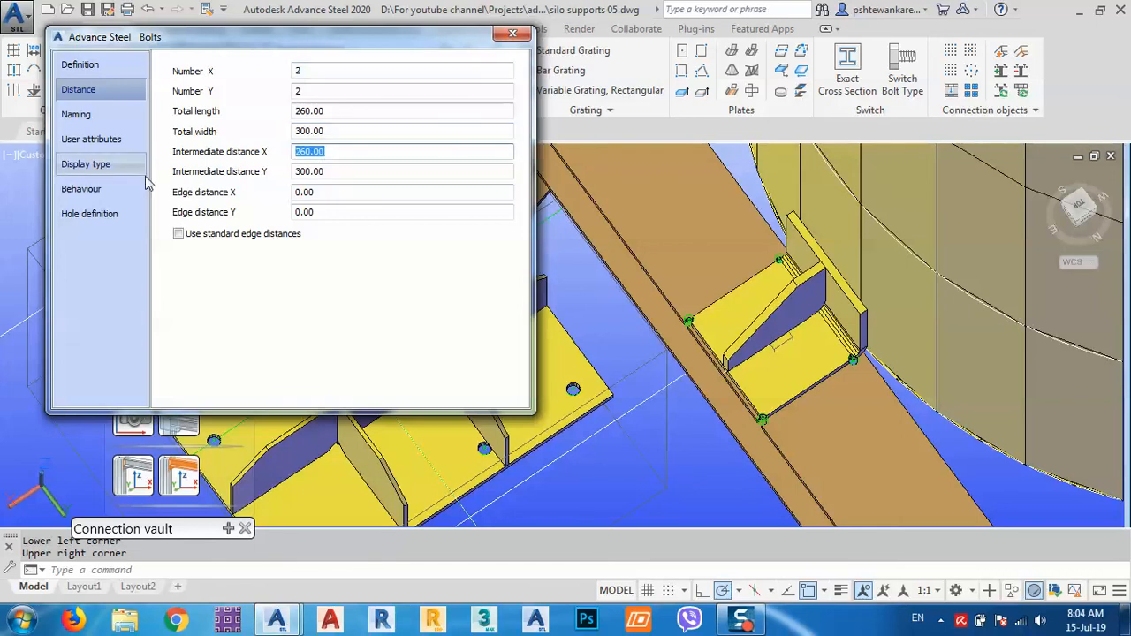
type("200")
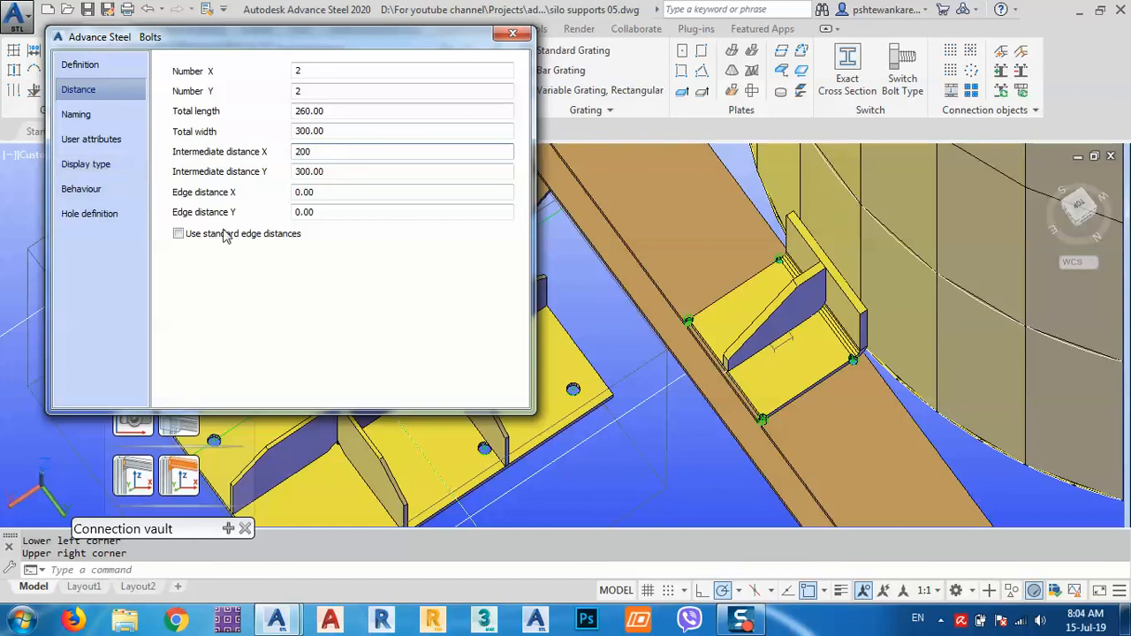
left_click(368, 171)
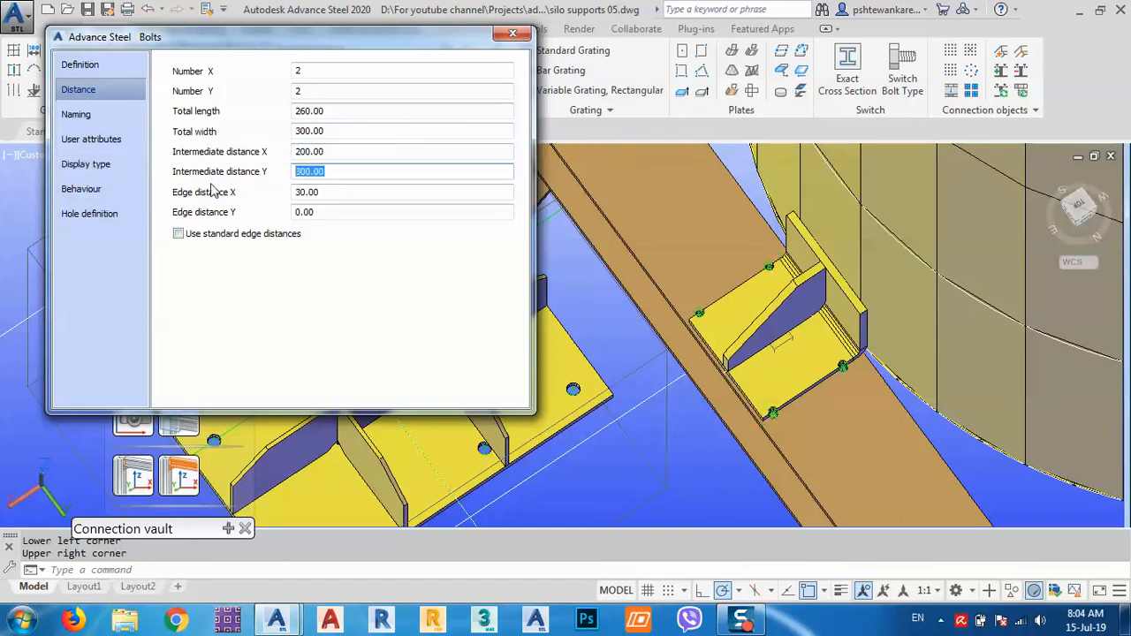
type("240")
key("Return")
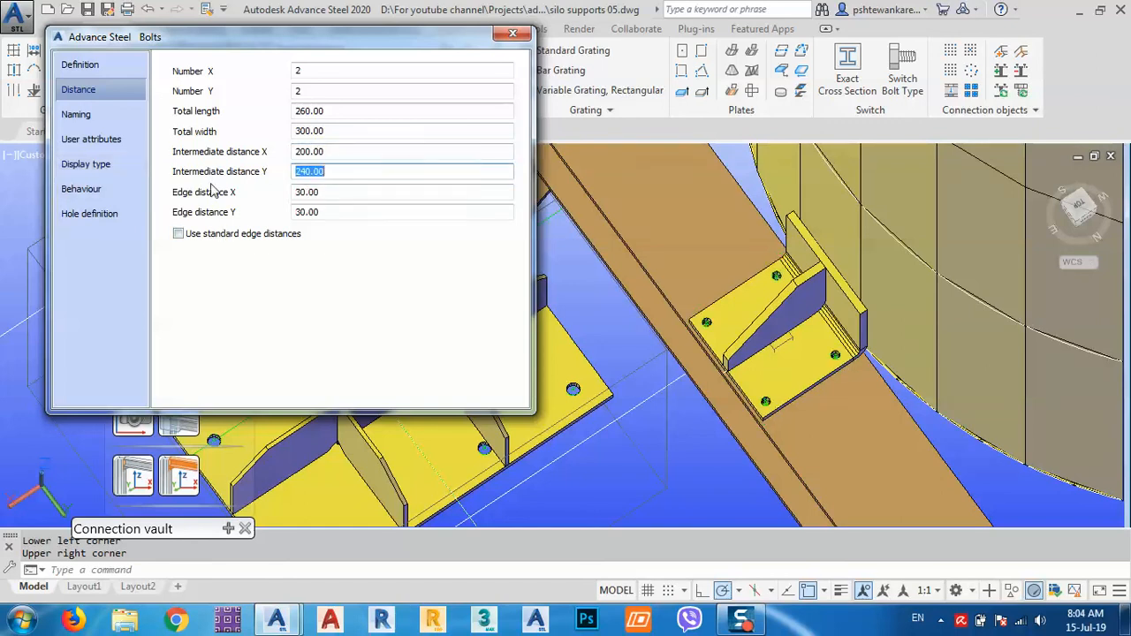
Set the number of bolts in X to 3 and the intermediate distance Y to 180 mm
left_click(325, 71)
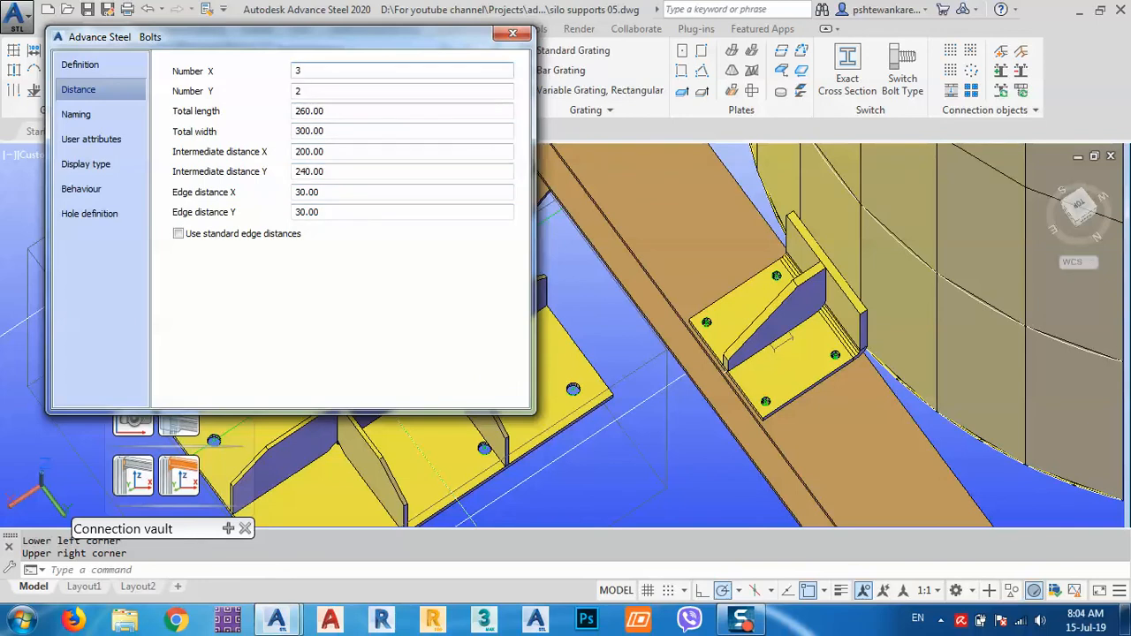
key("Return")
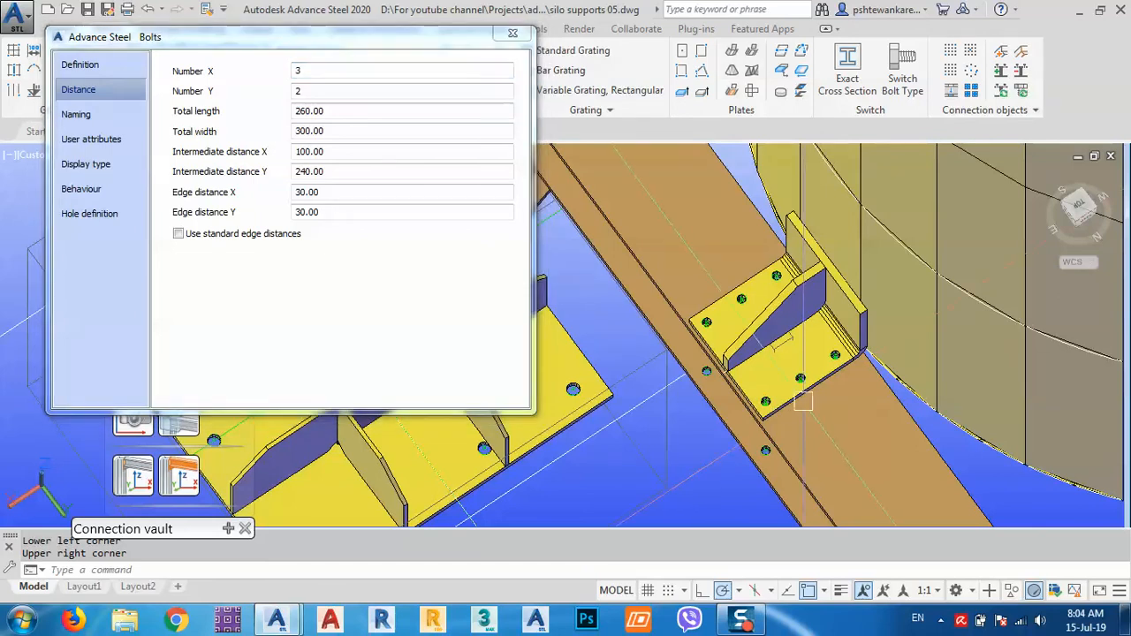
middle_click_drag(803, 404, 817, 417)
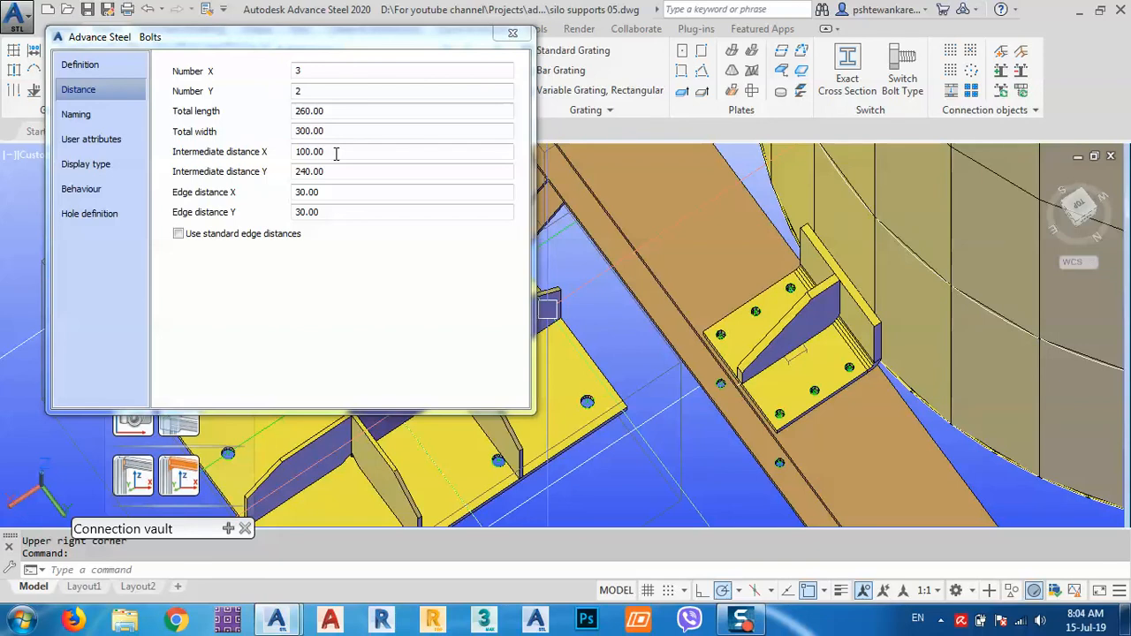
double_click(336, 154)
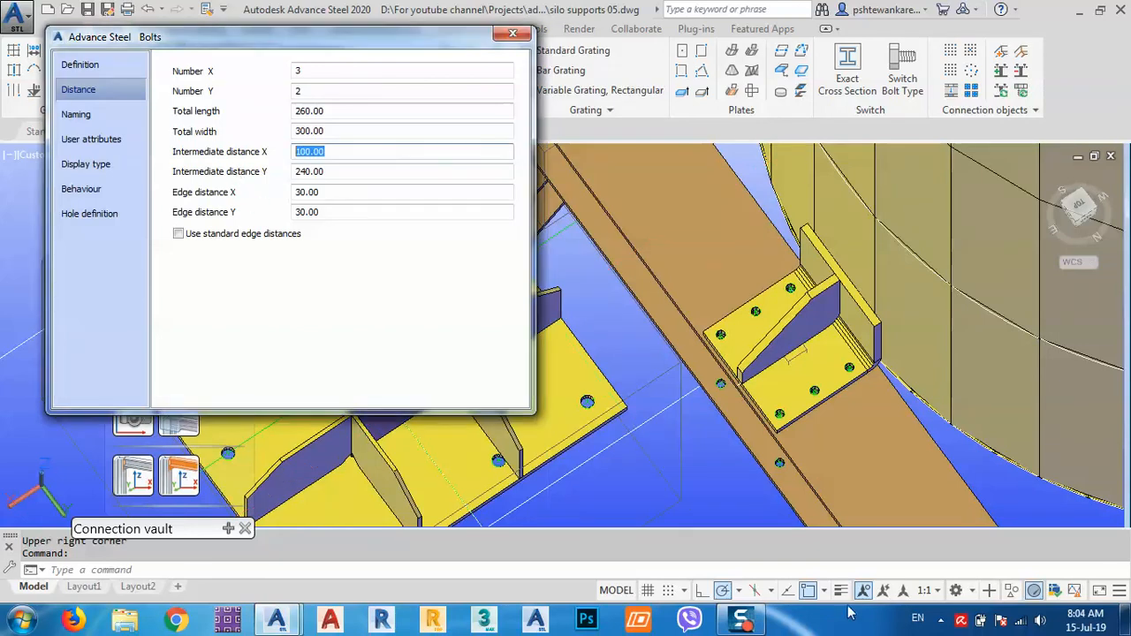
double_click(336, 172)
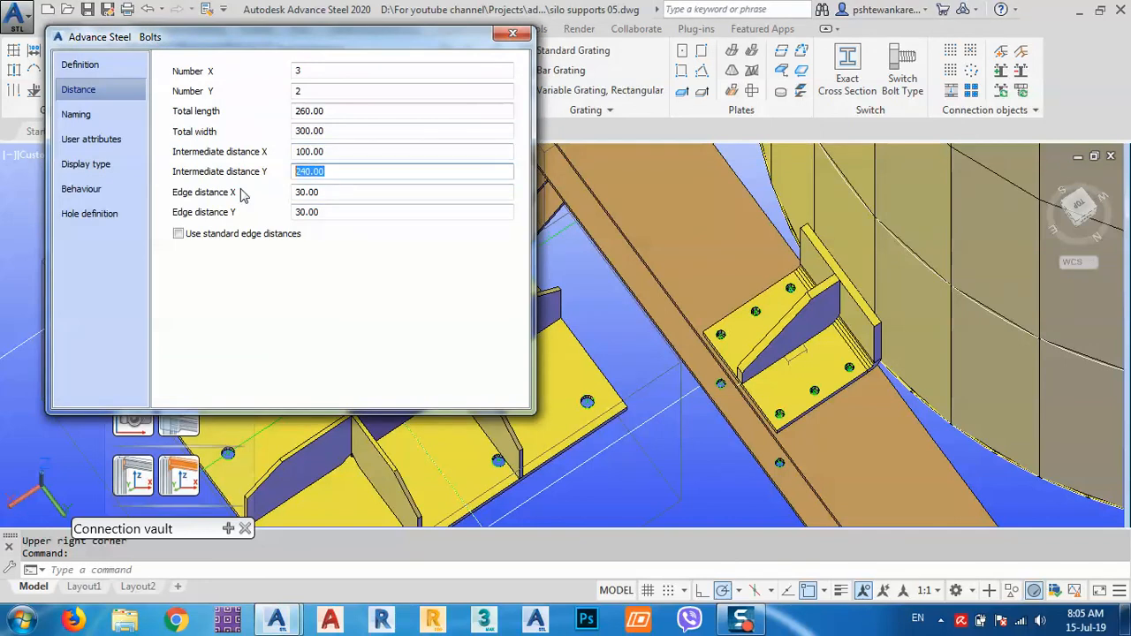
type("180")
key("Return")
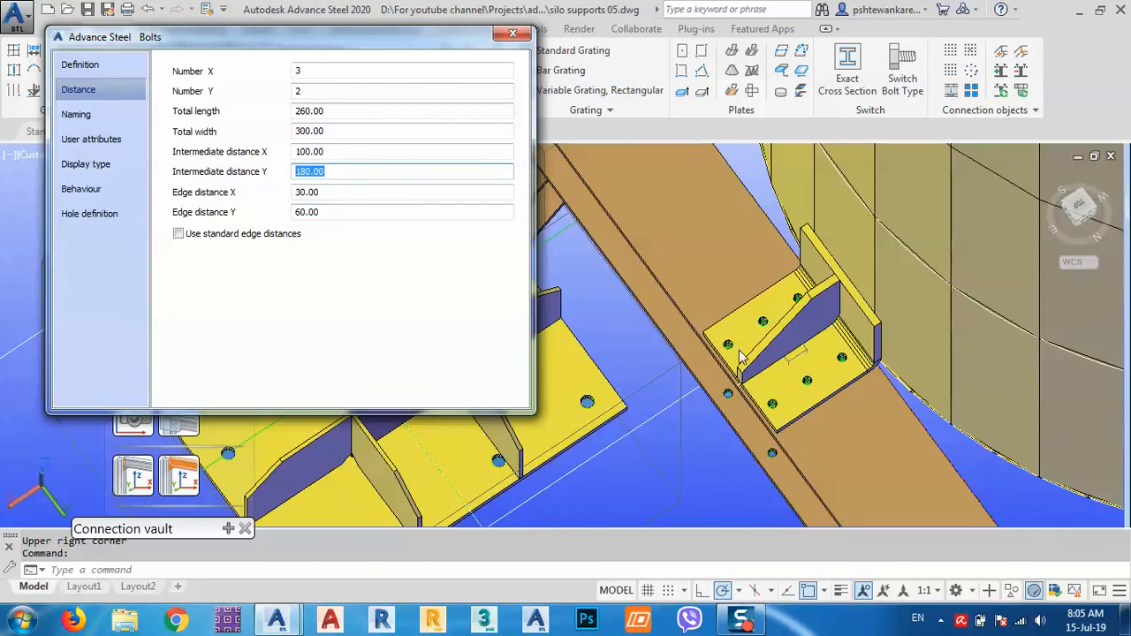
Try three rows of bolts in Y and restore the number of bolts in Y to 2
left_click(310, 91)
left_click_drag(299, 91, 292, 92)
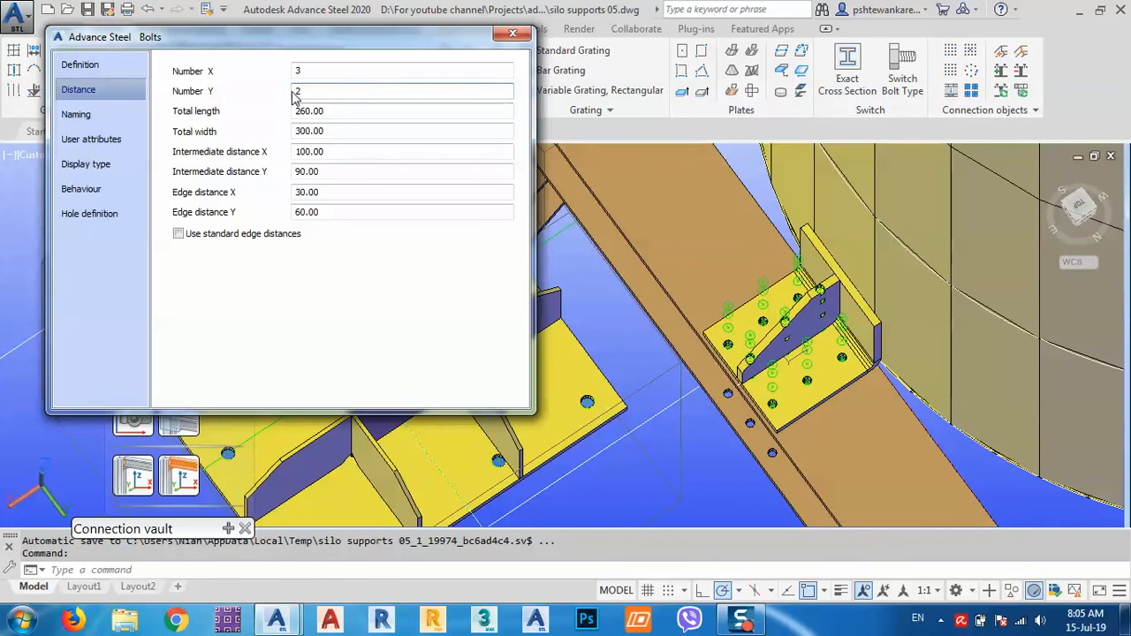
type("2")
key("Return")
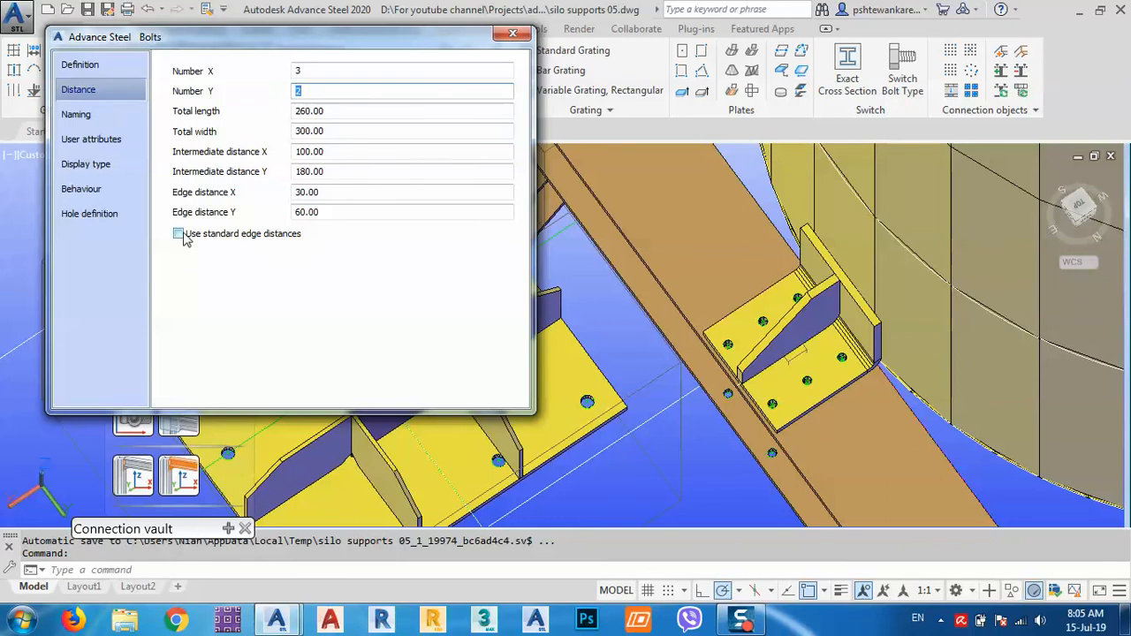
Set the bolt pattern's edge distances to 40 mm in both X and Y
left_click(265, 193)
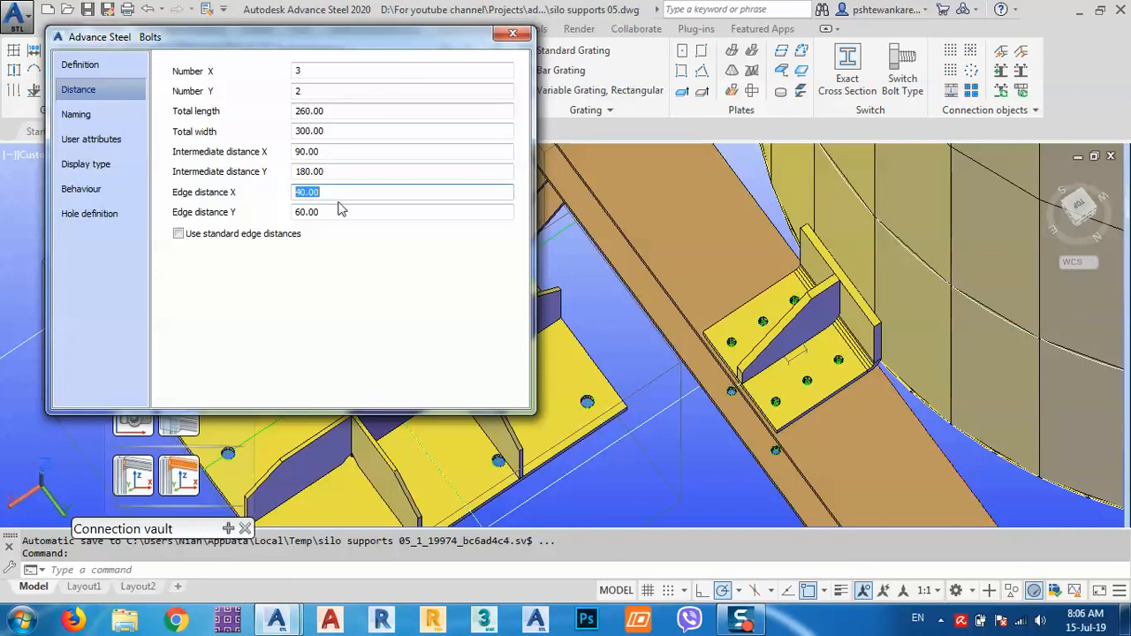
key("Tab")
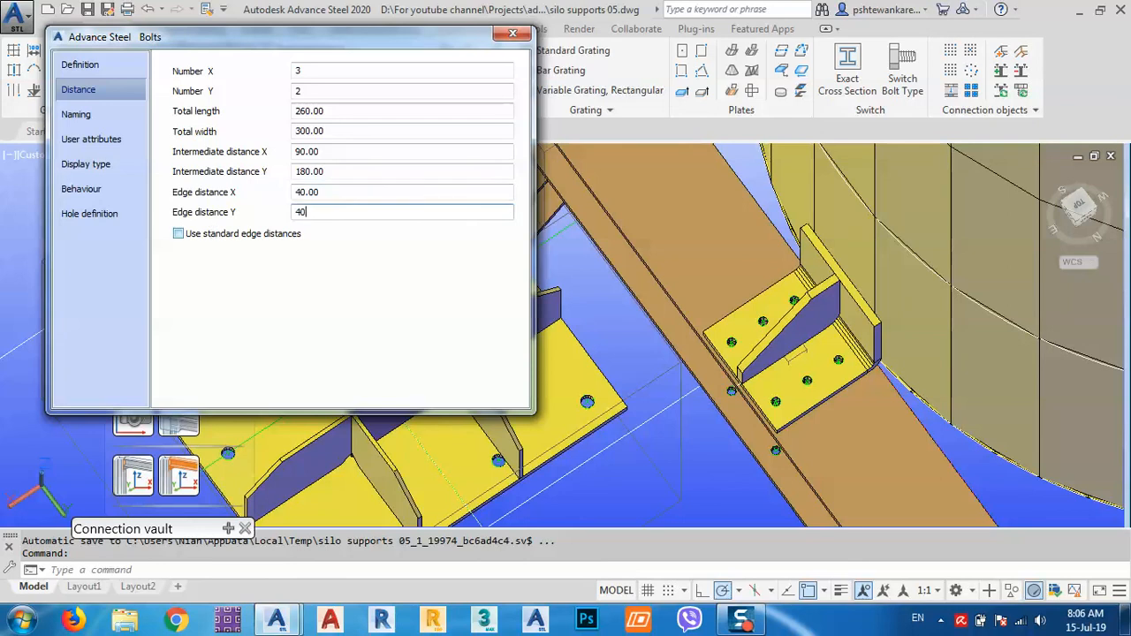
key("Return")
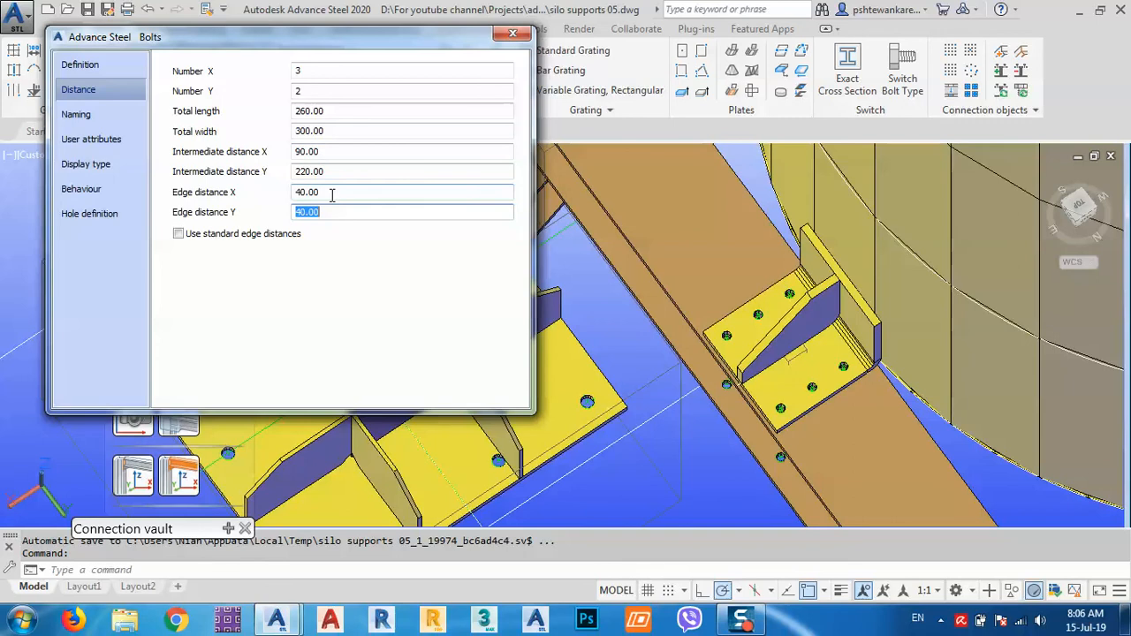
Check how the bolts run past the beam's web and set the number of bolts in X to 4
left_click(92, 120)
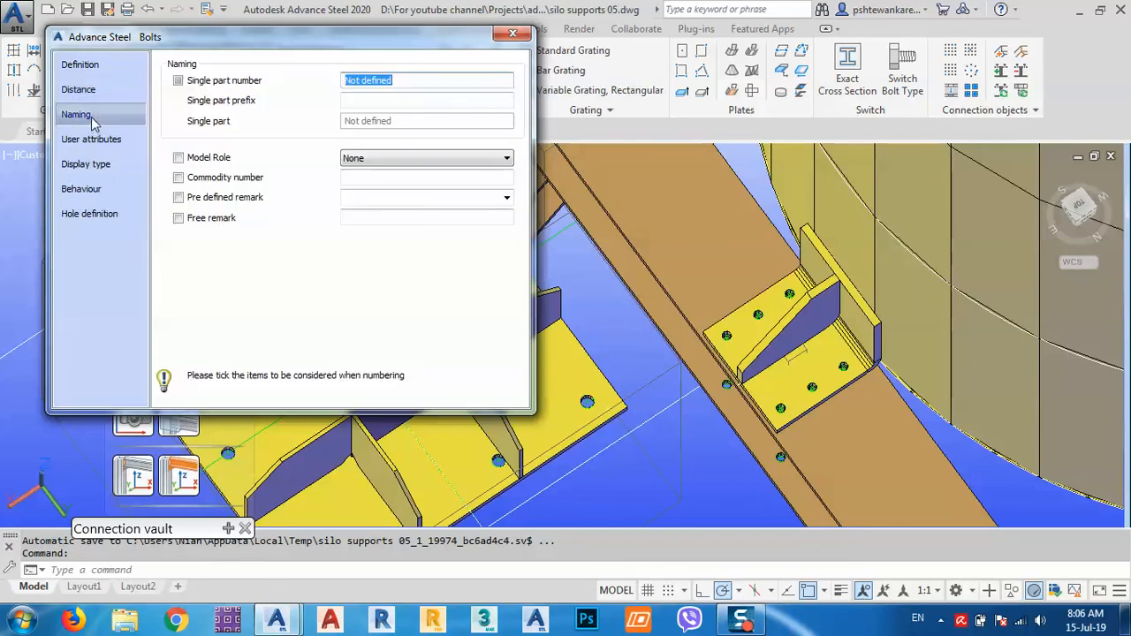
left_click(94, 68)
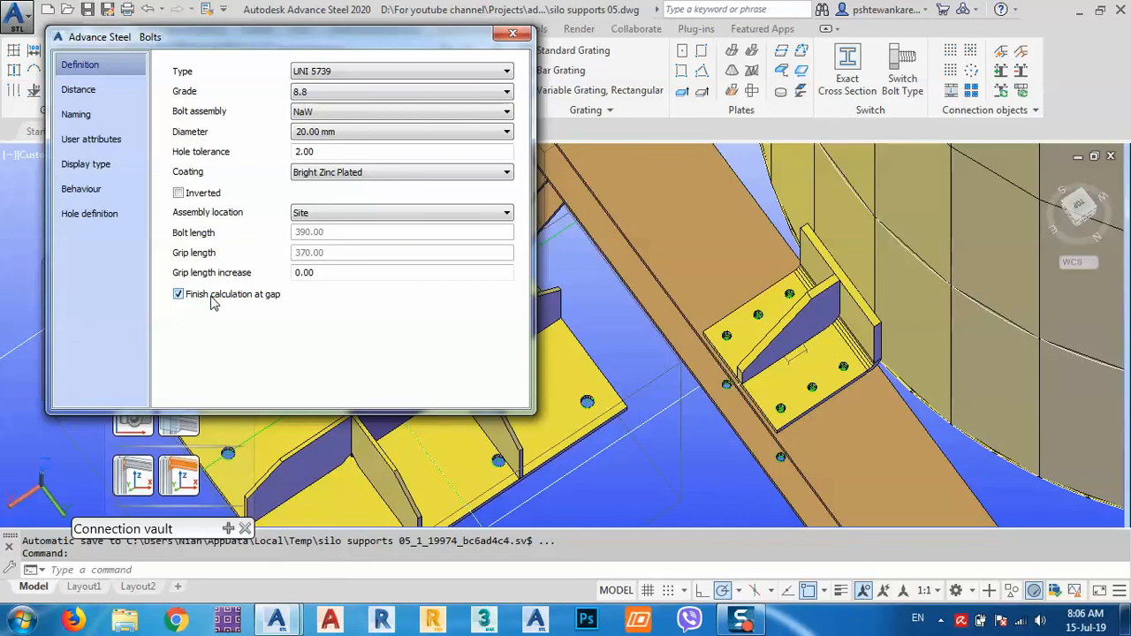
mouse_move(818, 439)
middle_mouse_down("shift")
mouse_move(826, 398)
mouse_move(870, 380)
mouse_move(831, 441)
mouse_move(850, 422)
middle_mouse_up("shift")
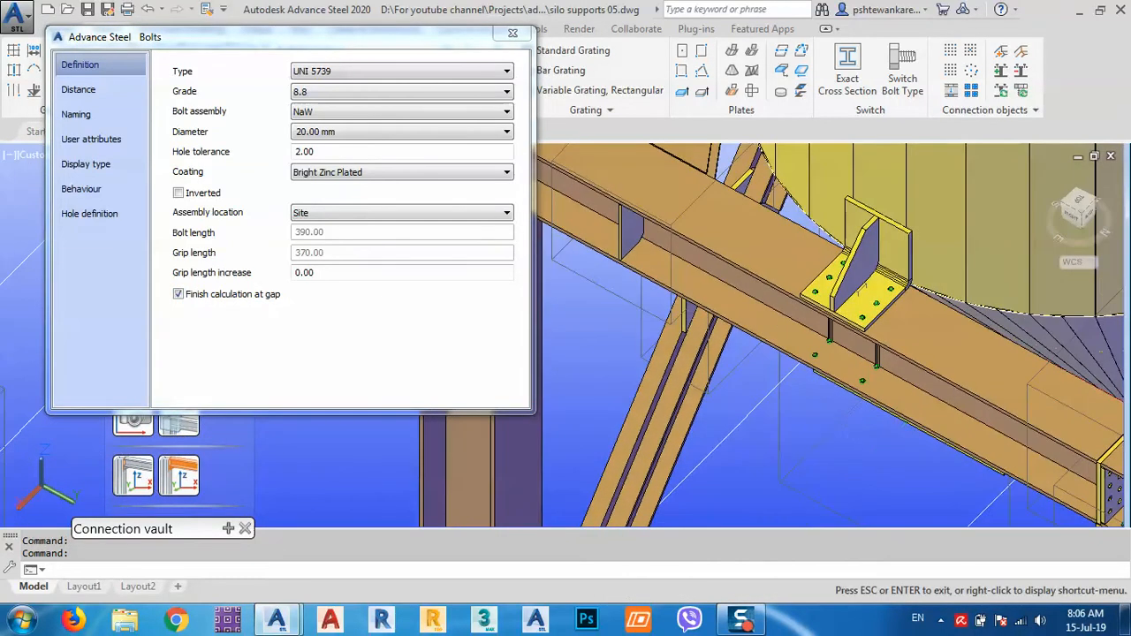
scroll(857, 332, "up", 5)
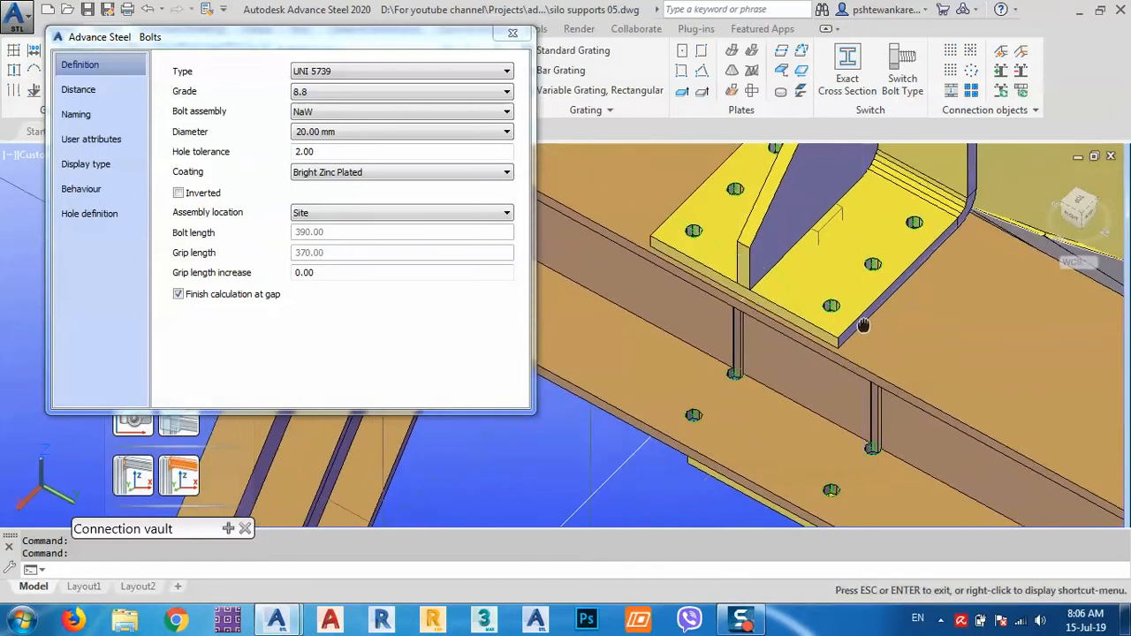
middle_click_drag(890, 251, 883, 229)
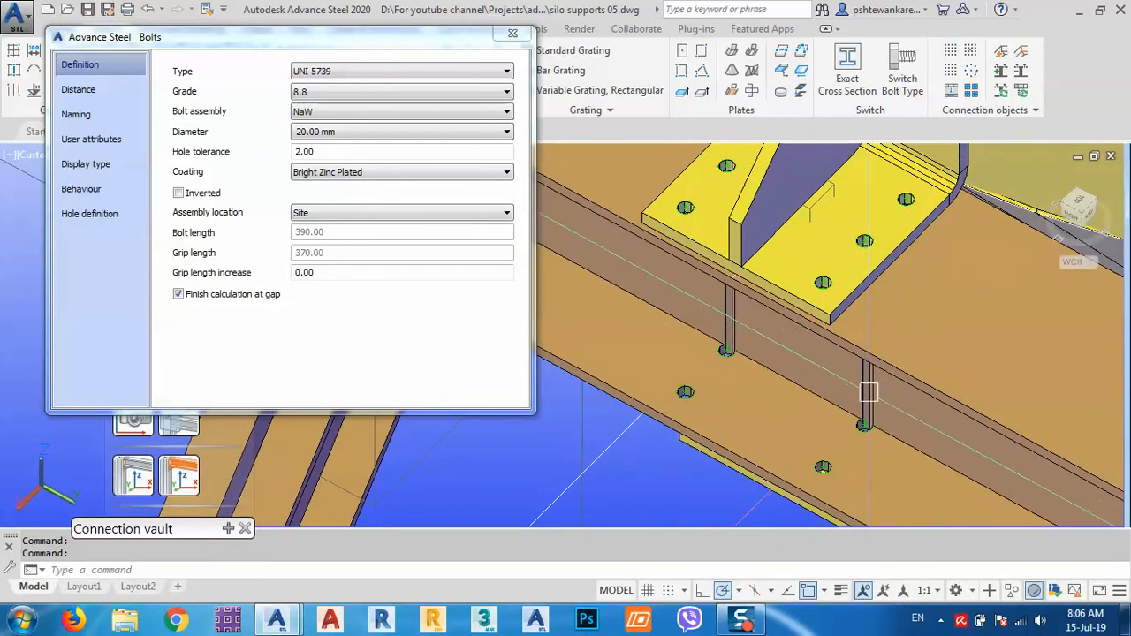
left_click(107, 90)
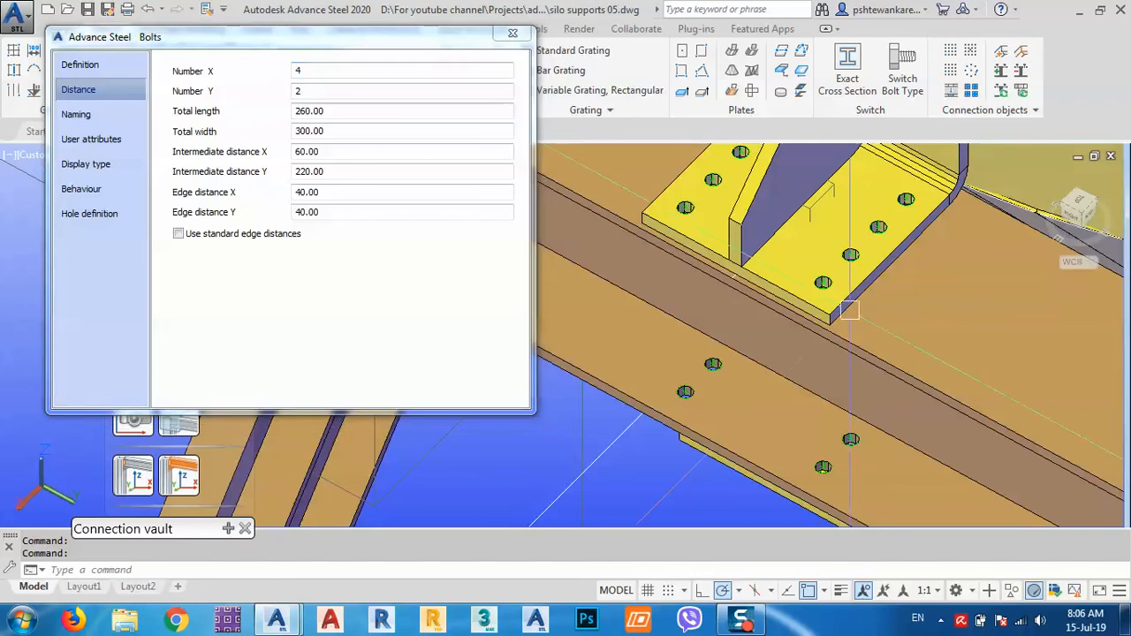
middle_click_drag(766, 278, 762, 299)
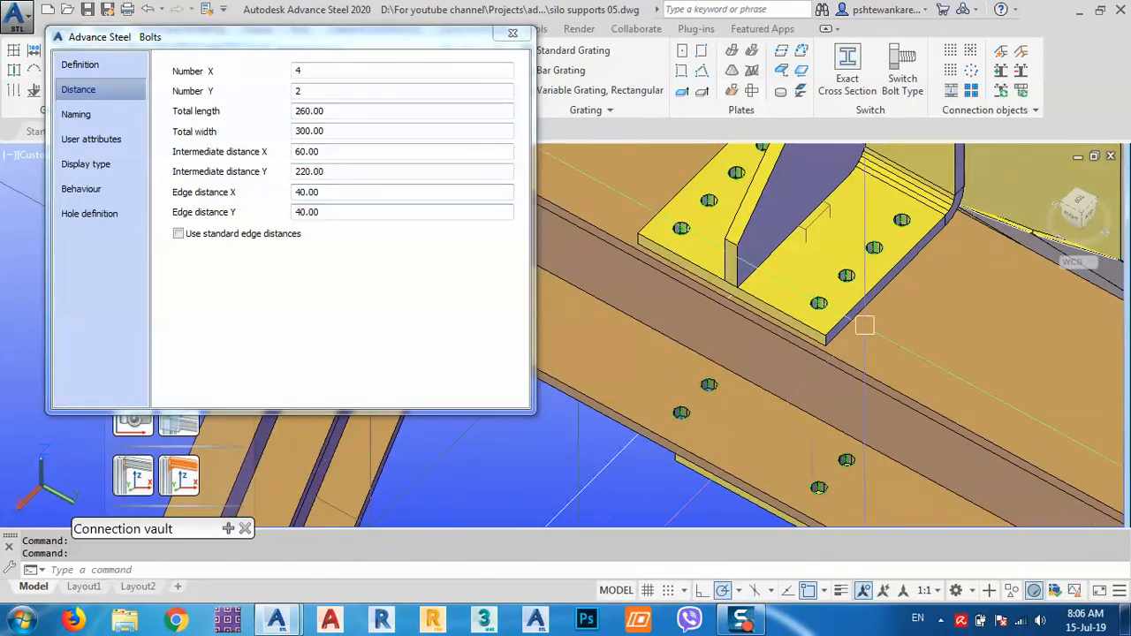
middle_click_drag(868, 321, 874, 330)
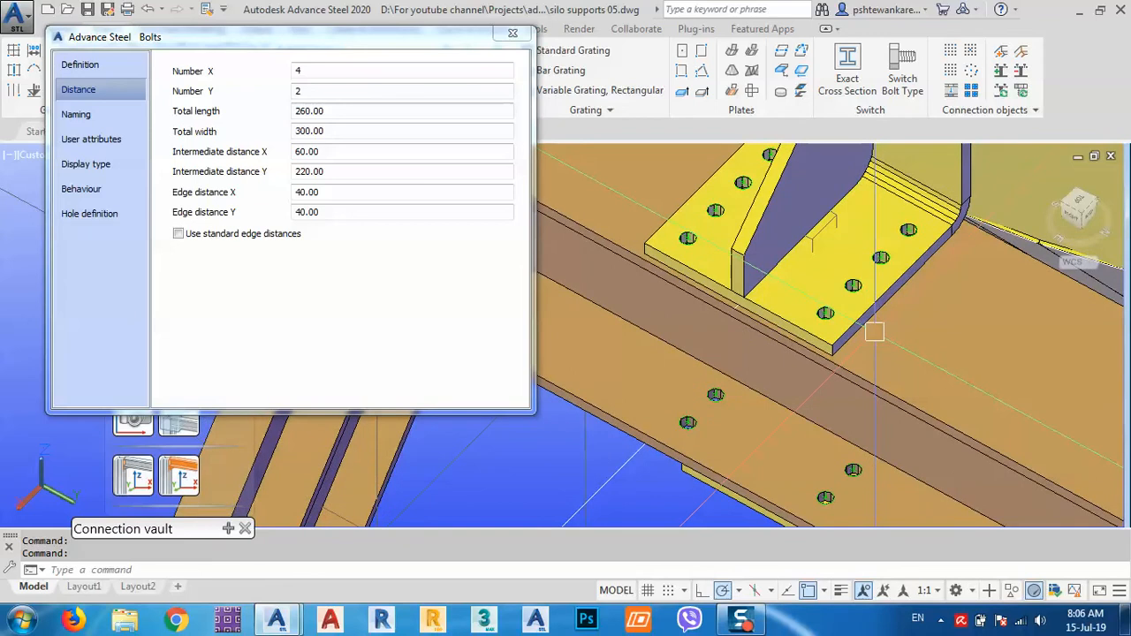
Finish editing the bracket's bolt pattern and turn on the Bolts layer
scroll(874, 332, "down", 6)
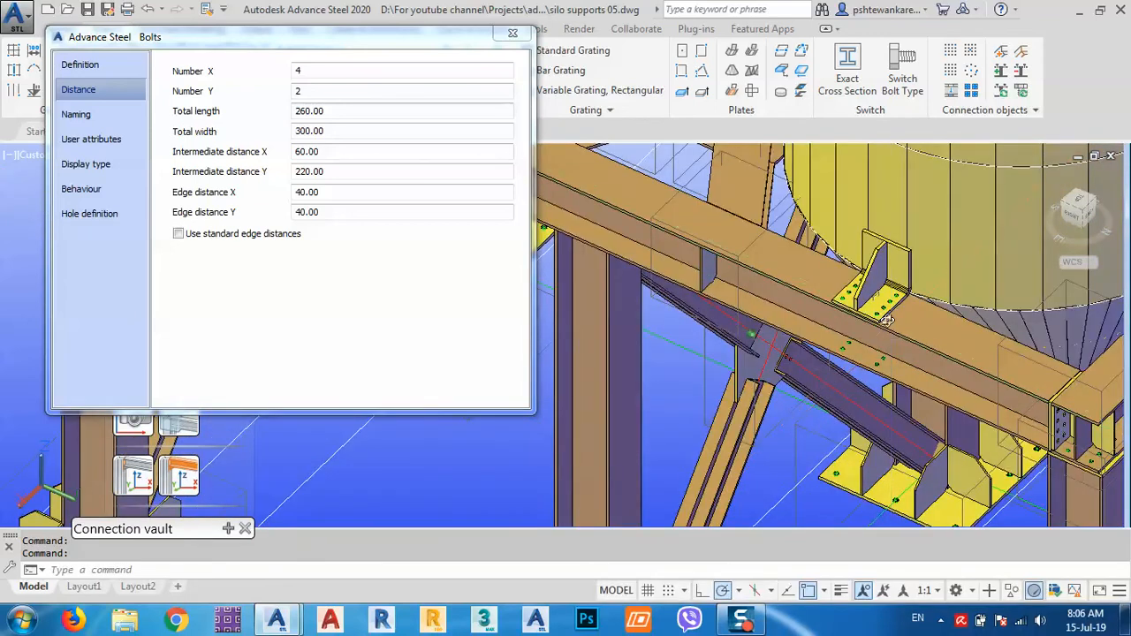
scroll(886, 320, "up", 2)
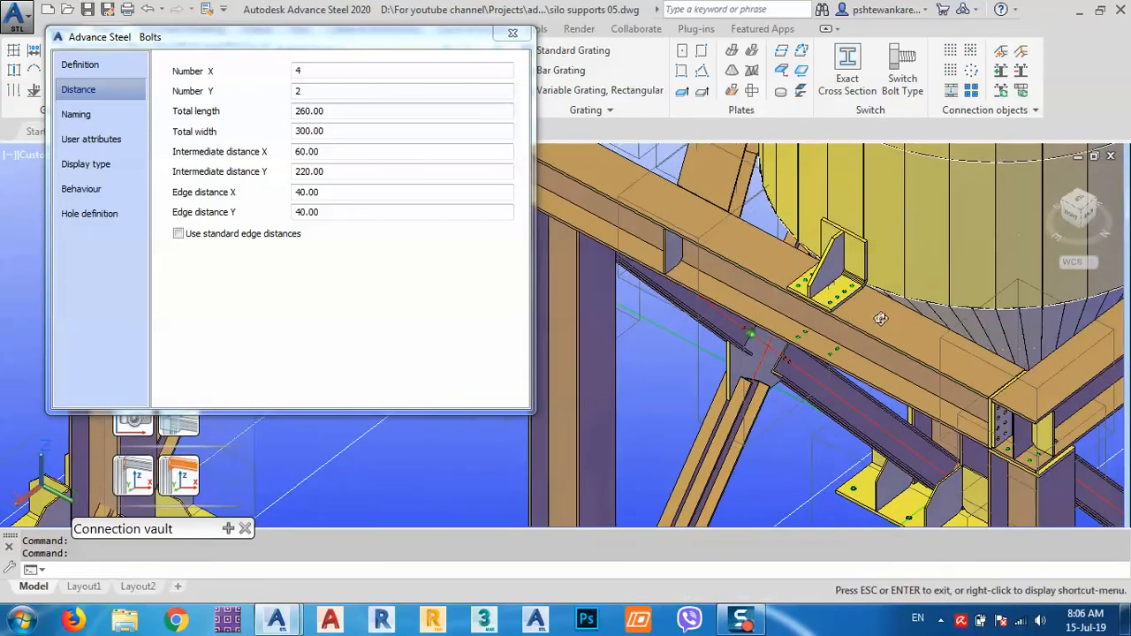
left_click(524, 37)
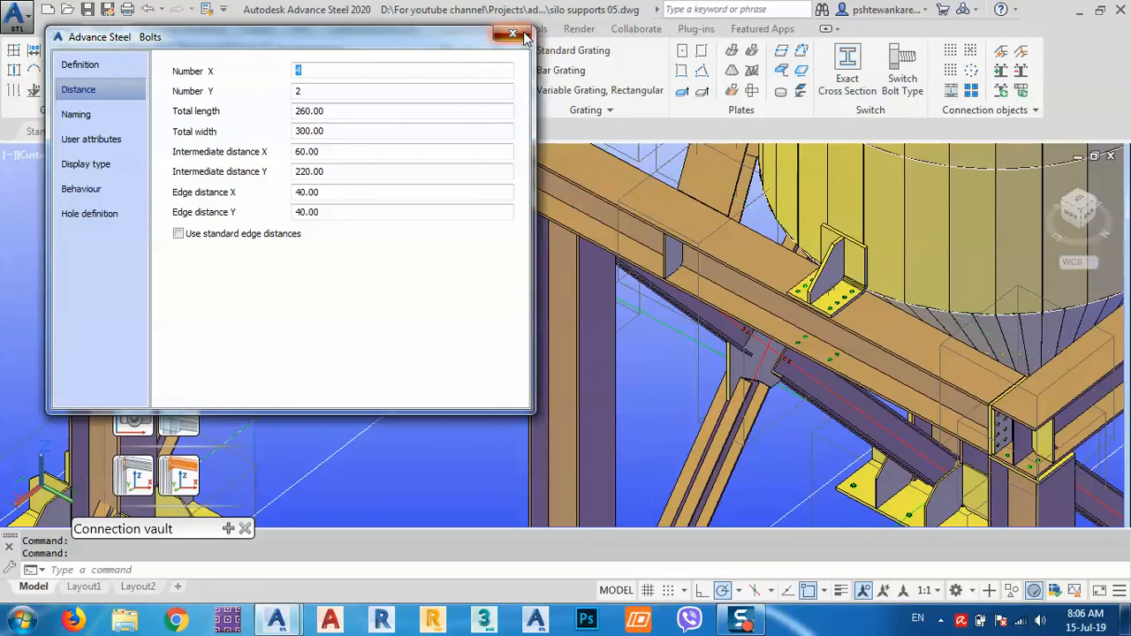
middle_click_drag(846, 323, 823, 354)
scroll(824, 354, "up", 3)
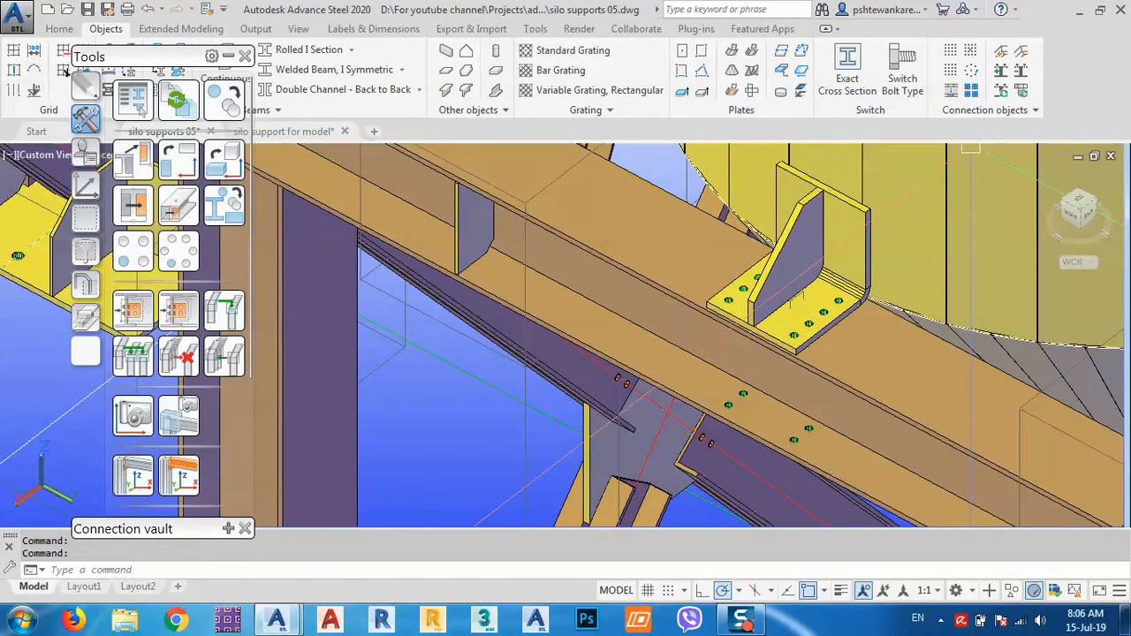
middle_click_drag(494, 321, 509, 325)
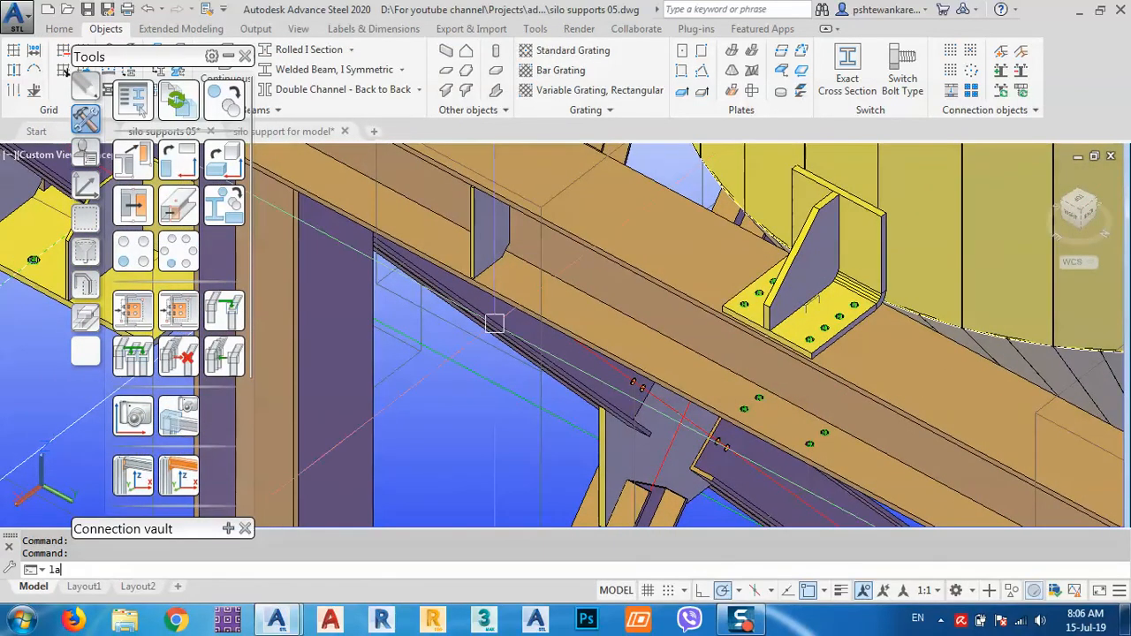
type("LA")
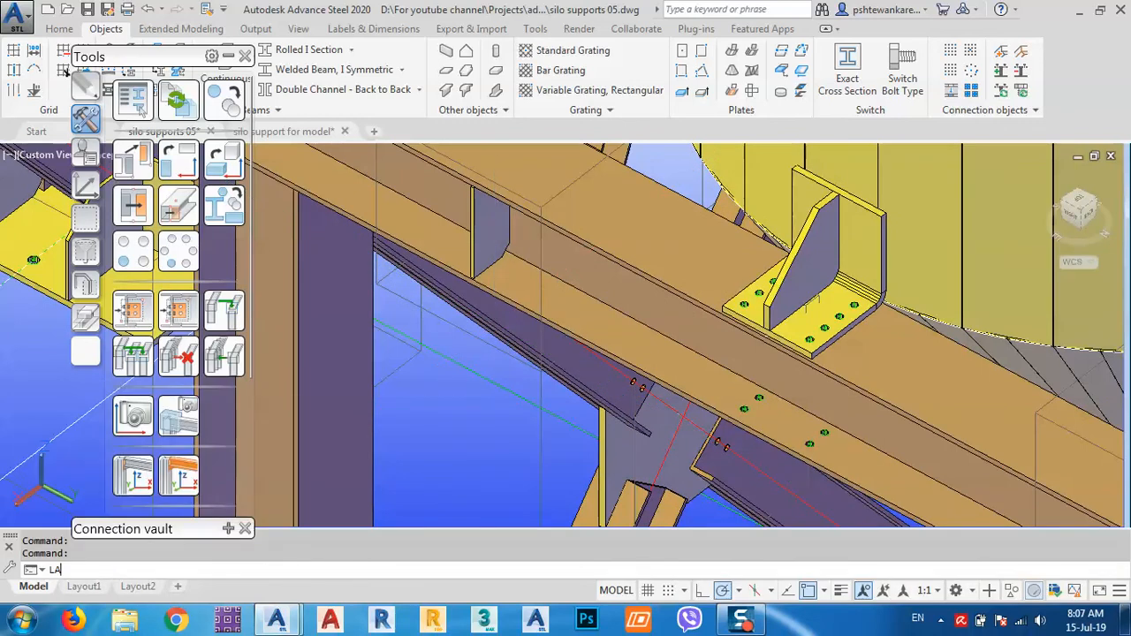
key("Return")
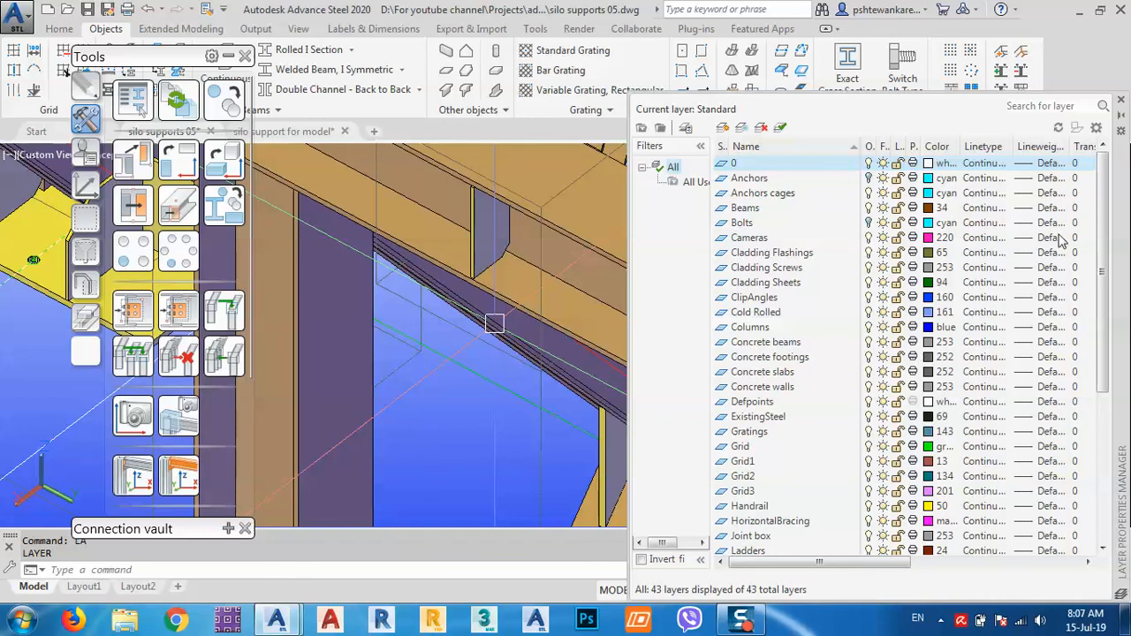
left_click(863, 223)
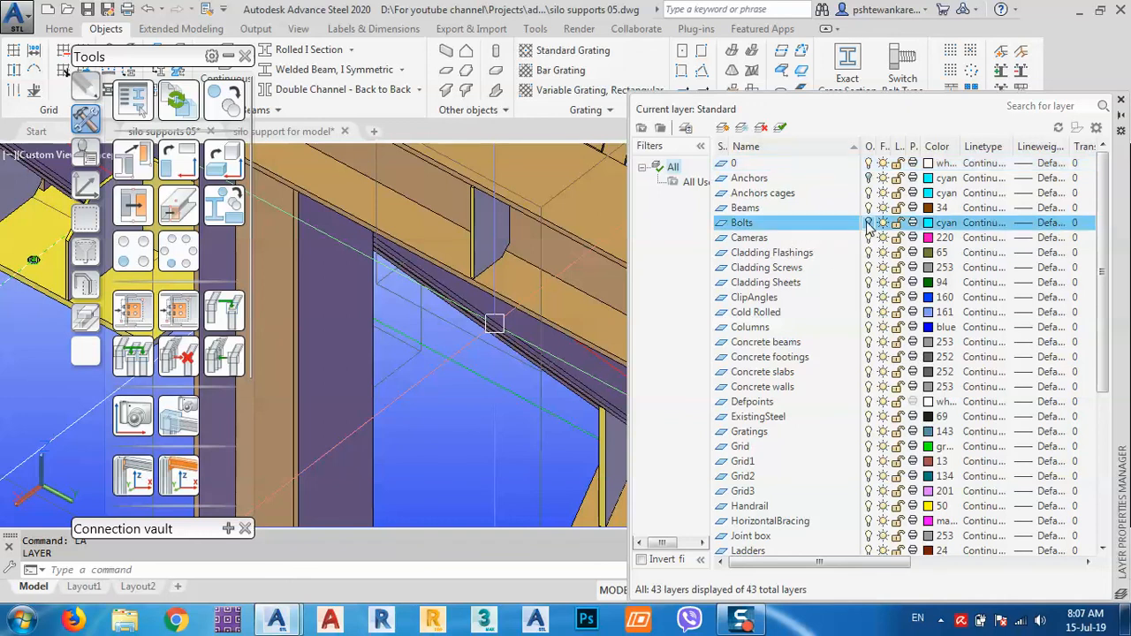
left_click(1120, 101)
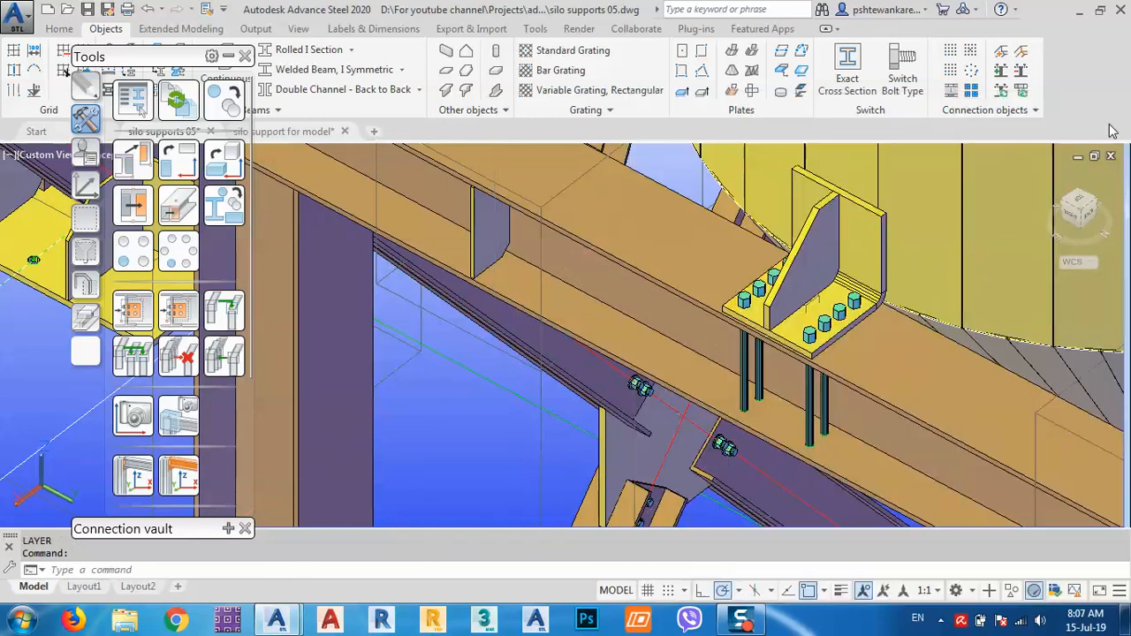
Review the definition settings of the bolt pattern joining the bracket to the beam
scroll(809, 411, "up", 3)
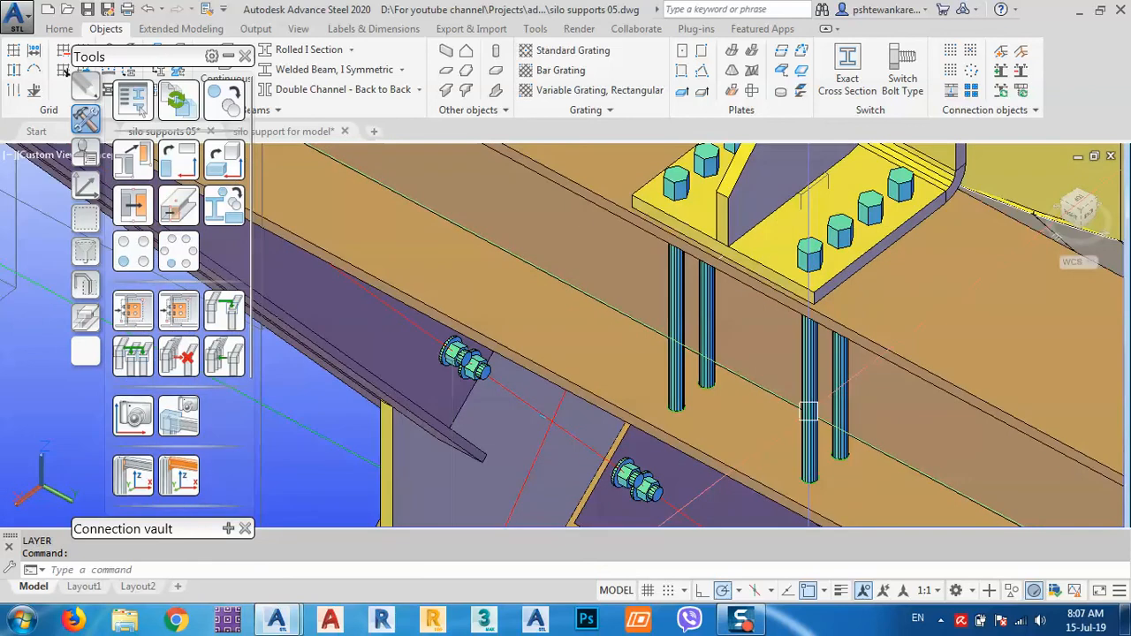
left_click(808, 405)
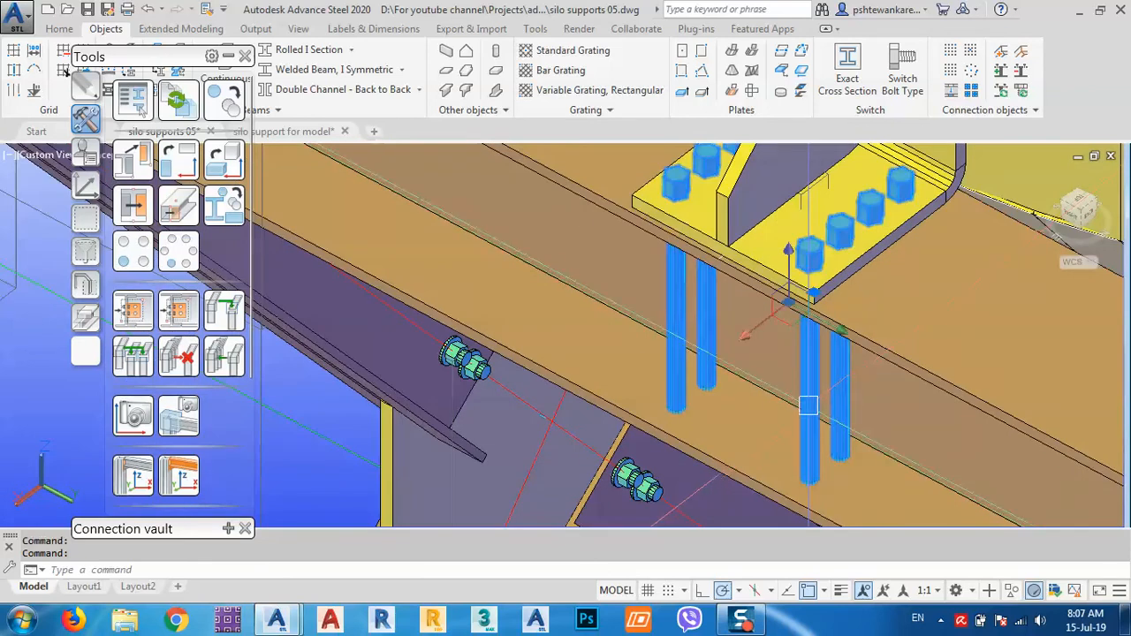
right_click(342, 412)
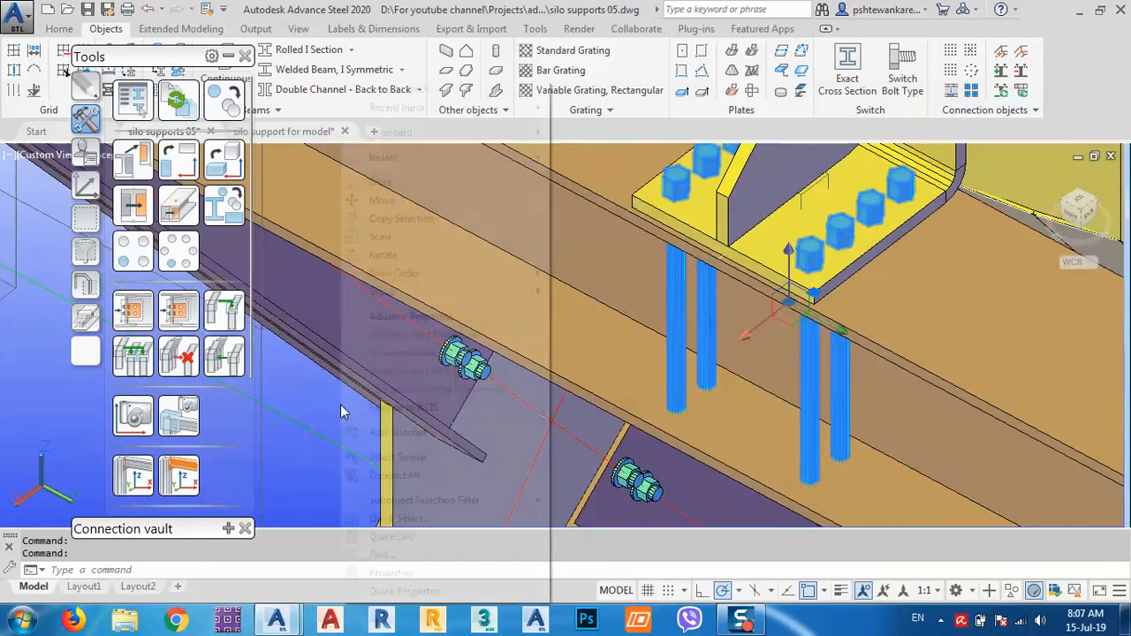
left_click(416, 316)
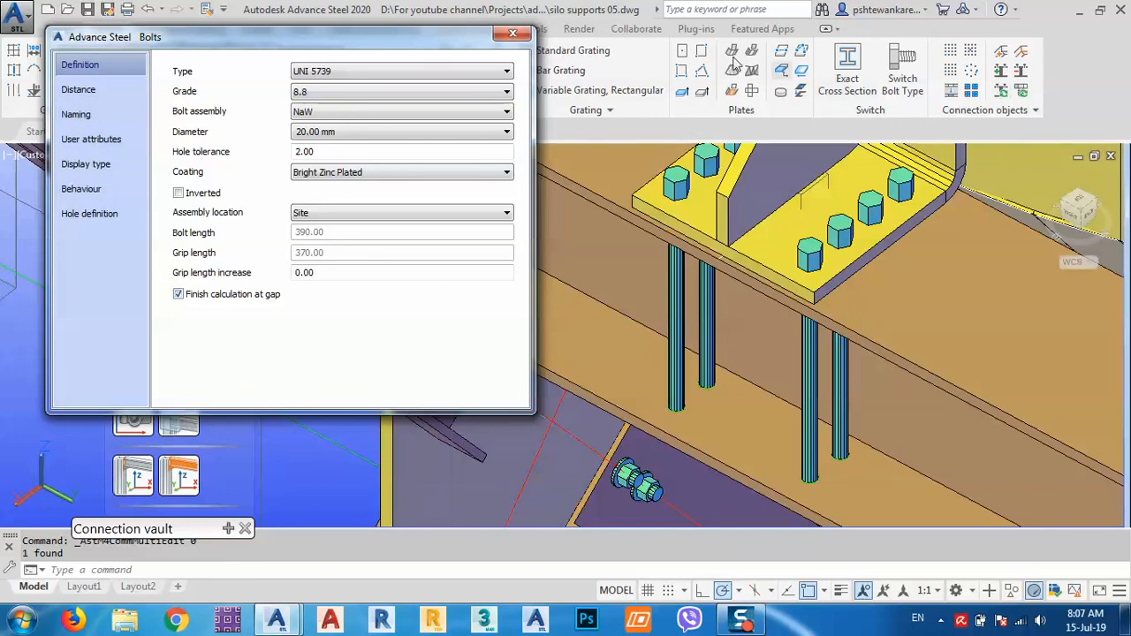
left_click(512, 33)
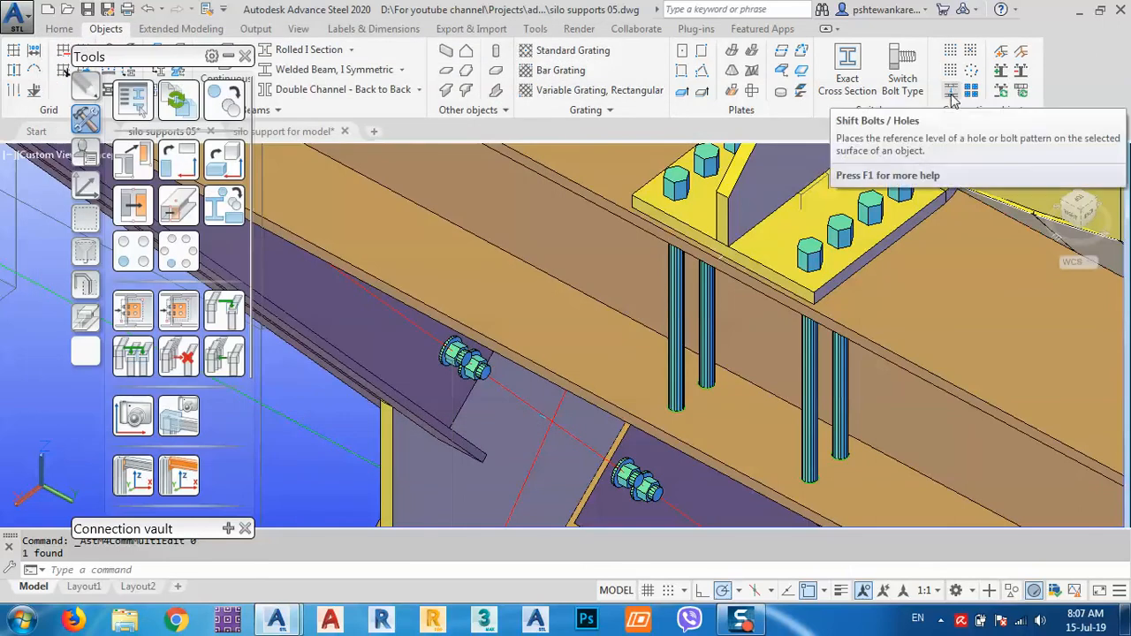
left_click(951, 92)
left_click(817, 362)
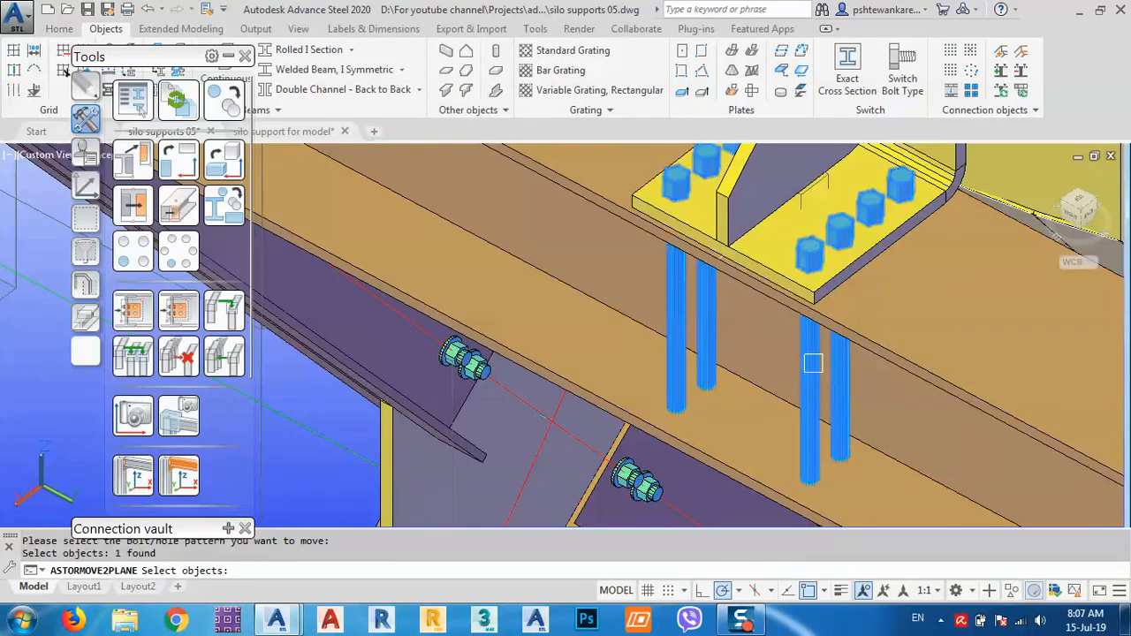
key("Return")
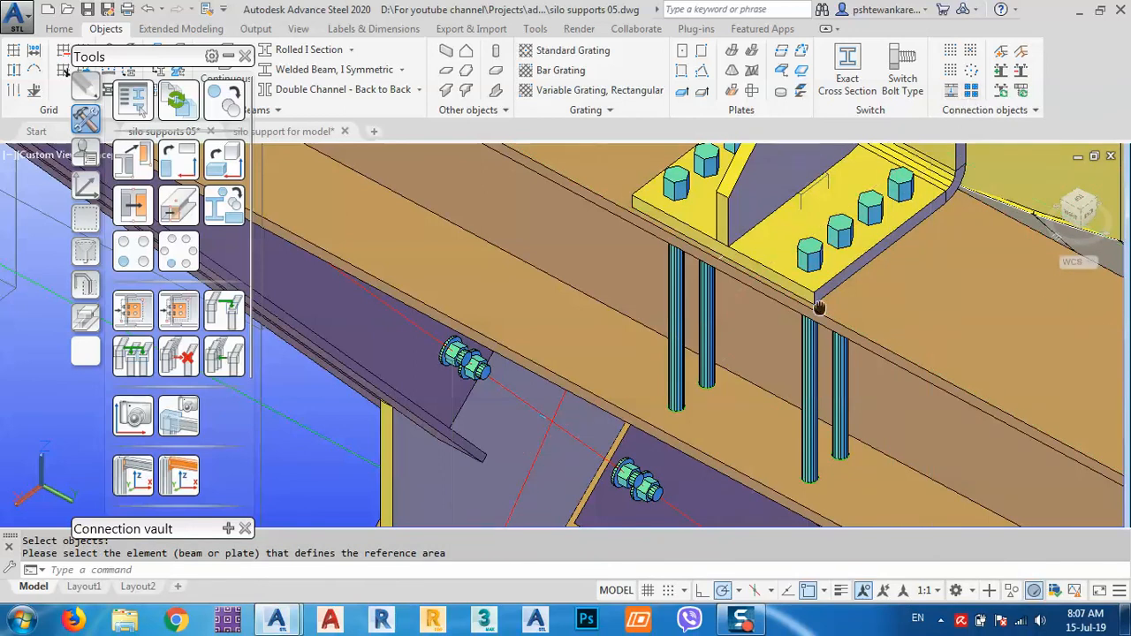
middle_click_drag(819, 308, 777, 283)
scroll(777, 283, "down", 1)
key("Escape")
Examine how the bracket's bolts run through the supporting beam from several angles
scroll(786, 340, "down", 6)
middle_click_drag(816, 365, 807, 390, "shift")
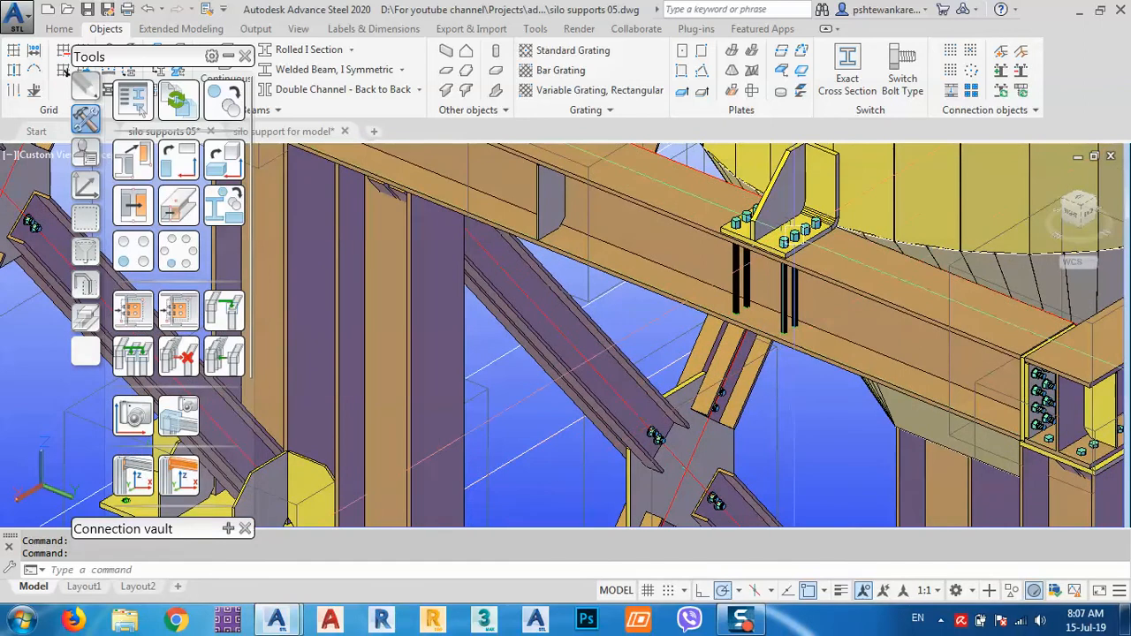
scroll(793, 228, "up", 5)
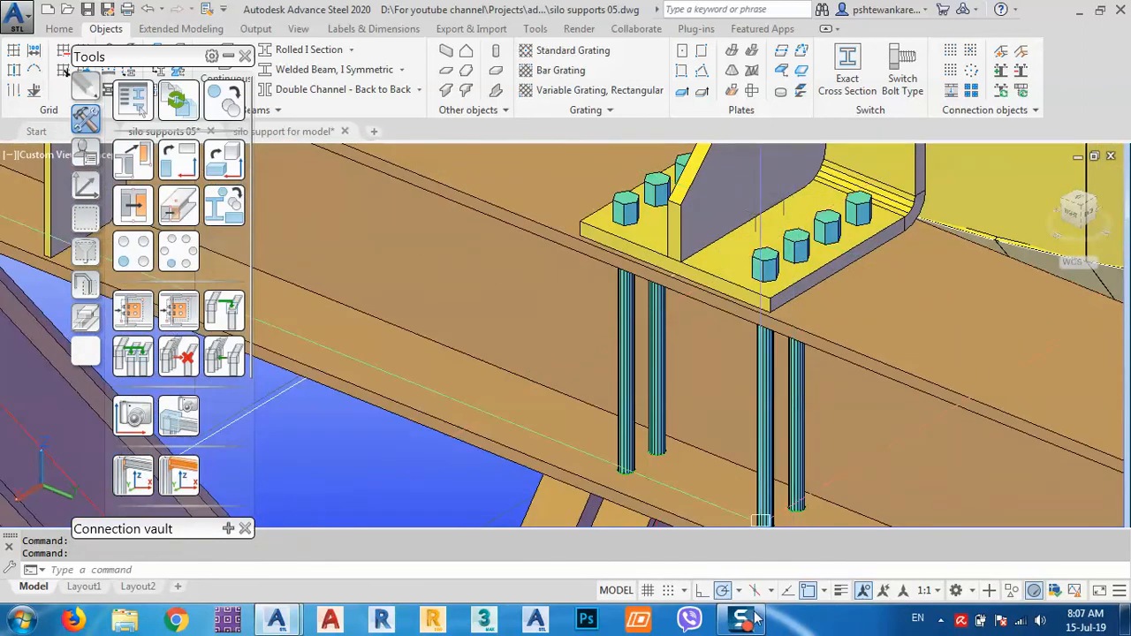
scroll(734, 367, "down", 3)
middle_click_drag(731, 264, 740, 339)
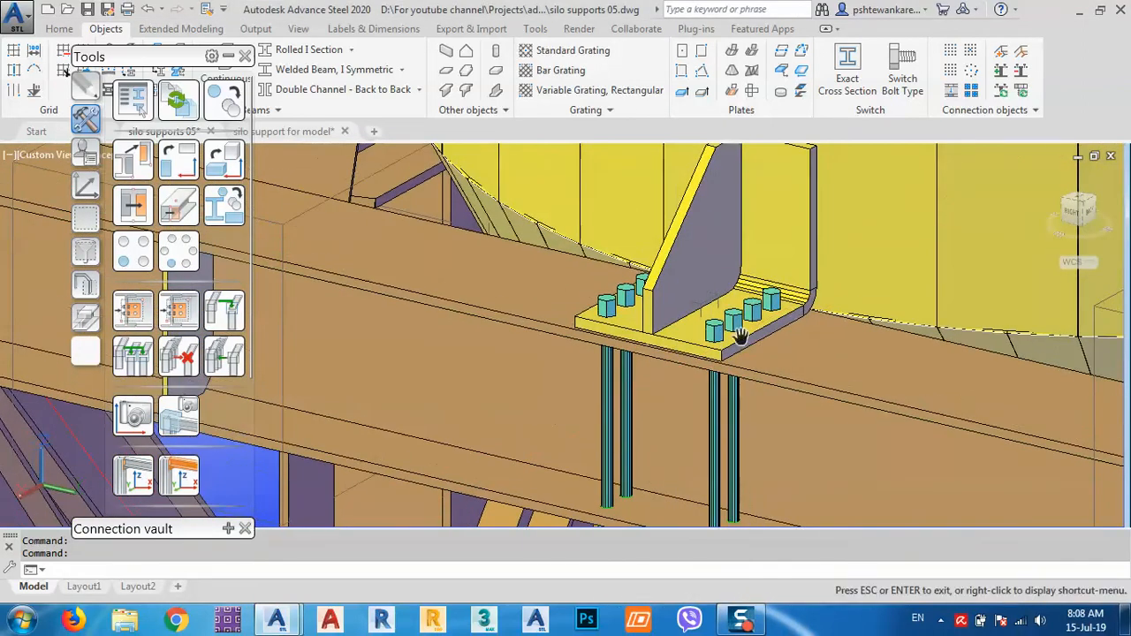
scroll(764, 339, "down", 5)
scroll(762, 334, "up", 5)
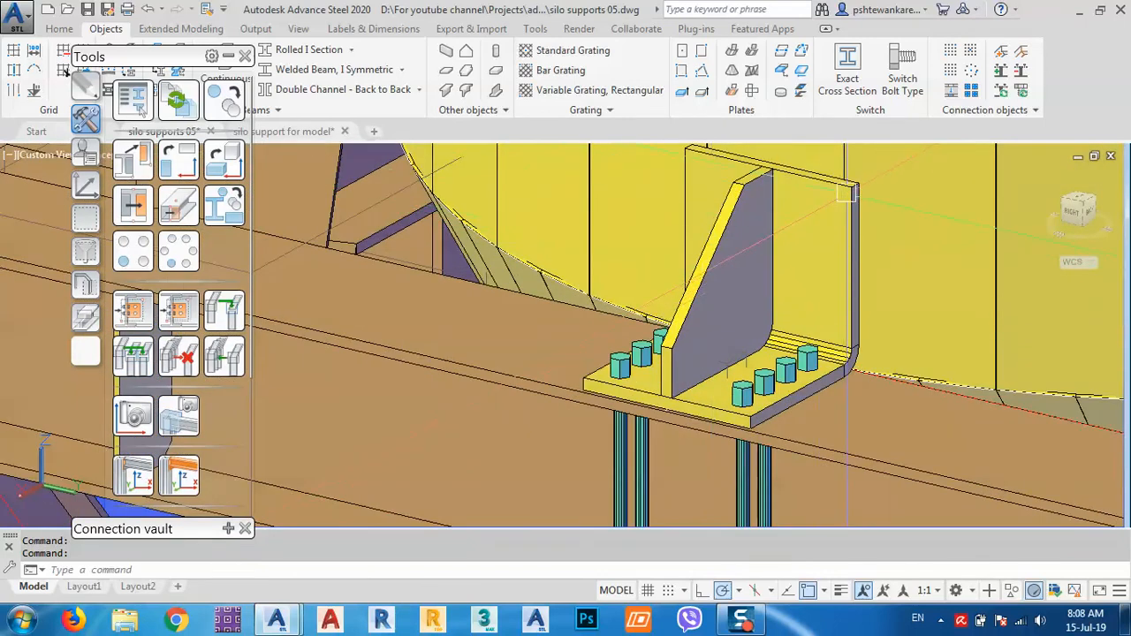
key("Escape")
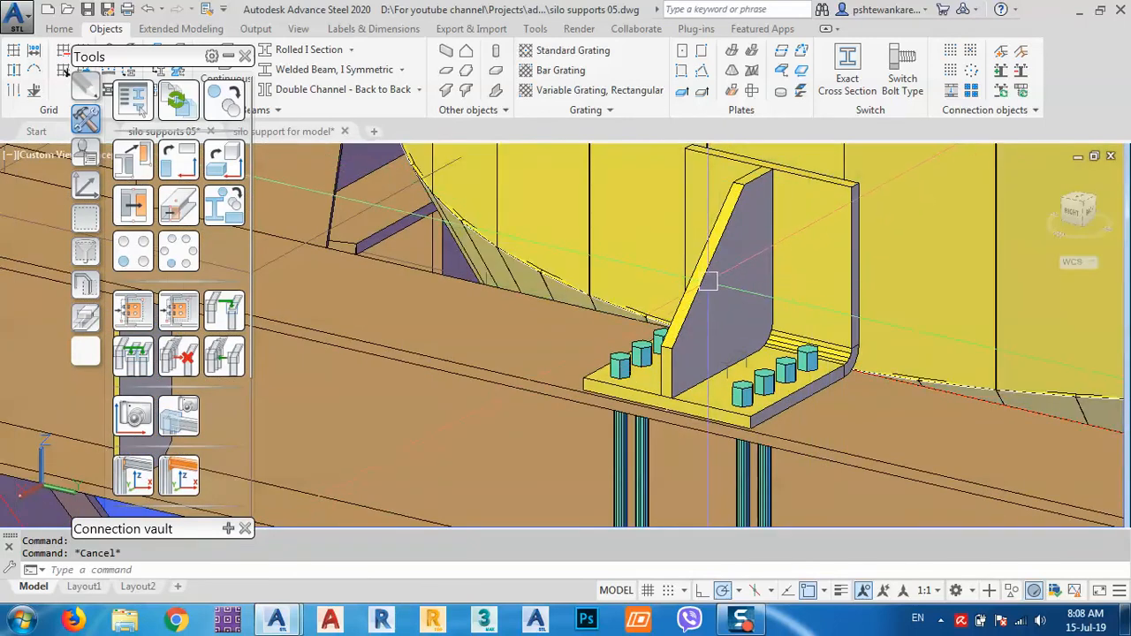
Set up a polar array of the bolted bracket about the silo's centre, with 4 items at 90 degrees and rotated items
left_click(677, 325)
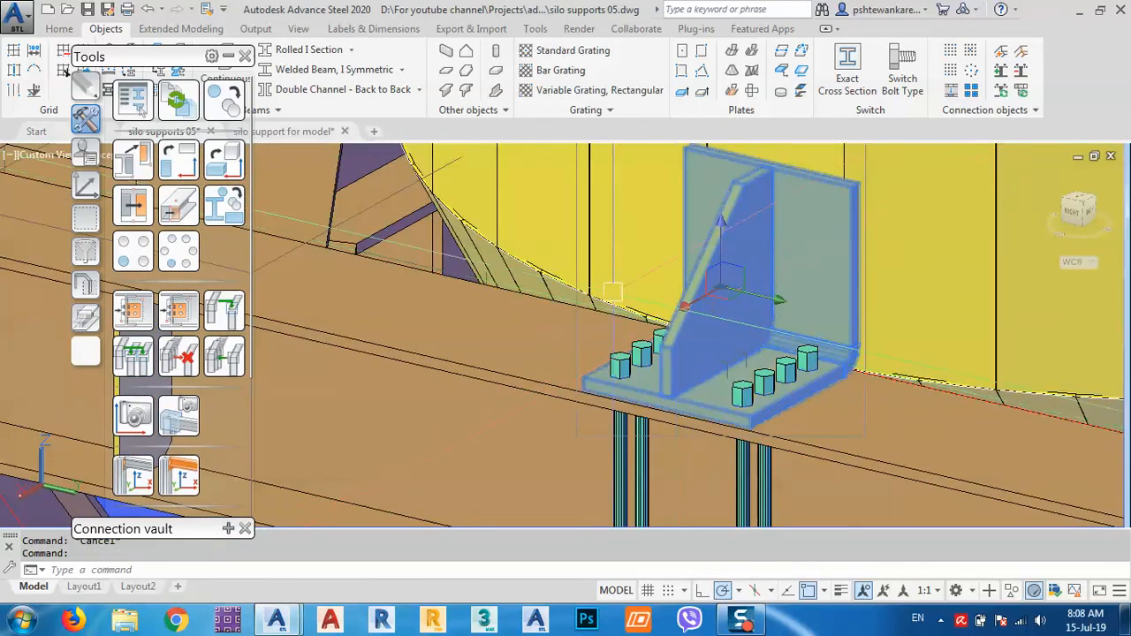
scroll(1057, 193, "down", 8)
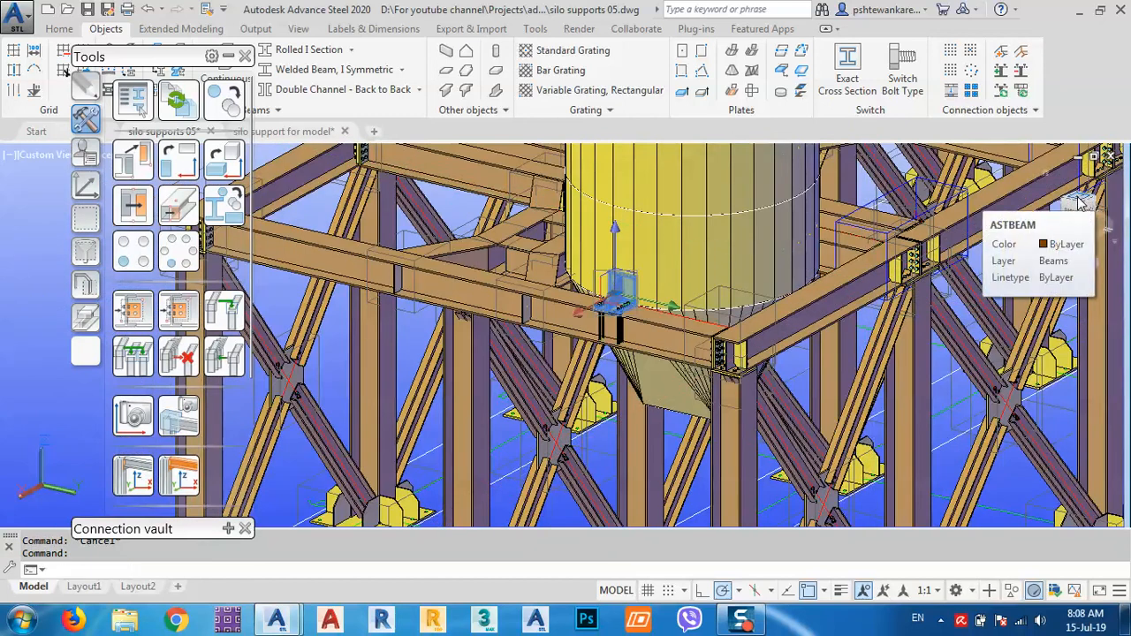
left_click(1085, 201)
scroll(873, 335, "down", 10)
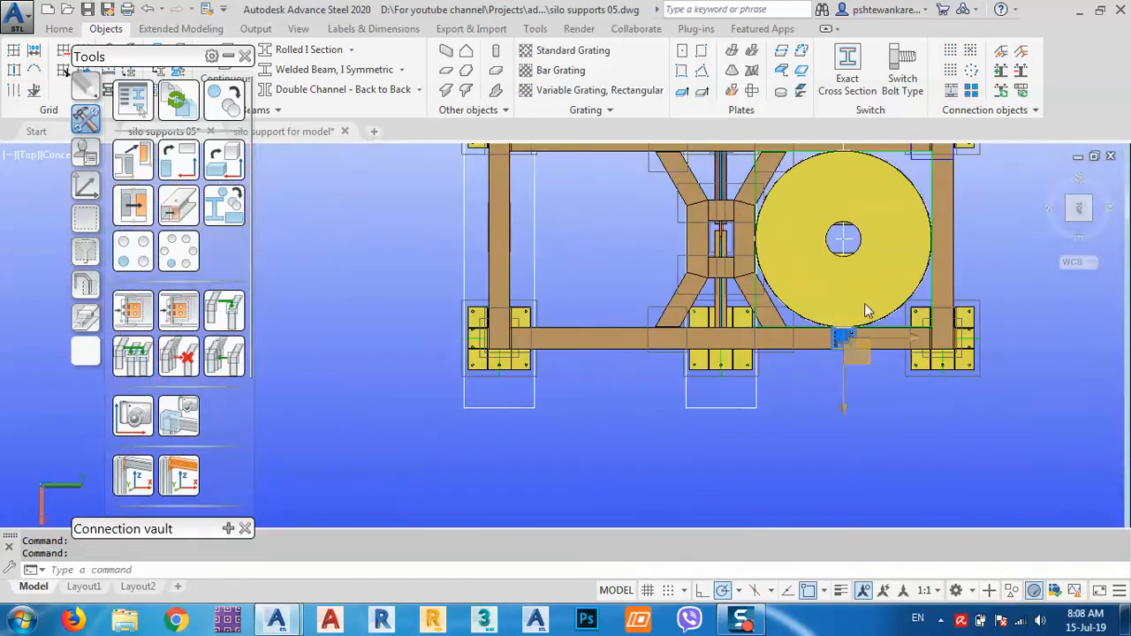
middle_click_drag(867, 277, 791, 328)
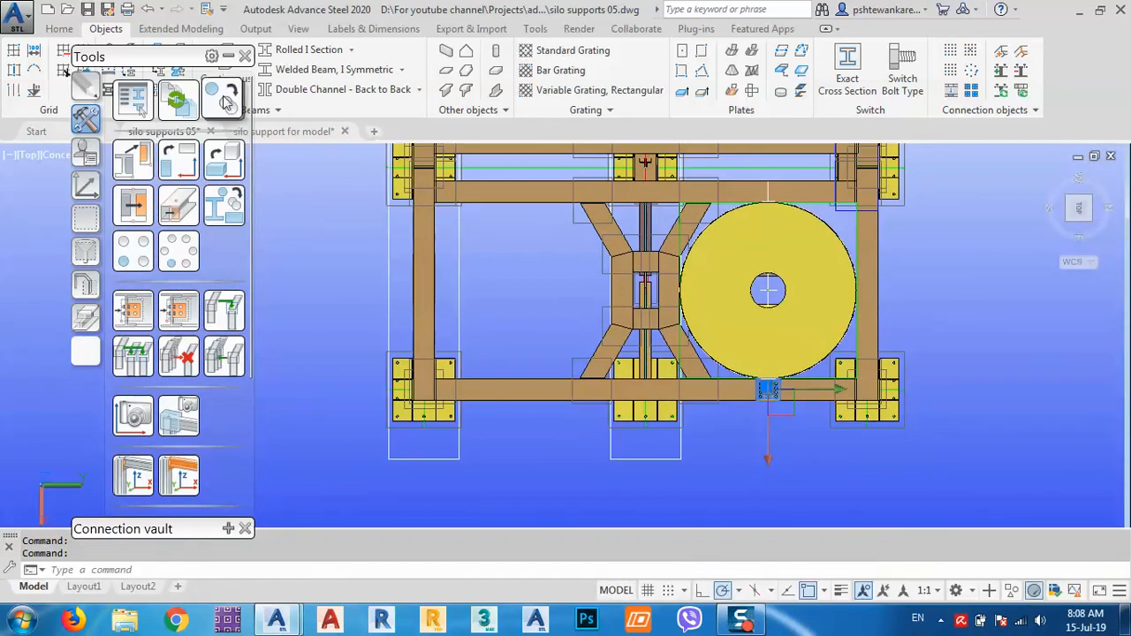
left_click(224, 100)
left_click(190, 363)
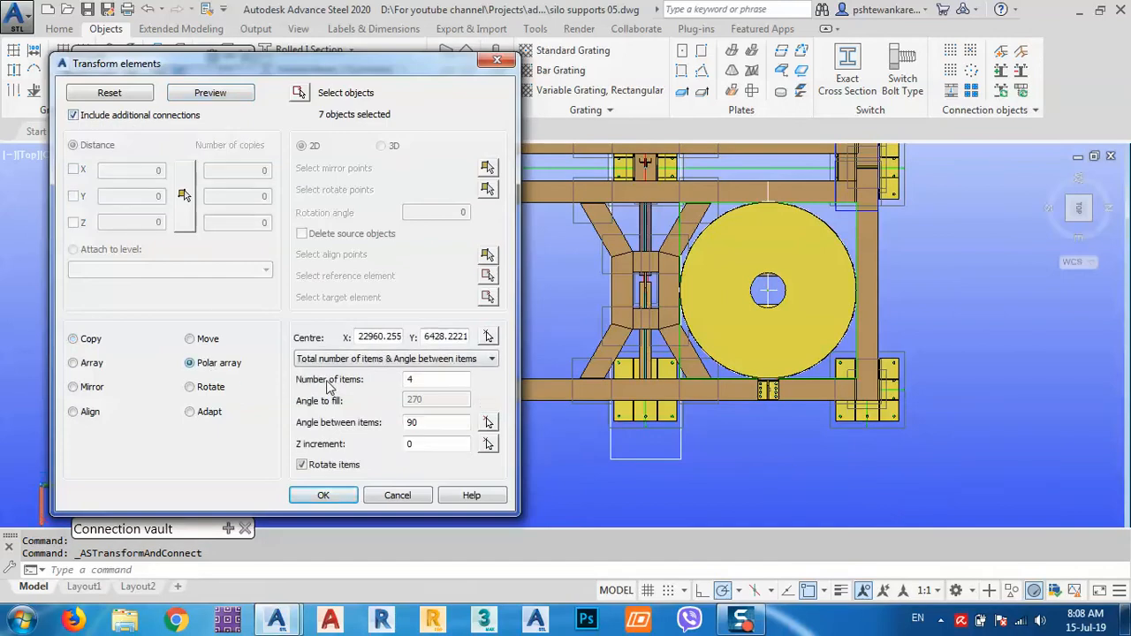
left_click(489, 337)
scroll(765, 288, "up", 8)
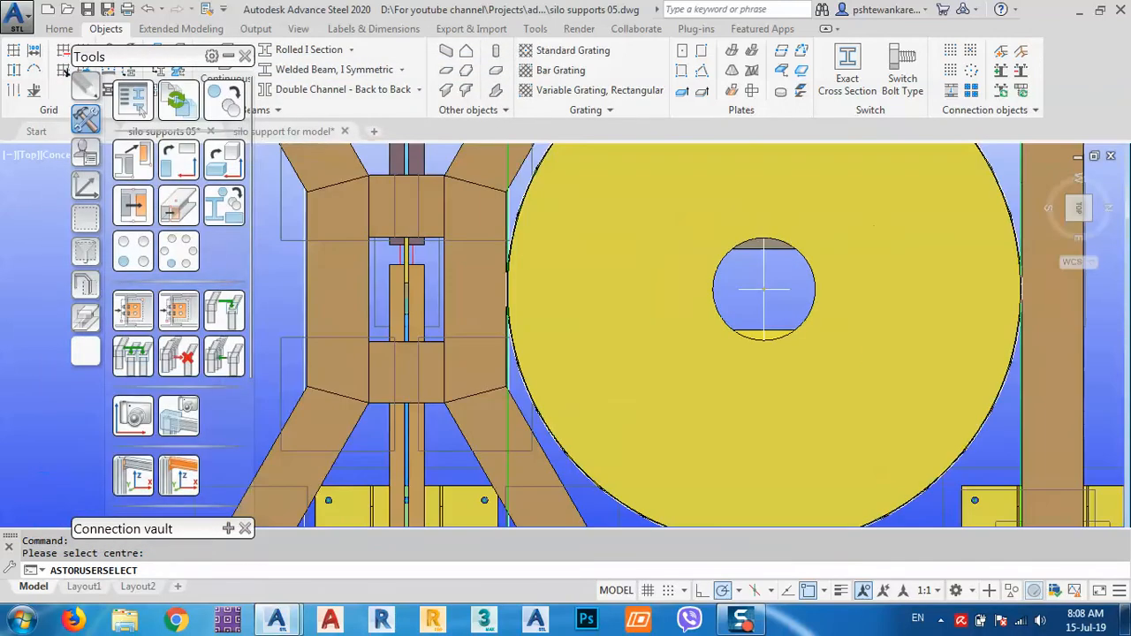
scroll(764, 287, "up", 3)
left_click(764, 287)
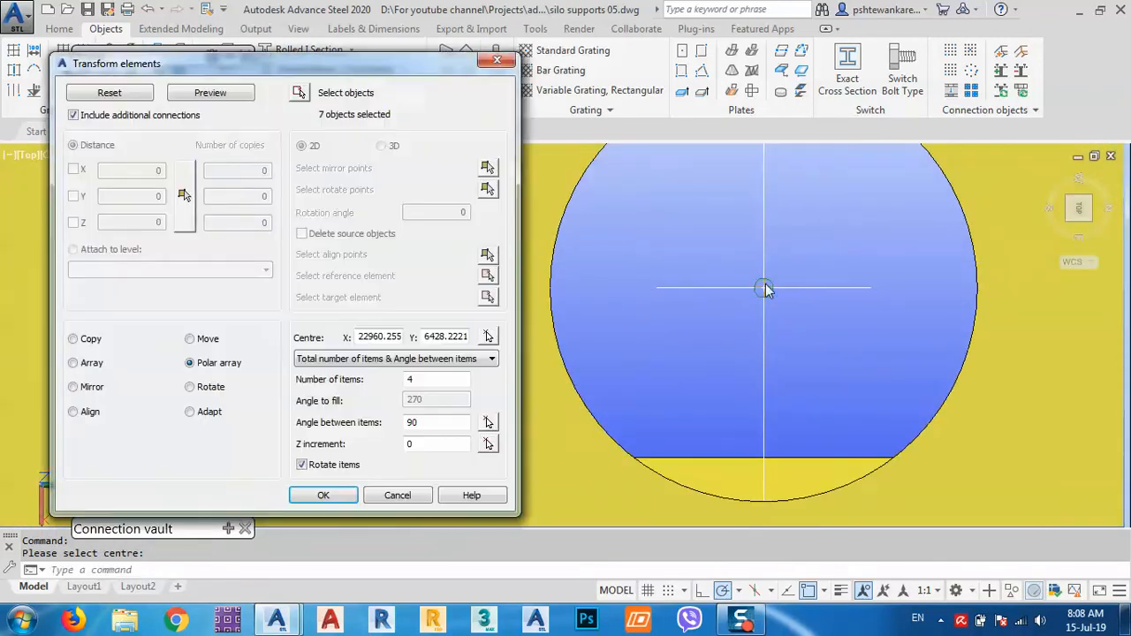
Preview the bracket's polar array around the silo and apply it
left_click(211, 93)
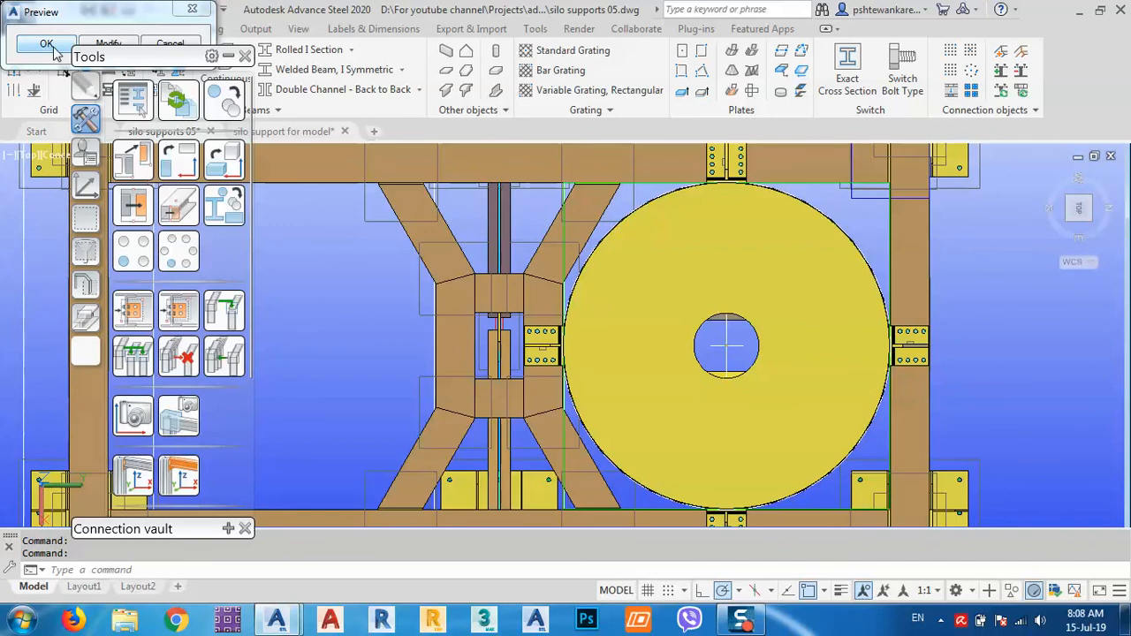
left_click(108, 44)
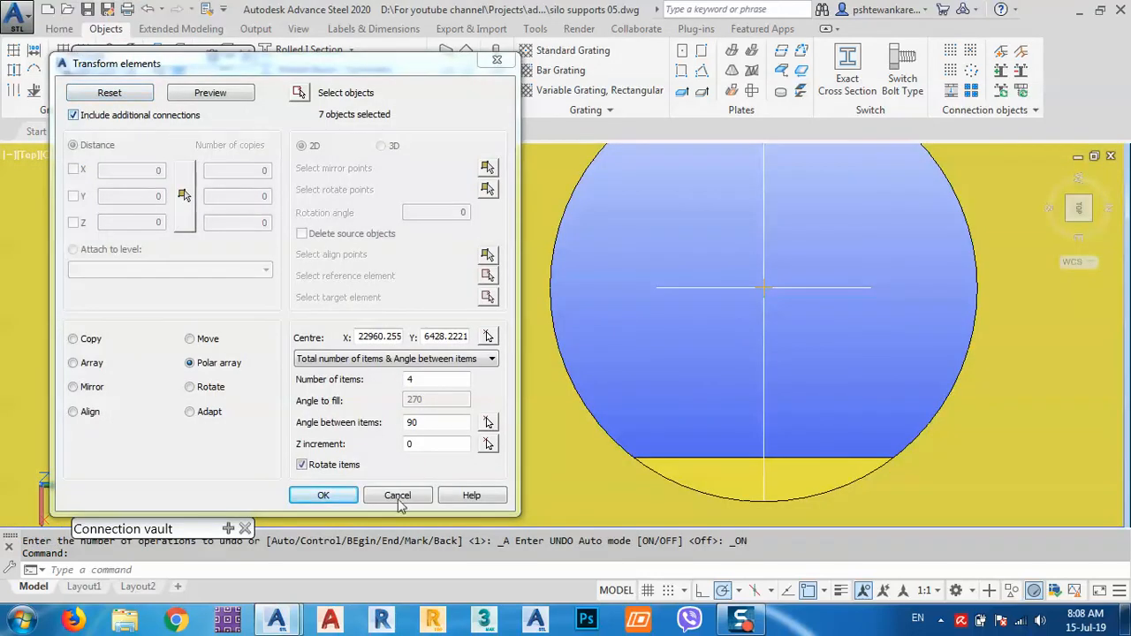
left_click(338, 498)
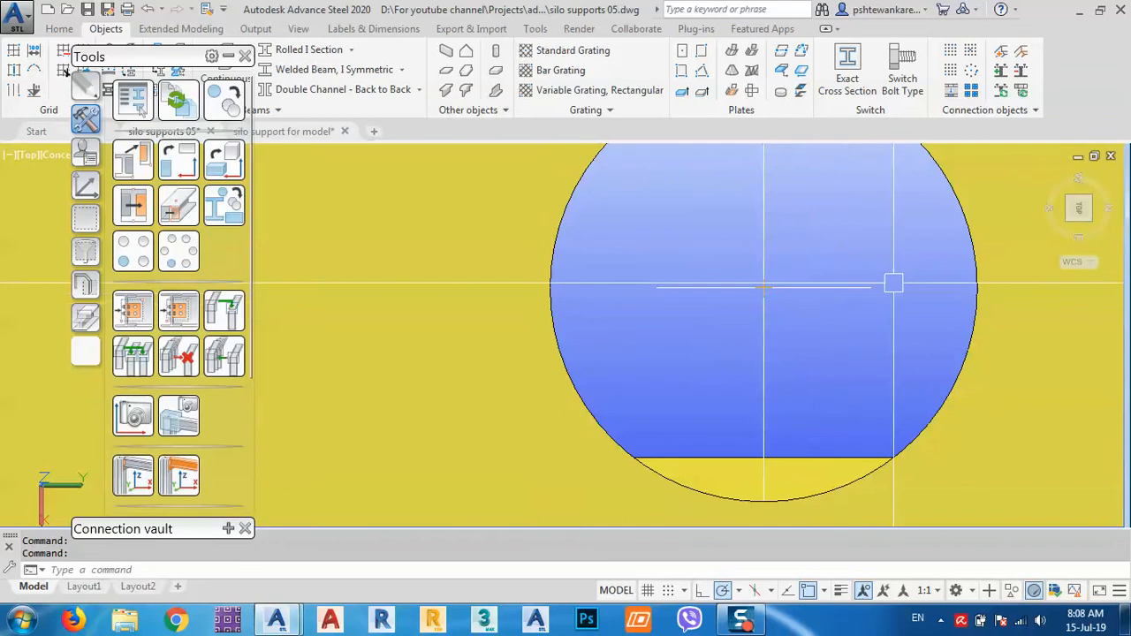
Place a weld point joining the first arrayed support bracket to the silo wall, keeping the default weld settings
scroll(896, 283, "down", 4)
mouse_move(846, 296)
middle_mouse_down("shift")
mouse_move(884, 391)
mouse_move(849, 300)
mouse_move(864, 304)
middle_mouse_up("shift")
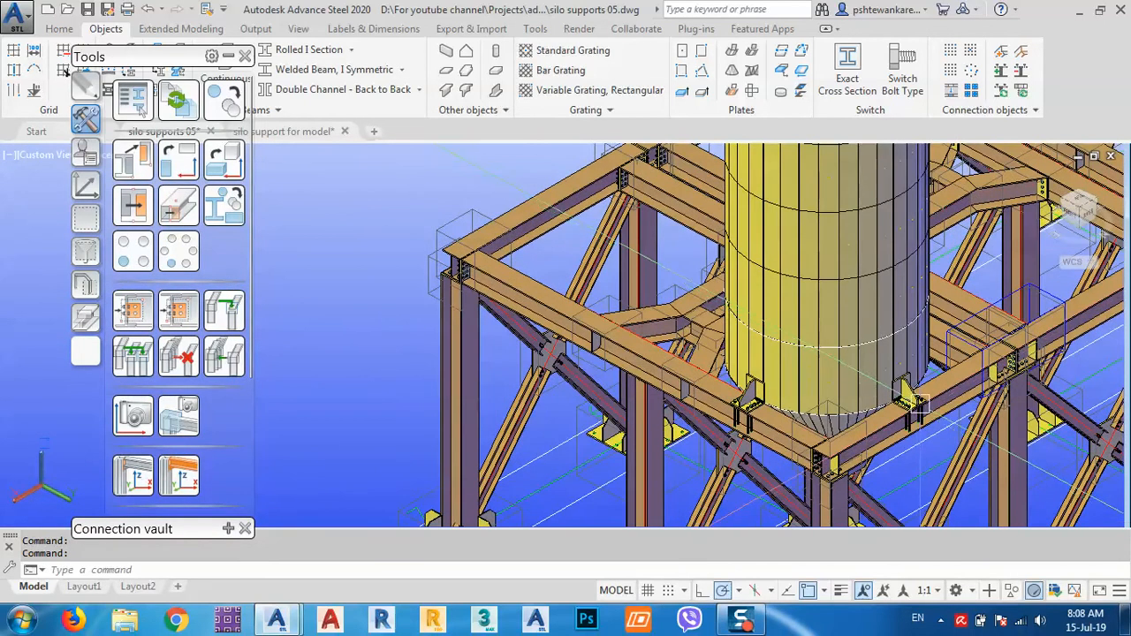
scroll(914, 430, "up", 5)
scroll(823, 325, "up", 3)
middle_click_drag(870, 358, 846, 373, "shift")
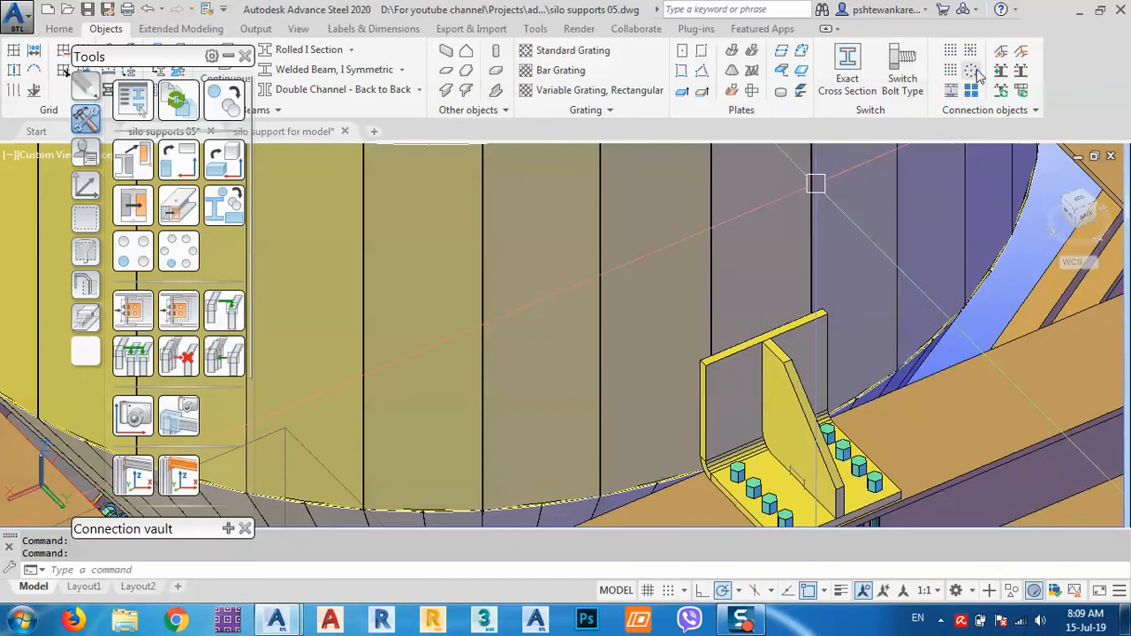
left_click(1000, 52)
left_click(777, 326)
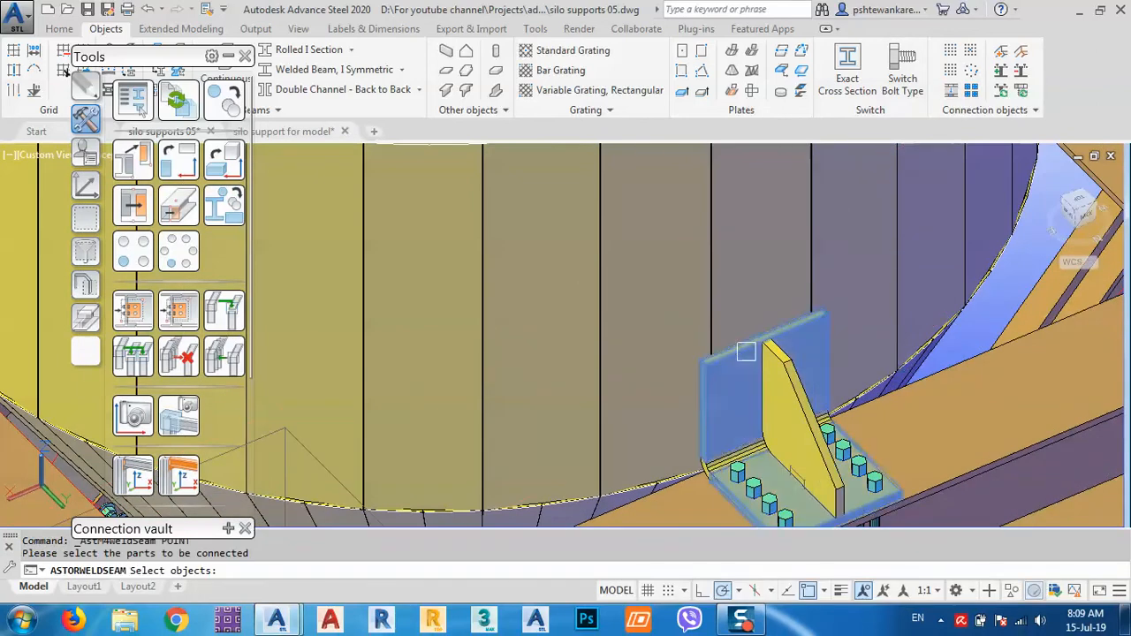
left_click(711, 320)
key("Return")
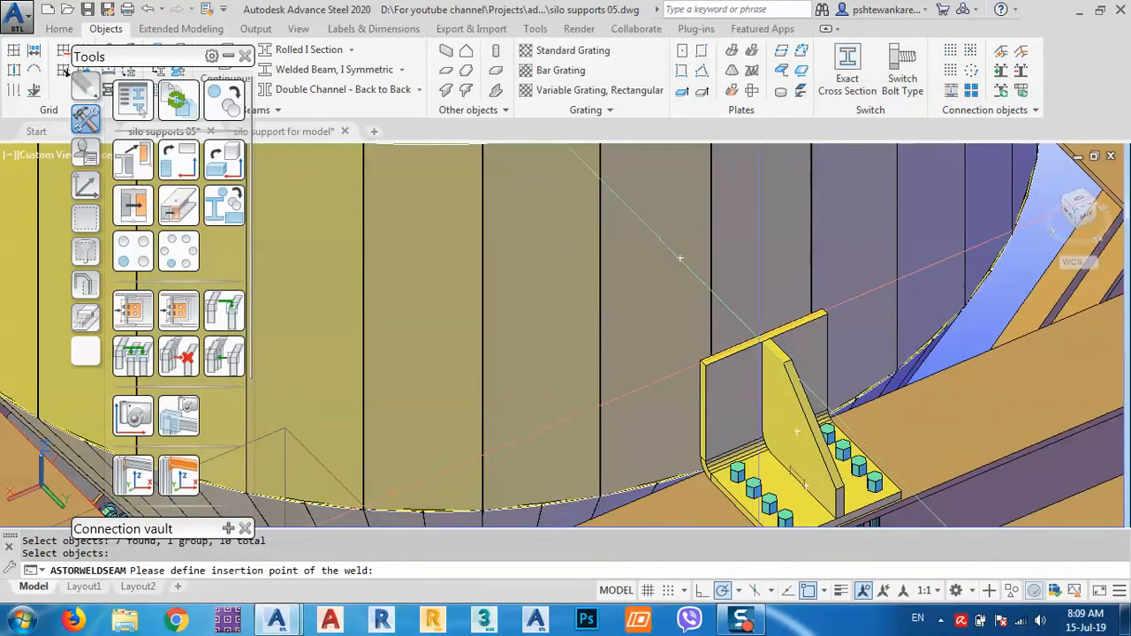
left_click(797, 431)
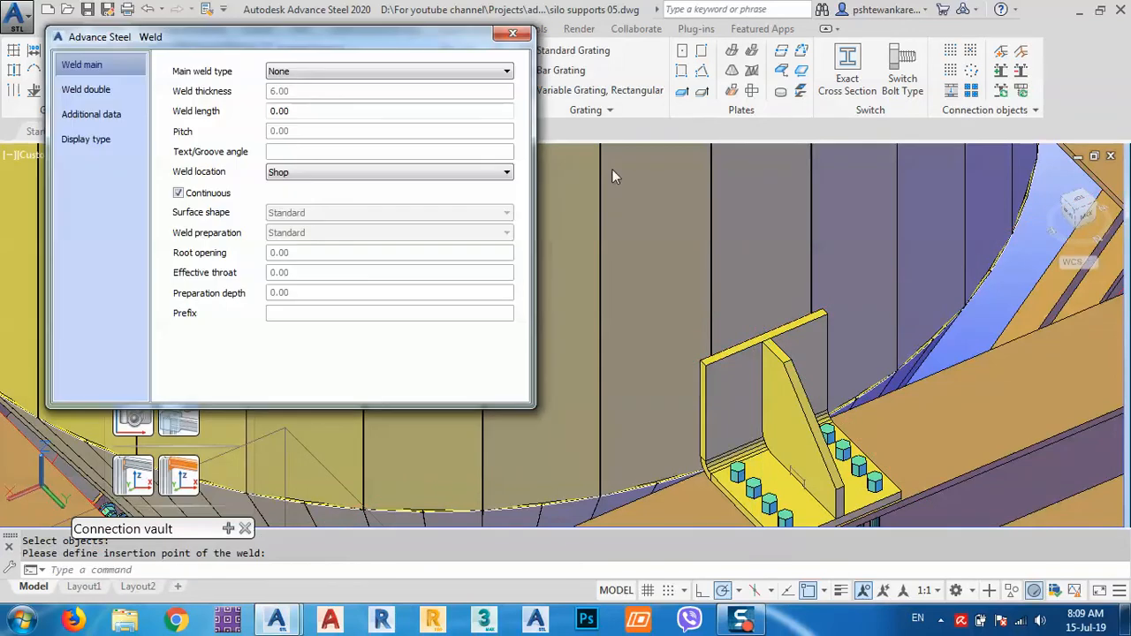
left_click(512, 35)
scroll(725, 344, "down", 5)
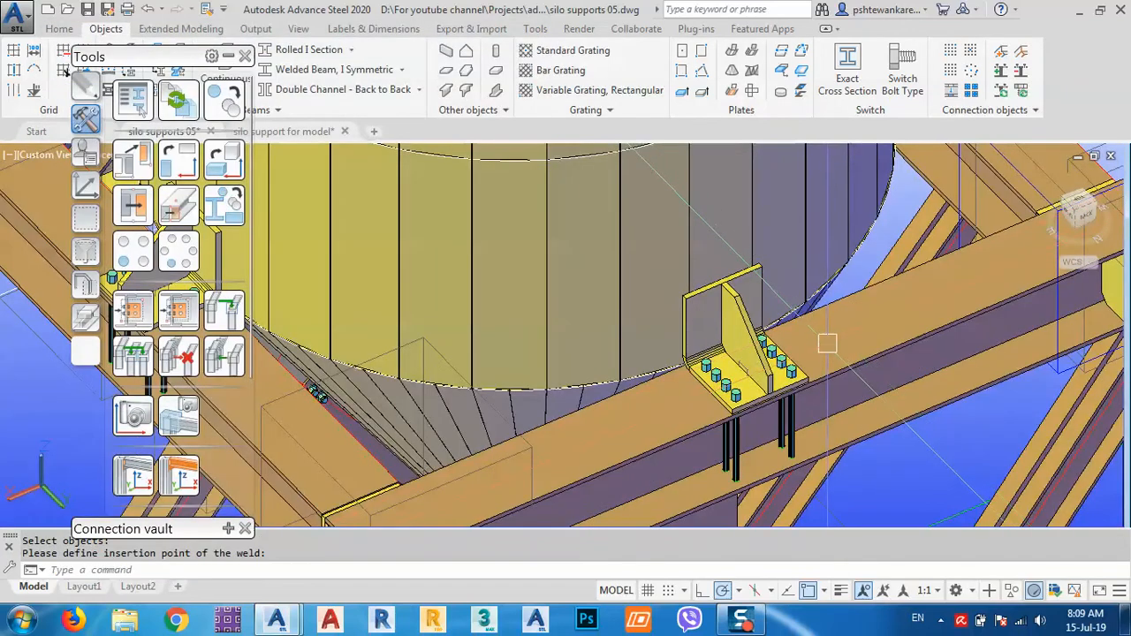
scroll(570, 326, "up", 6)
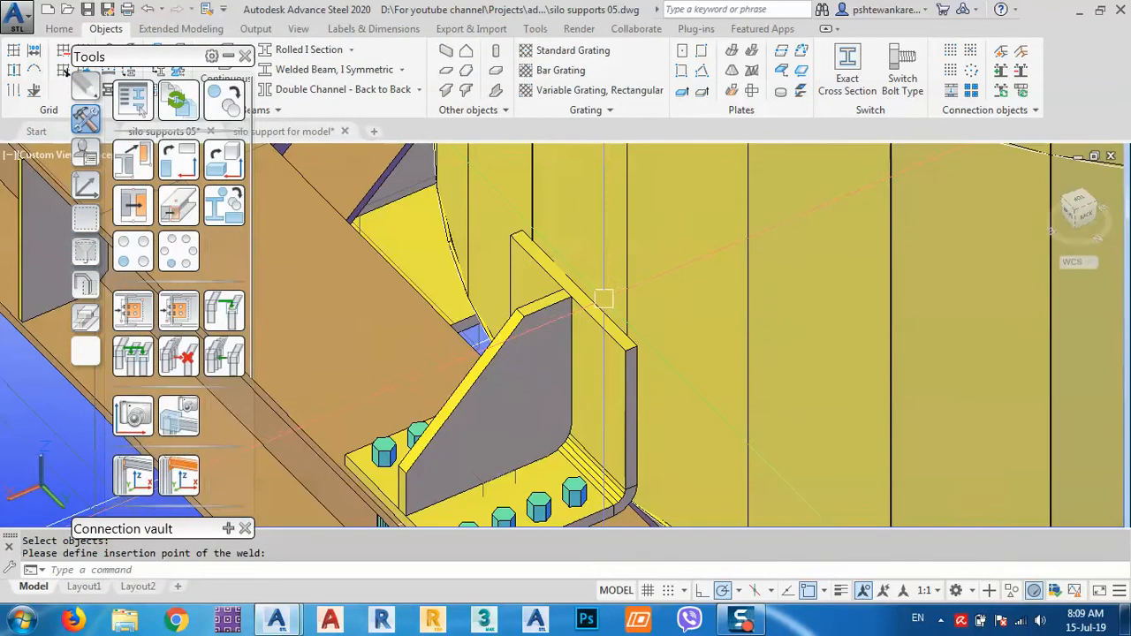
left_click(1007, 55)
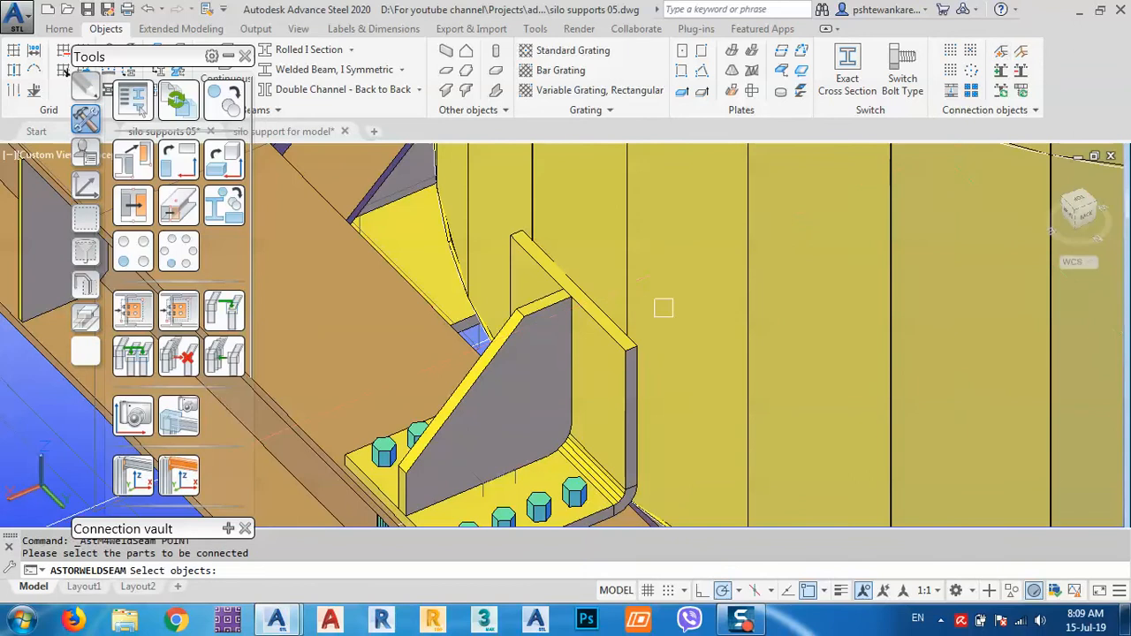
left_click(596, 333)
left_click(613, 293)
key("Return")
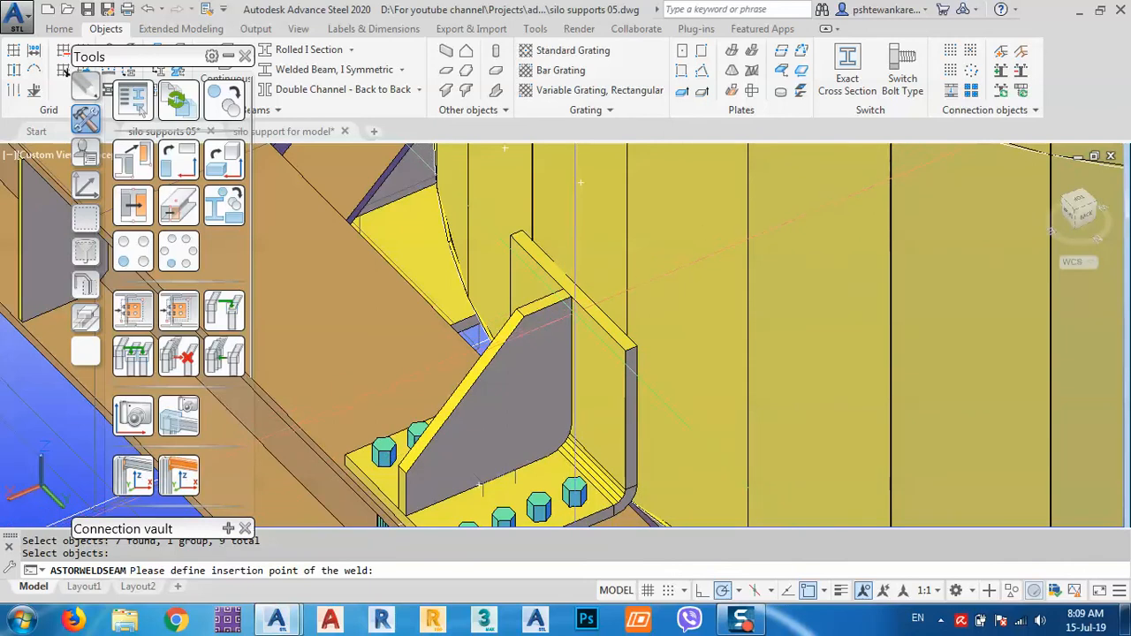
middle_click_drag(567, 290, 371, 291, "shift")
middle_click_drag(803, 376, 568, 212)
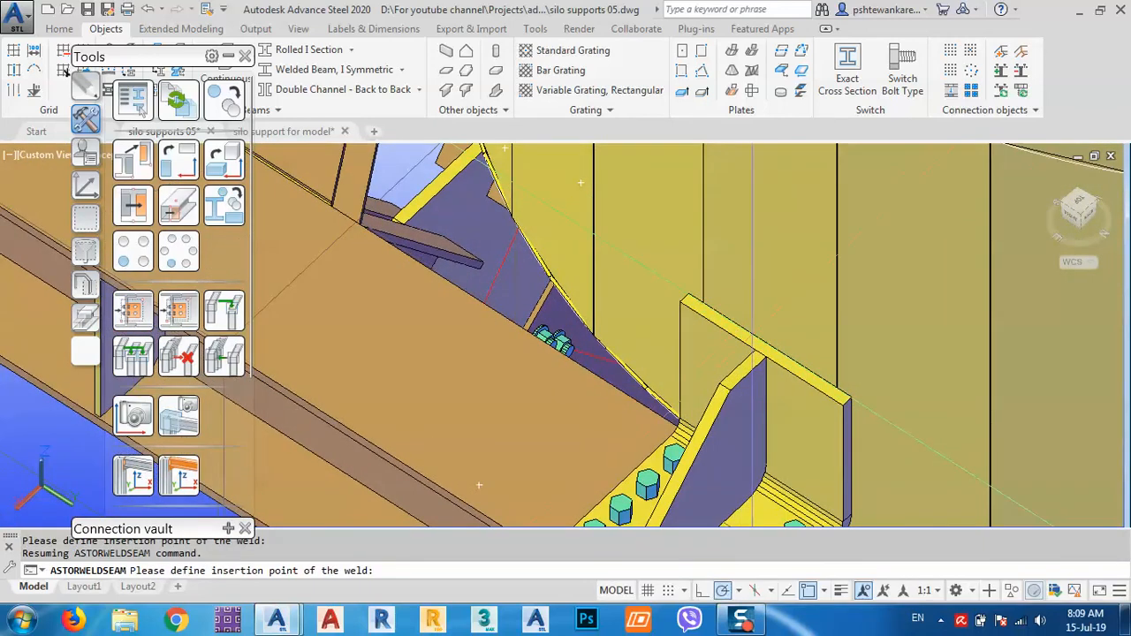
key("Escape")
Weld the second bracket to the silo wall with a weld point at the midpoint of the bracket plate's upper edge
left_click(600, 287)
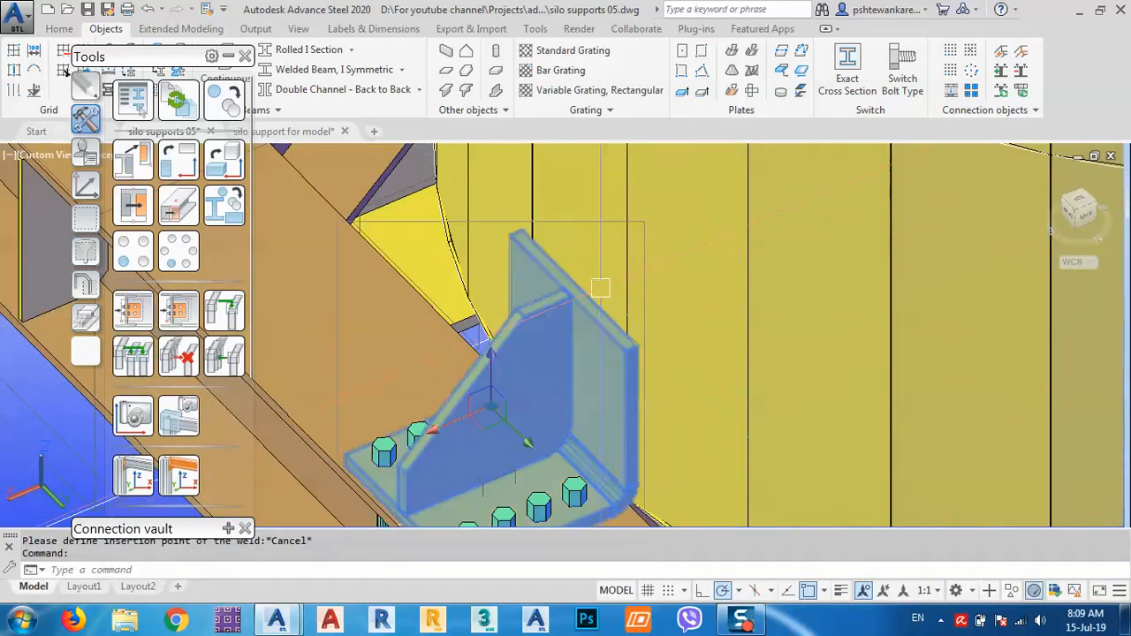
left_click(696, 265)
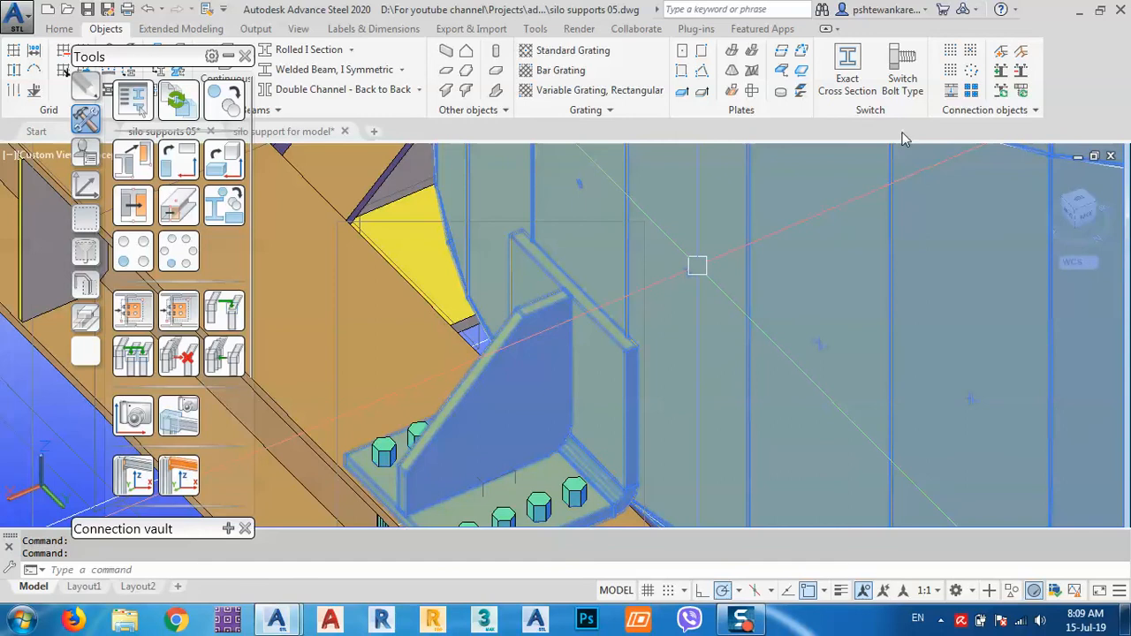
left_click(1000, 52)
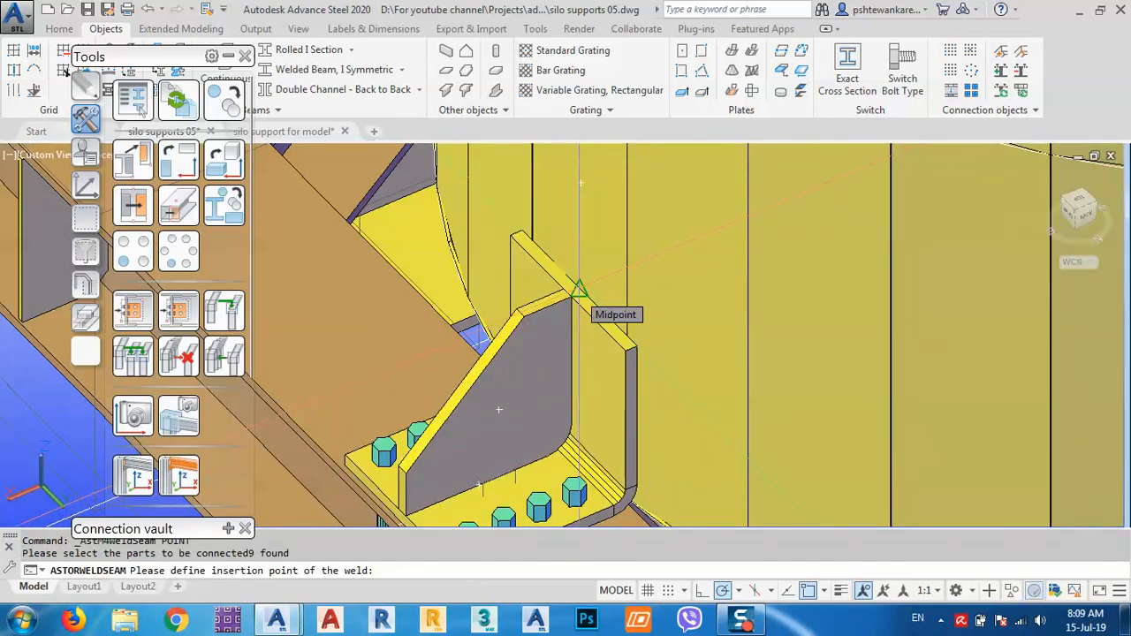
left_click(577, 287)
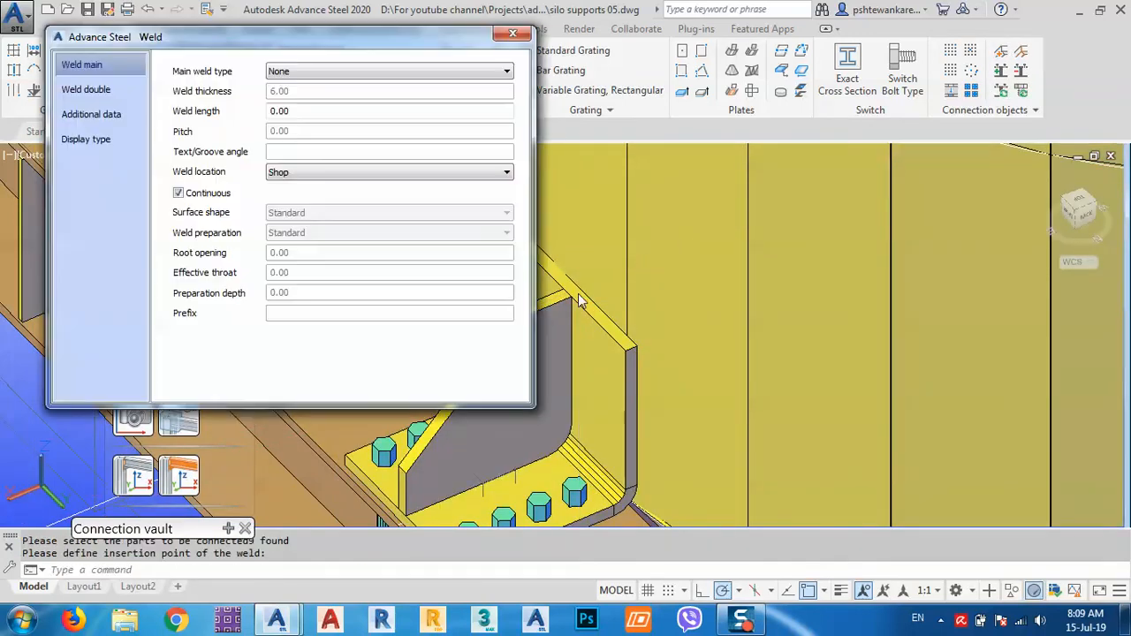
left_click(517, 35)
Weld the third bracket's folded plate to the silo wall, placing the weld point at the middle of the plate's upper edge
scroll(622, 389, "down", 5)
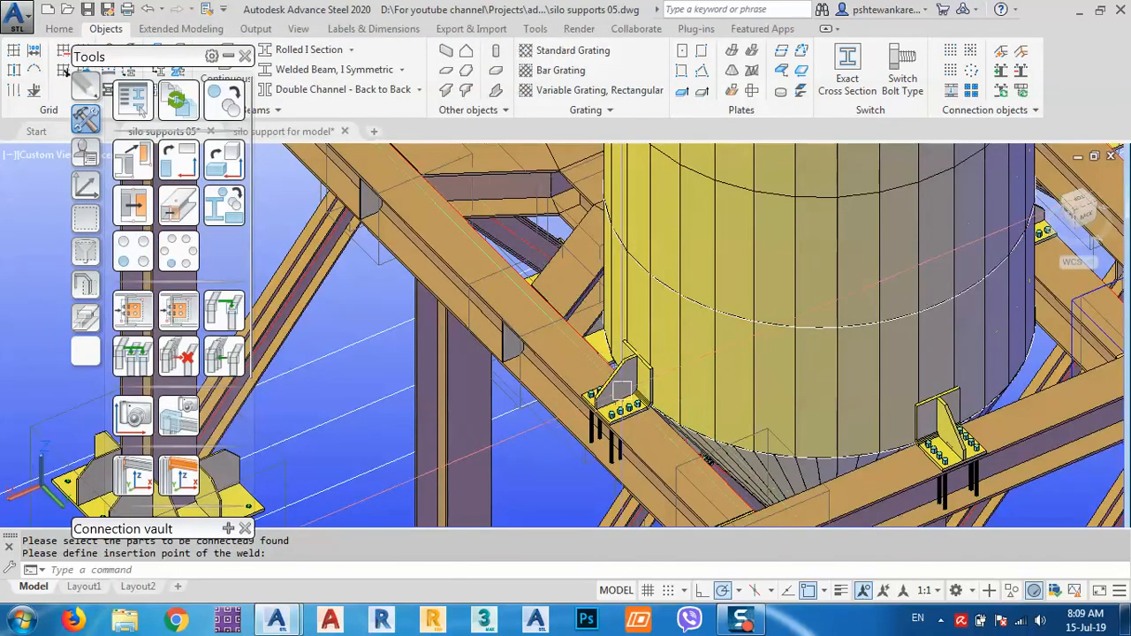
middle_click_drag(629, 380, 788, 390, "shift")
middle_click_drag(716, 218, 726, 403)
scroll(702, 353, "up", 5)
middle_click_drag(703, 341, 781, 300, "shift")
scroll(780, 300, "up", 2)
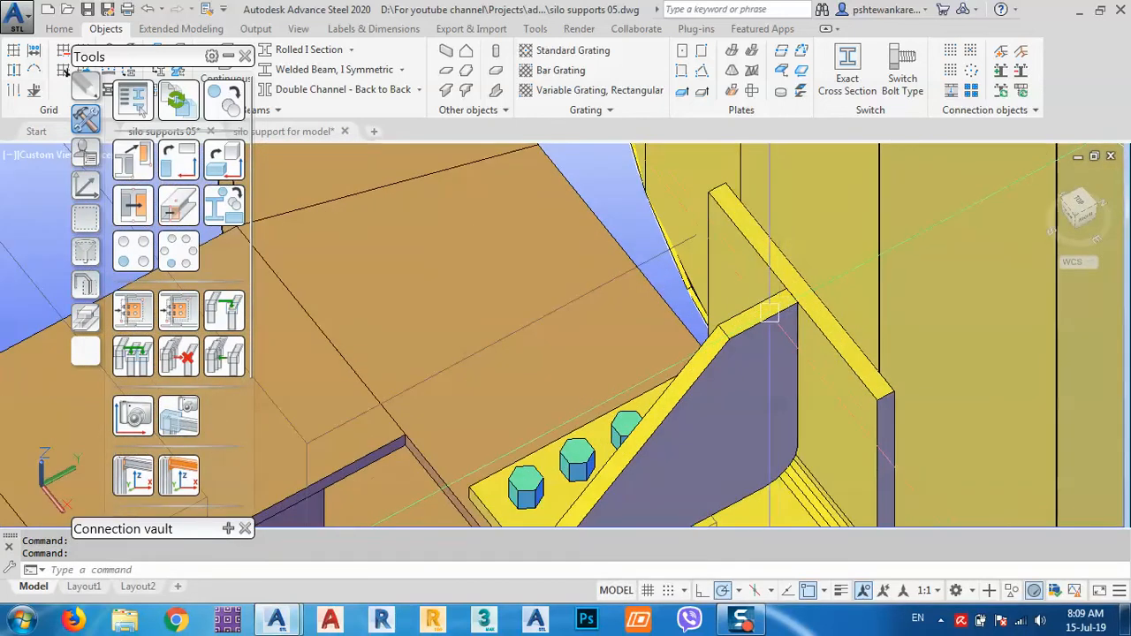
left_click(770, 371)
key("Escape")
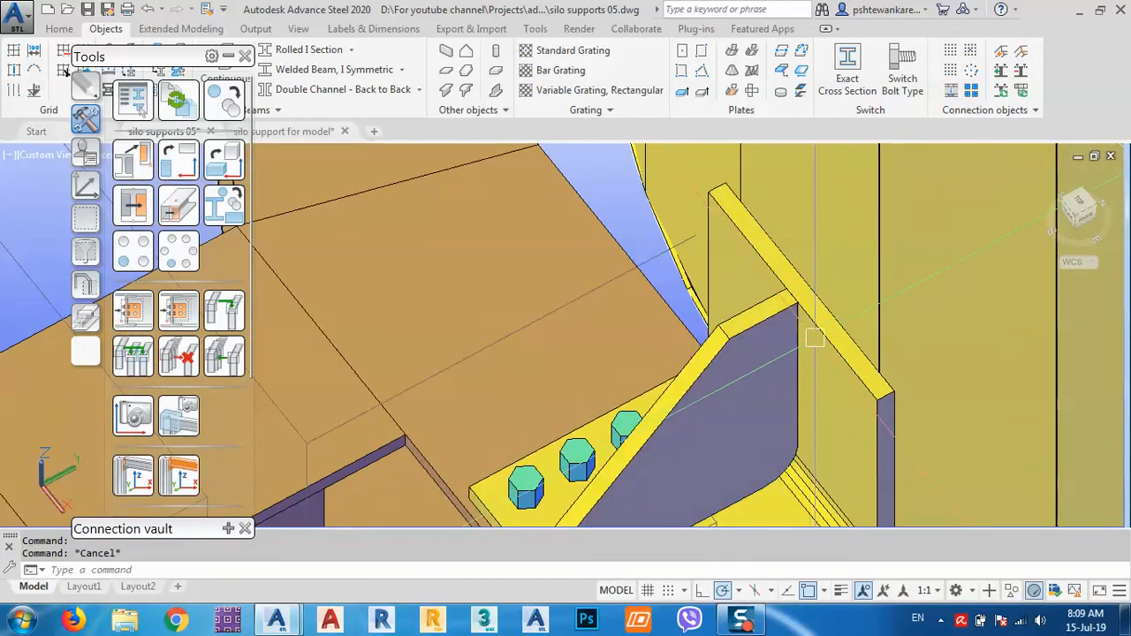
left_click(830, 337)
left_click(850, 271)
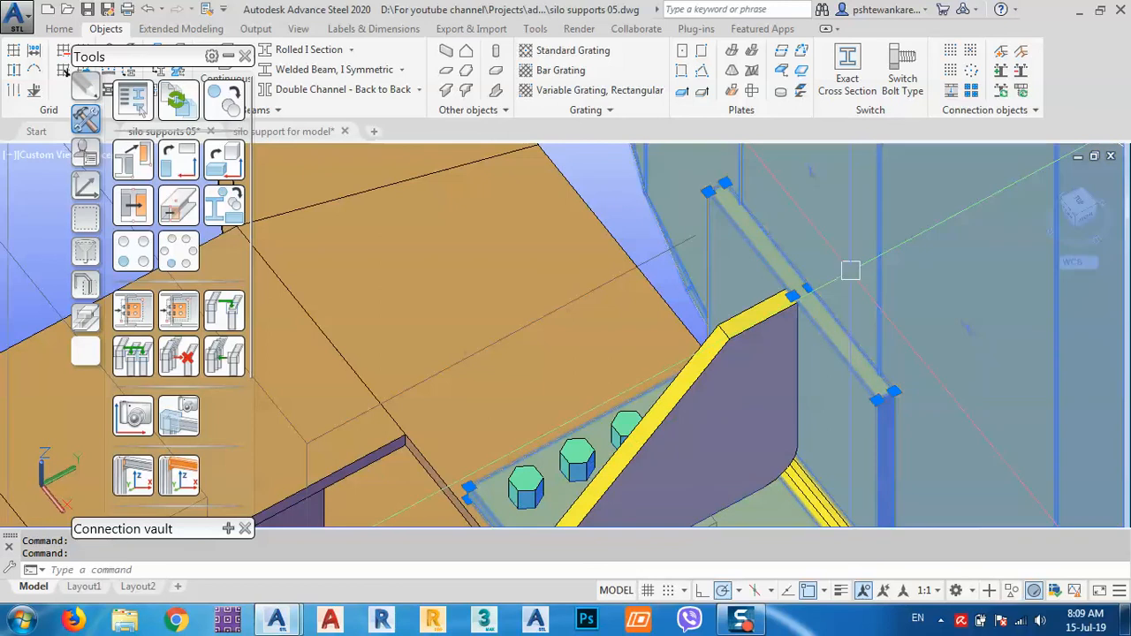
scroll(836, 275, "down", 6)
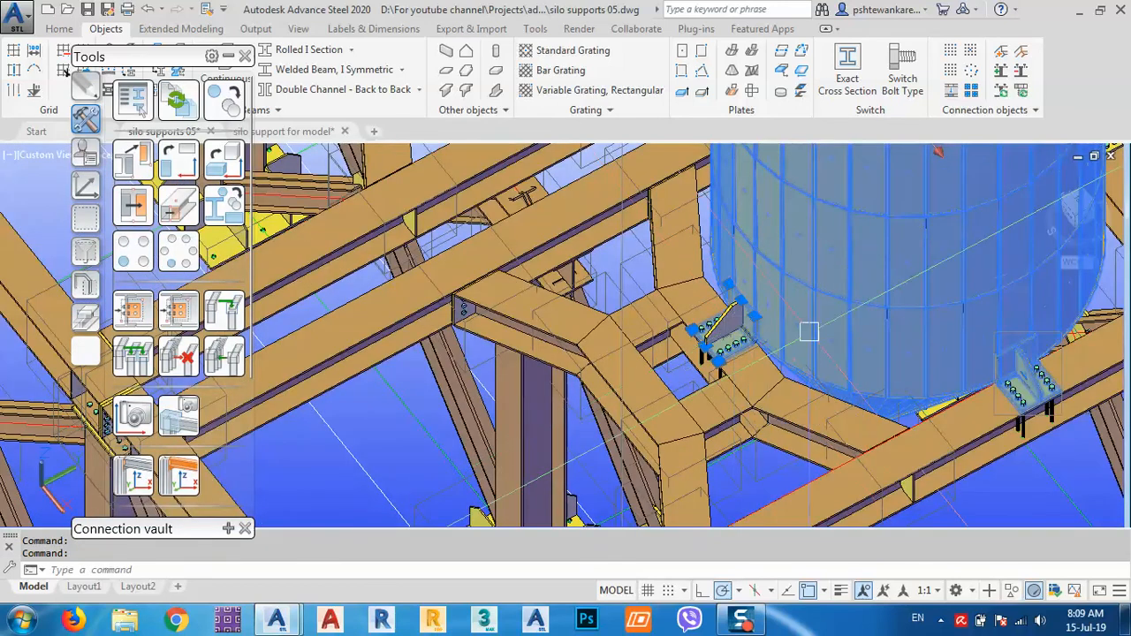
middle_click_drag(848, 344, 802, 358)
scroll(692, 347, "up", 6)
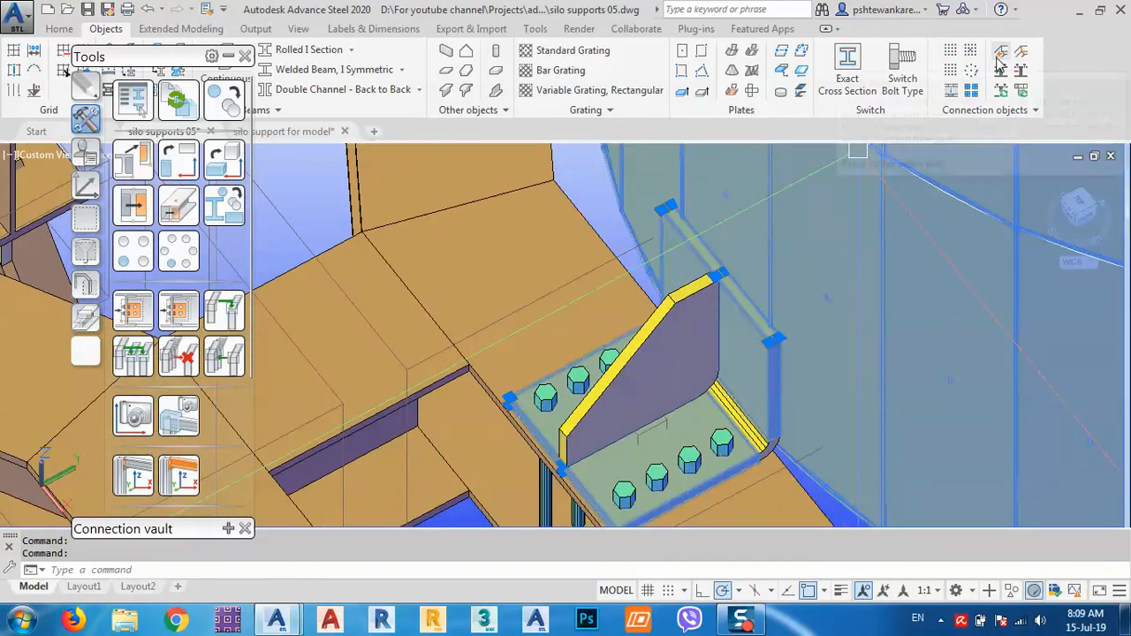
left_click(1001, 51)
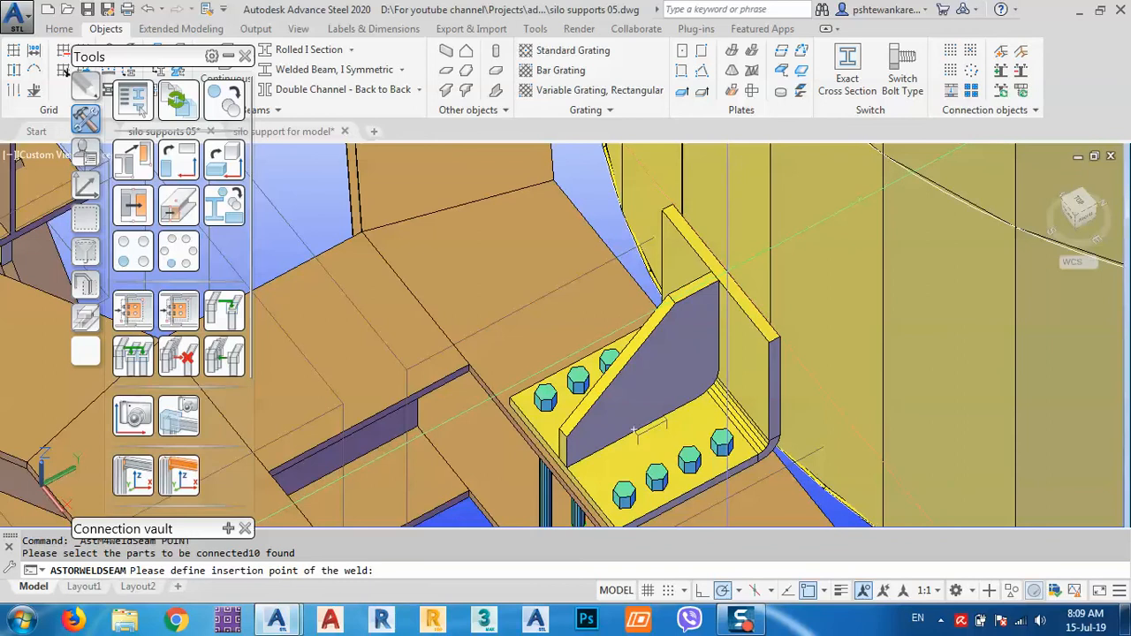
left_click(724, 270)
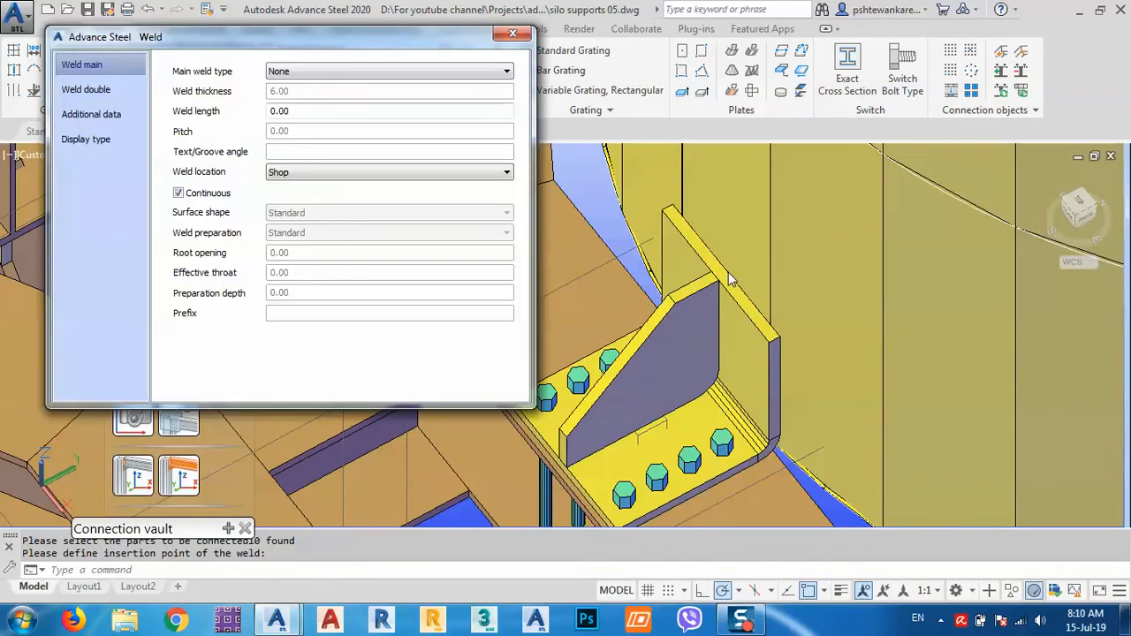
Weld the fourth bracket's folded plate to the silo wall at its upper edge midpoint, keeping the default weld settings
scroll(718, 340, "down", 6)
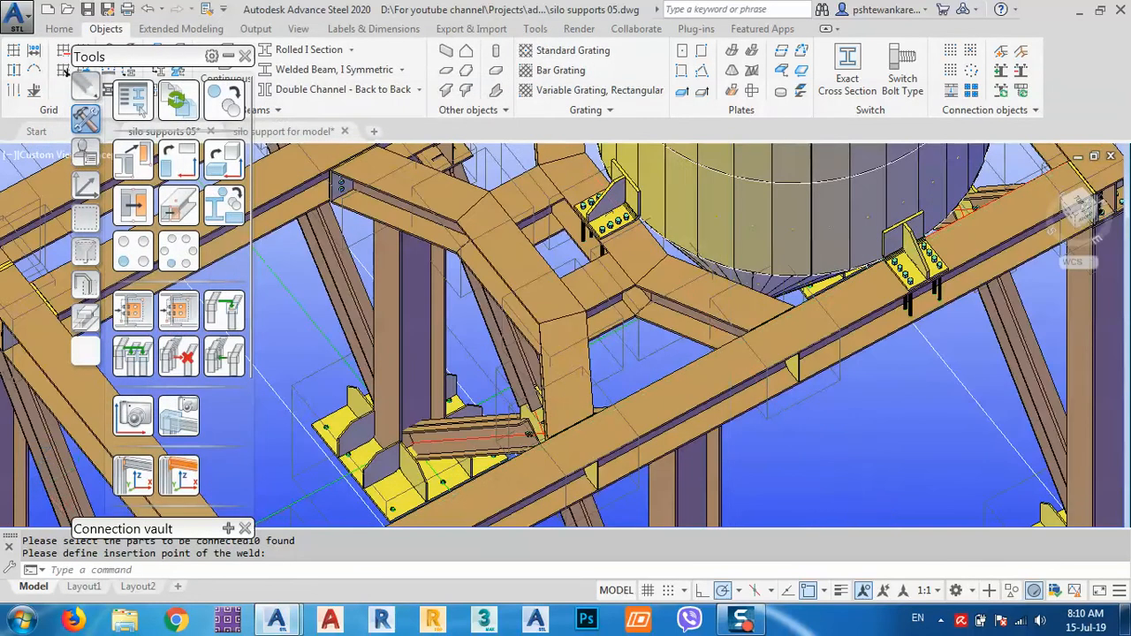
middle_click_drag(715, 329, 840, 300)
scroll(680, 247, "up", 6)
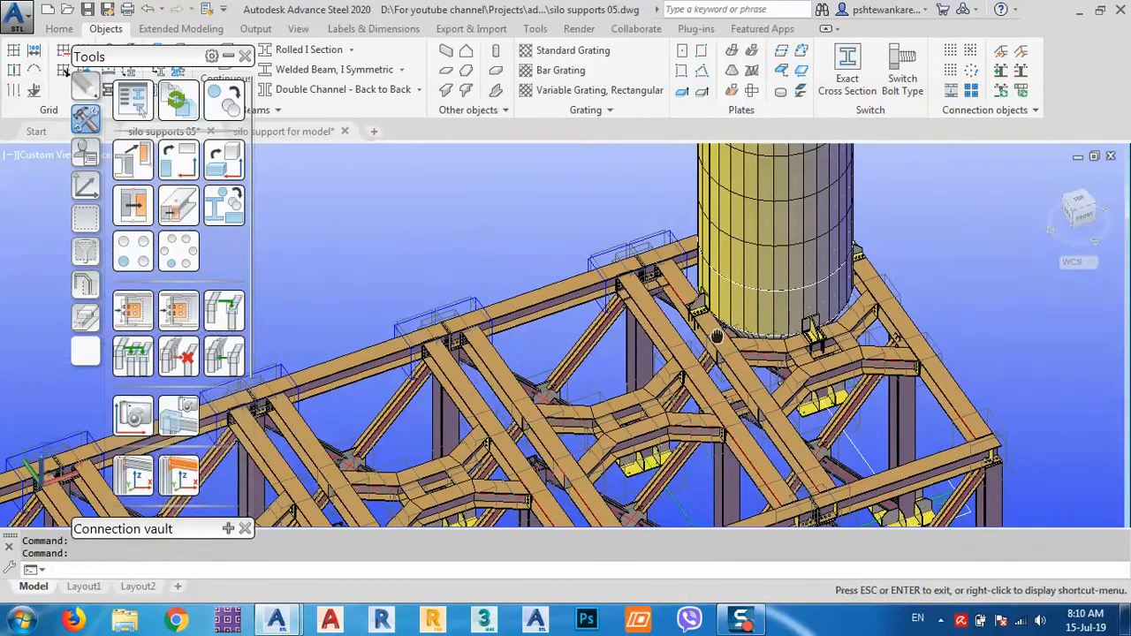
scroll(686, 274, "up", 5)
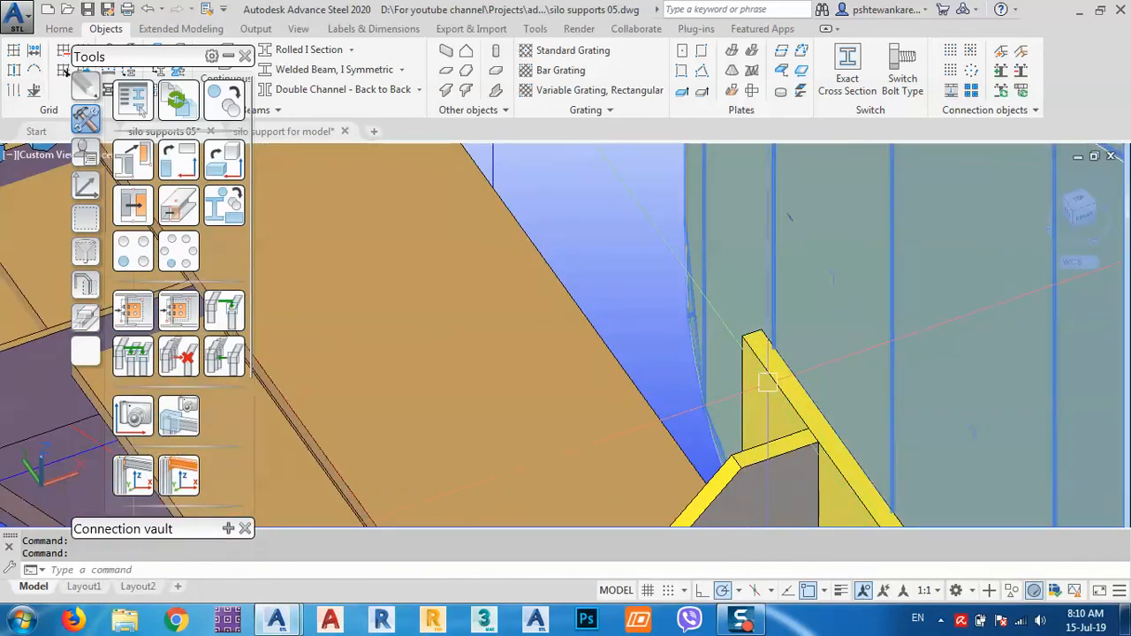
scroll(742, 347, "up", 2)
left_click(767, 322)
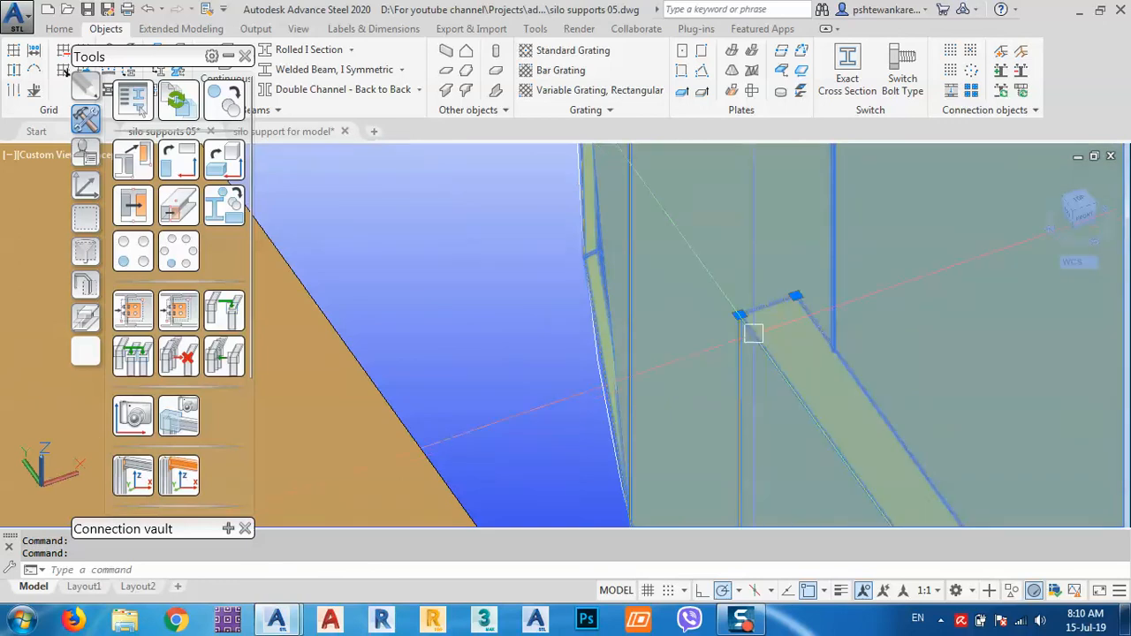
scroll(760, 325, "down", 4)
left_click(1000, 67)
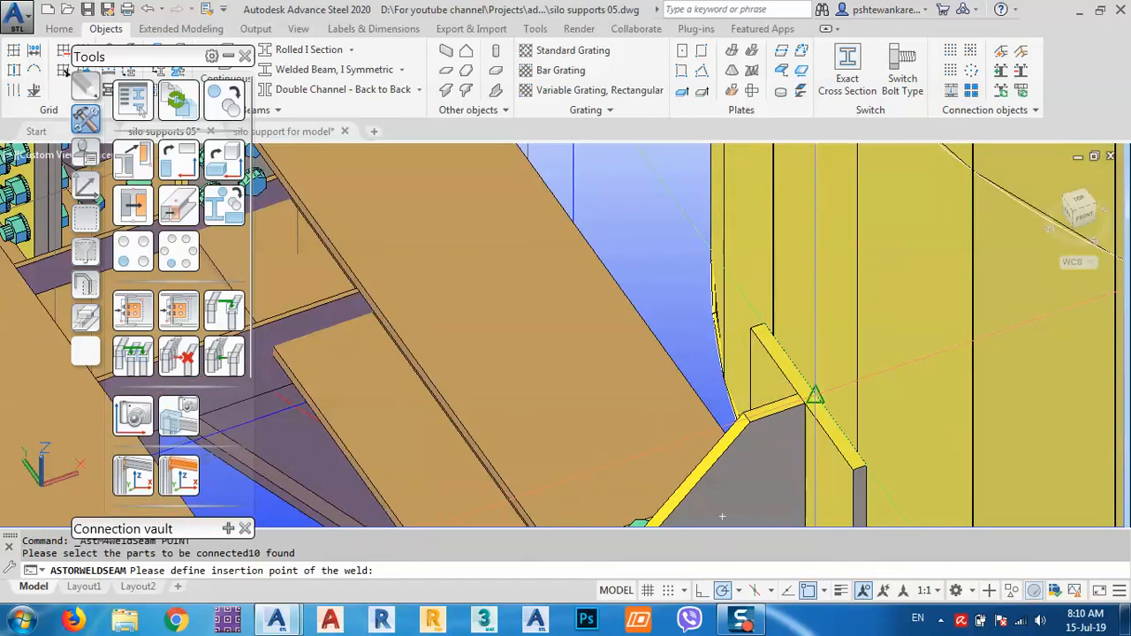
left_click(814, 396)
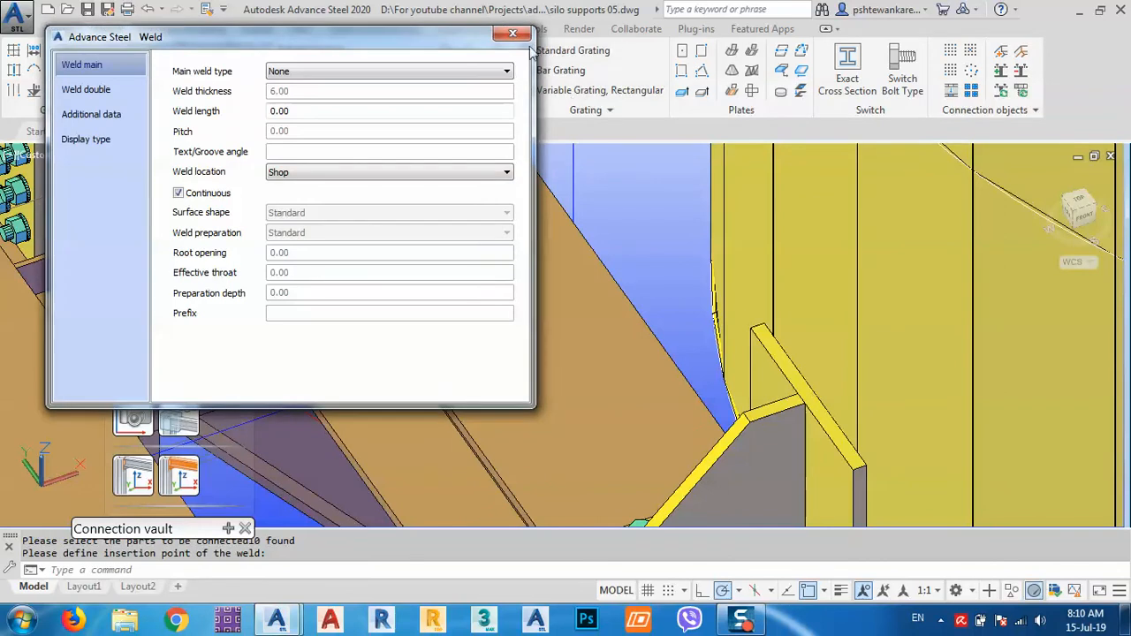
left_click(512, 34)
Group the fourth bracket's stiffener and folded plate parts into one unnamed group
scroll(742, 257, "up", 5)
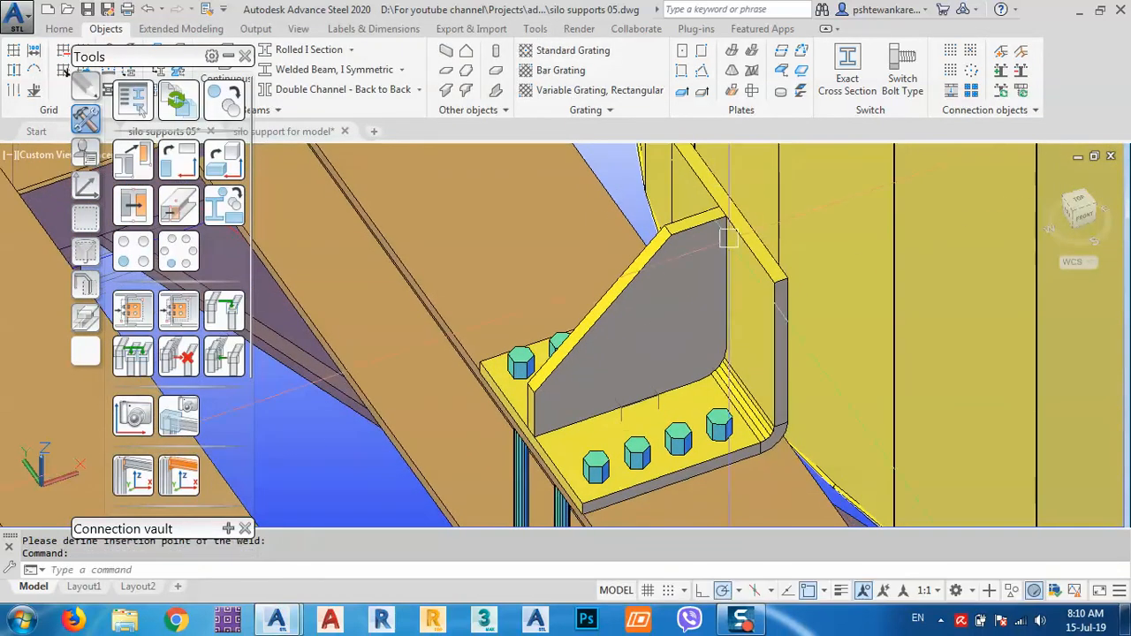
left_click(673, 320)
left_click(763, 358)
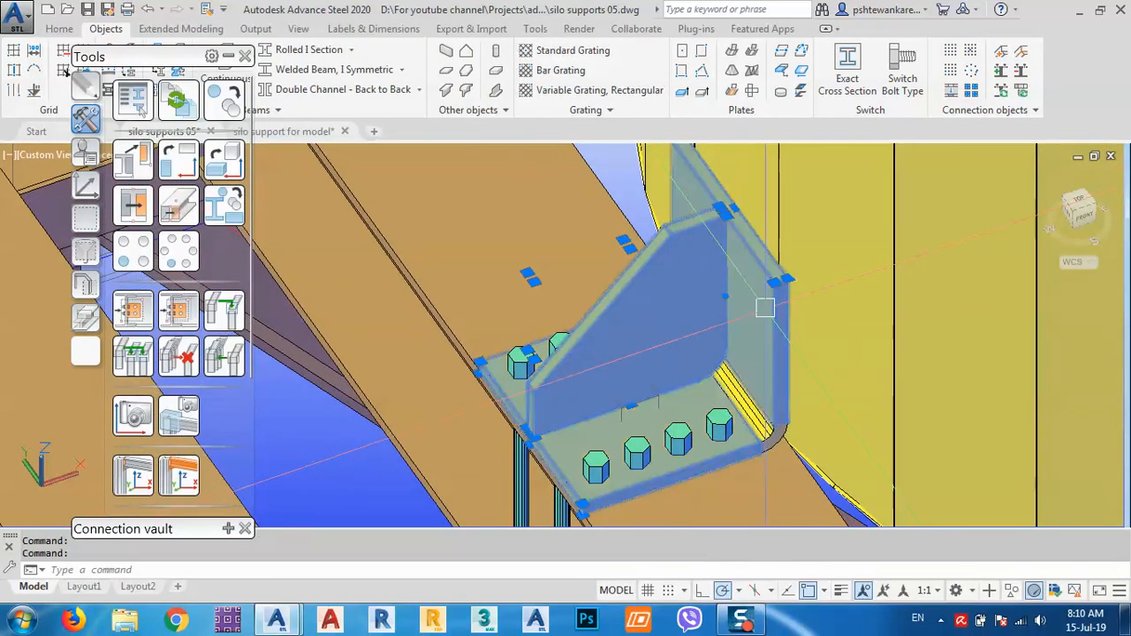
scroll(756, 419, "up", 4)
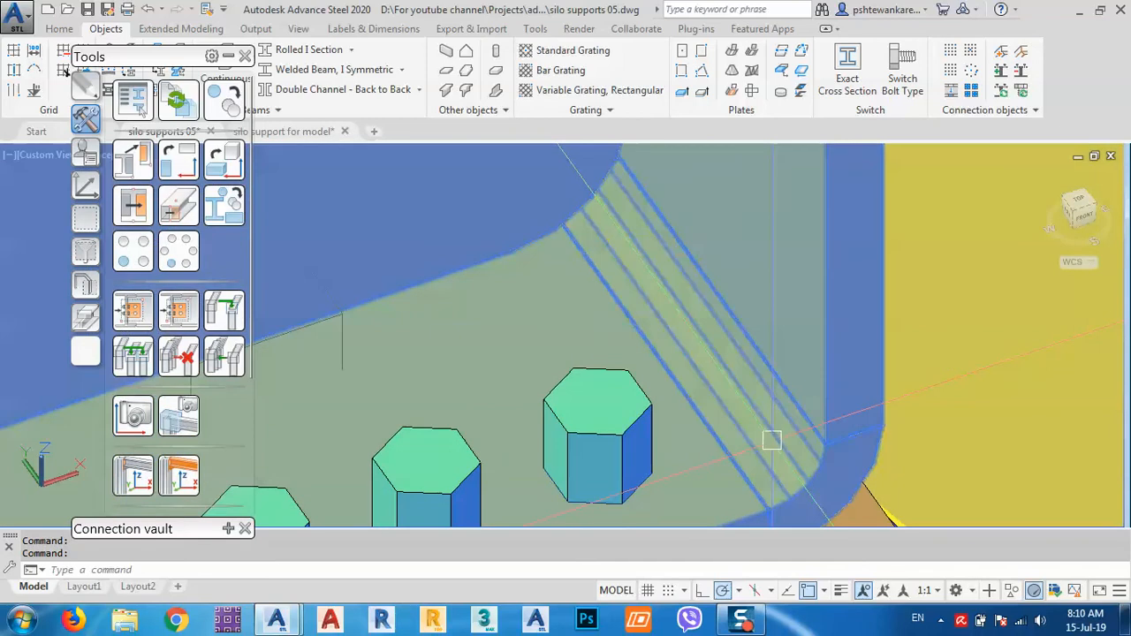
scroll(760, 424, "down", 5)
right_click(682, 369)
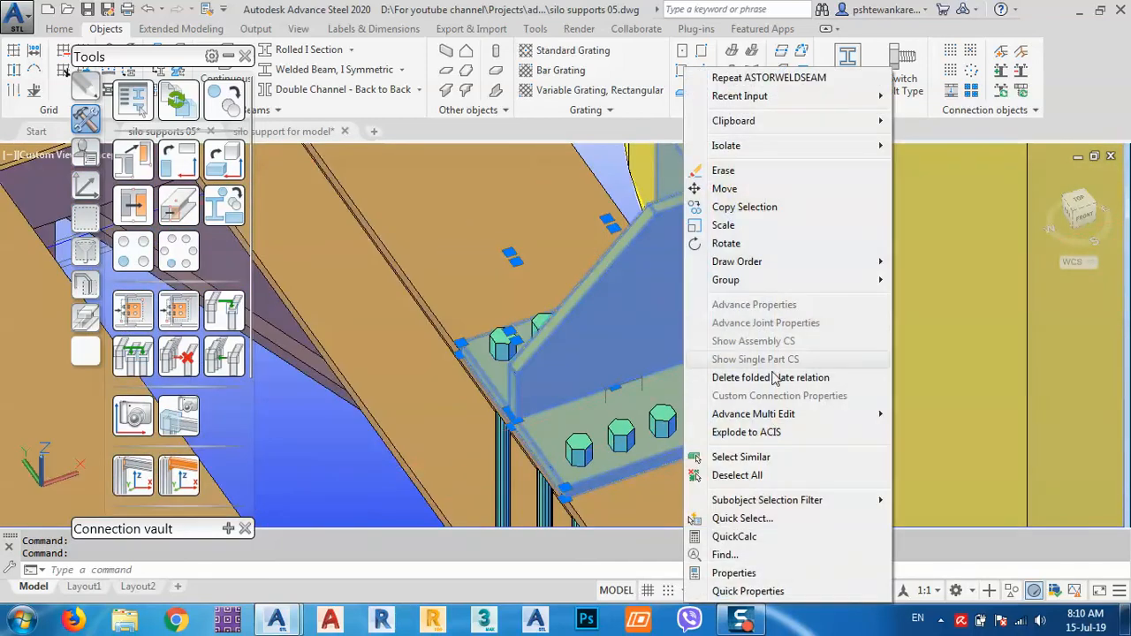
mouse_move(769, 281)
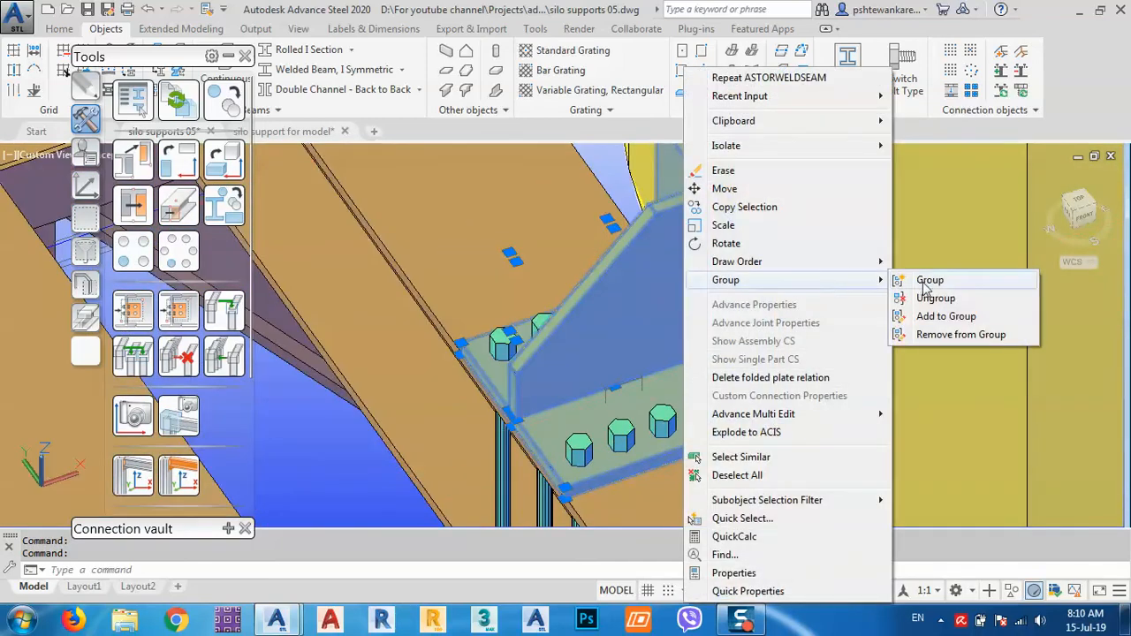
left_click(910, 281)
scroll(603, 308, "down", 6)
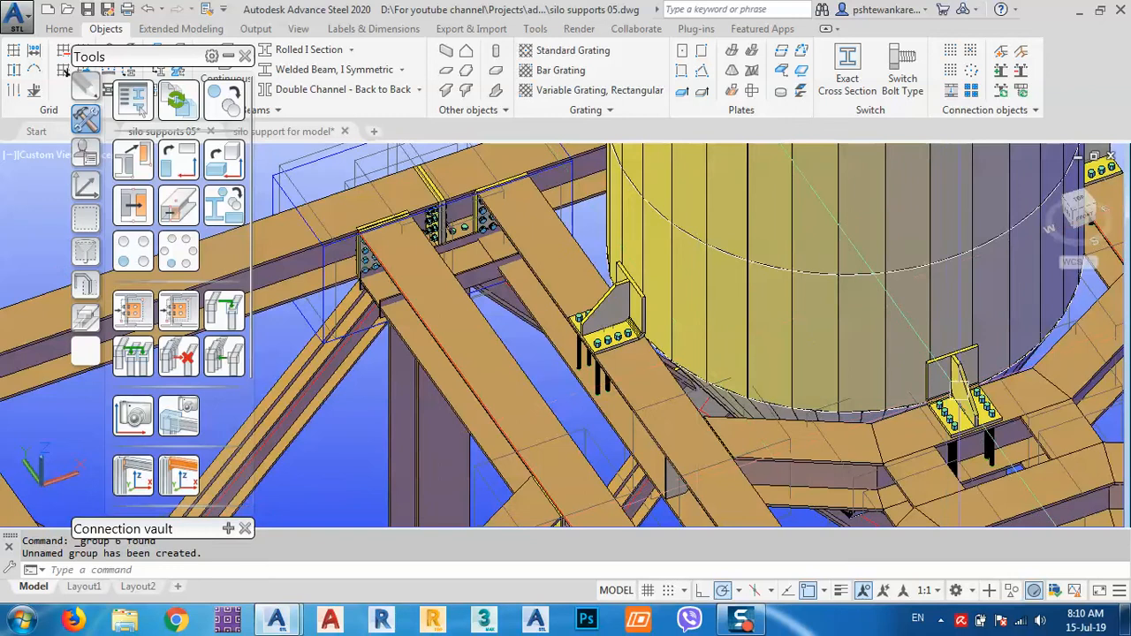
scroll(970, 431, "up", 3)
scroll(959, 437, "up", 2)
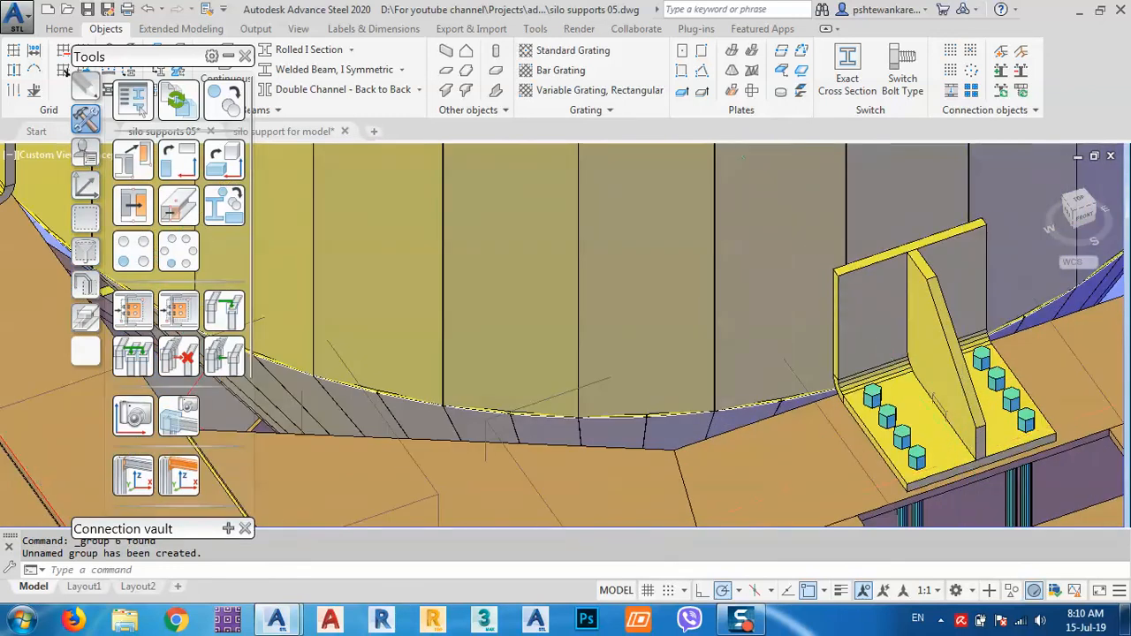
Undo the last grouping of the bracket's stiffener and folded plate parts
left_click(960, 457)
left_click(940, 412)
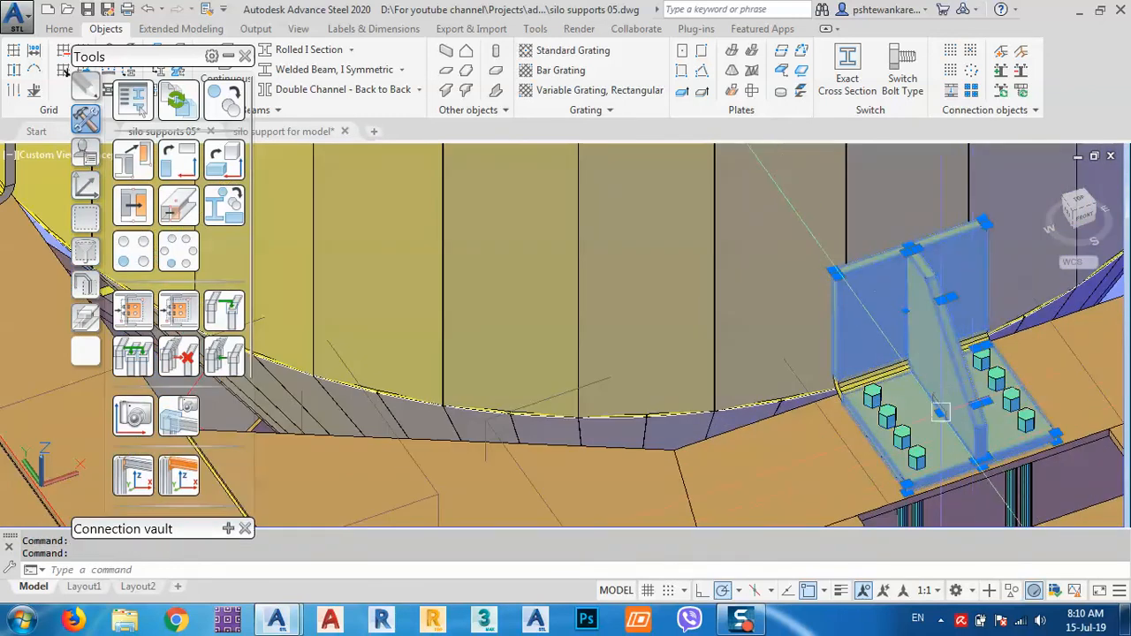
scroll(863, 382, "up", 2)
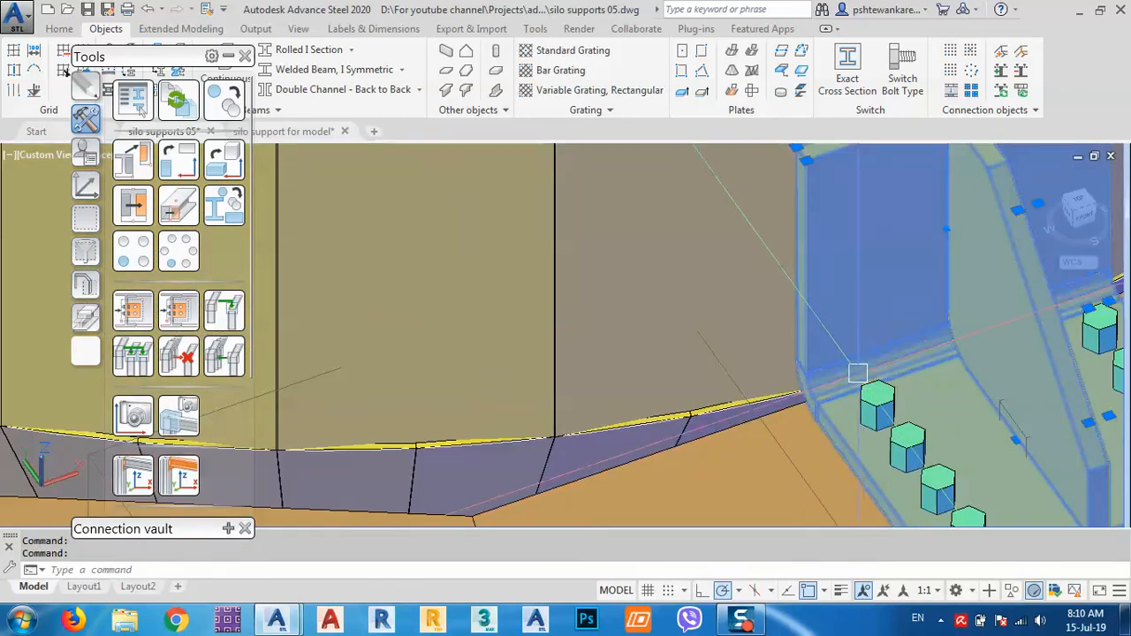
key("Escape")
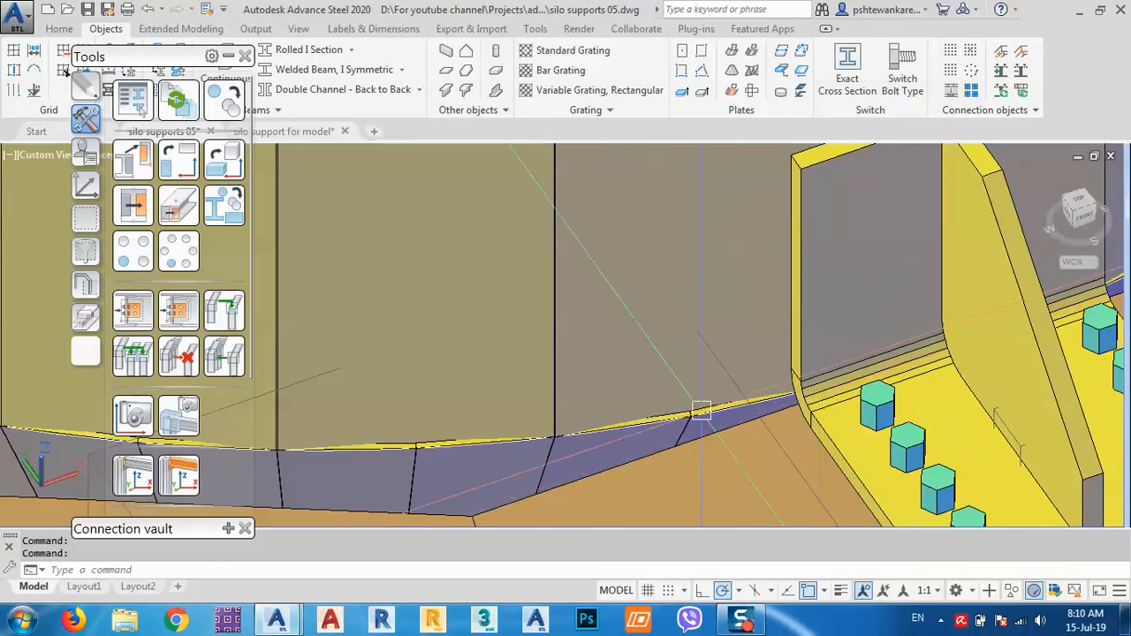
key("ctrl+z")
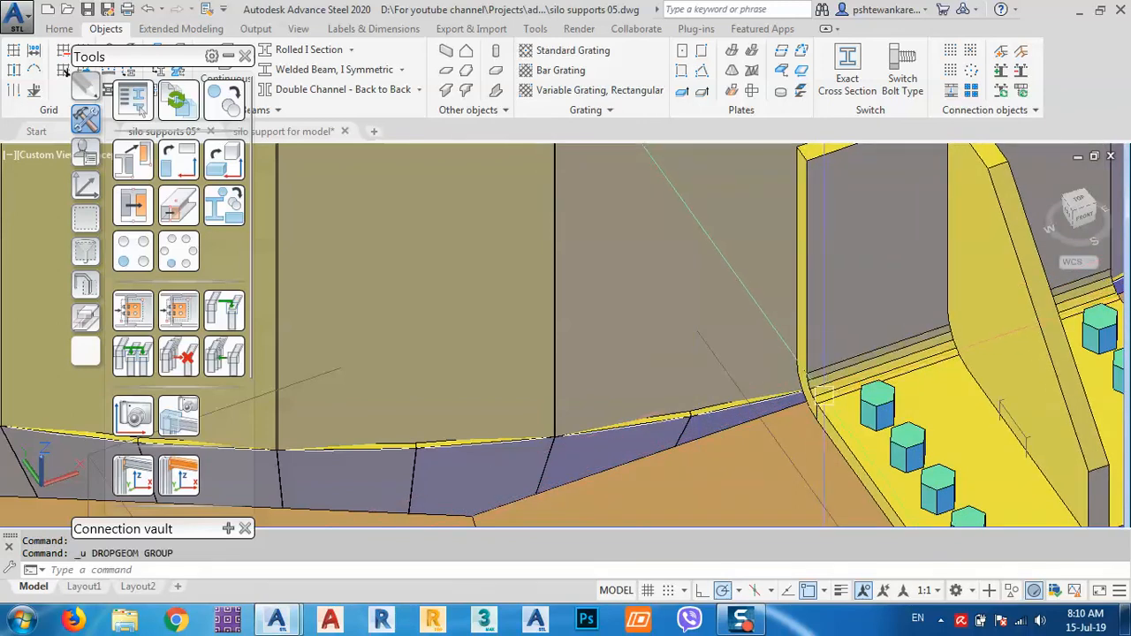
Group the bracket's stiffener and folded plate parts again as an unnamed group, including the curved bend
left_click(809, 341)
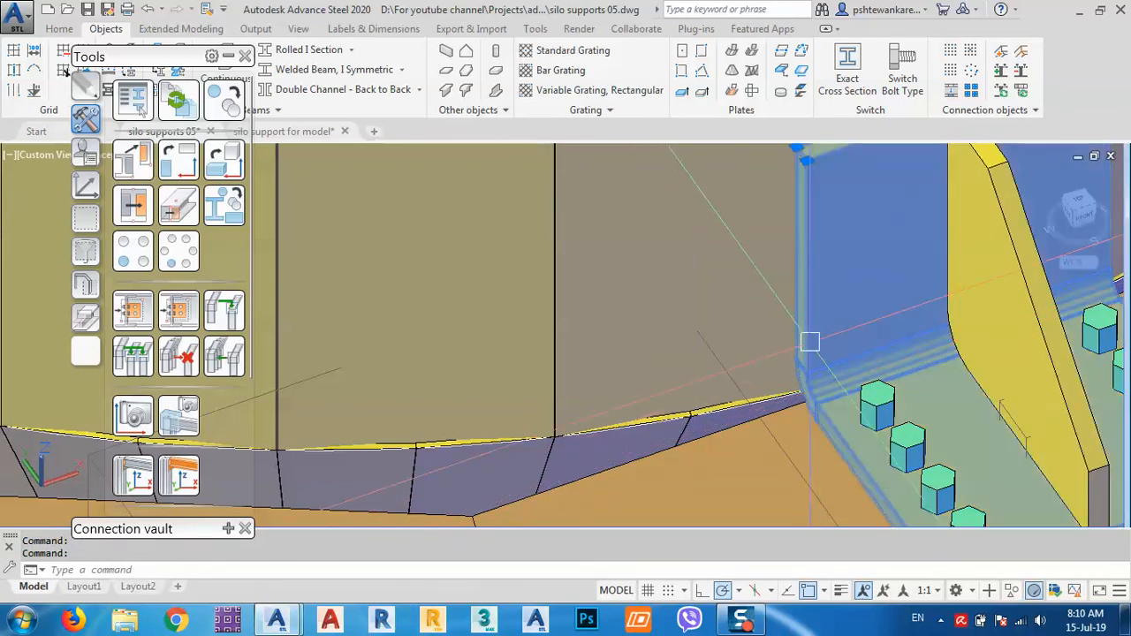
left_click(1049, 372)
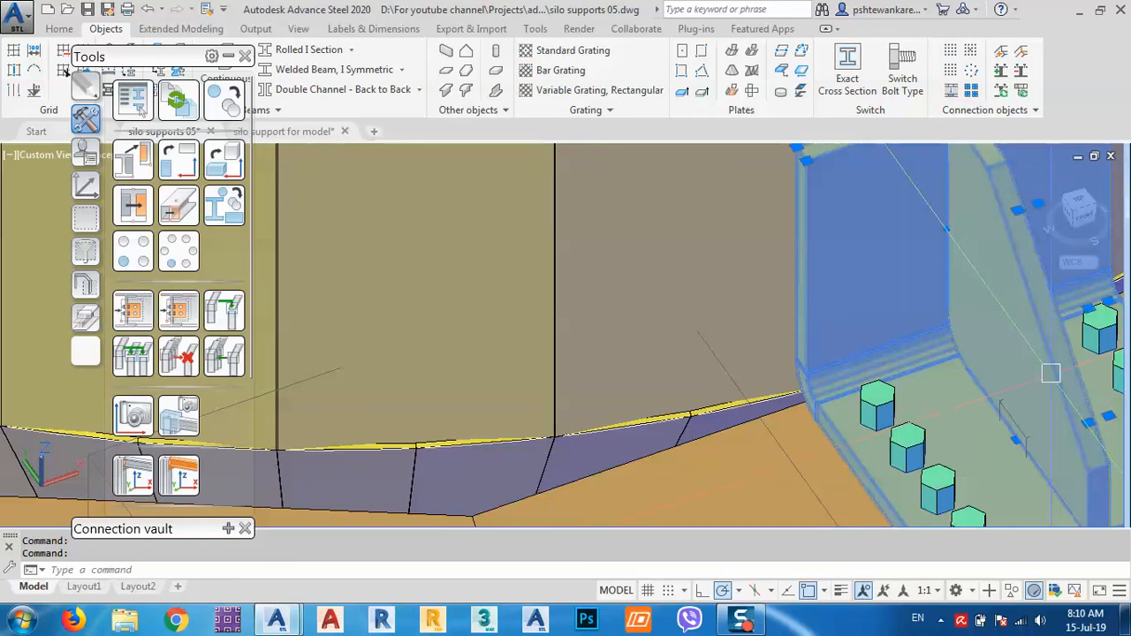
right_click(924, 354)
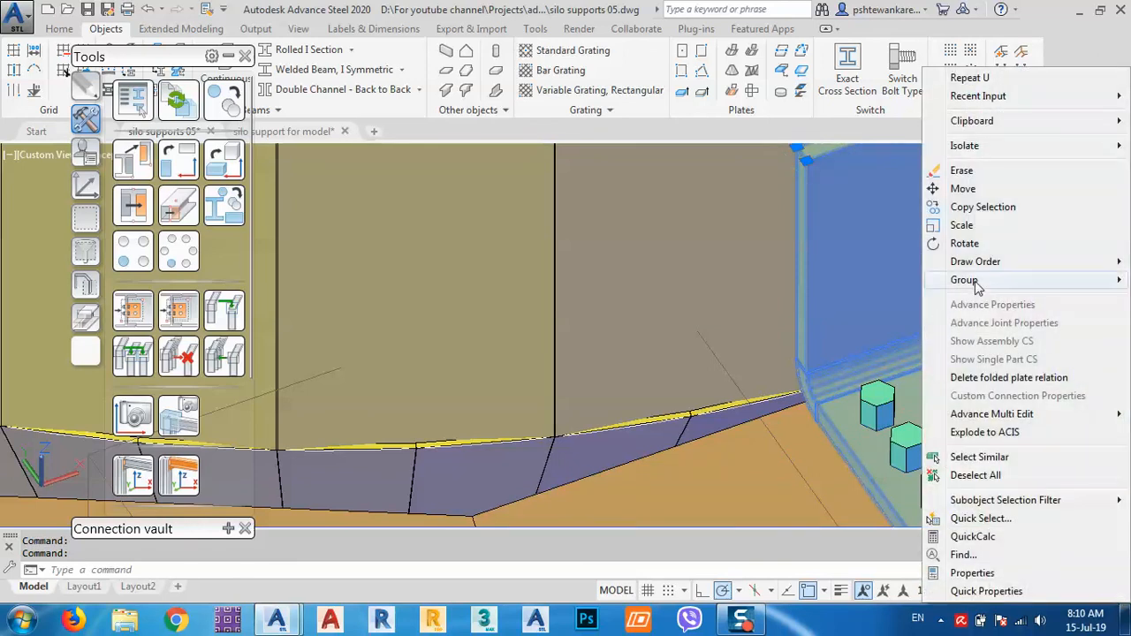
mouse_move(965, 287)
left_click(841, 289)
Group the stiffener, folded plates and curved bend of the bracket on the adjacent outer beam into one unnamed group
scroll(808, 376, "down", 8)
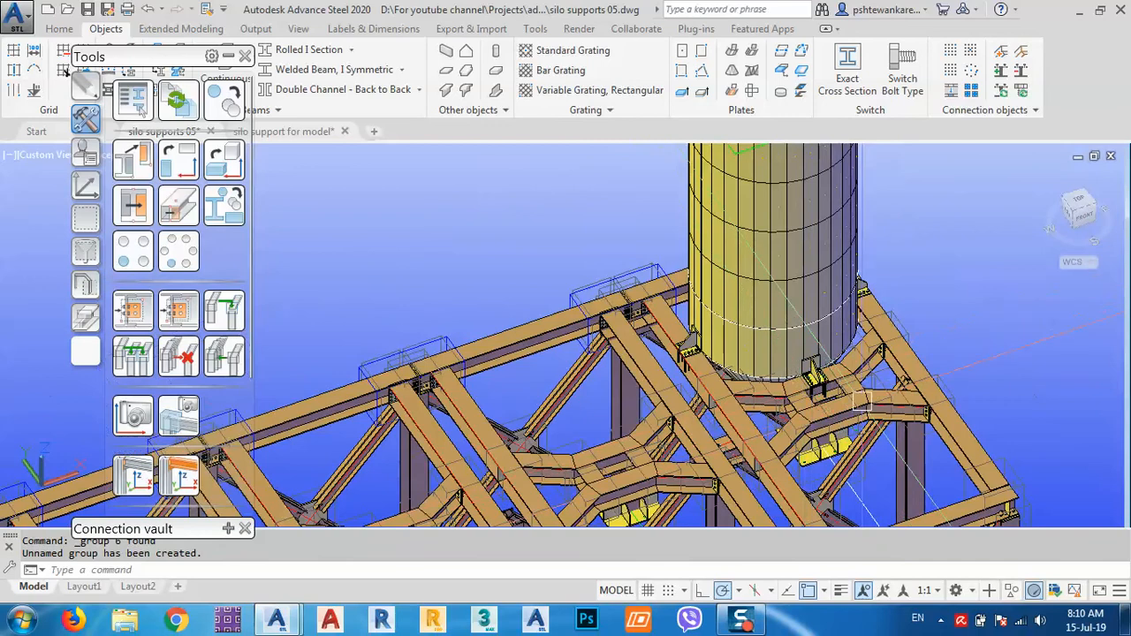
middle_click_drag(862, 400, 556, 358, "shift")
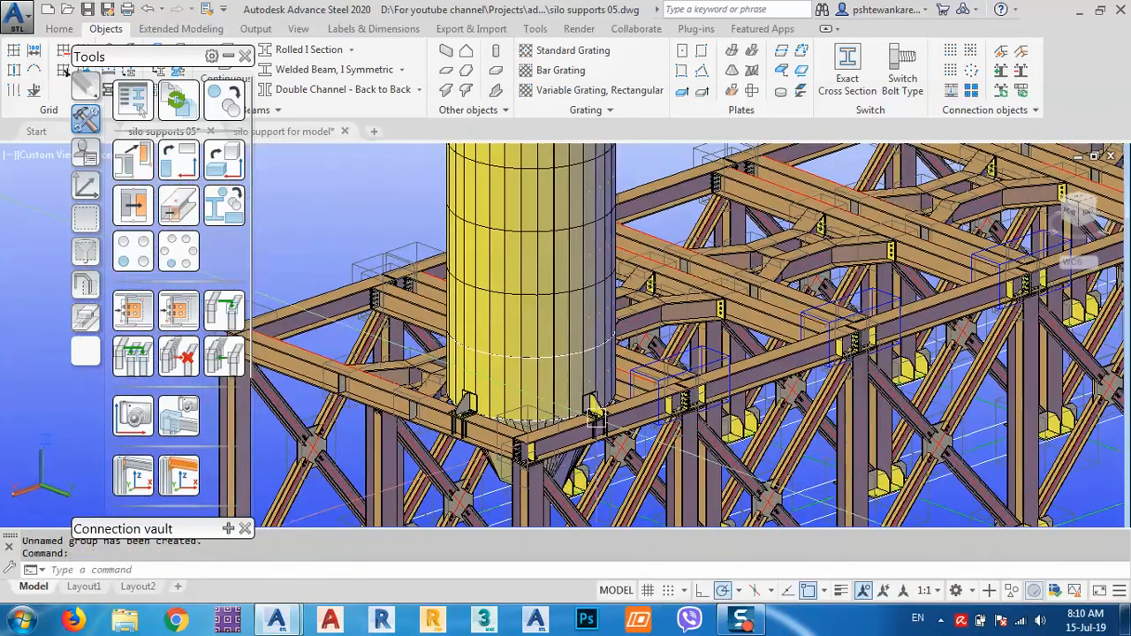
scroll(558, 345, "up", 10)
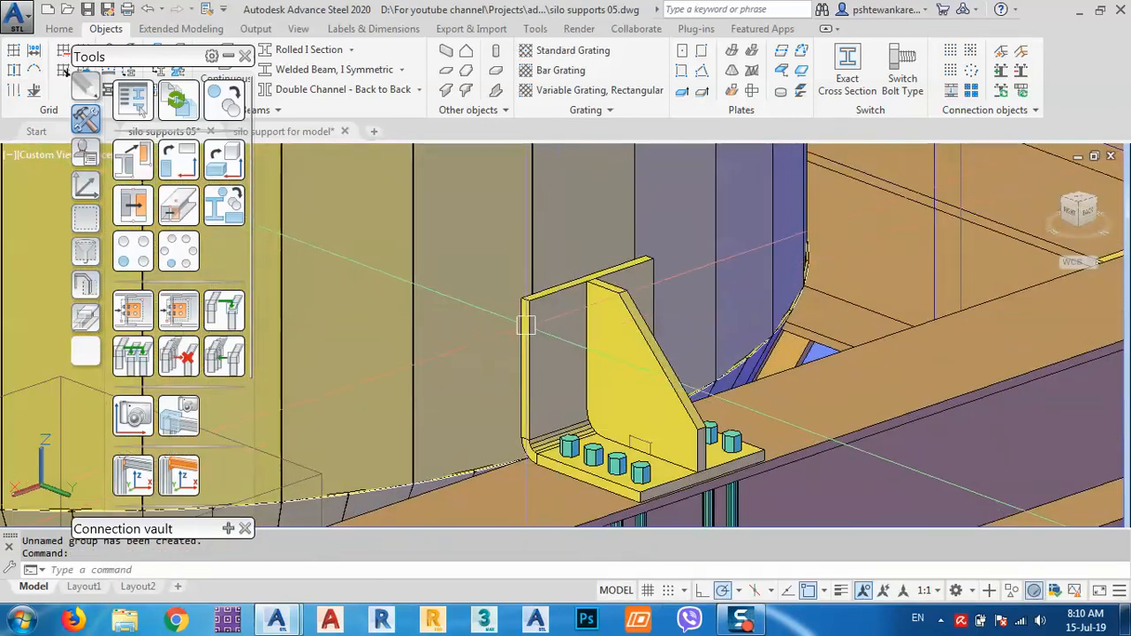
scroll(527, 315, "up", 3)
left_click(600, 278)
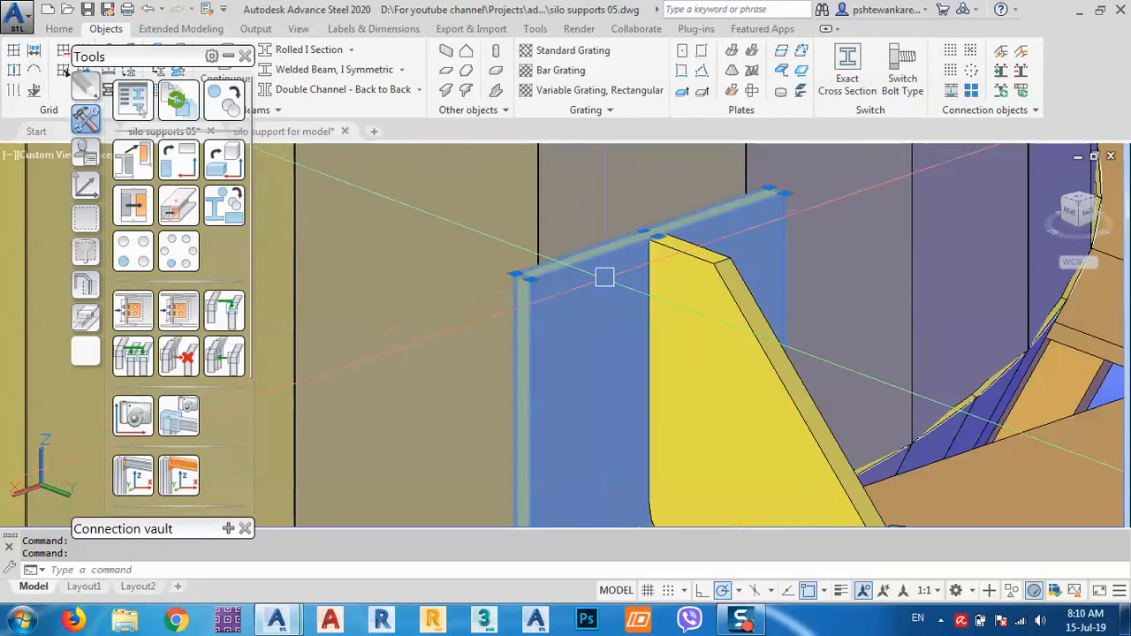
scroll(706, 335, "down", 5)
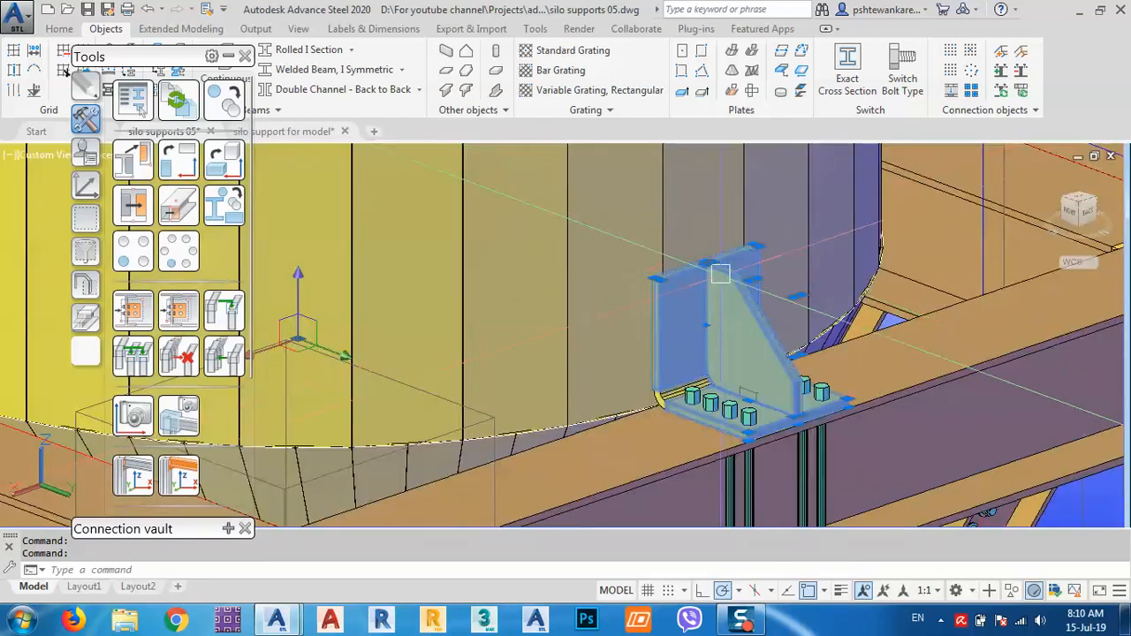
scroll(678, 380, "up", 4)
scroll(671, 400, "up", 1)
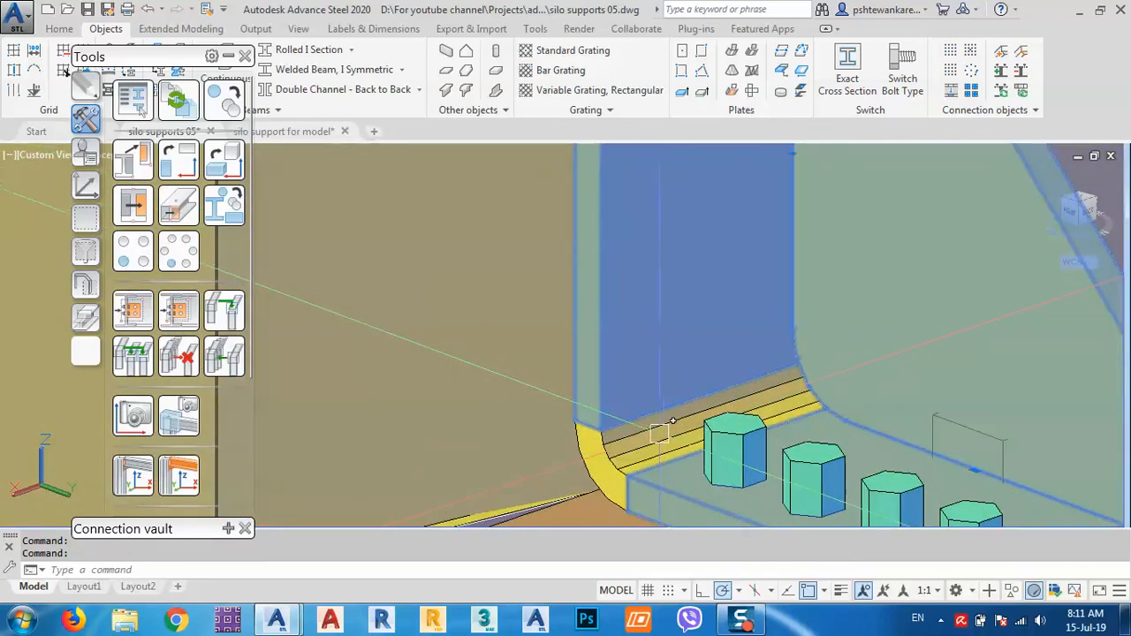
left_click(636, 435)
right_click(636, 435)
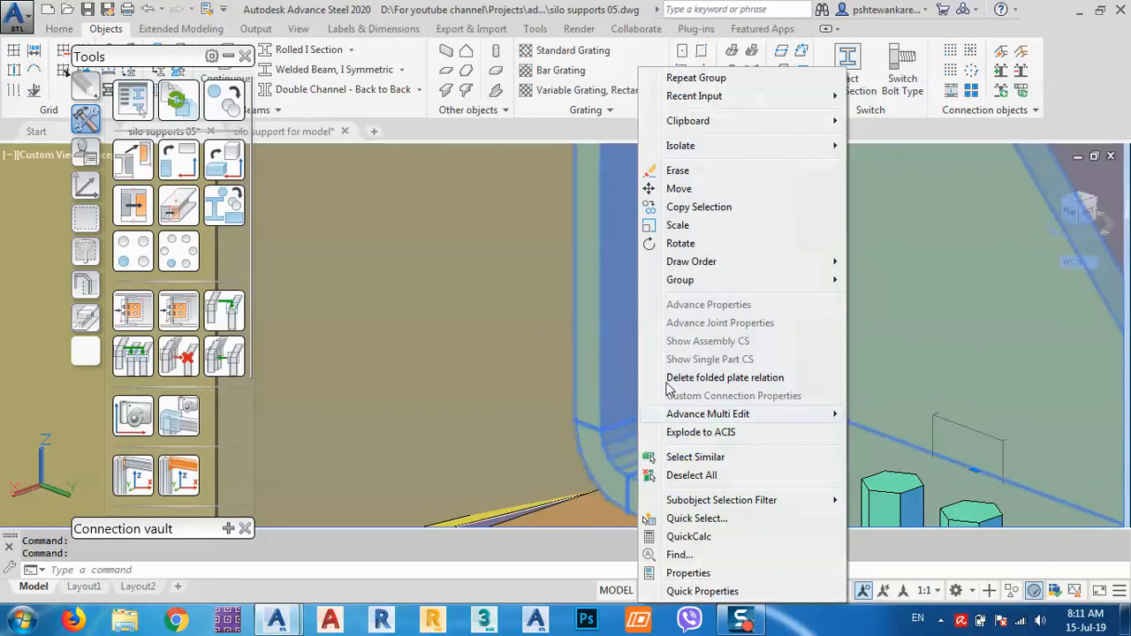
mouse_move(707, 282)
left_click(884, 281)
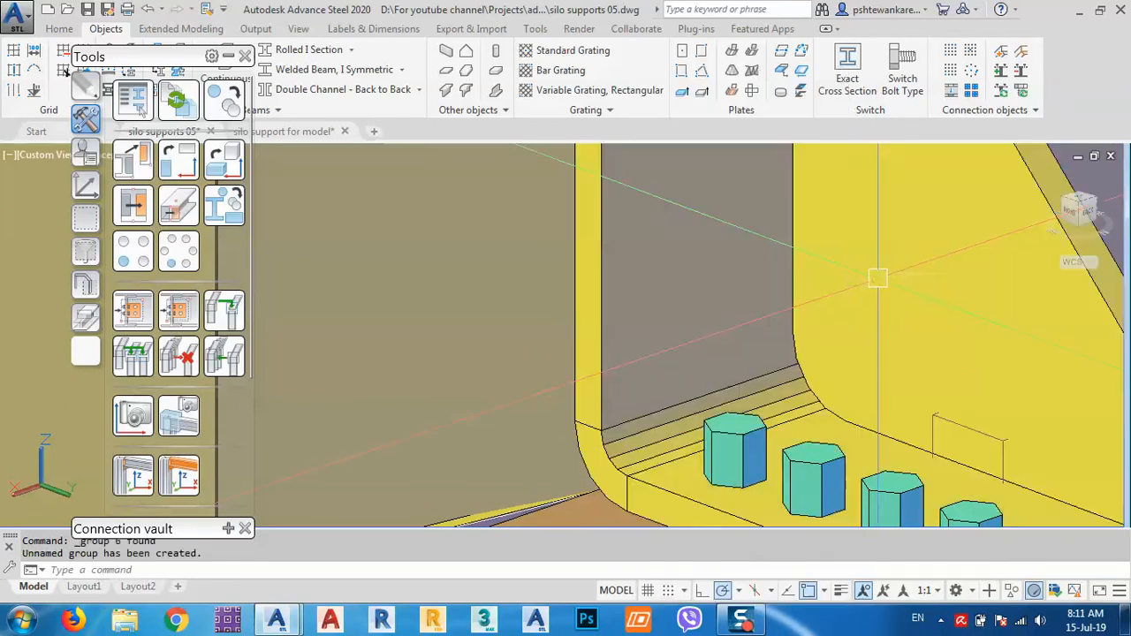
Set up one copy of the silo with its additional connections, taking the -3150 Y distance from grid C to grid B
scroll(618, 442, "down", 5)
scroll(783, 358, "down", 7)
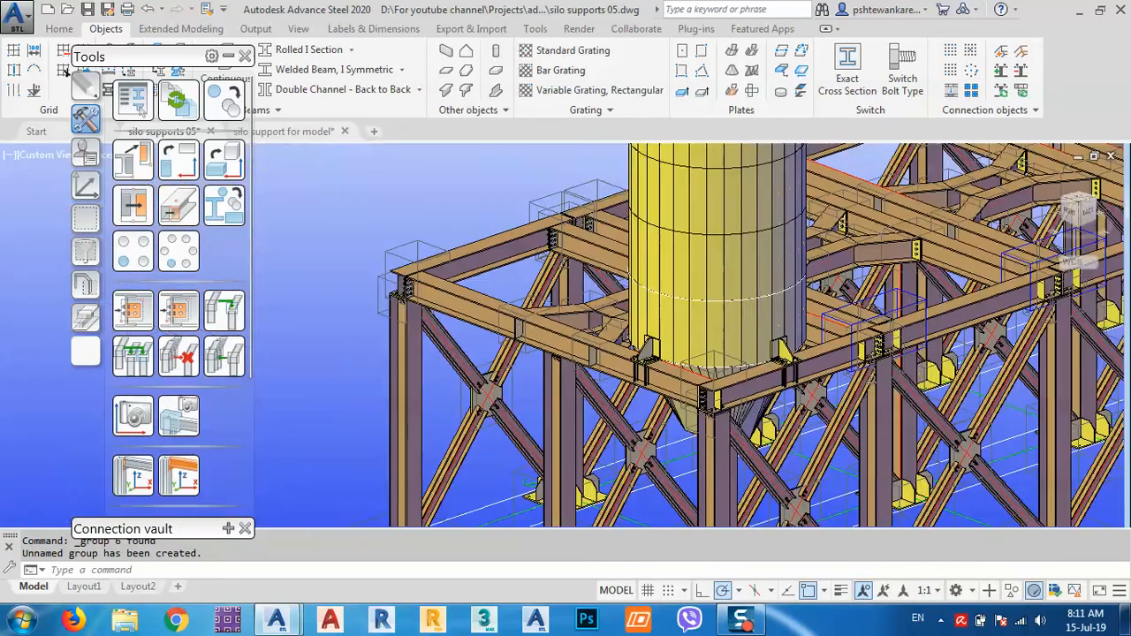
left_click_drag(755, 386, 775, 406, "shift")
middle_click_drag(774, 405, 803, 358, "shift")
scroll(813, 356, "up", 6)
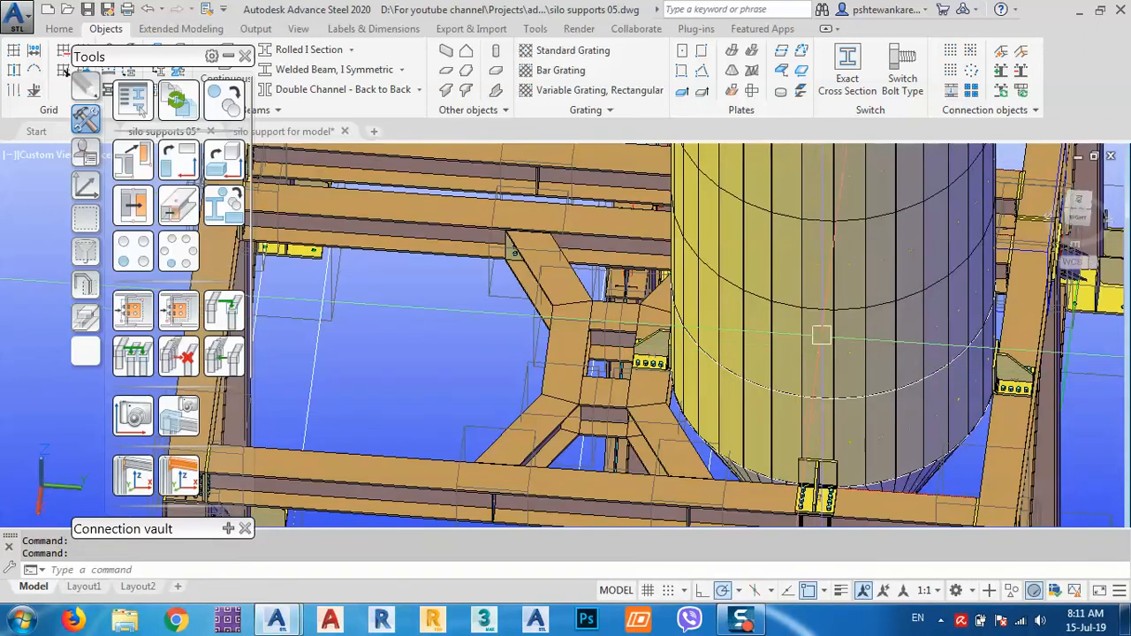
left_click(811, 330)
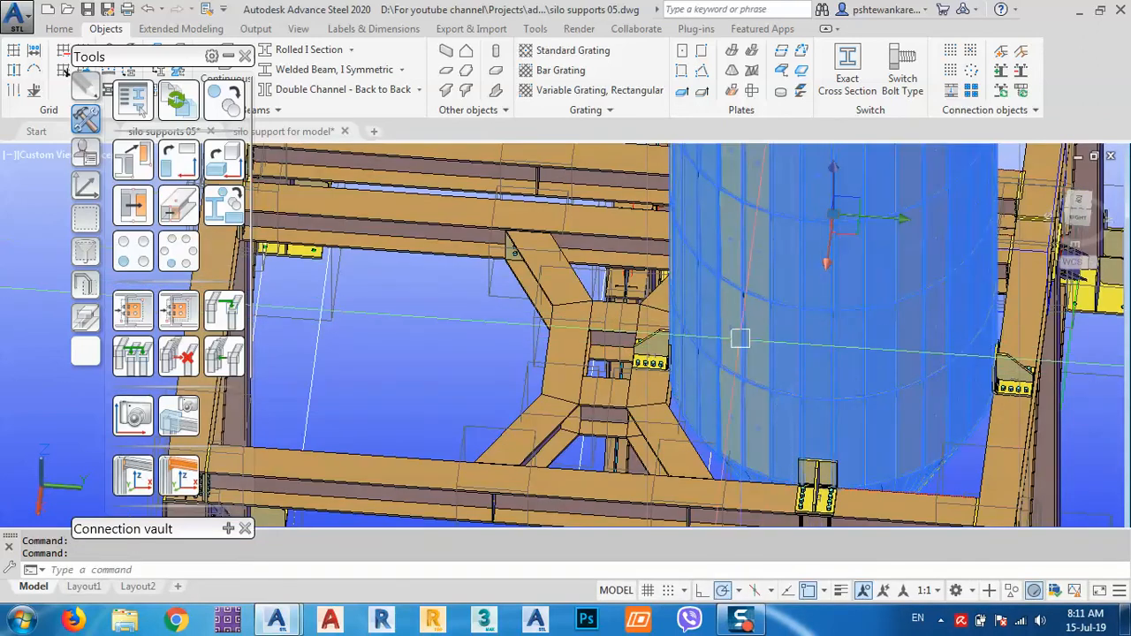
scroll(760, 391, "down", 5)
middle_click_drag(786, 402, 828, 454, "shift")
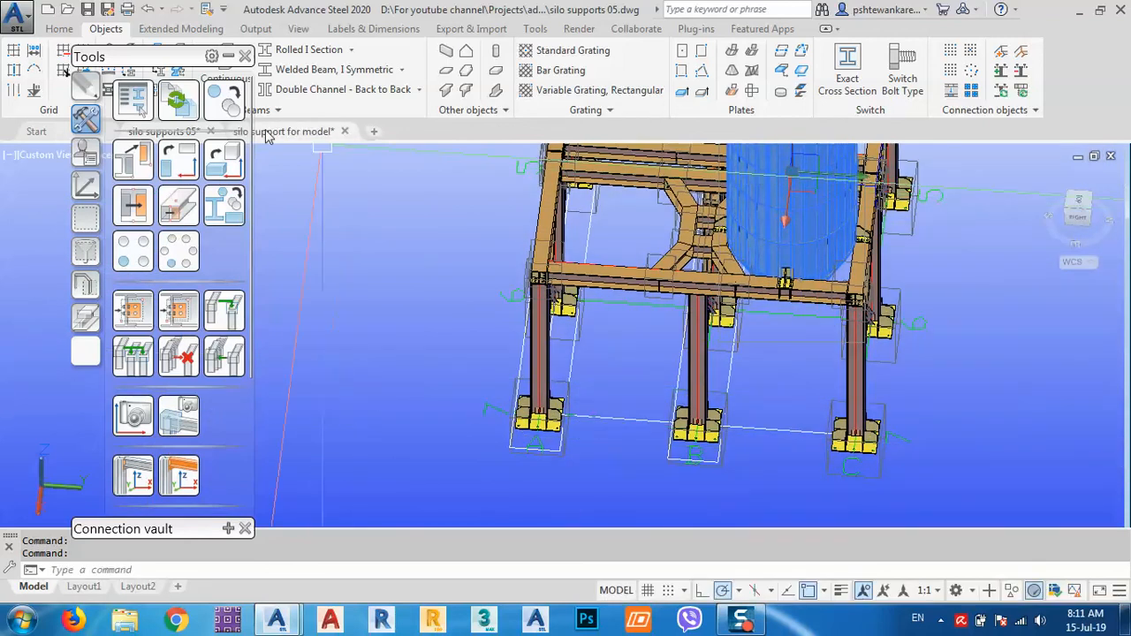
left_click(223, 101)
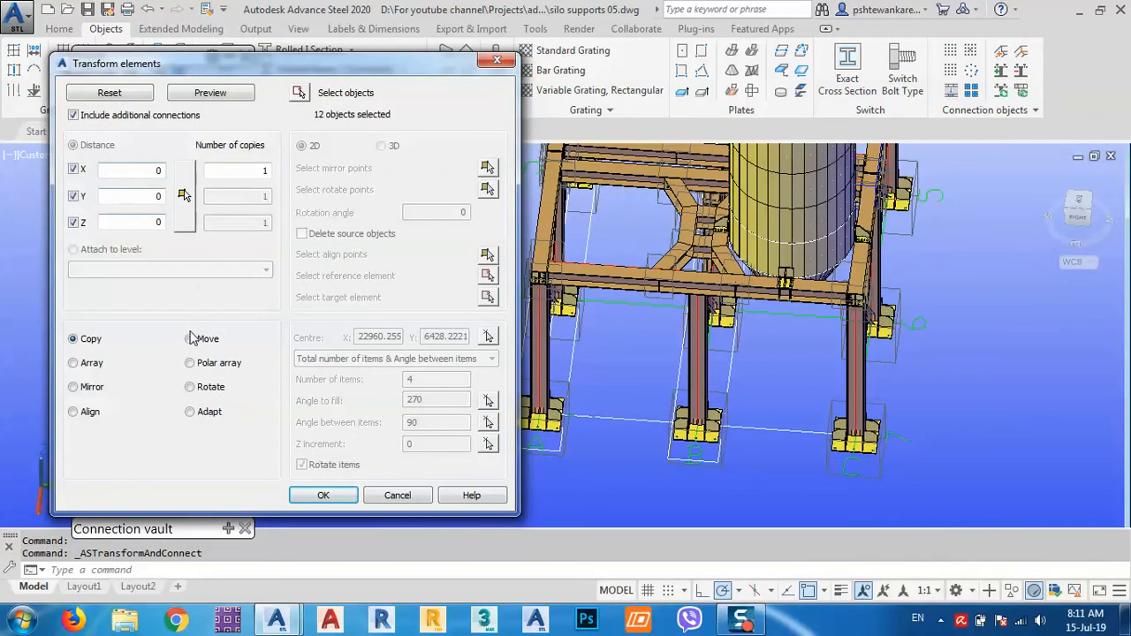
left_click(183, 193)
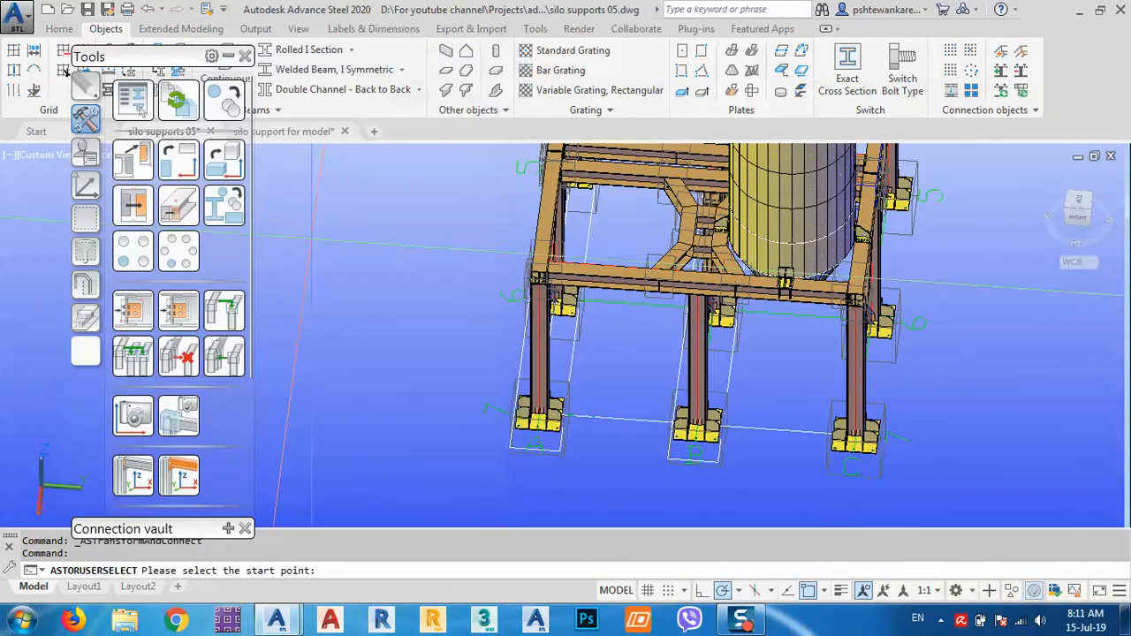
scroll(859, 449, "up", 5)
scroll(860, 449, "up", 3)
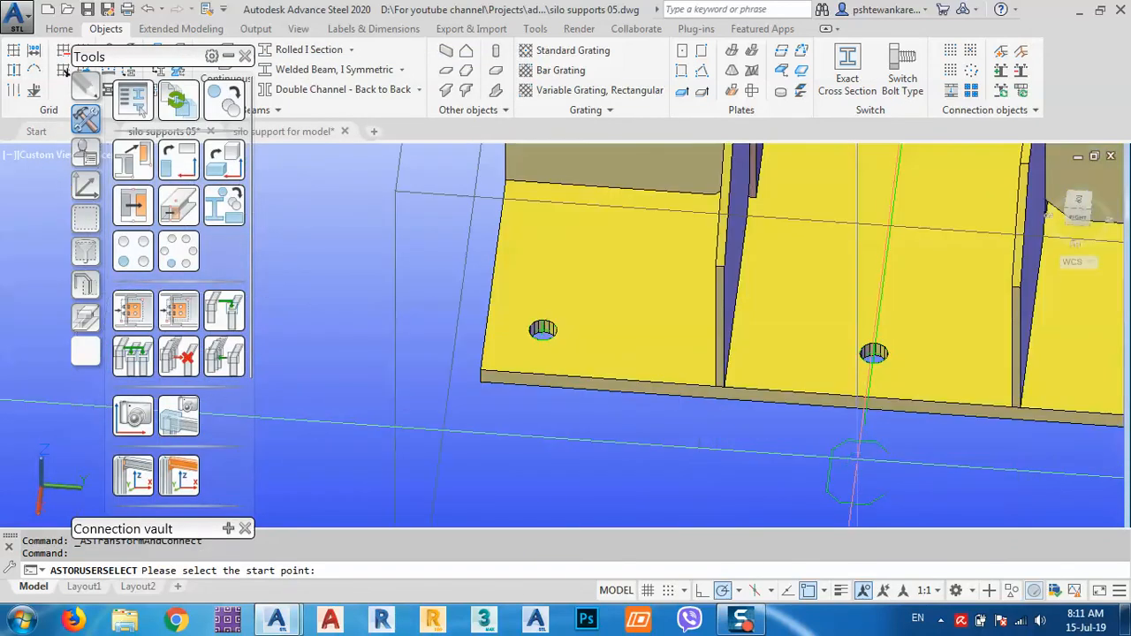
scroll(863, 426, "down", 7)
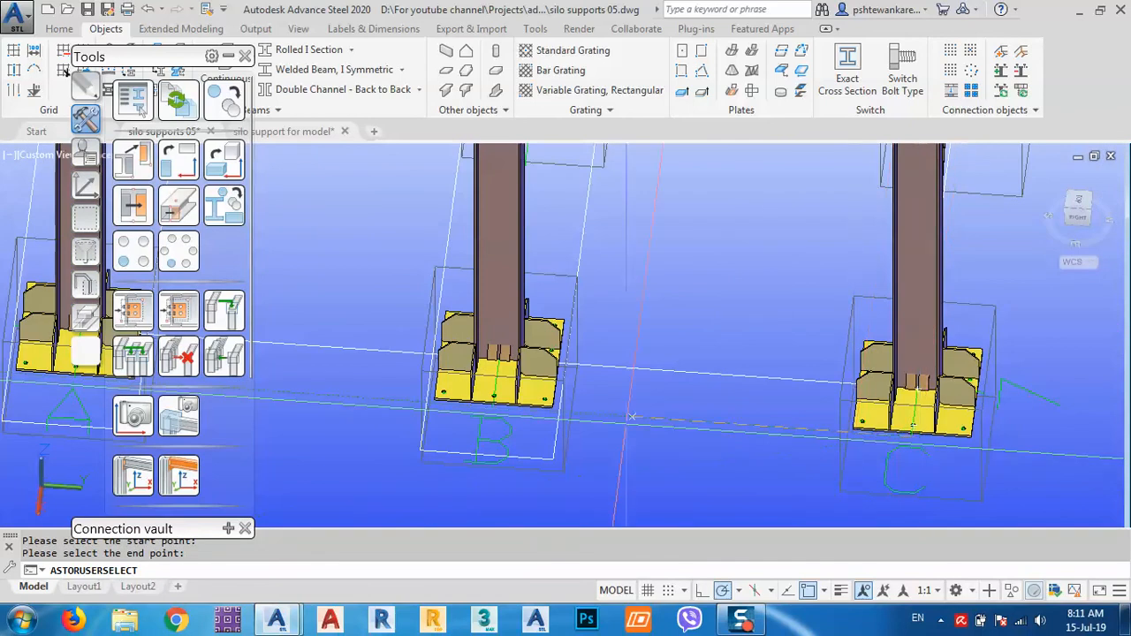
scroll(492, 408, "up", 7)
scroll(493, 407, "up", 3)
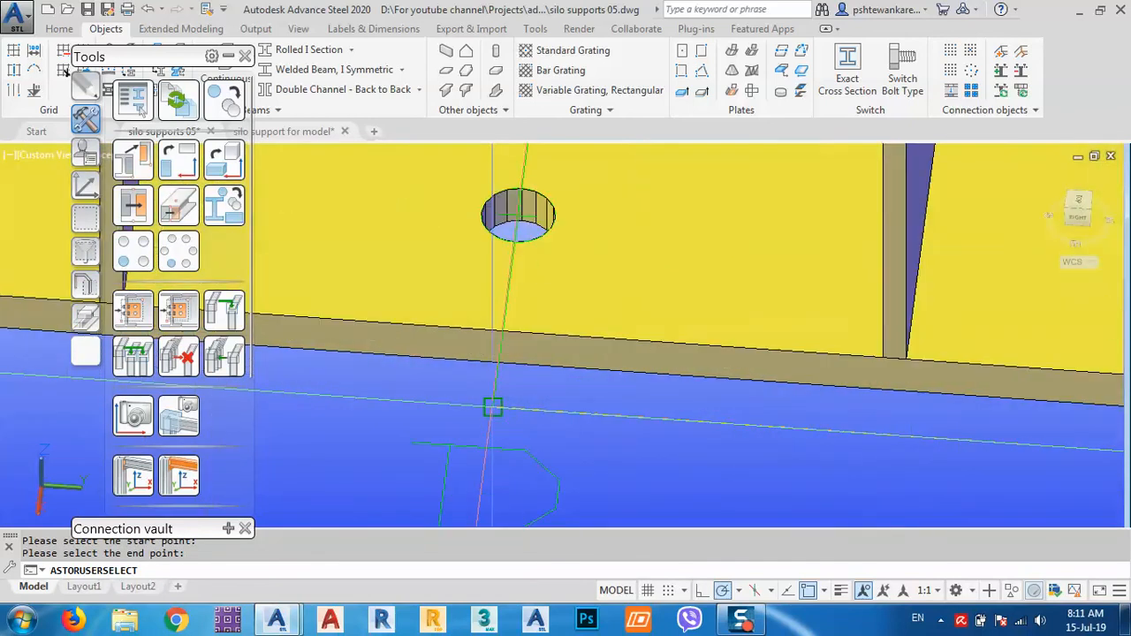
left_click(492, 407)
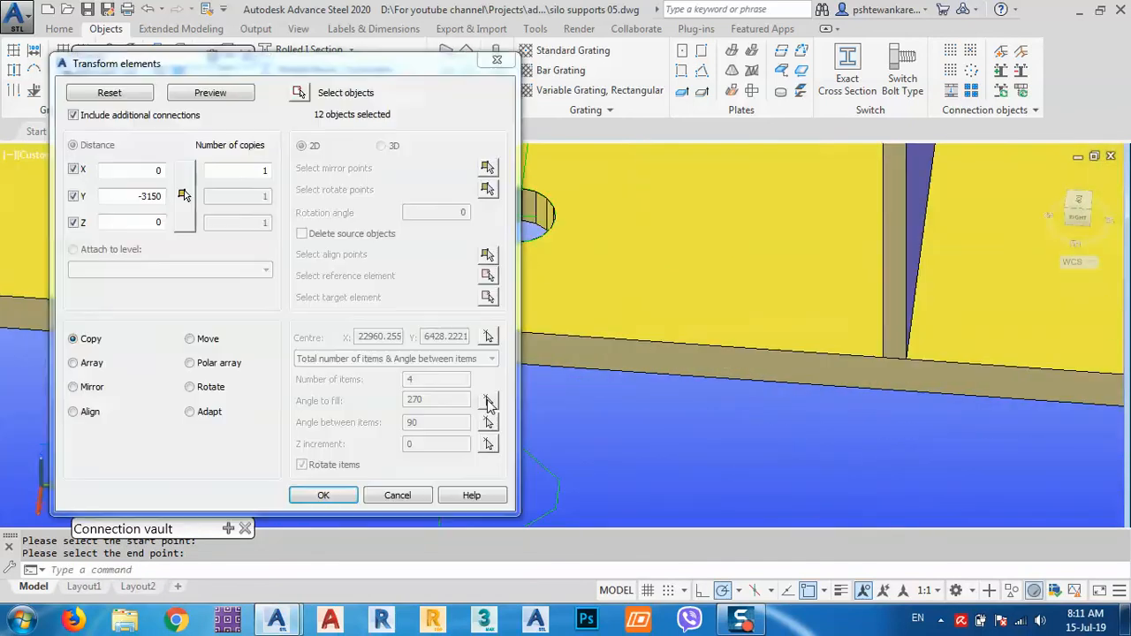
Preview the silo copy, try to pick the corresponding entity on the support beams, and cancel the transformation
left_click(208, 96)
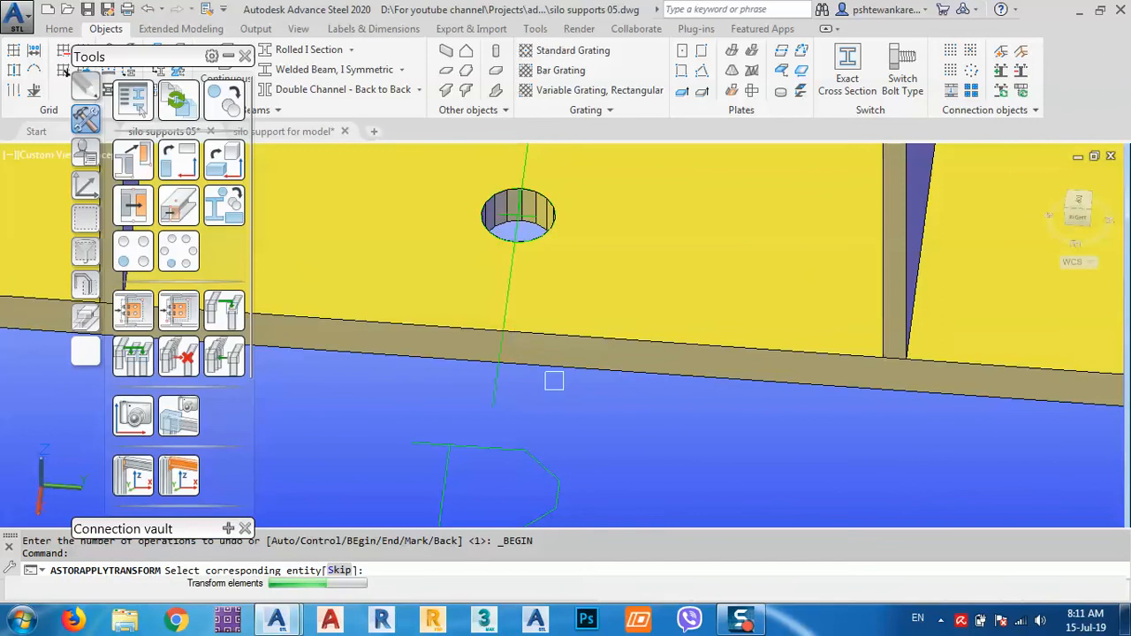
scroll(681, 421, "down", 15)
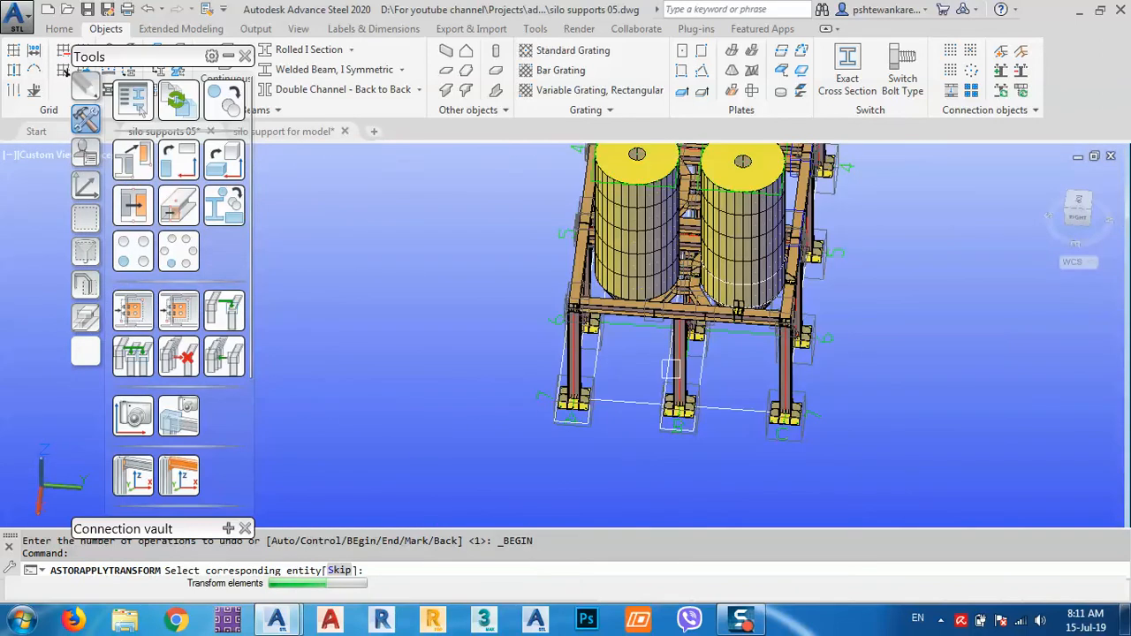
scroll(640, 314, "up", 6)
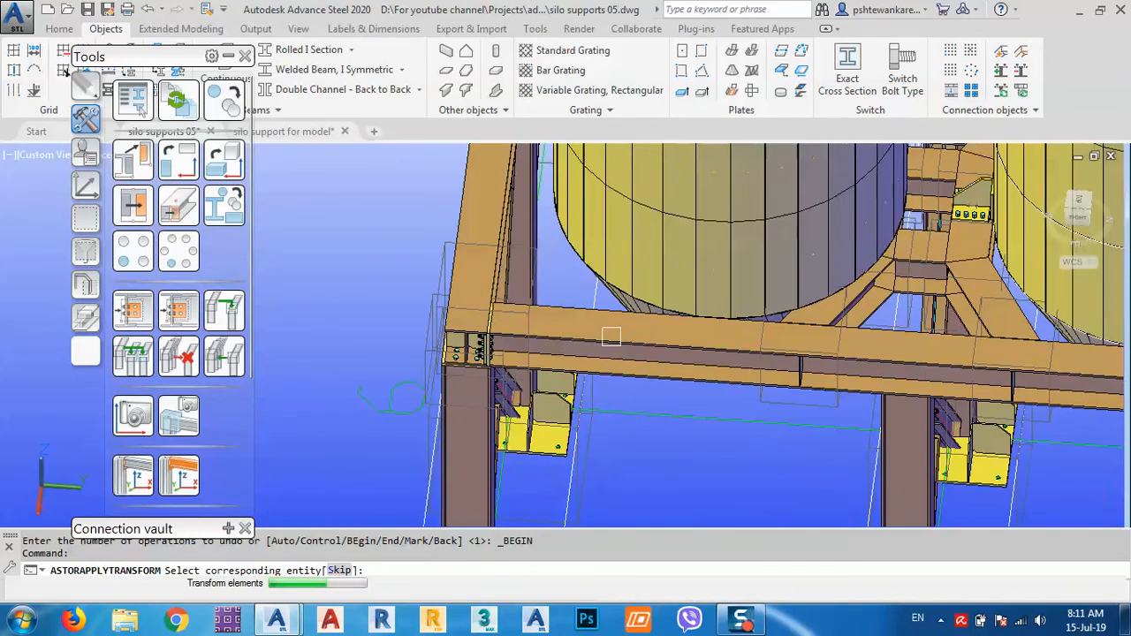
left_click(610, 337)
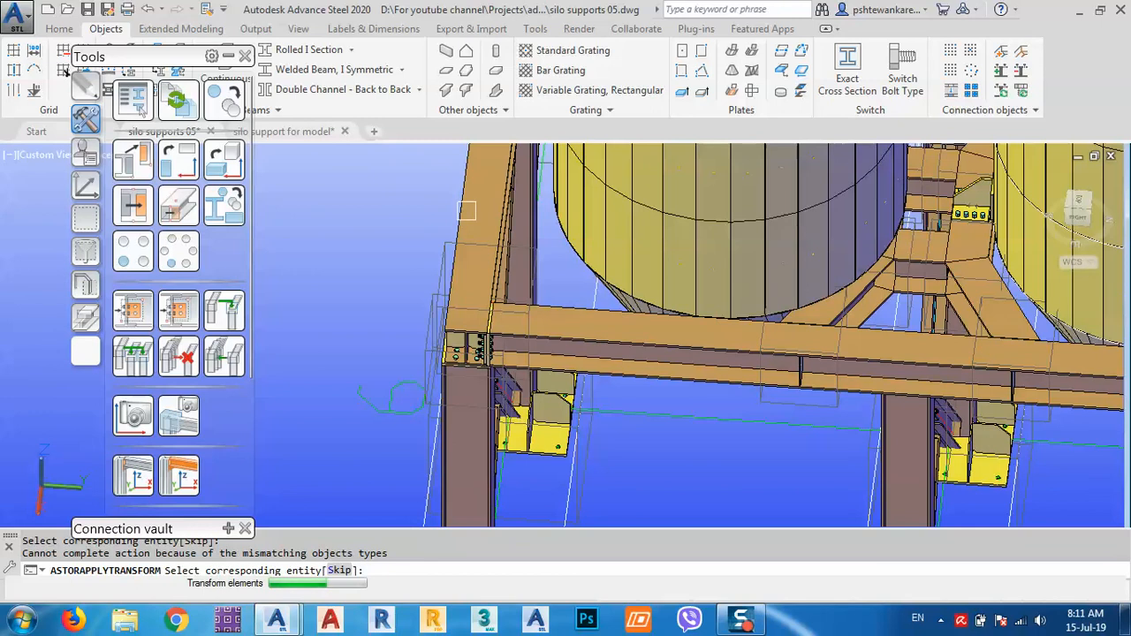
left_click(524, 298)
left_click(469, 207)
left_click(469, 207)
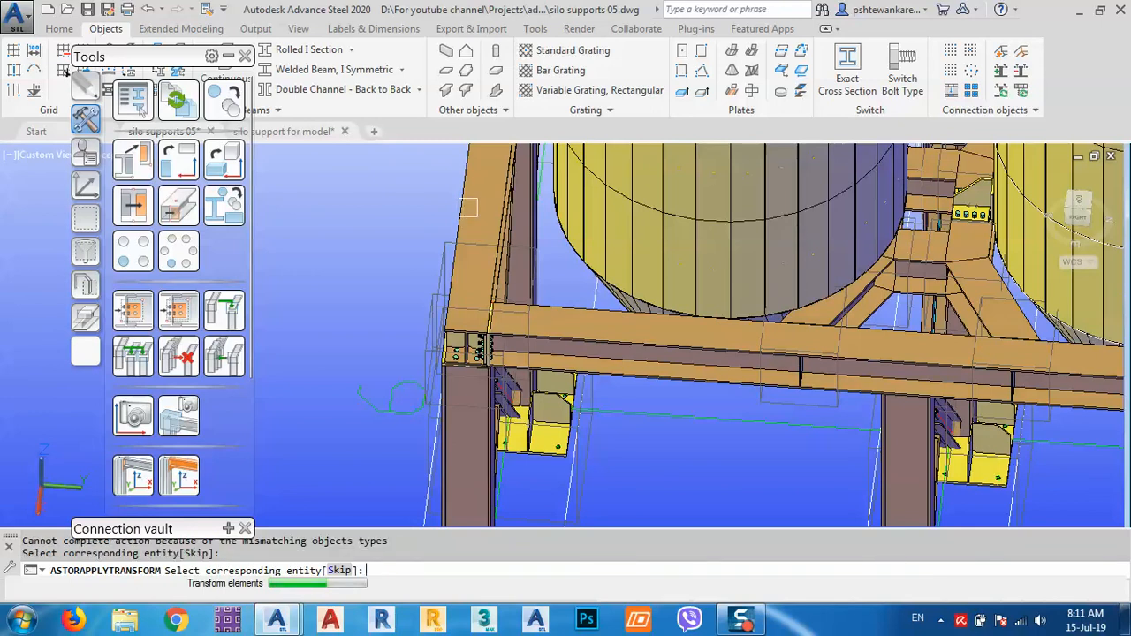
middle_click_drag(885, 285, 894, 437)
scroll(808, 364, "down", 4)
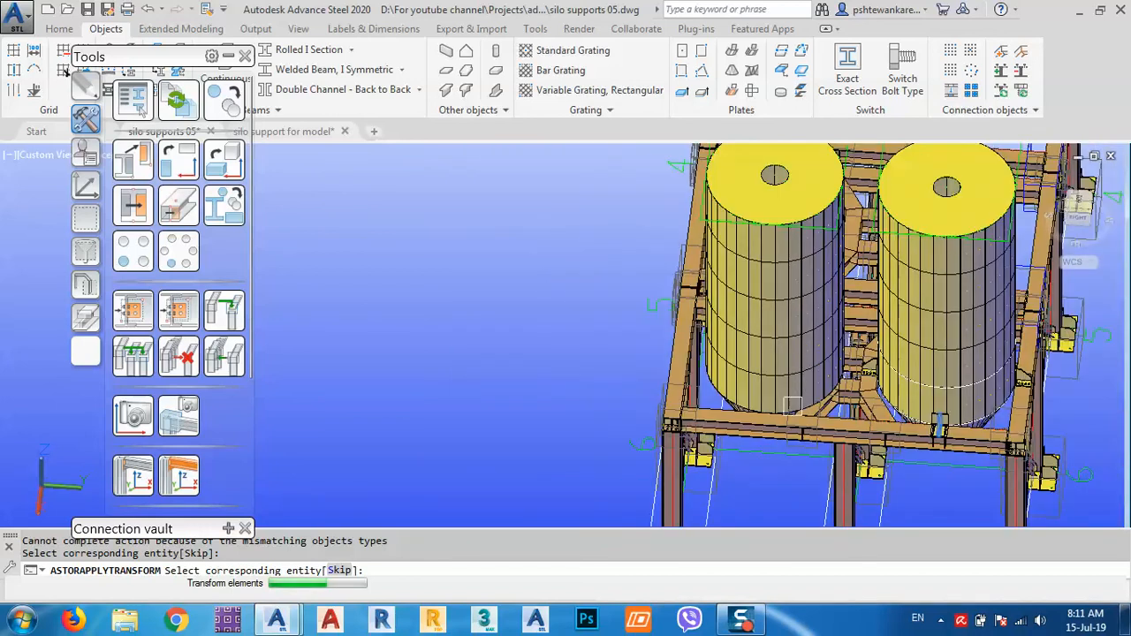
key("Escape")
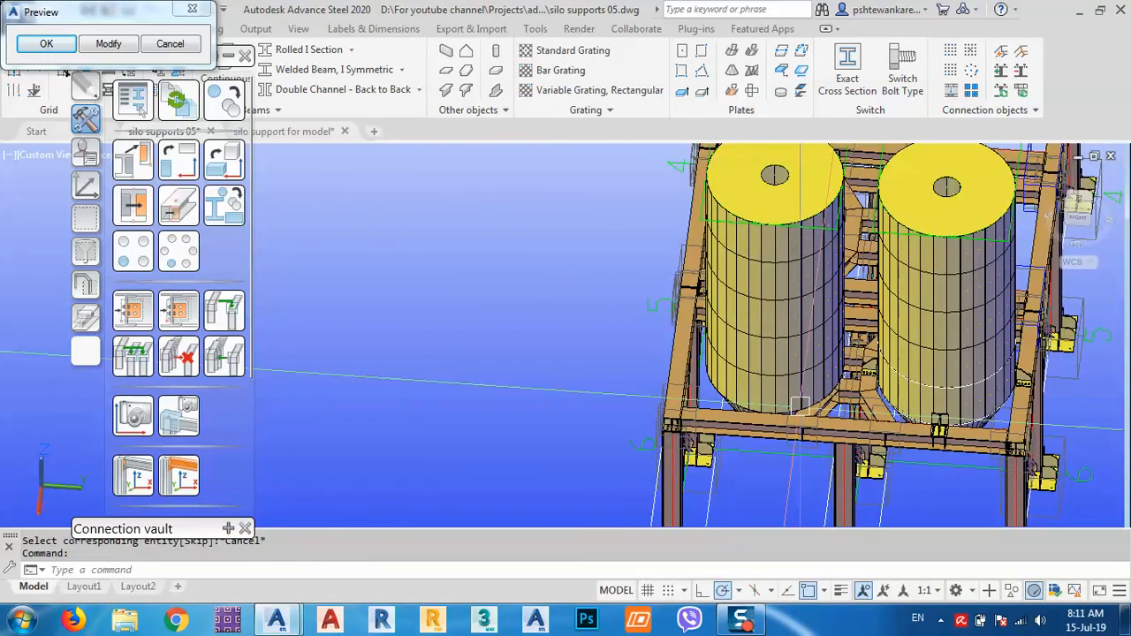
left_click(170, 44)
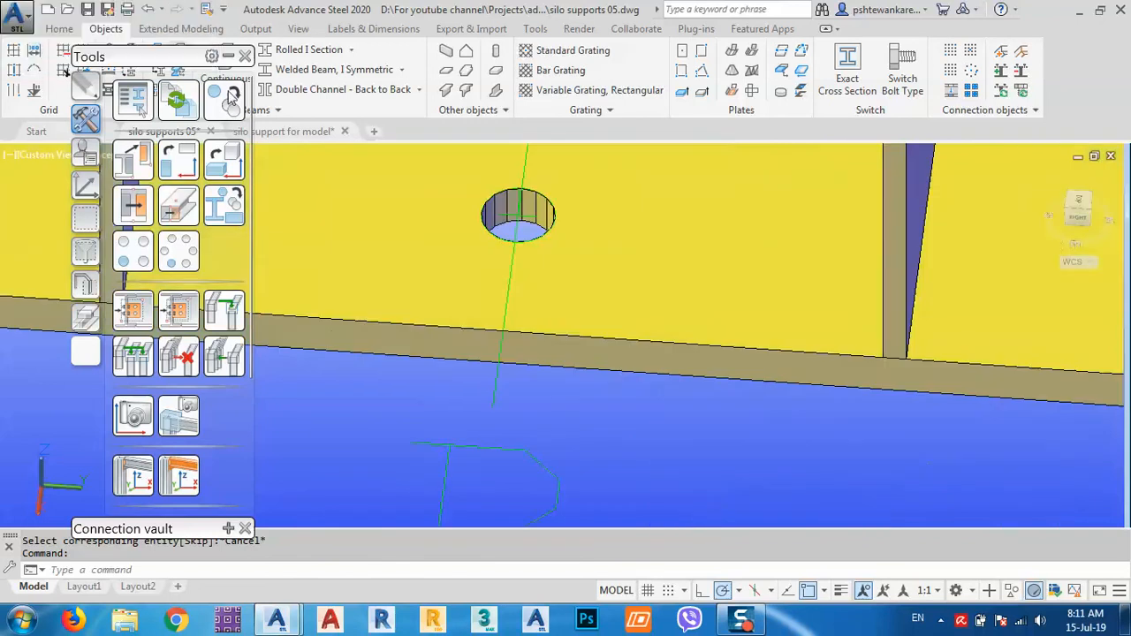
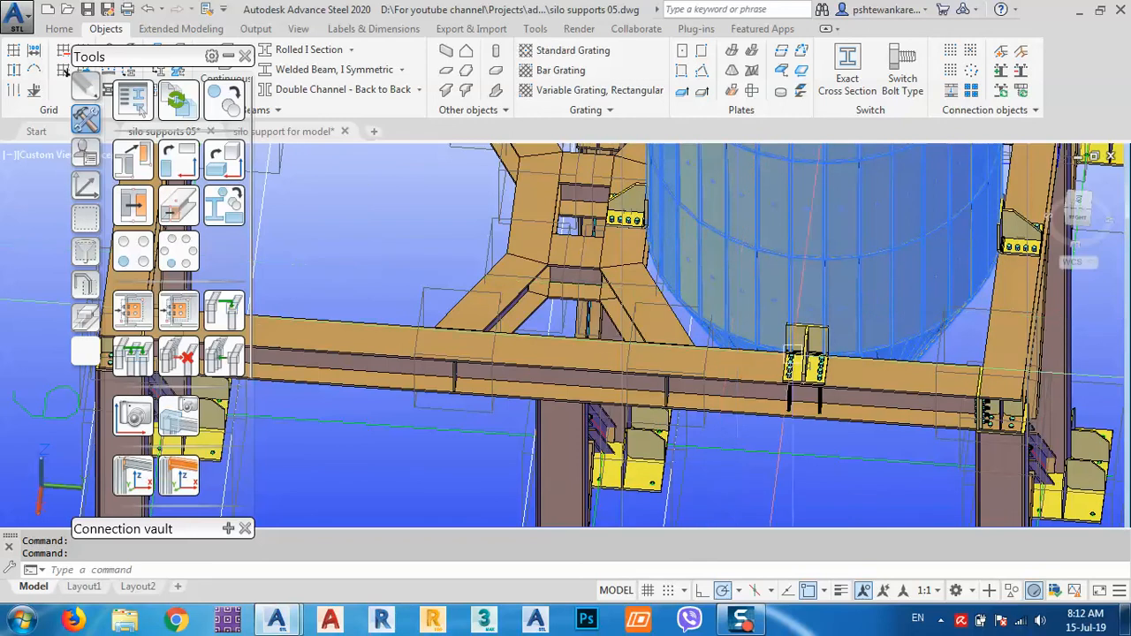
Set up a 2D mirror of the silo and its brackets, with the mirror line running lengthwise from the top of the end frame's middle column
scroll(789, 340, "up", 3)
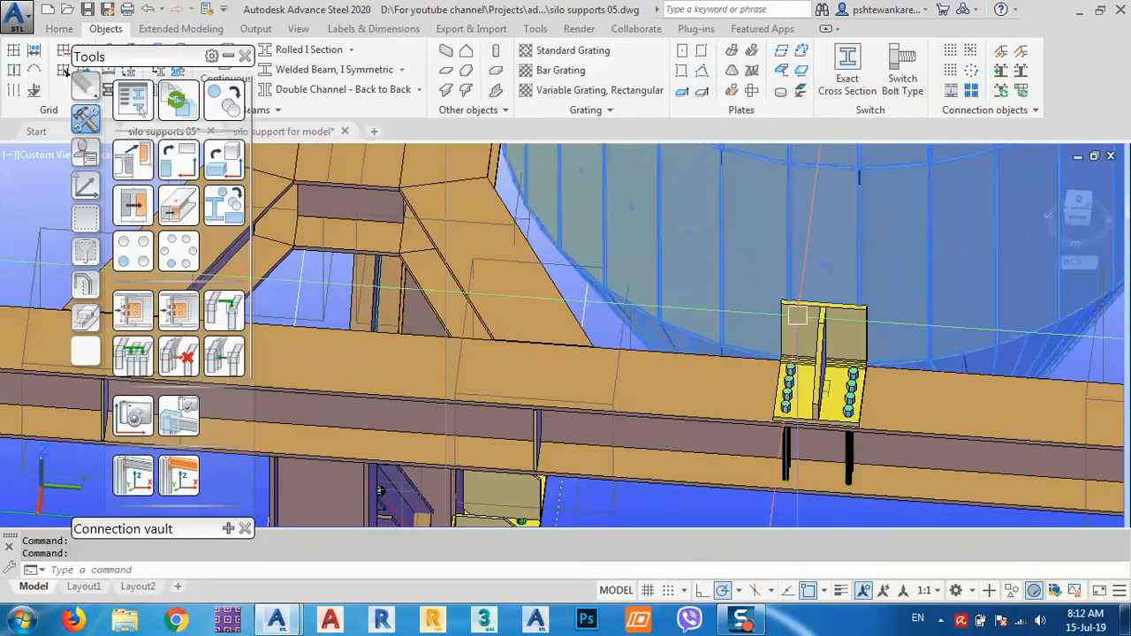
scroll(791, 327, "up", 2)
scroll(793, 308, "up", 1)
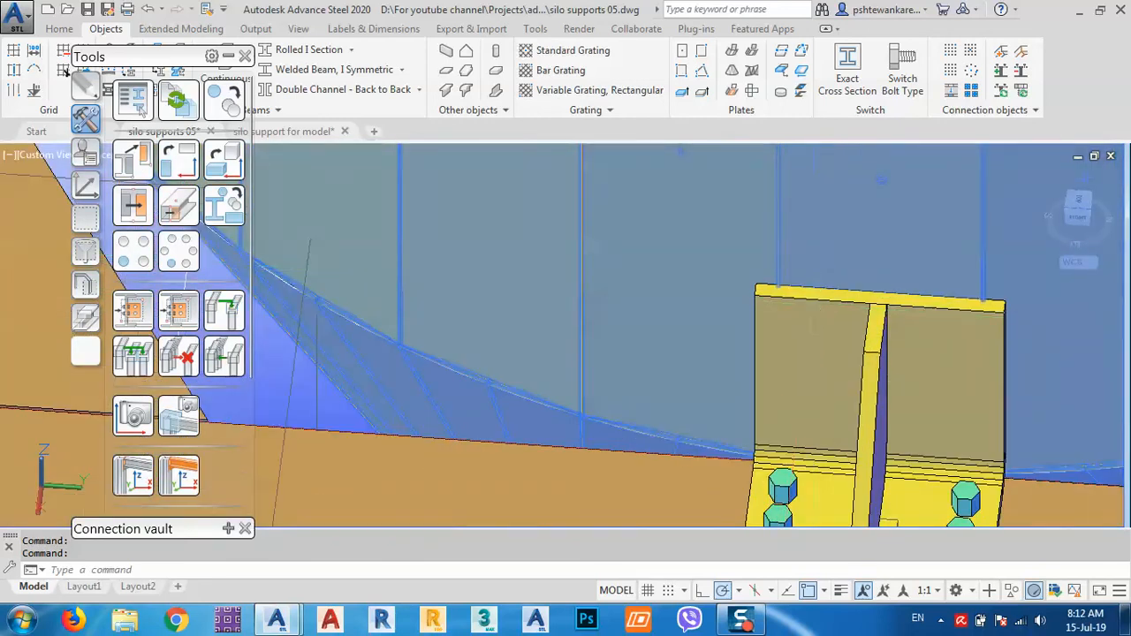
scroll(794, 309, "down", 8)
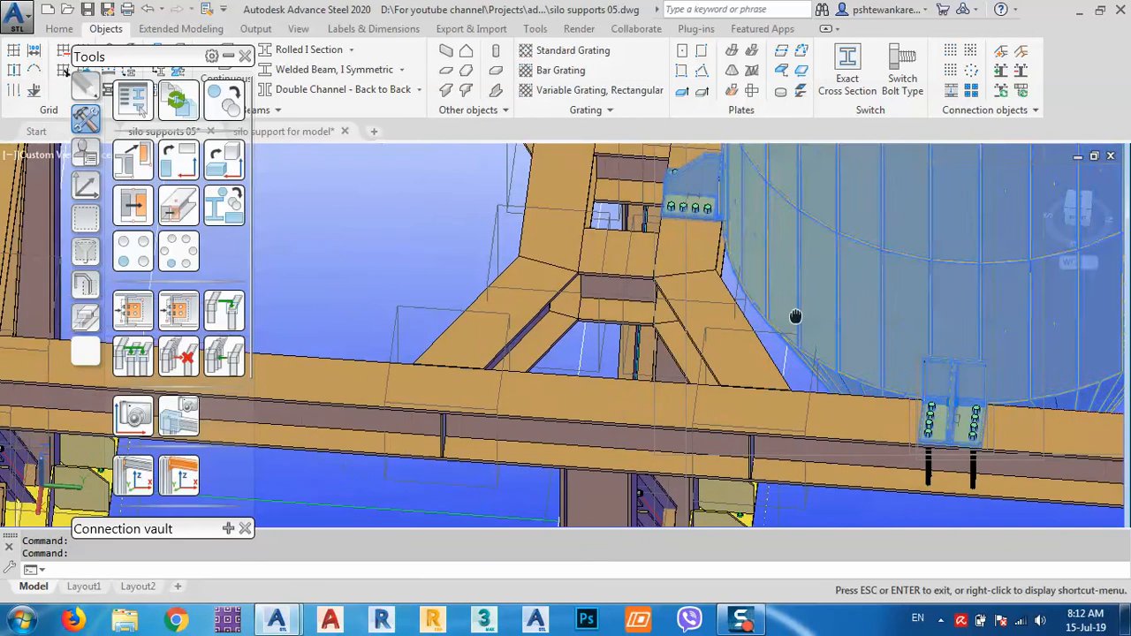
scroll(795, 316, "down", 6)
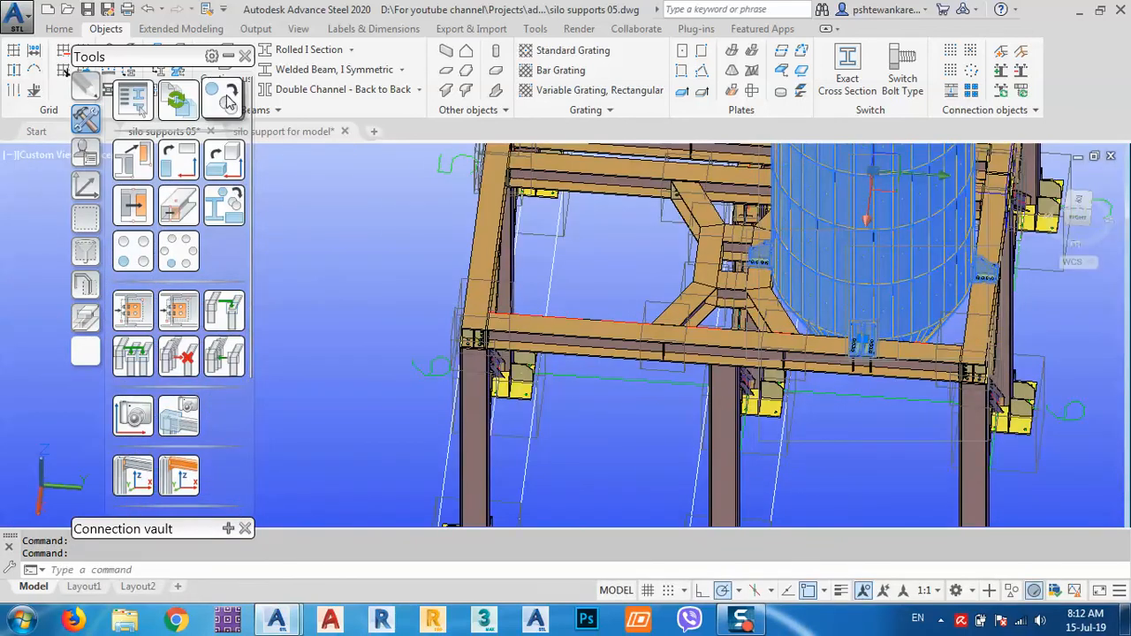
left_click(226, 99)
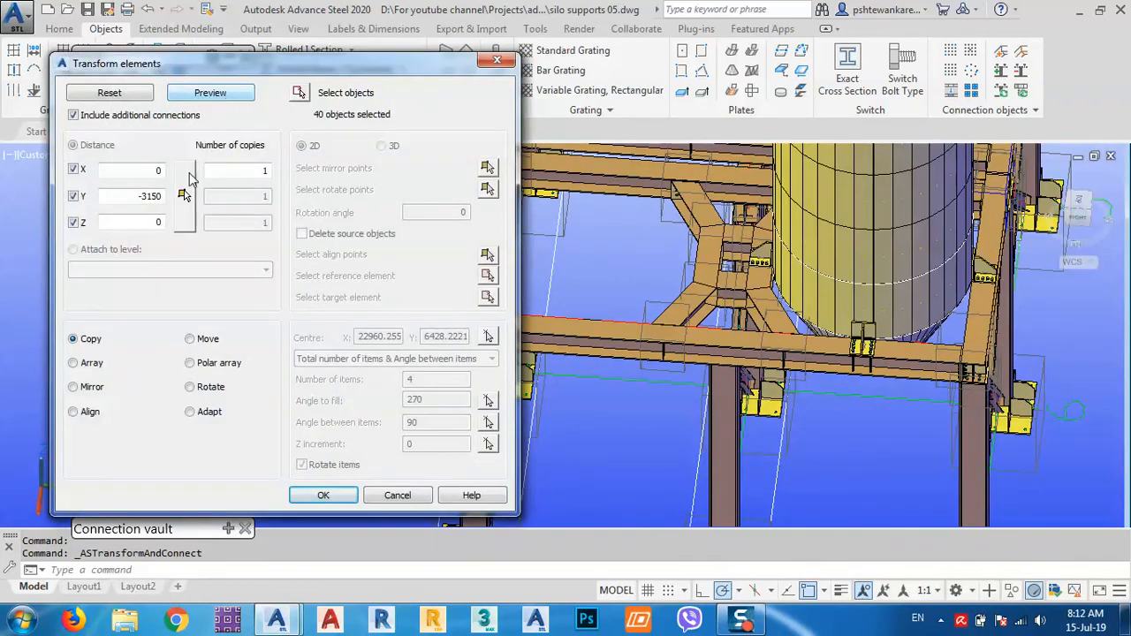
left_click(74, 386)
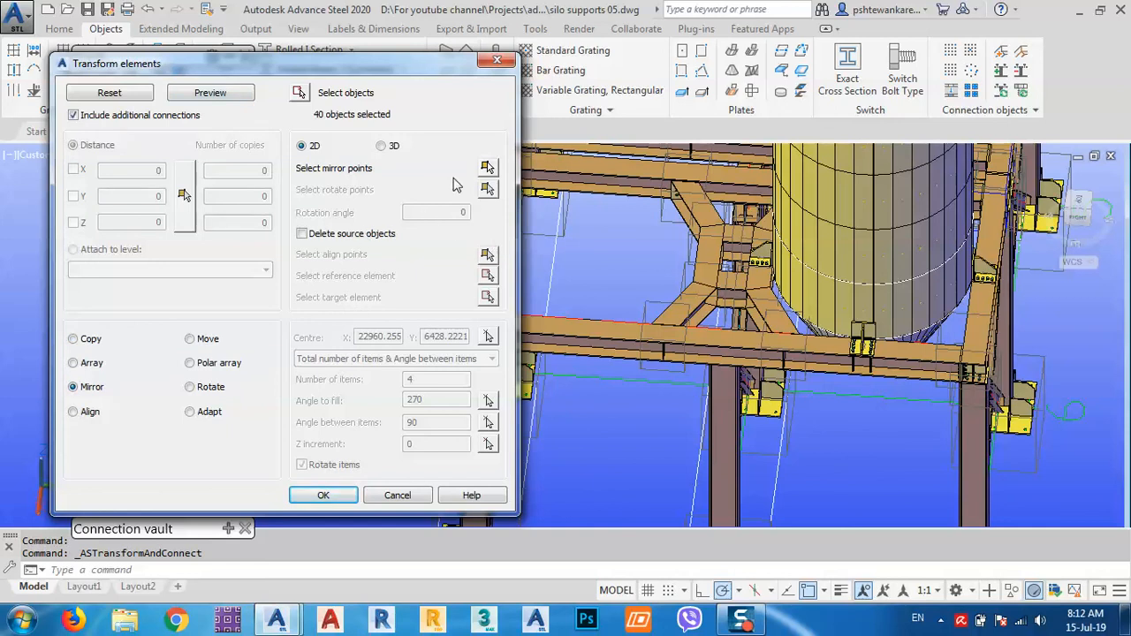
left_click(488, 167)
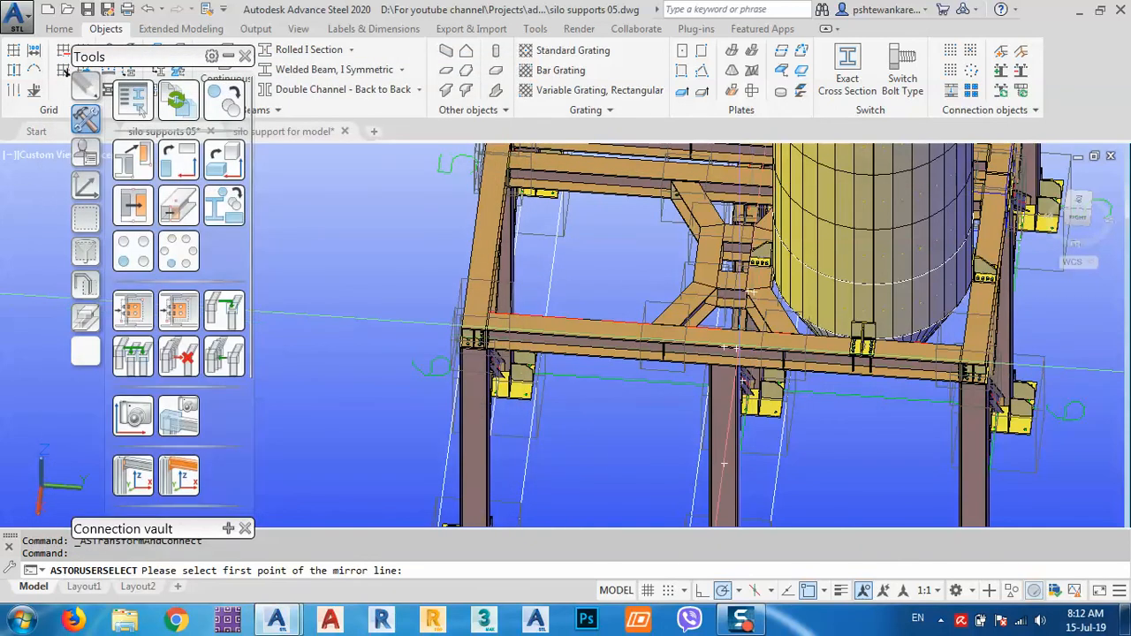
left_click(724, 347)
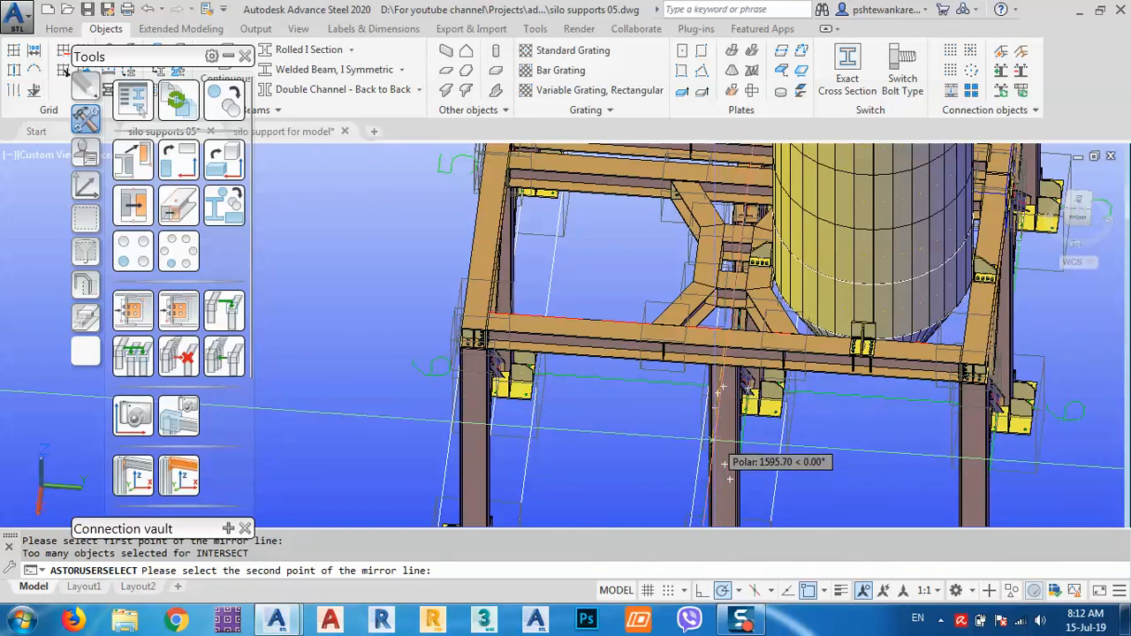
middle_click_drag(724, 462, 618, 459, "shift")
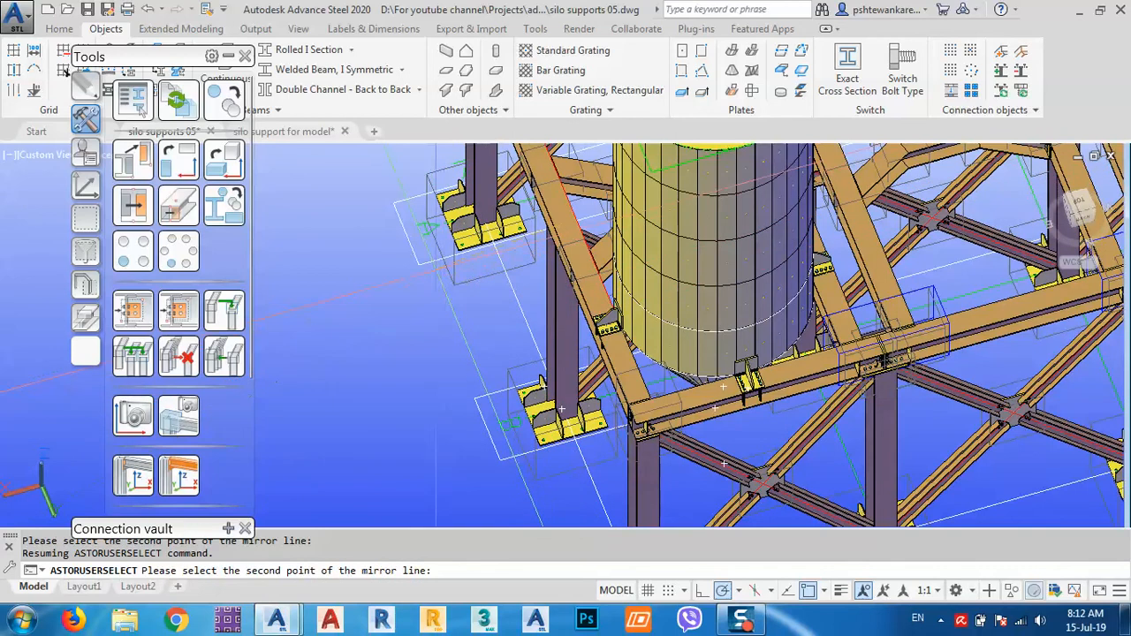
left_click(369, 278)
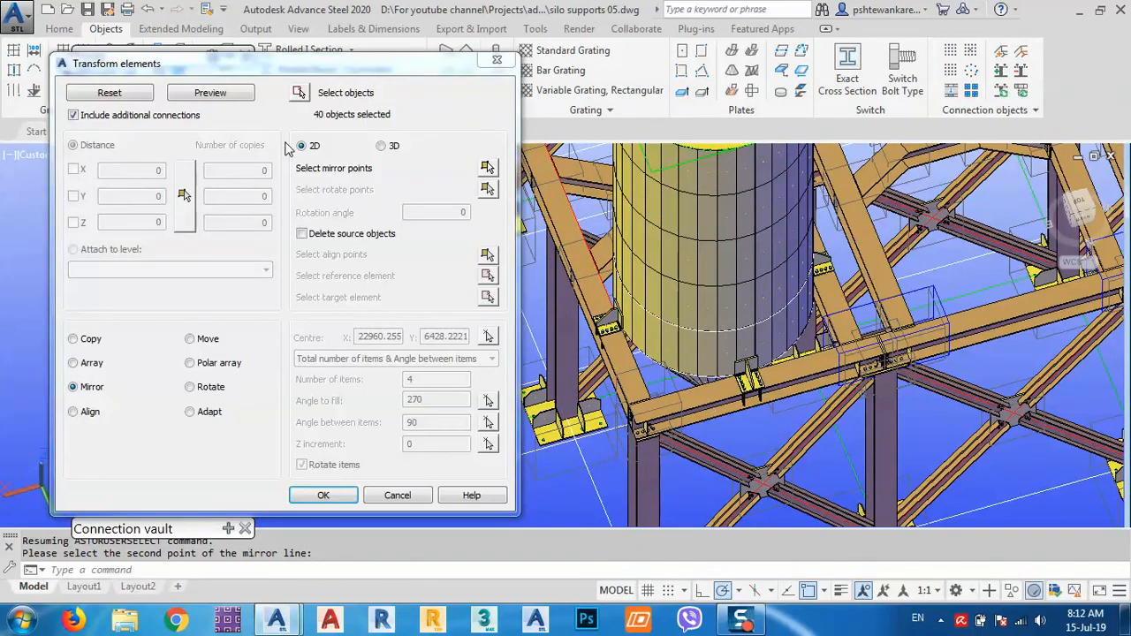
Preview the mirrored silo with its brackets in the adjacent bay and accept the transformation
left_click(234, 96)
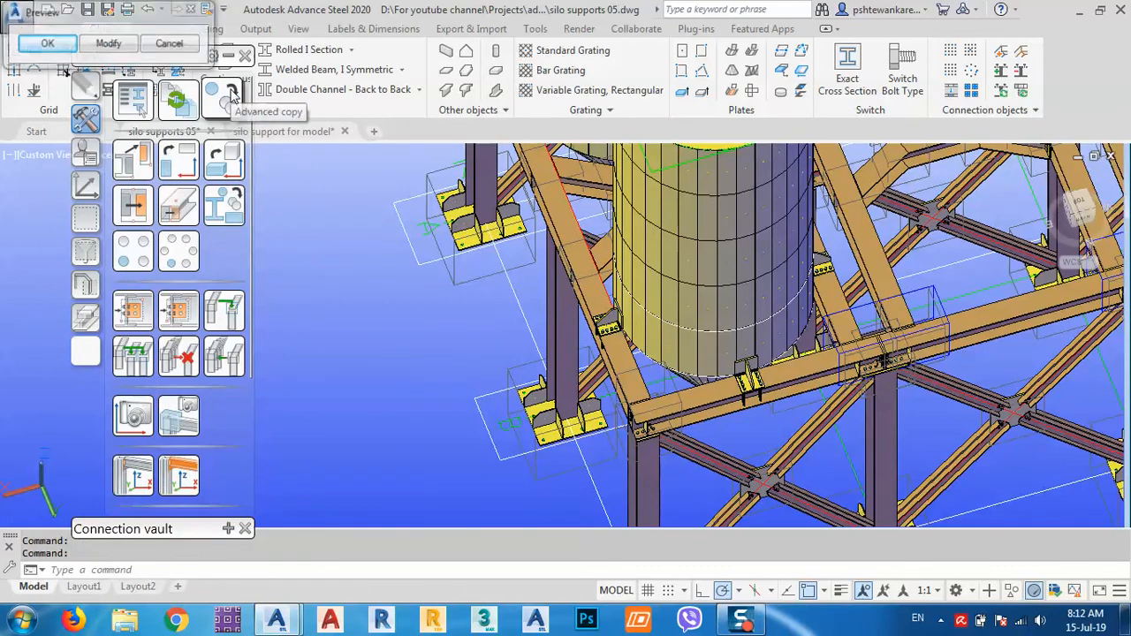
middle_click_drag(600, 288, 755, 511)
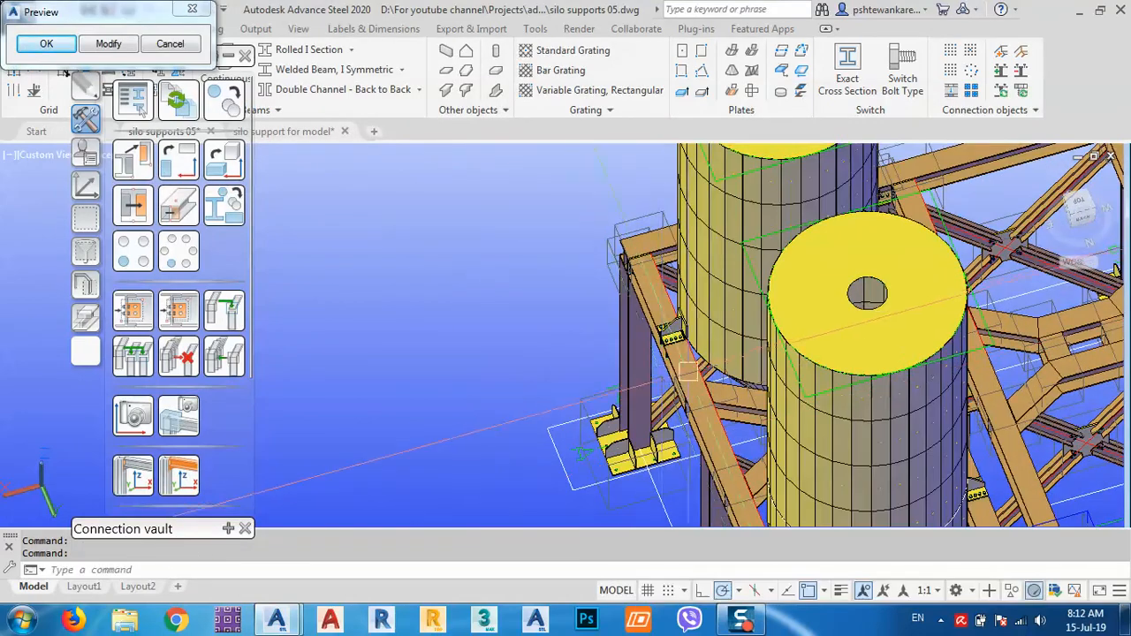
mouse_move(704, 393)
middle_mouse_down("shift")
mouse_move(944, 413)
mouse_move(997, 403)
mouse_move(909, 392)
middle_mouse_up("shift")
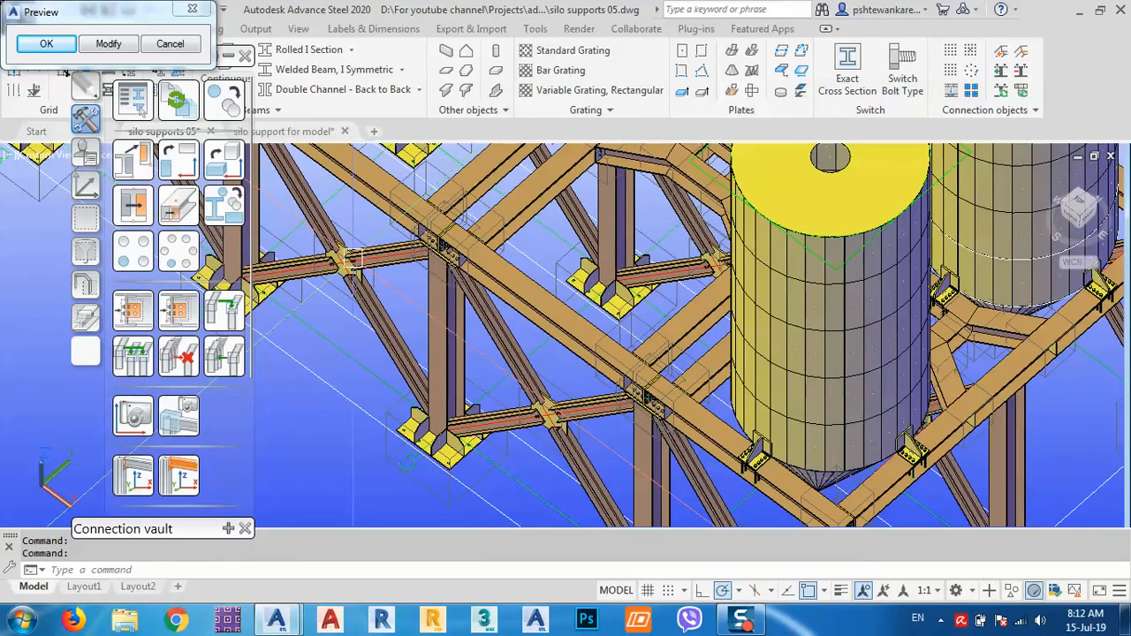
left_click(42, 46)
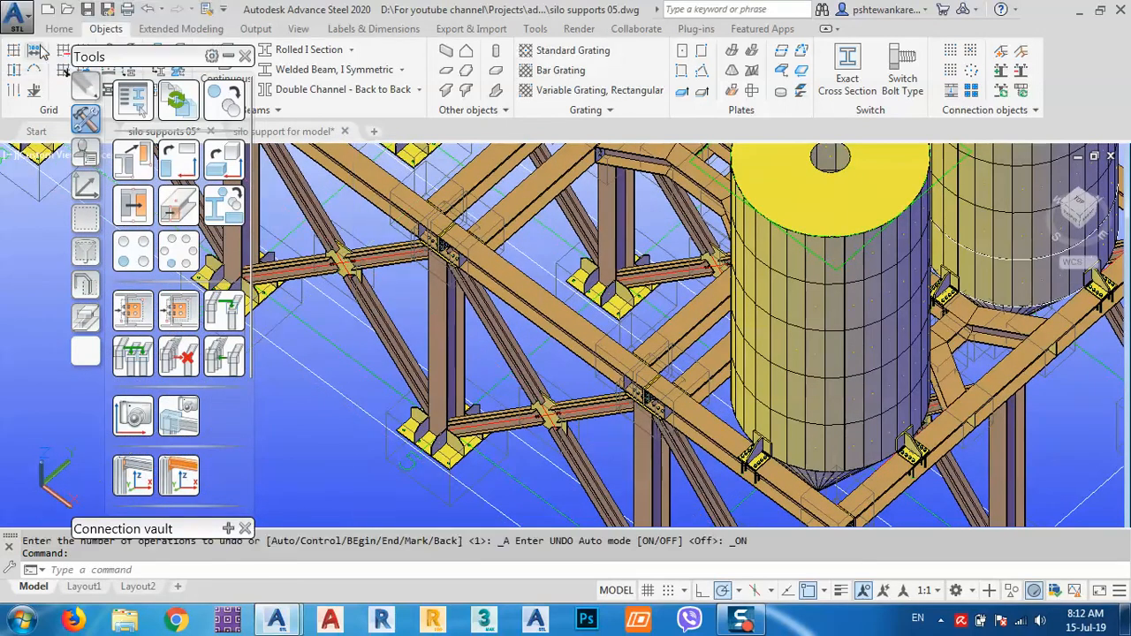
middle_click_drag(590, 397, 598, 370)
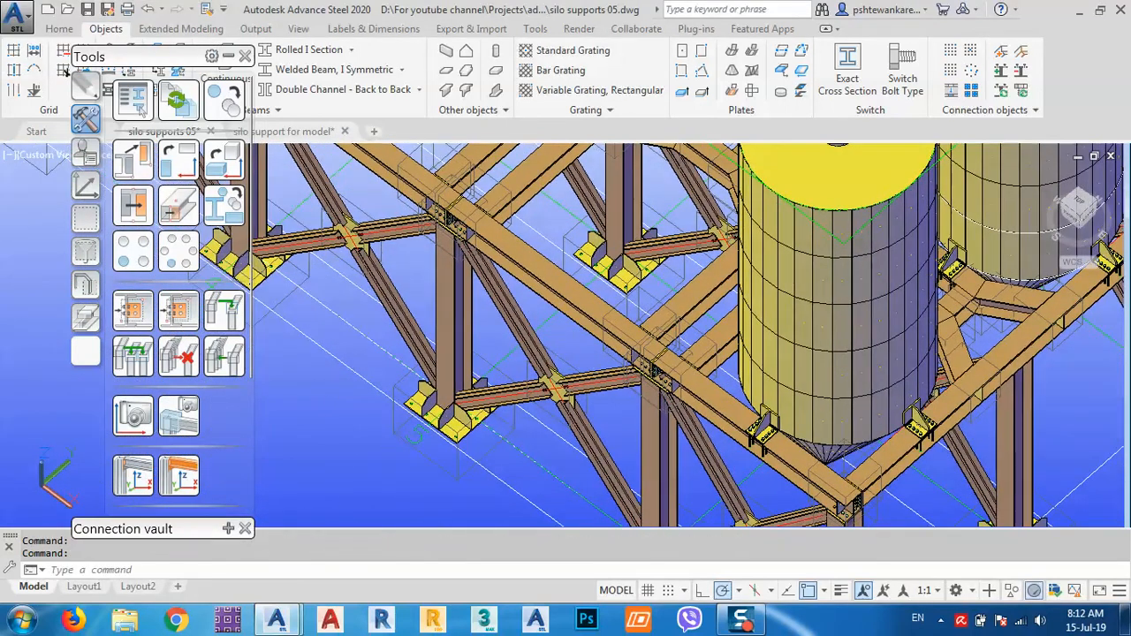
Turn off the Bolts layer in the layer properties
key("Return")
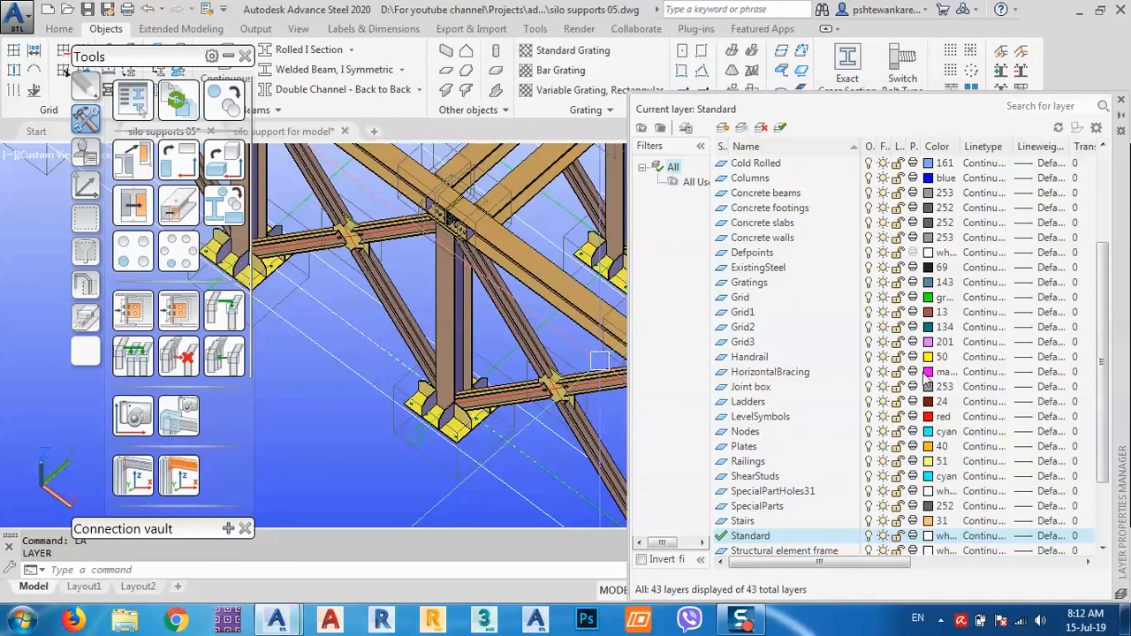
scroll(1105, 371, "up", 4)
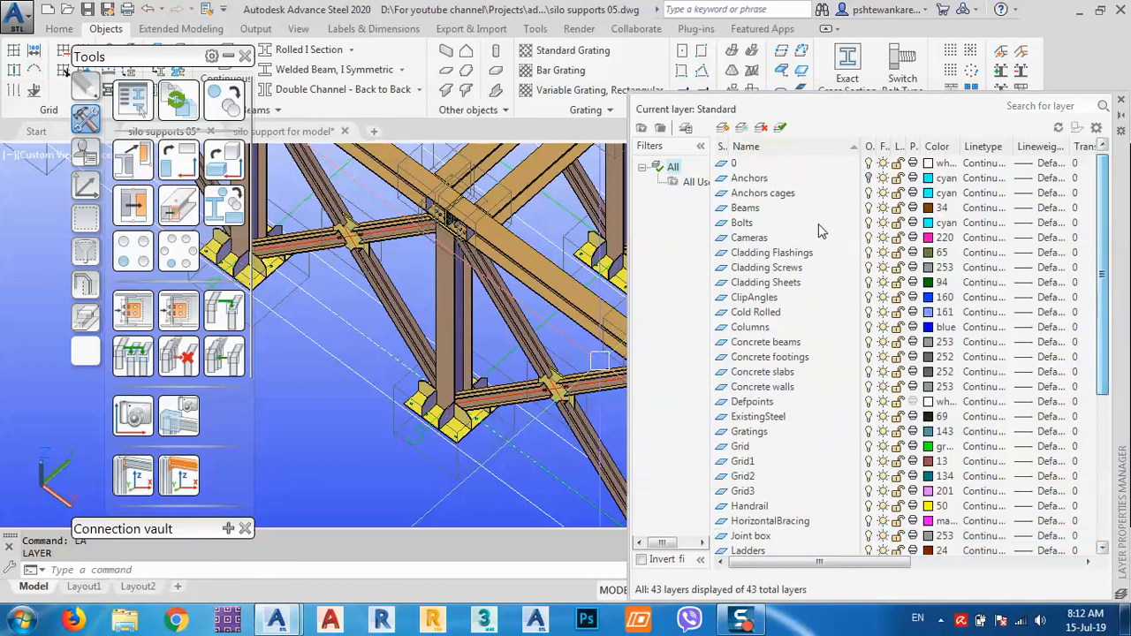
left_click(868, 225)
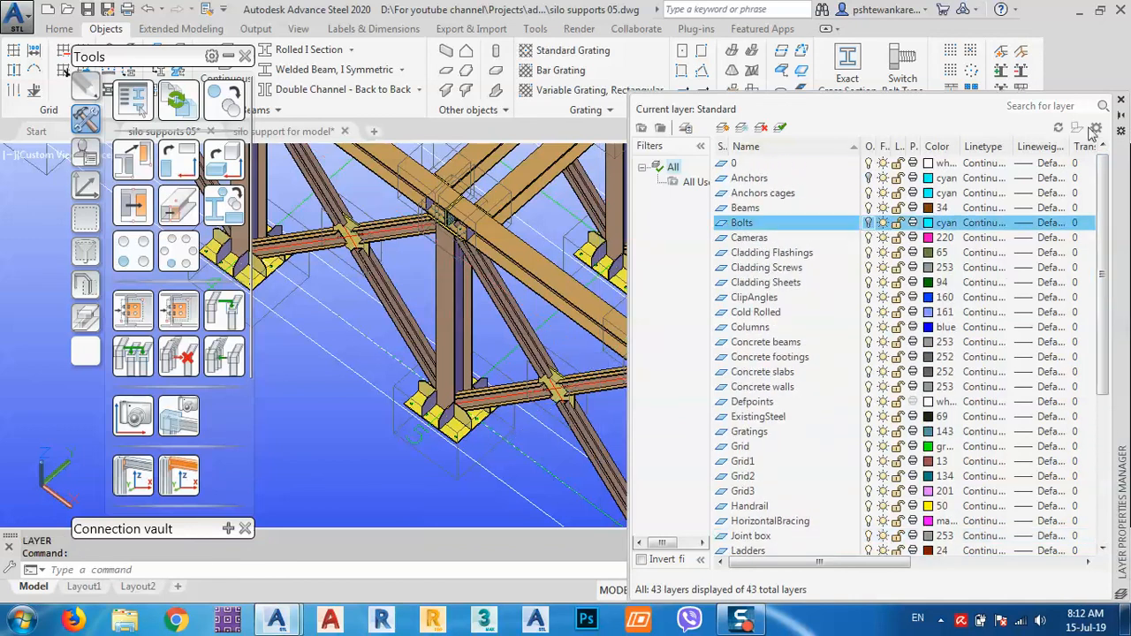
left_click(1120, 101)
scroll(659, 402, "down", 7)
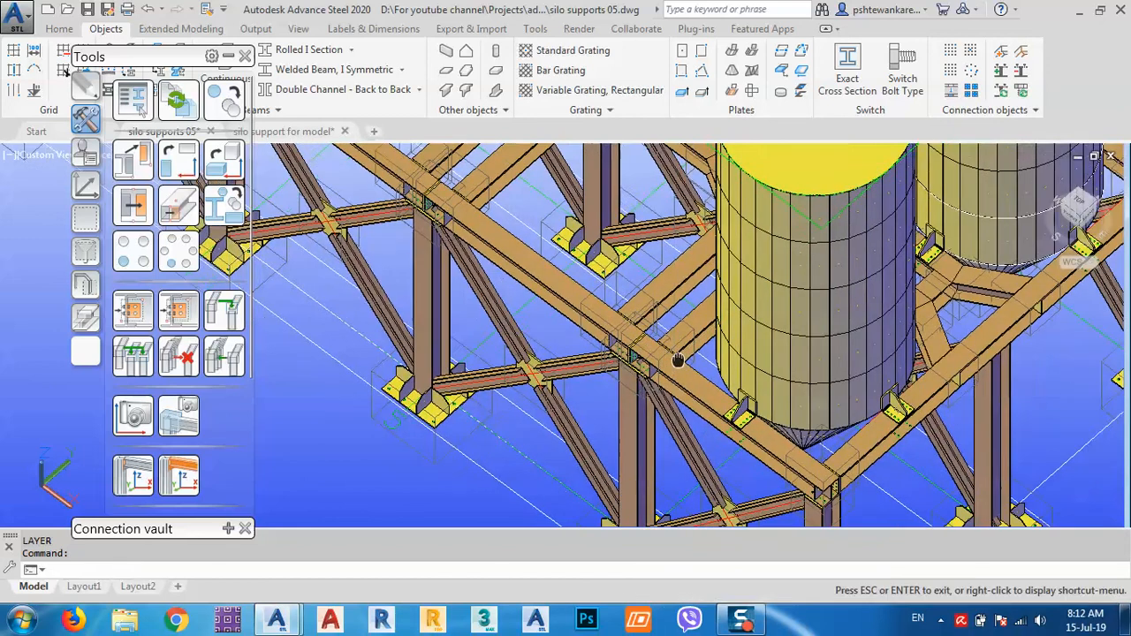
middle_click_drag(656, 459, 583, 523, "shift")
middle_click_drag(589, 475, 575, 368, "shift")
left_click(586, 338)
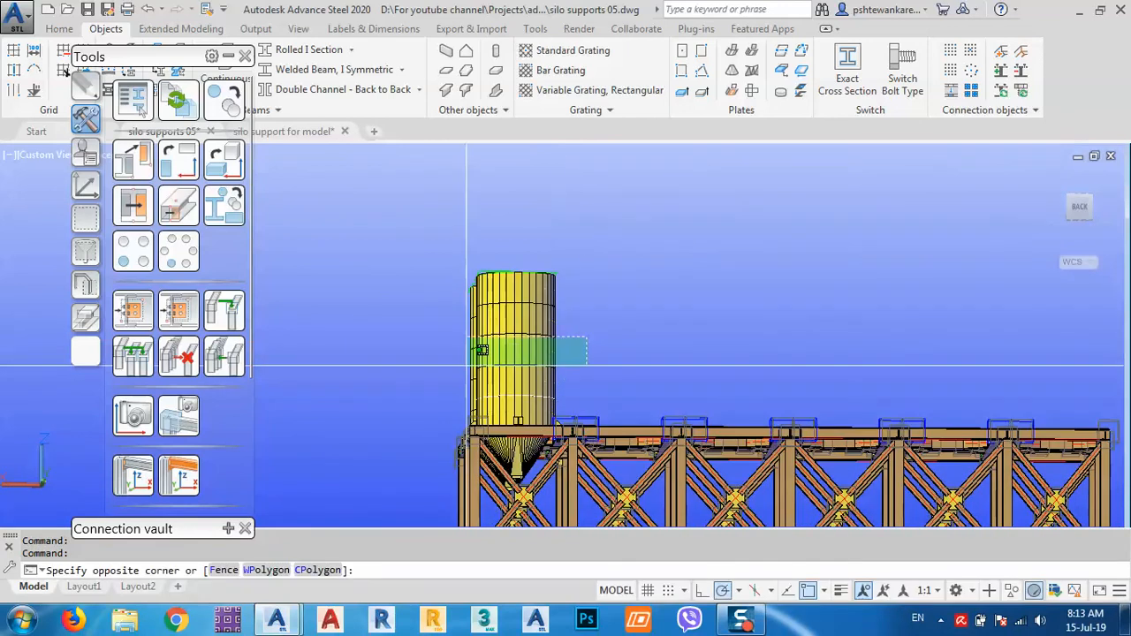
middle_click_drag(639, 389, 633, 315, "shift")
middle_click_drag(710, 480, 729, 436)
middle_click_drag(485, 249, 556, 297)
key("Escape")
Examine the mirrored silo's support bracket and base where they meet the end beam, including the bolt holes
scroll(490, 323, "up", 3)
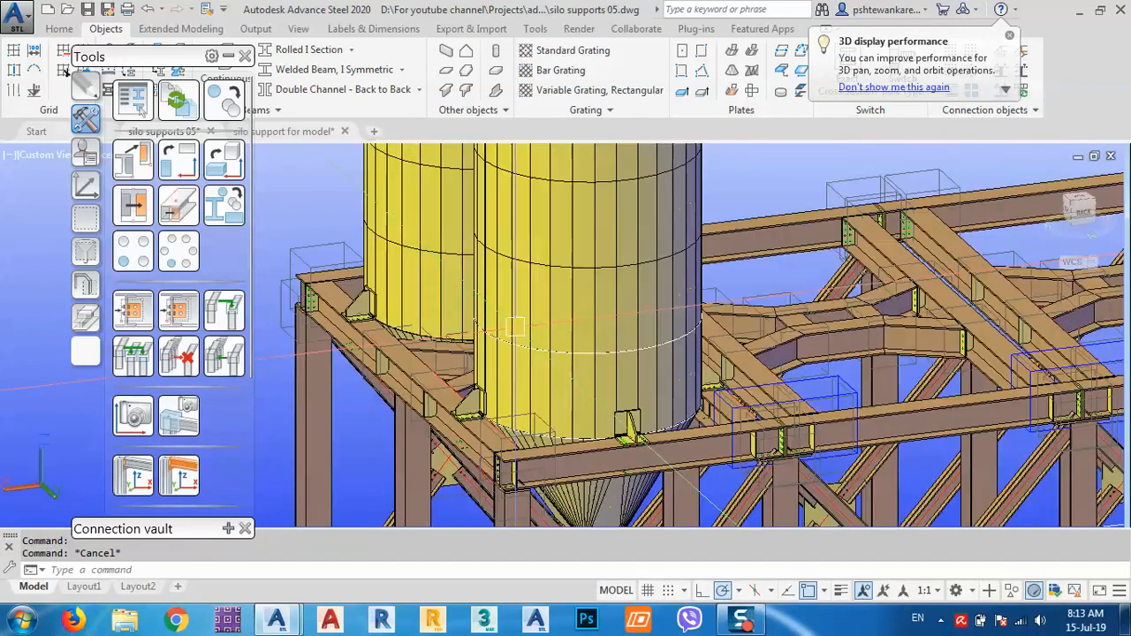
scroll(490, 323, "up", 3)
scroll(583, 391, "up", 3)
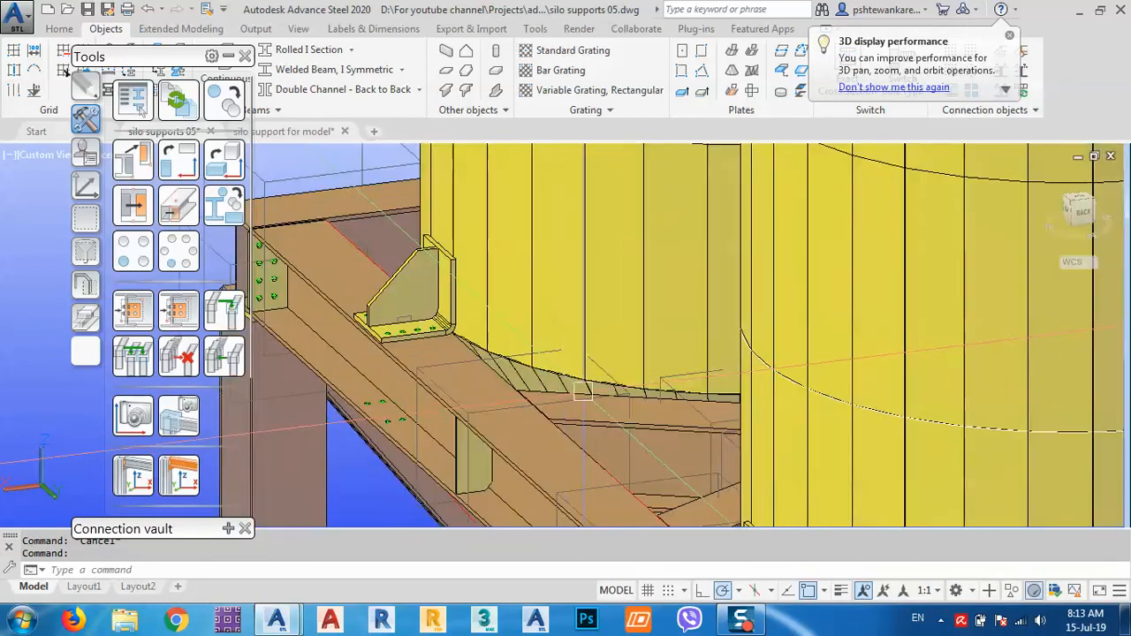
scroll(542, 378, "up", 3)
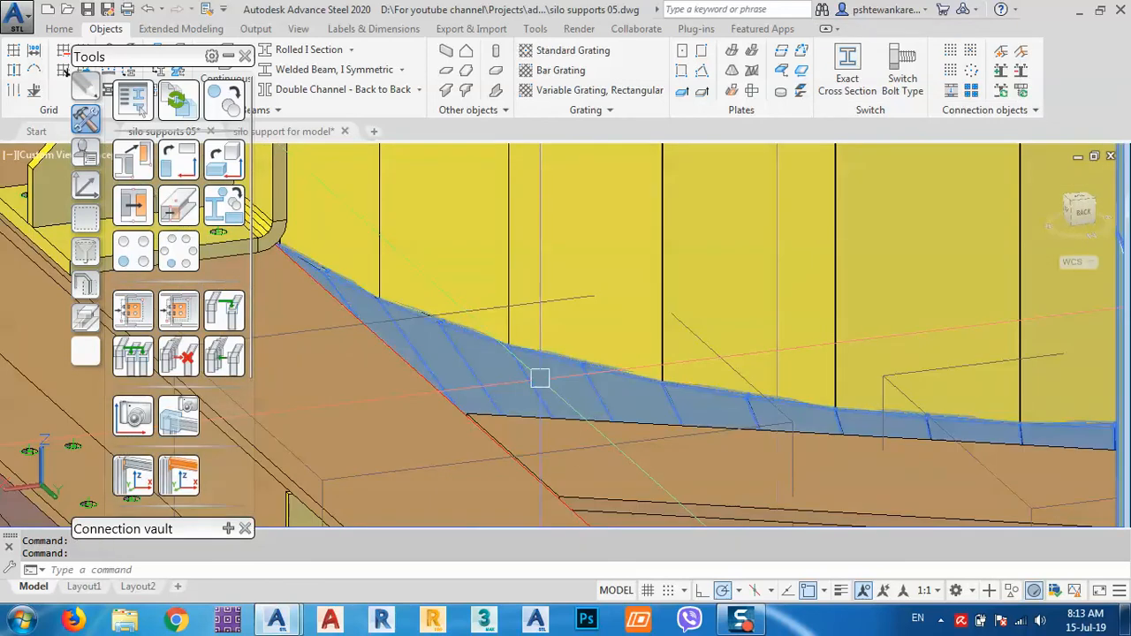
scroll(606, 296, "down", 2)
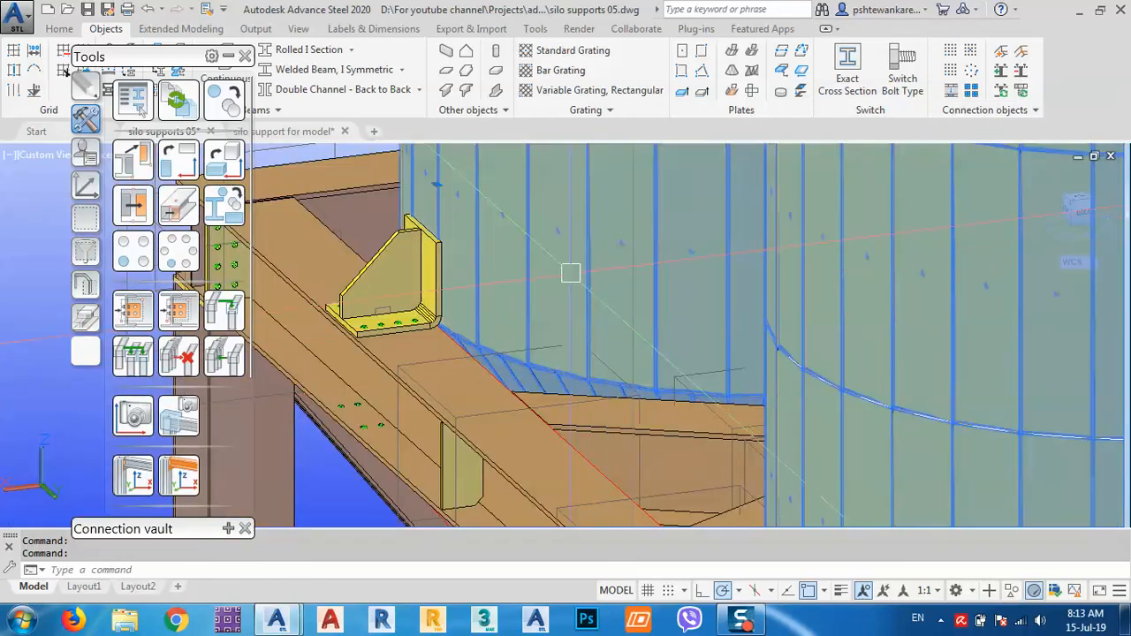
middle_click_drag(586, 249, 628, 459)
scroll(625, 450, "down", 2)
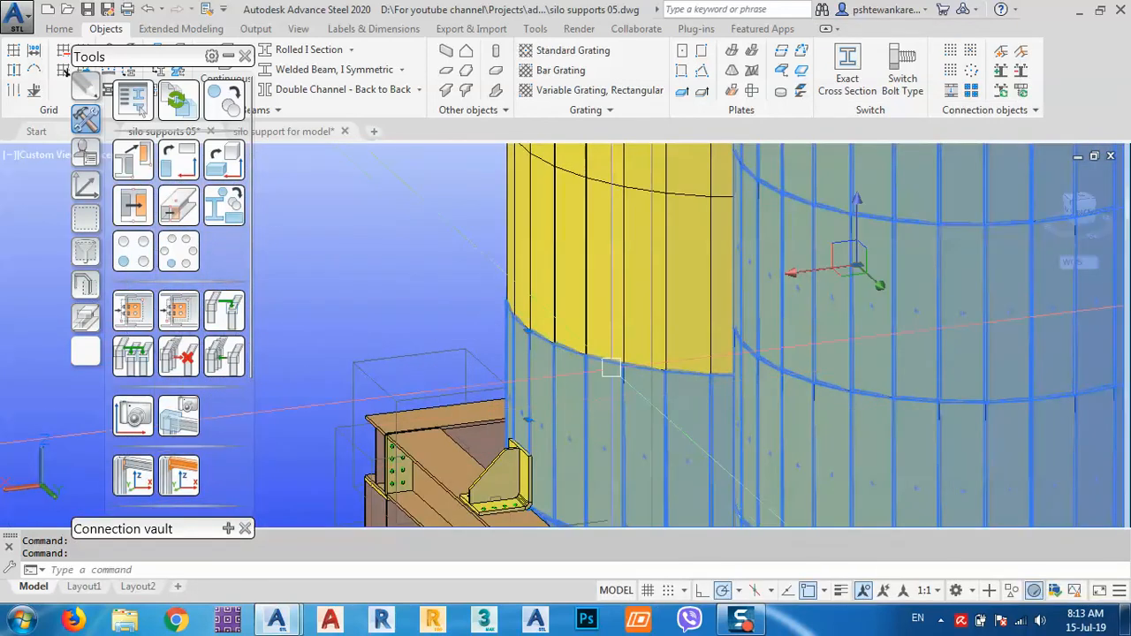
key("Escape")
scroll(606, 343, "down", 8)
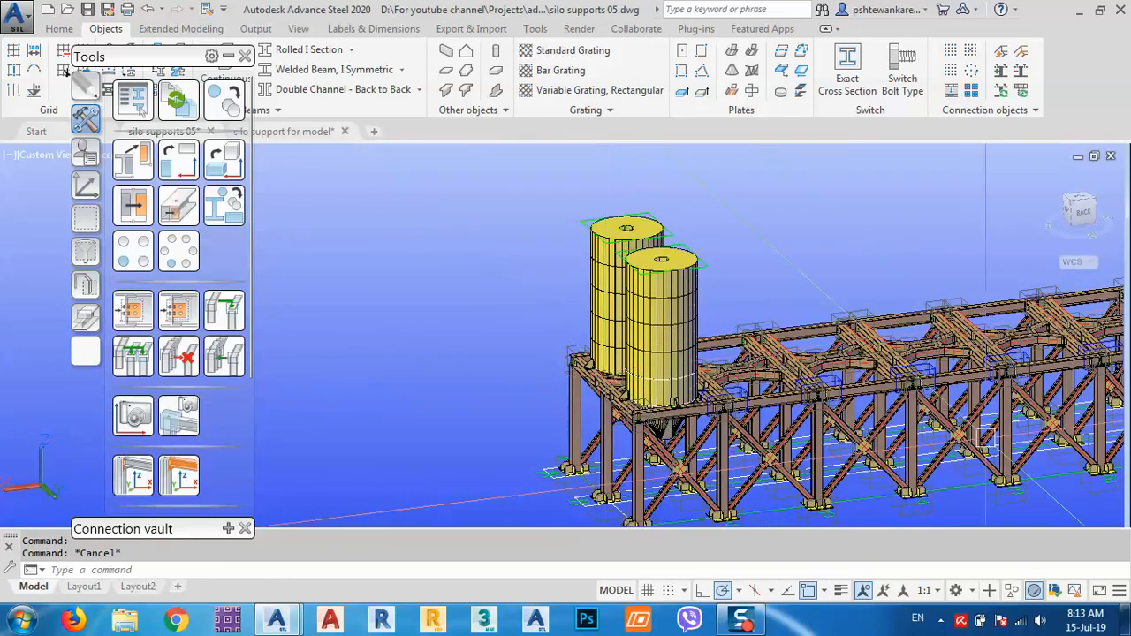
Examine the brackets and bolt holes of both silos along the outer and inner support beams
middle_click_drag(960, 426, 719, 365)
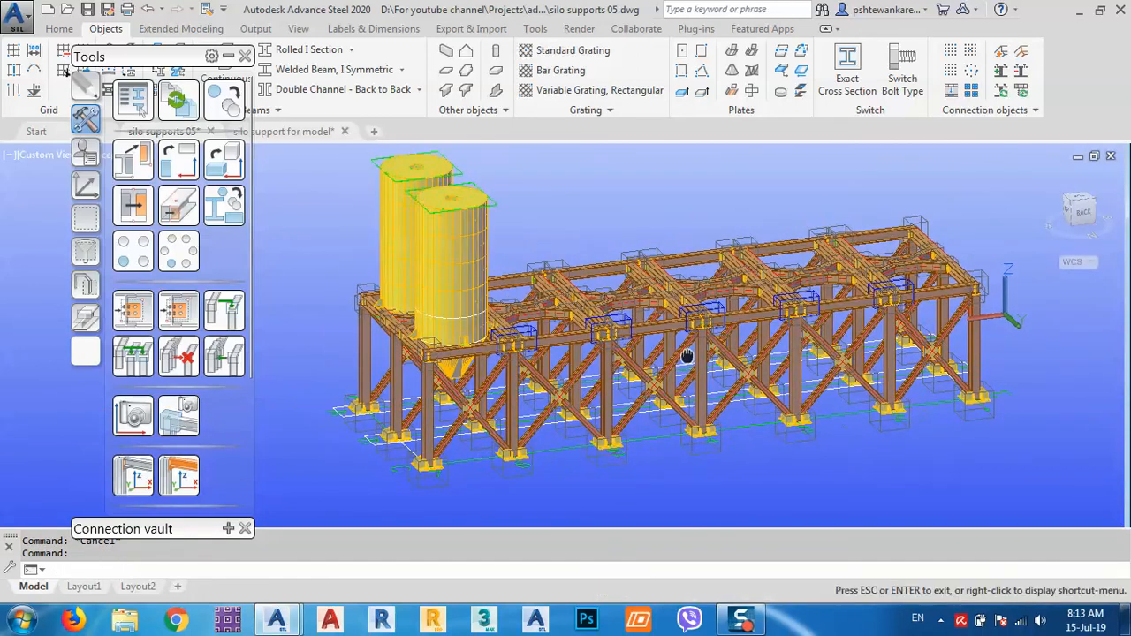
middle_click_drag(839, 397, 615, 445, "shift")
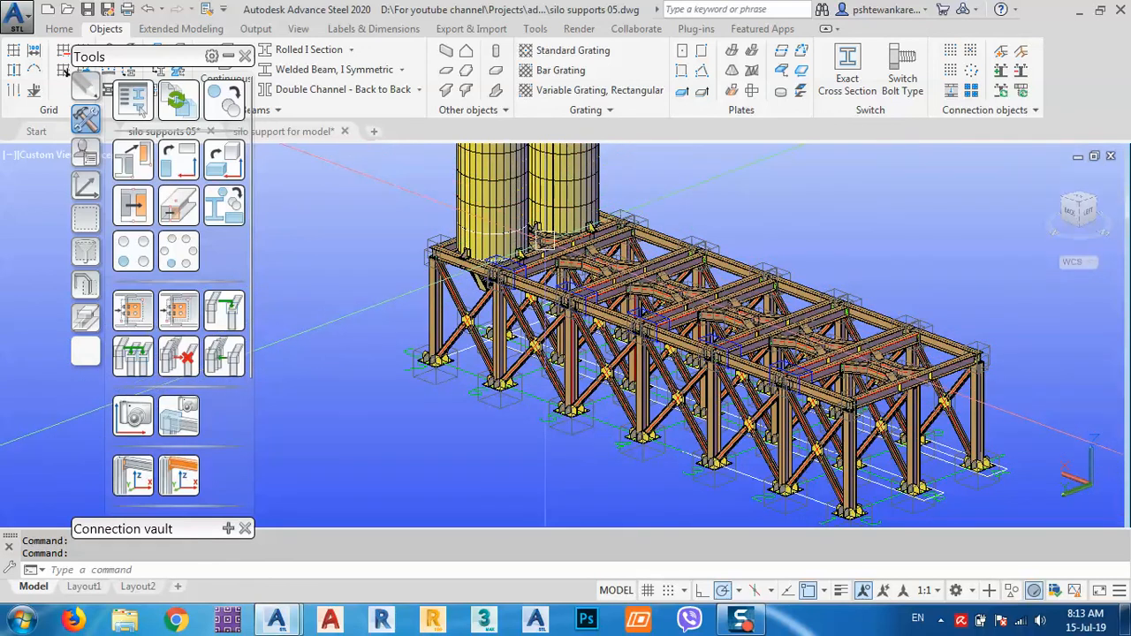
middle_click_drag(536, 239, 580, 355, "shift")
scroll(532, 350, "up", 5)
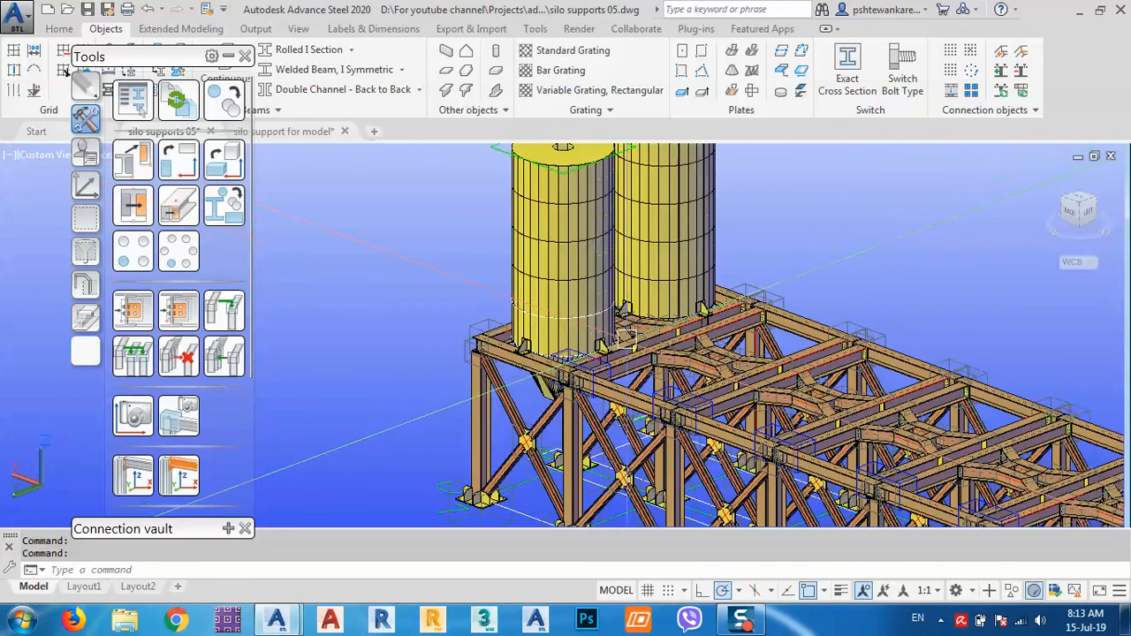
scroll(769, 308, "up", 3)
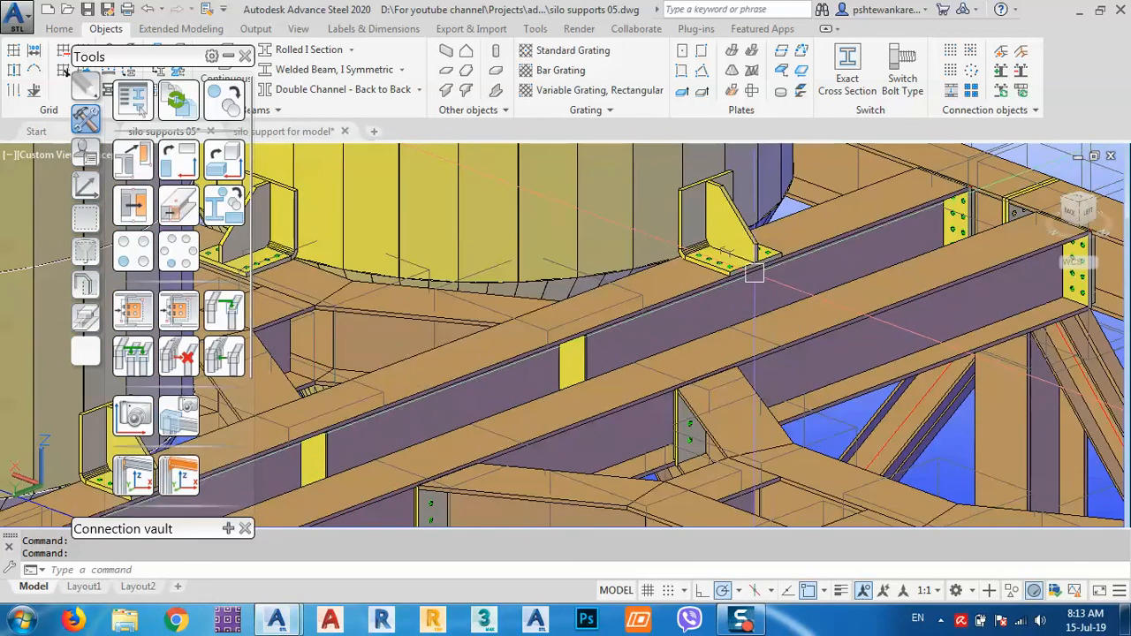
scroll(655, 274, "down", 2)
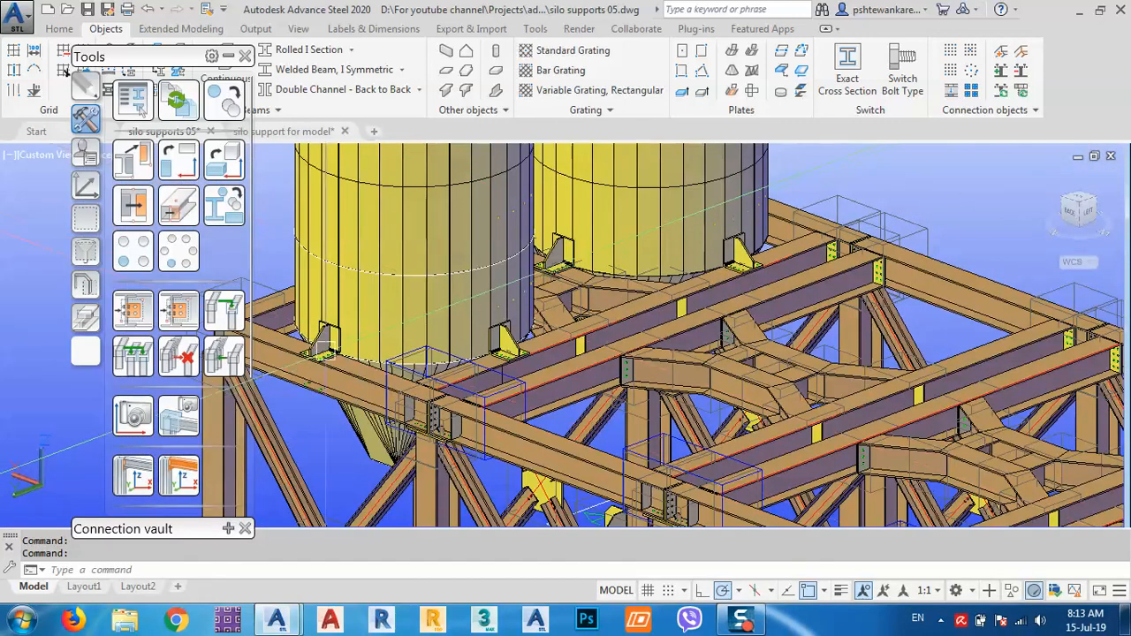
scroll(300, 358, "up", 5)
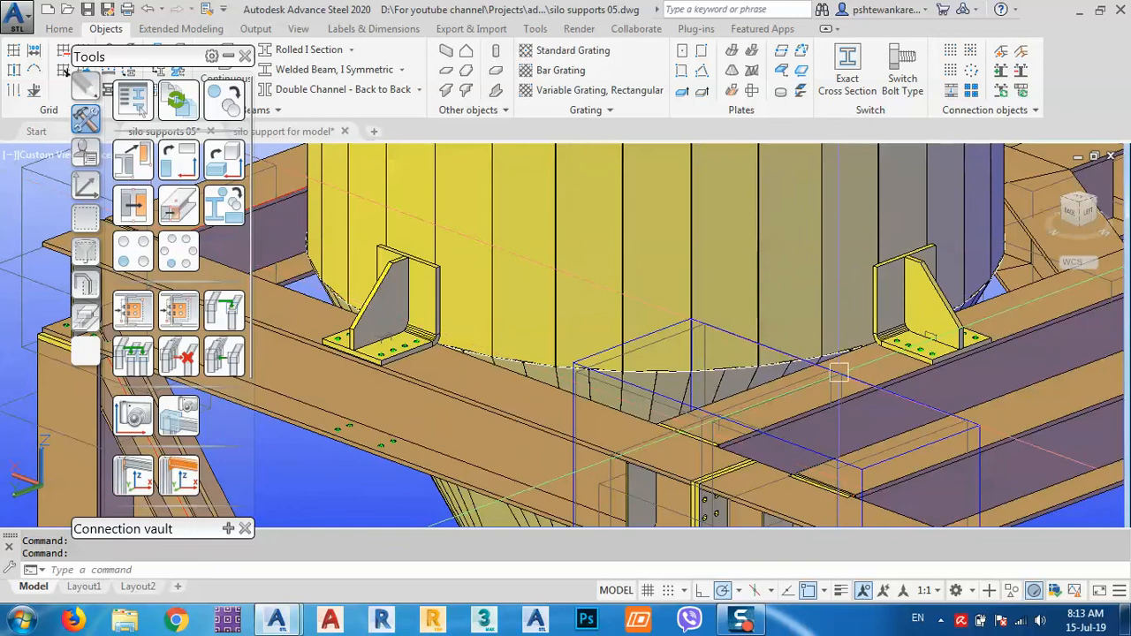
middle_click_drag(833, 367, 330, 433)
scroll(768, 329, "down", 4)
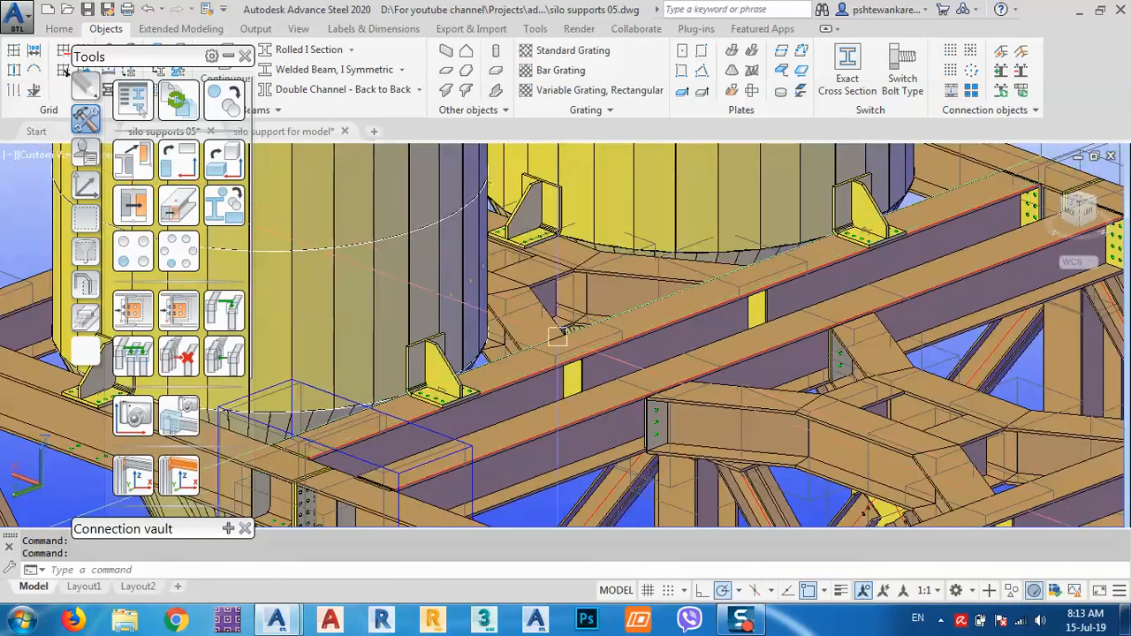
scroll(778, 329, "down", 6)
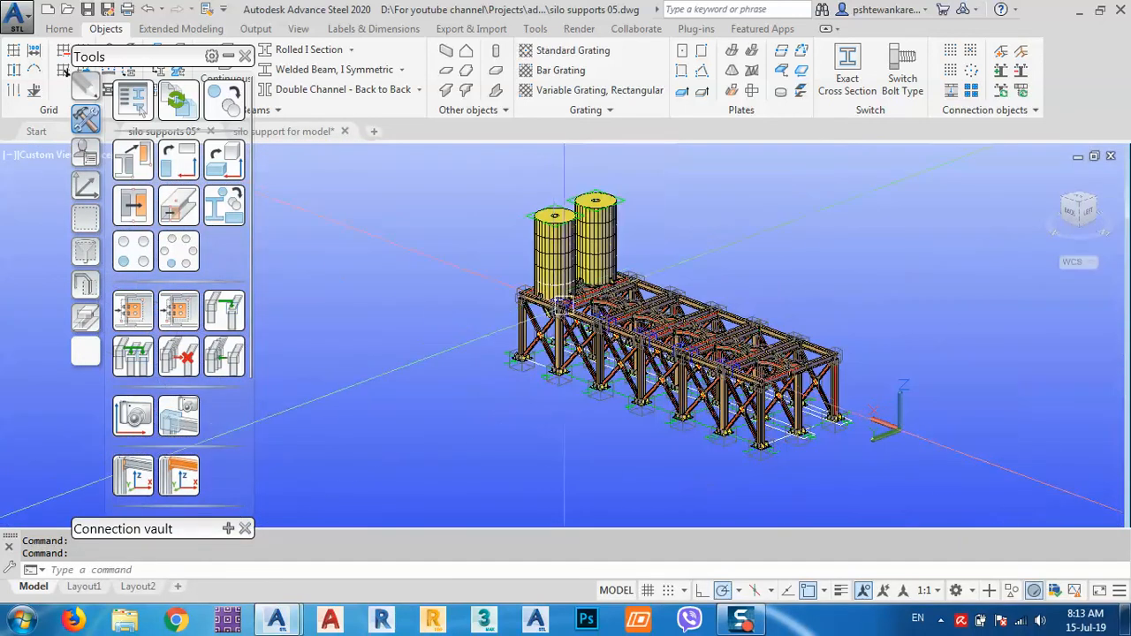
Examine the beam connections and bracing in the empty bays at the far end of the steel frame
middle_click_drag(638, 351, 775, 438, "shift")
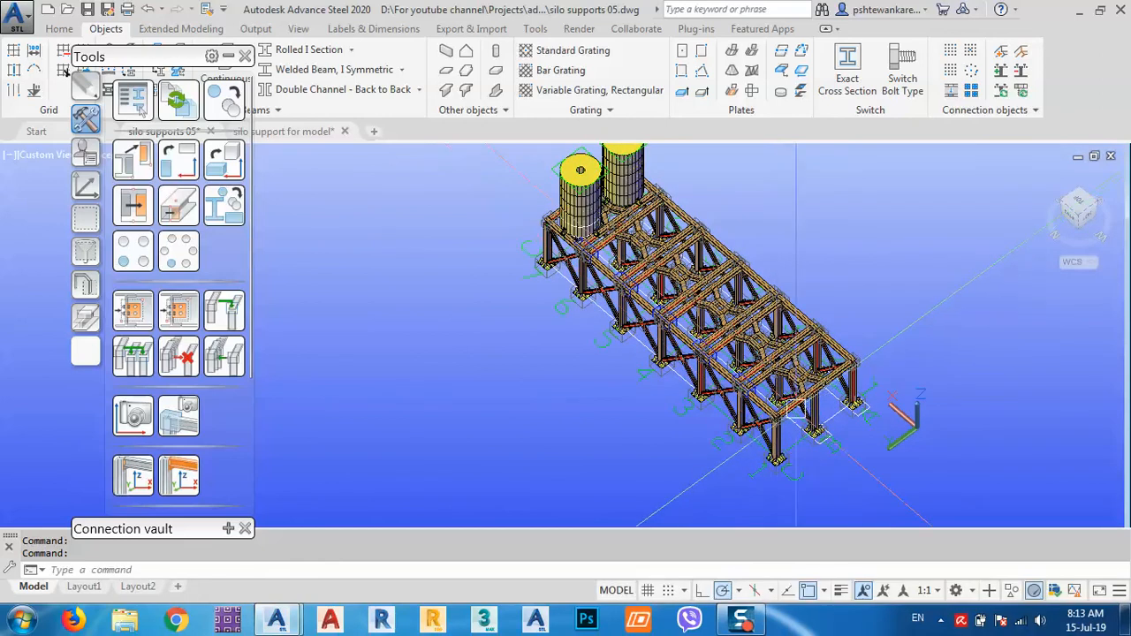
scroll(796, 402, "up", 5)
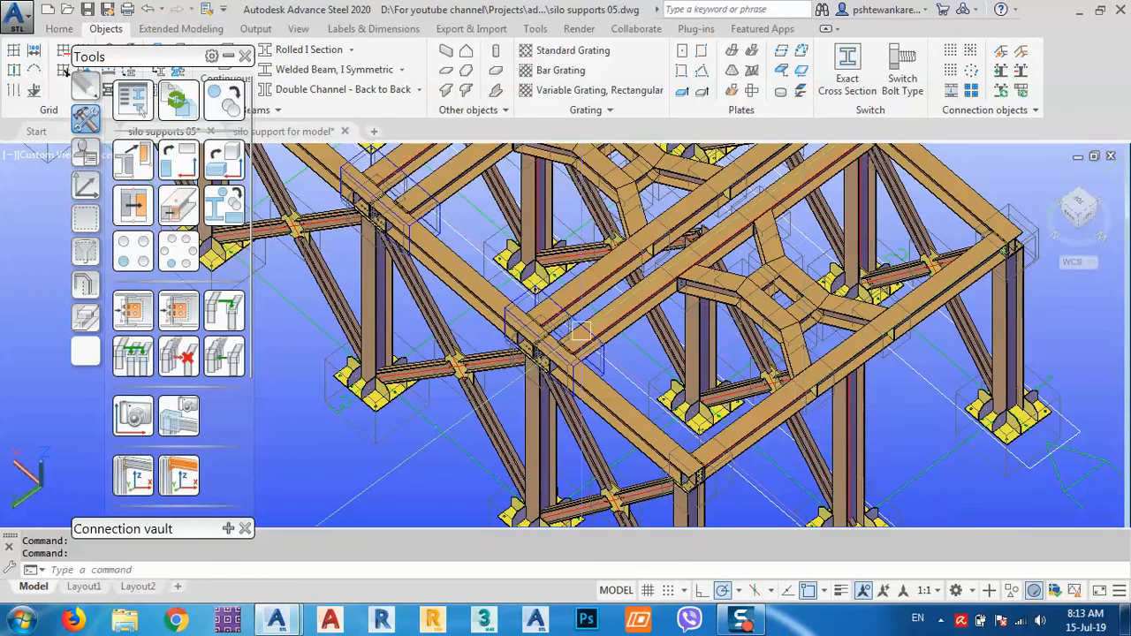
scroll(580, 331, "up", 4)
middle_click_drag(580, 330, 751, 348)
scroll(735, 359, "down", 5)
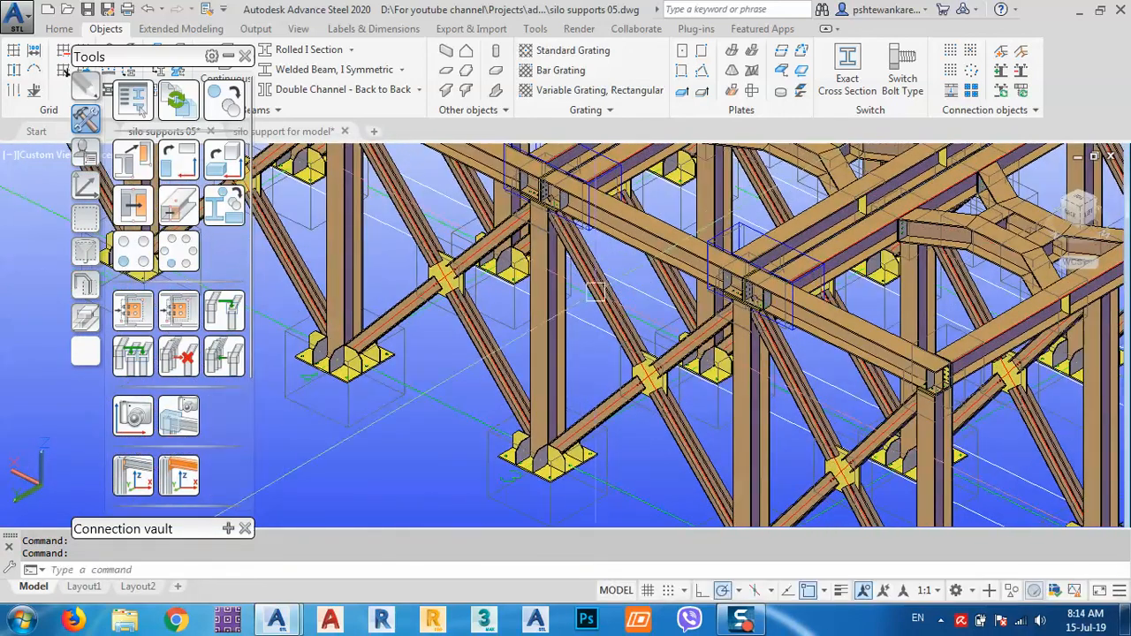
middle_click_drag(563, 299, 674, 345)
scroll(674, 336, "down", 6)
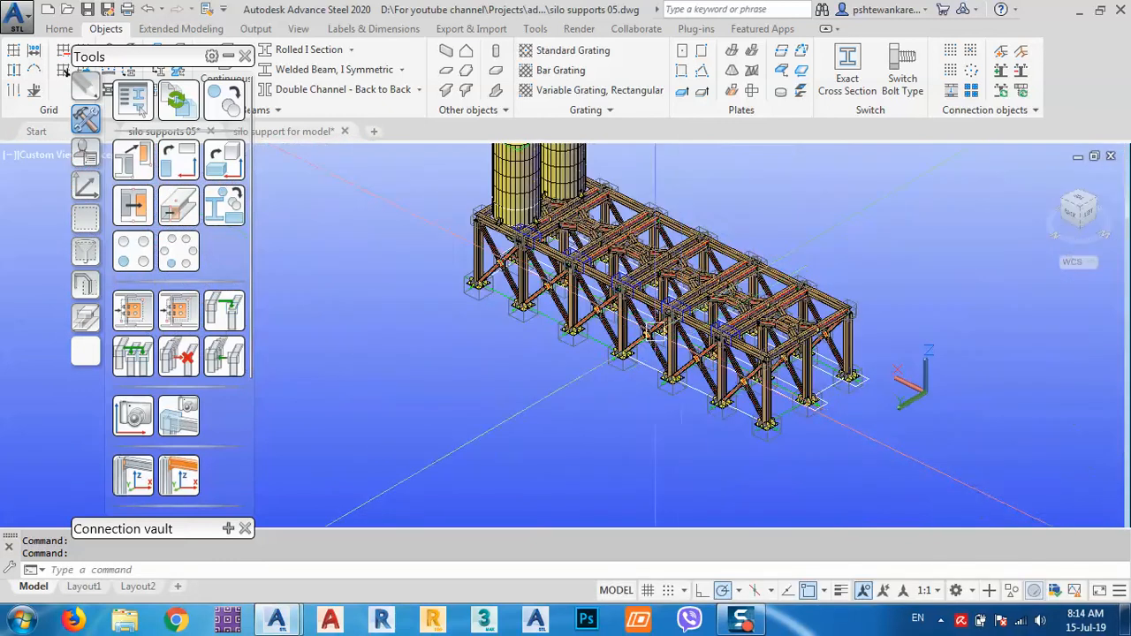
middle_click_drag(621, 303, 648, 375)
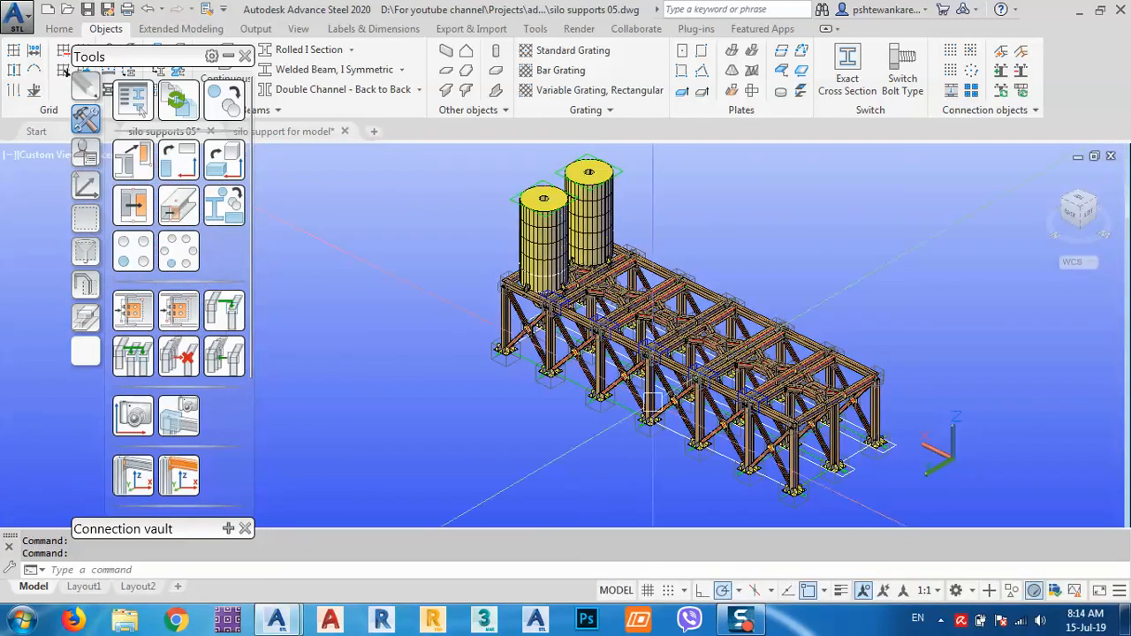